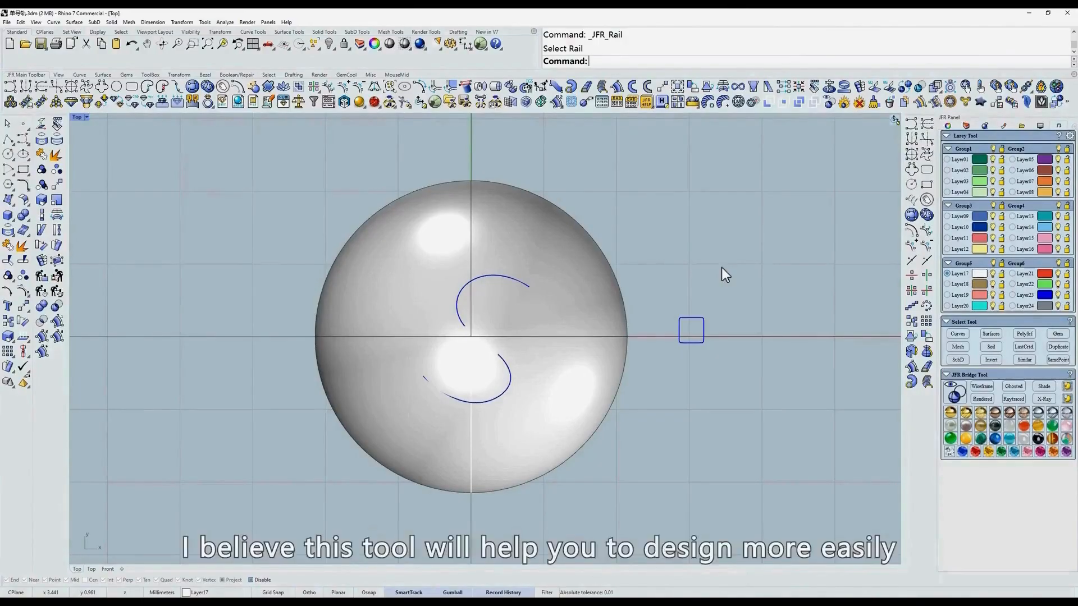
Step: Sweep the square profile along the S-shaped rail curve with a single-profile Sweep1 Rail, fitting it to the sphere
click(615, 91)
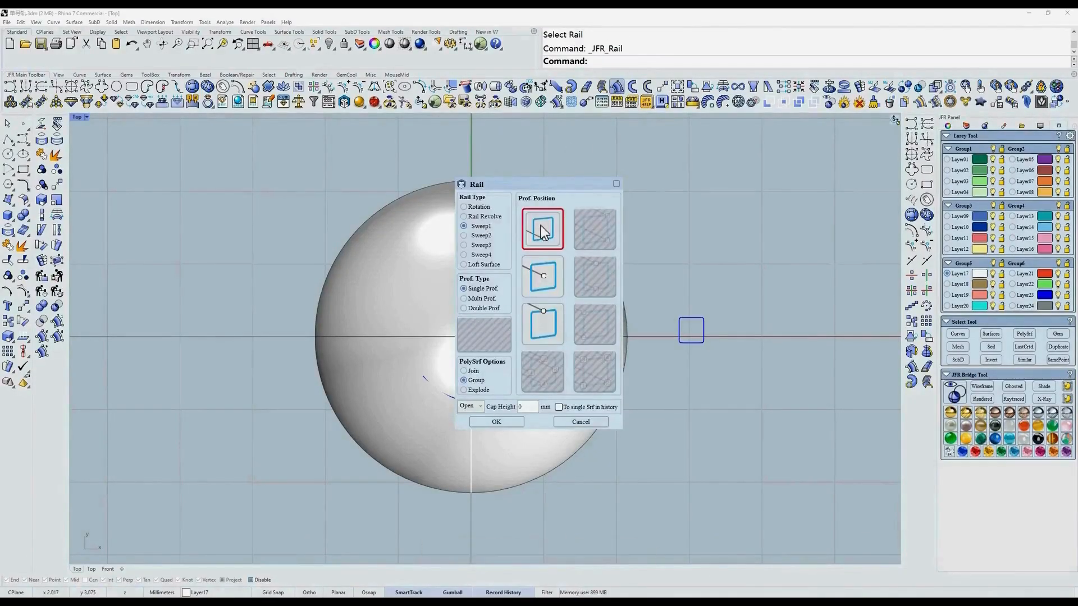
click(504, 420)
click(508, 277)
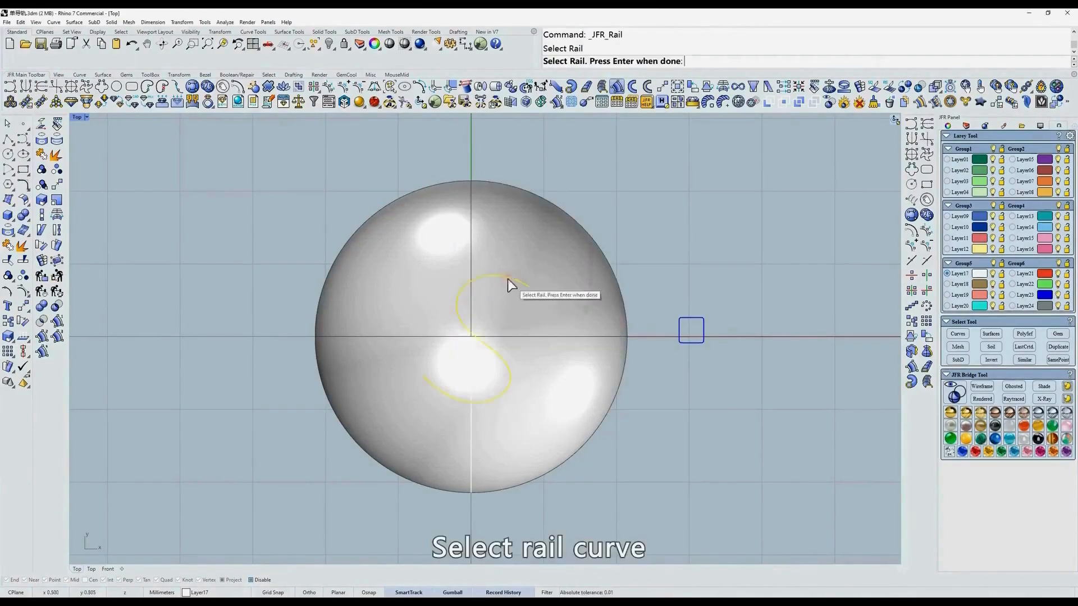
key(Return)
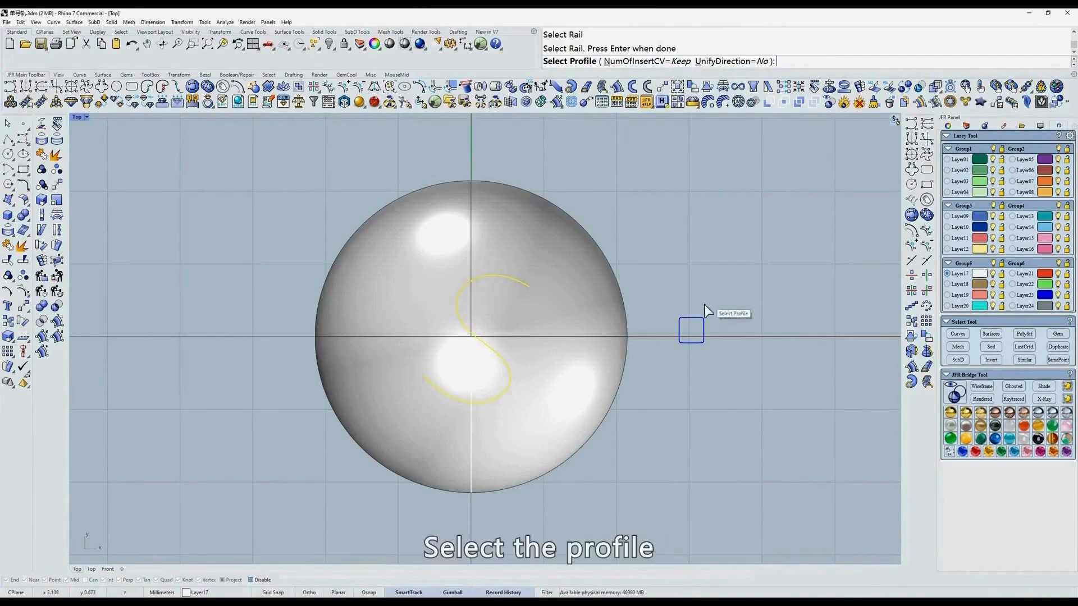
click(694, 319)
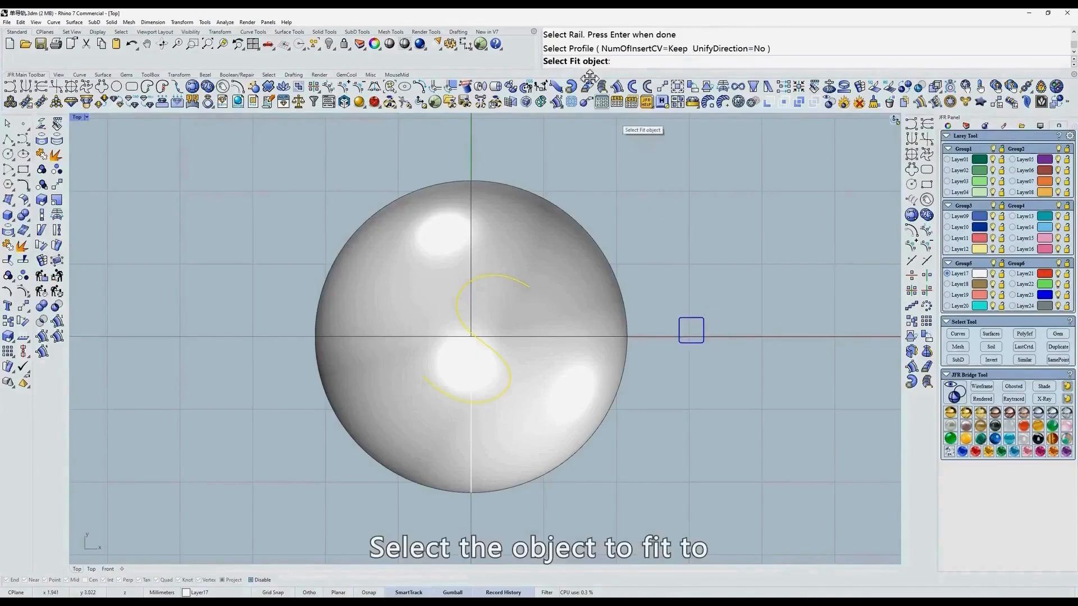
click(552, 314)
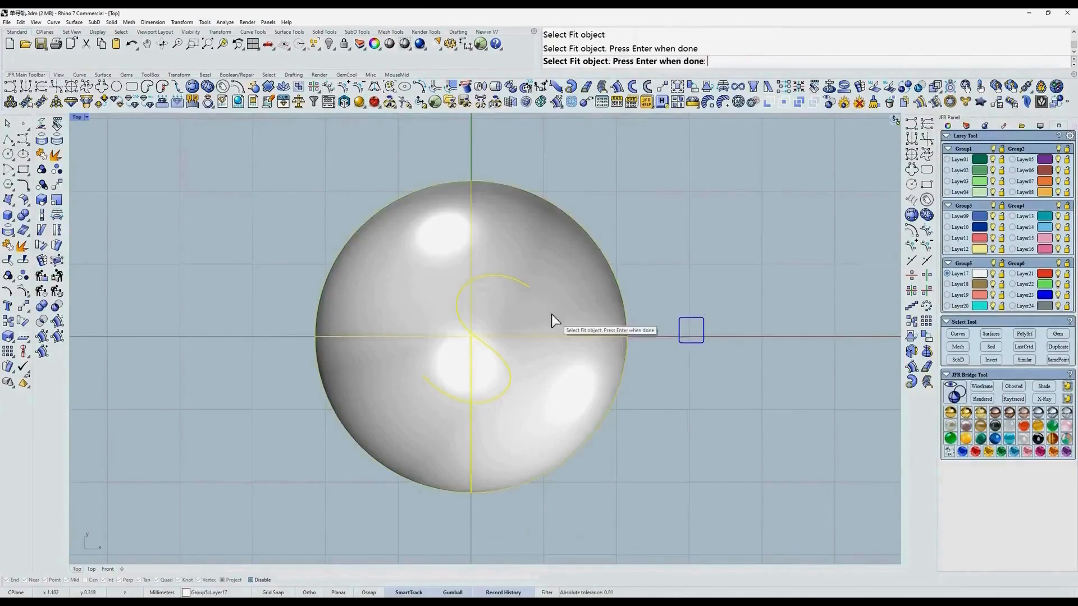
key(Return)
Step: Examine how the swept surface sits on the sphere and whether its width is uniform around the bends
ctrl+shift+right_drag(527, 302, 458, 211)
scroll(458, 211, up, 6)
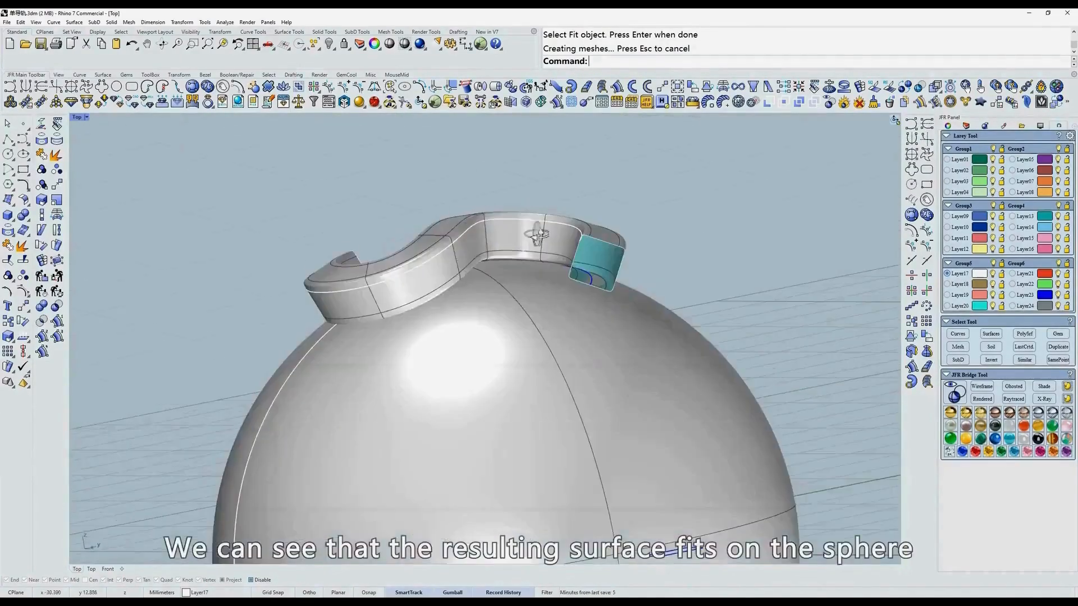
ctrl+shift+right_drag(590, 275, 533, 423)
text(t)
key(Return)
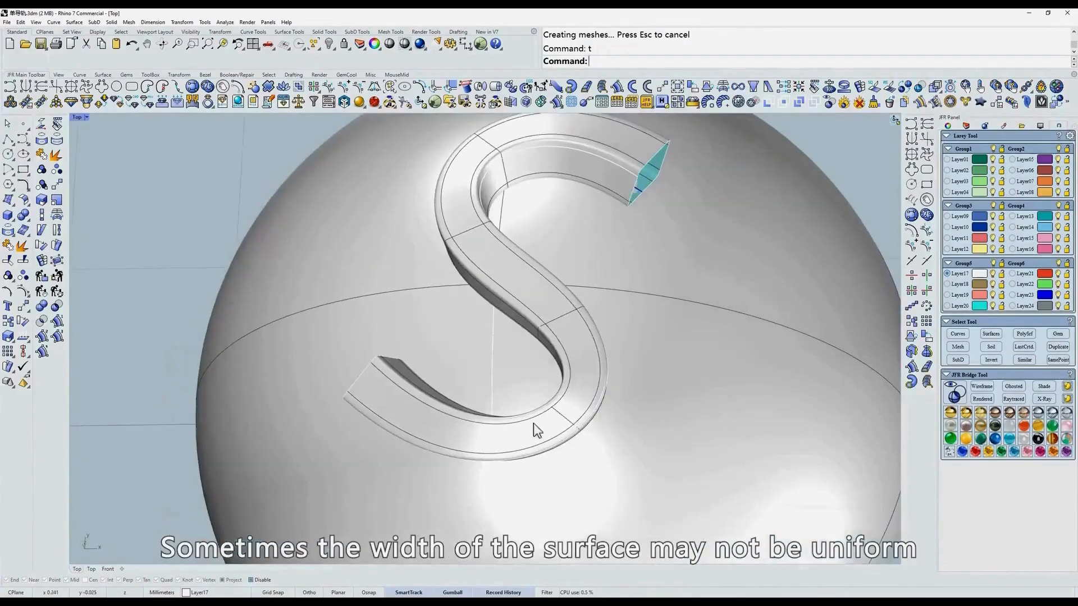
scroll(588, 400, down, 2)
ctrl+shift+right_drag(588, 401, 589, 386)
Step: Switch to wireframe display and show the numbered control points of the S-shaped rail curve
text(w)
key(Return)
click(585, 396)
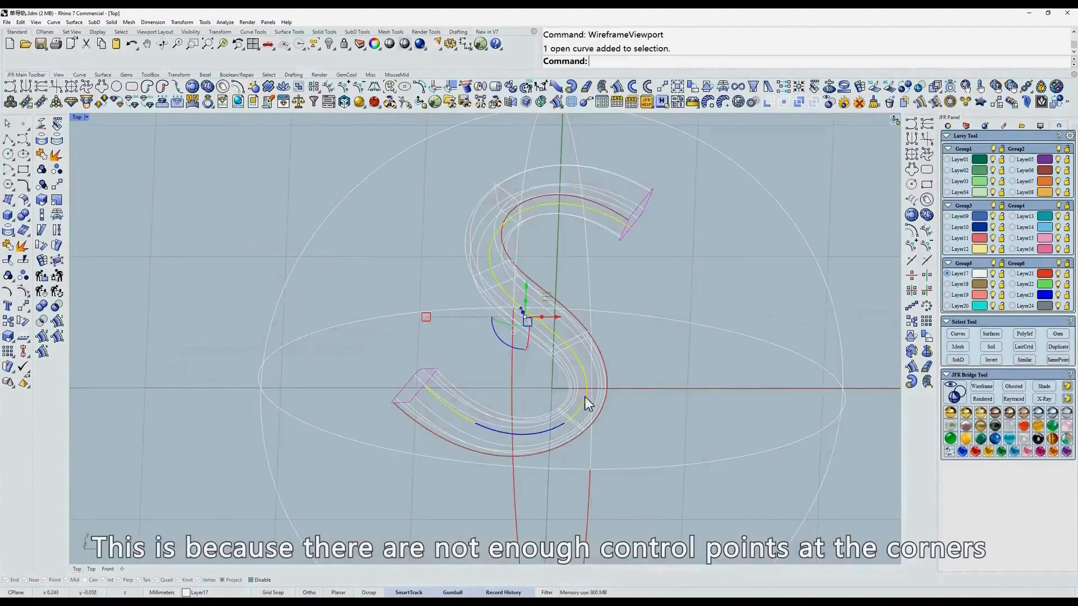
text(z)
key(Return)
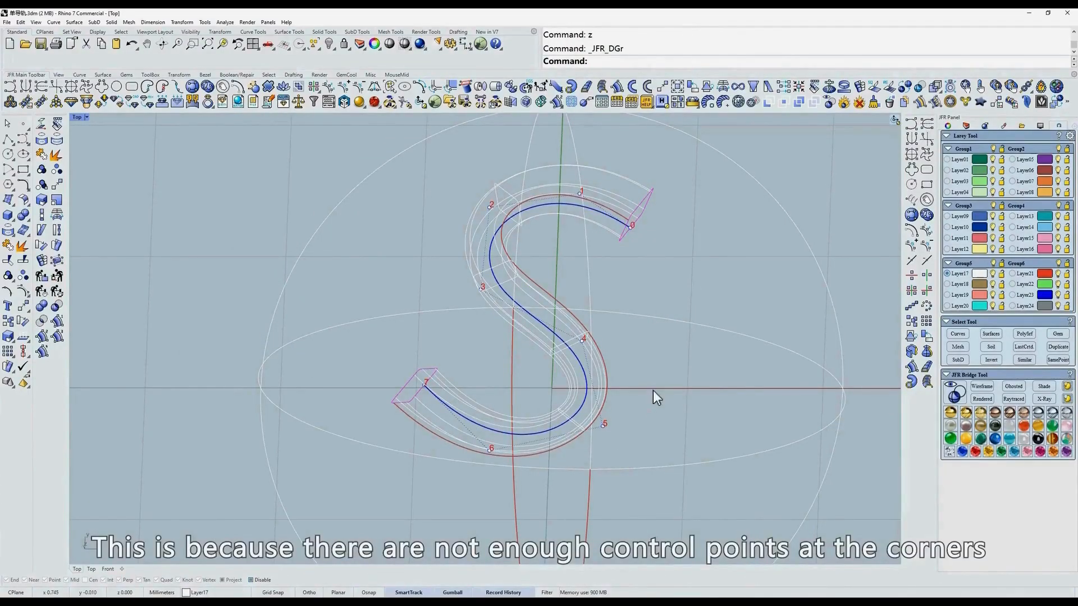
key(Escape)
Step: Return to shaded display and delete the swept surface
text(s)
key(Return)
click(564, 321)
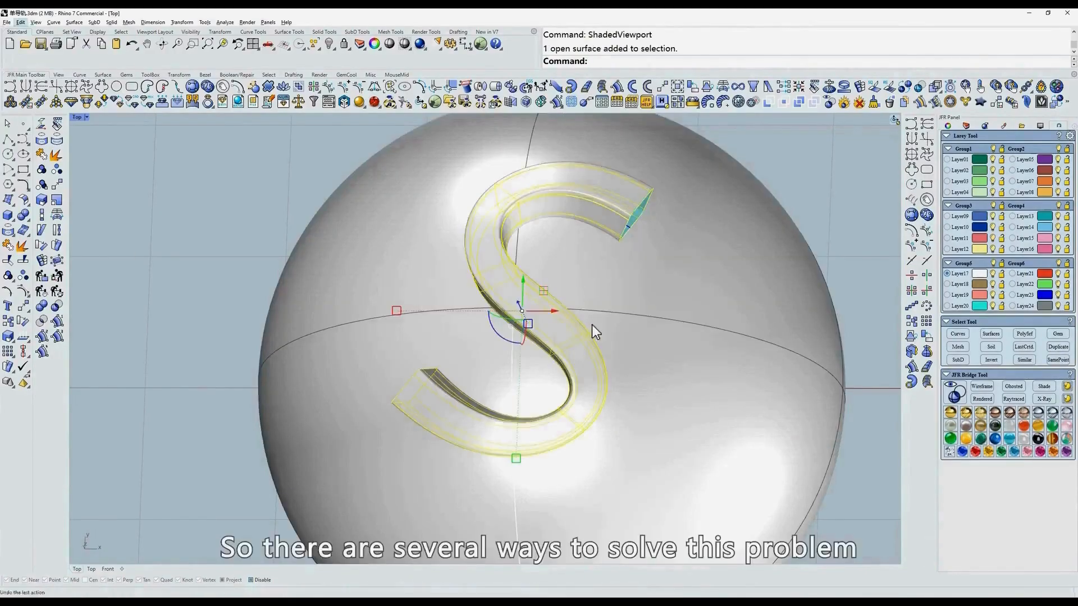
key(Delete)
scroll(592, 324, down, 3)
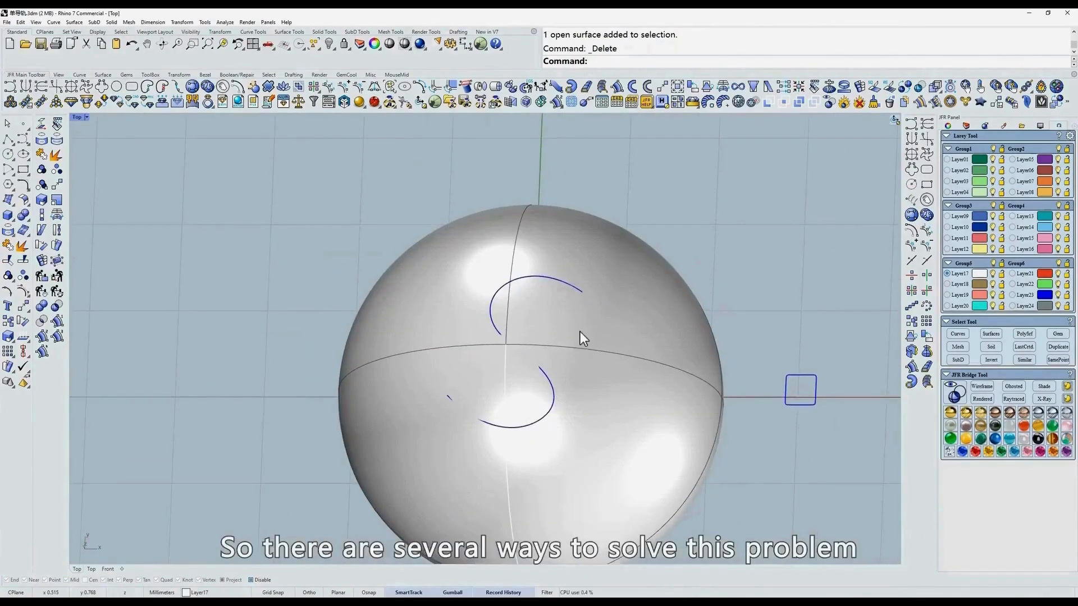
Step: Sweep the square profile along the S-shaped rail fitted to the sphere, with NumOfInsertCV set to Auto
click(620, 99)
click(535, 371)
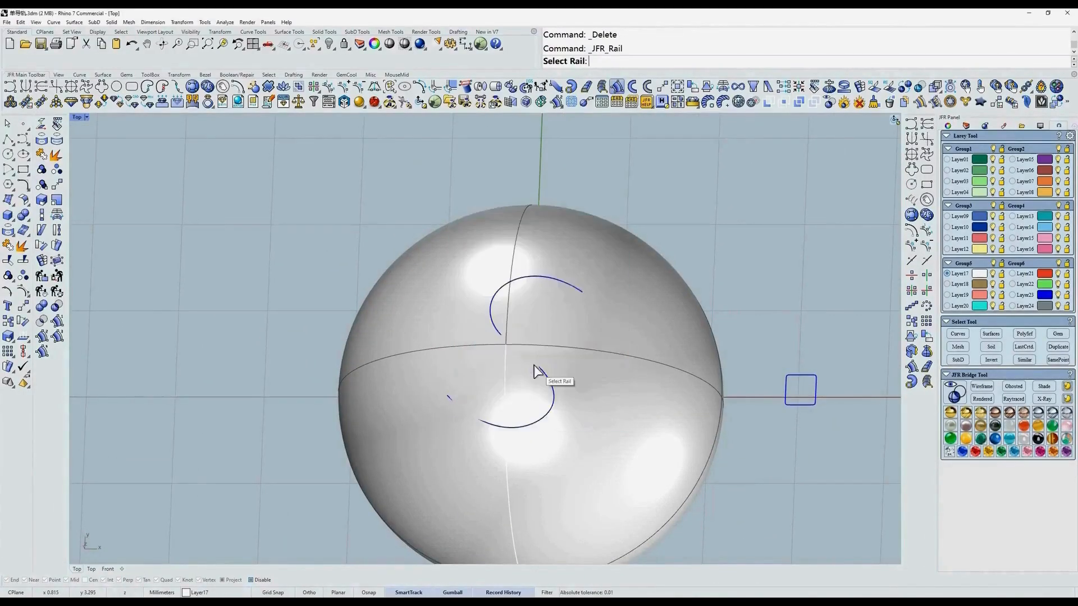
click(529, 277)
key(Return)
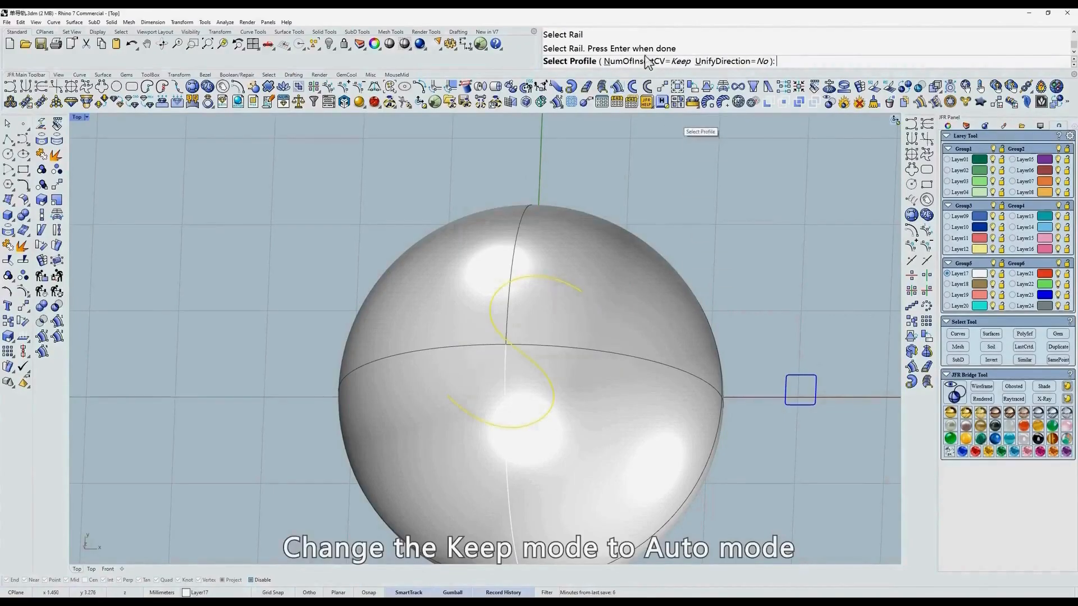
click(646, 61)
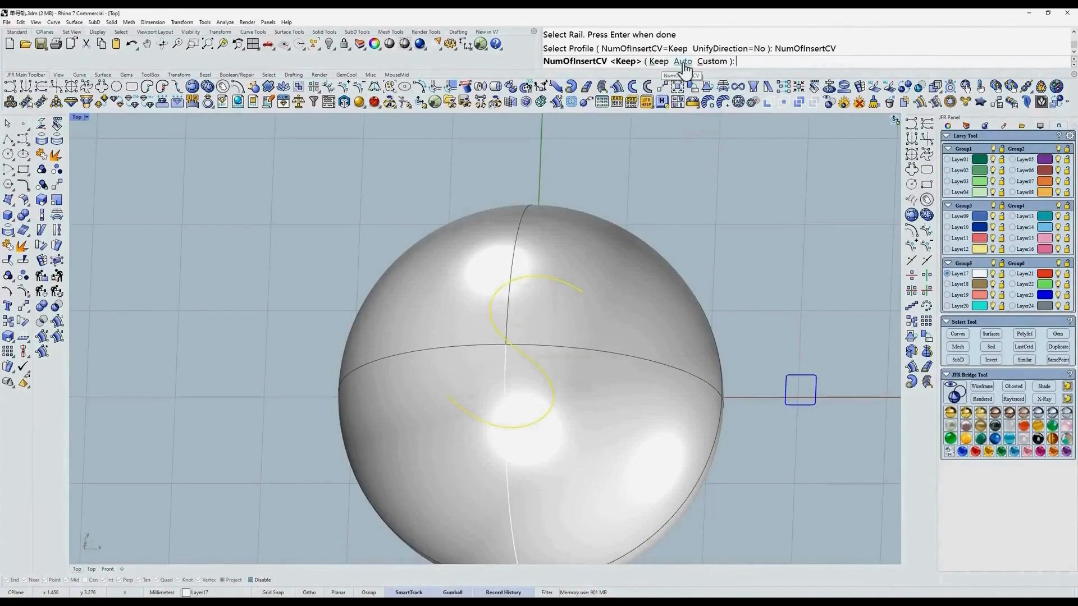
click(682, 62)
click(799, 376)
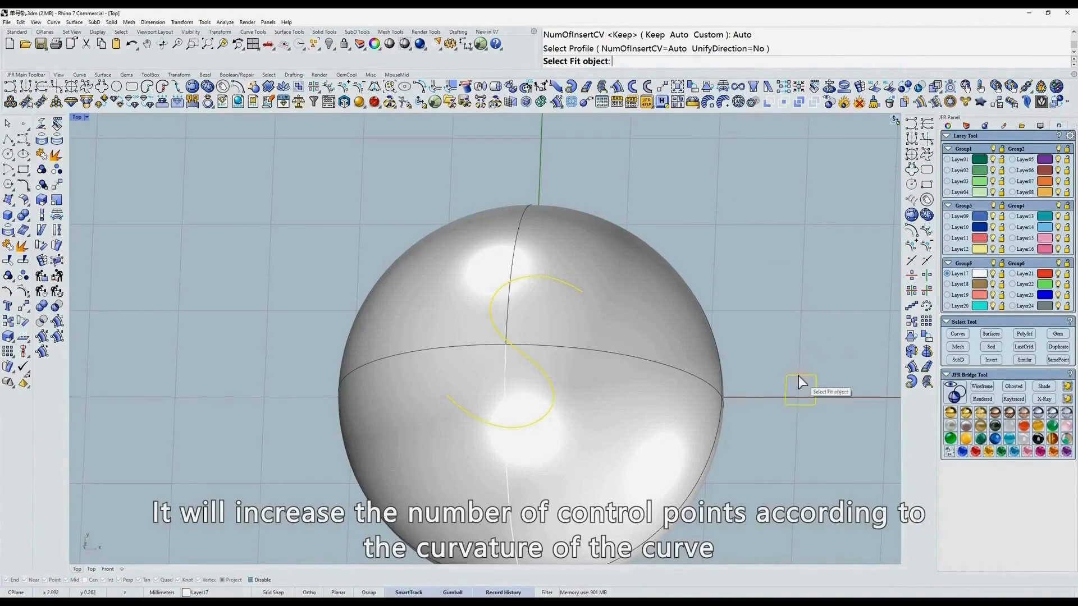
click(559, 335)
key(Return)
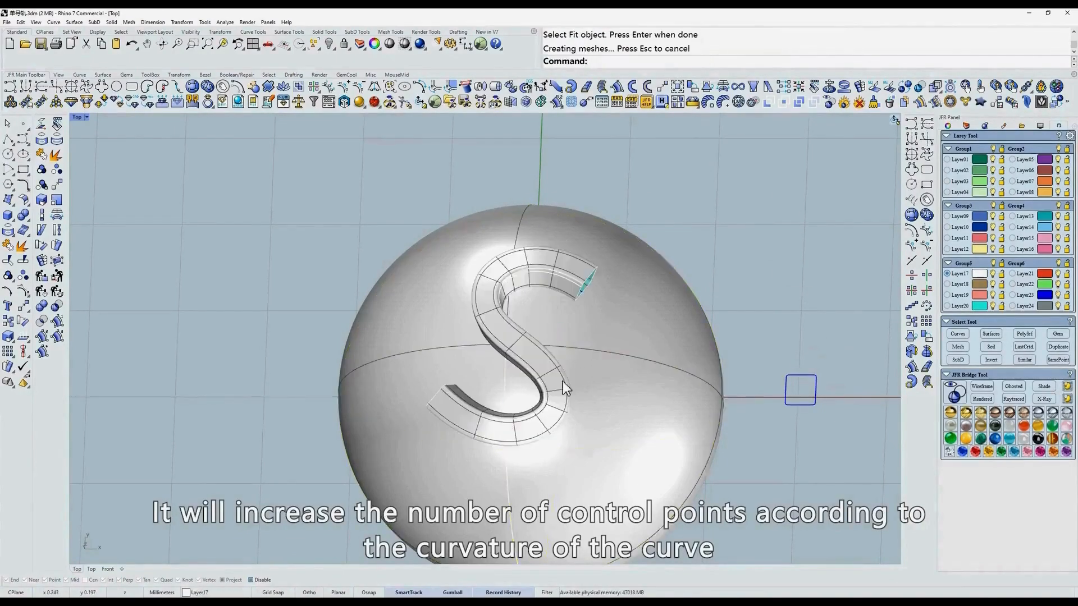
Step: Inspect the surface swept with automatic control points up close and in wireframe display
scroll(563, 382, up, 5)
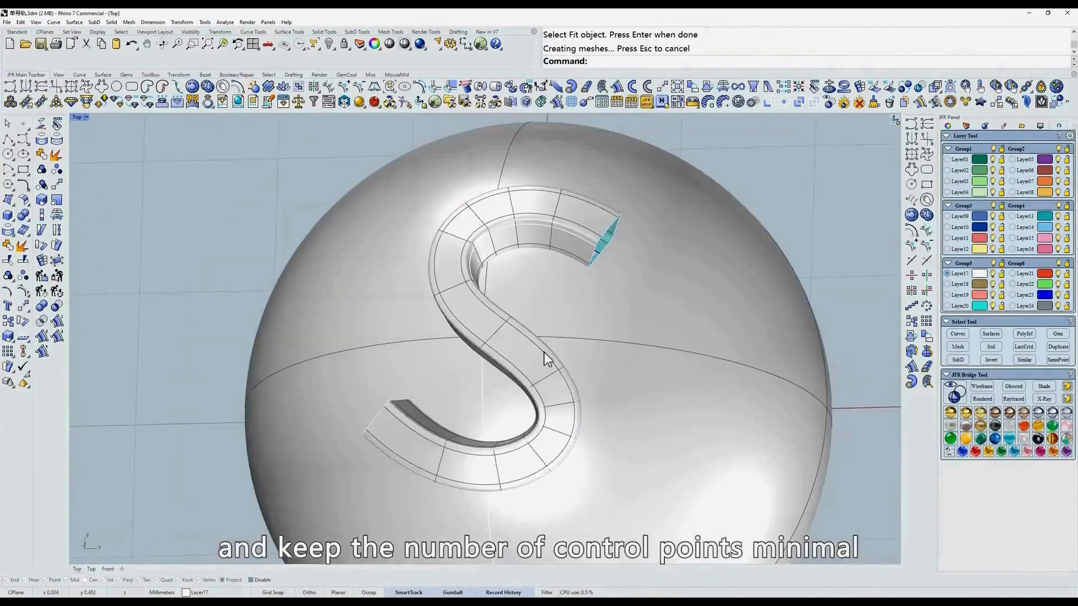
click(544, 352)
text(a)
key(space)
right_drag(549, 349, 575, 378)
text(w)
key(space)
mouse_move(544, 423)
ctrl+shift+right_down()
mouse_move(559, 411)
mouse_move(576, 421)
mouse_move(563, 420)
ctrl+shift+right_up()
Step: Restore shaded display and delete the surface swept with automatic control points
text(s)
key(space)
key(Escape)
click(548, 402)
key(Delete)
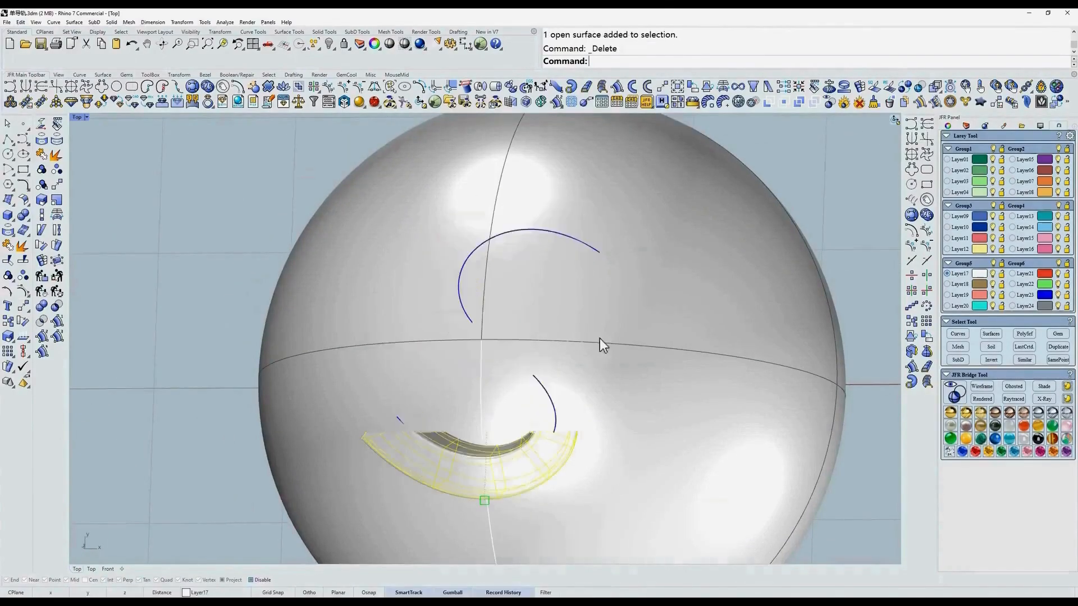
Step: Sweep the square profile along the S-shaped rail fitted to the sphere, with NumOfInsertCV set to Custom and PerSegmentCount 3
right_drag(599, 338, 578, 296)
scroll(541, 311, down, 2)
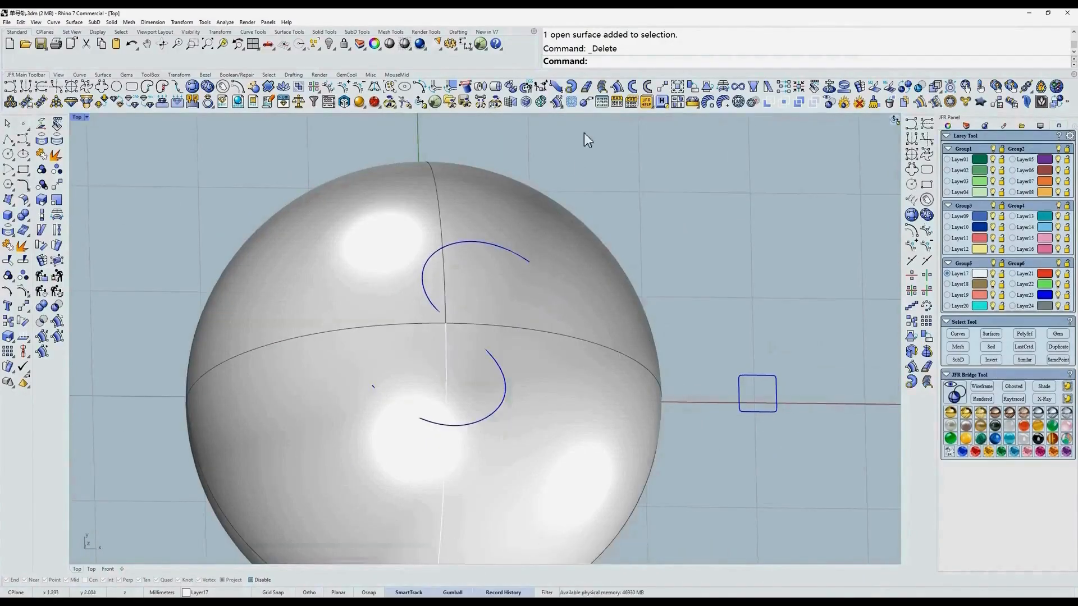
click(617, 87)
click(497, 423)
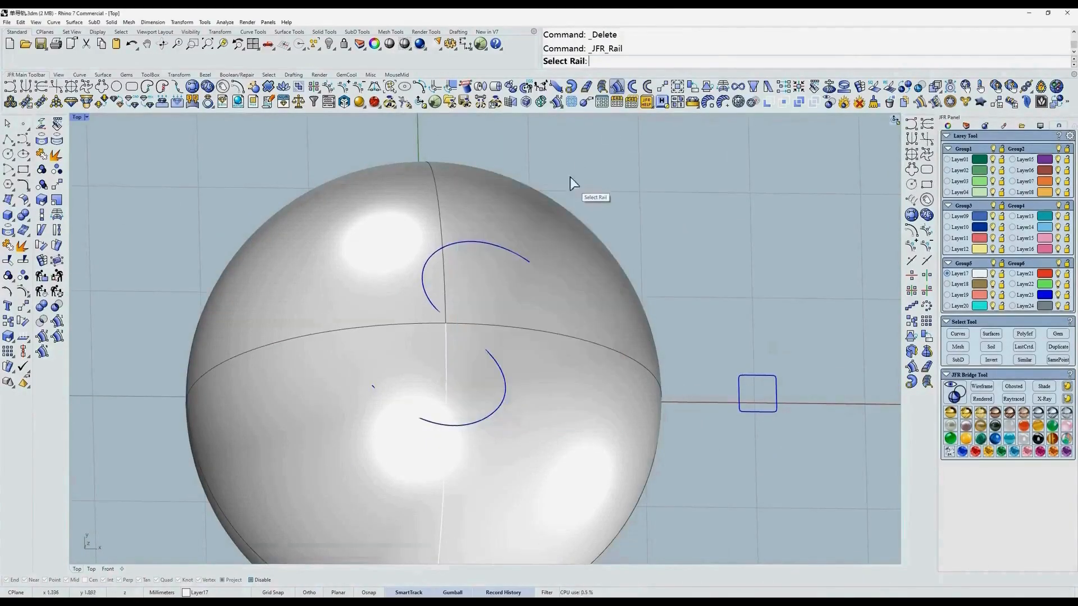
click(503, 245)
key(Return)
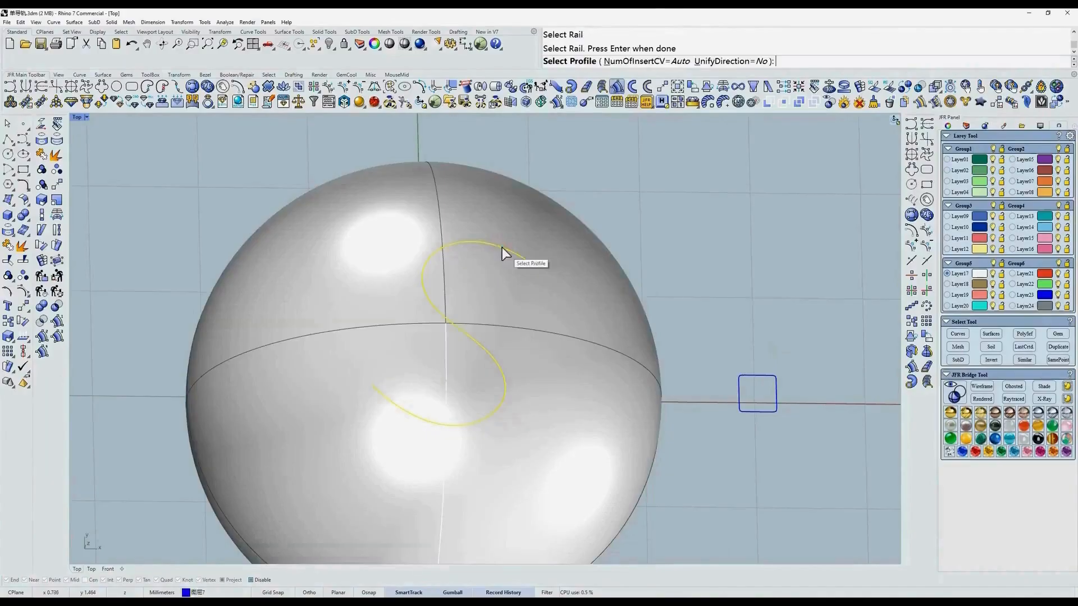
click(646, 61)
click(713, 60)
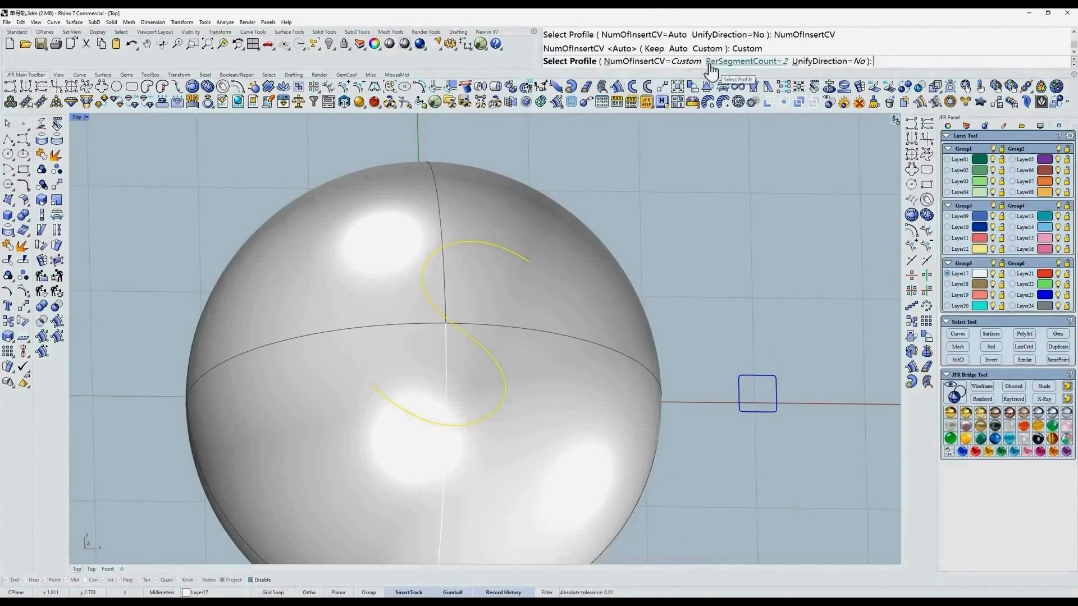
click(777, 60)
text(3)
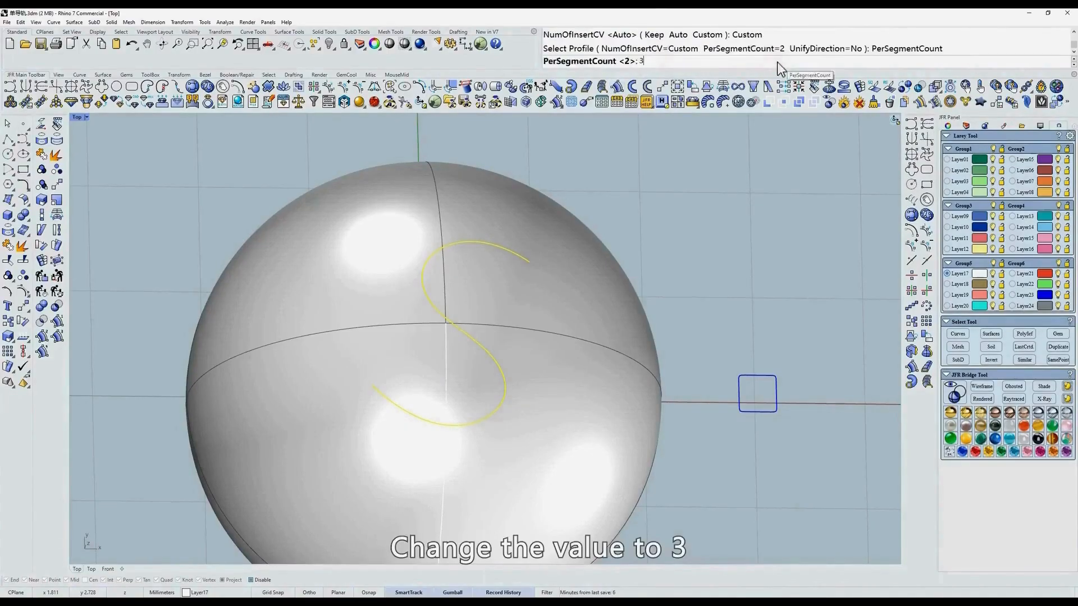
key(Return)
right_click(755, 358)
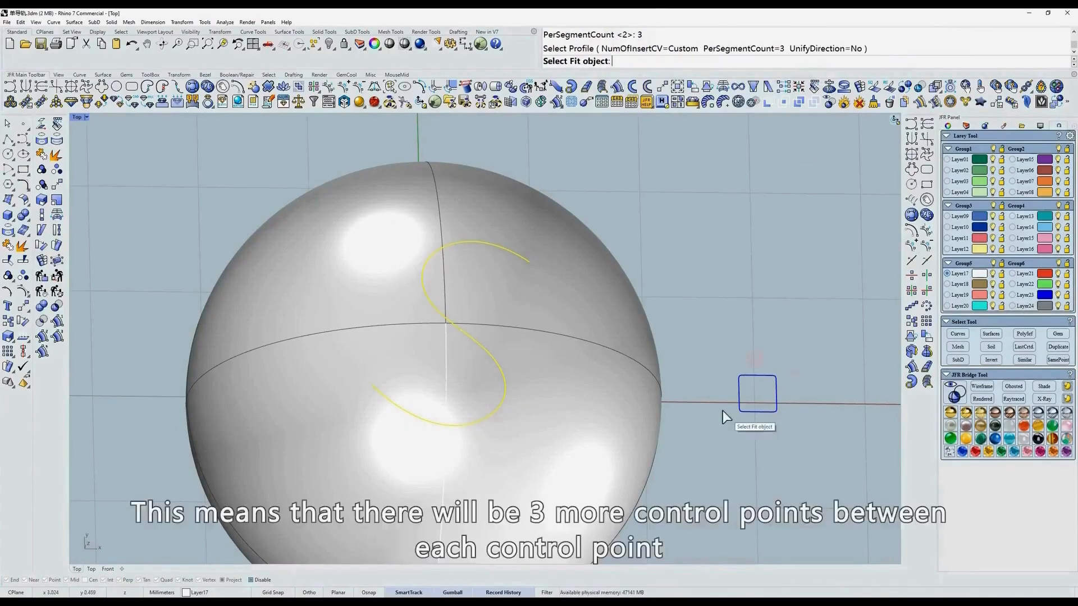
click(536, 299)
right_click(537, 298)
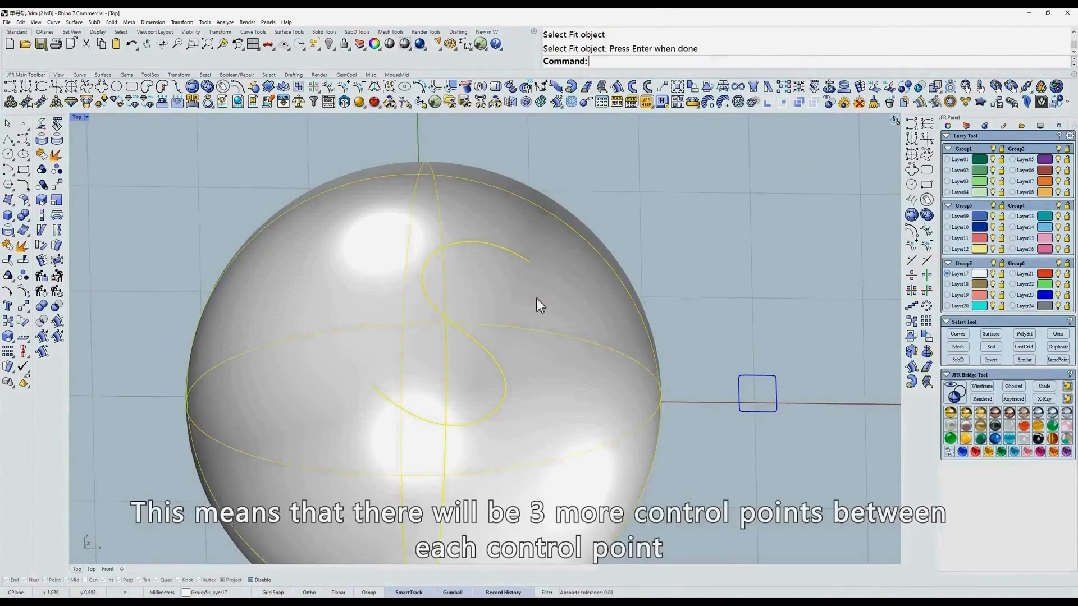
Step: Show the control points of the swept S surface and inspect their density along its length
right_drag(526, 303, 509, 364)
scroll(509, 341, up, 4)
click(473, 334)
scroll(472, 333, down, 4)
text(z)
key(space)
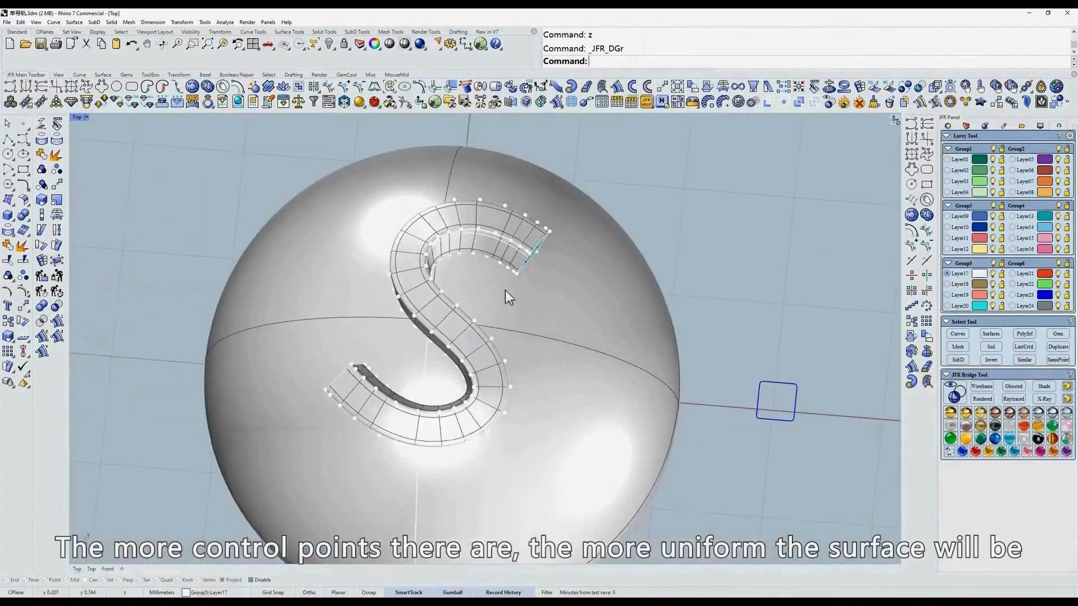
right_drag(461, 303, 475, 356)
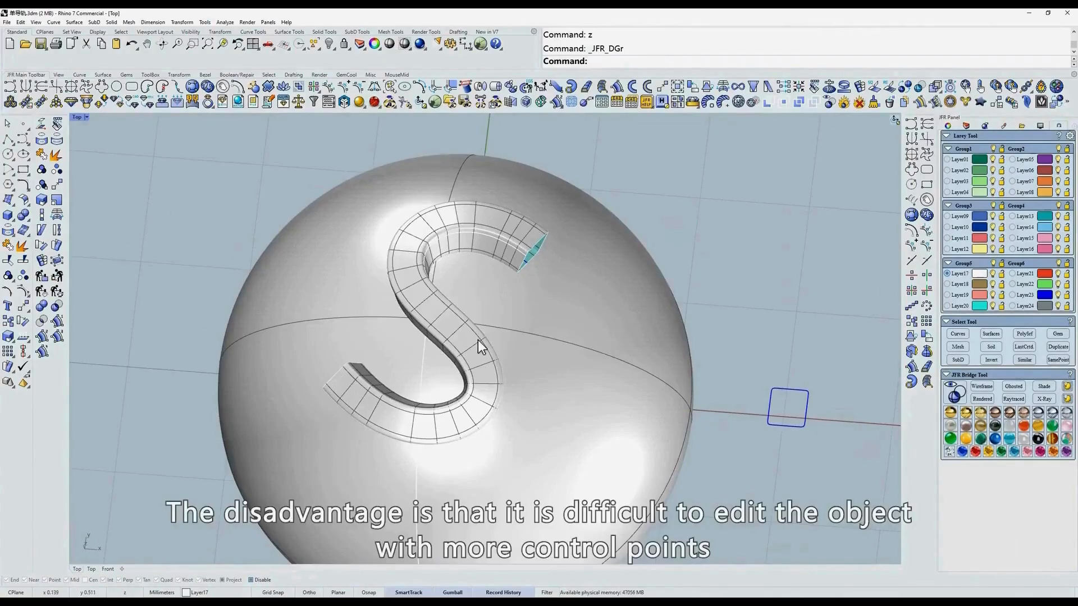
Step: Delete the S surface swept with the custom control point count
click(477, 339)
key(Delete)
right_drag(517, 344, 544, 330)
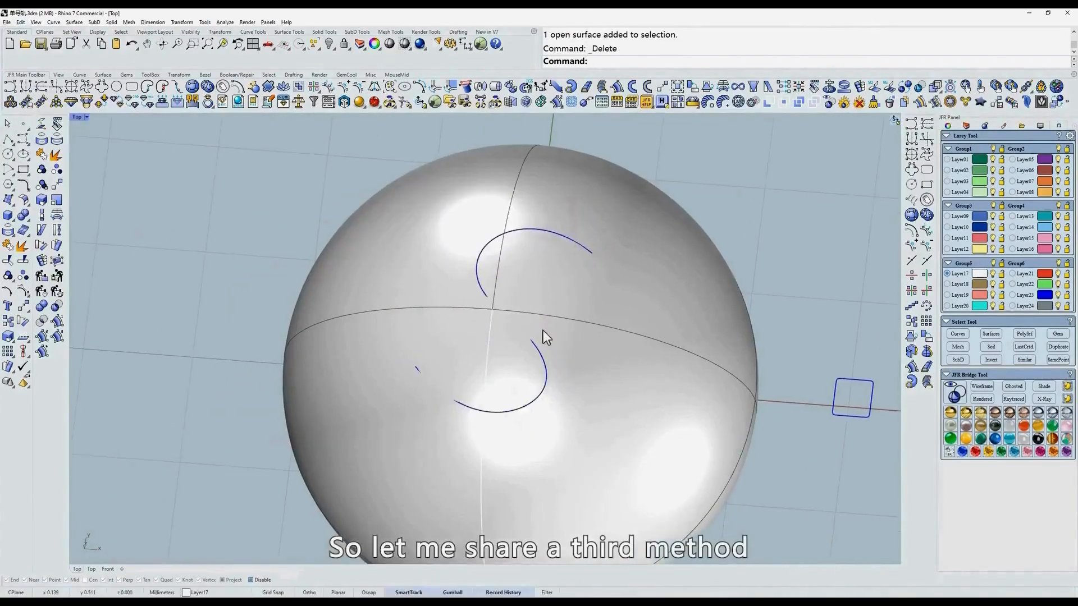
Step: Sweep the square profile along the S-shaped rail fitted to the sphere, with NumOfInsertCV set back to Keep
click(617, 91)
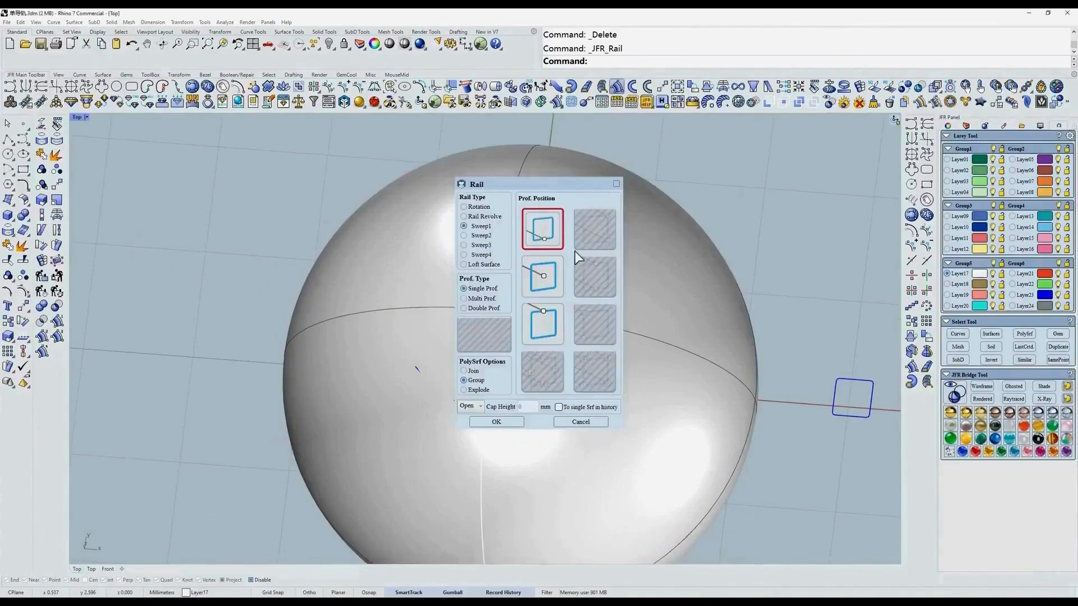
key(Return)
click(578, 241)
key(Return)
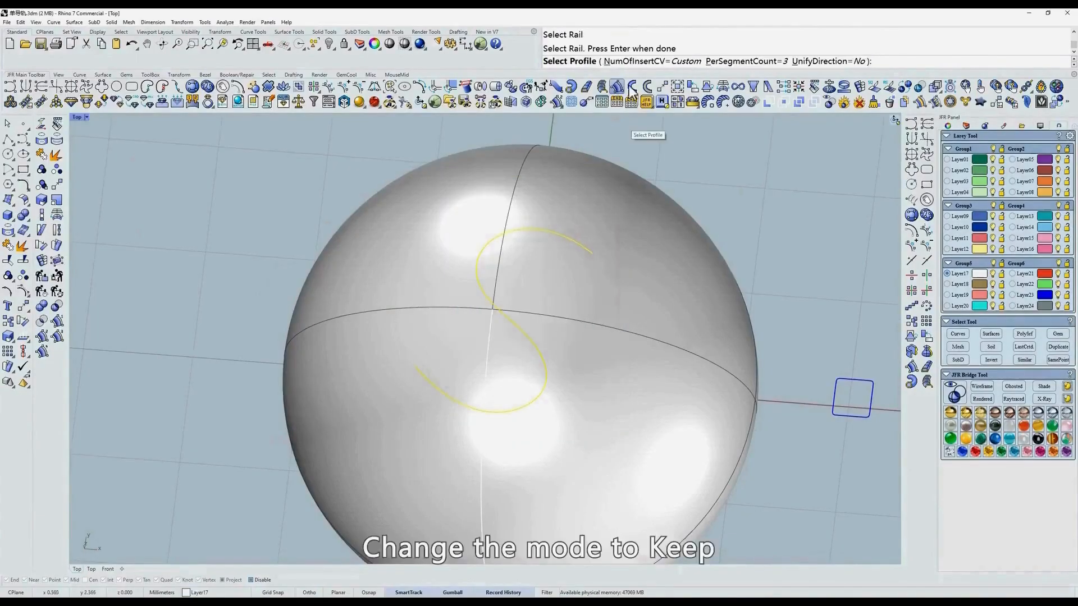
click(641, 61)
click(667, 62)
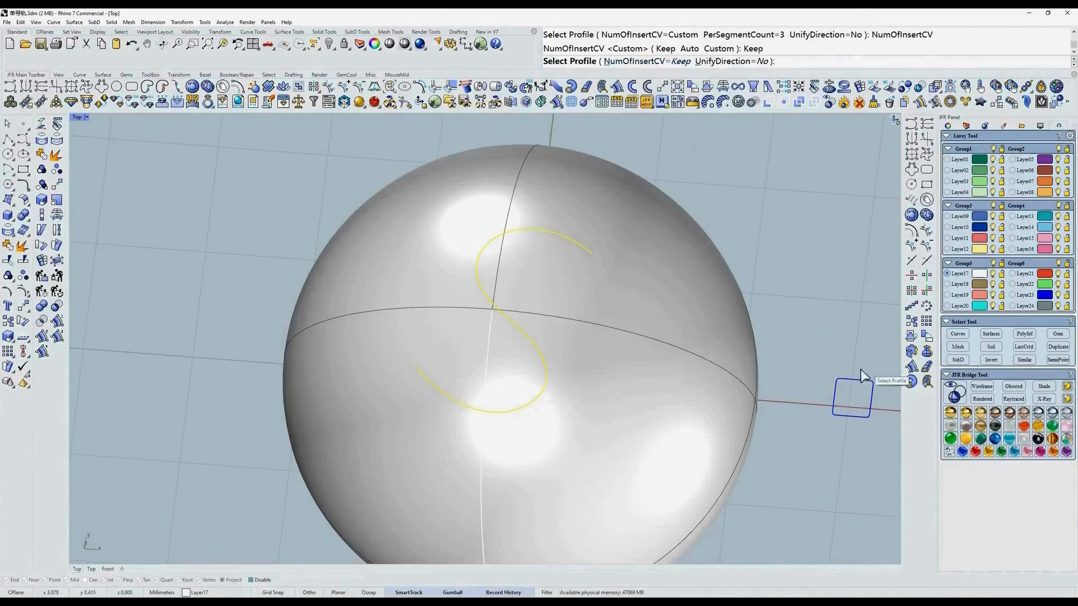
click(844, 381)
click(558, 275)
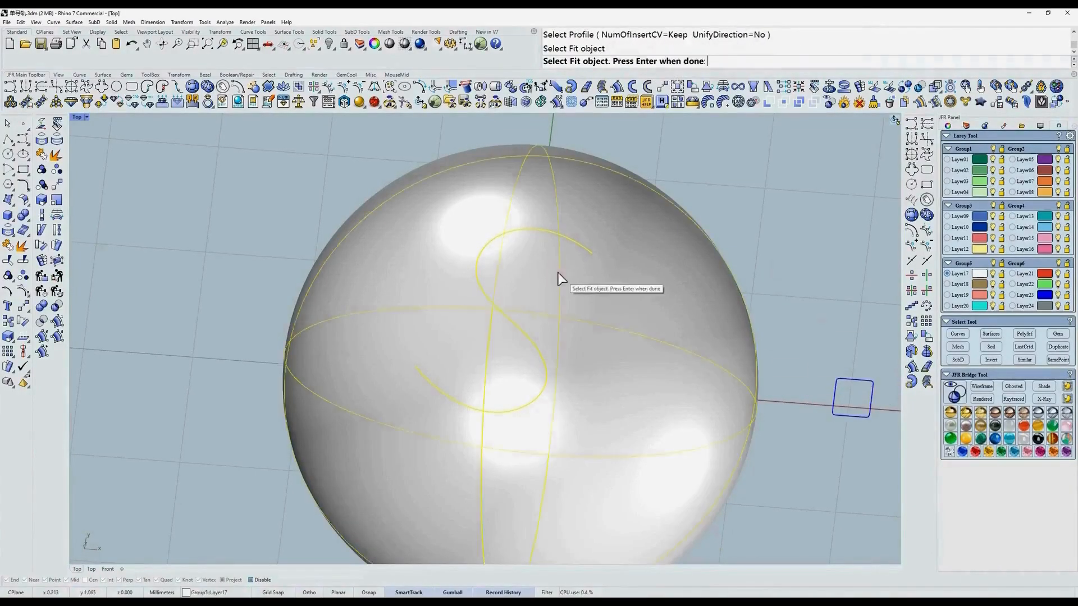
key(Return)
Step: Edit the S rail directly on the sphere, moving its lower-left control point and adding another point at the lower bend
scroll(554, 251, up, 4)
mouse_move(534, 408)
right_down()
mouse_move(530, 373)
mouse_move(561, 435)
right_up()
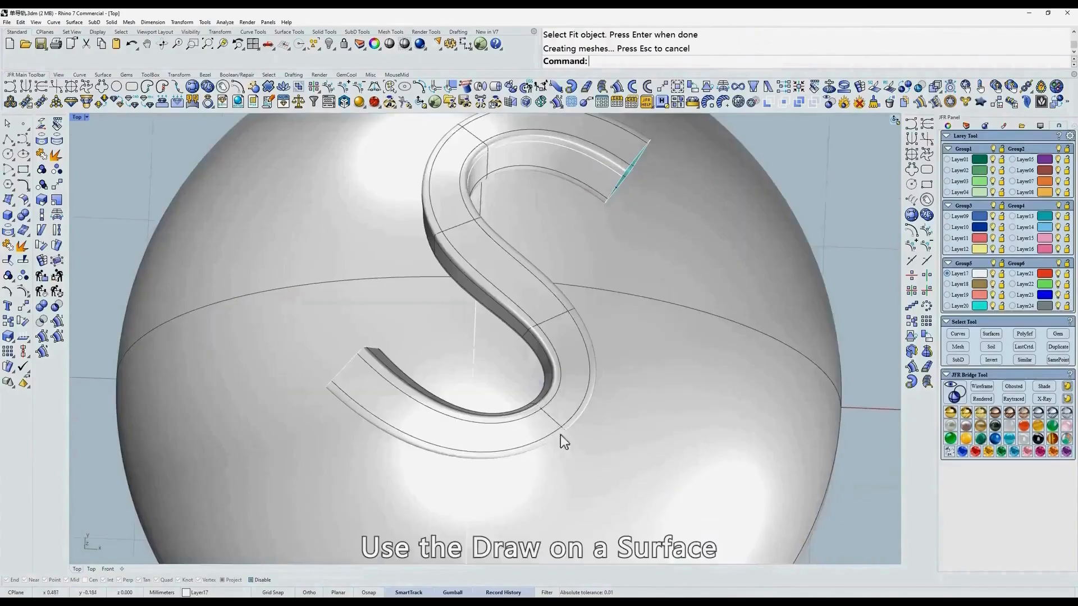
click(910, 215)
click(501, 289)
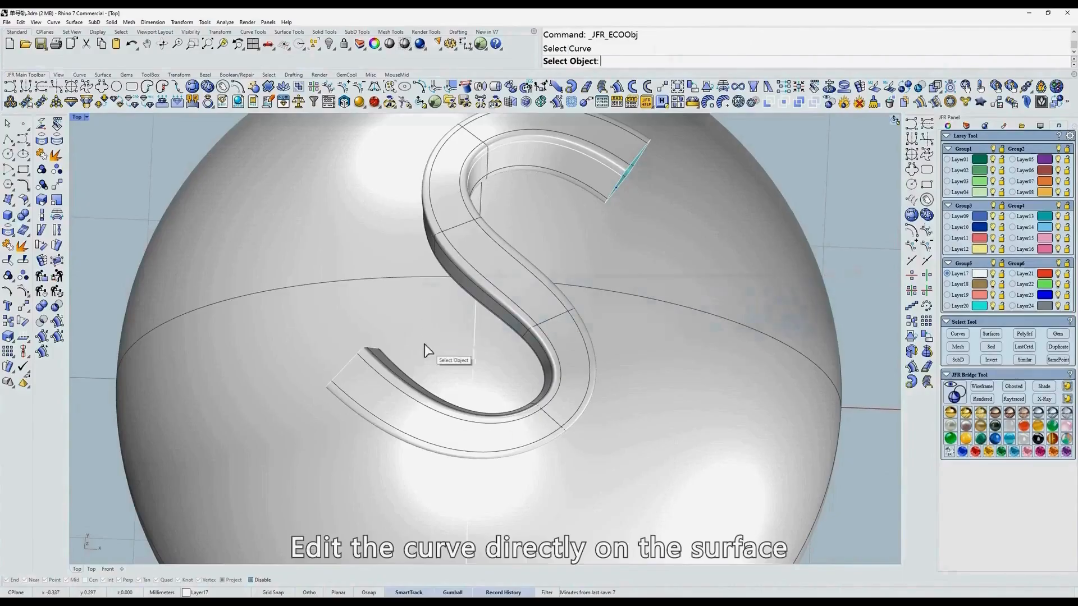
click(588, 355)
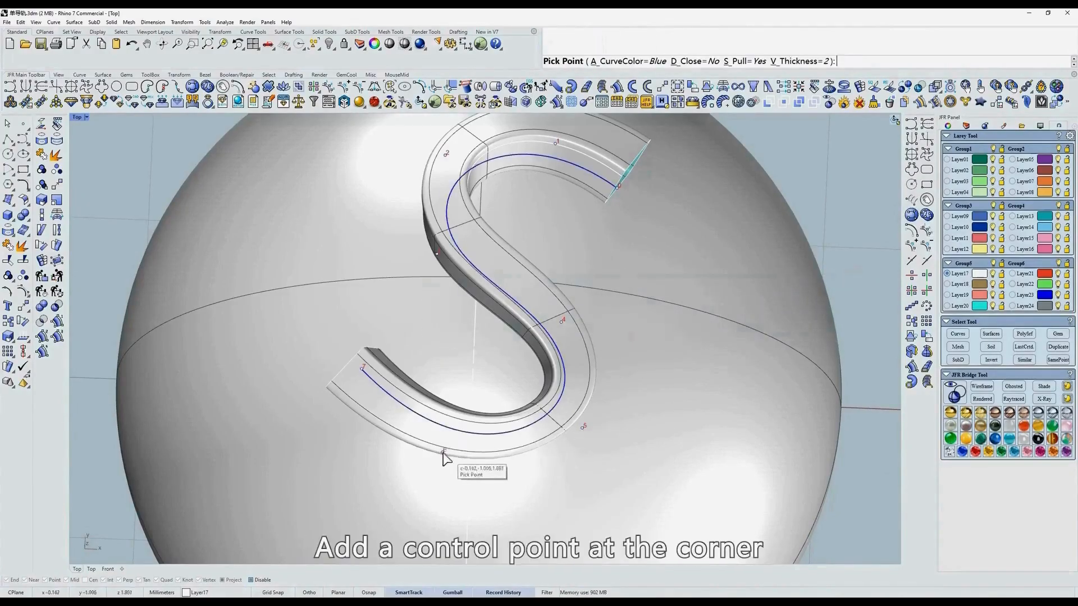
drag(442, 451, 405, 423)
drag(488, 428, 495, 451)
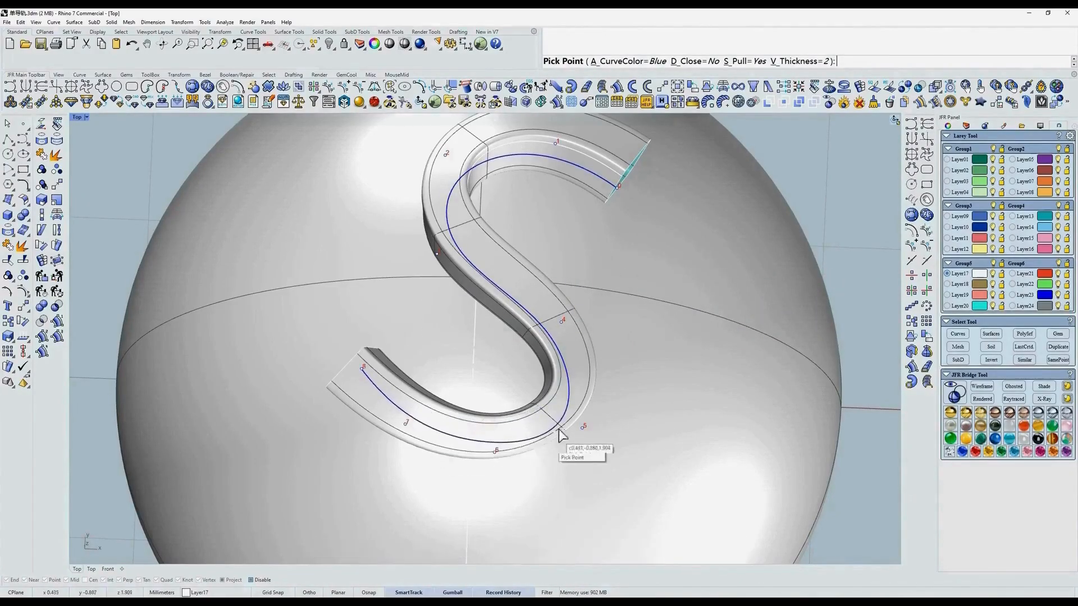
Step: Fine-tune the control points around the S rail's lower bend and finish editing the curve on the sphere
drag(582, 428, 576, 402)
drag(495, 452, 516, 454)
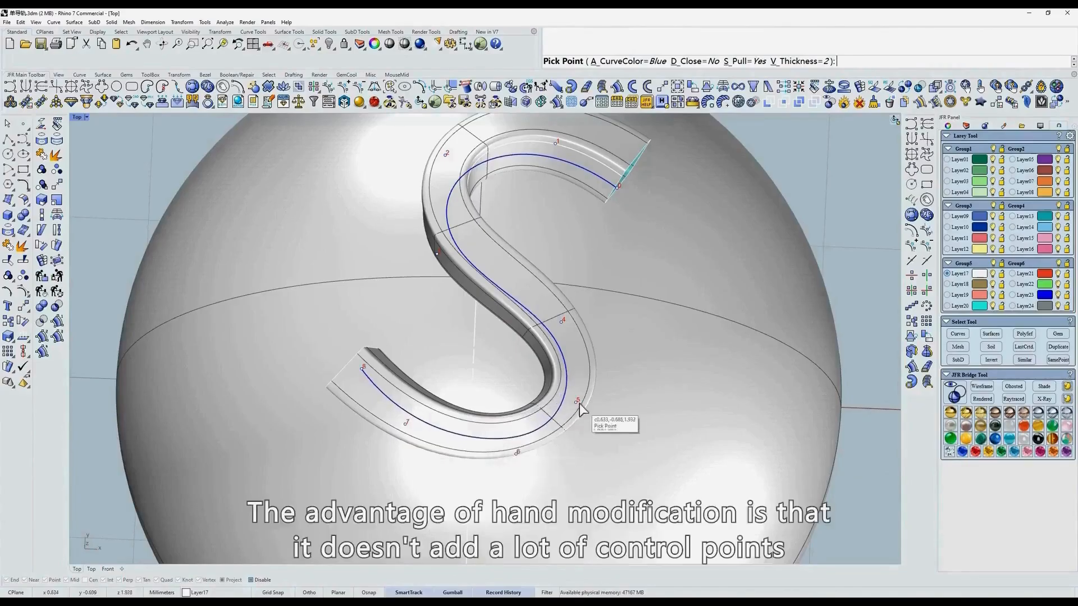
drag(576, 402, 577, 400)
drag(405, 424, 416, 426)
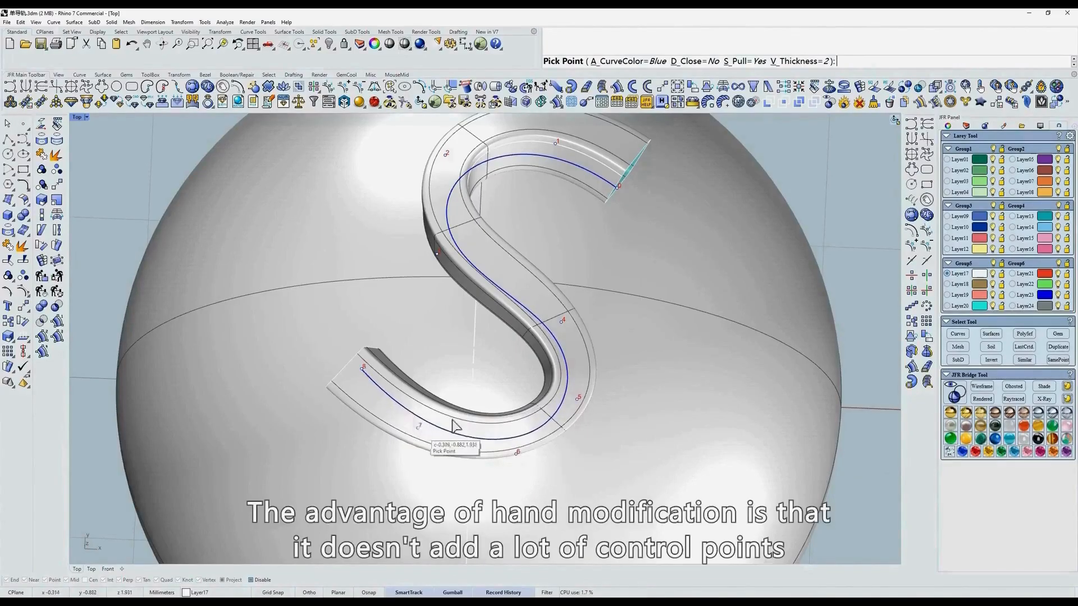
right_click(452, 424)
Step: Show the control points of the swept S surface
scroll(452, 425, down, 2)
right_drag(530, 415, 506, 389)
text(z)
key(space)
right_drag(522, 342, 480, 263)
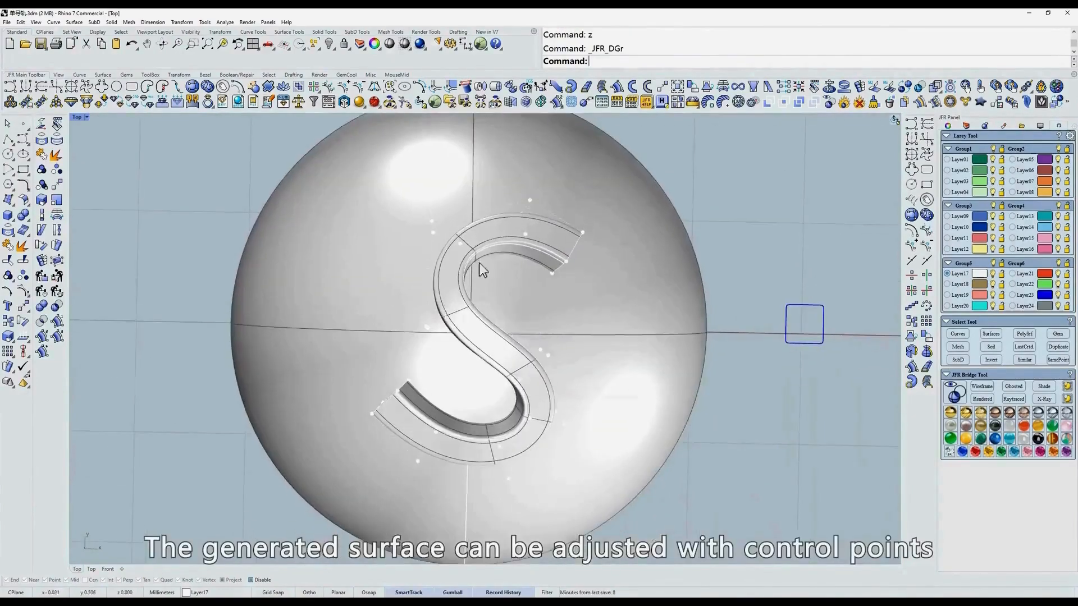
right_drag(480, 325, 494, 333)
Step: Try adjusting groups of control points at the S surface's upper bend and left middle, and leave point editing
drag(202, 161, 479, 270)
right_drag(283, 319, 211, 303)
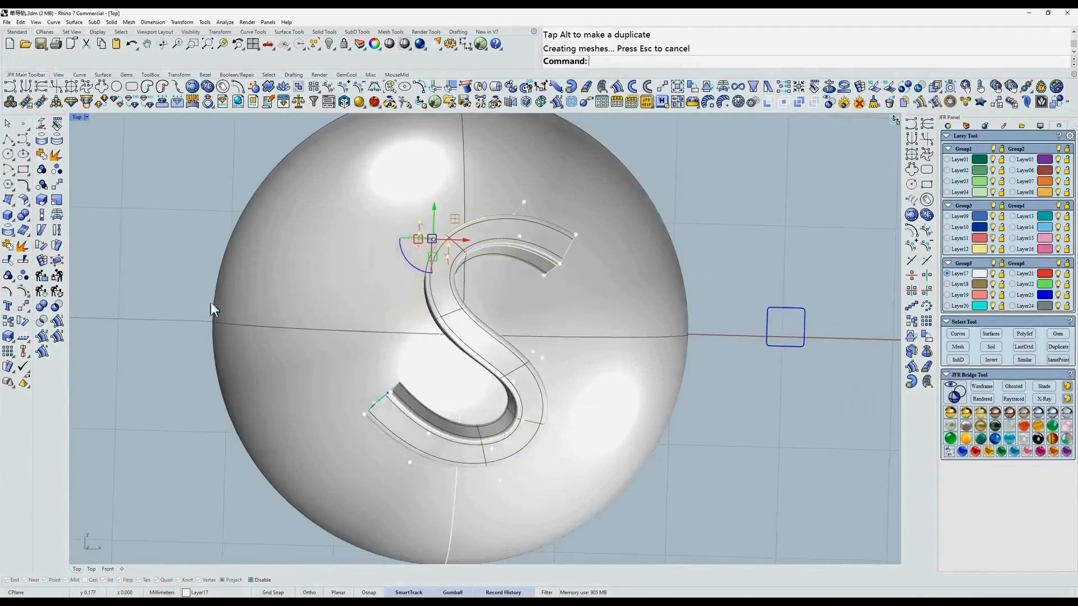
drag(201, 301, 444, 353)
right_drag(528, 337, 535, 392)
key(Escape)
text(1)
key(Return)
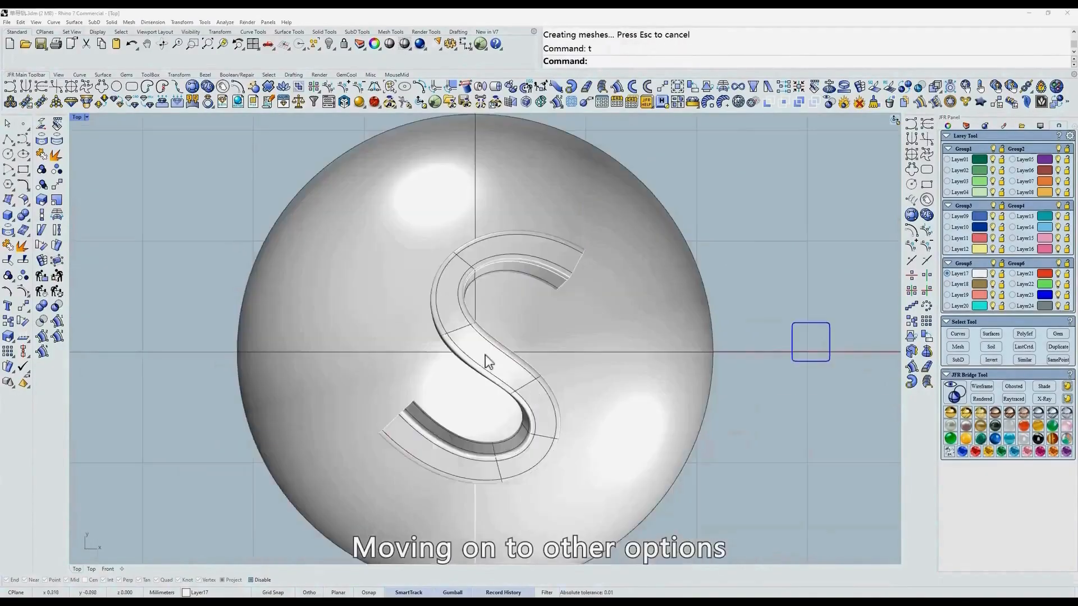
Step: Delete the S surface swept on the sphere, keeping its rail curve
click(497, 354)
key(Delete)
right_drag(539, 356, 487, 356)
ctrl+shift+right_drag(656, 348, 638, 309)
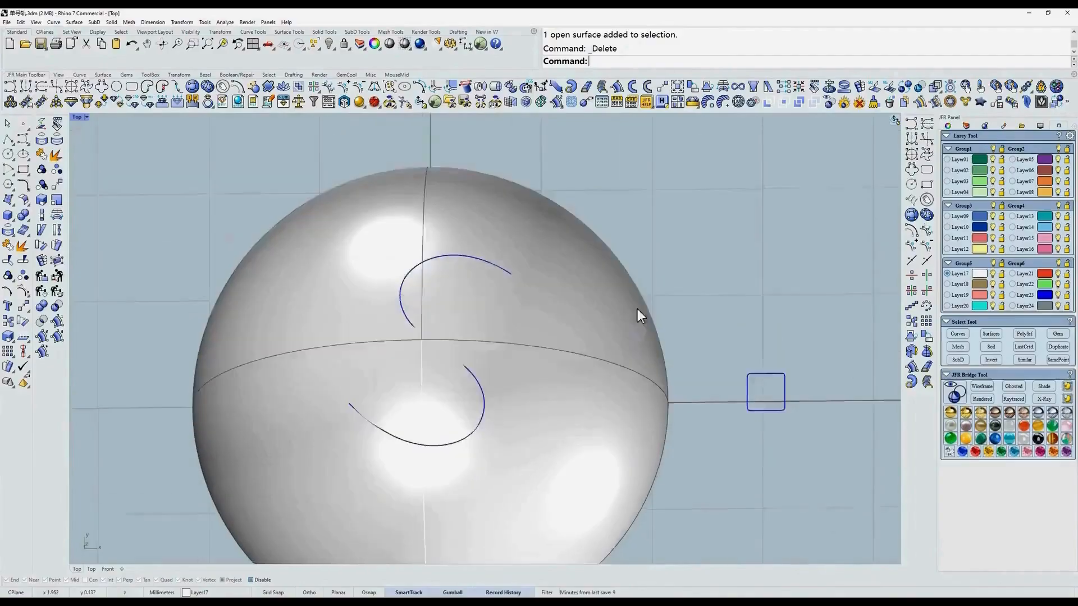
scroll(638, 308, down, 2)
Step: Sweep the square profile along the S rail fitted to the sphere, using the centred profile position and NumOfInsertCV Keep
click(620, 88)
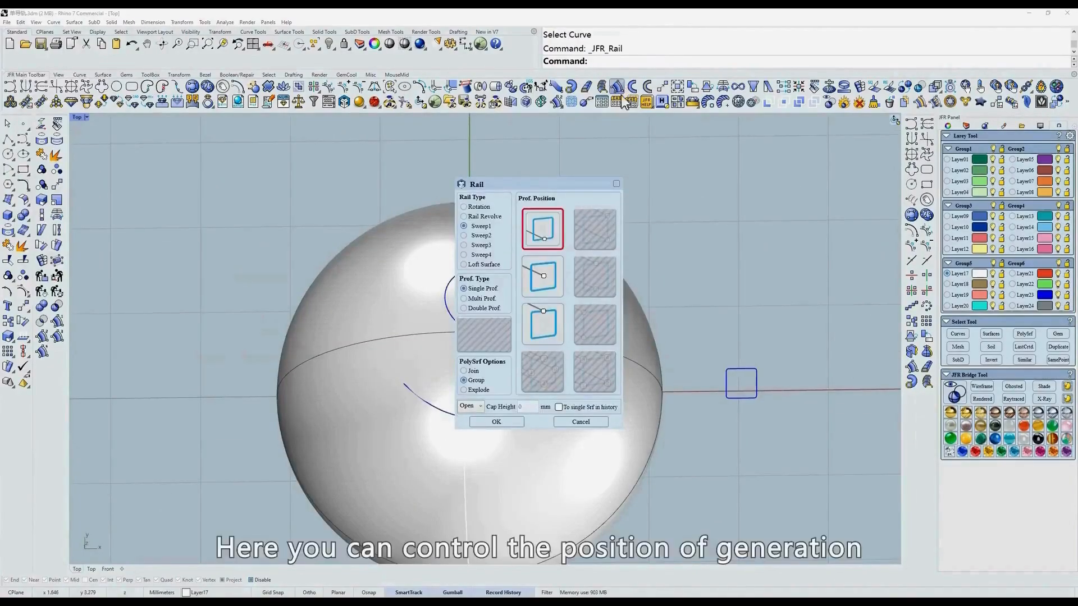
click(549, 323)
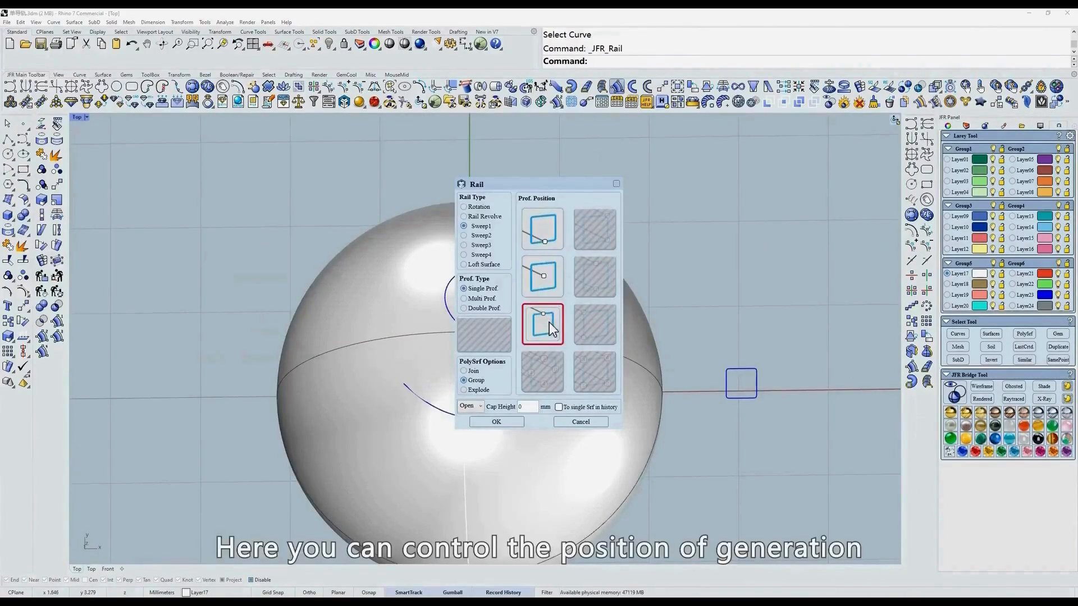
click(548, 290)
click(505, 421)
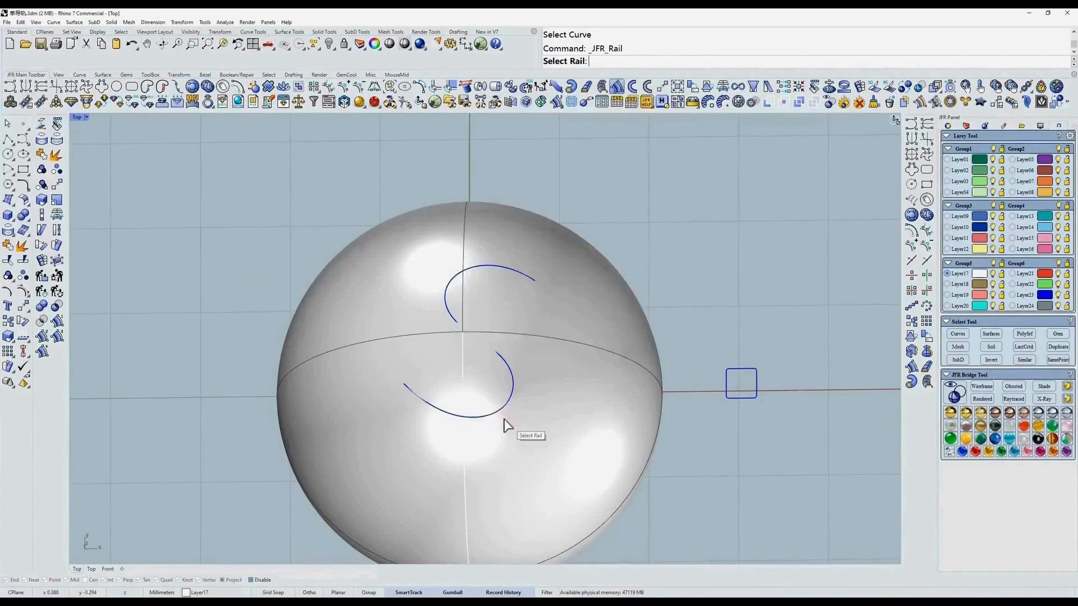
click(472, 276)
key(Return)
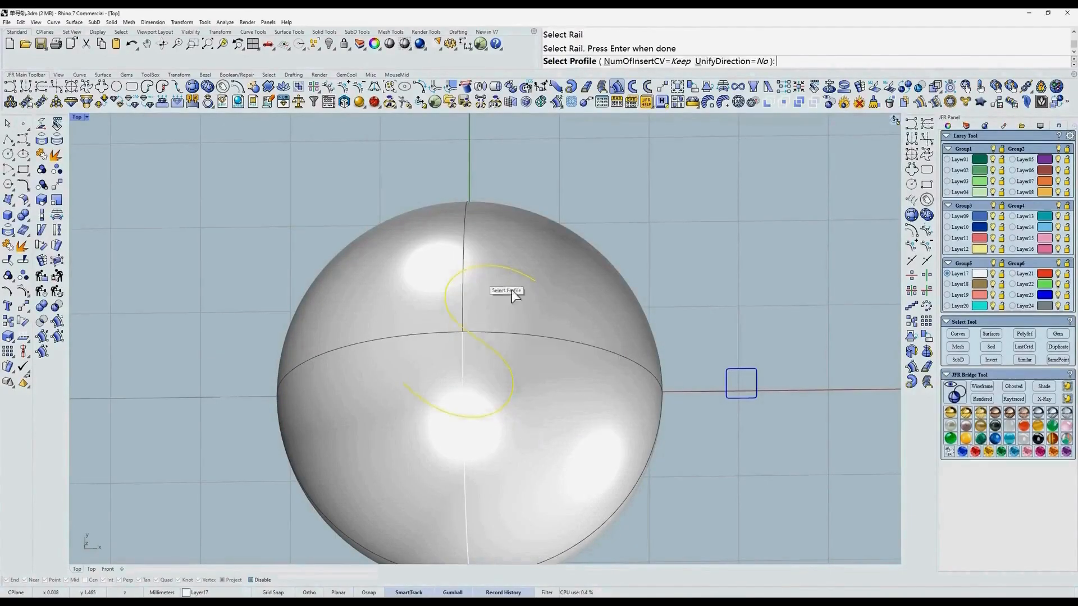
click(753, 369)
click(538, 308)
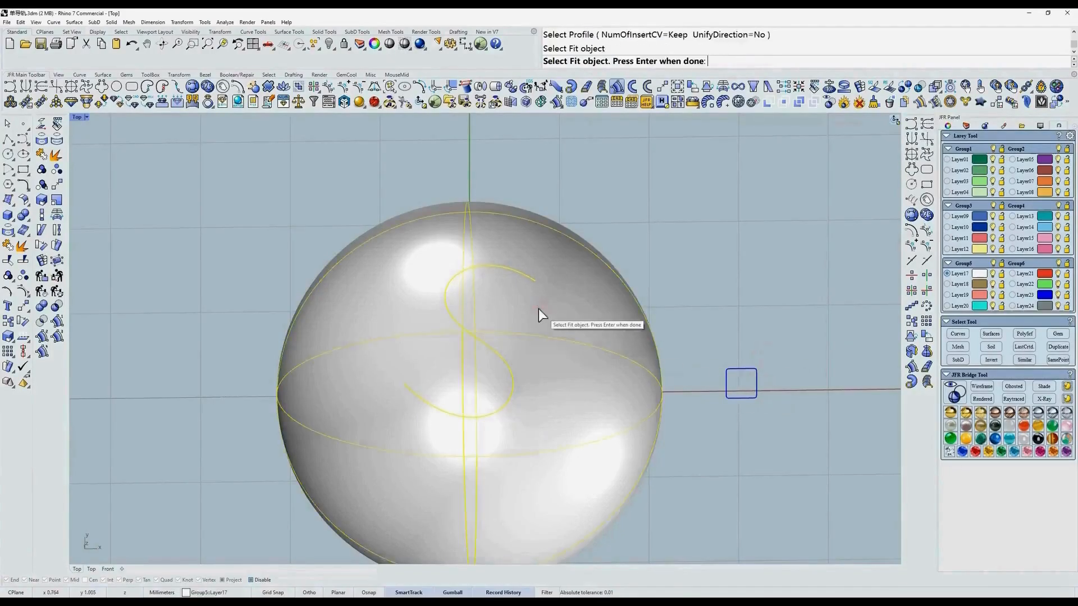
key(Return)
Step: Check the centred sweep from the right view and enlarge the square profile in width and height to thicken the S
right_drag(564, 315, 521, 271)
text(r)
key(Return)
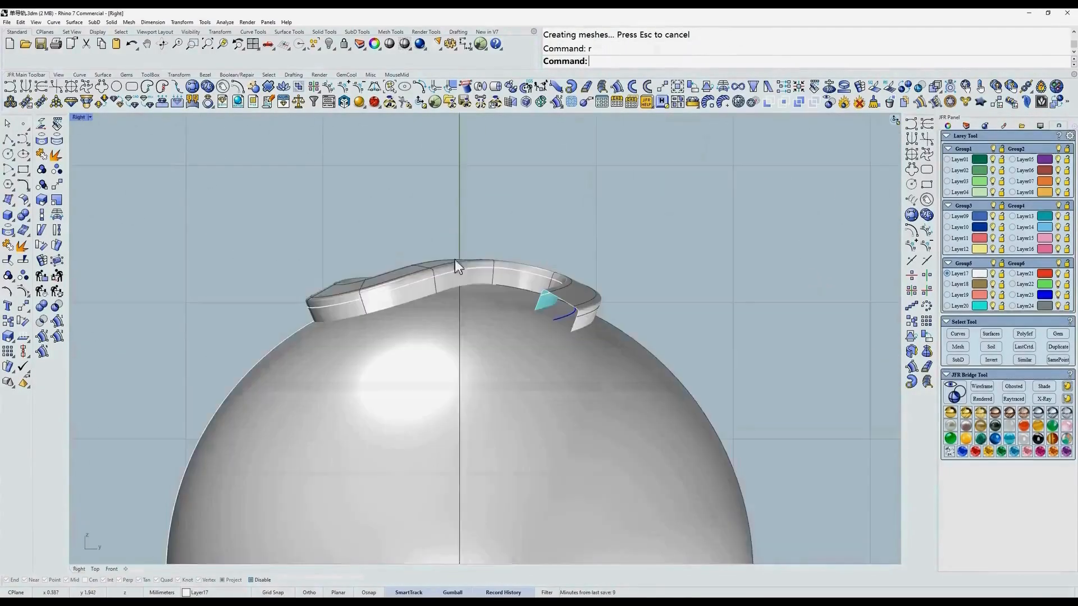
text(t)
key(Return)
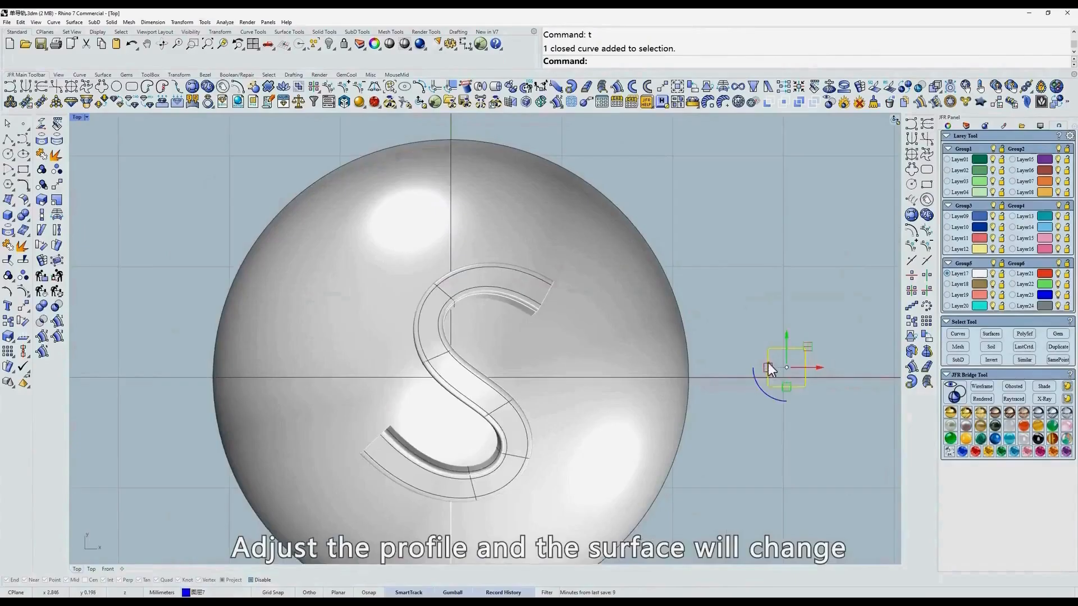
drag(768, 366, 790, 383)
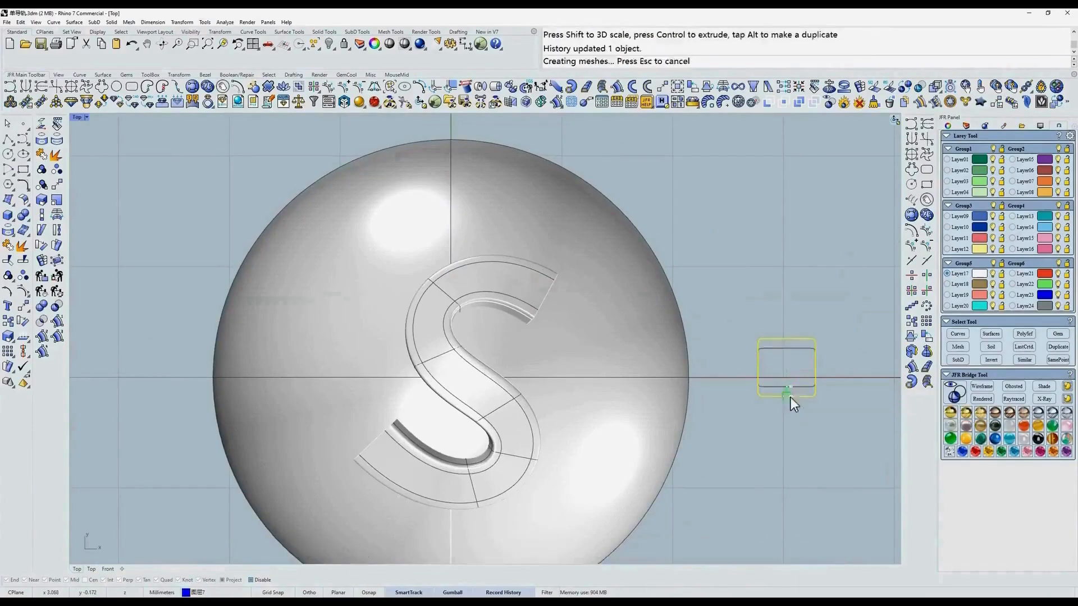
ctrl+shift+right_drag(790, 387, 780, 315)
Step: Reduce the profile's width and height to slim the swept S surface, and clear the selection
drag(760, 368, 775, 367)
ctrl+shift+right_drag(785, 366, 789, 396)
drag(787, 395, 788, 386)
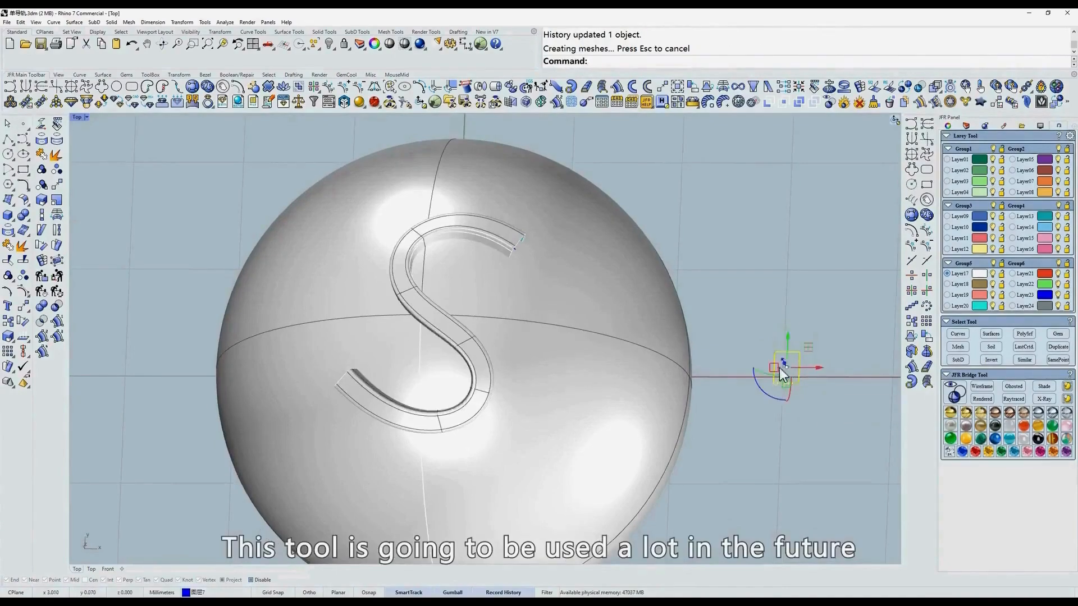
text(t)
key(Return)
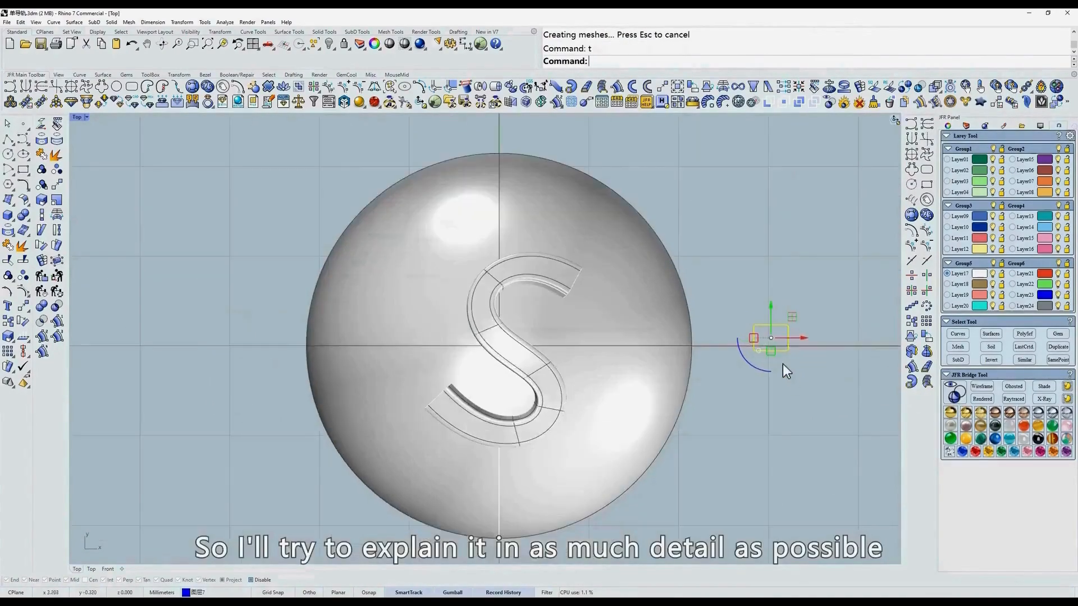
key(Escape)
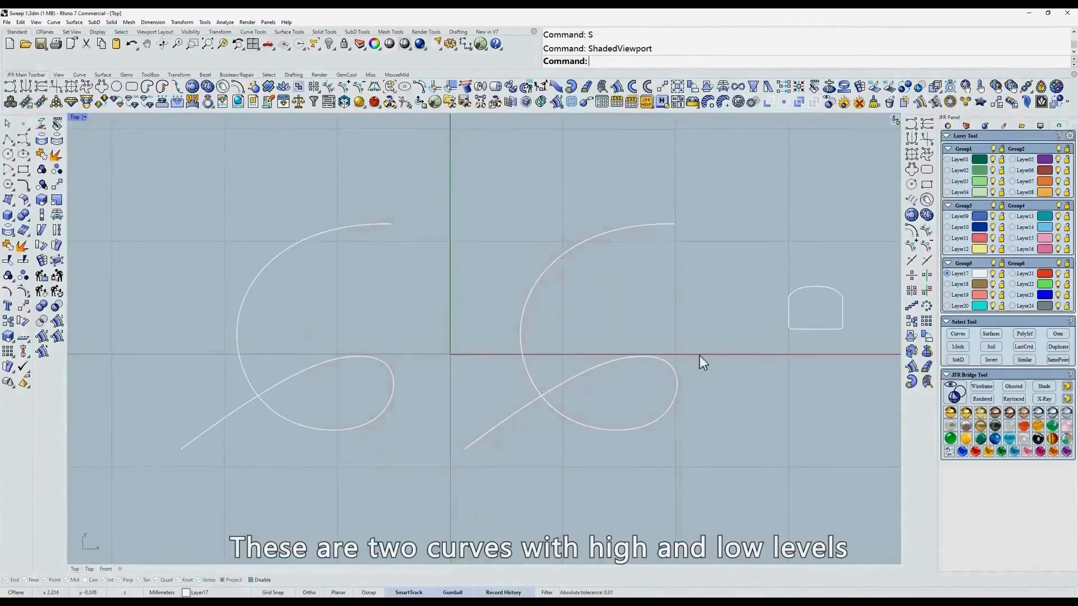
Step: Sweep the round-topped profile along the left looped curve with NumOfInsertCV Keep, UnifyDirection No and no fit object
ctrl+shift+right_drag(700, 355, 650, 319)
text(t)
key(Return)
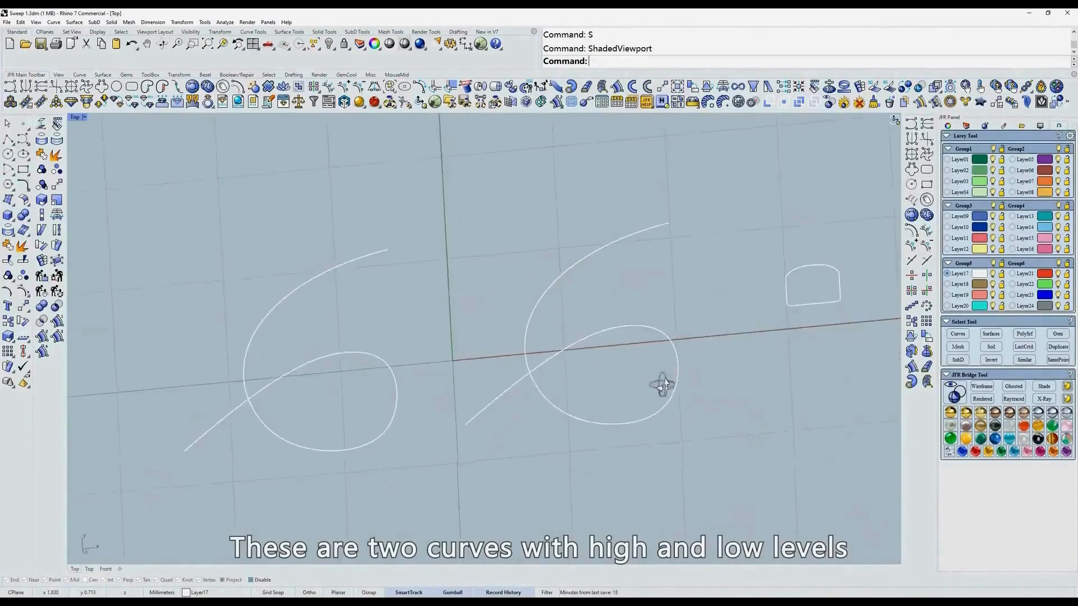
click(617, 87)
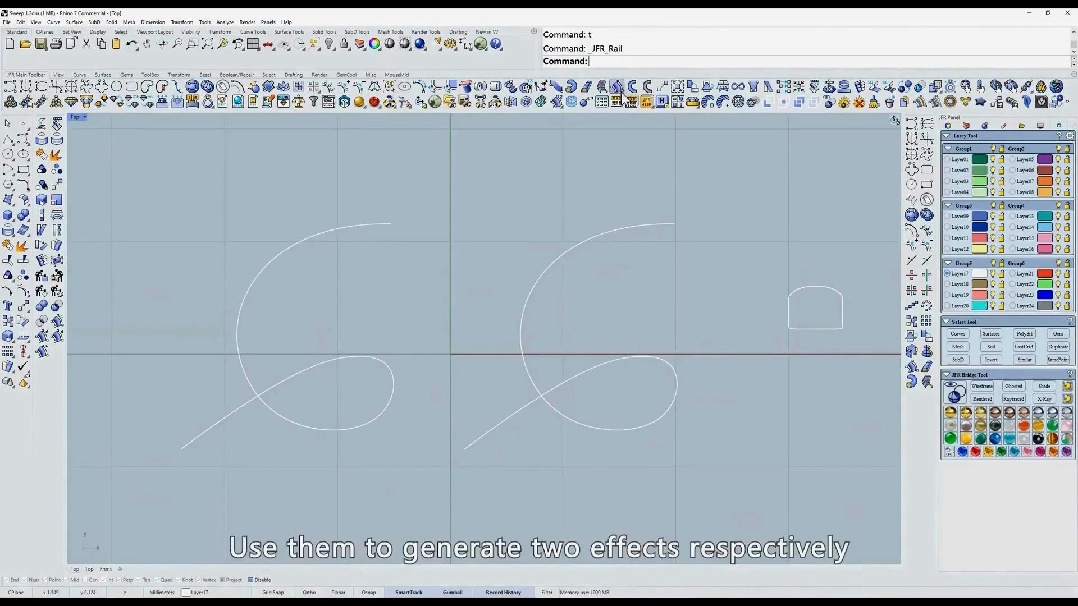
click(496, 422)
click(338, 337)
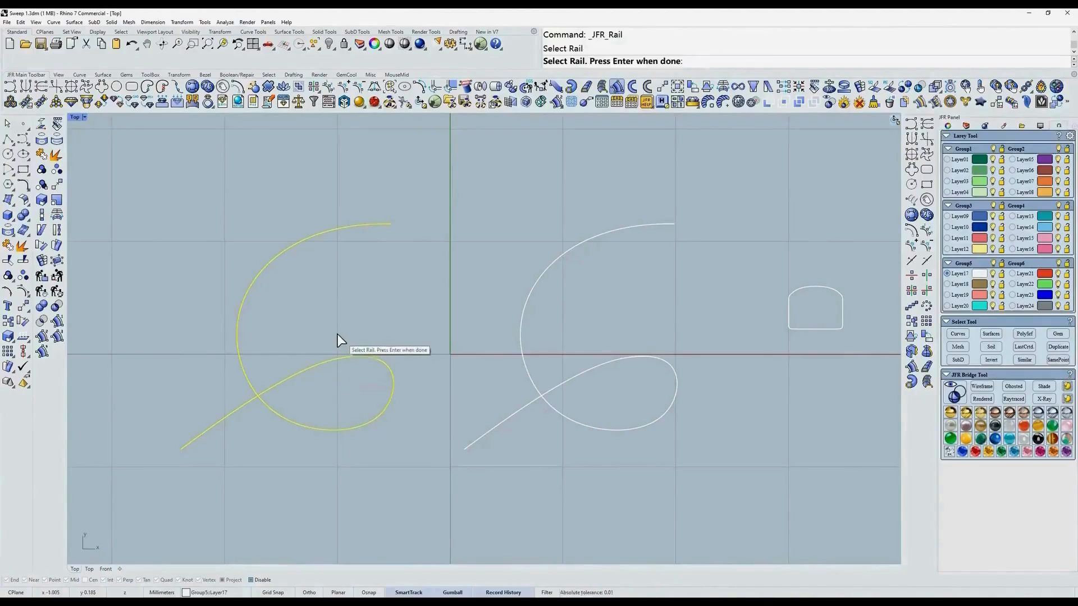
key(Return)
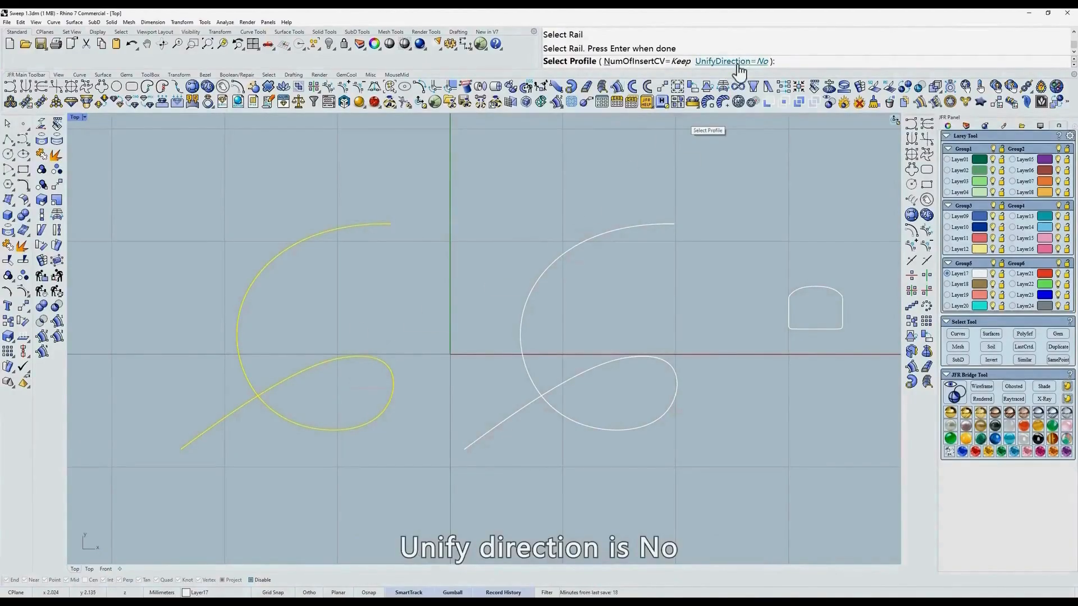
click(842, 294)
key(Return)
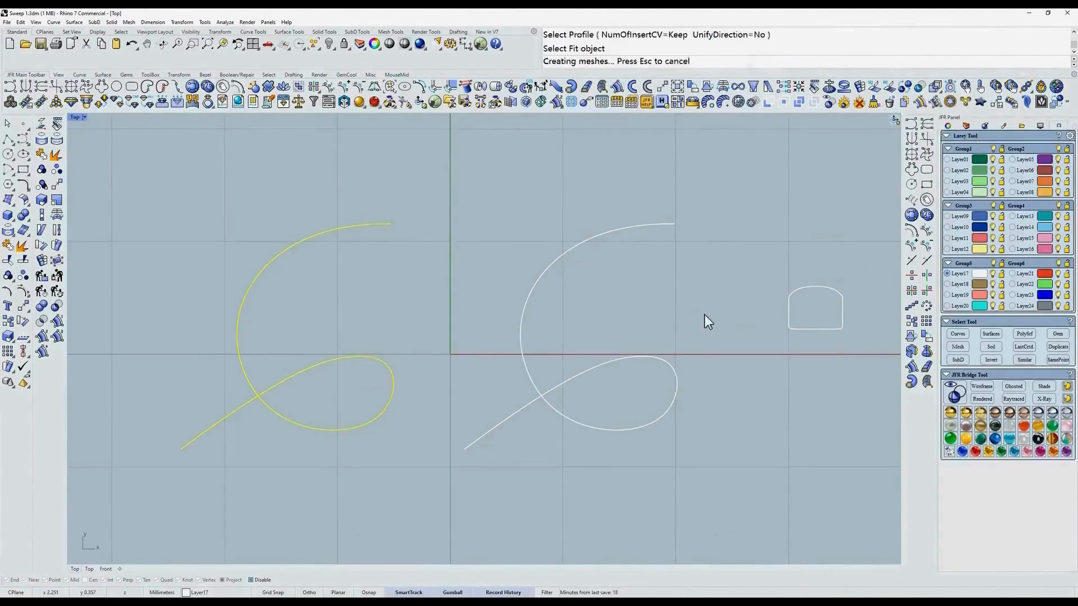
Step: Sweep the round-topped profile along the right looped curve with UnifyDirection set to Yes and no fit object
click(617, 89)
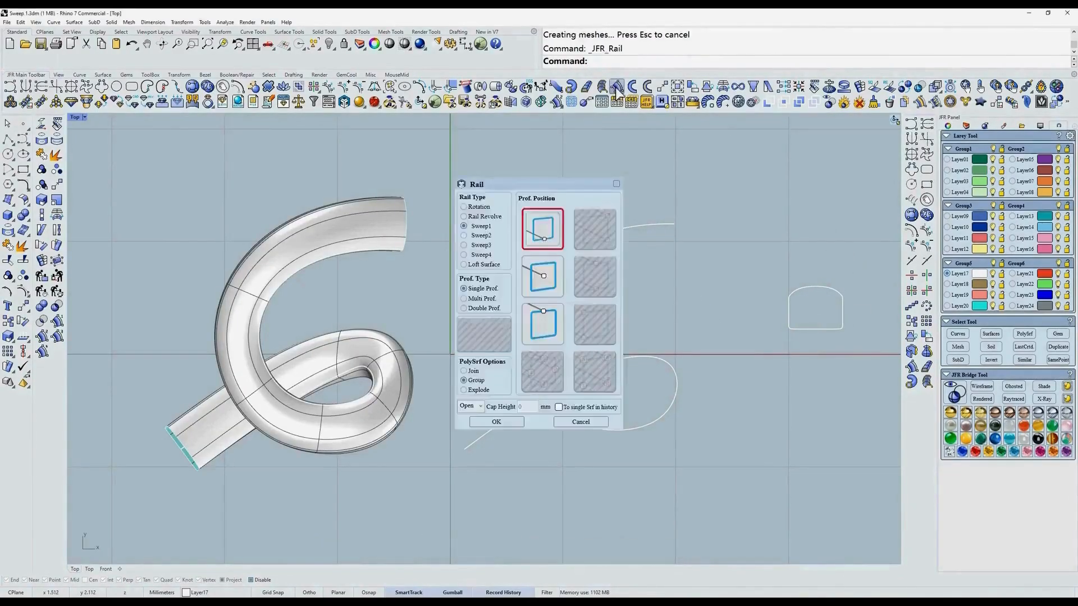
key(Return)
click(651, 225)
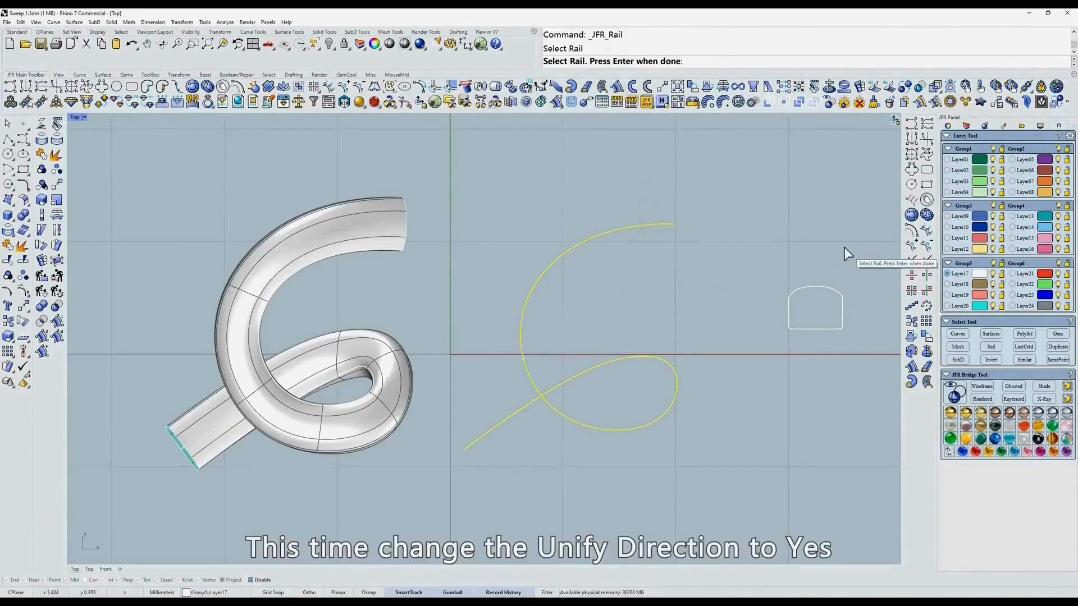
key(Return)
click(725, 63)
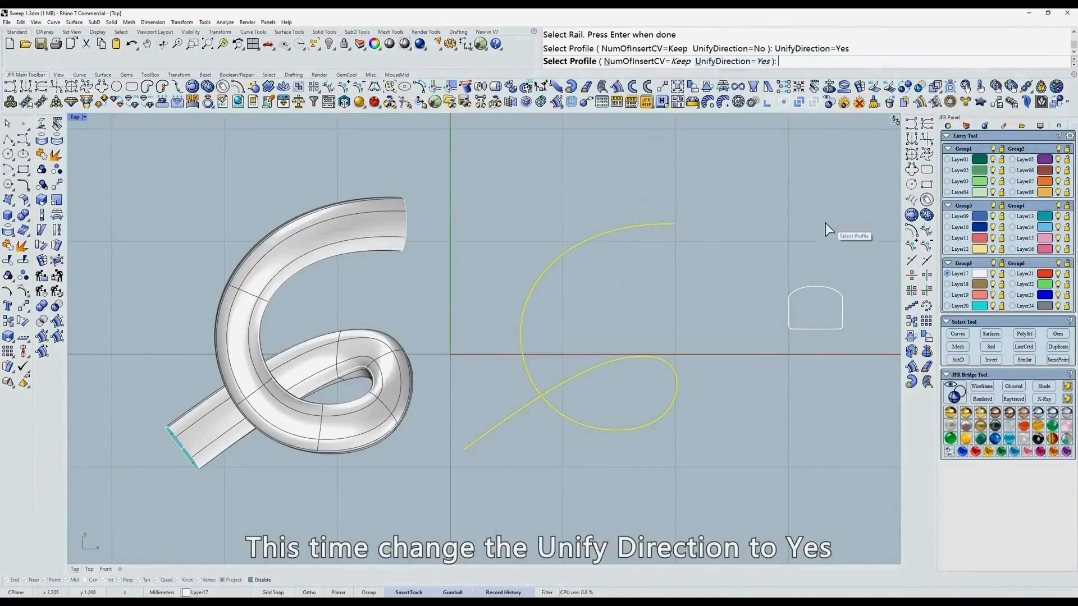
click(774, 328)
key(Return)
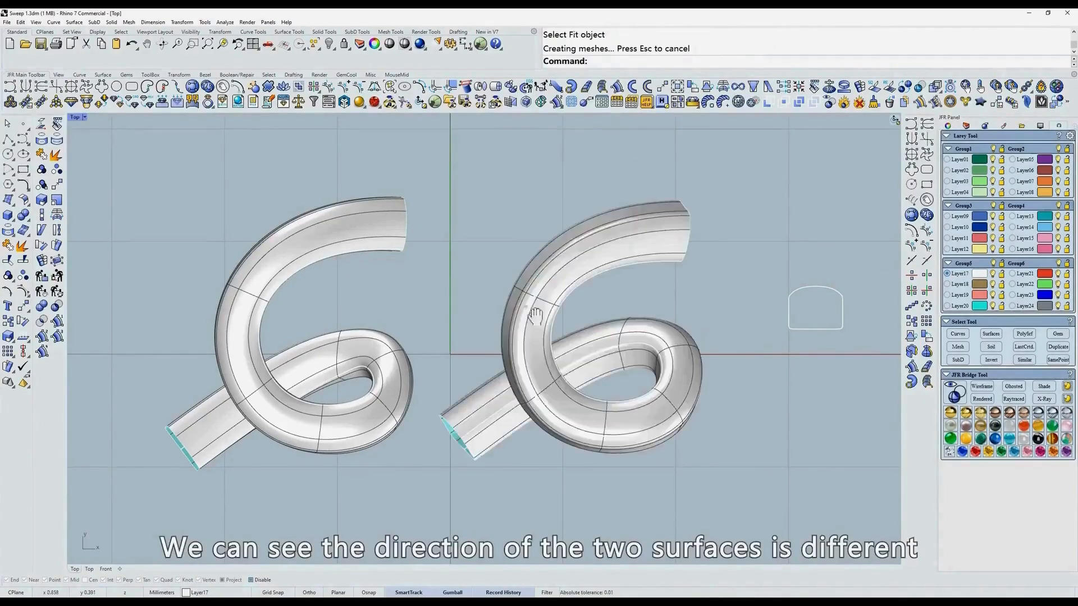
Step: Assign both looped sweep surfaces to the green Layer02
right_drag(536, 316, 605, 323)
click(691, 267)
shift+click(457, 218)
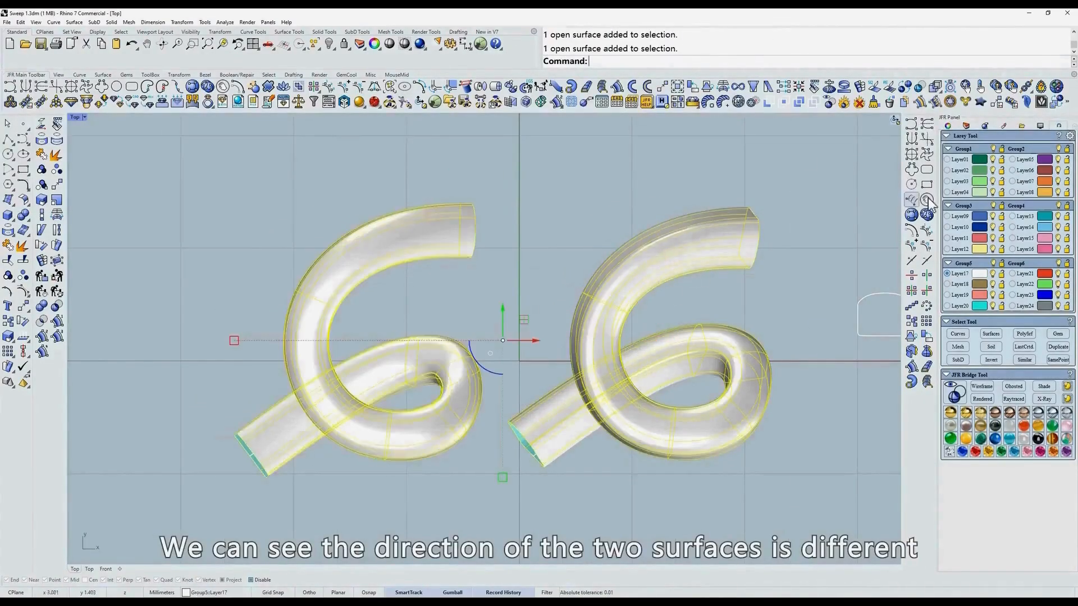
click(977, 171)
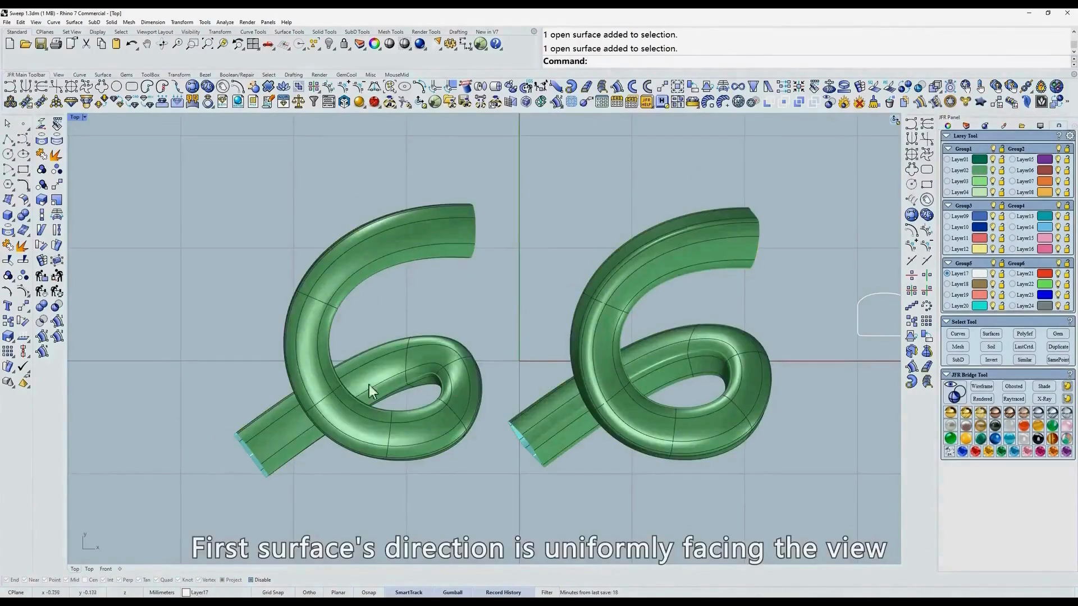
Step: Show the left rail's control points and move its lower end point and the neighbouring point straight up in the top view
text(w)
key(Return)
click(258, 451)
key(F10)
click(250, 456)
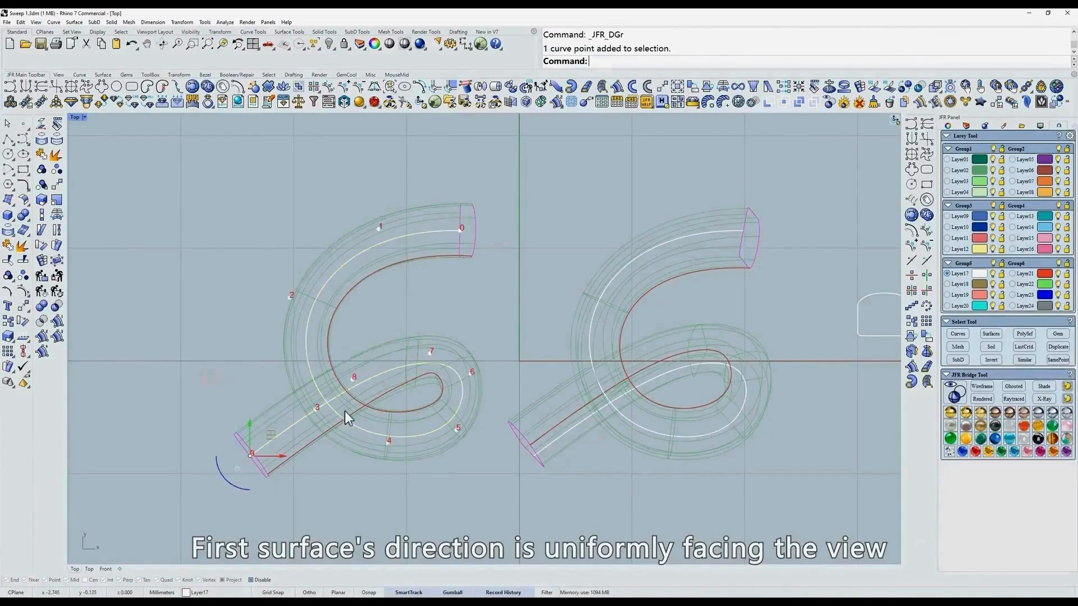
shift+drag(358, 370, 365, 393)
text(s)
key(Return)
text(m)
key(Return)
click(440, 388)
click(440, 361)
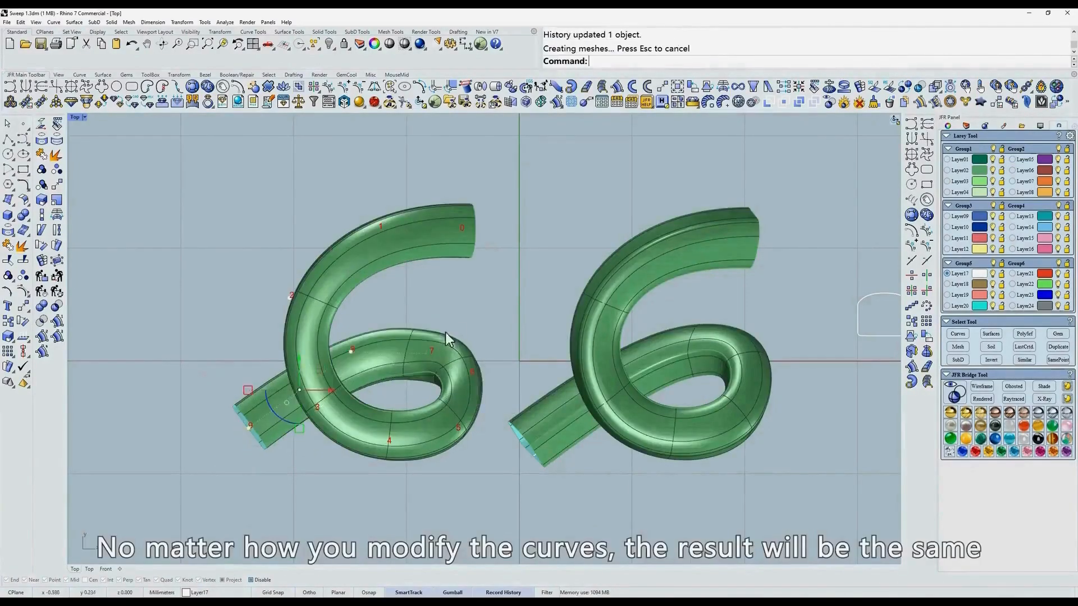
Step: Move the control point at the top of the left rail's small loop slightly upward
drag(406, 313, 453, 364)
right_click(454, 365)
click(453, 365)
click(454, 348)
Step: Start ExtractIsoCurve on the left looped sweep, switch Direction to U, preview the lengthwise isocurve and finish without extracting
text(ei)
key(Return)
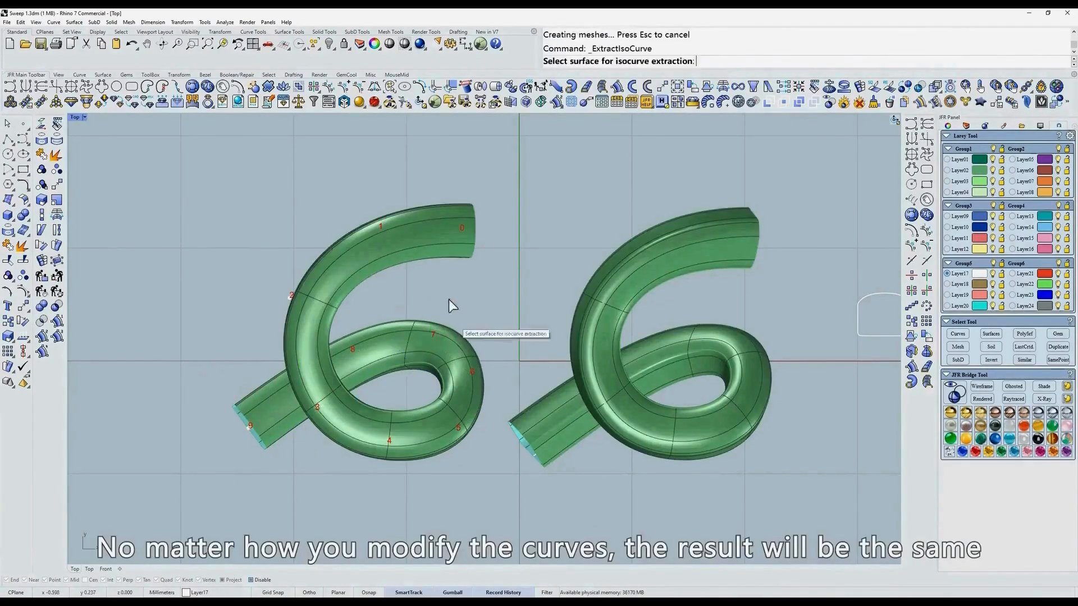
click(433, 235)
text(t)
key(Return)
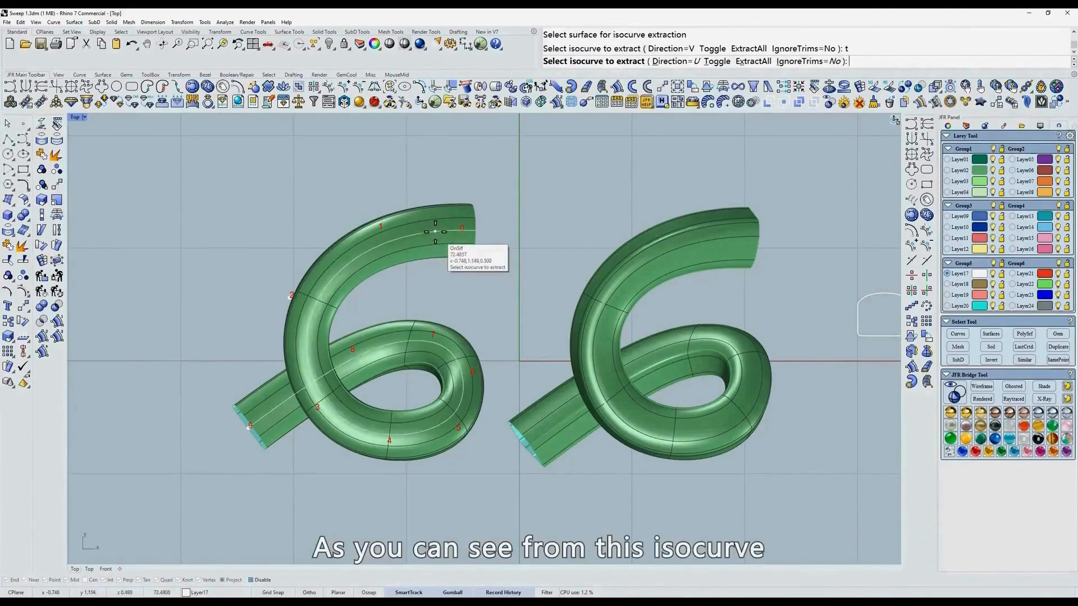
scroll(434, 233, up, 3)
scroll(435, 232, down, 5)
key(Return)
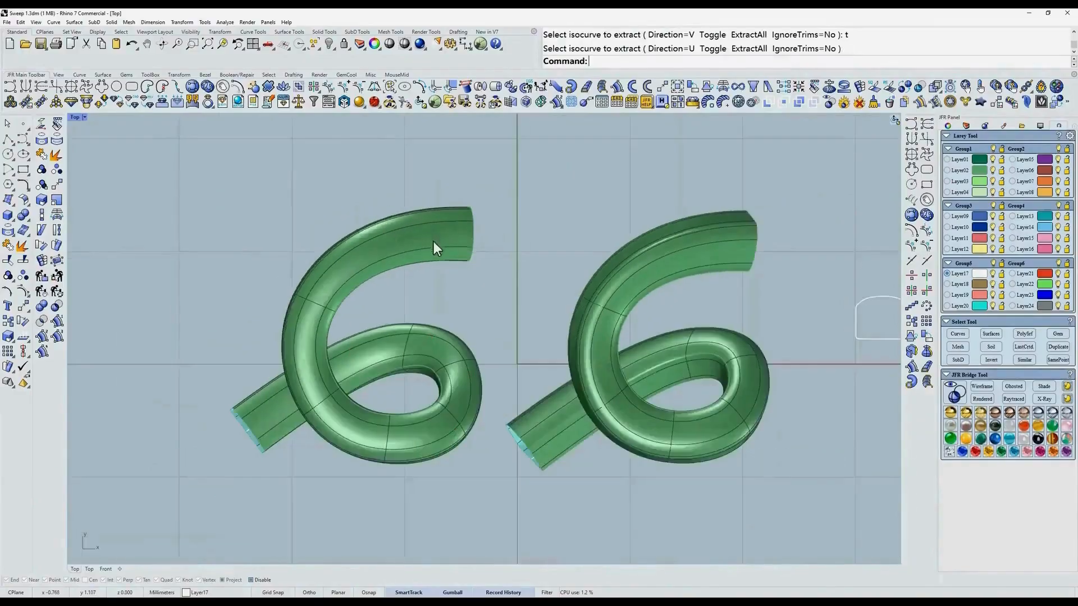
Step: Preview the U-direction isocurve along the right looped sweep in the shaded top view with ExtractIsoCurve
scroll(598, 321, up, 2)
text(s)
key(Return)
right_drag(537, 359, 599, 346)
text(t)
key(Return)
right_click(702, 335)
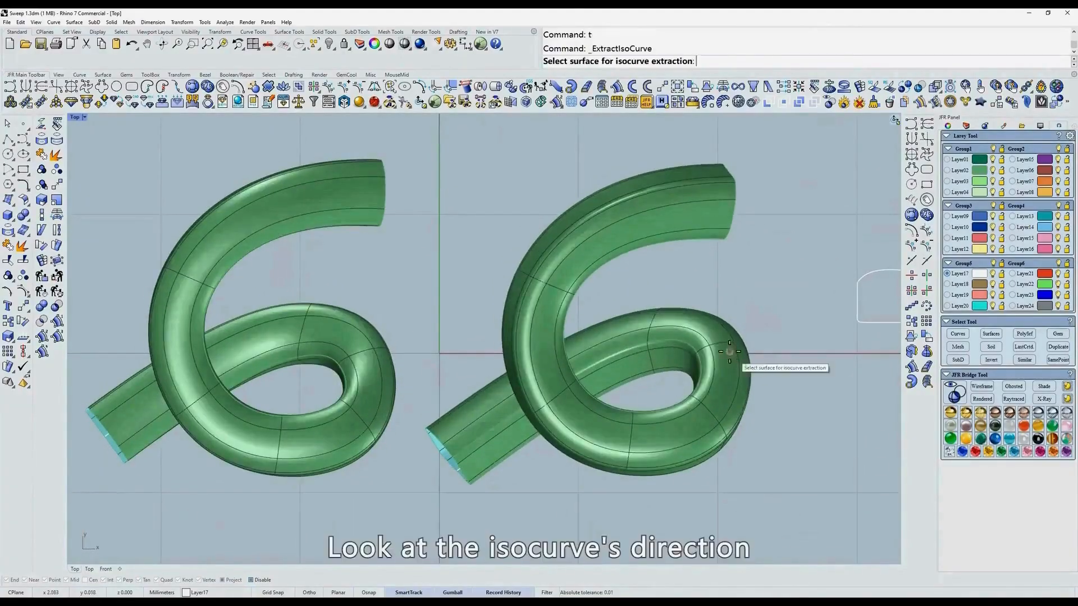
click(729, 354)
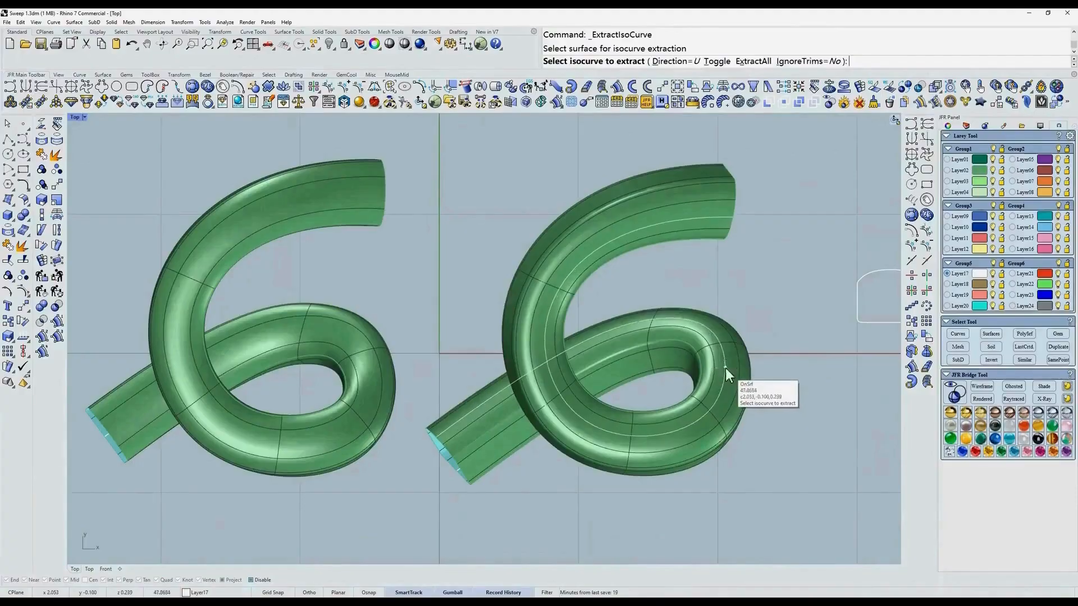
click(725, 369)
key(Return)
Step: Switch to wireframe display and show the control points of the right looped sweep's rail
text(w)
key(Return)
scroll(436, 426, up, 3)
click(437, 431)
text(a)
key(Return)
right_drag(437, 431, 538, 345)
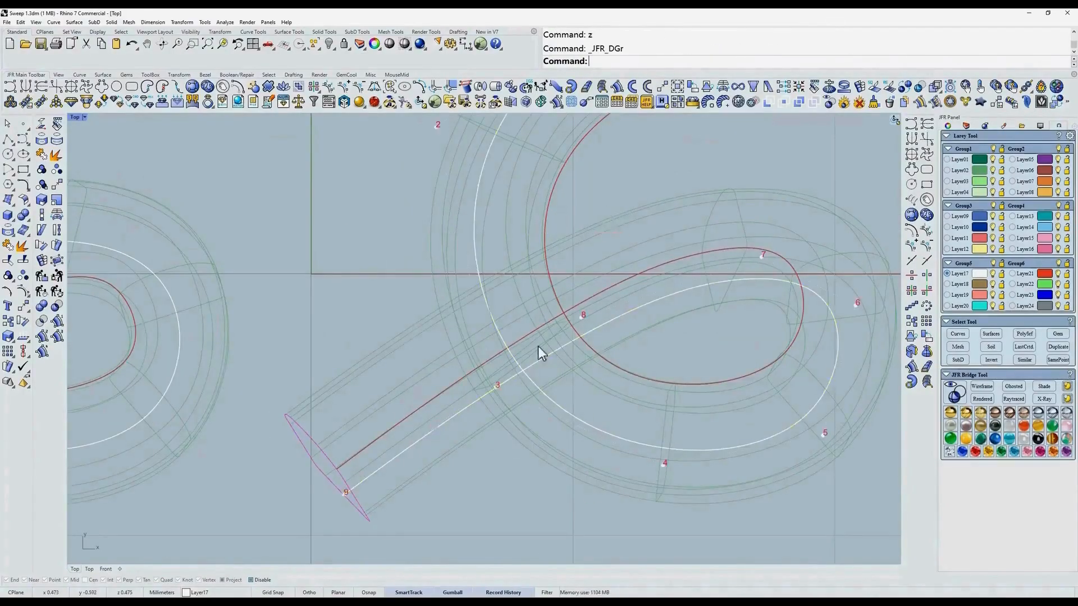
Step: Move the right rail's control points 7, 8 and 9 straight down together in the shaded top view
drag(390, 462, 488, 387)
drag(678, 211, 698, 256)
scroll(611, 298, down, 3)
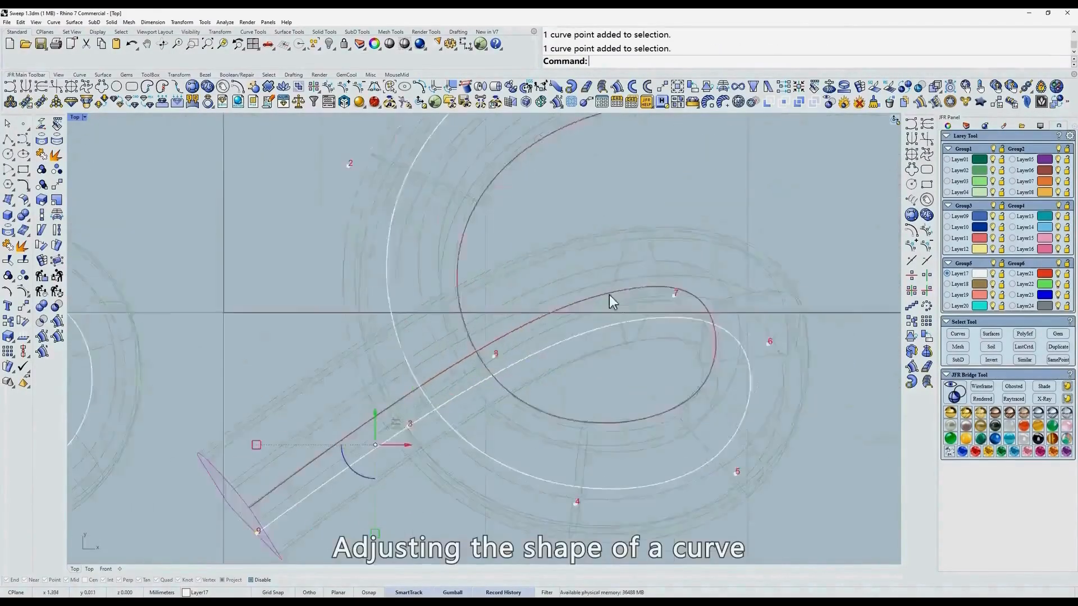
text(Sx)
key(Return)
scroll(679, 324, down, 3)
scroll(695, 282, up, 3)
text(s)
key(Return)
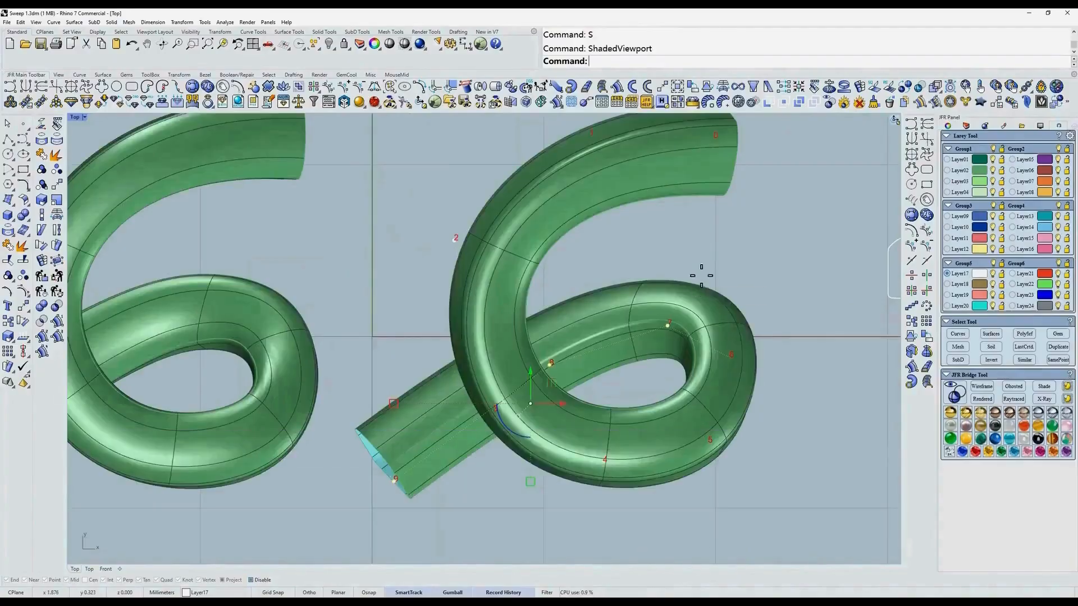
text(m)
key(Return)
click(703, 277)
click(712, 349)
right_drag(707, 295, 702, 262)
Step: Move control point 6 of the right rail's small loop downward and inspect the twisted sweep from an angle
key(Return)
click(775, 305)
click(784, 353)
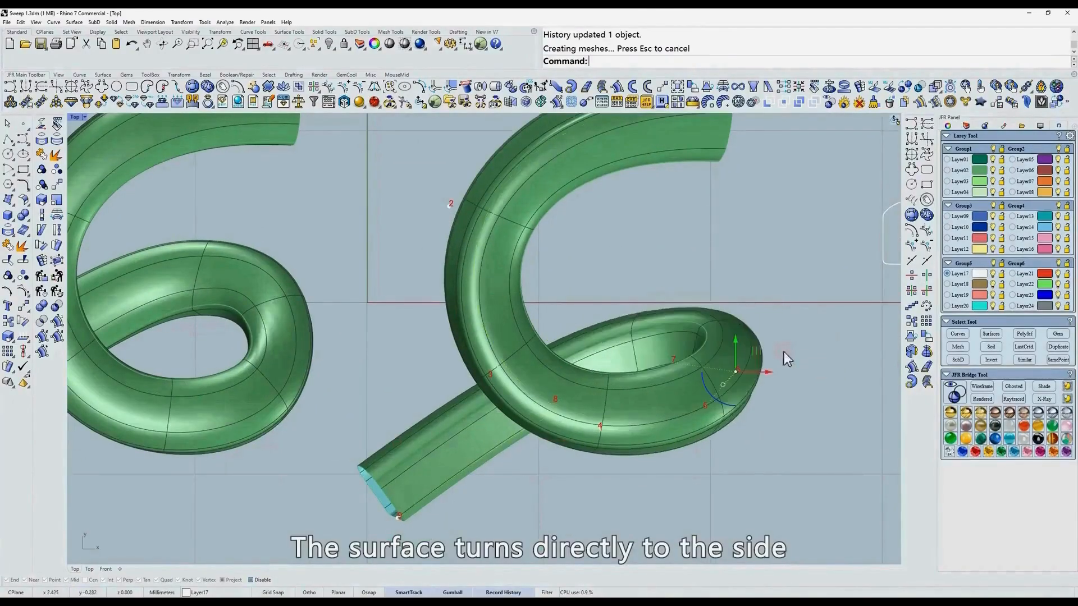
scroll(746, 338, down, 6)
ctrl+shift+right_drag(746, 338, 682, 333)
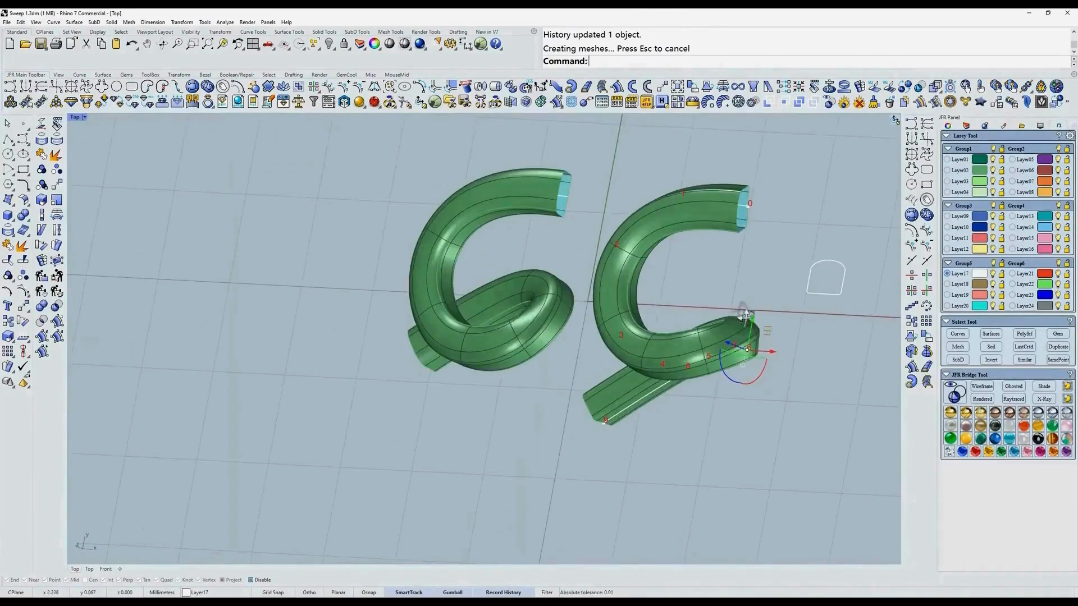
ctrl+shift+right_drag(741, 315, 709, 311)
key(Escape)
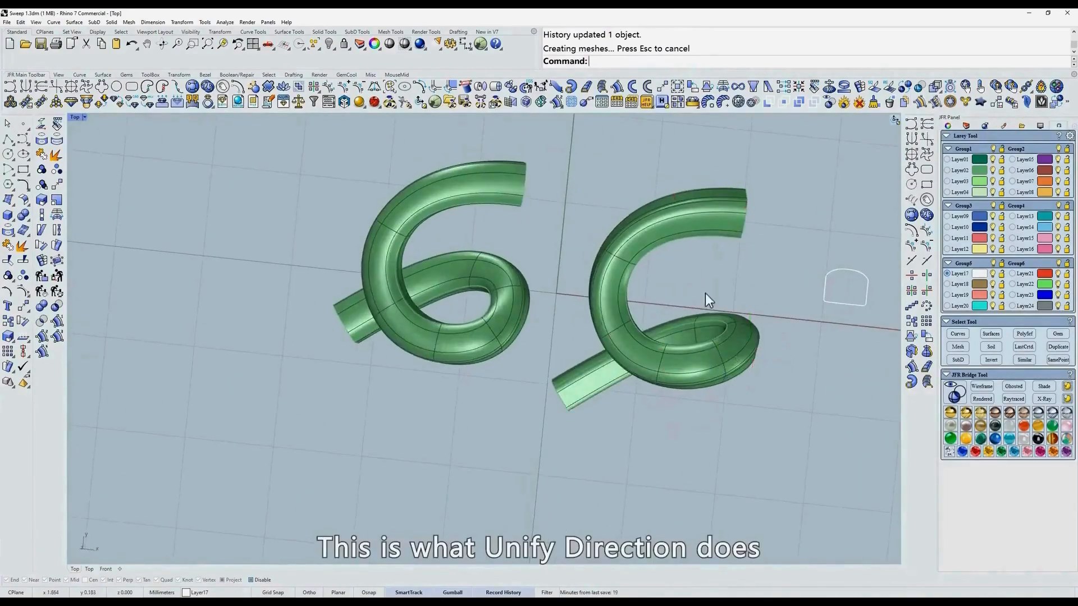
Step: Start a Rail sweep in the top view using Sweep1 with the Multi Prof. profile type
text(t)
key(Return)
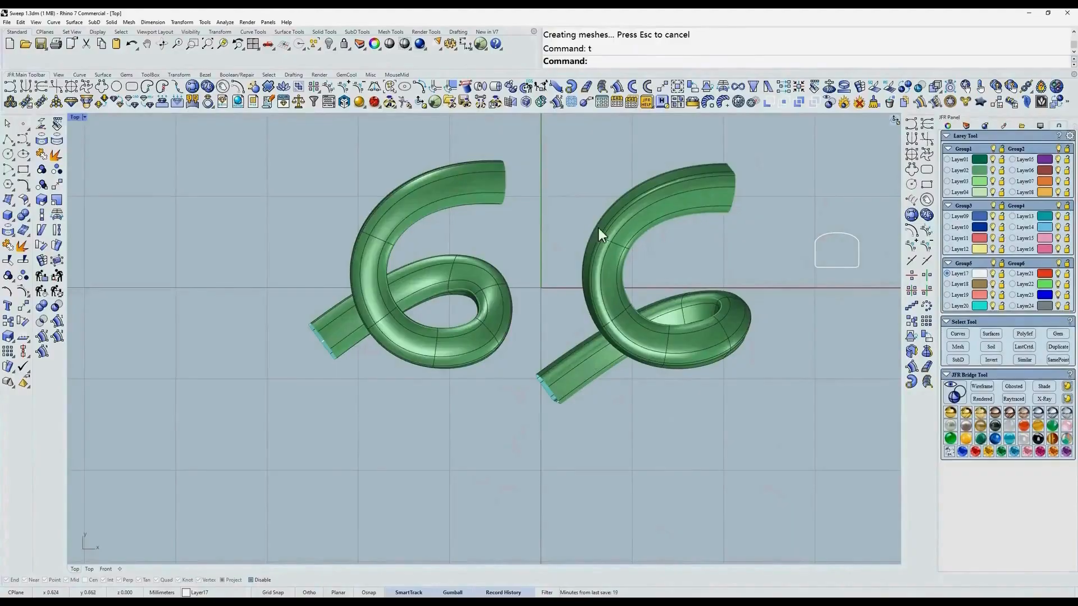
scroll(599, 227, down, 4)
right_drag(676, 228, 642, 282)
scroll(659, 234, up, 4)
scroll(622, 299, up, 1)
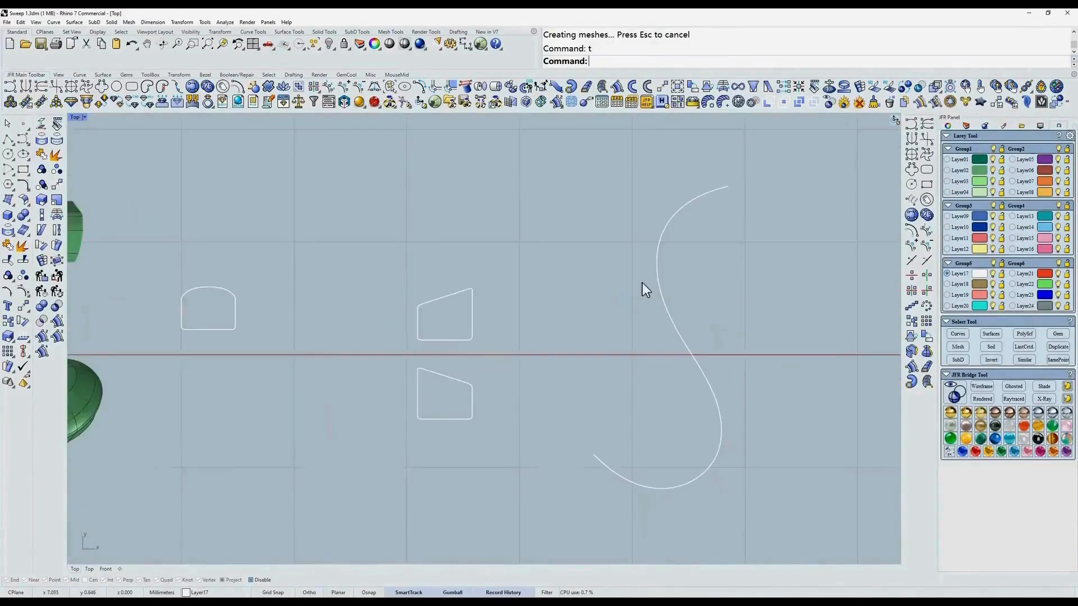
click(617, 86)
click(473, 300)
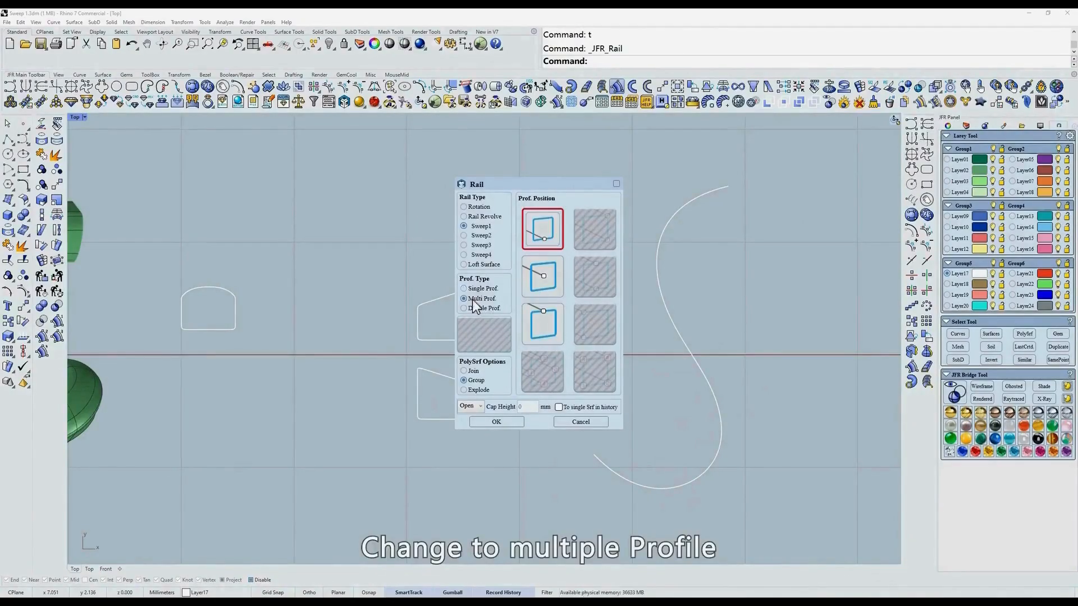
click(513, 422)
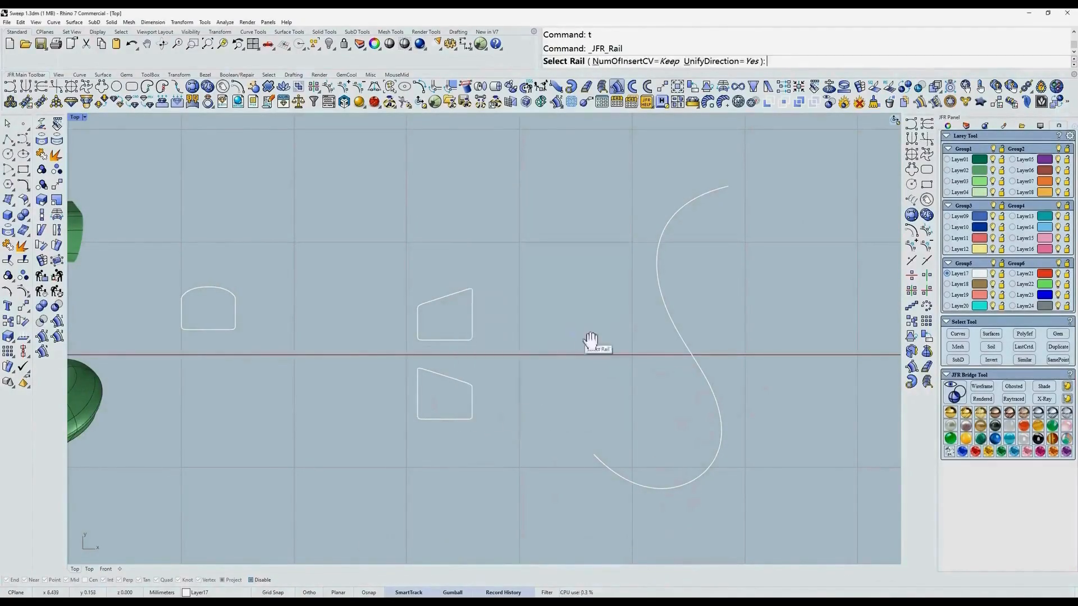
Step: Choose the S-shaped curve as the rail with UnifyDirection set to No and no fit object
right_drag(589, 344, 634, 334)
click(714, 61)
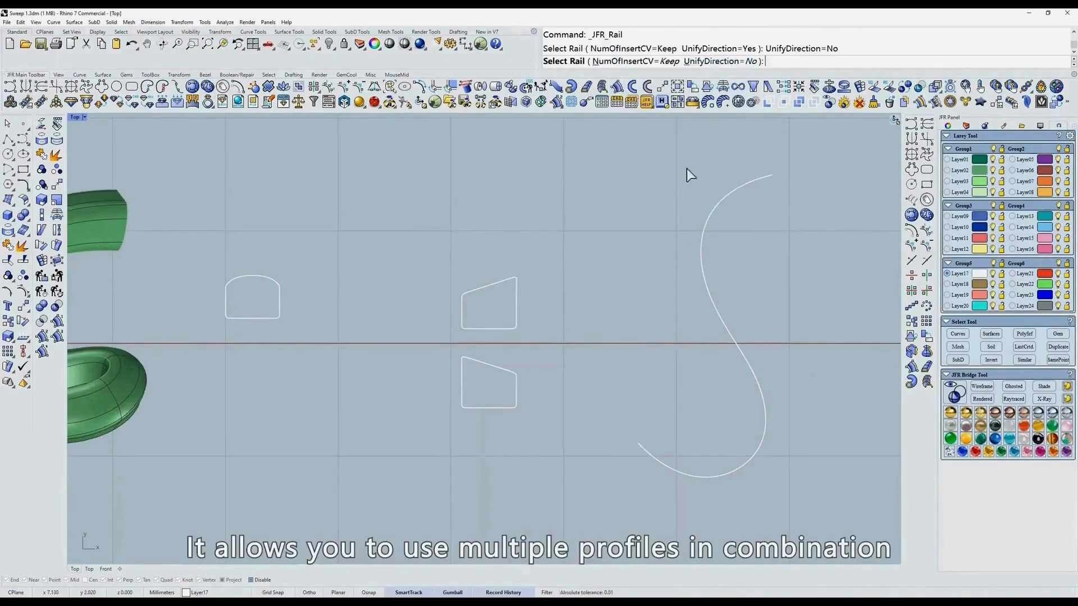
click(702, 241)
key(Return)
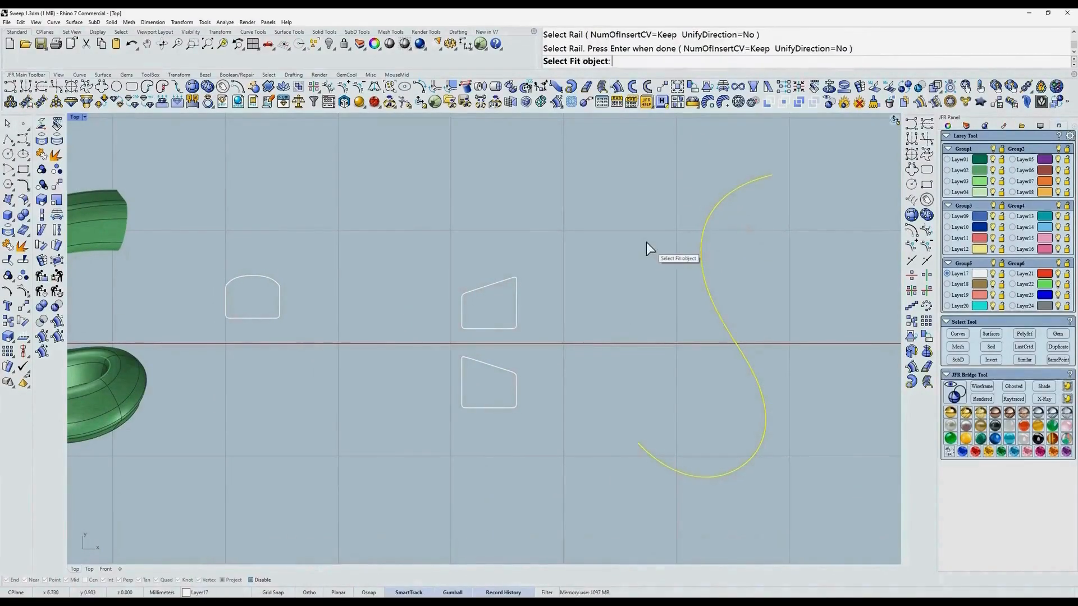
key(Return)
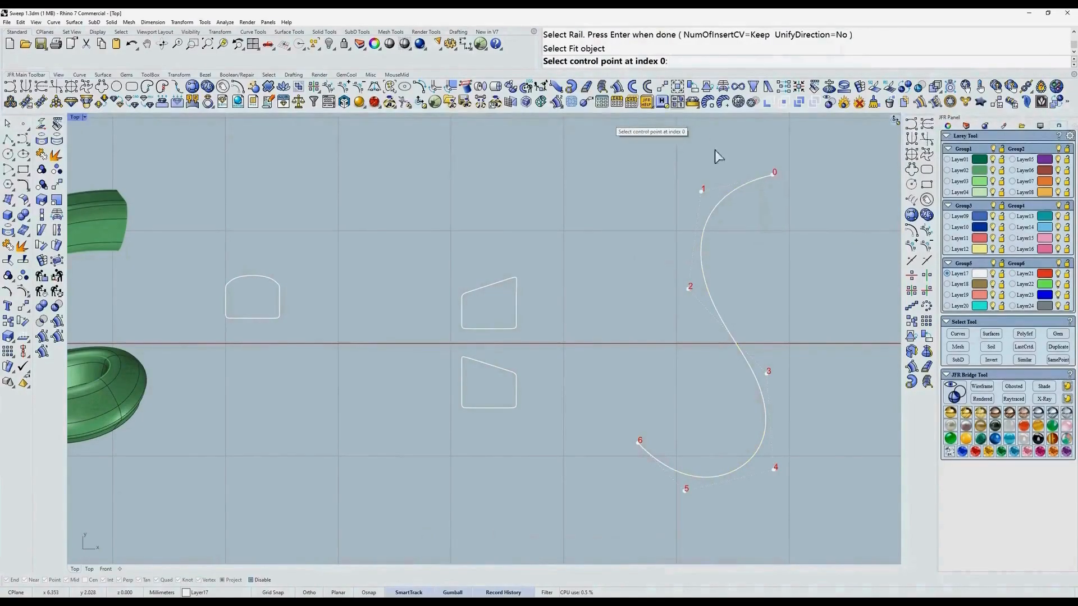
Step: Assign the upper slanted profile to control points 0 and 6 and the lower slanted profile to points 2 and 3
click(774, 174)
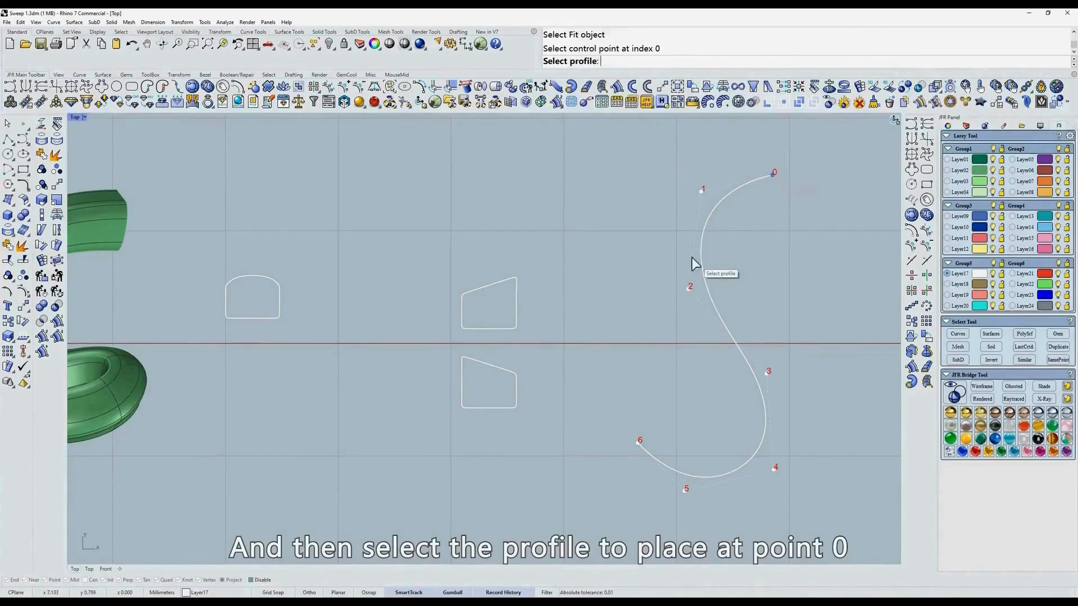
click(490, 286)
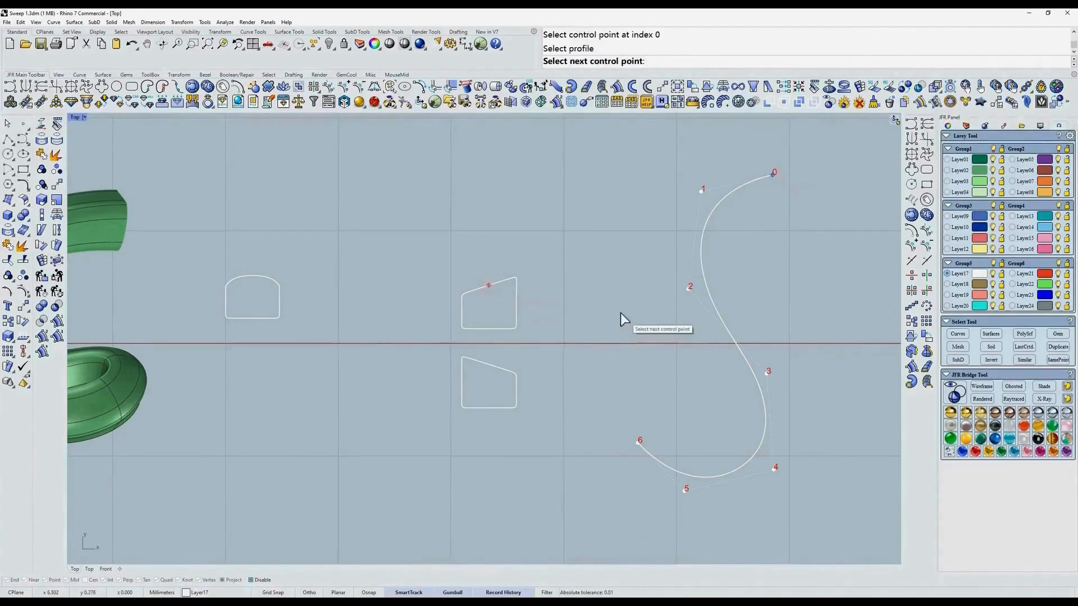
click(689, 289)
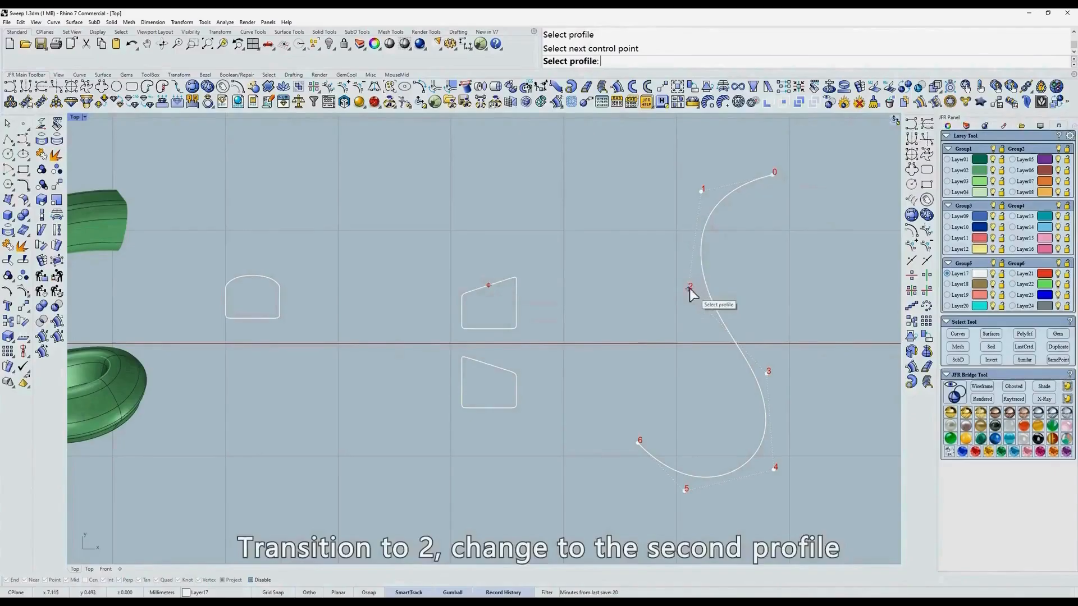
click(485, 364)
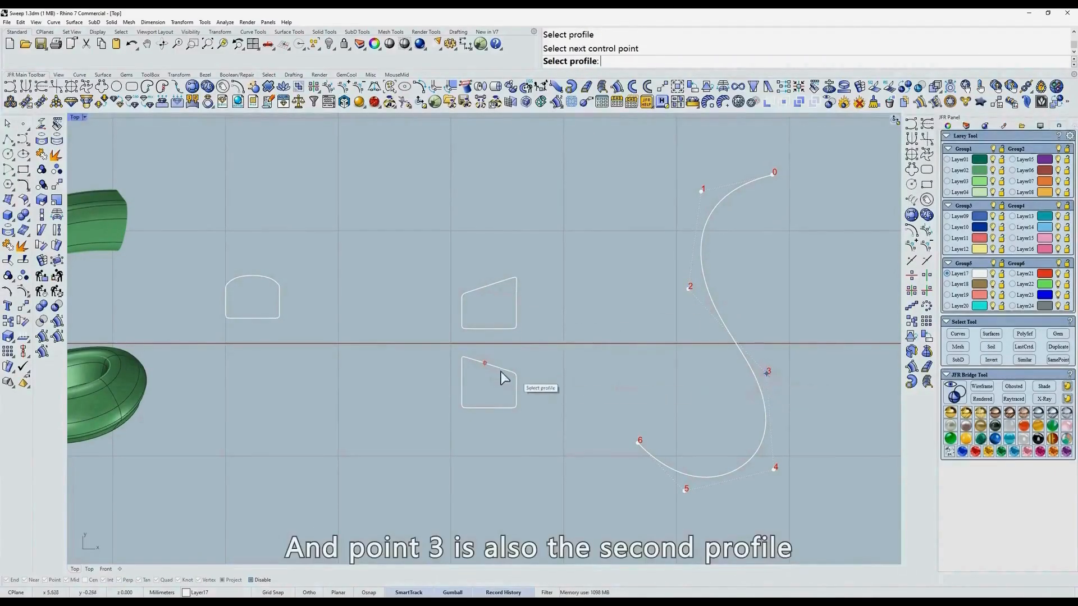
click(498, 367)
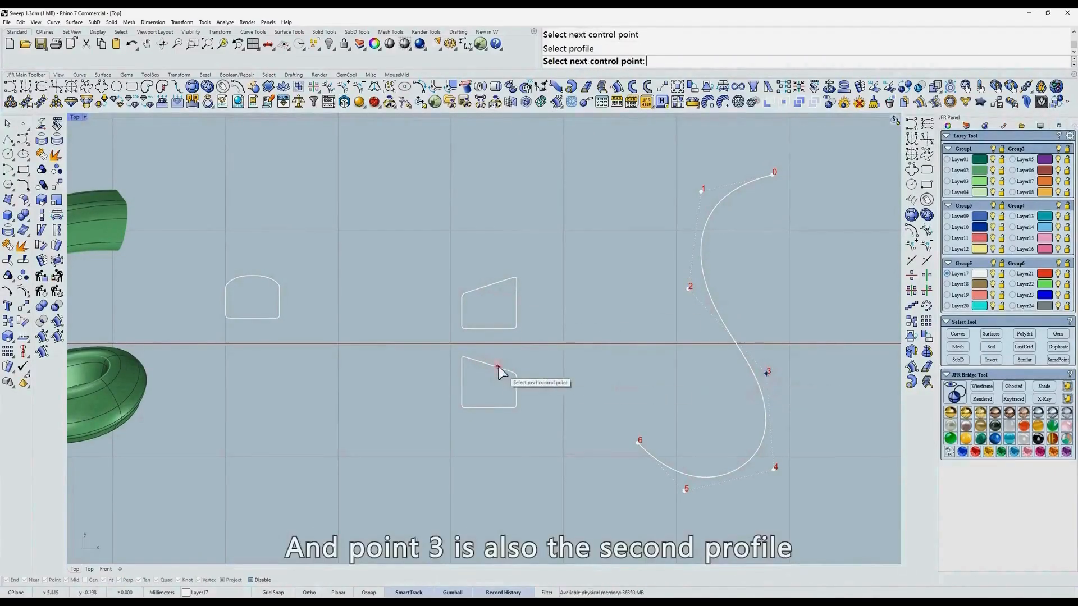
click(640, 443)
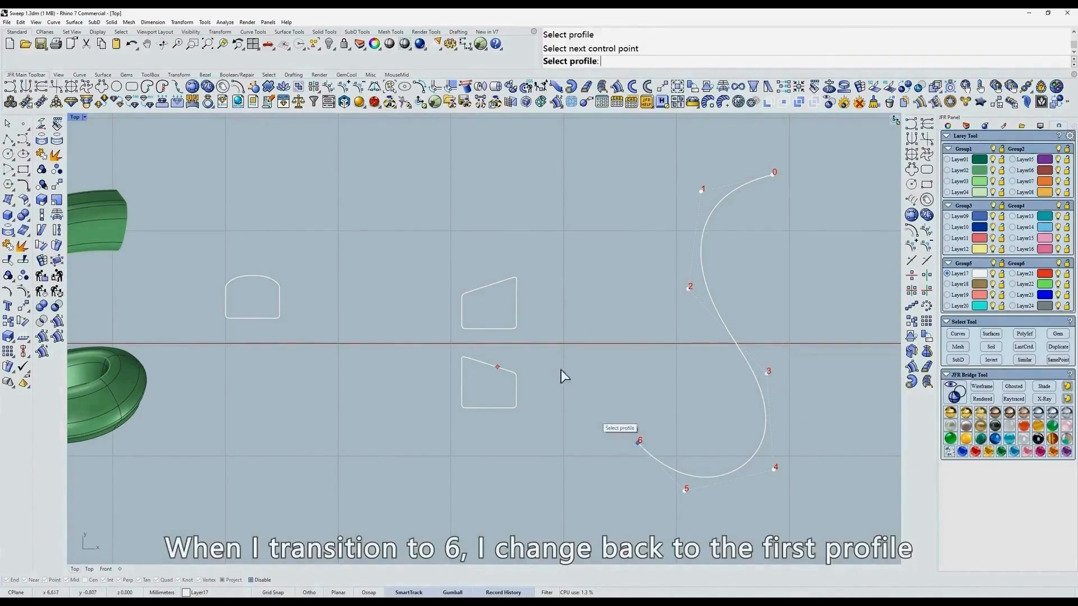
click(491, 285)
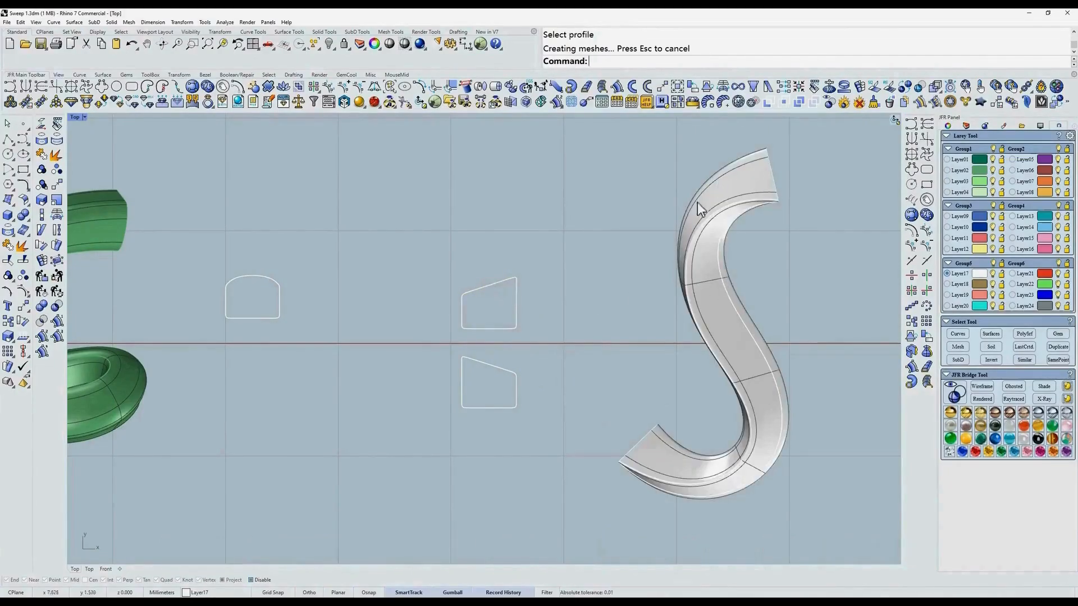
Step: Extract two V-direction cross-section isocurves from the S-shaped sweep, near the positions of control points 2 and 3
ctrl+shift+right_drag(756, 425, 764, 281)
scroll(764, 360, up, 2)
scroll(752, 348, up, 2)
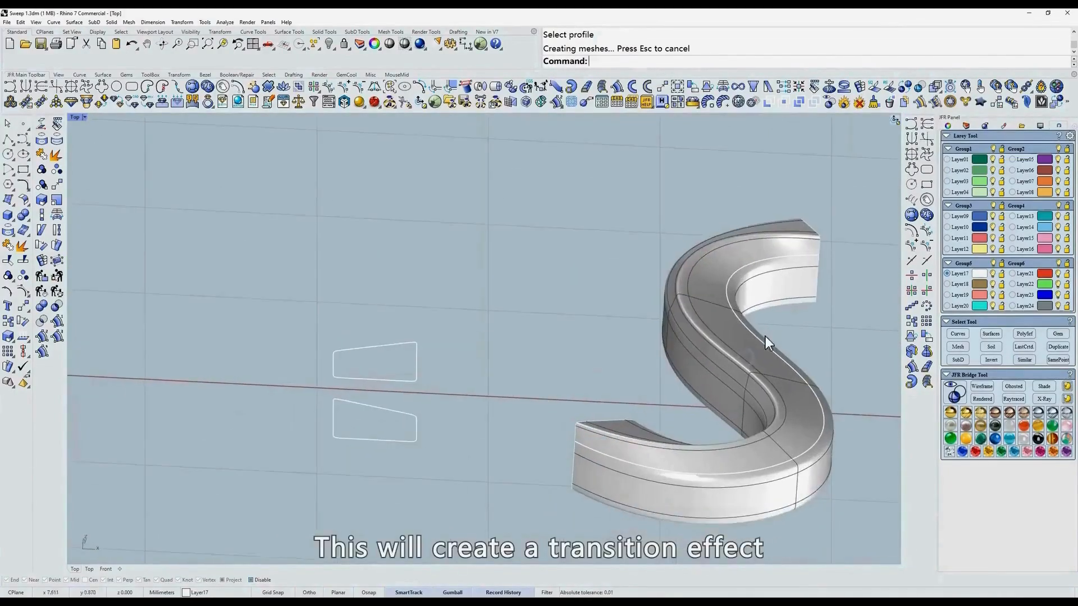
ctrl+shift+right_drag(766, 336, 767, 372)
key(Return)
click(740, 345)
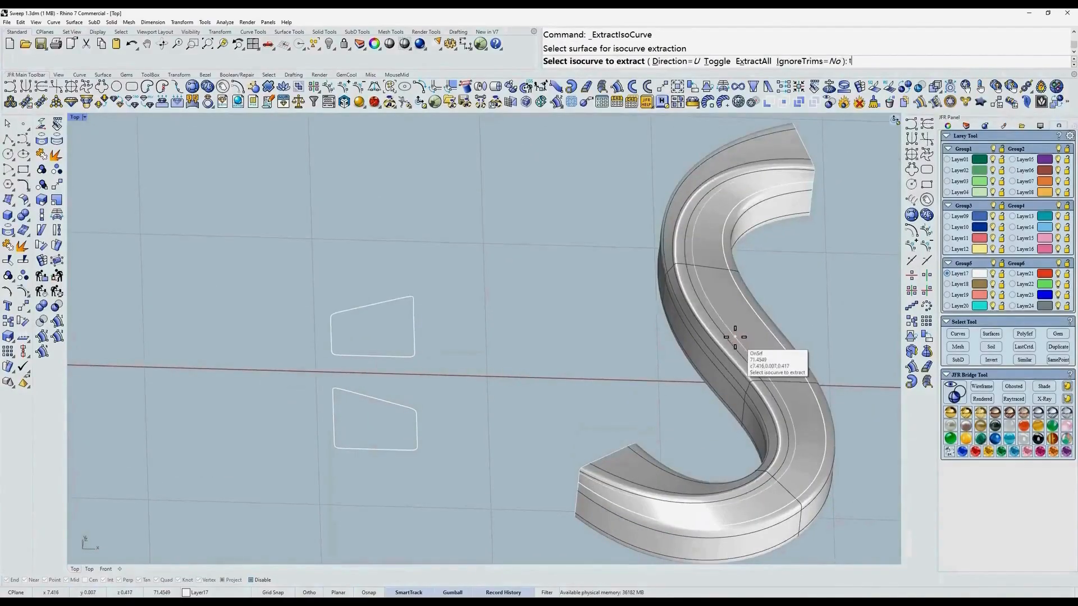
key(Return)
scroll(733, 336, down, 3)
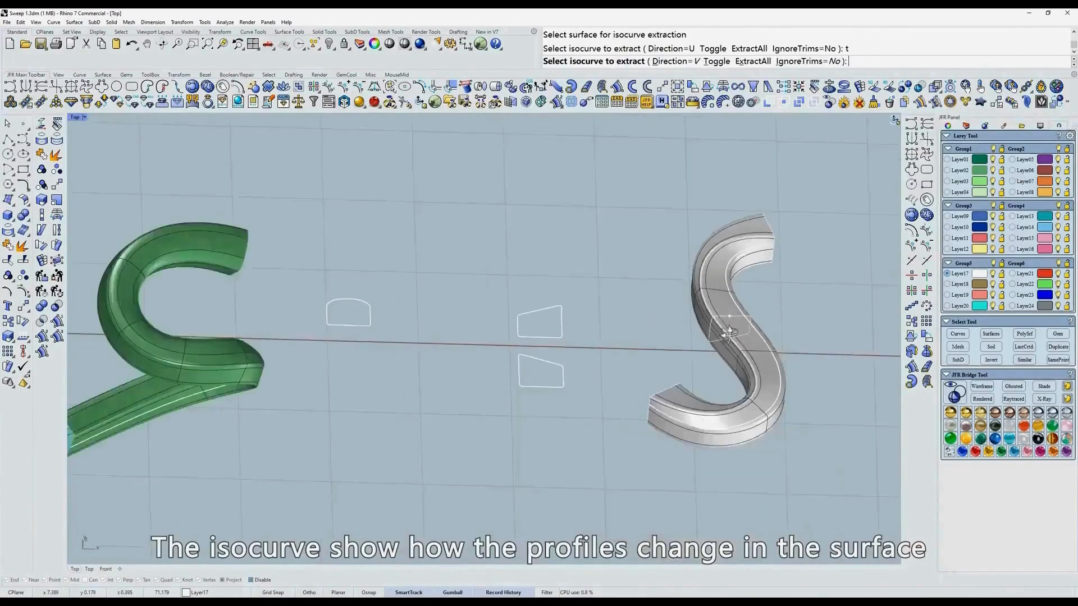
ctrl+shift+right_drag(730, 332, 727, 324)
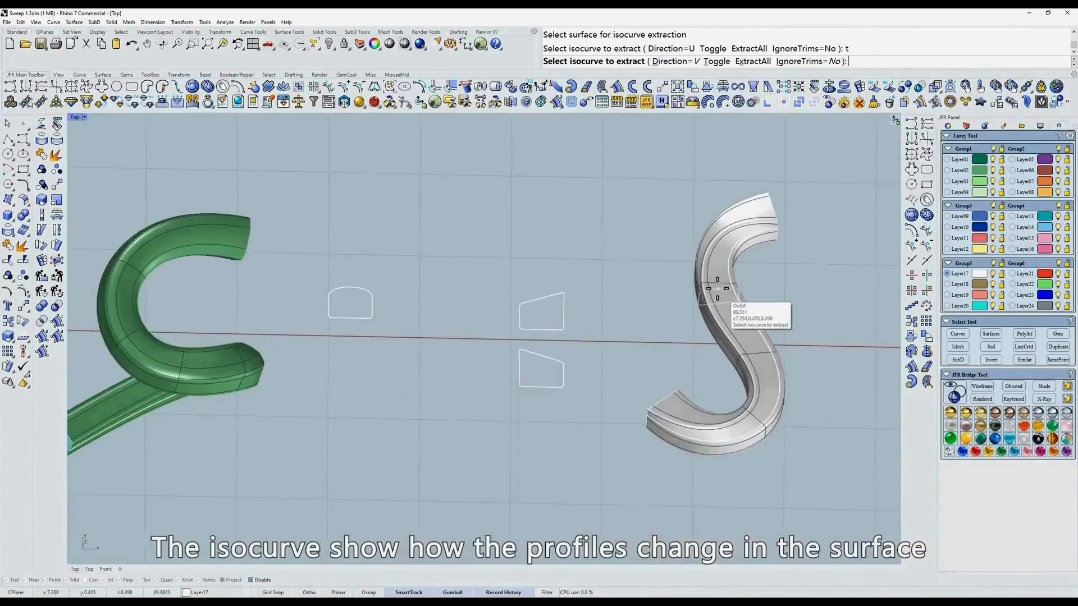
click(747, 351)
click(725, 292)
key(Return)
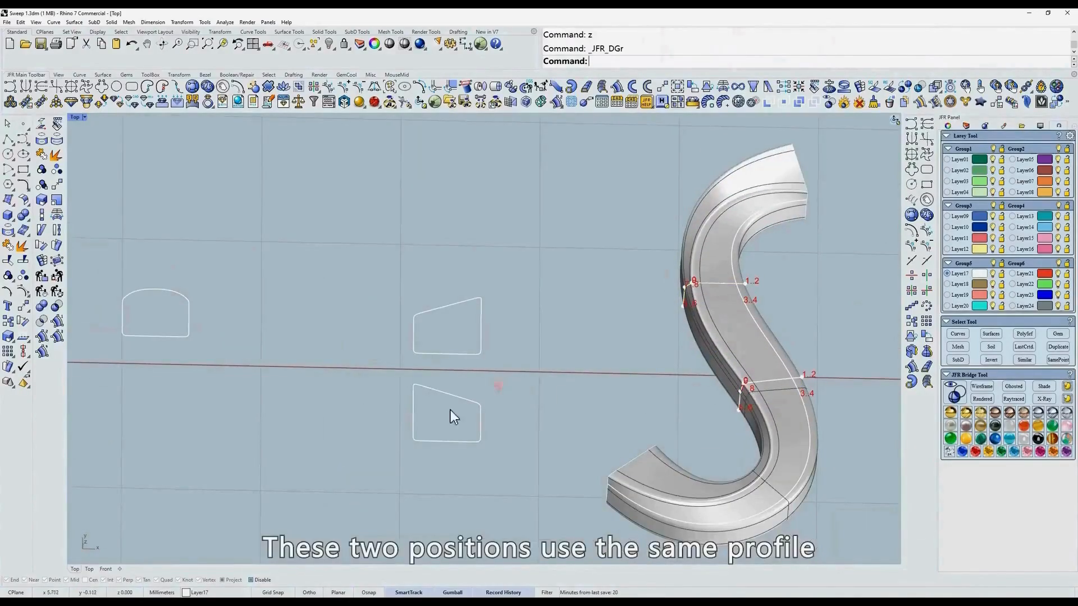
Step: Delete the two cross-section isocurves extracted from the middle of the S-shaped sweep
click(441, 393)
key(Escape)
click(724, 283)
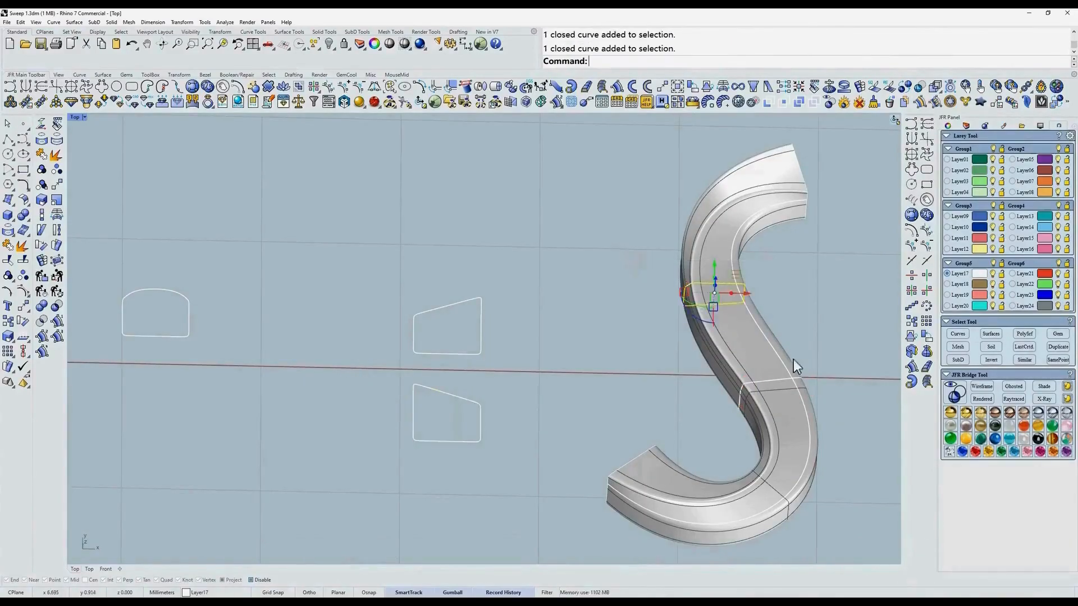
drag(644, 356, 847, 429)
key(Delete)
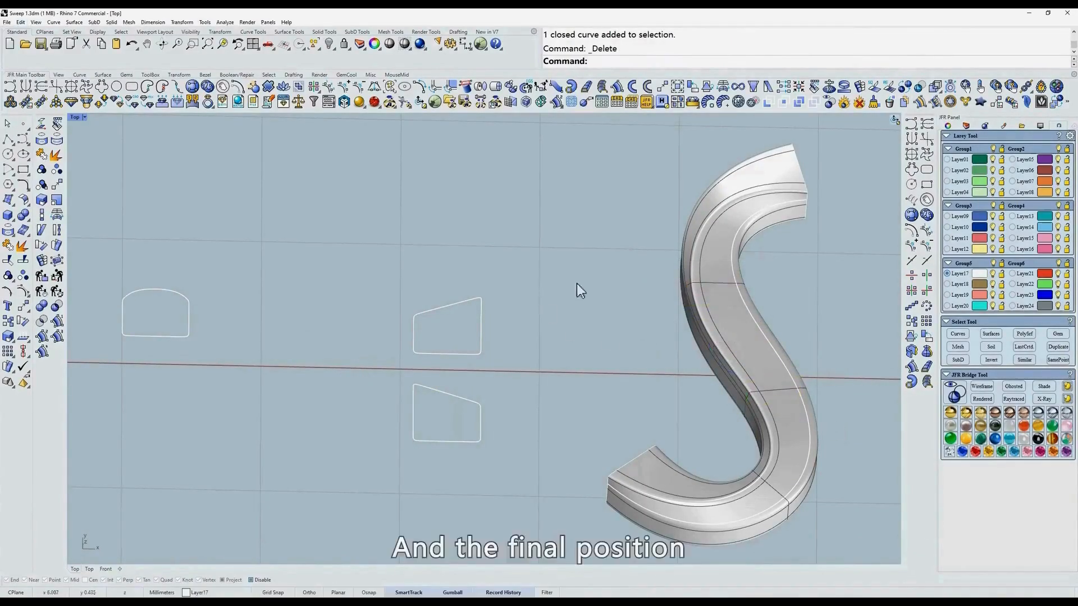
Step: Extract the V-direction cross-section isocurves at both ends of the S-shaped sweep
click(746, 191)
right_click(785, 176)
click(792, 173)
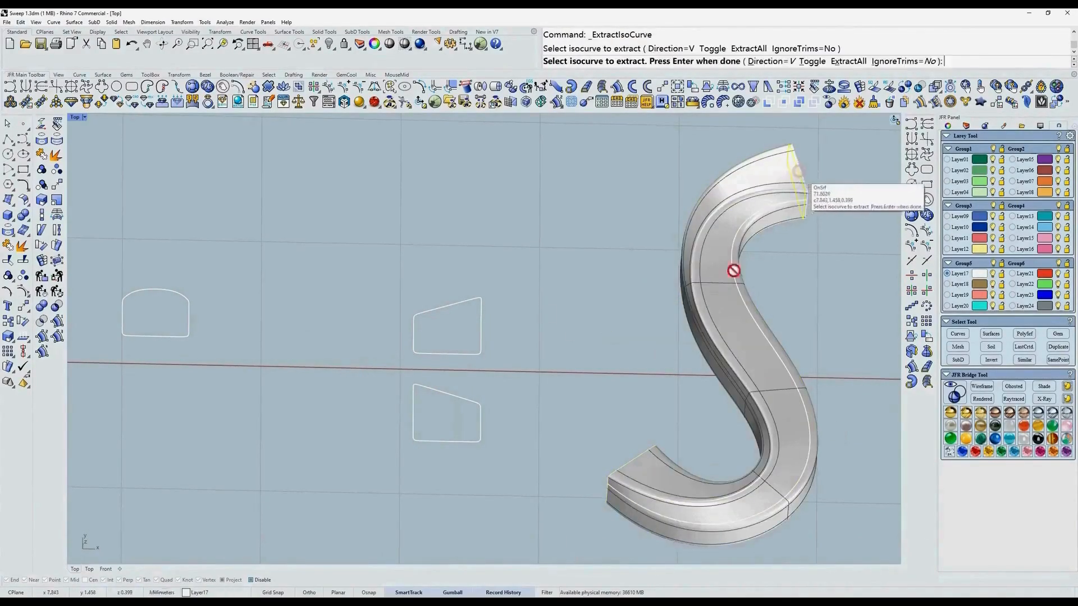
click(634, 471)
key(Return)
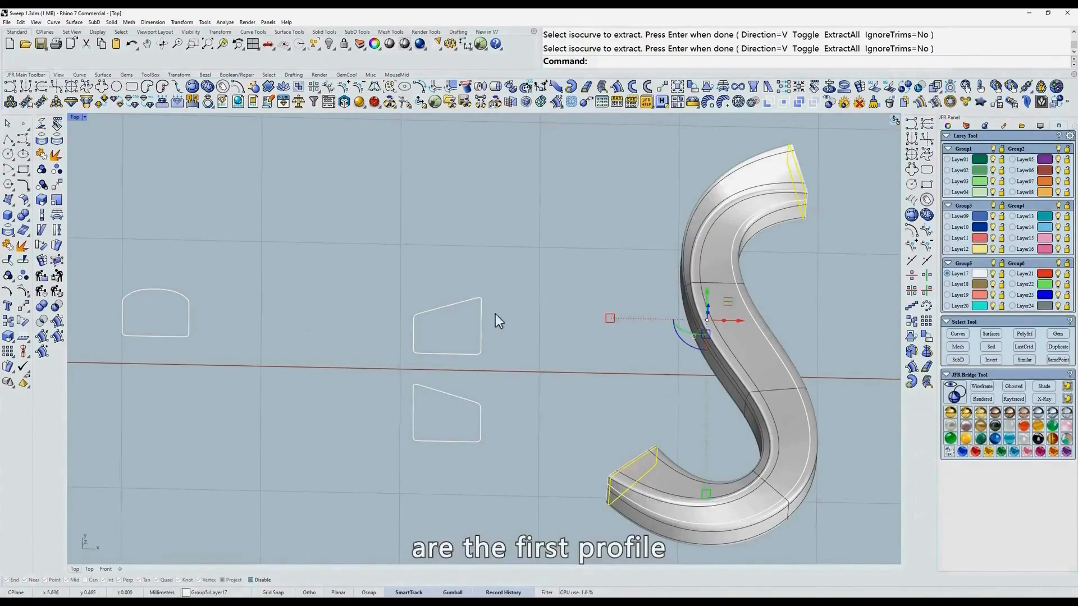
mouse_move(542, 329)
ctrl+shift+right_down()
mouse_move(512, 322)
mouse_move(543, 321)
ctrl+shift+right_up()
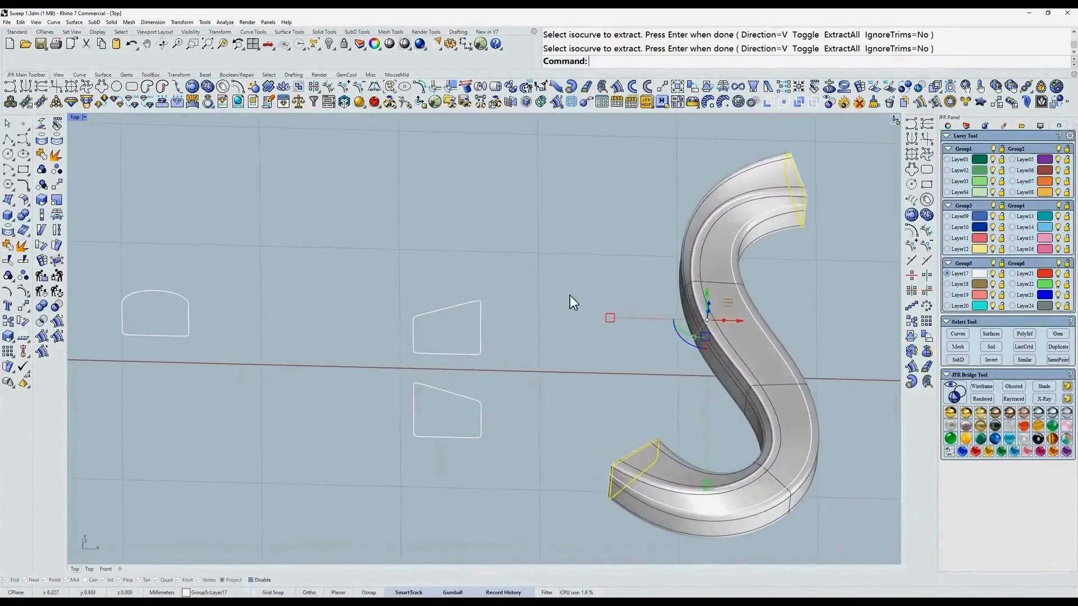
Step: Delete the two cross-section isocurves extracted at the ends of the S-shaped sweep and return to the Top view
key(Delete)
text(t)
key(Return)
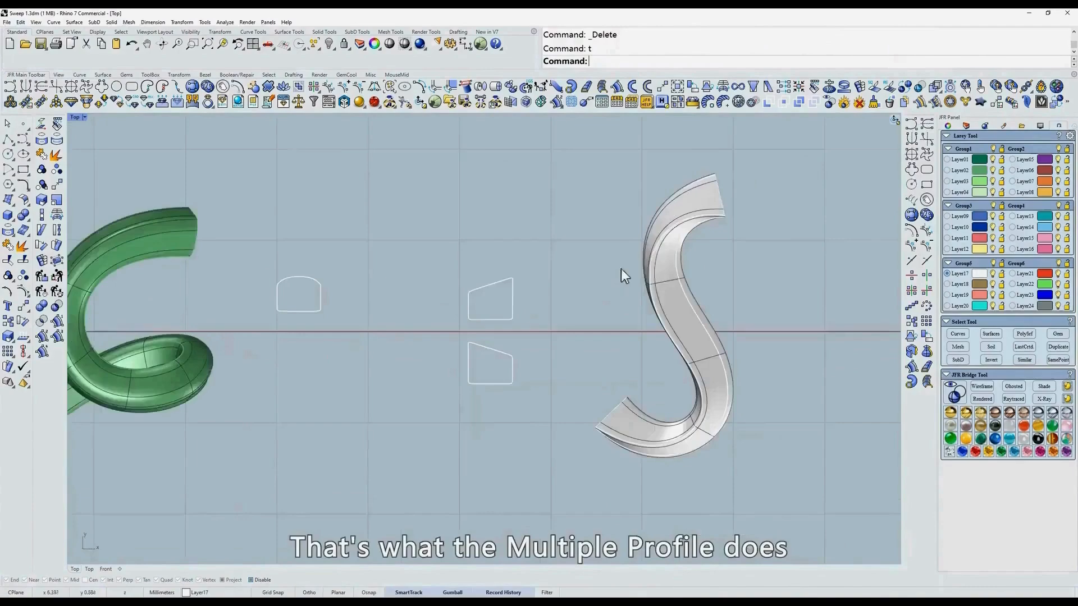
Step: Draw an open four-point curve bowing outward beside the S-shaped sweep, adjusting its third point to smooth the bend
scroll(648, 263, up, 2)
right_drag(648, 264, 568, 272)
text(vv)
key(Return)
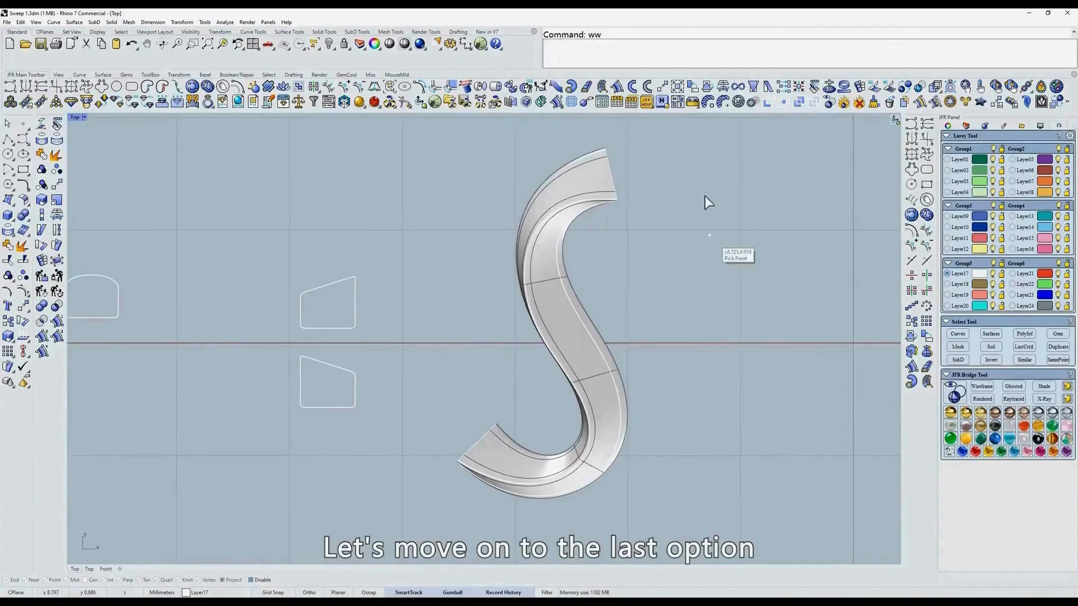
click(754, 189)
click(782, 262)
click(785, 332)
click(719, 488)
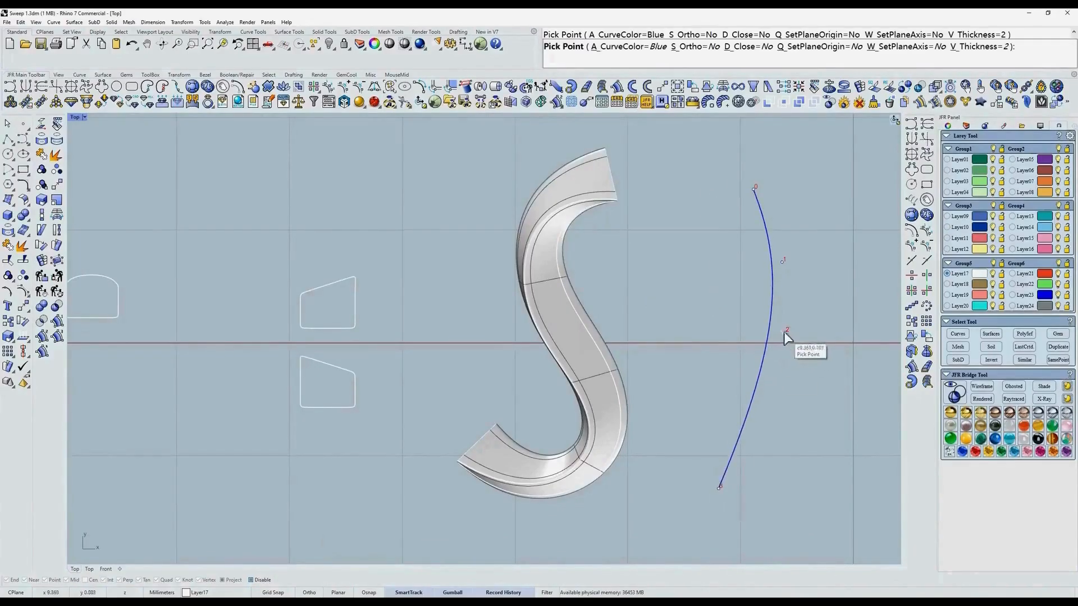
drag(784, 332, 790, 376)
scroll(777, 343, down, 4)
right_drag(776, 343, 709, 344)
right_click(710, 345)
Step: Sweep along the new blue curve with Rail Sweep1 and Double Prof., using the upper slanted profile first and the lower second, without a fit object
scroll(704, 368, up, 4)
click(617, 87)
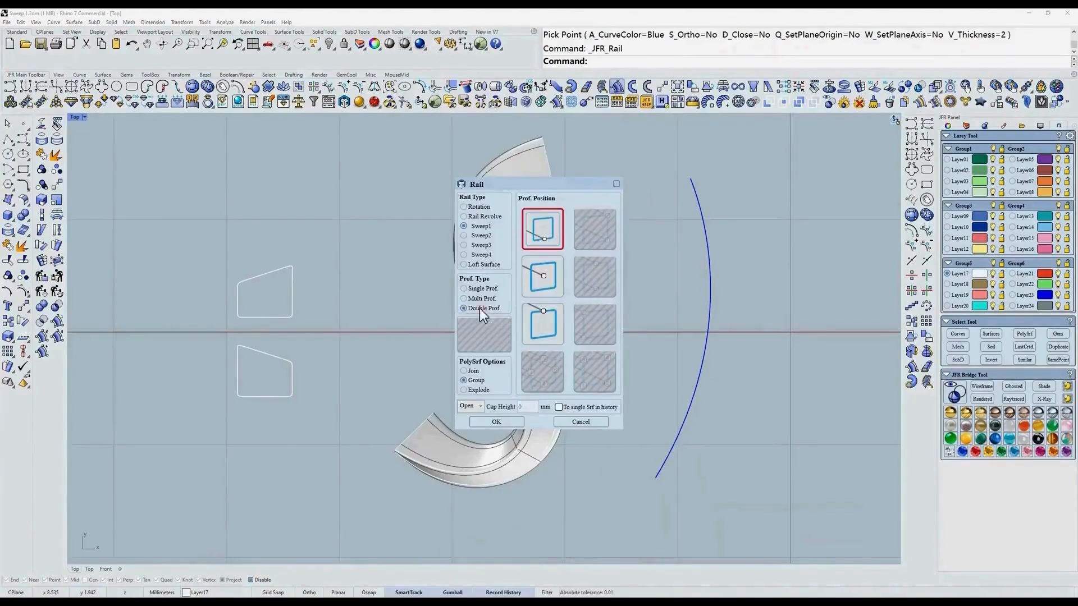
key(Return)
click(702, 219)
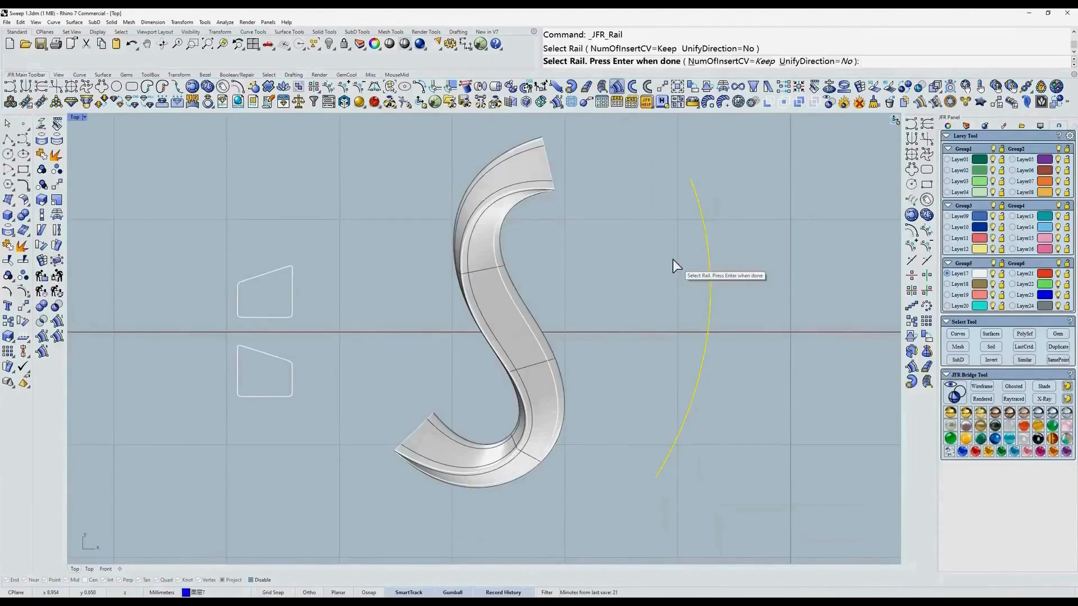
key(Return)
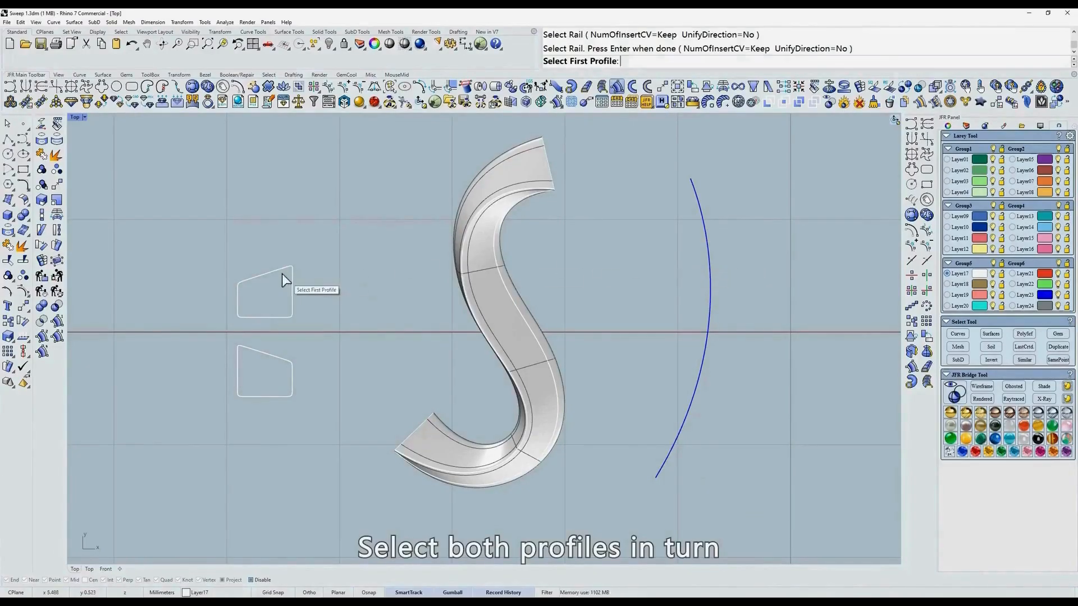
click(282, 274)
click(269, 355)
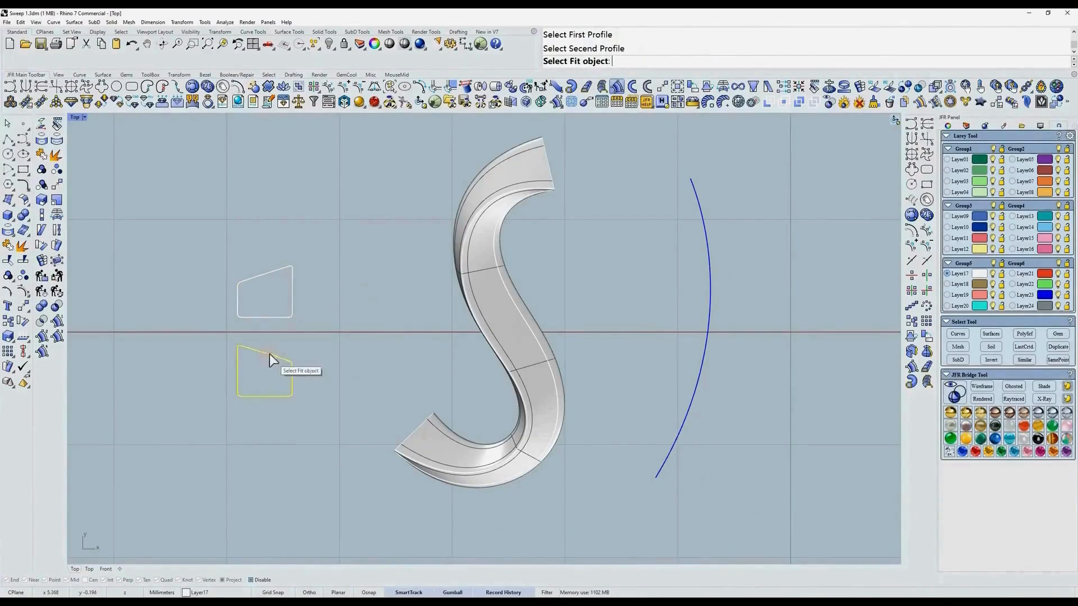
key(Return)
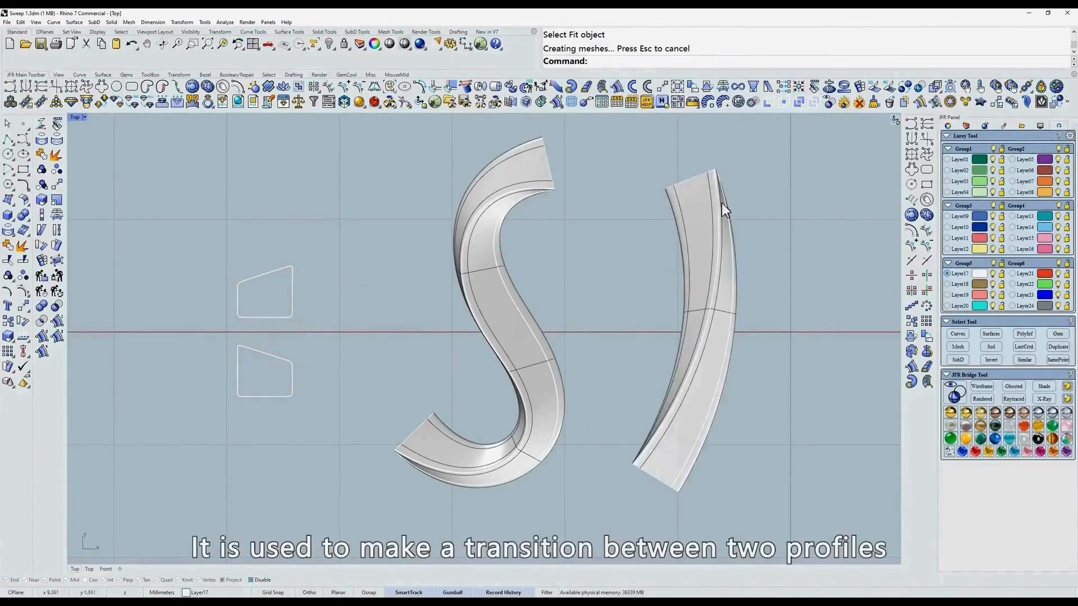
ctrl+shift+right_drag(724, 354, 734, 310)
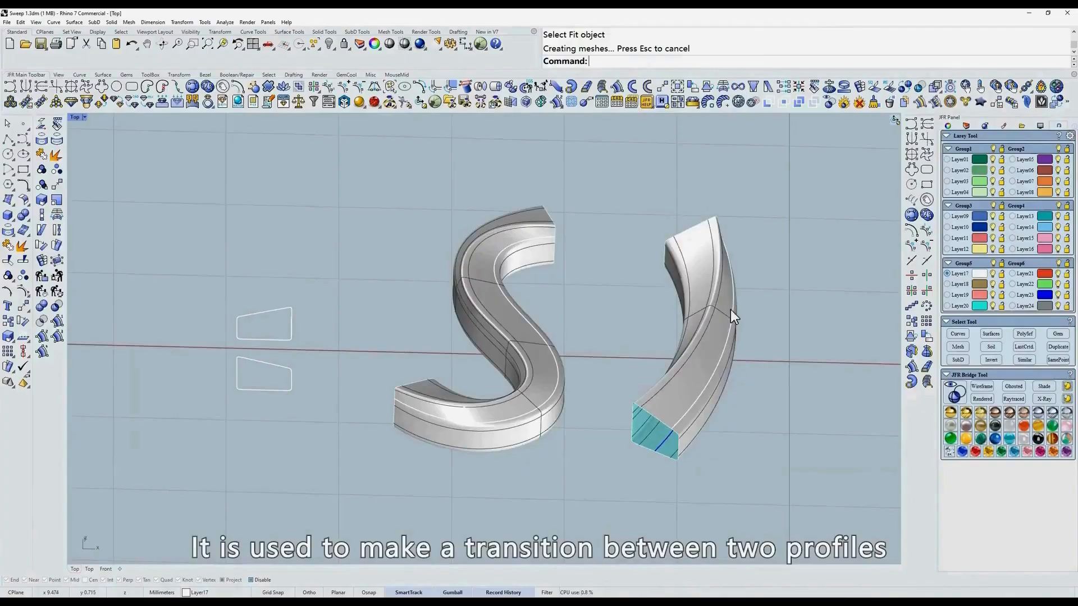
text(t)
key(Return)
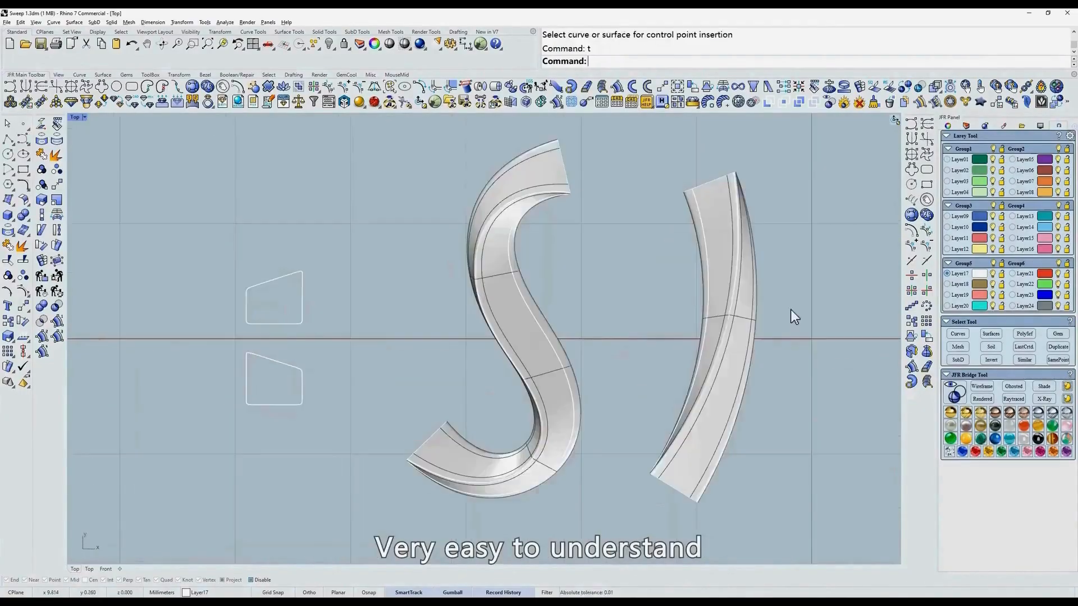
Step: Show the numbered control points of both slanted profiles
drag(322, 282, 227, 380)
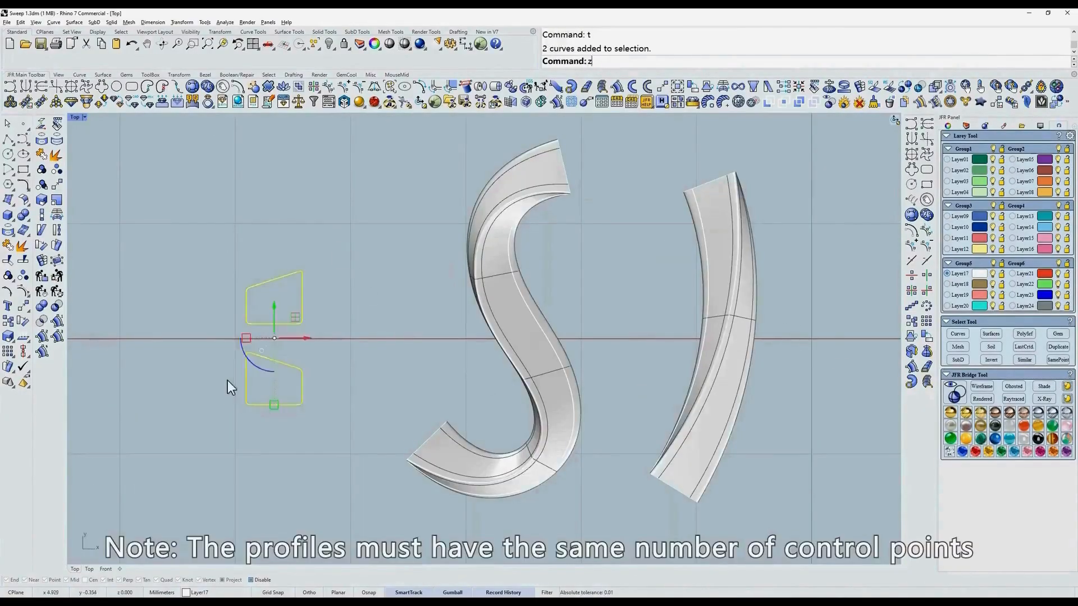
text(z)
key(Return)
scroll(281, 359, up, 2)
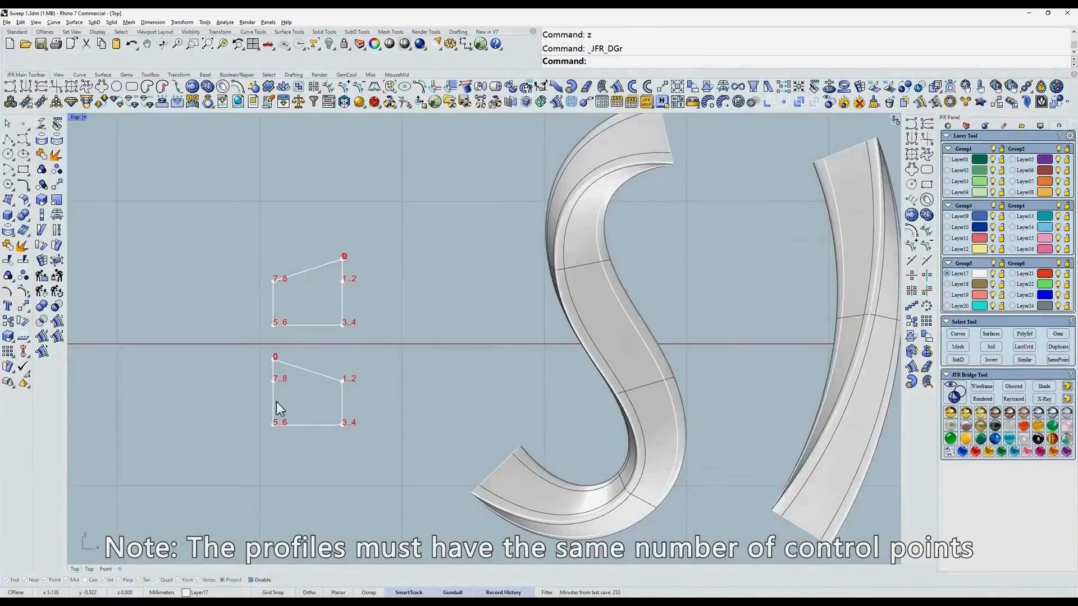
Step: Bring the peak control points of both slanted profiles to the middle of their width
drag(308, 241, 359, 271)
shift+drag(262, 347, 292, 368)
scroll(327, 371, down, 2)
right_drag(328, 370, 284, 374)
click(243, 320)
drag(246, 319, 298, 329)
Step: Move the upper profile's peak point over its right edge and the lower profile's peak point over its left edge
drag(257, 260, 332, 283)
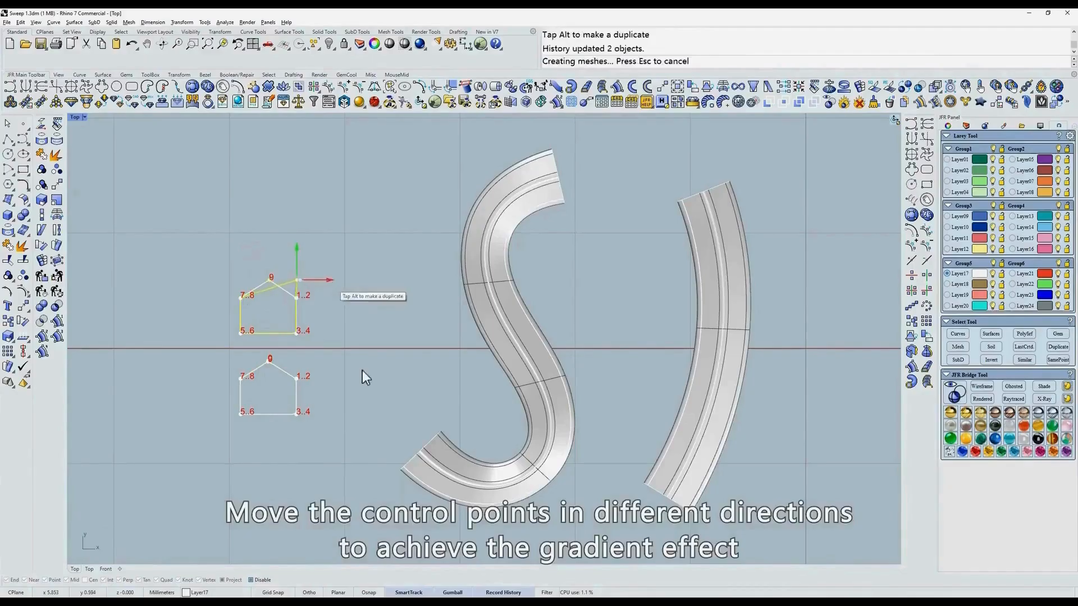
click(269, 358)
drag(301, 362, 274, 362)
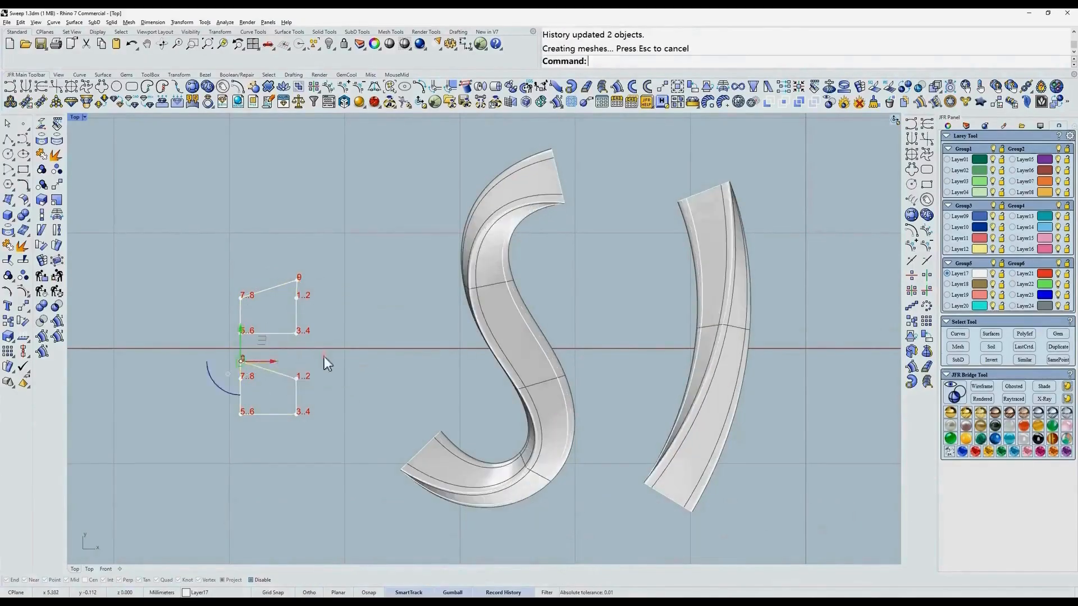
click(340, 329)
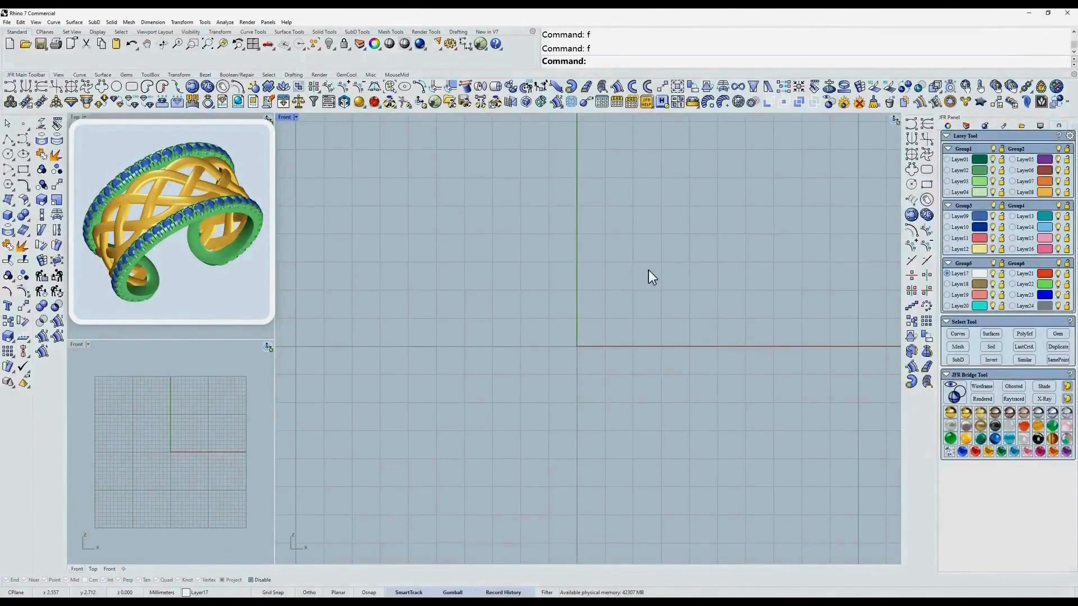
Step: Create a United States 7# ring-size circle with 12 points in the Front view and lock an in-place copy of it on Layer24
click(208, 102)
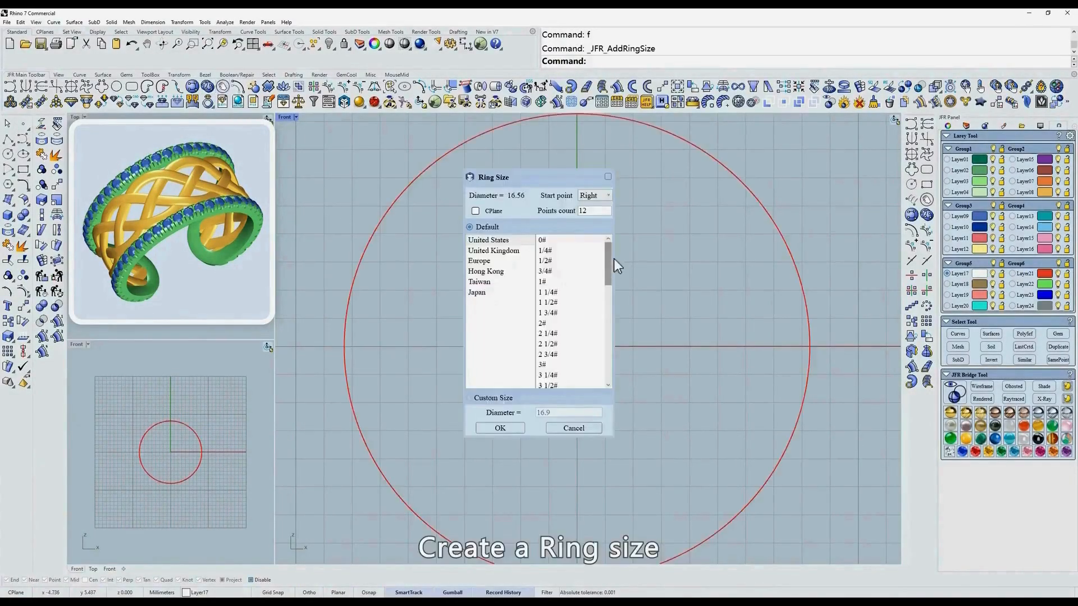
drag(611, 257, 613, 308)
click(566, 355)
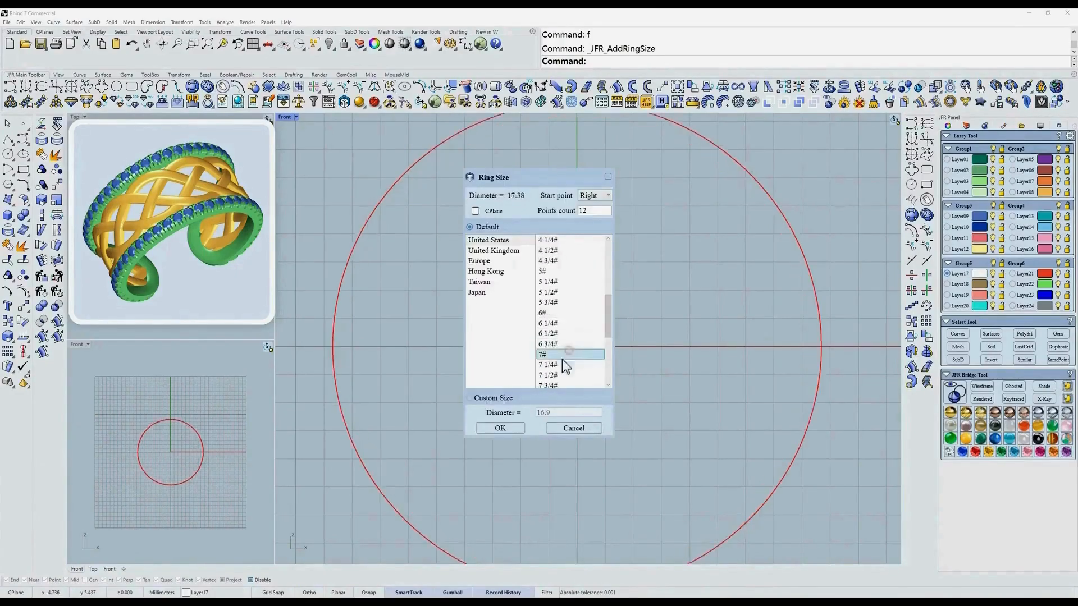
click(502, 427)
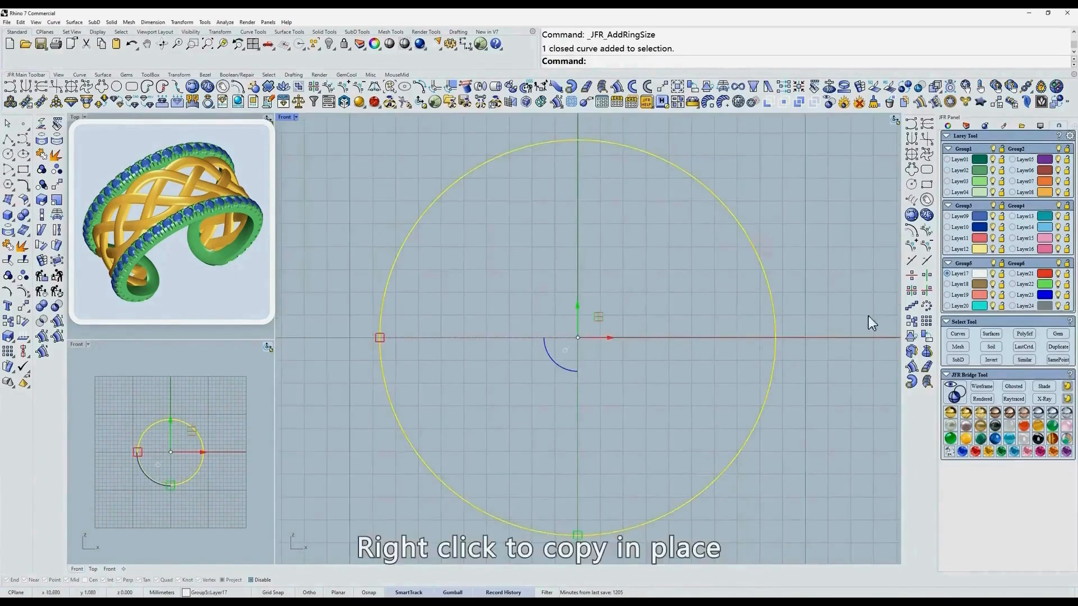
right_click(910, 331)
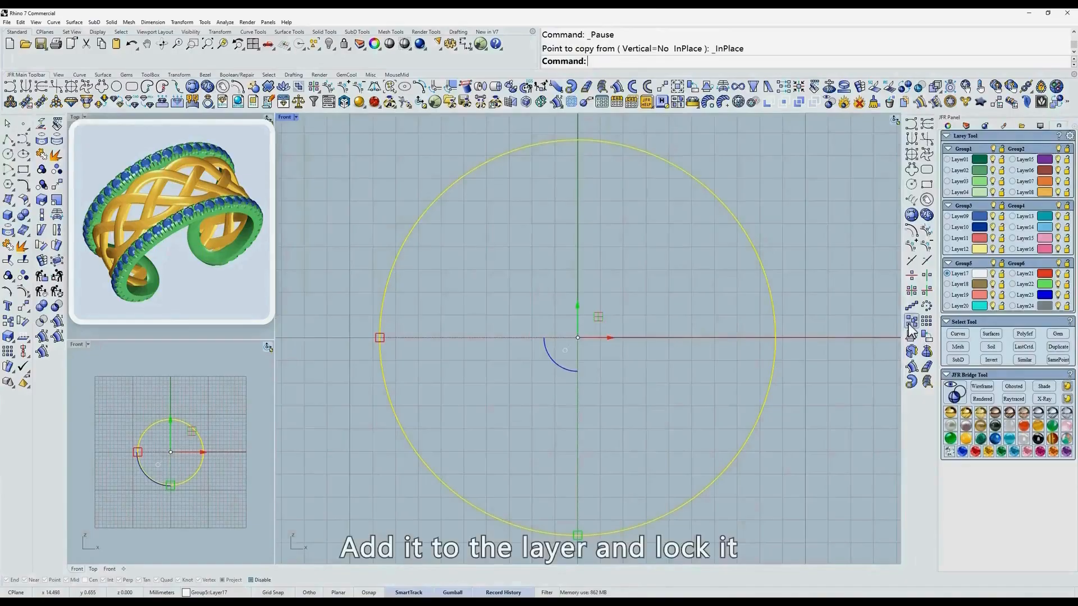
click(1067, 306)
Step: Move the unlocked ring circle sideways off the locked reference circle and undo the move
scroll(744, 230, down, 4)
click(744, 230)
drag(683, 307, 577, 308)
scroll(705, 264, up, 3)
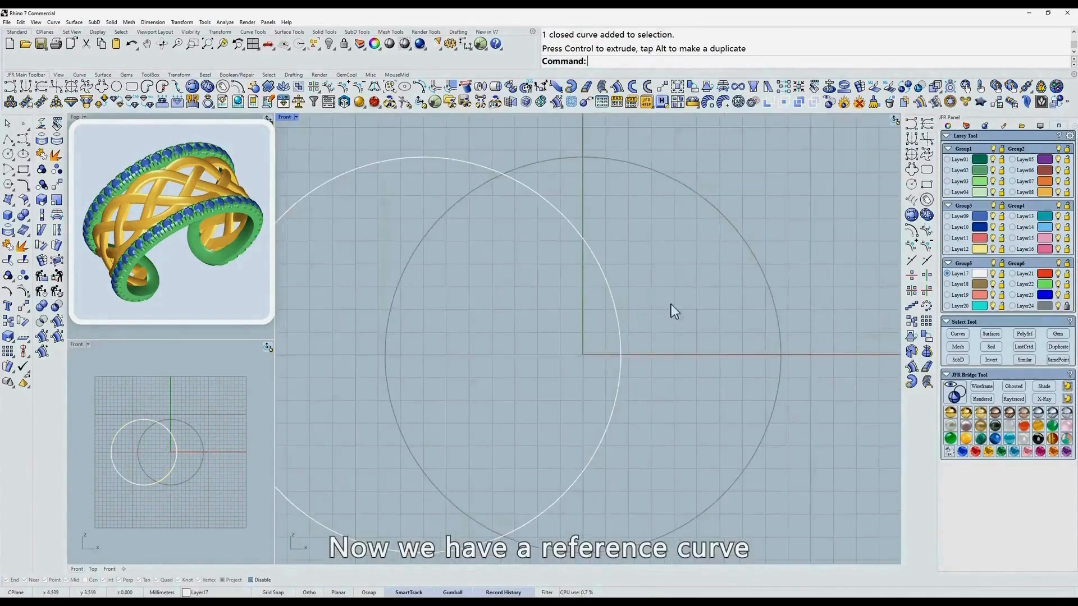
key(ctrl+z)
key(Escape)
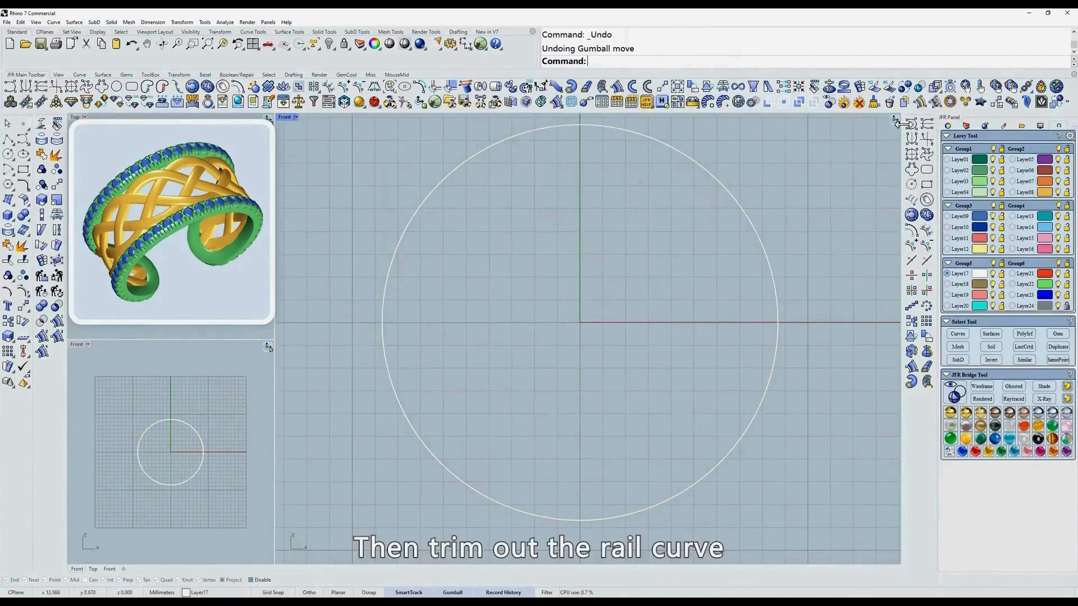
Step: Draw a straight line from the origin steeply down to the right, ending just outside the ring circle
click(912, 124)
click(581, 322)
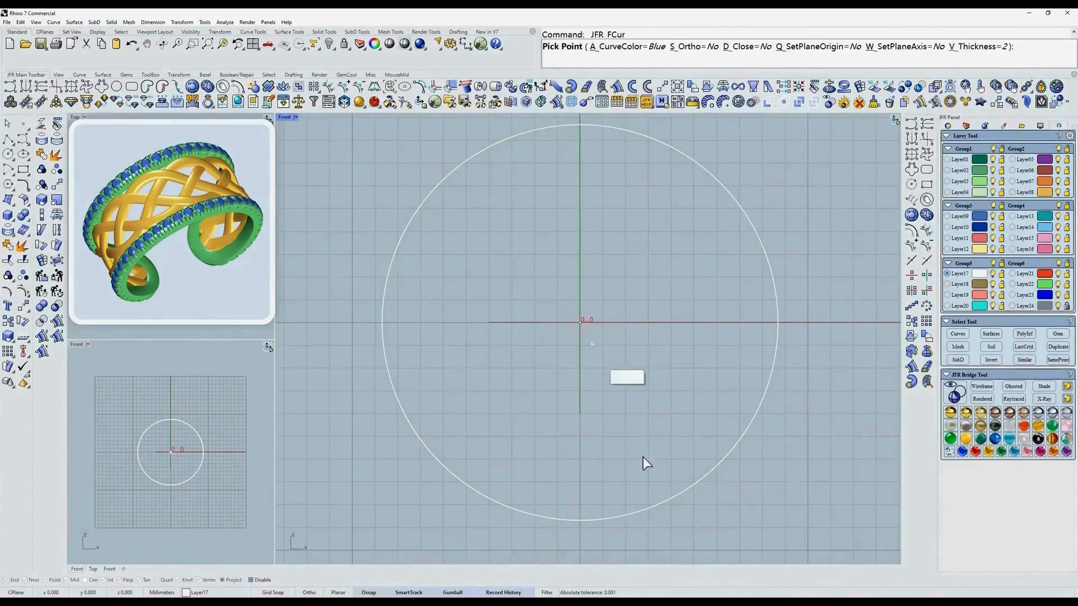
click(661, 542)
key(Return)
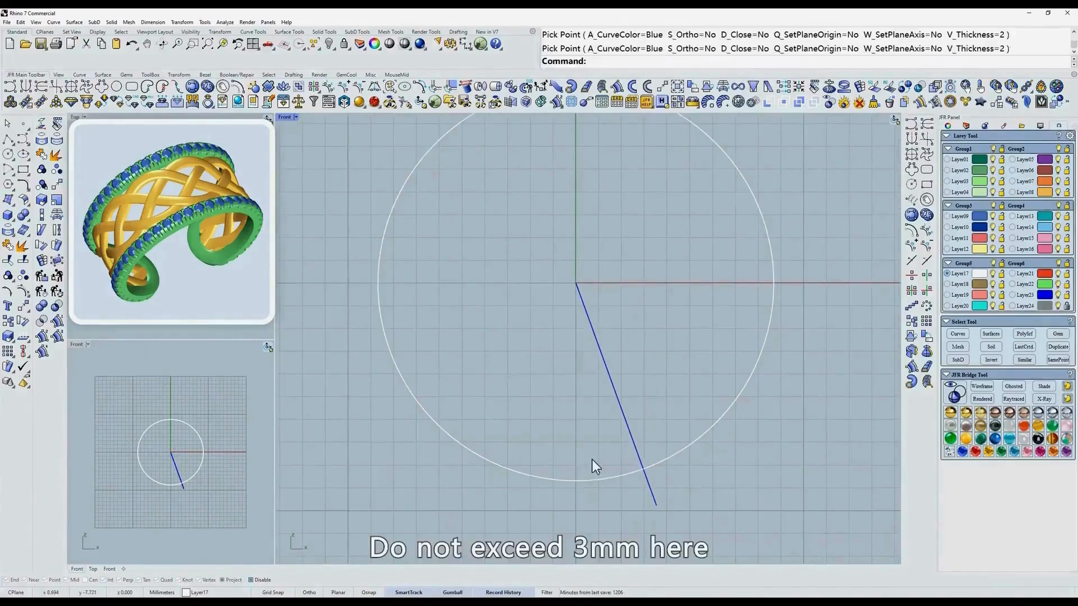
Step: Measure the horizontal distance from the vertical axis to where the slanted line crosses the ring circle
text(b)
key(Return)
click(576, 467)
key(F8)
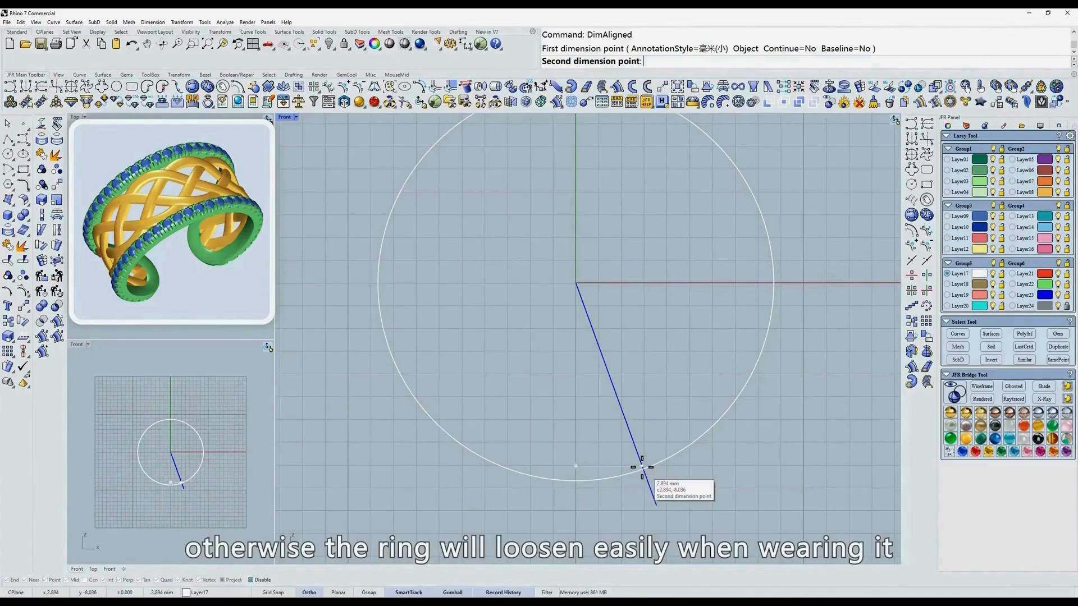
key(Escape)
Step: Mirror the slanted line across the vertical axis
right_drag(645, 416, 590, 417)
click(632, 365)
click(925, 279)
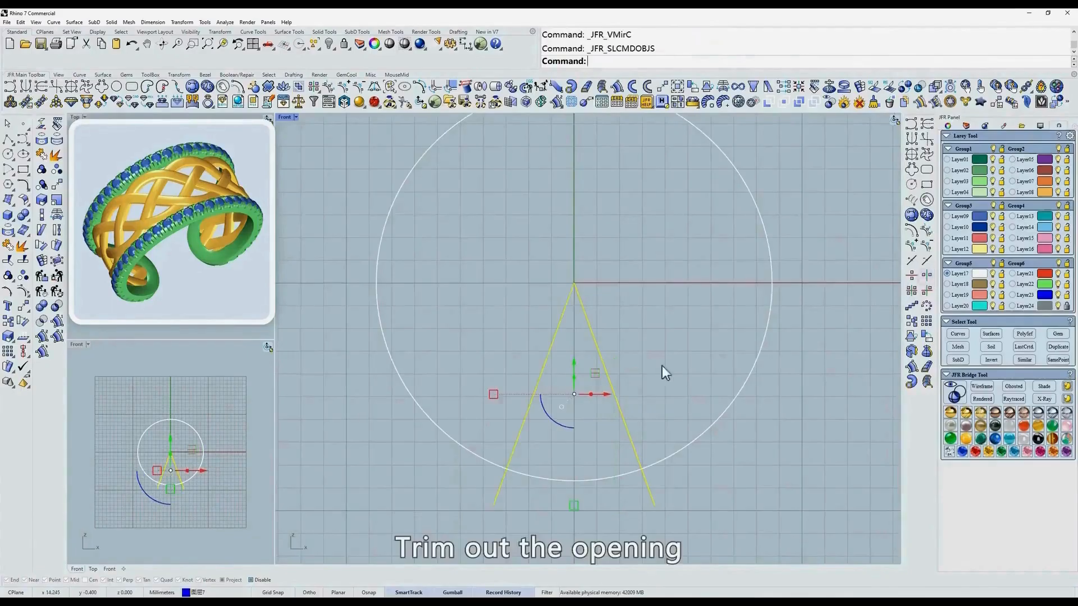
Step: Trim away the ring circle's bottom segment between the two slanted lines, and delete both lines
right_drag(634, 347, 652, 353)
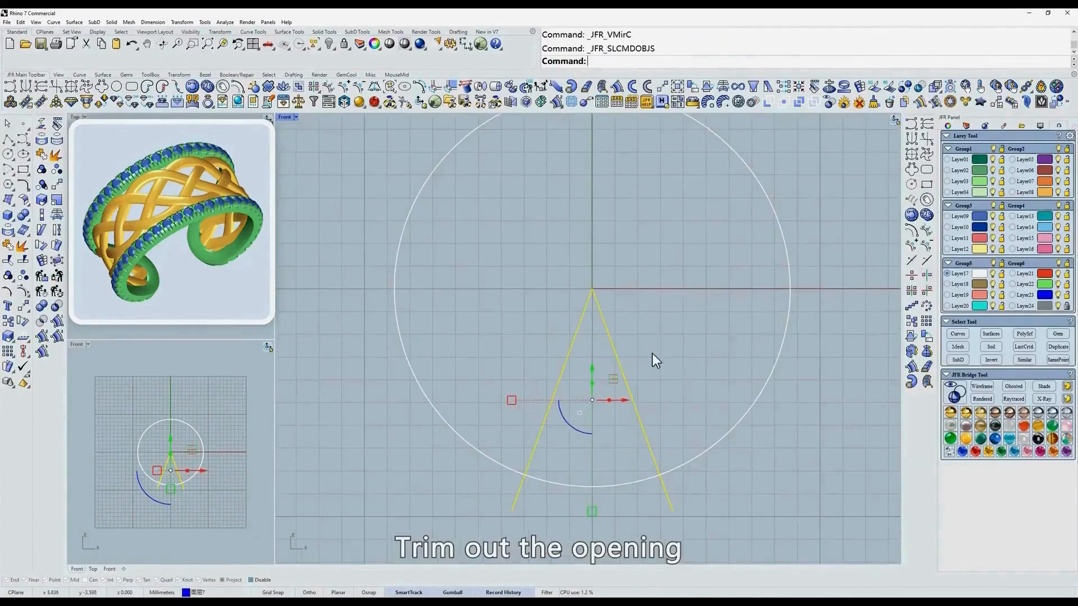
click(7, 260)
right_drag(581, 365, 559, 381)
scroll(583, 396, down, 2)
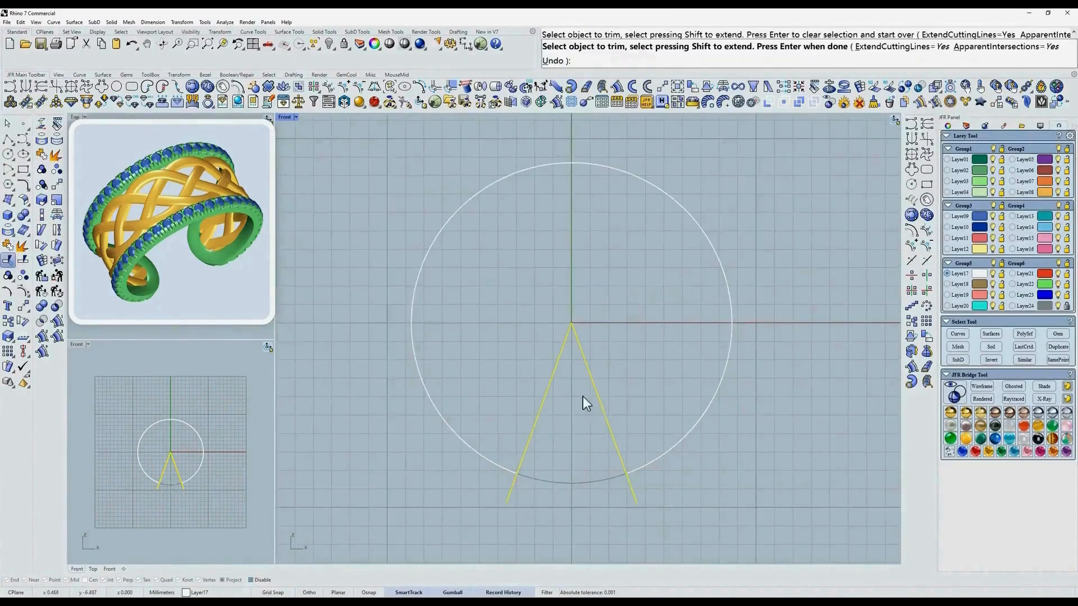
right_click(584, 395)
key(Delete)
right_drag(630, 375, 648, 378)
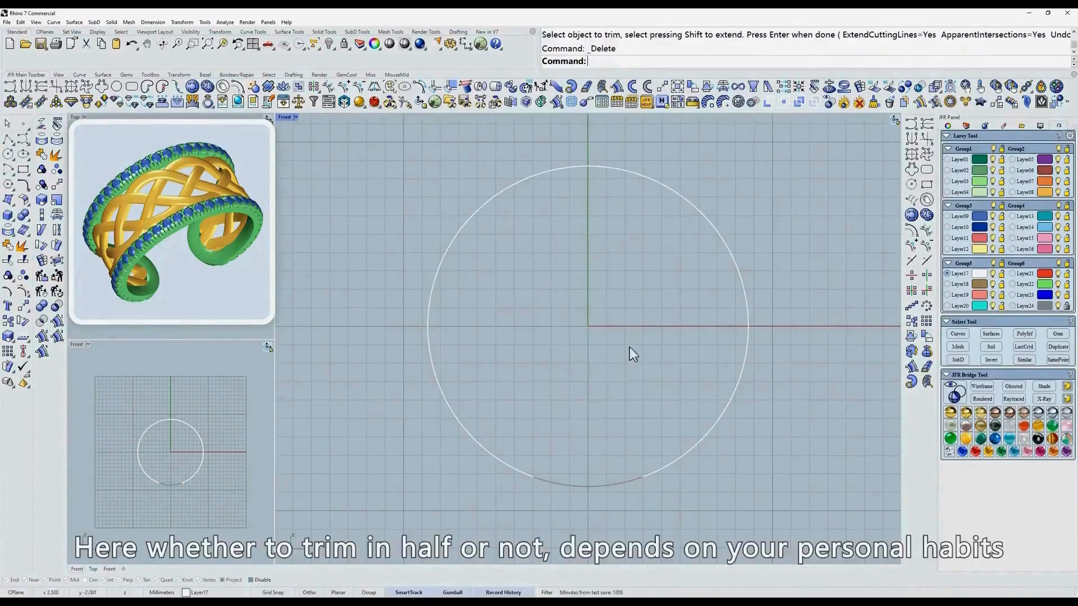
Step: Draw a vertical line from the origin up past the top of the ring circle
click(910, 123)
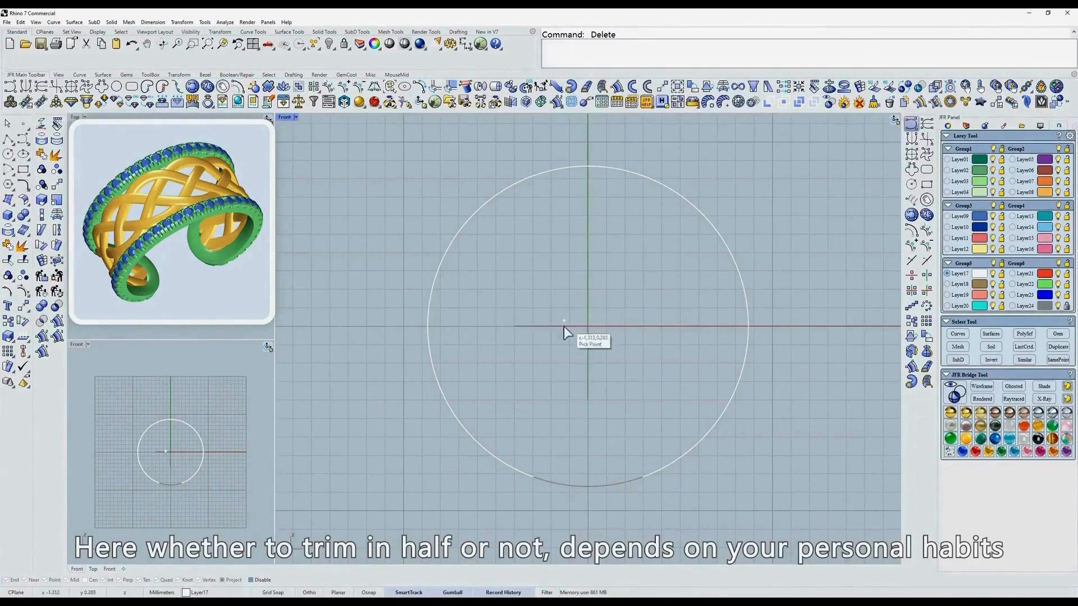
text(0)
key(Return)
click(587, 134)
right_click(588, 133)
Step: Trim off the left half of the open ring curve with the vertical line and delete the line
drag(613, 211, 553, 249)
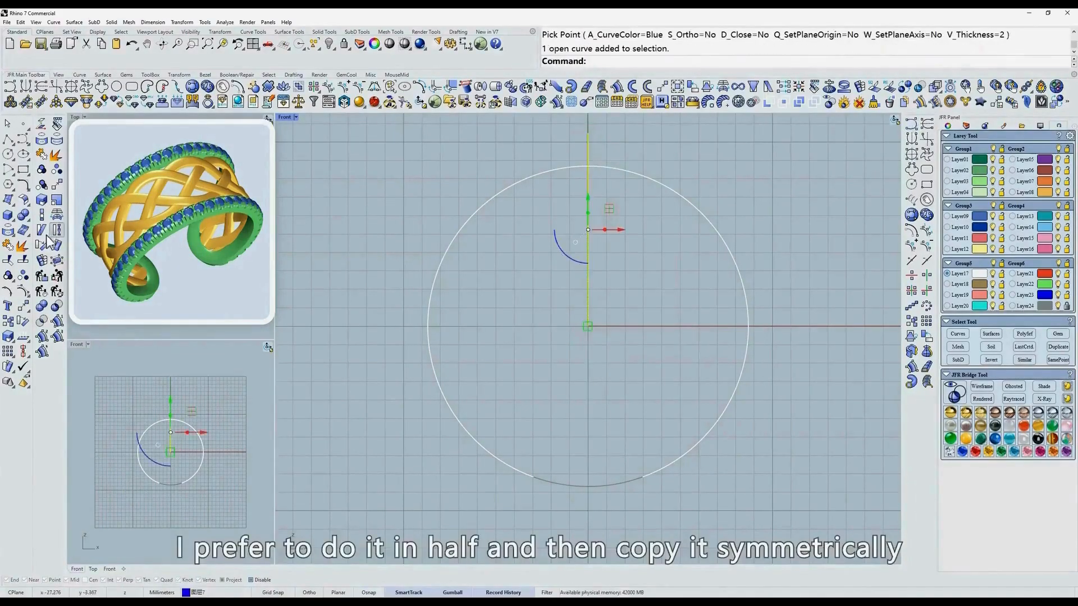
click(8, 260)
click(442, 263)
right_click(637, 245)
key(Delete)
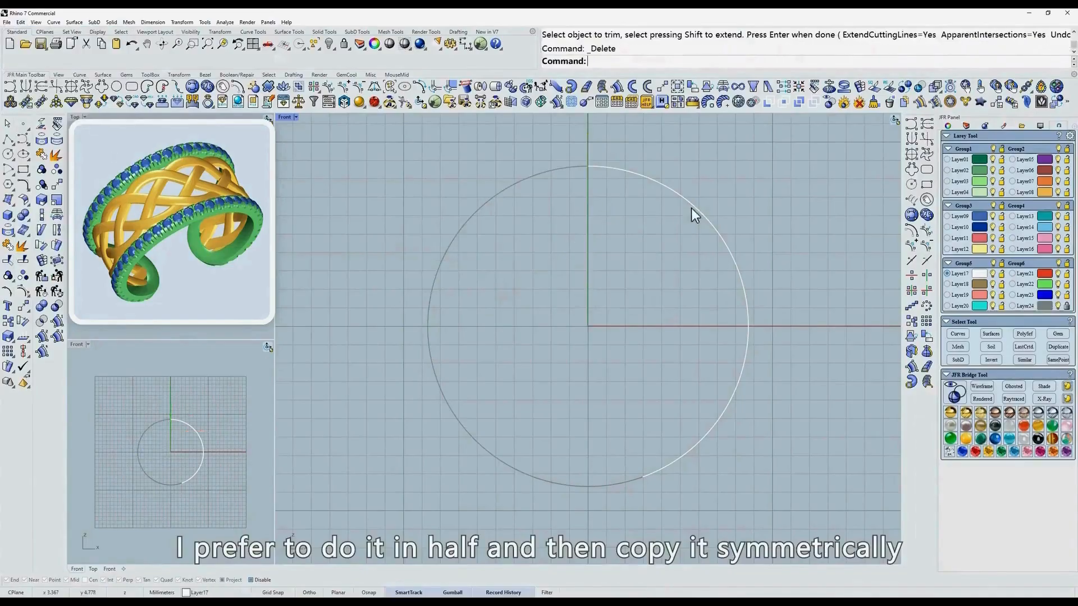
Step: Rebuild the remaining right-hand arc with 8 points at degree 3 and show its numbered control points
click(693, 208)
right_drag(666, 236, 649, 237)
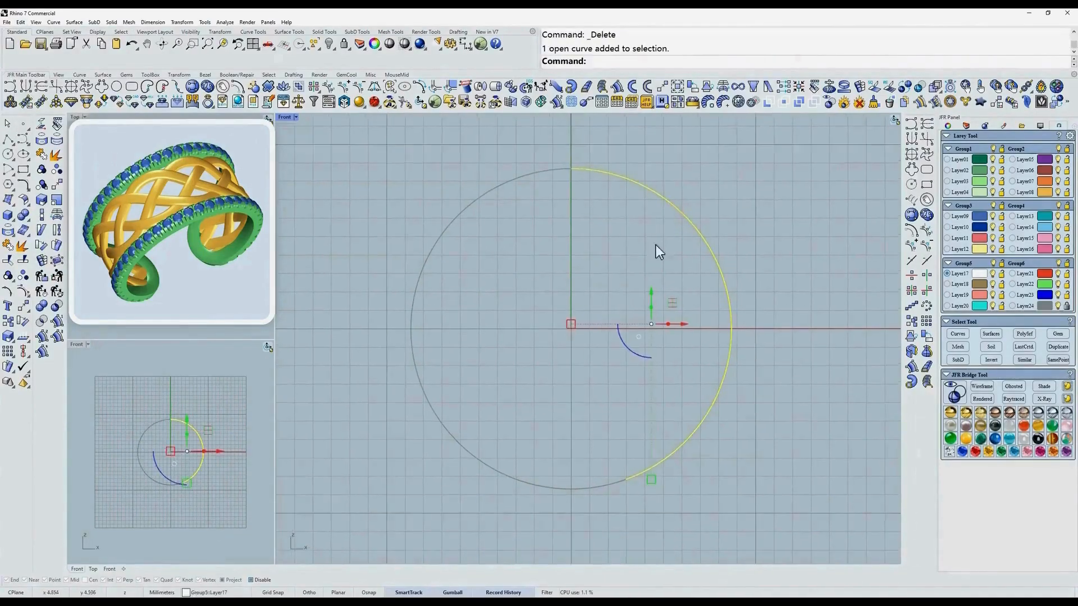
click(253, 32)
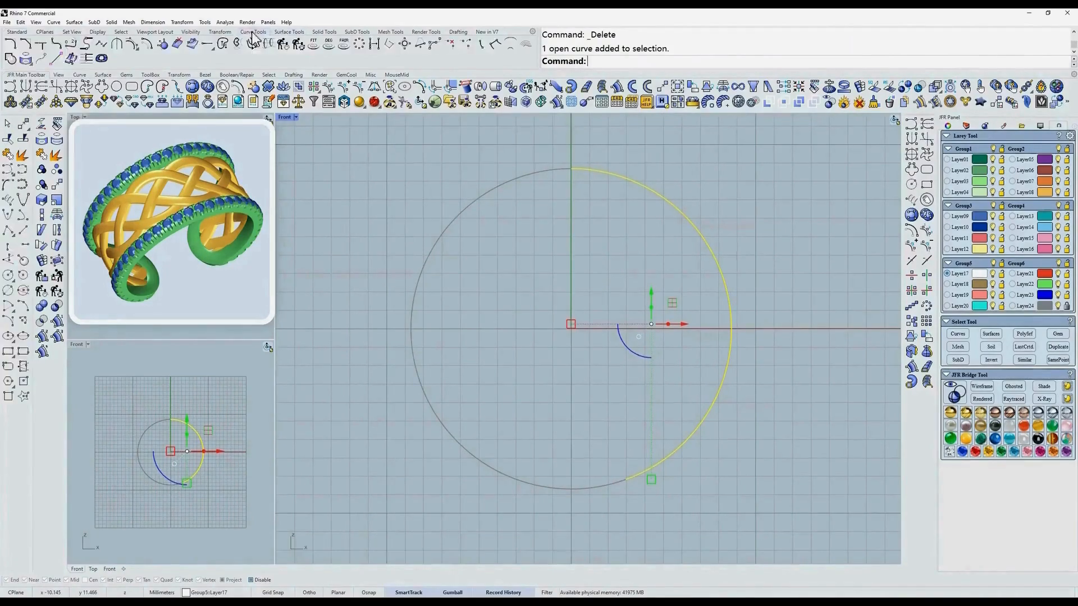
click(284, 43)
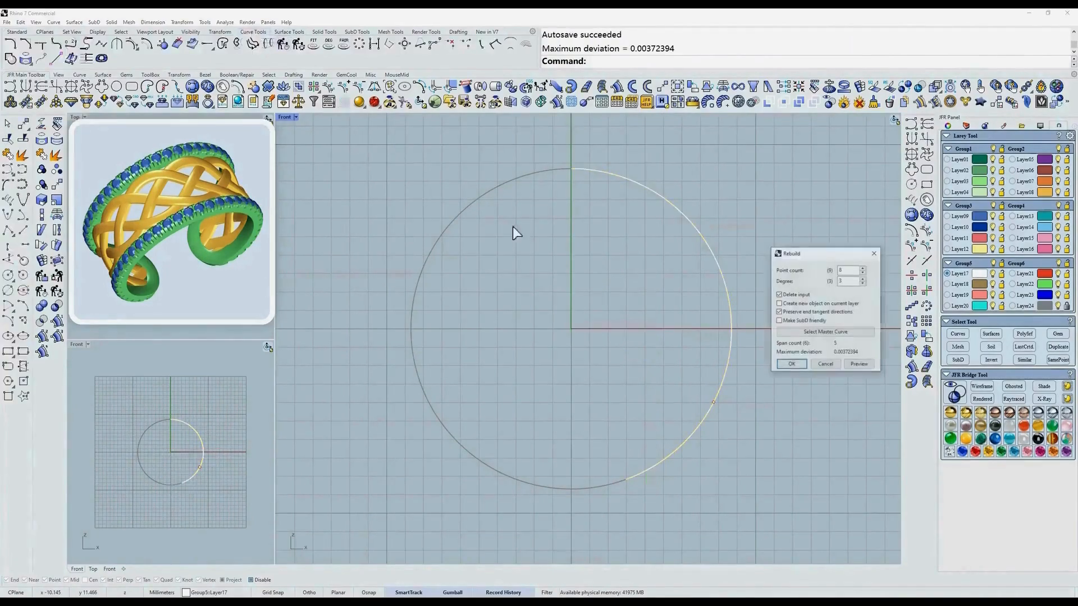
click(796, 367)
right_drag(776, 377, 741, 365)
text(z)
key(Return)
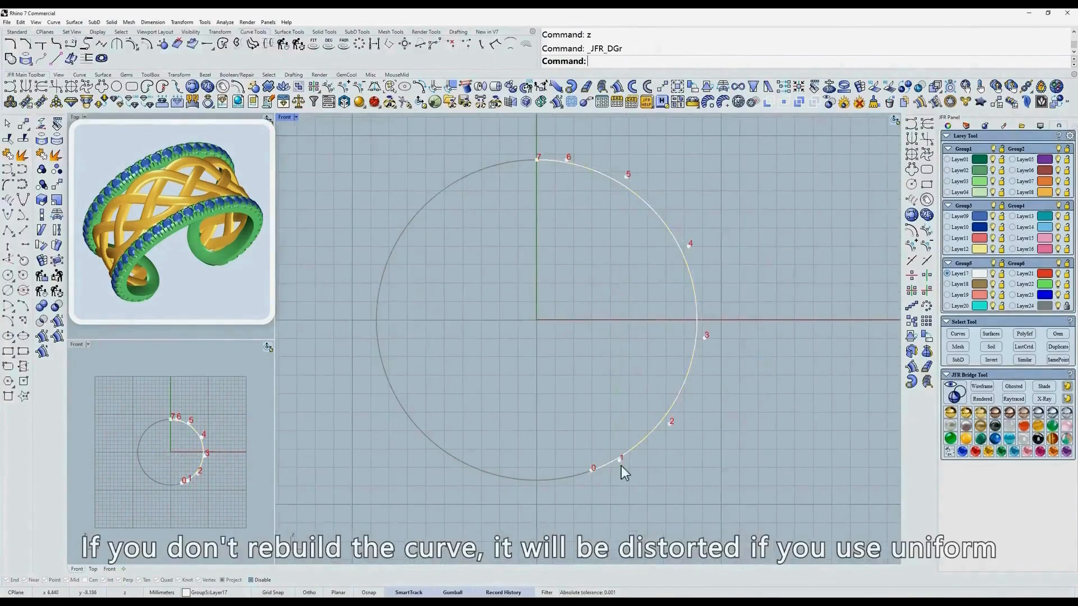
Step: Move the half ring curve 5 mm sideways in the right view and mirror it across the vertical axis
drag(584, 442, 594, 475)
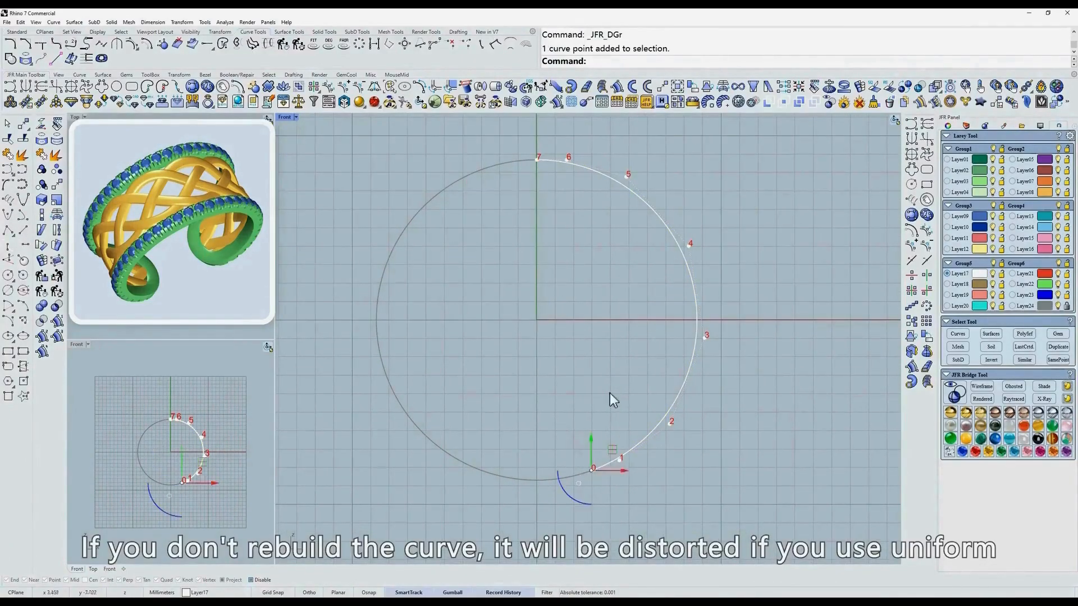
click(674, 237)
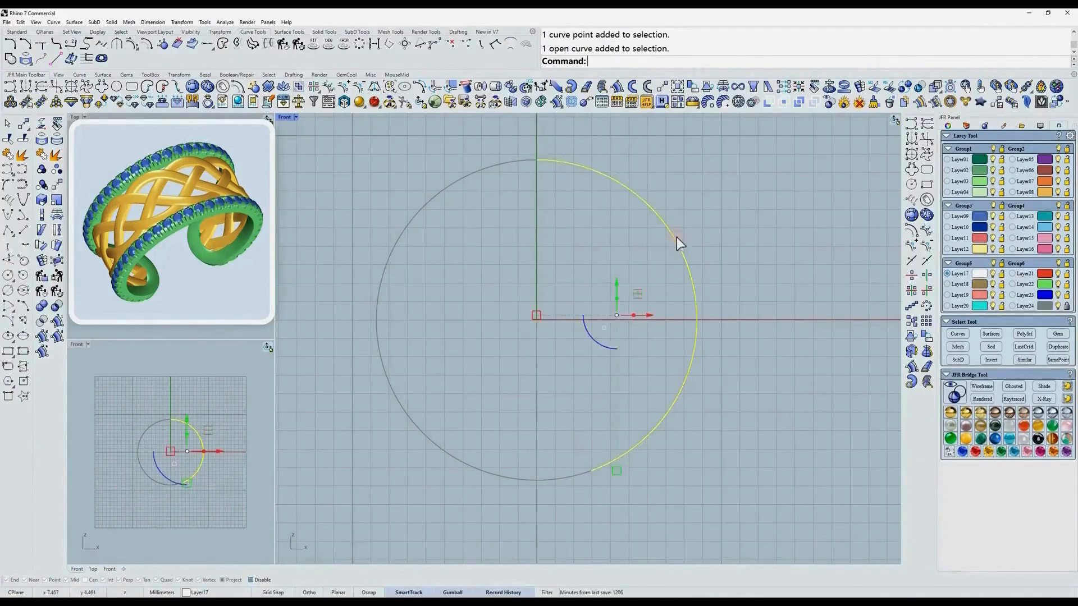
text(r)
key(Return)
key(ctrl+z)
click(618, 330)
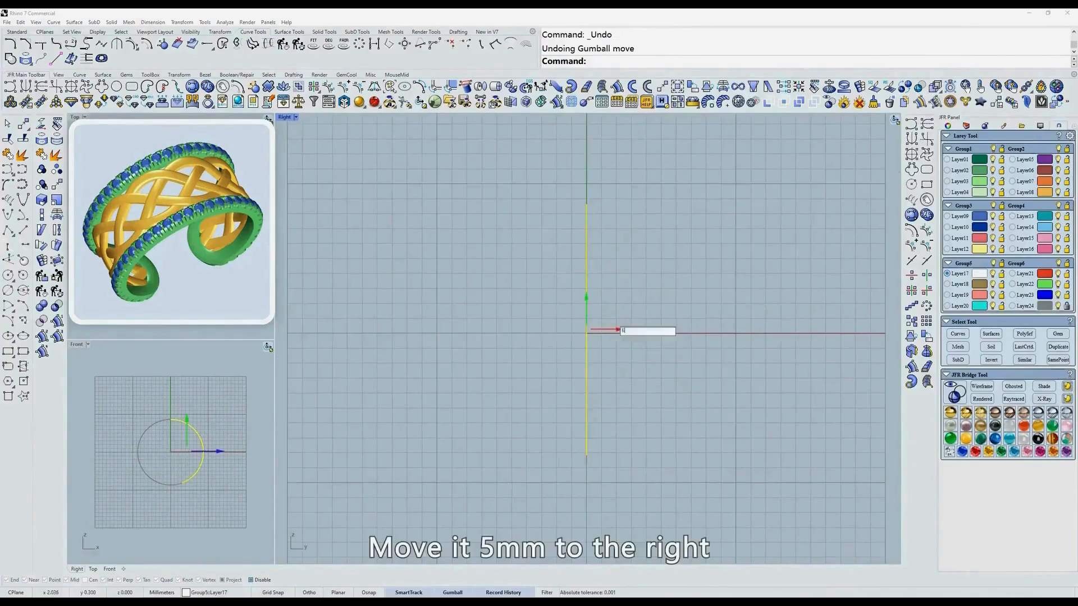
text(5)
key(Return)
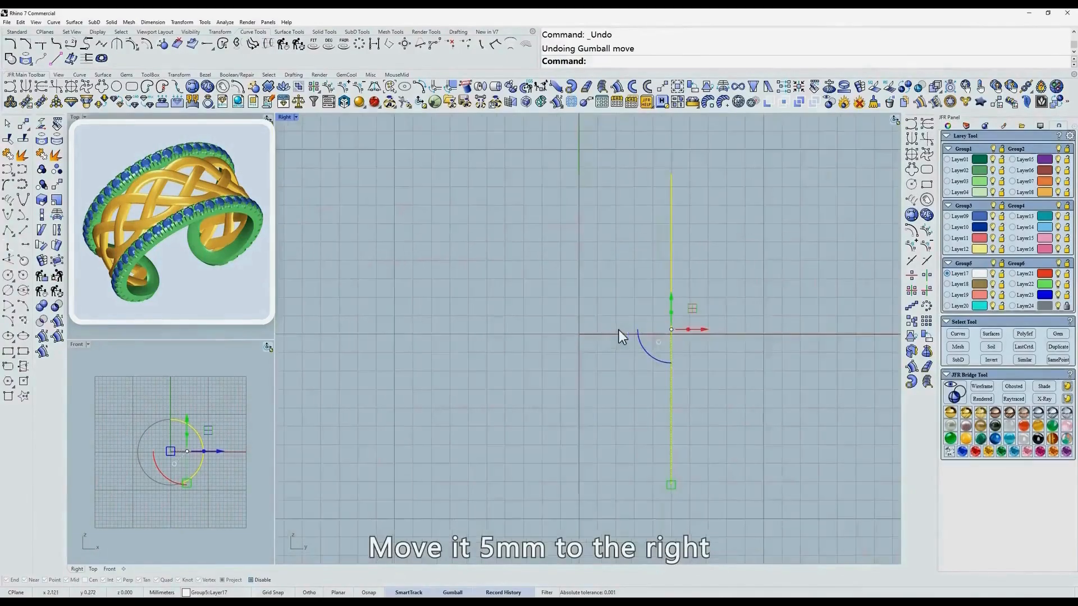
click(926, 277)
right_drag(708, 313, 692, 388)
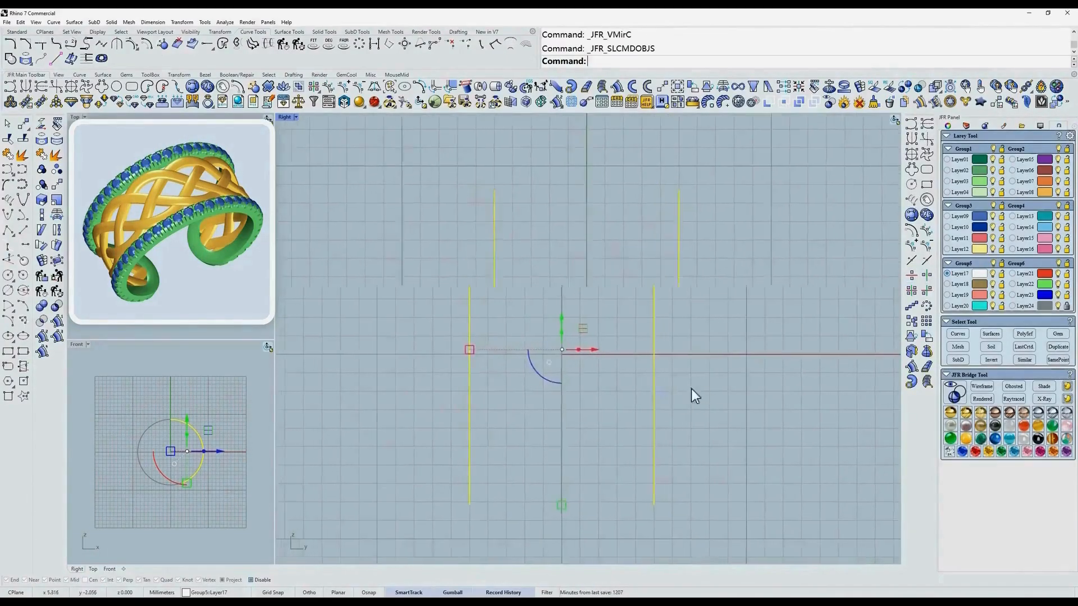
Step: Taper the mirrored pair of curves inward toward their lower ends and delete the mirrored copy
click(754, 86)
drag(685, 503, 658, 504)
drag(684, 191, 676, 190)
drag(653, 504, 649, 500)
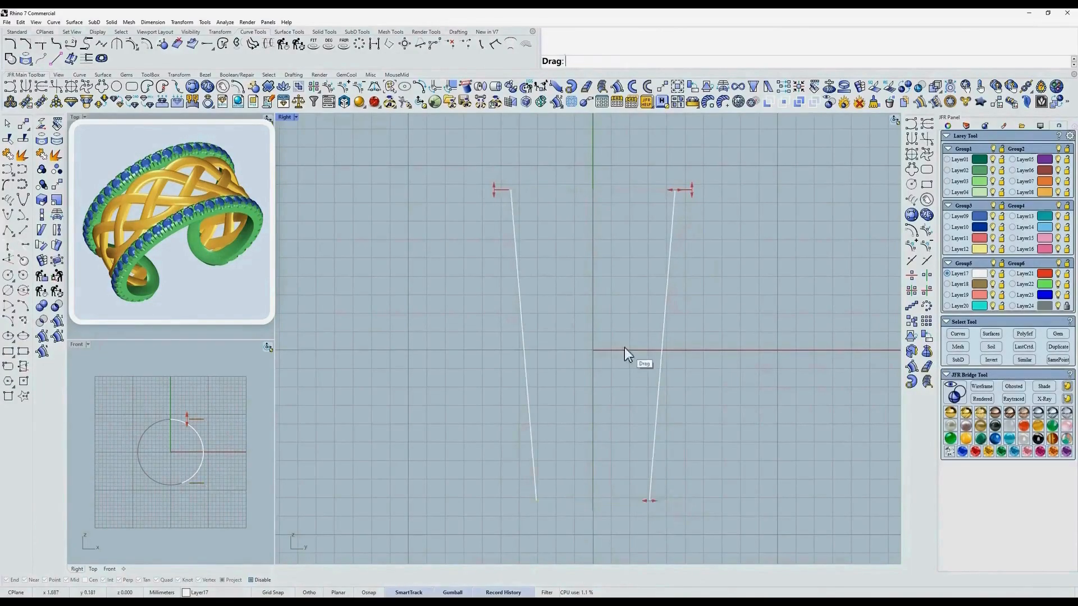
right_click(624, 348)
right_drag(624, 348, 635, 350)
drag(483, 457, 481, 458)
key(Delete)
Step: Show the tapered curve's control points and project its lower end point 0 onto the front construction plane
drag(741, 447, 686, 523)
key(z)
key(space)
scroll(675, 493, up, 4)
text(f)
key(Return)
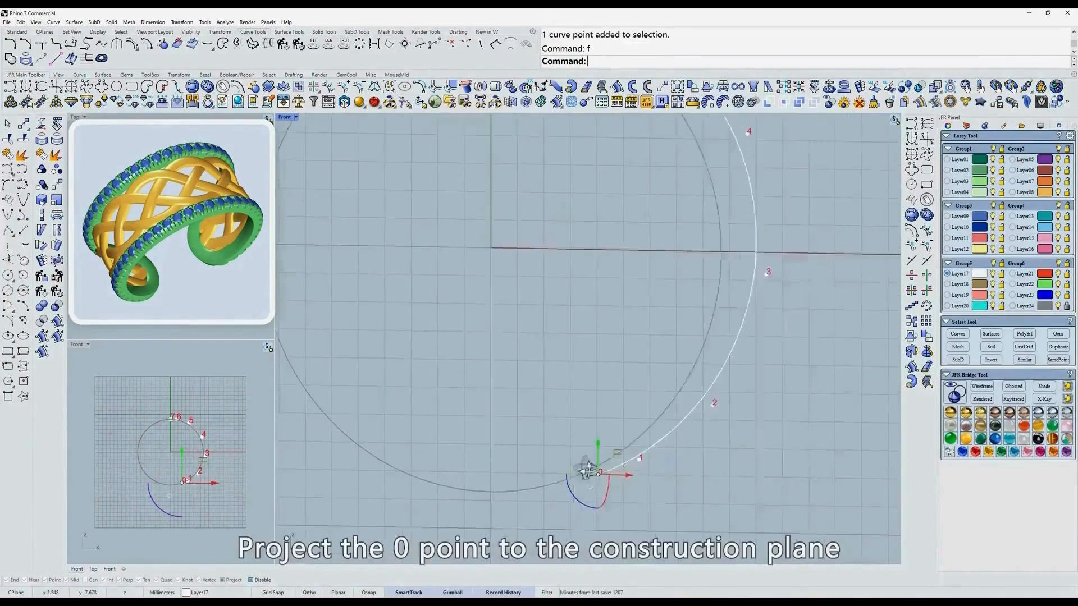
text(f)
key(Return)
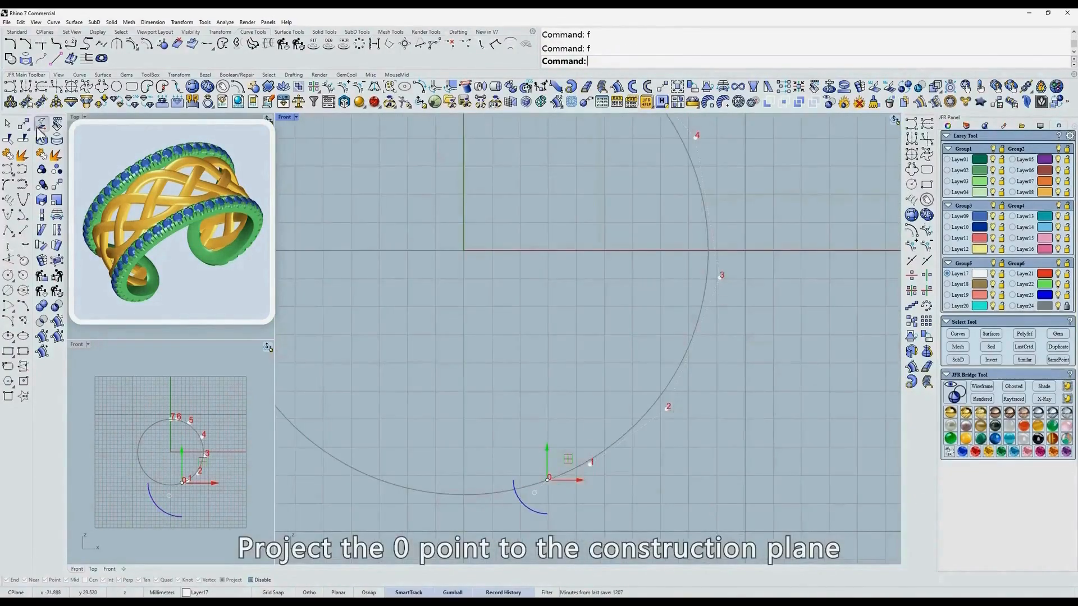
click(58, 104)
text(y)
key(Return)
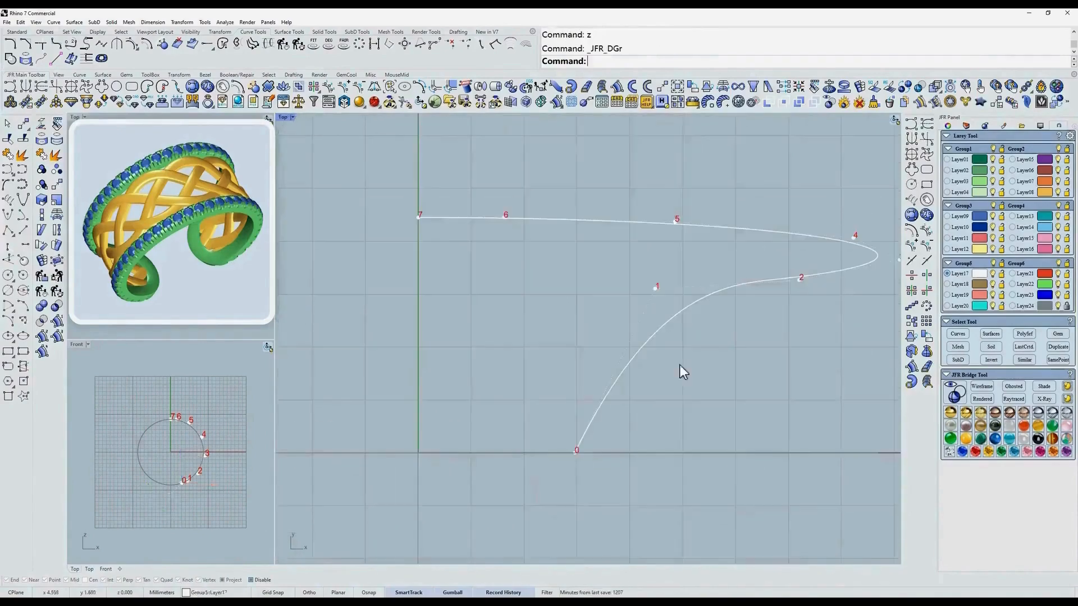
Step: Insert an extra control point on the curve close to its lower end
key(Escape)
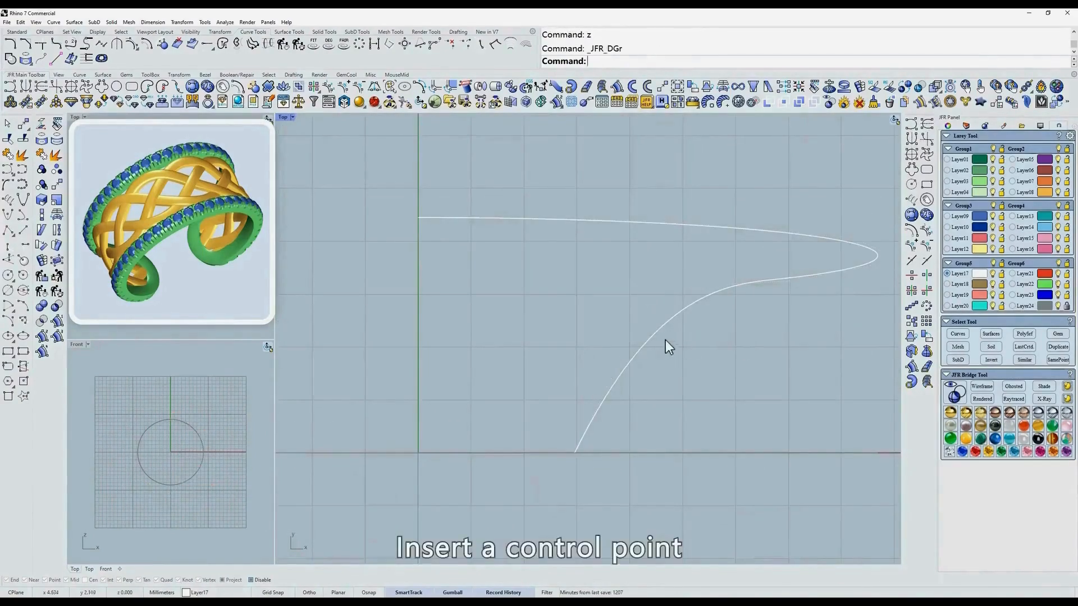
click(911, 247)
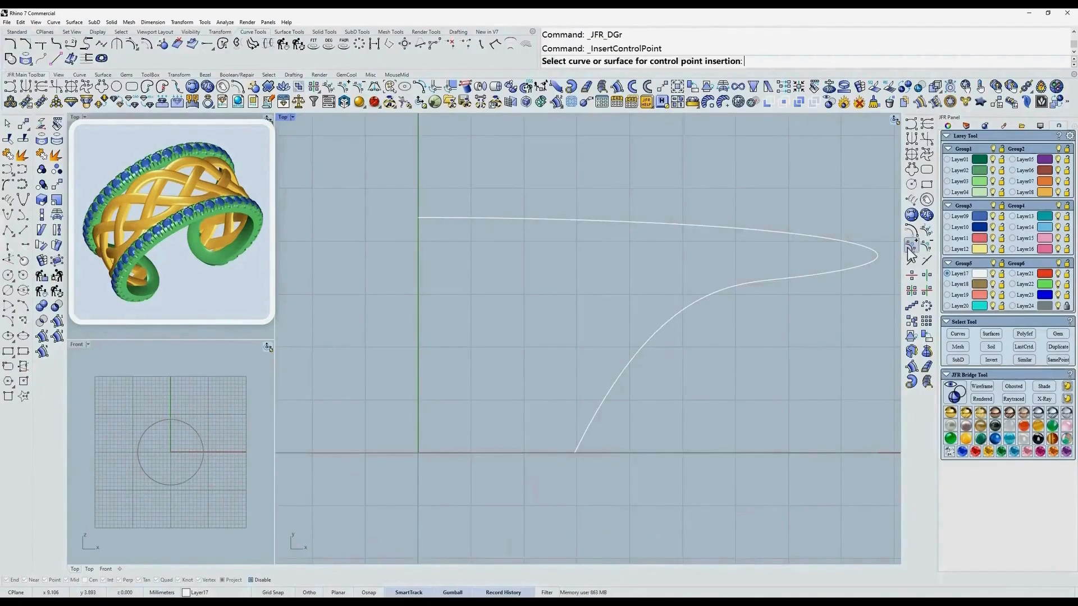
click(581, 437)
click(586, 428)
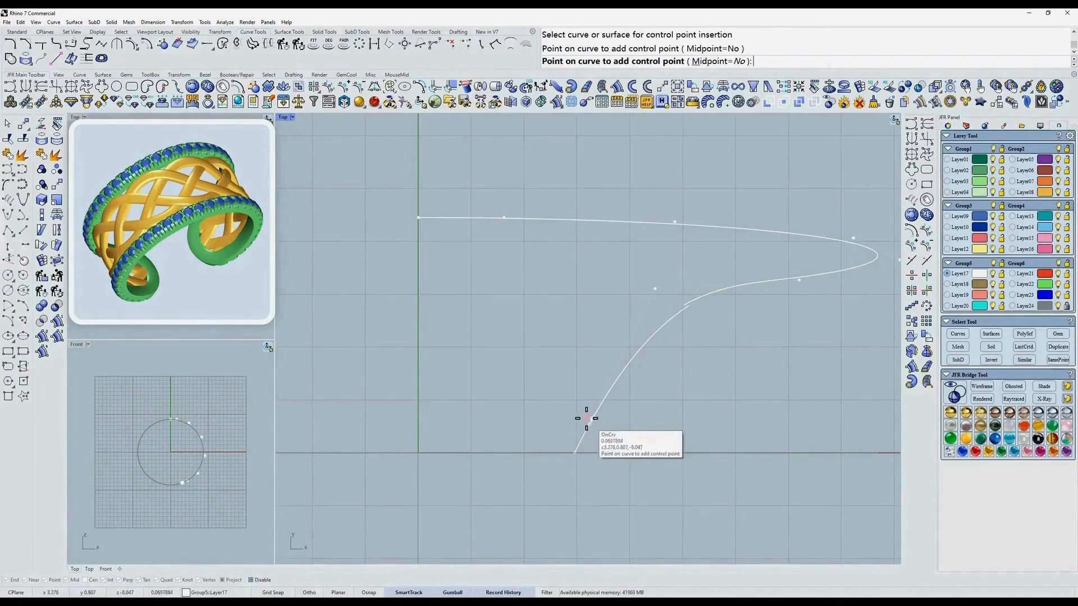
key(Return)
Step: Show the control points again and flatten points 0 and 1 into line in the top view
right_drag(623, 387, 628, 353)
text(z)
key(space)
drag(538, 362, 597, 425)
click(579, 403)
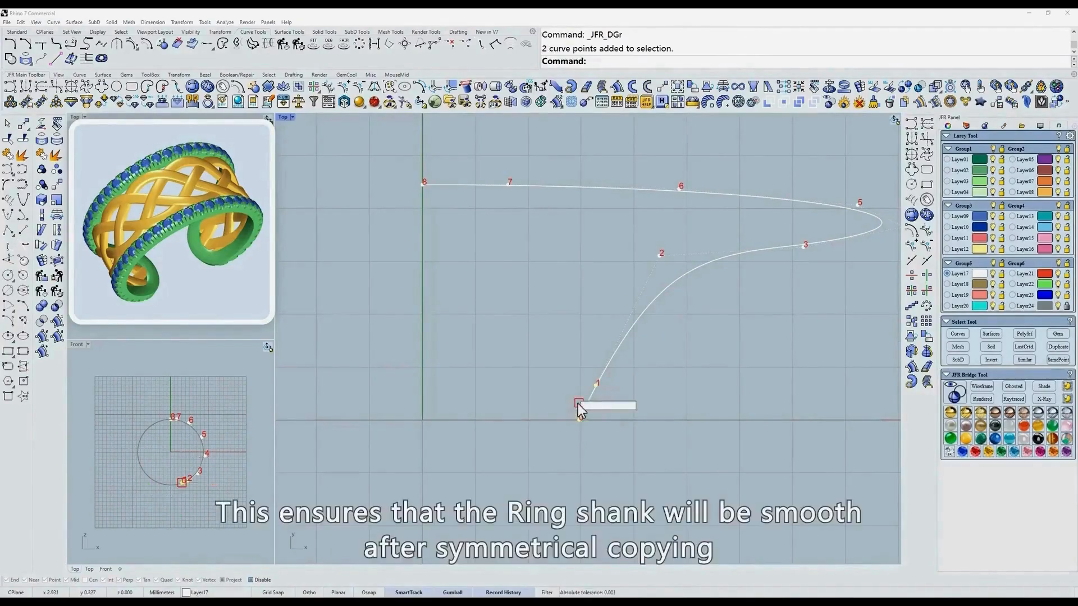
key(Return)
scroll(584, 404, up, 2)
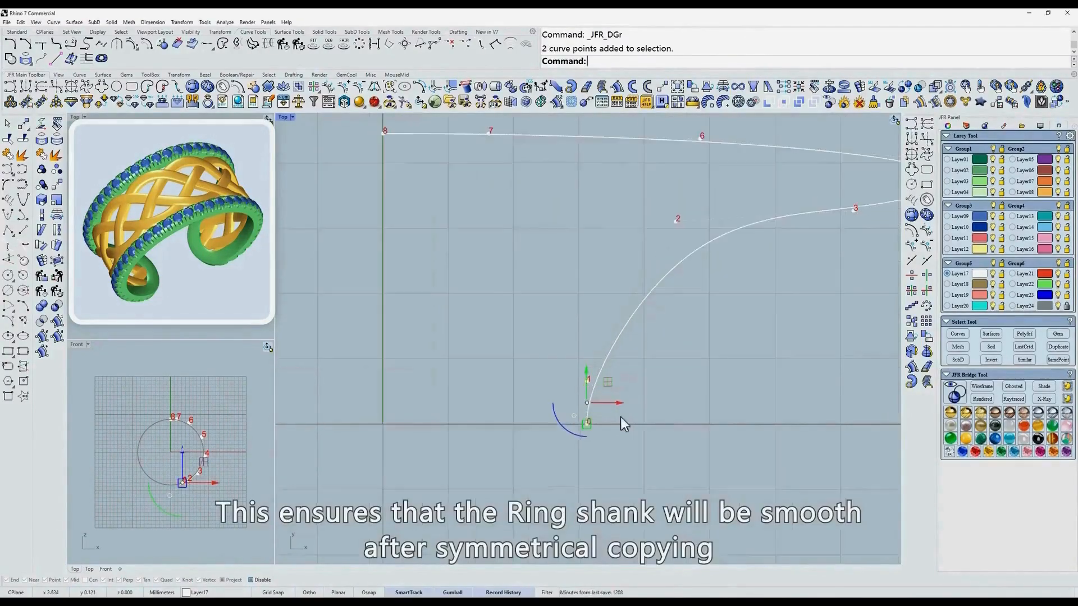
Step: Move control points 0 and 1 horizontally toward the reference circle's lower end in the front view
text(f)
key(Return)
right_drag(621, 416, 624, 359)
scroll(617, 434, up, 6)
text(m)
key(Return)
click(592, 435)
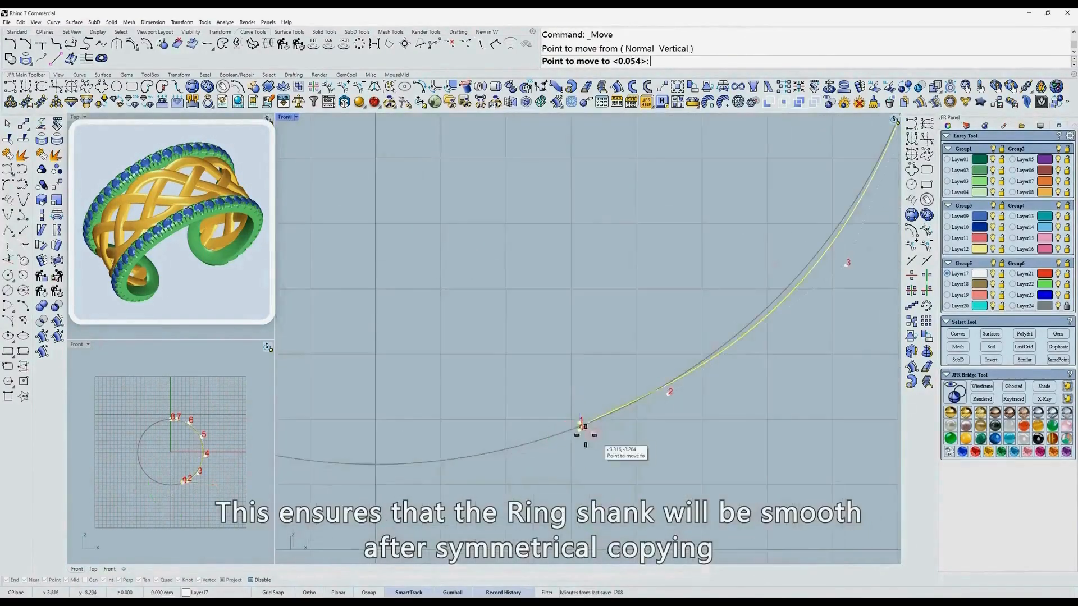
click(581, 435)
Step: Level control points 0 and 1 in the front view and set them on the reference circle
drag(527, 386, 580, 477)
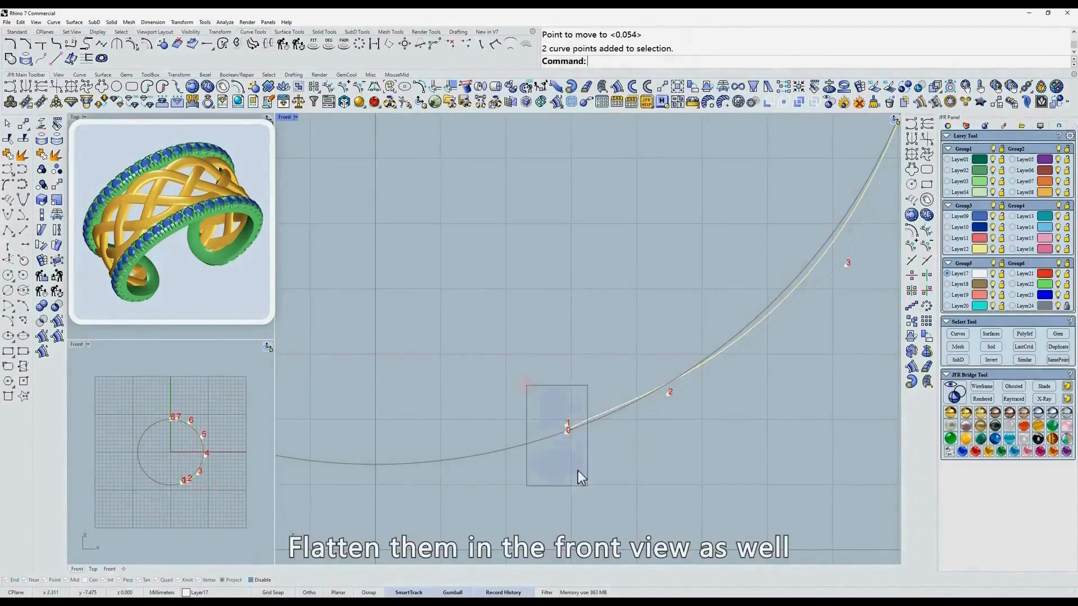
key(Return)
click(569, 433)
scroll(617, 393, up, 2)
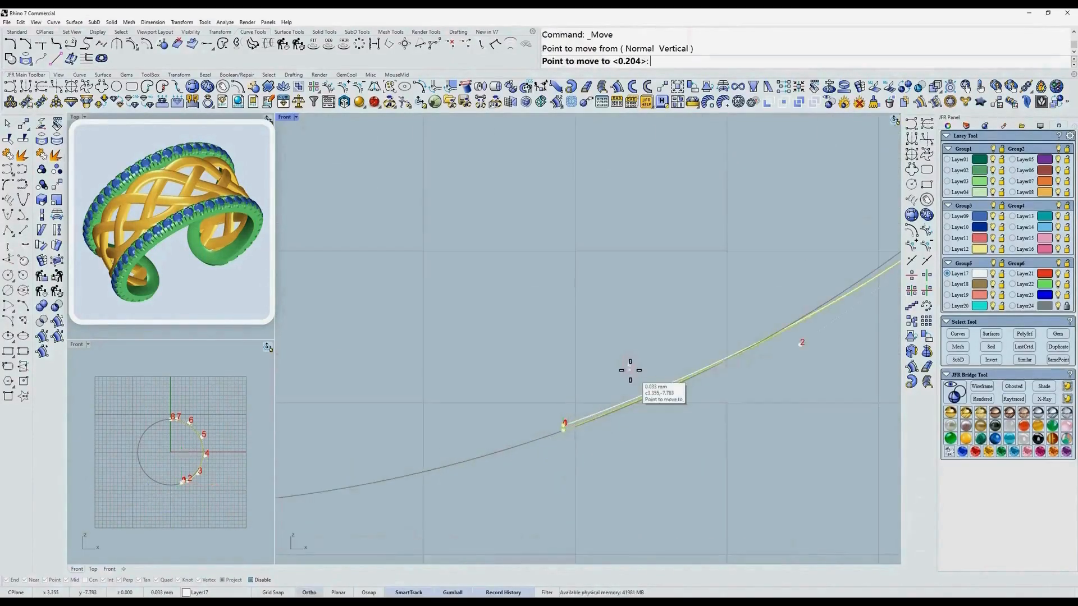
click(630, 370)
Step: Pull control point 1 outward from the center axis in the right view
text(r)
key(Return)
drag(515, 330, 556, 450)
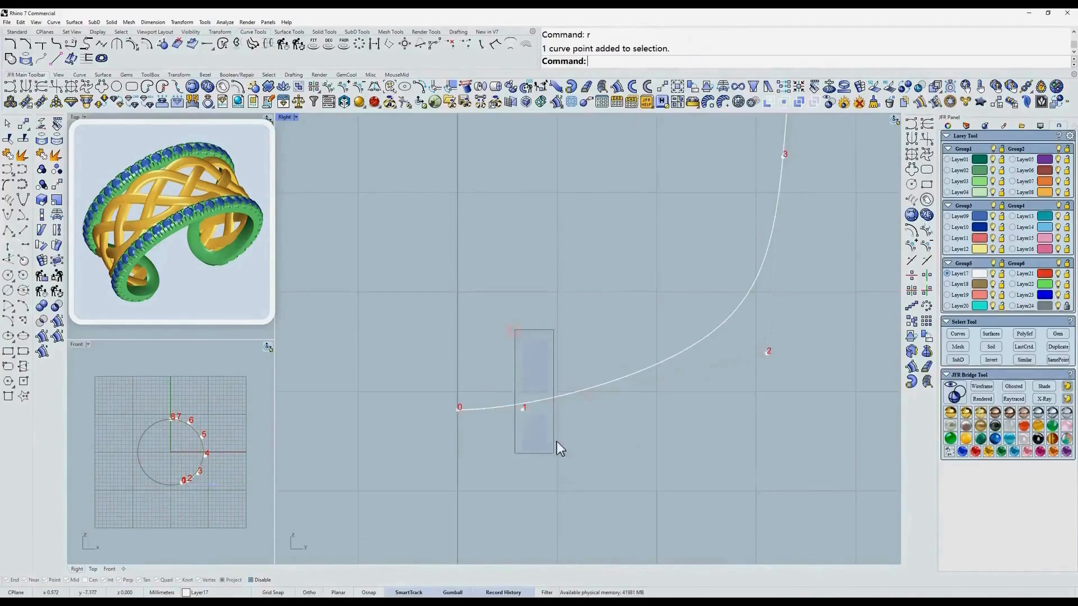
drag(555, 410, 590, 414)
Step: Move control point 2 in the front view so the curve's lower end follows the reference circle
drag(691, 288, 831, 421)
text(f)
key(Return)
scroll(783, 352, down, 2)
right_drag(853, 241, 764, 283)
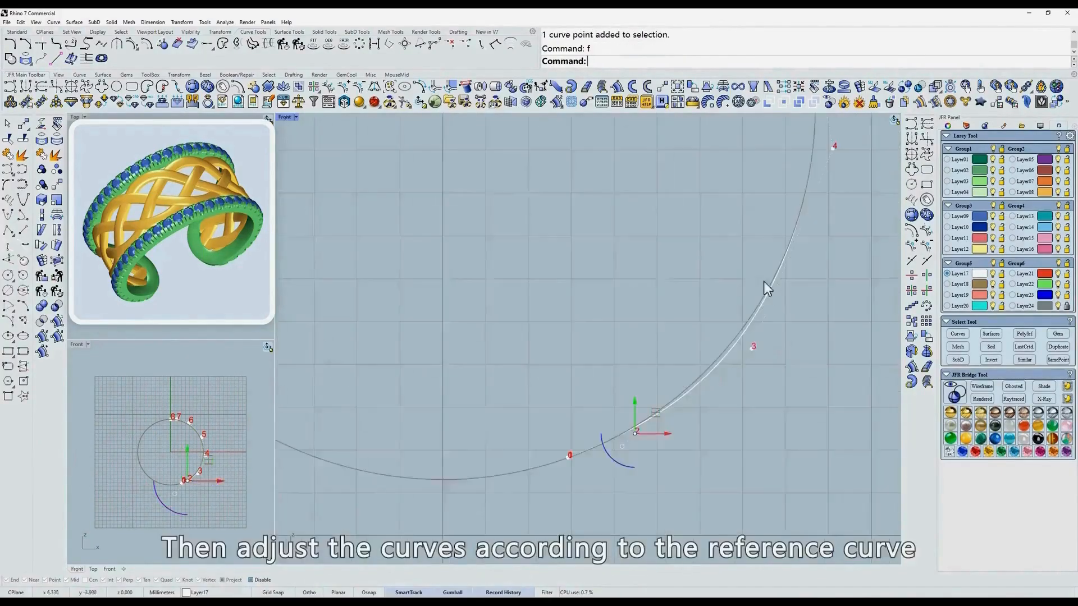
scroll(702, 377, up, 3)
text(m)
key(Return)
click(702, 379)
click(690, 382)
scroll(689, 383, down, 3)
Step: Move control point 3 to fit the lower side of the curve to the reference circle
drag(719, 317, 777, 422)
text(m)
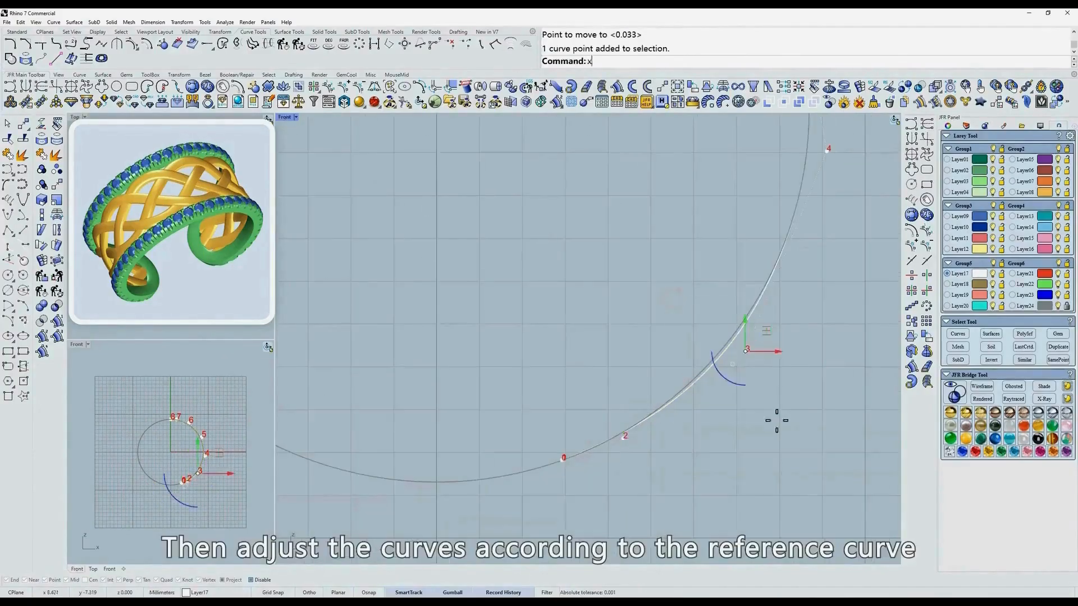
key(Return)
click(777, 420)
click(783, 409)
right_drag(779, 169, 670, 255)
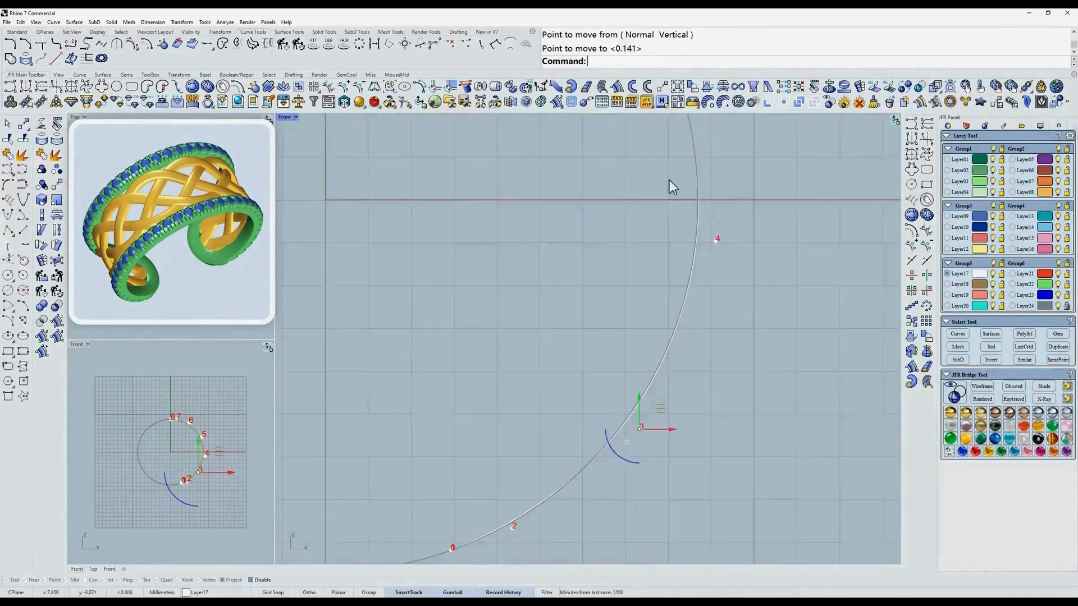
Step: Nudge control point 4 to fit the curve's side to the reference circle near the horizontal axis
drag(669, 181, 750, 300)
scroll(701, 270, up, 5)
text(m)
key(Return)
click(758, 423)
click(757, 419)
Step: Fine-tune control point 2 so the lower part of the curve lies on the reference circle
right_drag(609, 267, 613, 178)
scroll(514, 452, up, 6)
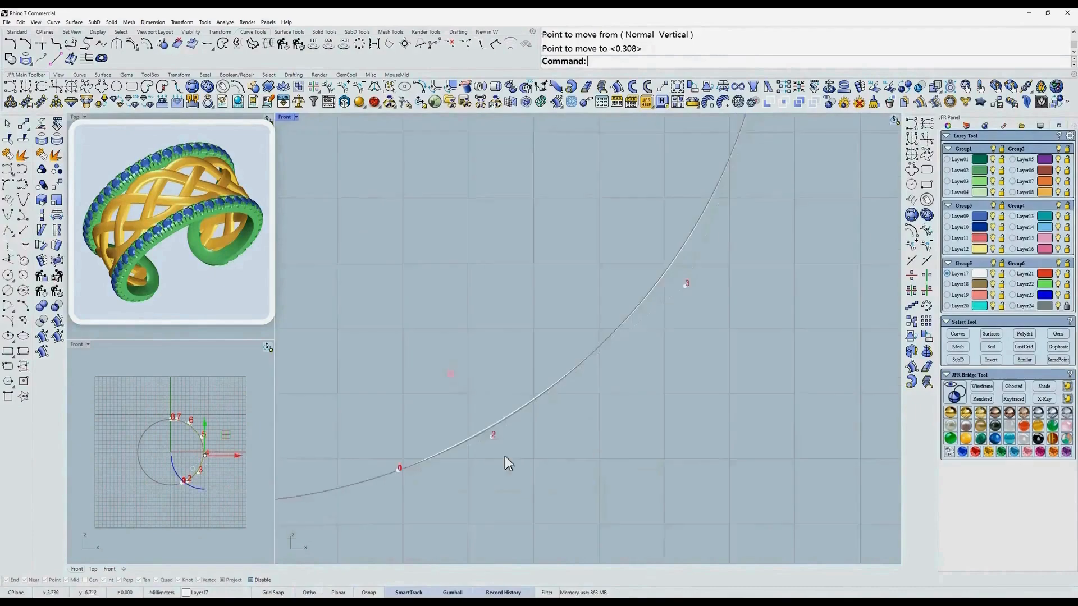
drag(432, 388, 547, 440)
text(m)
key(Return)
click(548, 440)
click(535, 454)
scroll(536, 453, down, 4)
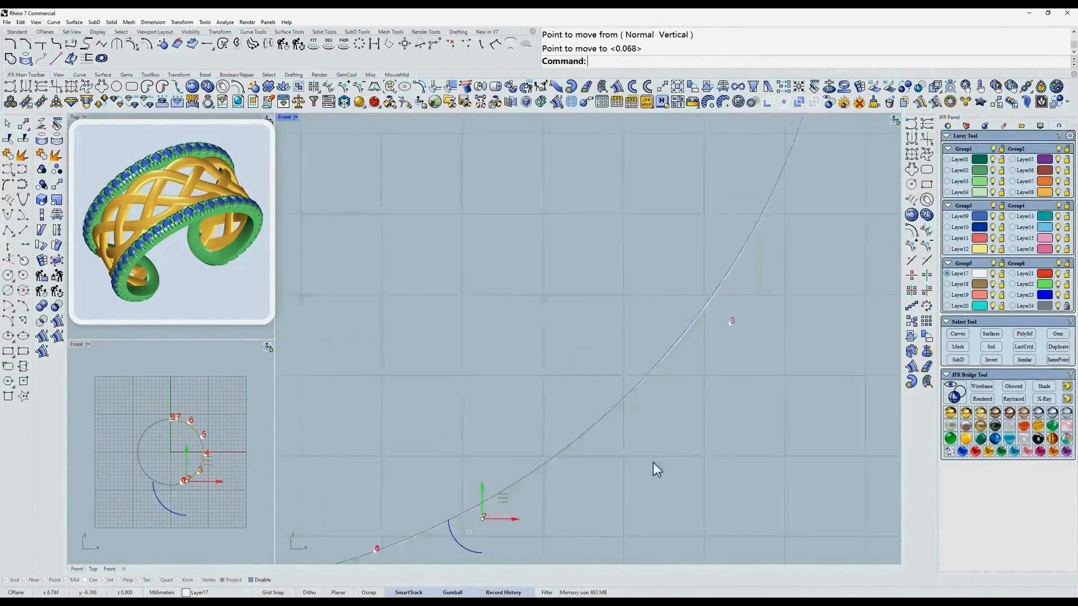
Step: Fine-tune the position of control point 3 against the reference circle
drag(665, 337, 721, 452)
key(m)
key(Return)
click(722, 453)
click(721, 450)
scroll(721, 450, down, 8)
right_drag(595, 556, 627, 492)
Step: Nudge control point 3 slightly outward in the right view
text(r)
key(Return)
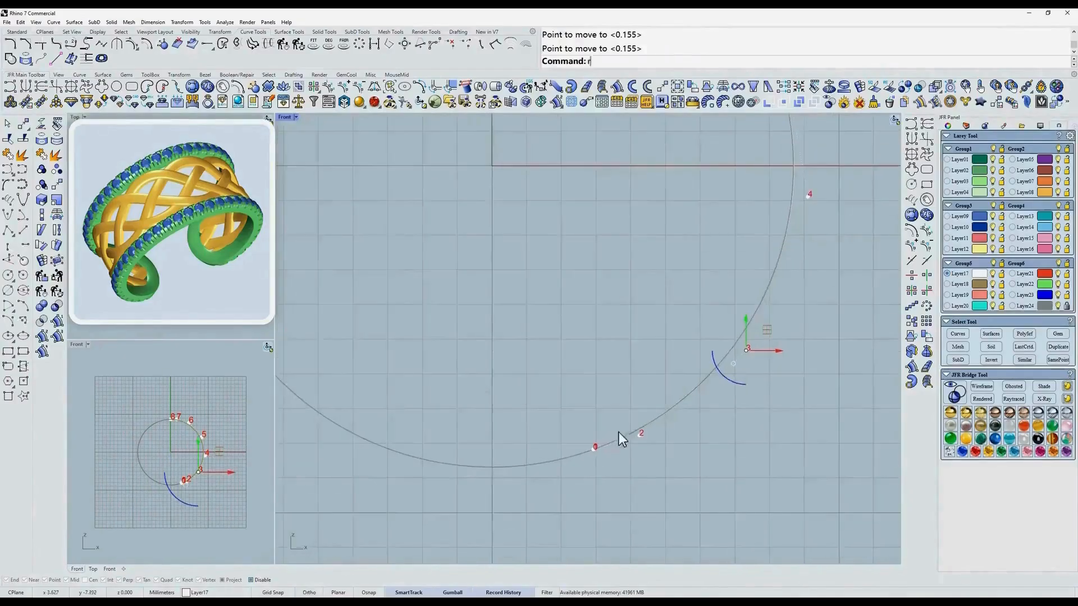
scroll(624, 423, down, 6)
drag(625, 422, 651, 382)
scroll(651, 383, up, 6)
right_click(678, 393)
click(694, 394)
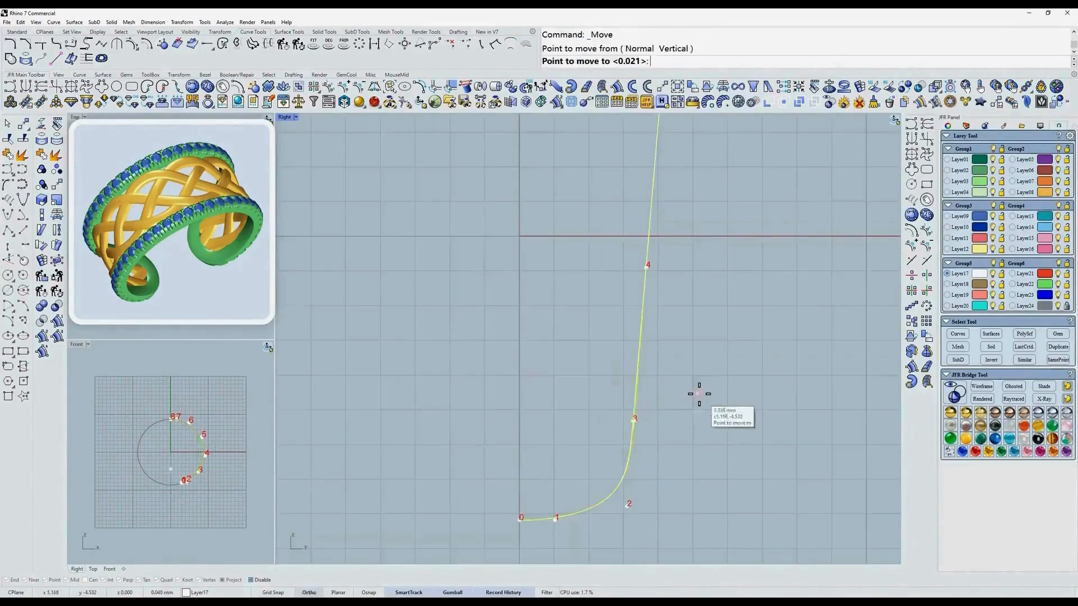
click(698, 394)
Step: Move control point 4 and then point 3 slightly outward to smooth the curve's side in the right view
drag(535, 240, 685, 356)
right_click(733, 313)
click(730, 312)
shift+click(736, 312)
drag(590, 388, 713, 438)
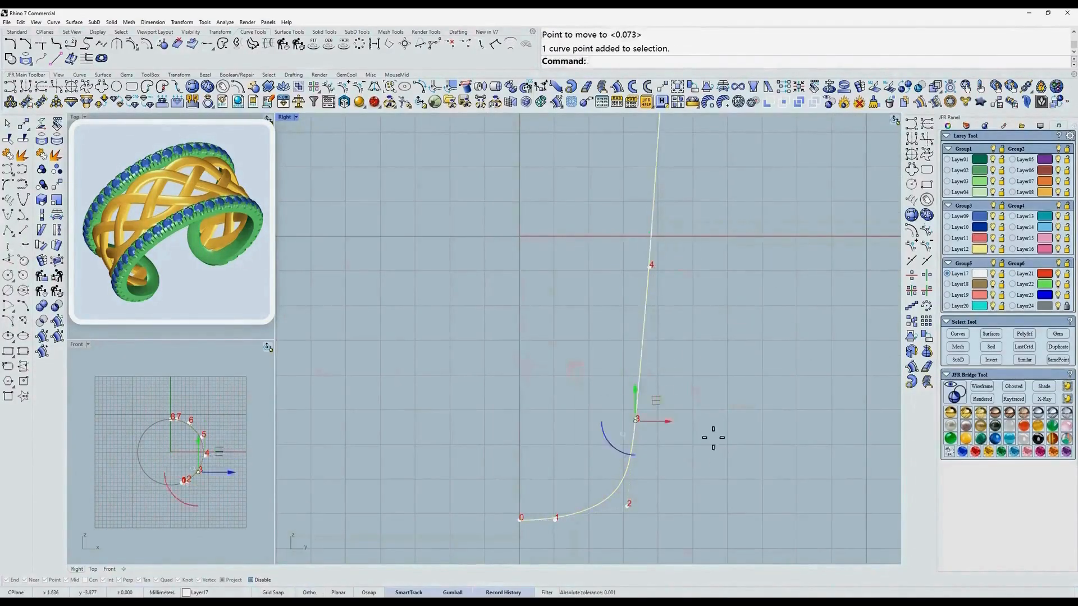
right_click(712, 438)
click(712, 439)
click(717, 439)
Step: Pull control point 1 further outward to broaden the rounded lower end, and inspect the curve in 3D
scroll(688, 467, down, 4)
ctrl+shift+right_drag(689, 467, 689, 406)
drag(590, 436, 608, 507)
click(567, 505)
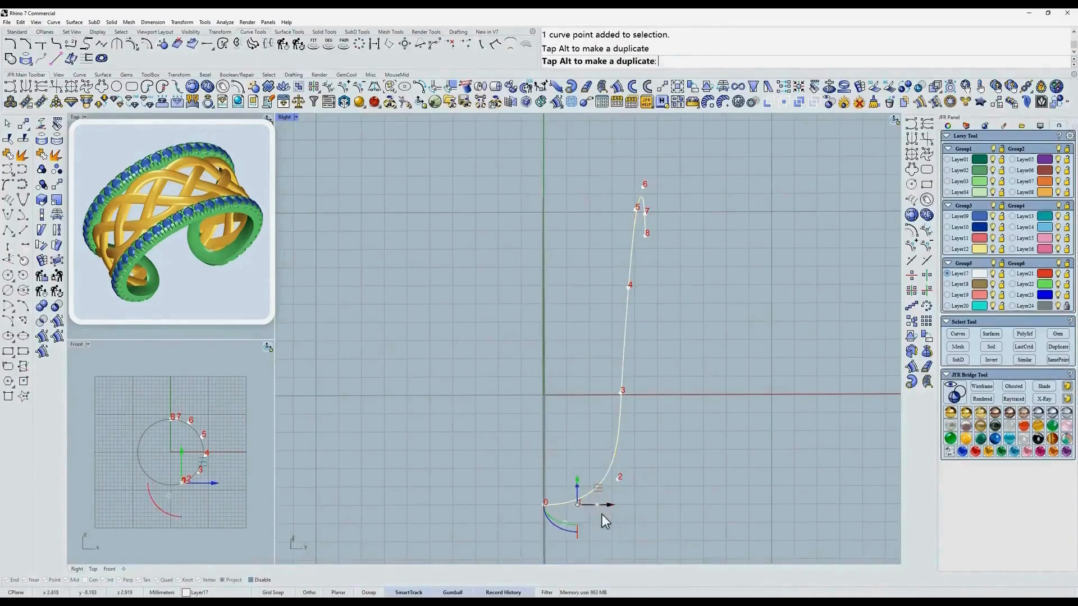
ctrl+shift+right_drag(646, 466, 665, 341)
Step: Show the control points in the right view and bulge the curve's middle outward by moving points 4 and 5
text(r)
key(Return)
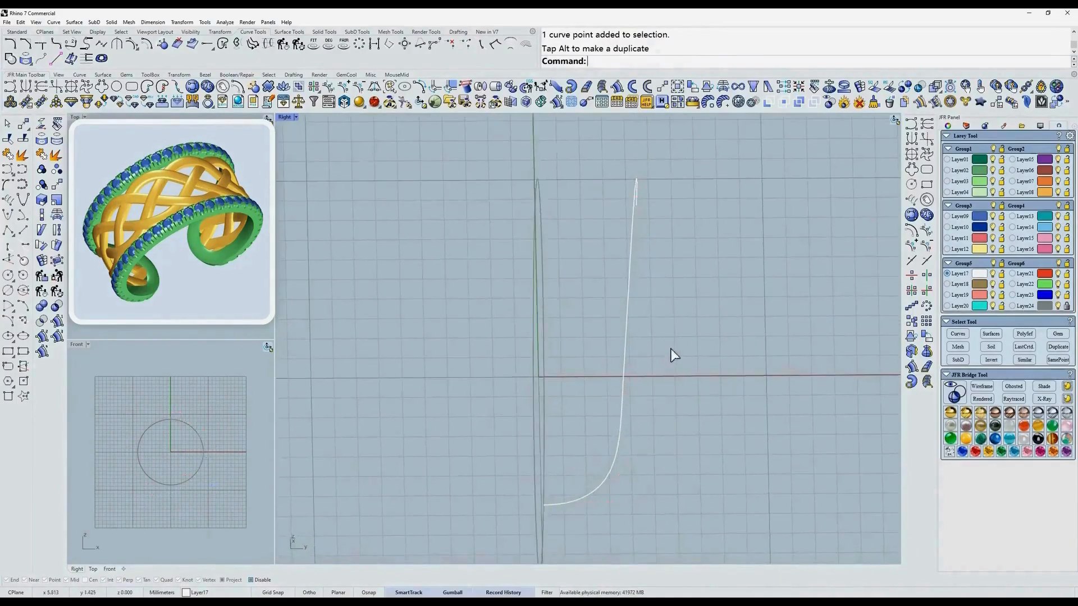
click(654, 278)
text(z)
key(Return)
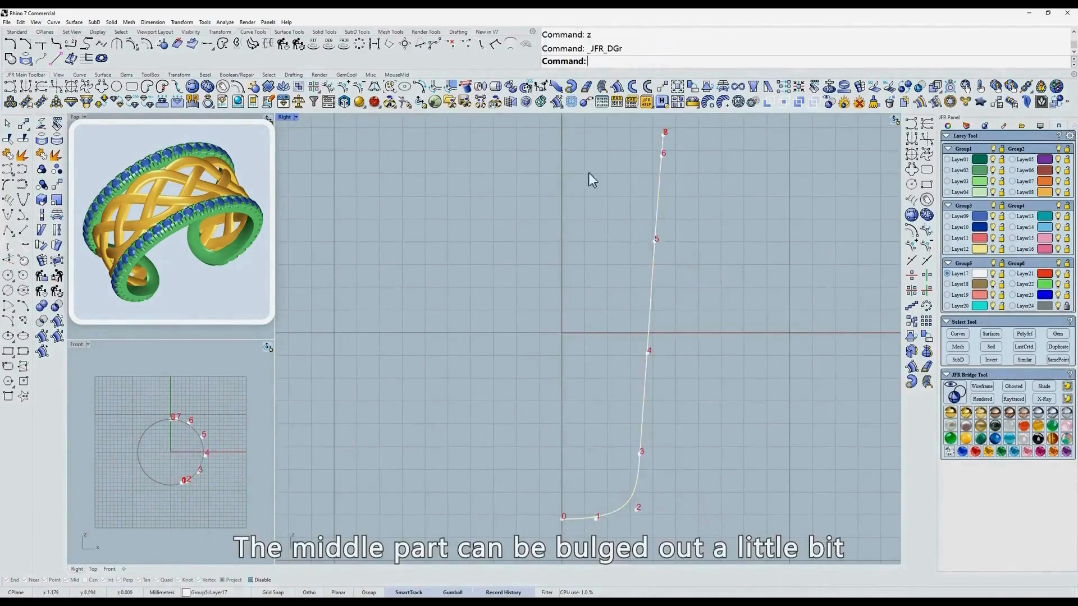
drag(685, 372, 686, 372)
scroll(674, 293, up, 4)
text(m)
key(Return)
click(687, 296)
click(690, 299)
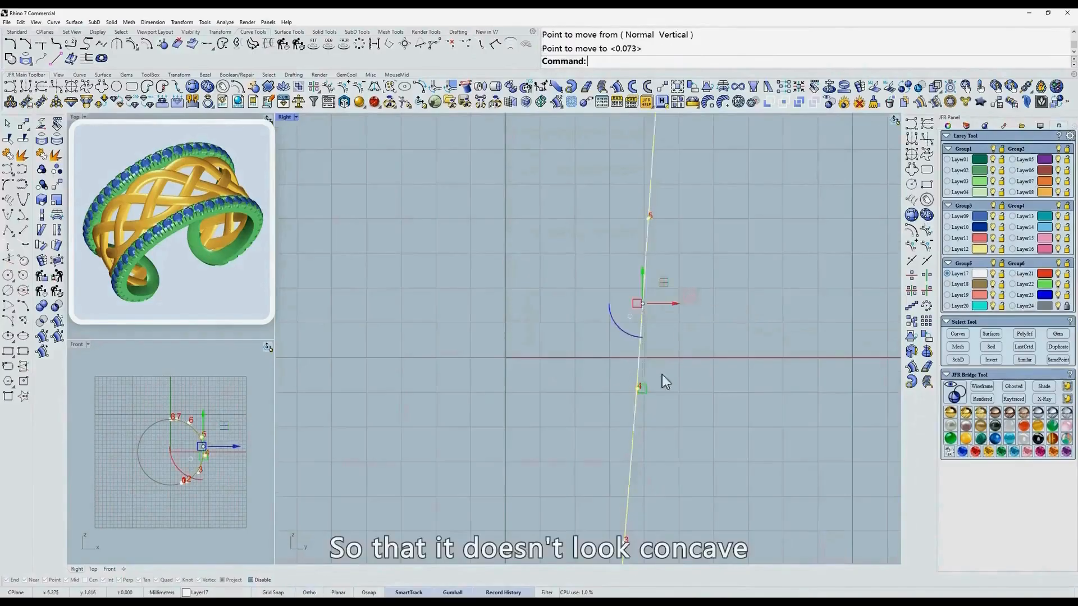
Step: Nudge control point 3 slightly outward to keep the side from looking concave, and hide the control points
right_drag(662, 375, 659, 268)
drag(558, 375, 649, 426)
scroll(628, 401, up, 6)
text(m)
key(Return)
click(665, 426)
click(667, 426)
scroll(666, 426, down, 10)
key(Escape)
key(Escape)
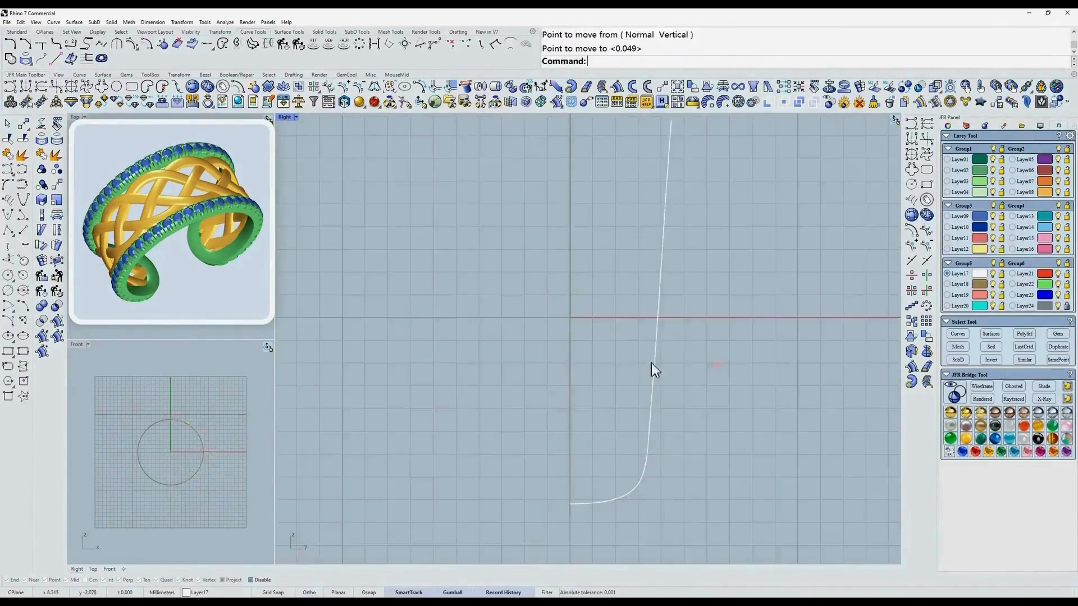
Step: Mirror the curve across the vertical axis to check how smoothly the halves meet, and delete the mirrored copy
click(653, 363)
click(926, 277)
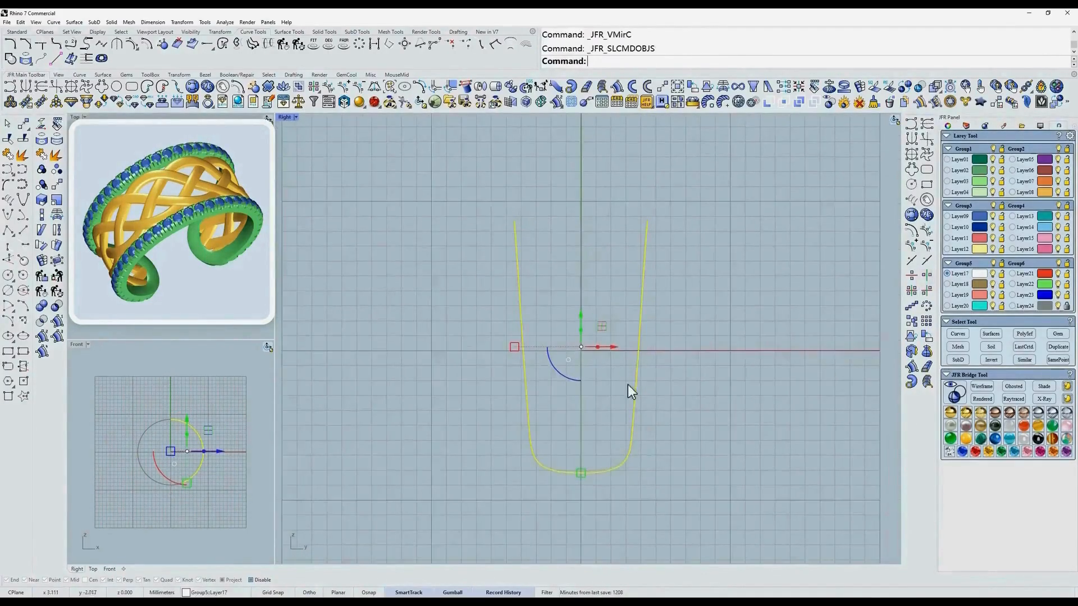
ctrl+shift+right_drag(627, 462, 623, 397)
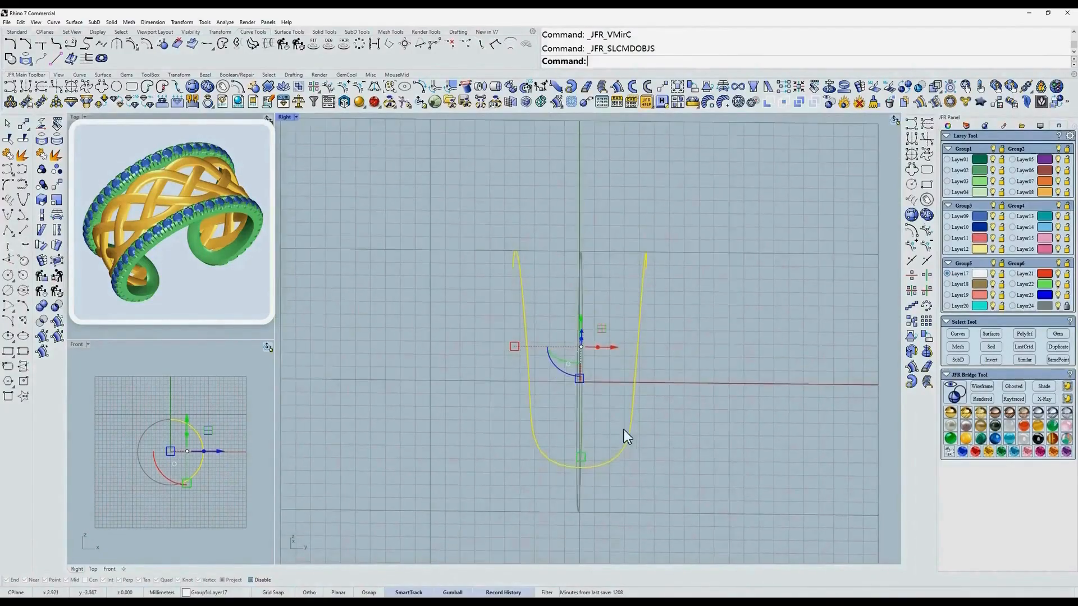
key(Escape)
click(520, 289)
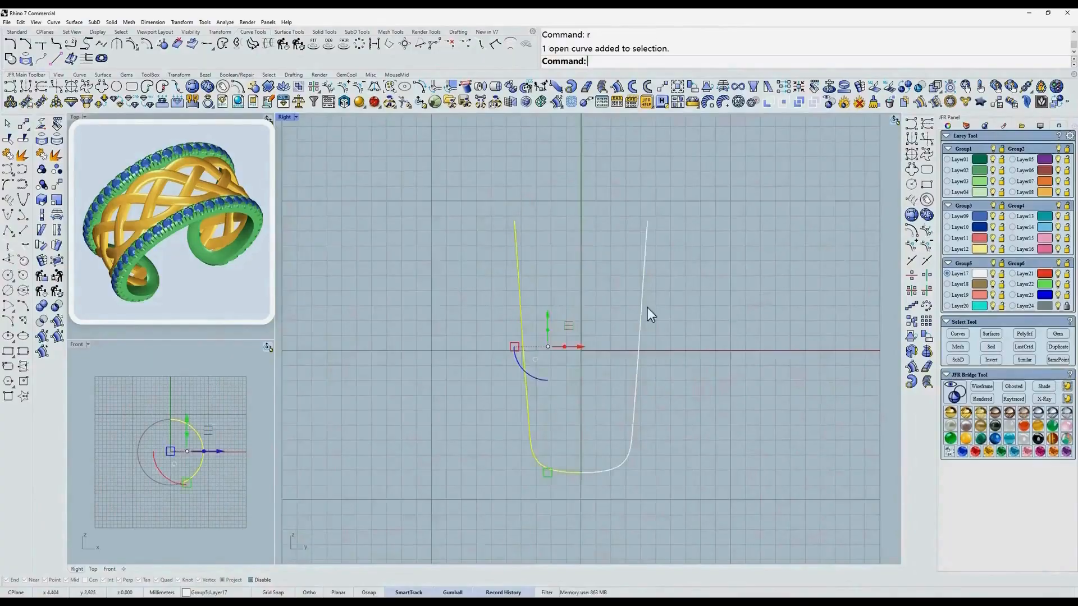
key(Delete)
scroll(591, 292, up, 3)
text(r)
key(Return)
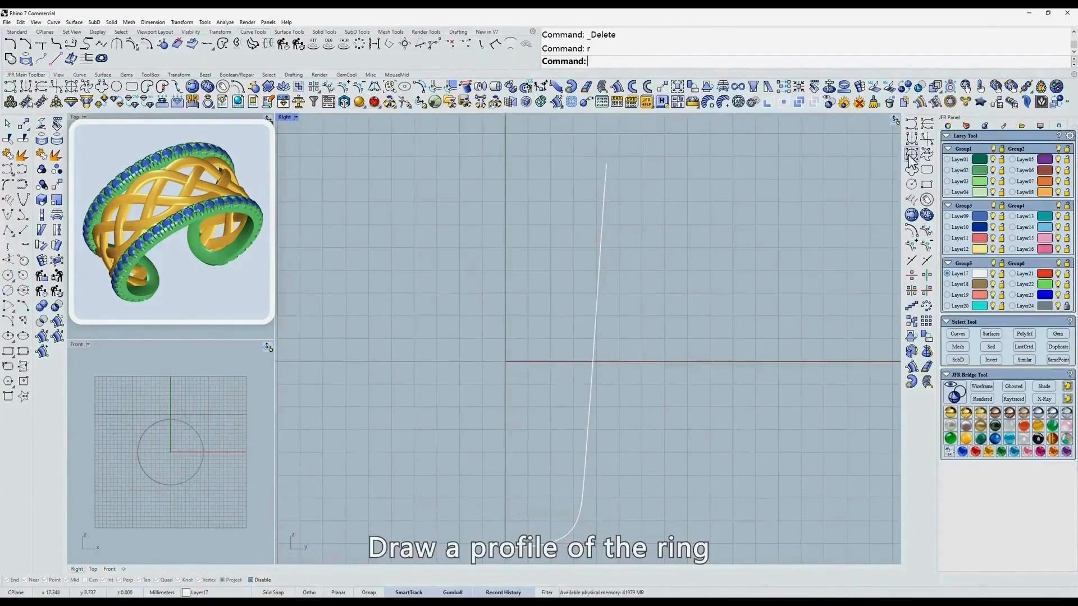
Step: Draw a closed symmetrical ring profile beside the rail curve, about 1.5 mm wide, with straight sides and domed upper and lower faces
click(715, 313)
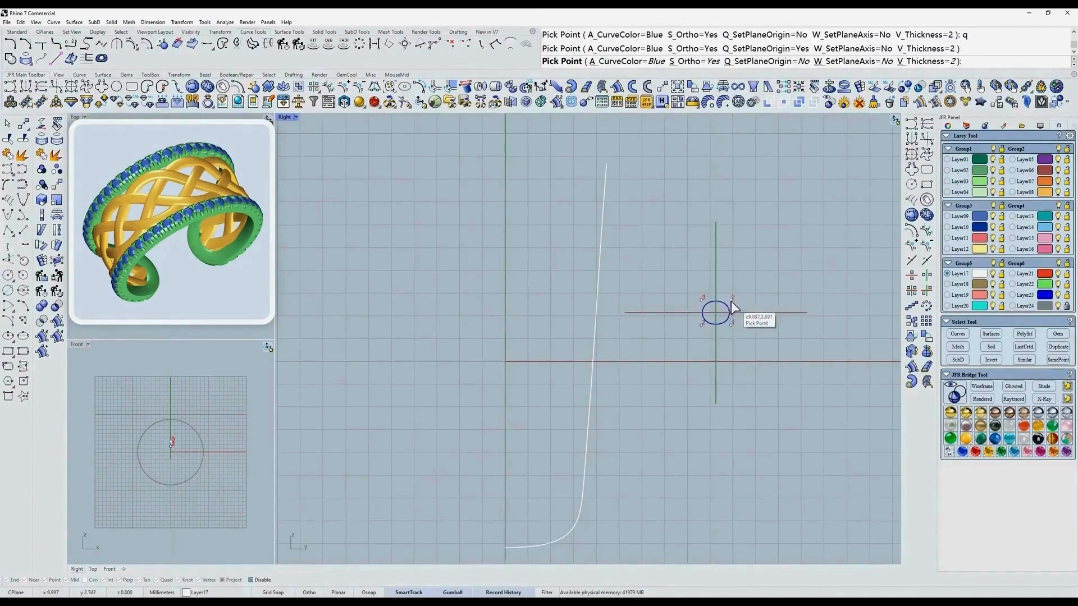
click(732, 299)
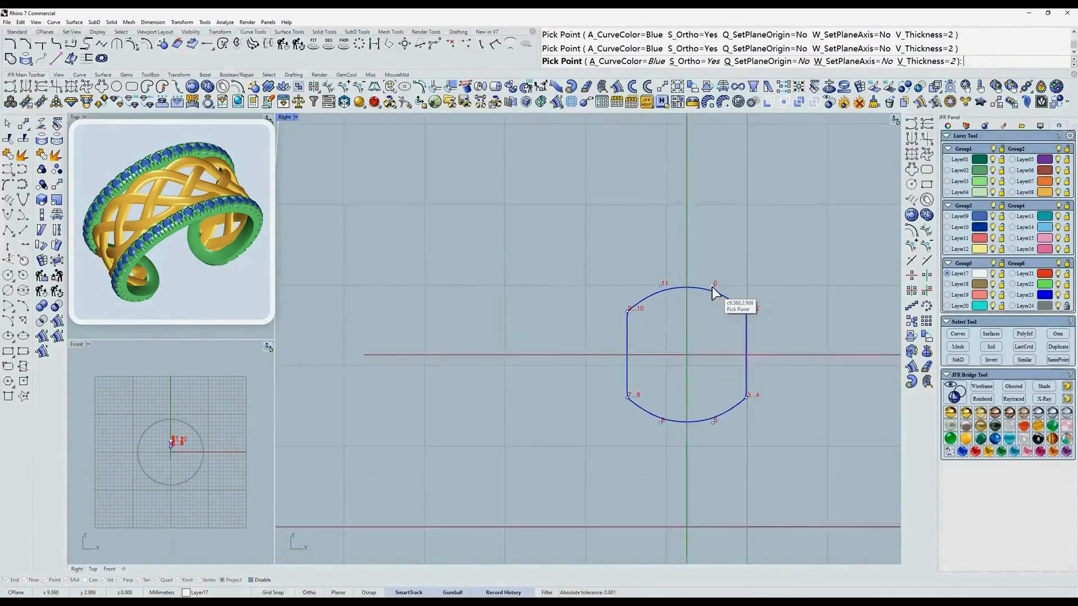
click(717, 289)
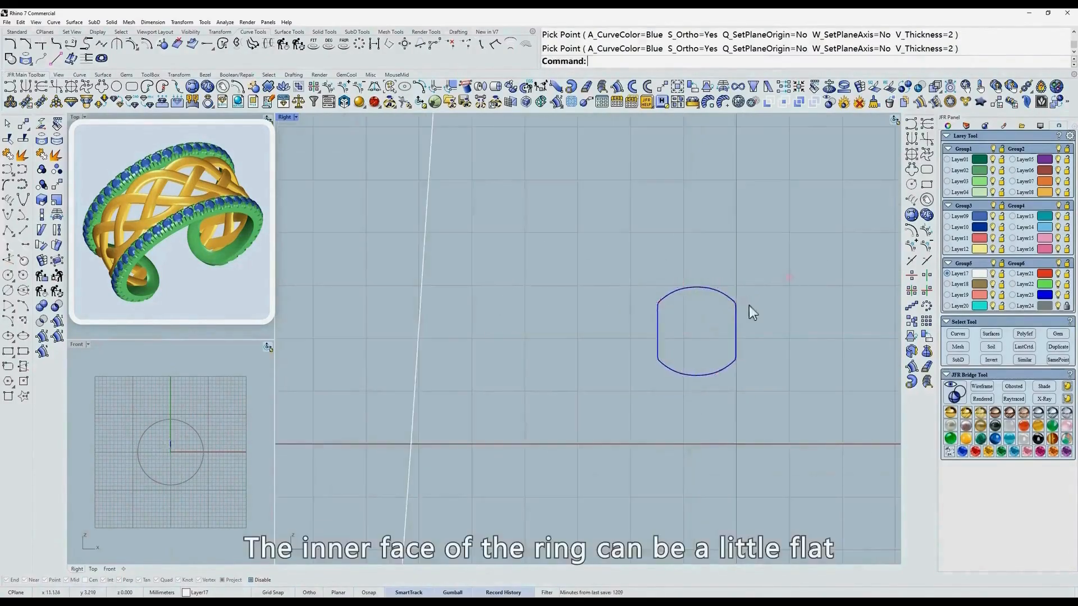
Step: Show the profile's control points and raise lower points 5 and 6 about 0.1 mm to flatten the inner face
text(c)
key(Return)
scroll(676, 344, up, 6)
drag(640, 391, 780, 437)
key(m)
click(780, 437)
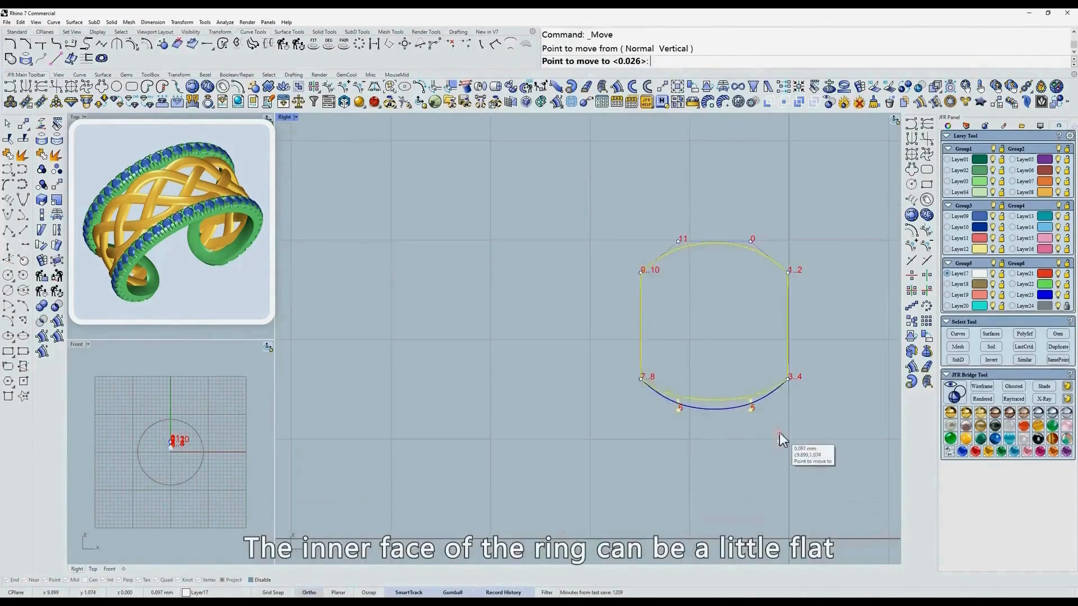
click(780, 427)
Step: Lower the profile's upper corner points 1, 2, 9 and 10 slightly to make the outer face more bulbous
right_drag(659, 279, 629, 302)
drag(577, 285, 789, 328)
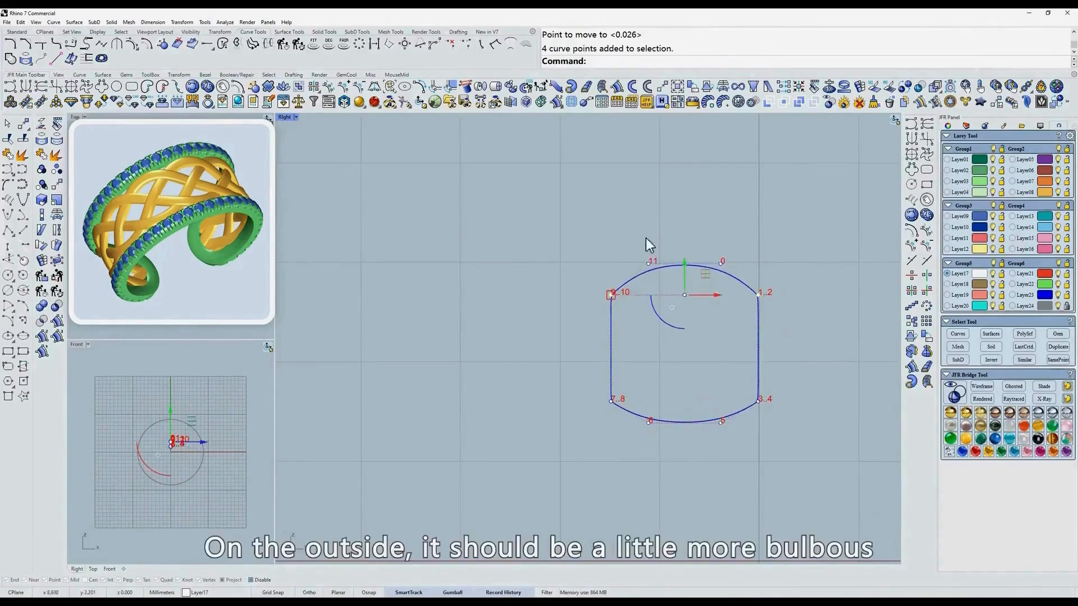
key(m)
click(806, 279)
click(806, 282)
scroll(807, 282, down, 2)
right_drag(806, 281, 787, 283)
scroll(787, 283, down, 6)
scroll(787, 283, down, 3)
Step: Duplicate the closed profile vertically, placing the copy just below the original
click(652, 268)
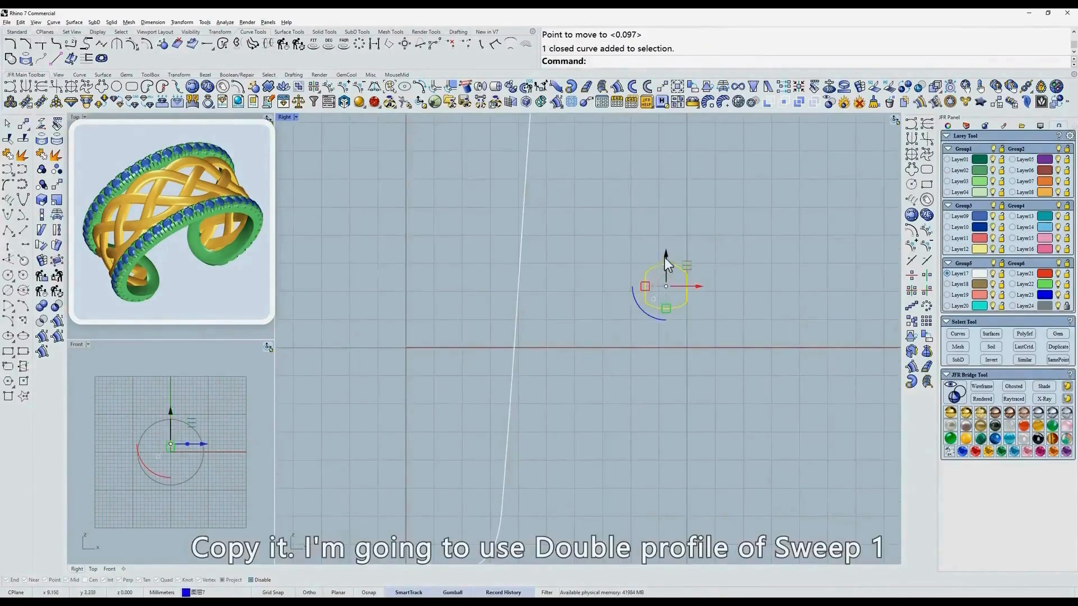
drag(665, 257, 666, 325)
key(alt)
key(Escape)
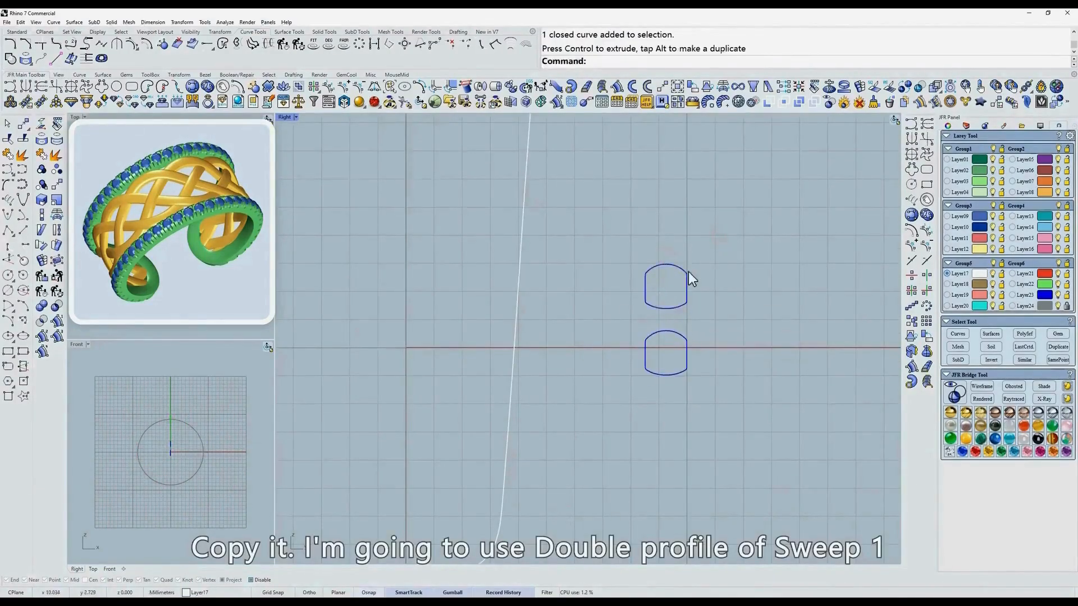
Step: Resize the upper profile with the JFR Edit Box to 1.7 mm wide and 2 mm high
click(602, 103)
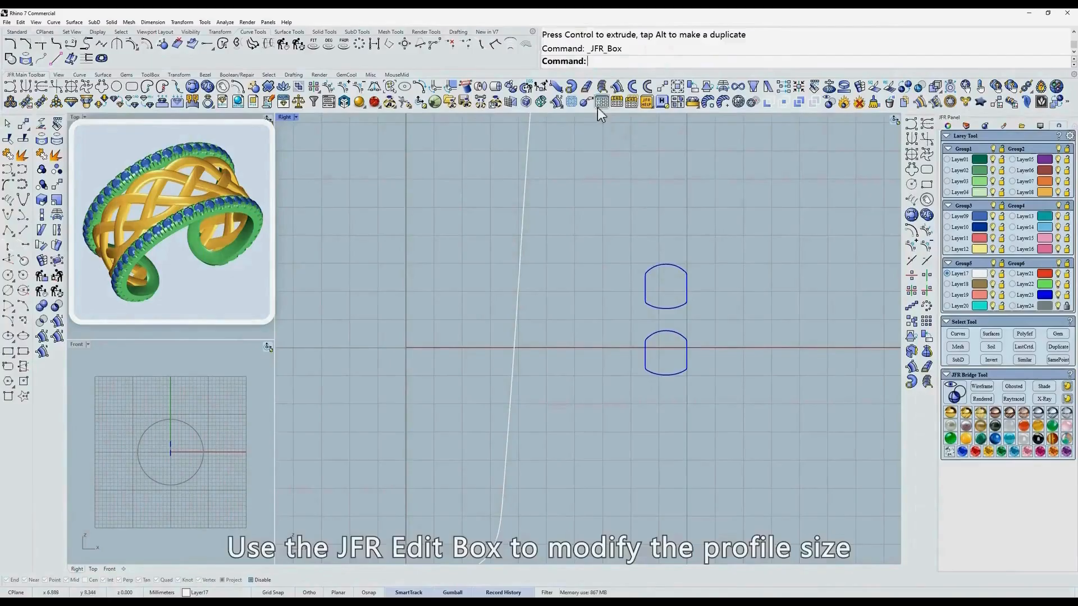
drag(673, 96, 812, 225)
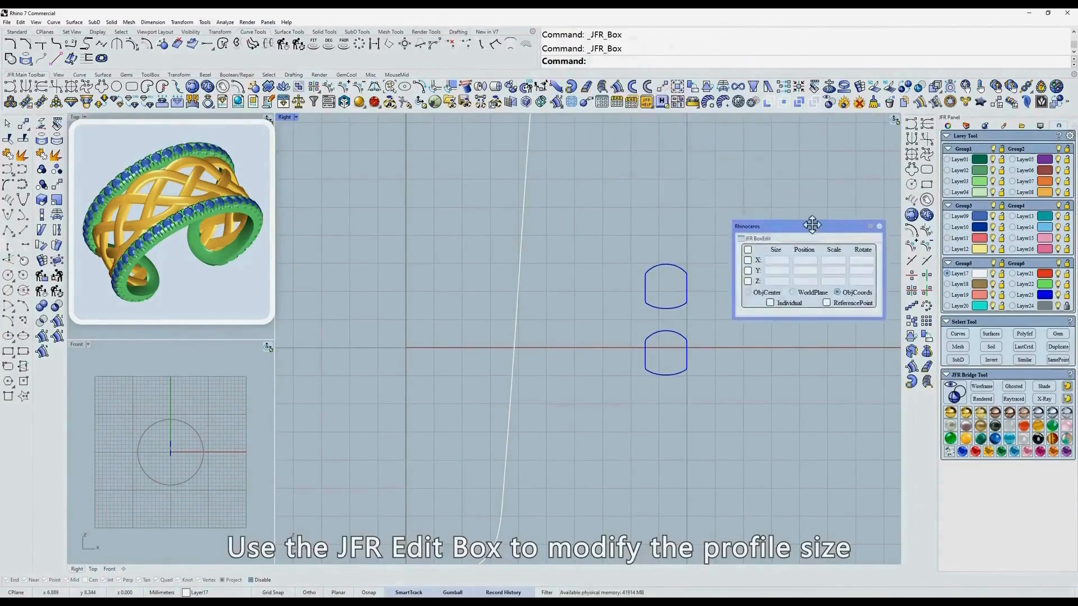
click(647, 290)
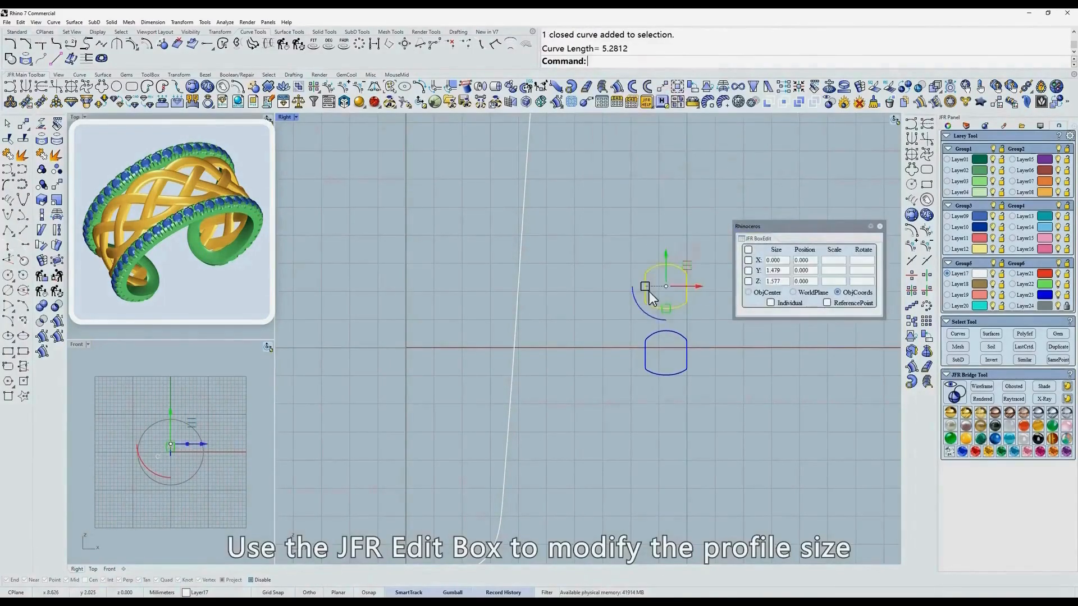
double_click(782, 282)
text(2)
key(Return)
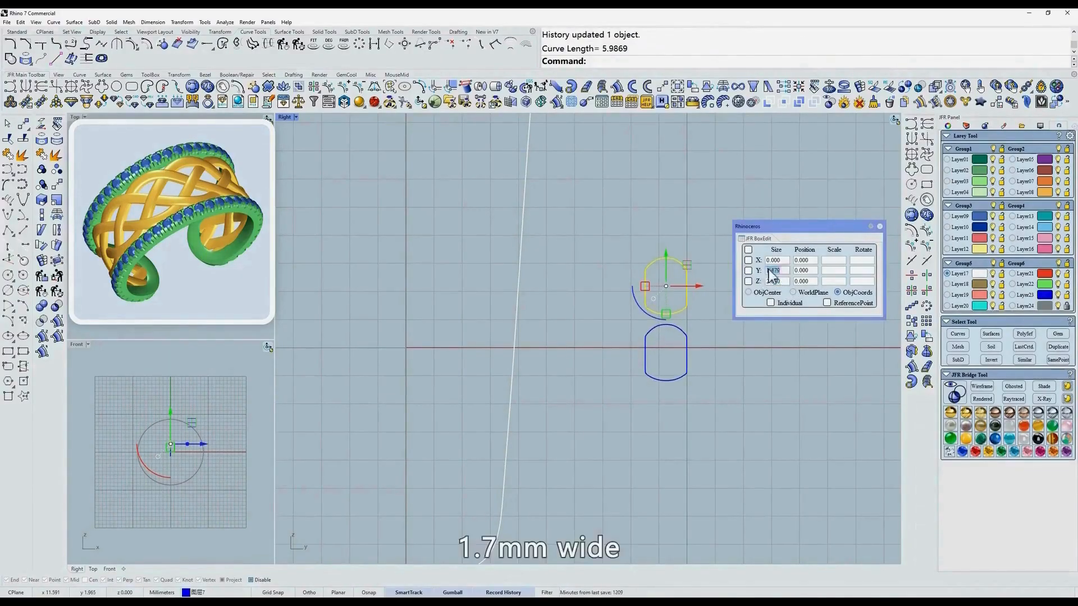
text(1)
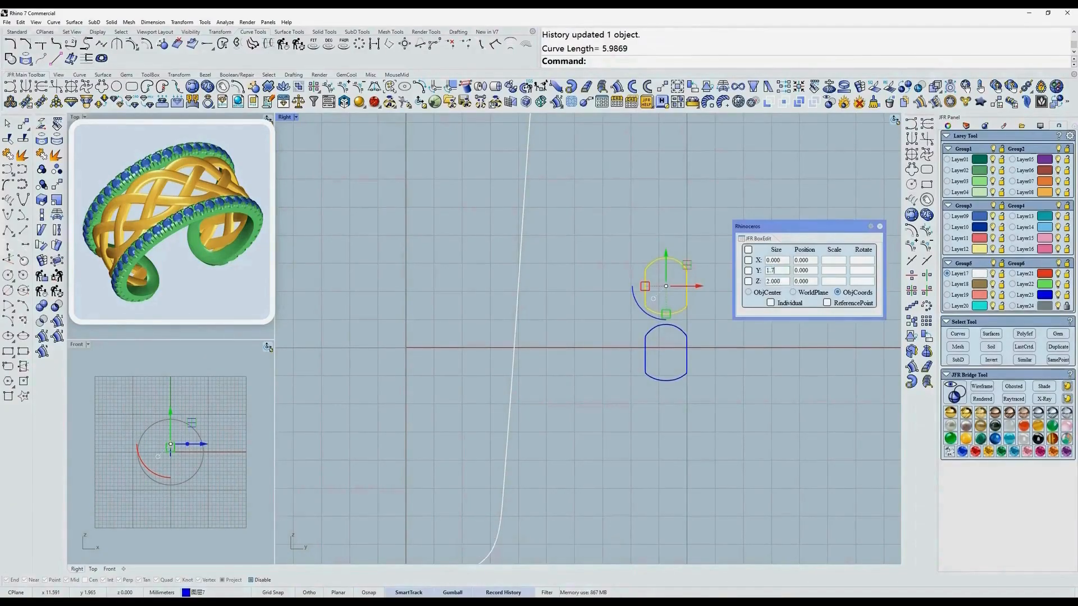
click(723, 406)
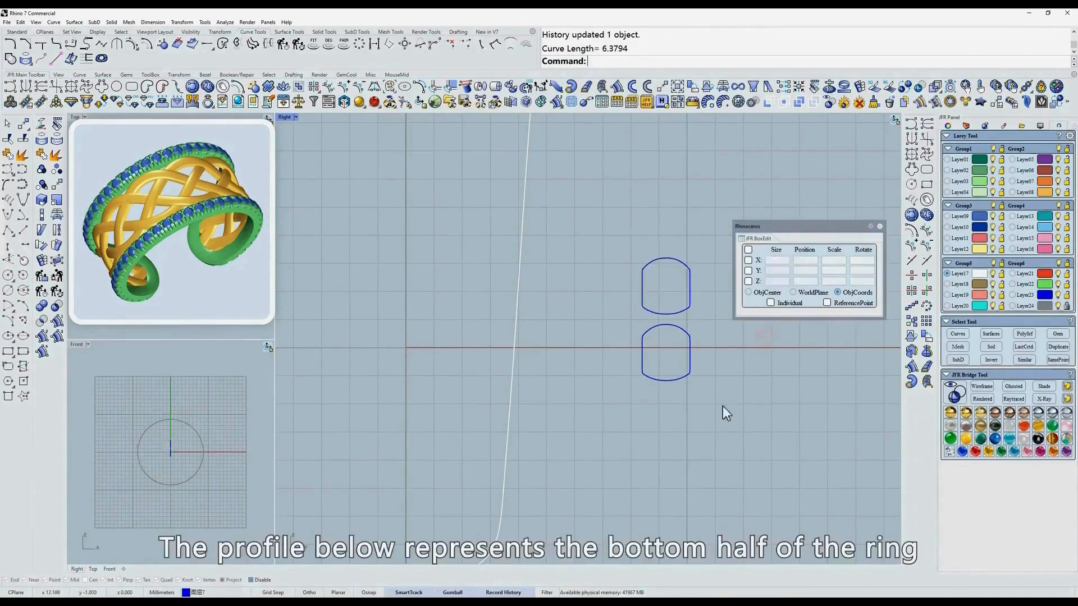
Step: Set the lower profile's height to 1.5 mm and close the edit box
click(689, 361)
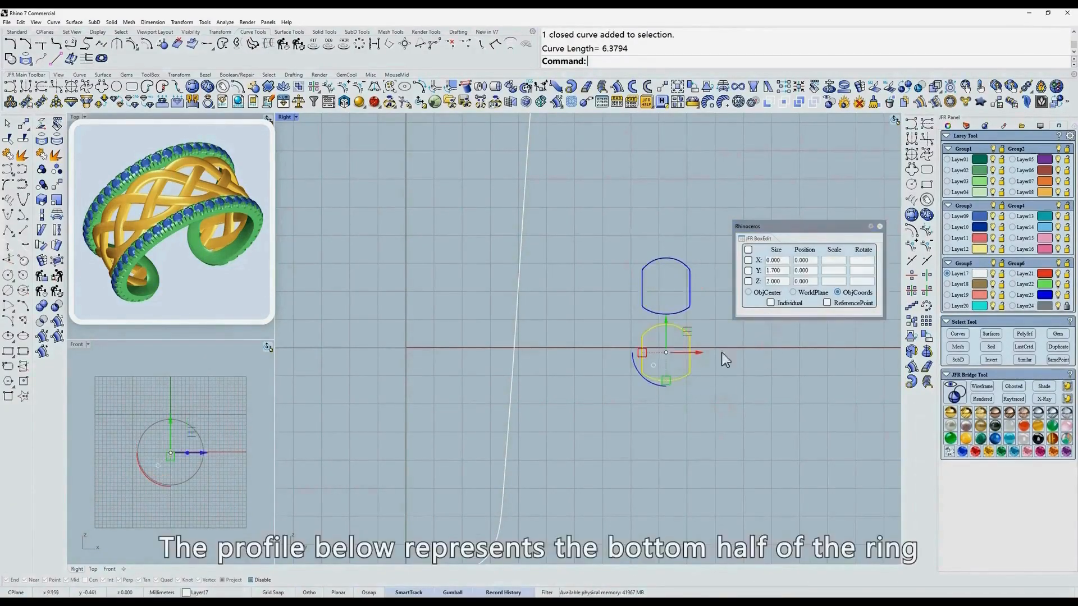
click(784, 281)
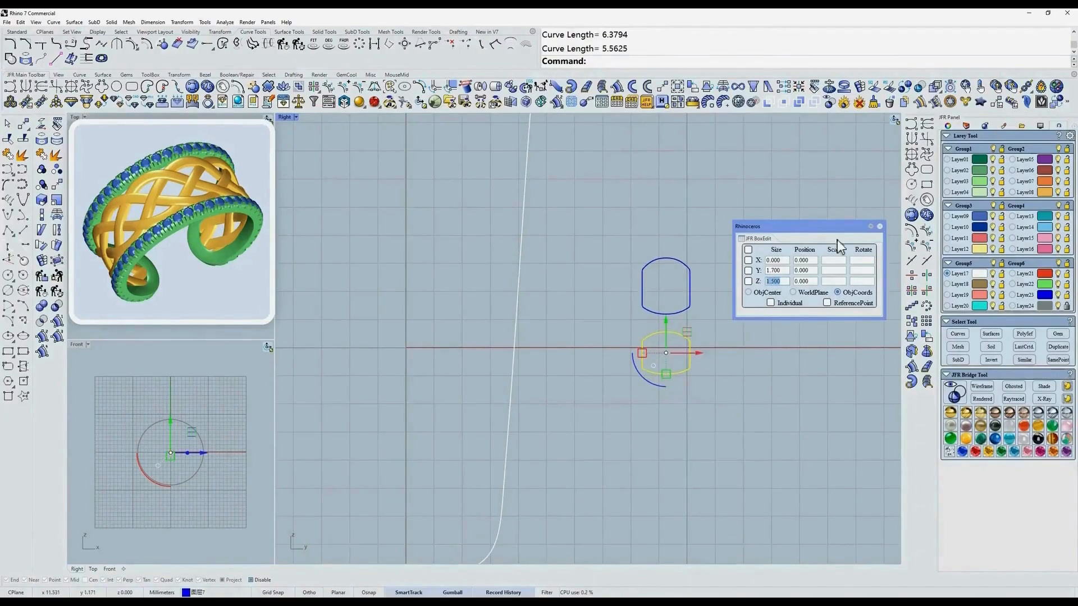
click(880, 226)
Step: Unlock and select the ring-size circle on Layer24, extrude it into a cylinder covering the rail, and show it shaded
scroll(736, 290, down, 3)
right_drag(723, 258, 698, 262)
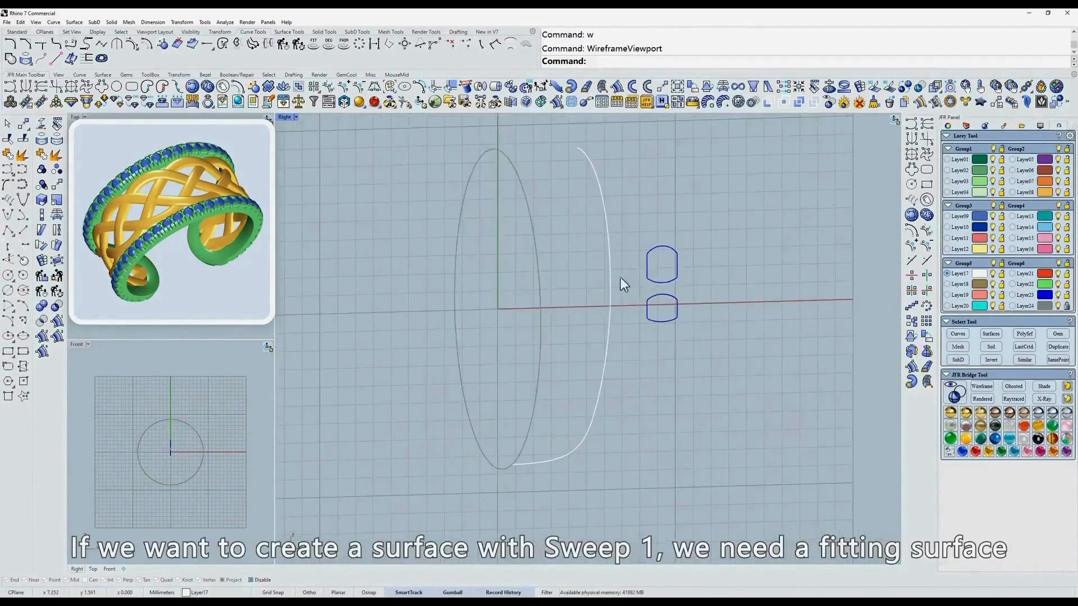
ctrl+shift+right_drag(621, 278, 554, 233)
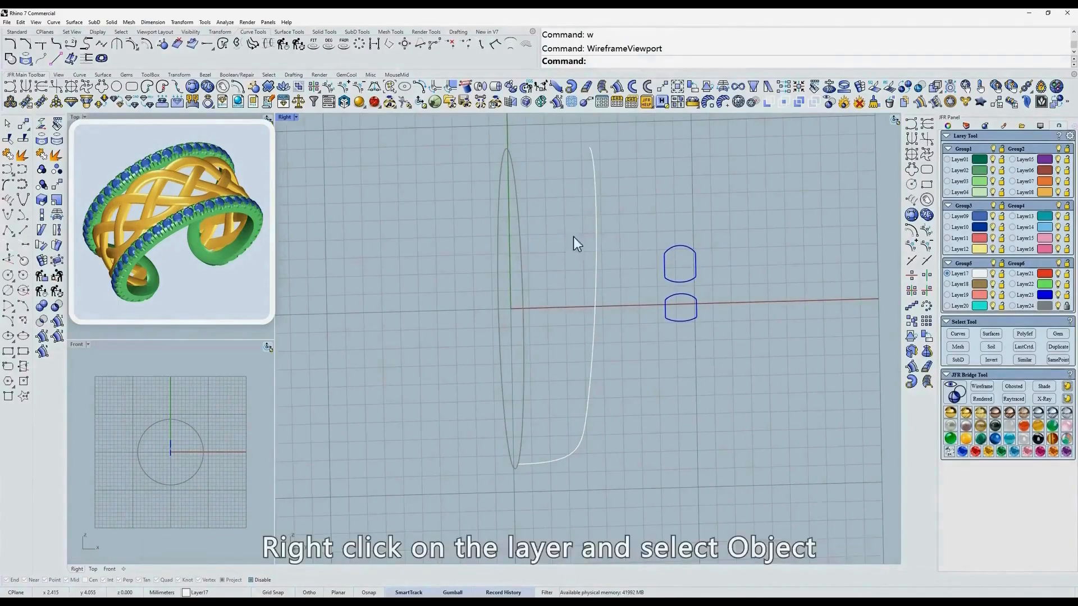
right_click(1026, 306)
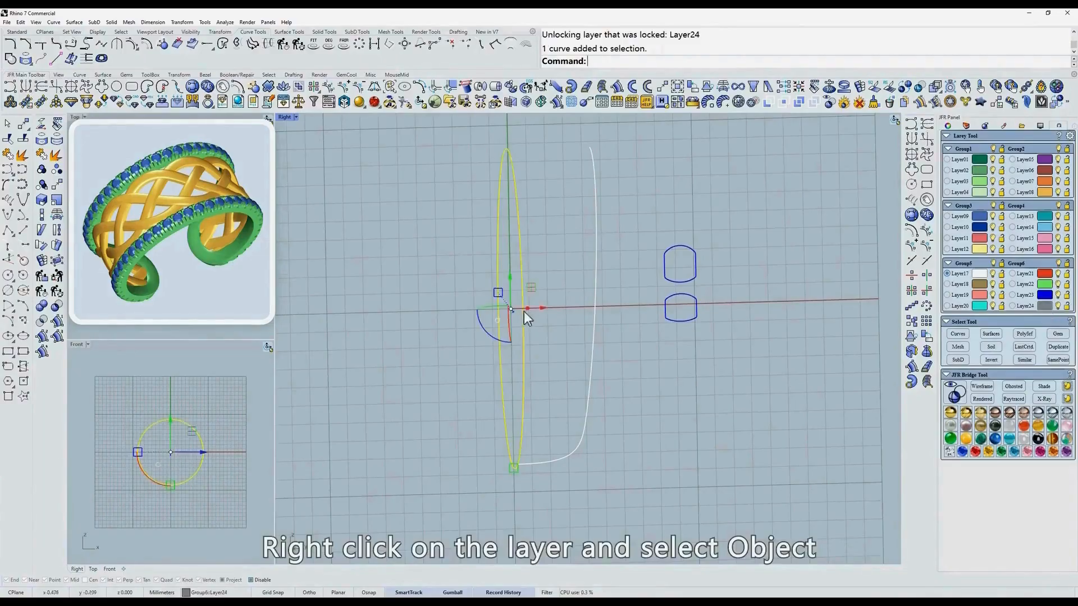
drag(528, 308, 621, 313)
text(S)
key(Return)
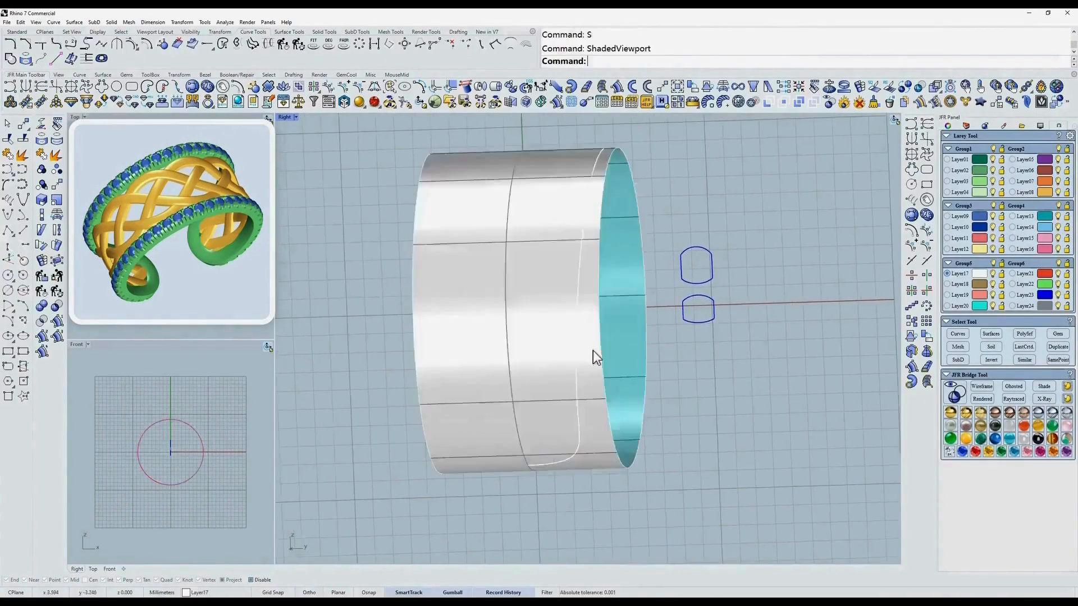
Step: Sweep the rail with Rail Sweep1 and Double Prof., using the thin profile first, the thick one second, fitted to the cylinder
right_drag(572, 223, 612, 224)
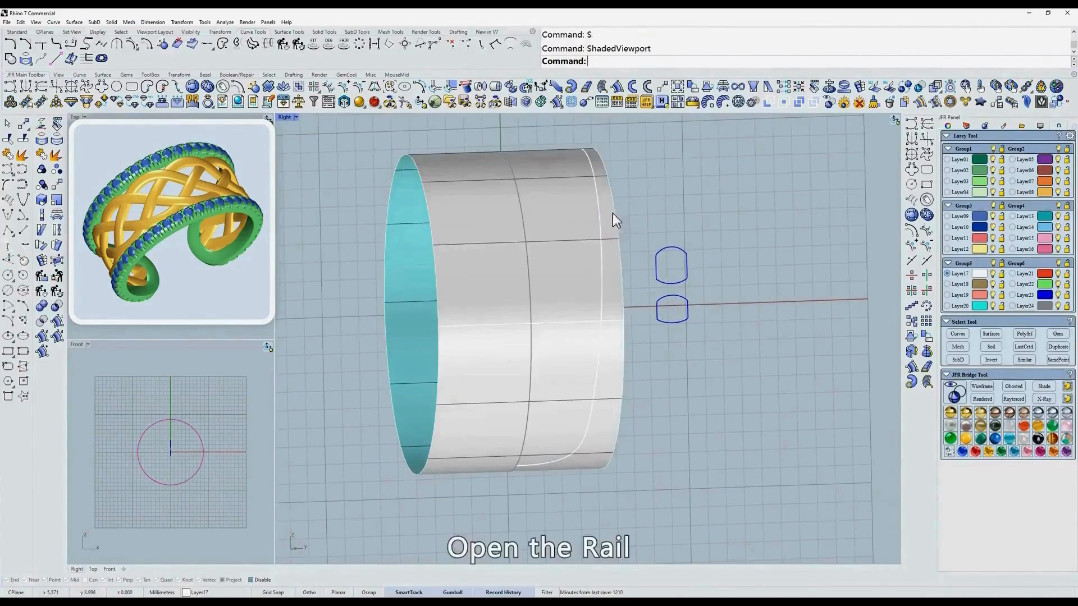
click(617, 87)
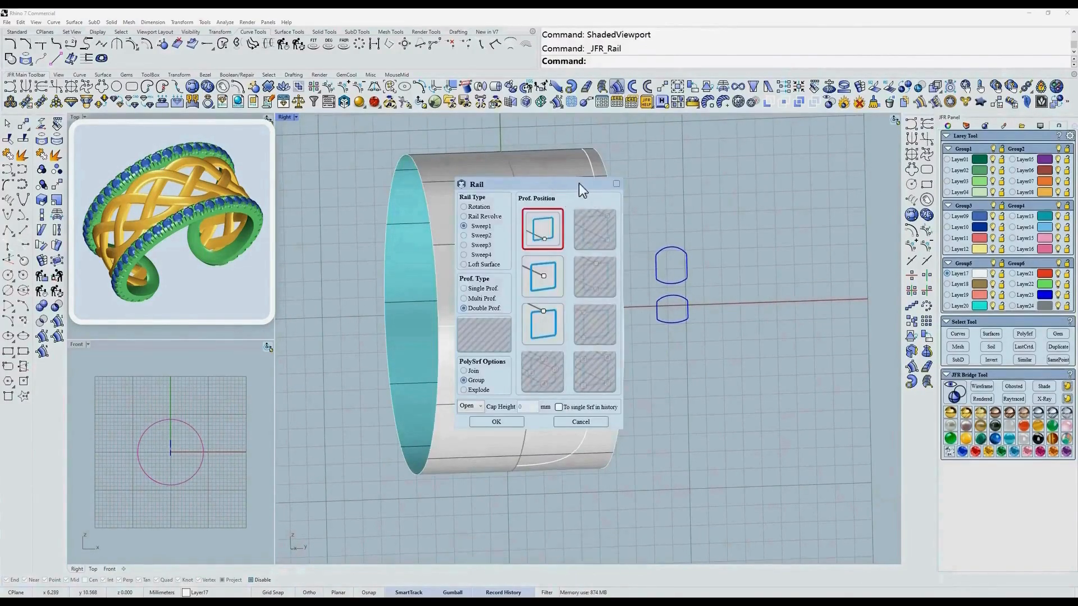
drag(580, 184, 826, 177)
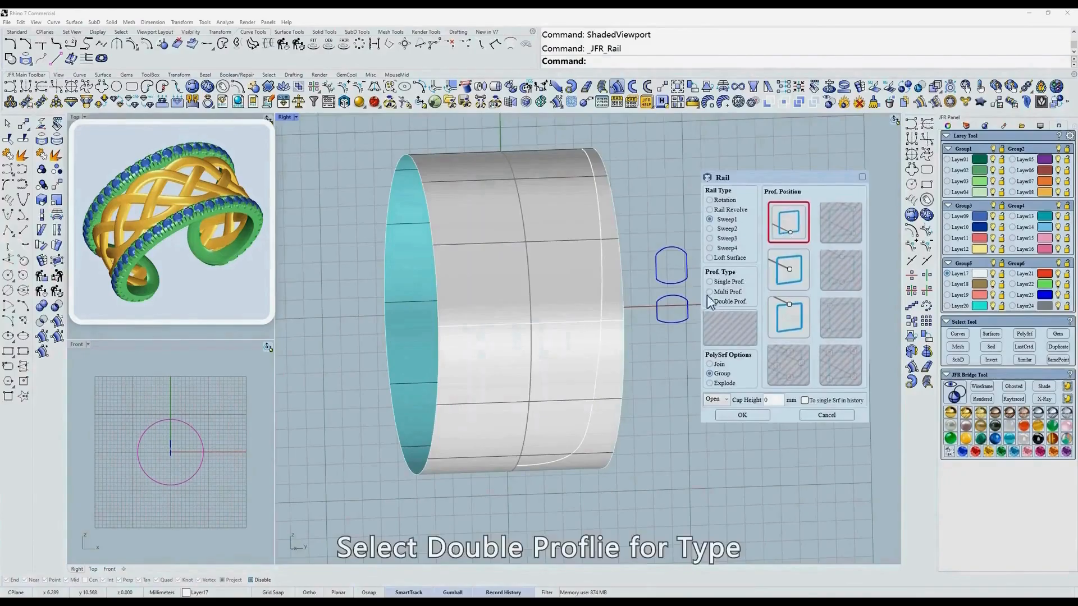
click(745, 416)
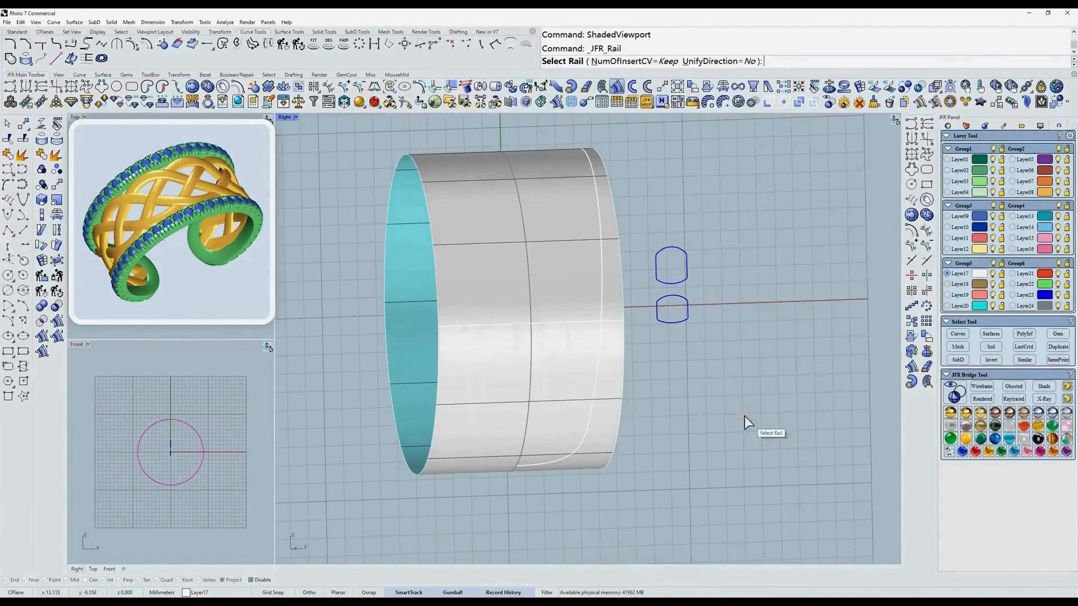
click(601, 252)
key(Return)
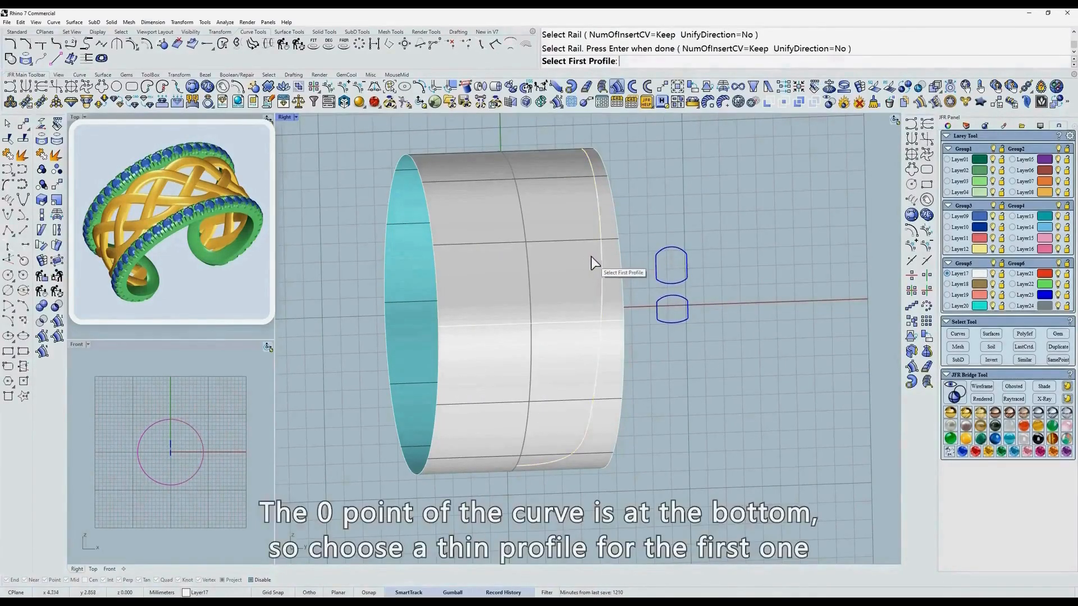
click(667, 301)
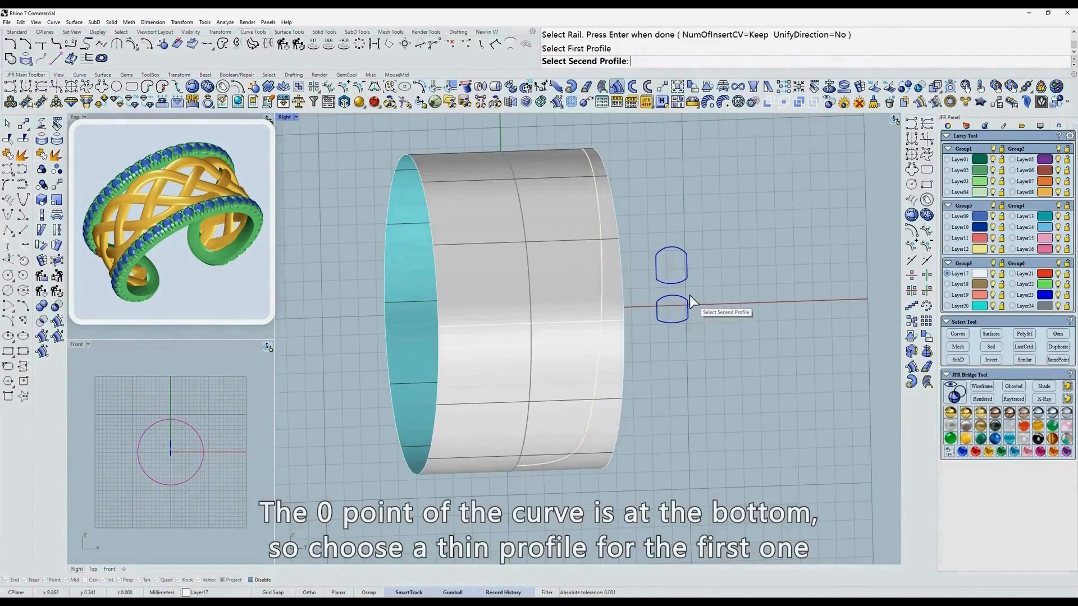
click(666, 269)
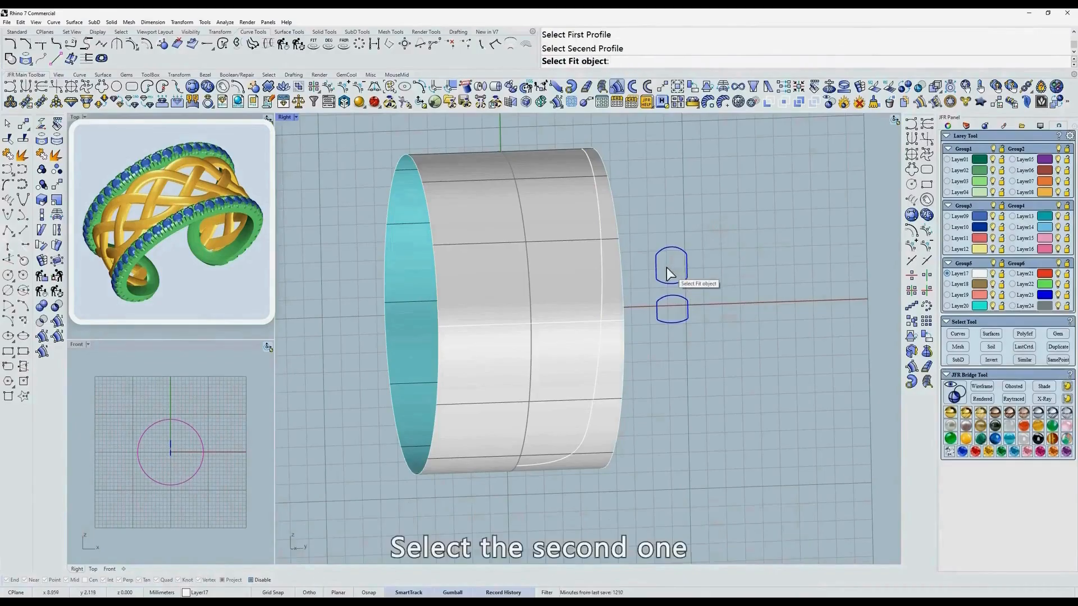
click(511, 255)
right_click(512, 263)
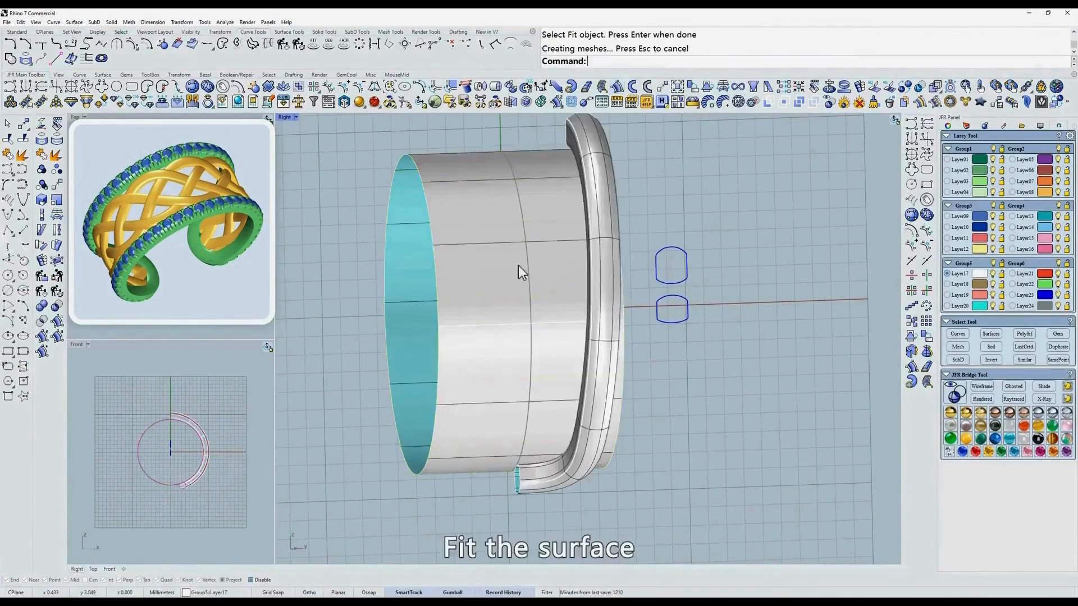
Step: Display the rail curve's numbered control points in wireframe to check which end holds point 0
right_drag(512, 264, 534, 325)
scroll(572, 258, up, 5)
text(w)
key(Return)
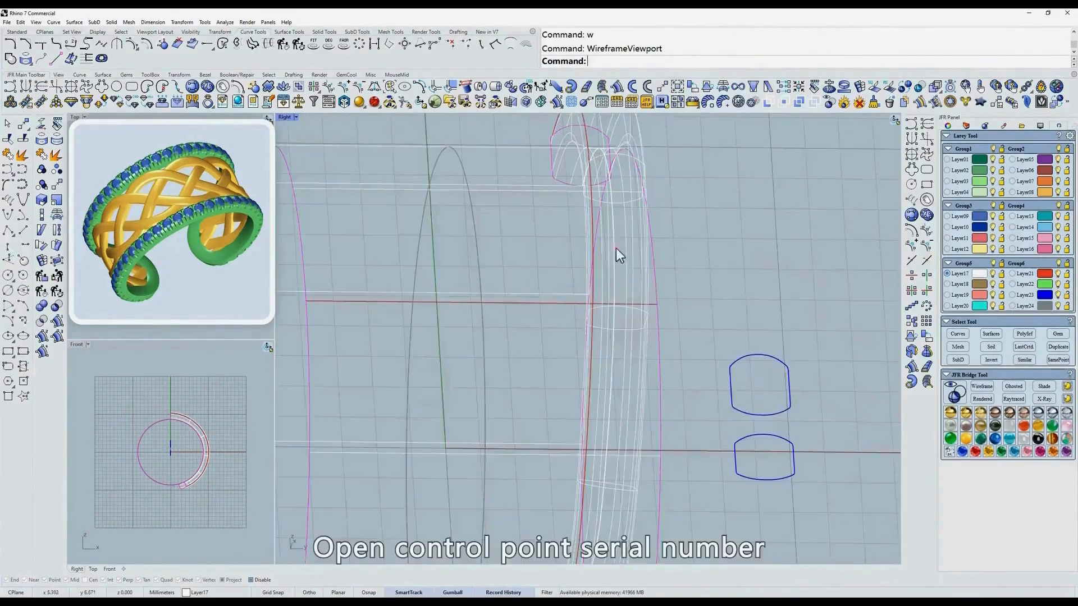
click(616, 249)
scroll(595, 267, down, 6)
right_drag(617, 292, 638, 309)
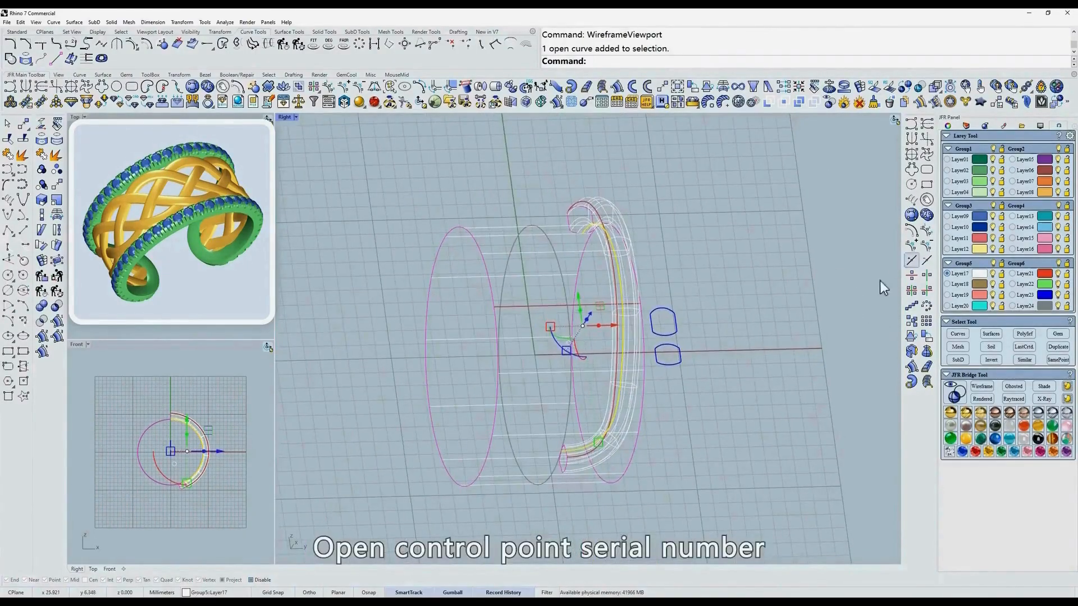
click(924, 247)
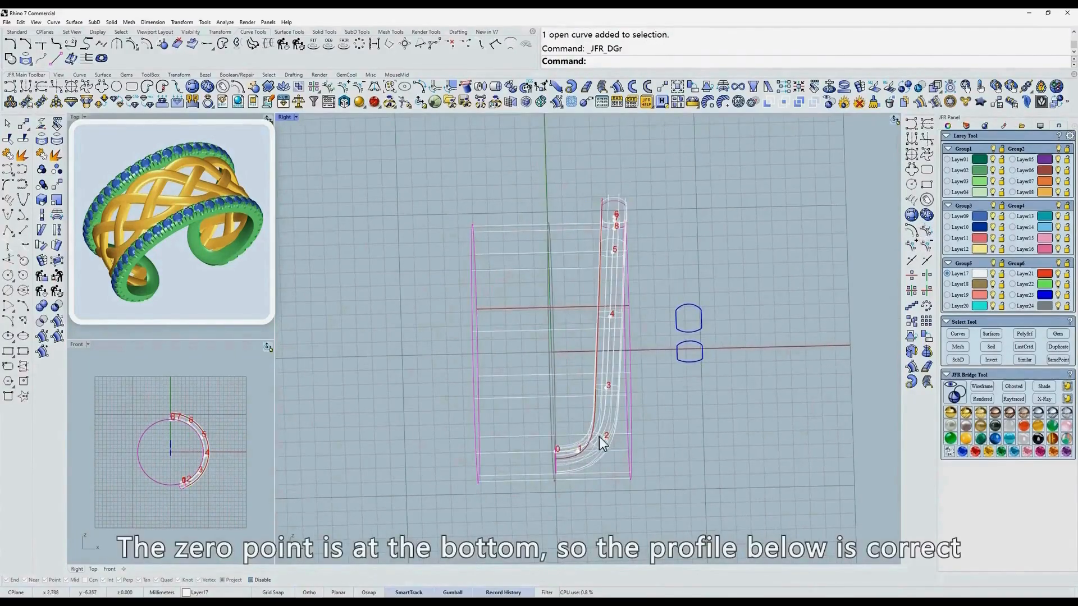
Step: Assign the swept band to Layer02 and mirror a copy of it across the vertical axis
text(s)
key(Return)
text(r)
key(Return)
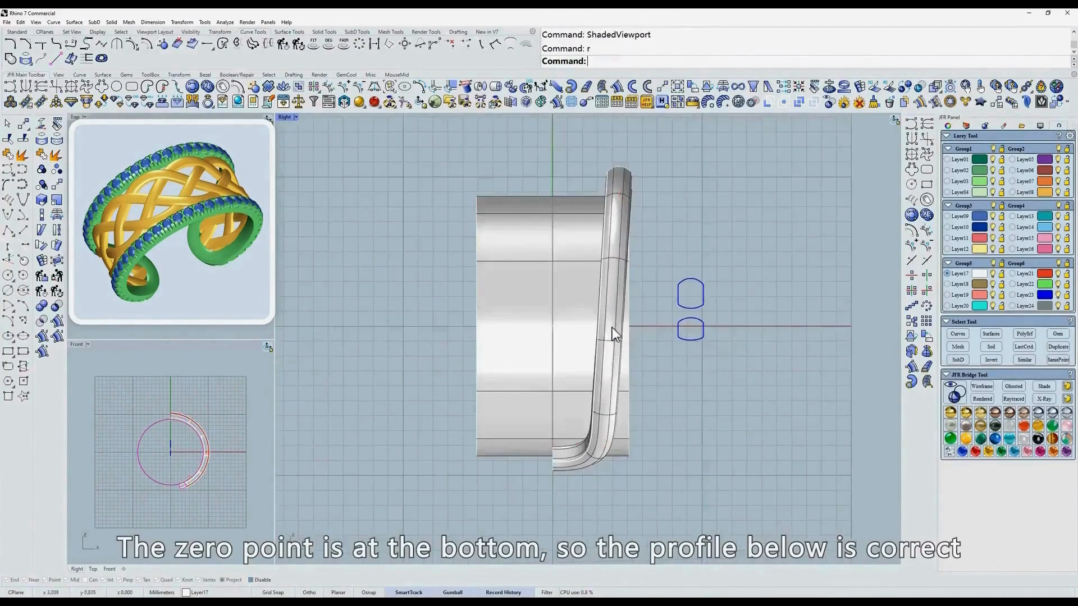
click(606, 285)
click(972, 171)
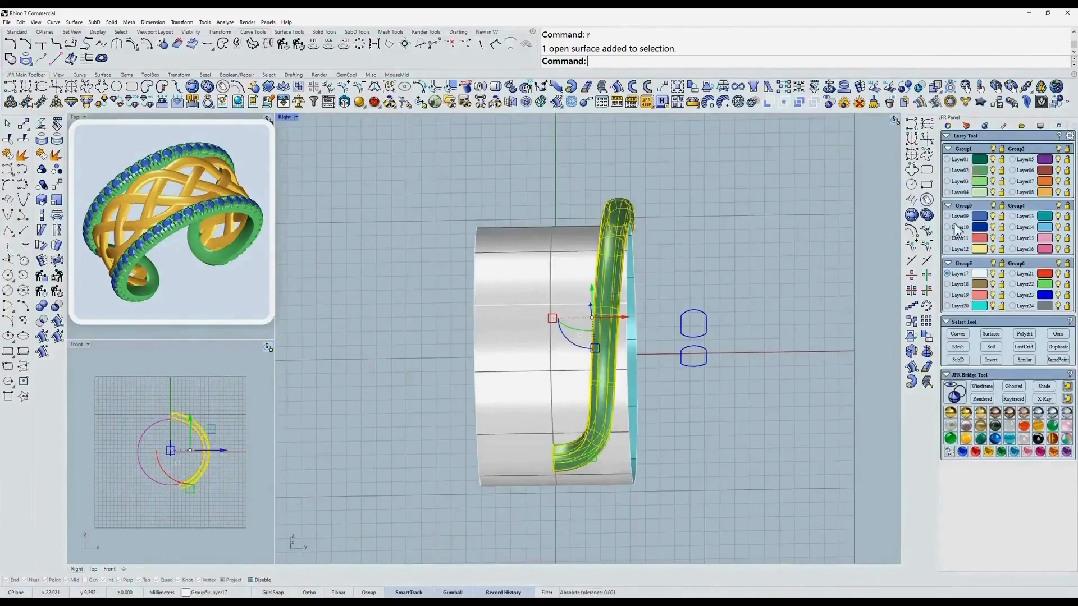
click(925, 276)
key(Escape)
scroll(592, 409, up, 4)
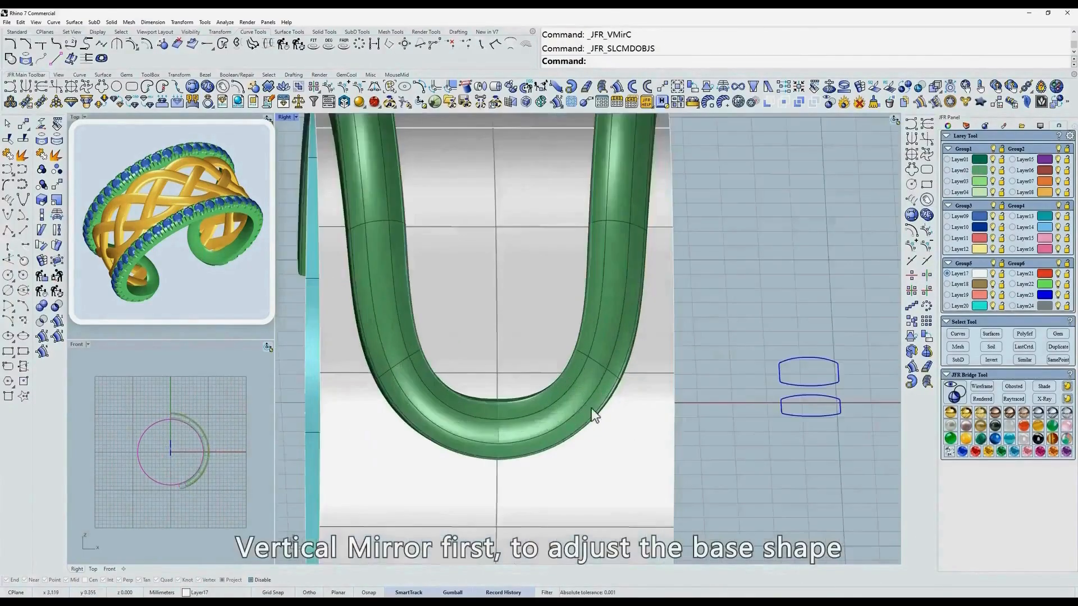
Step: Show the rail curve's control points in wireframe and move point 1 slightly outward to widen the rounded base
text(w)
key(Return)
scroll(552, 408, up, 4)
click(554, 419)
text(z)
key(Return)
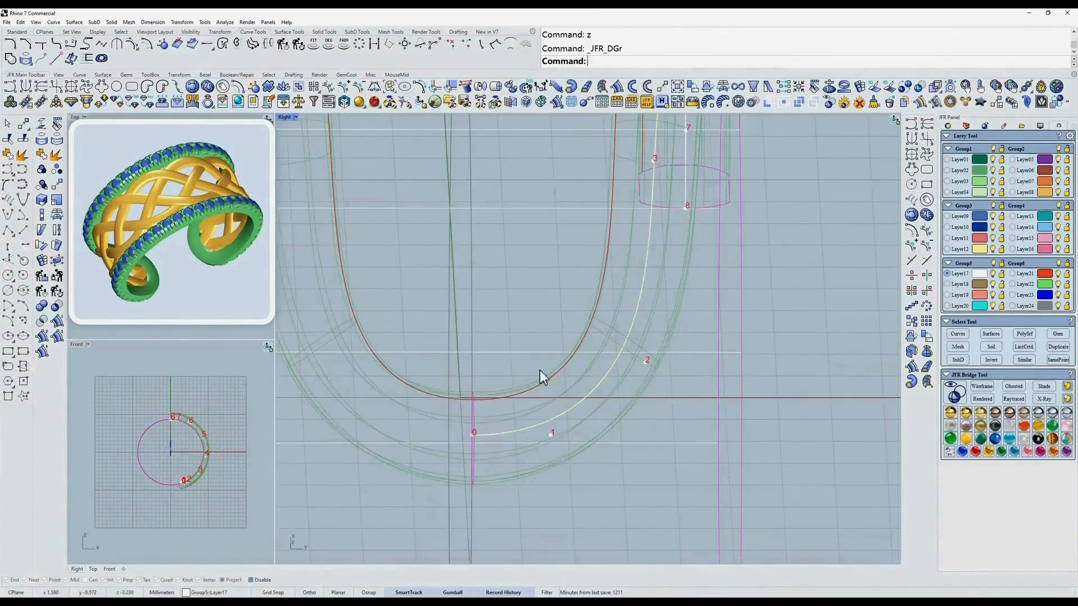
drag(514, 315, 588, 450)
key(x)
key(Return)
click(588, 444)
click(599, 437)
Step: Move the rail curve's control point 2 slightly outward to adjust the base bend, and inspect the band shaded
text(w)
key(Return)
drag(541, 281, 686, 375)
key(x)
key(Return)
click(687, 374)
click(693, 374)
scroll(663, 381, down, 4)
text(w)
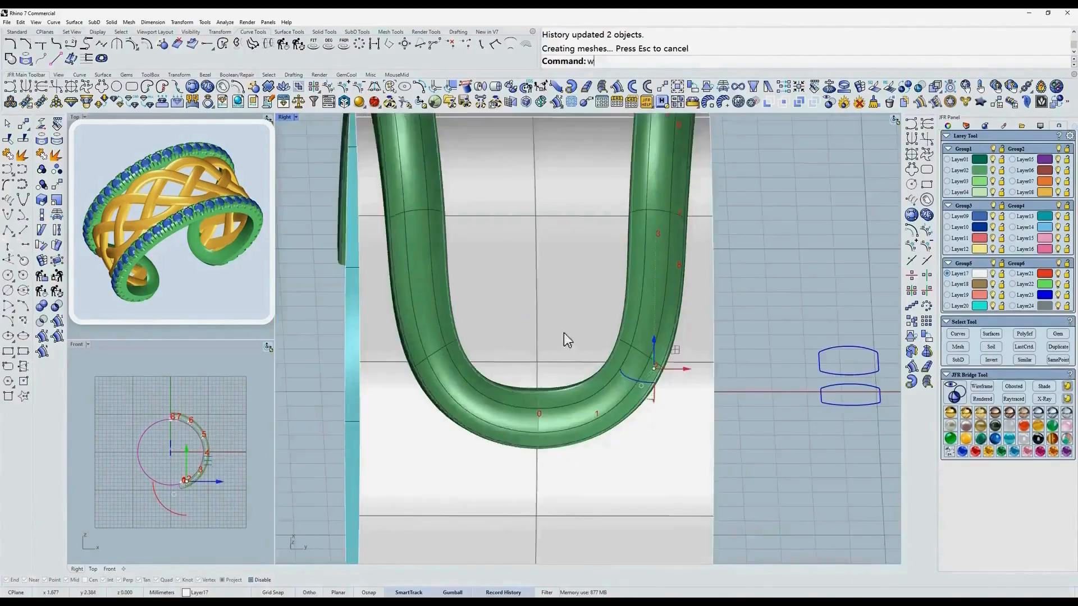
Step: Move the rail curve's control point 1 slightly outward sideways to even out the corner of the rounded base
key(Return)
drag(568, 331, 598, 454)
text(s)
key(Return)
text(x)
key(Return)
click(621, 452)
click(629, 451)
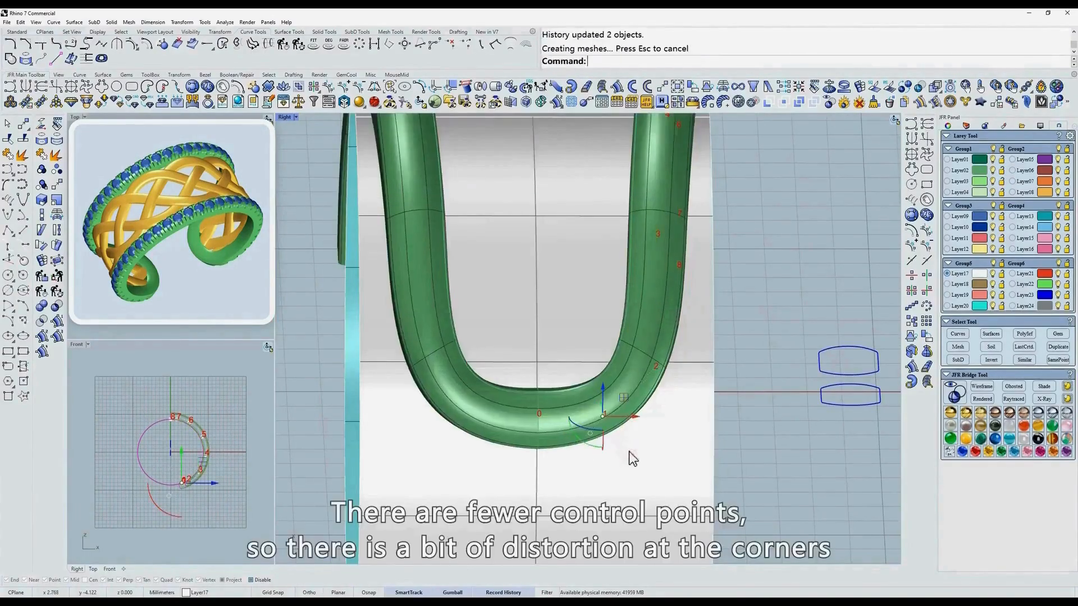
right_click(642, 443)
click(642, 444)
click(640, 444)
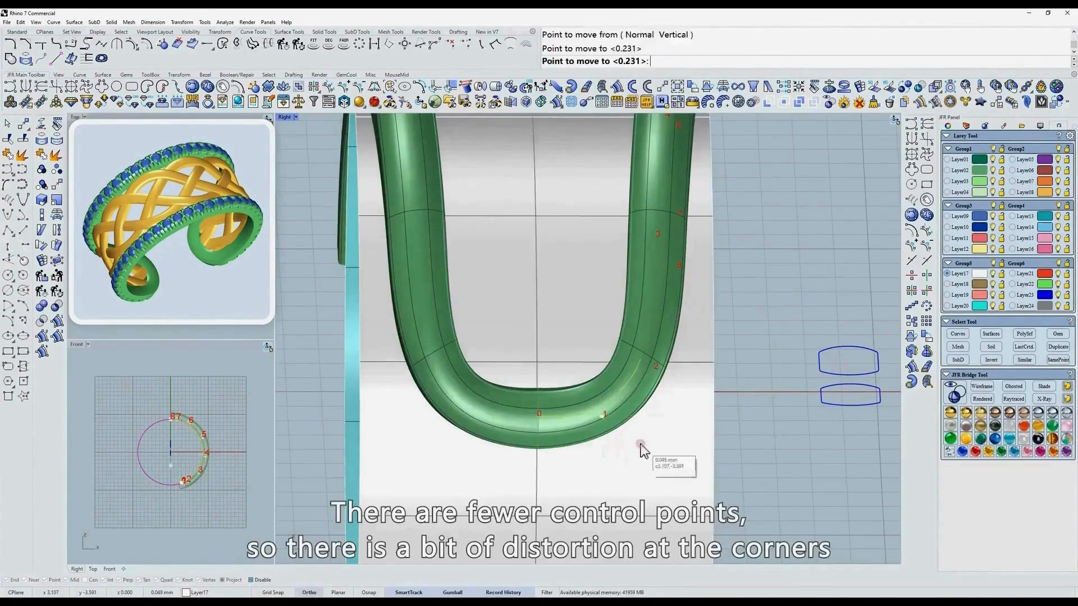
Step: Show the half band's surface control points and move the outer ones at the base corner slightly outward to even the width
click(629, 356)
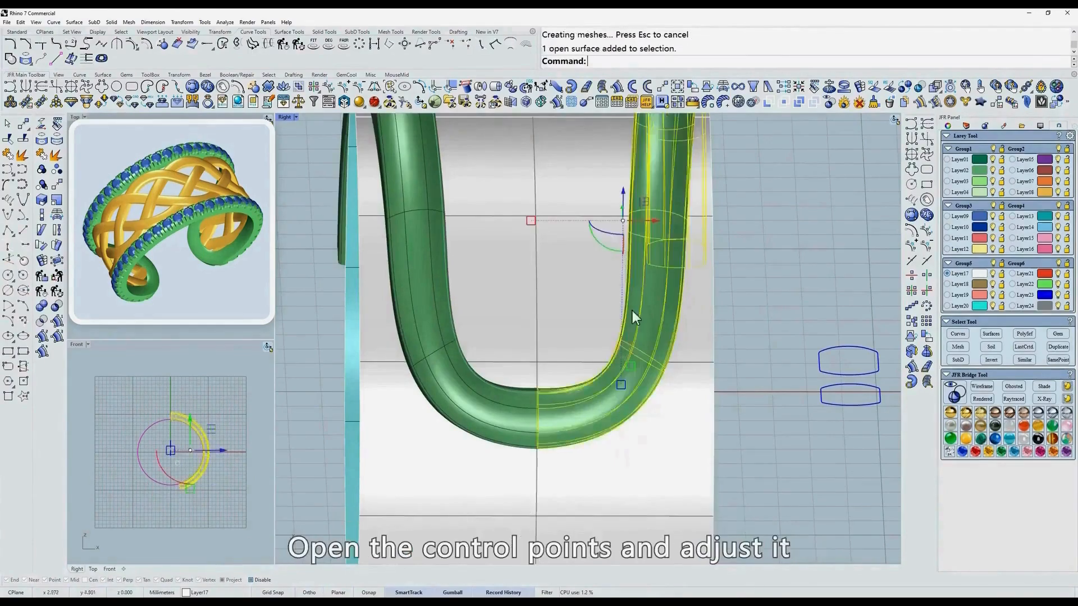
text(w)
key(Return)
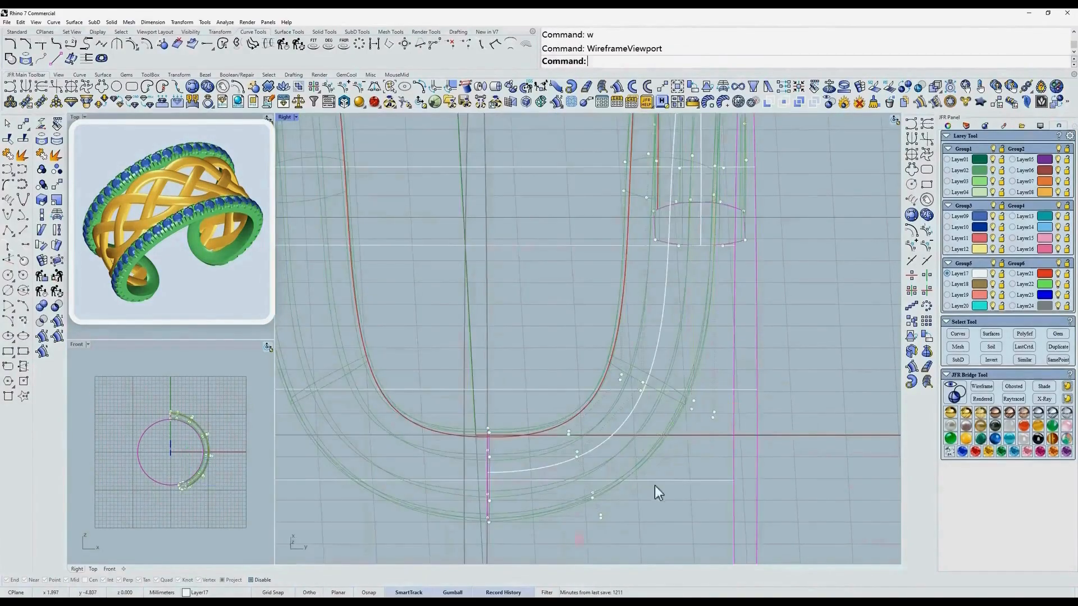
drag(579, 540, 655, 487)
right_drag(625, 442, 622, 382)
text(s)
key(Return)
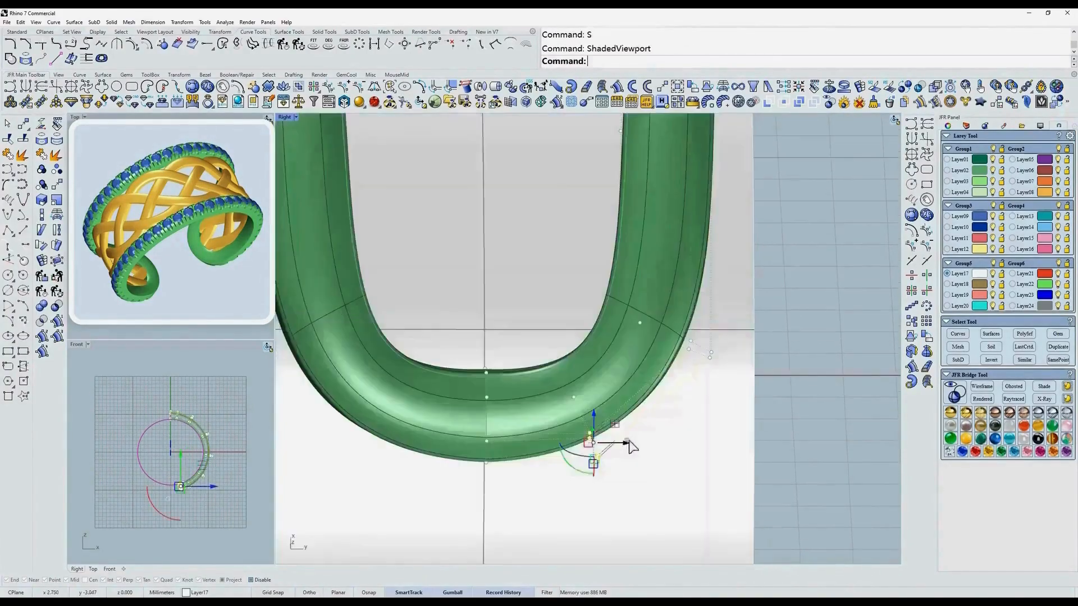
drag(629, 442, 639, 441)
scroll(668, 295, down, 3)
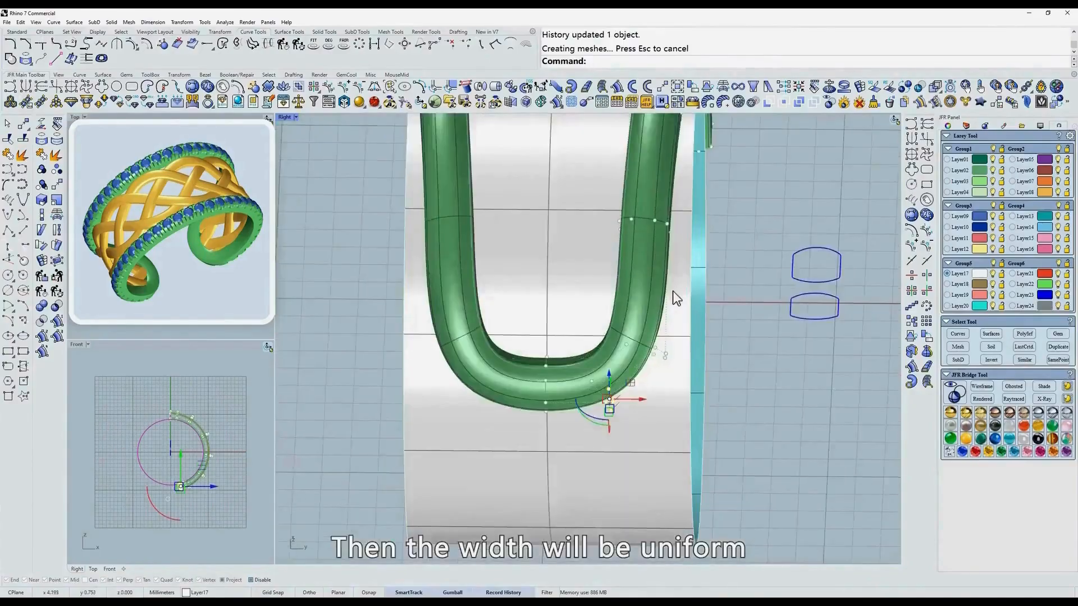
scroll(672, 290, up, 2)
text(w)
key(Return)
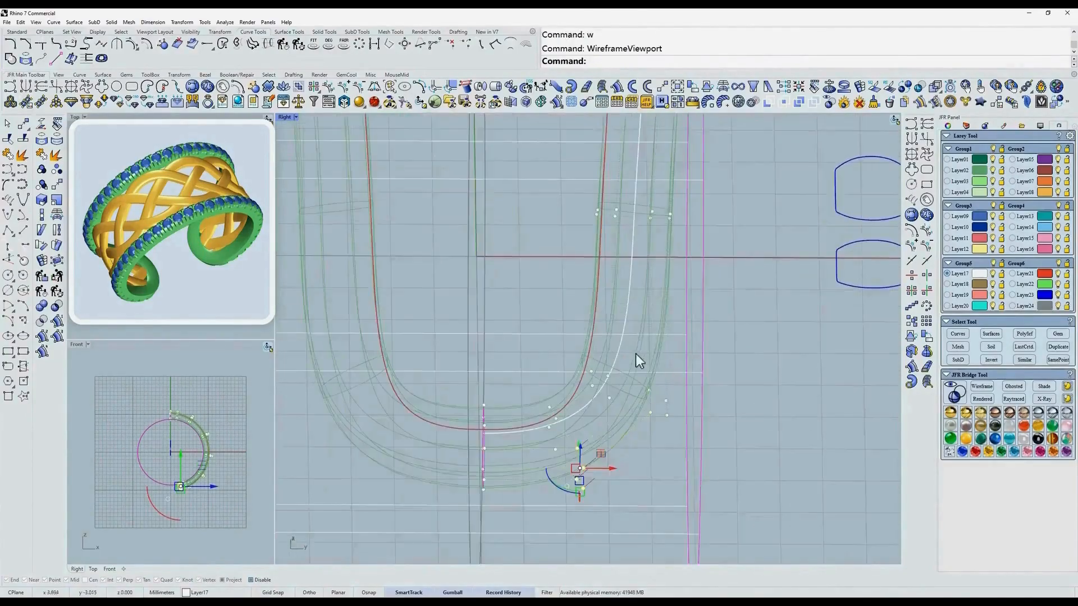
text(s)
key(Return)
Step: Delete the other, unadjusted mirrored half of the band
scroll(636, 354, down, 3)
click(510, 244)
text(t)
key(Return)
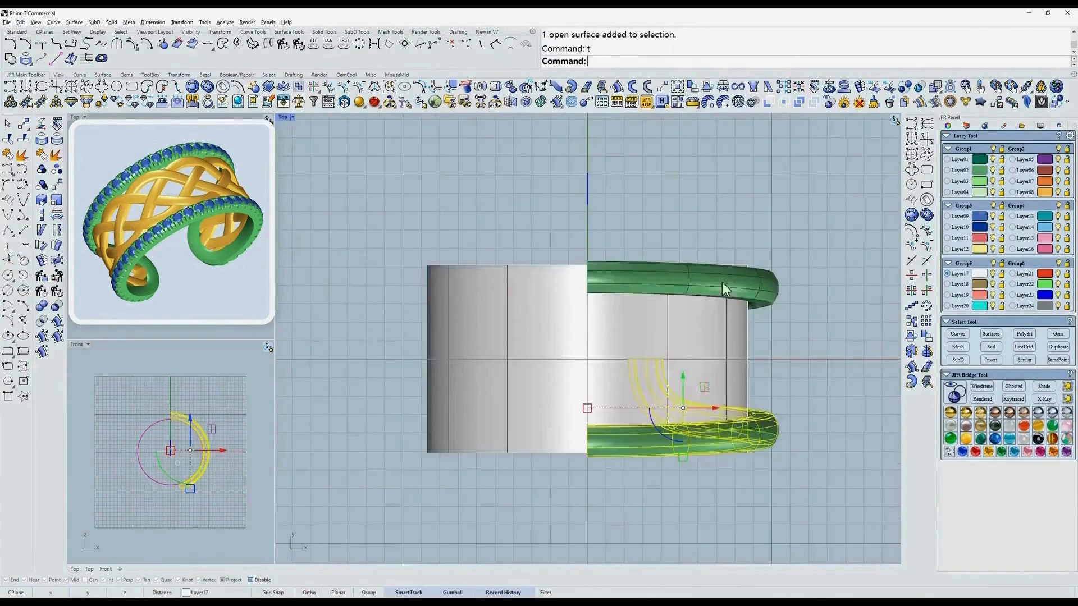
key(Delete)
Step: Show the remaining half band's surface control points and nudge the row just before the base bend slightly outward
ctrl+shift+right_drag(640, 281, 571, 288)
click(571, 292)
text(z)
scroll(573, 286, up, 6)
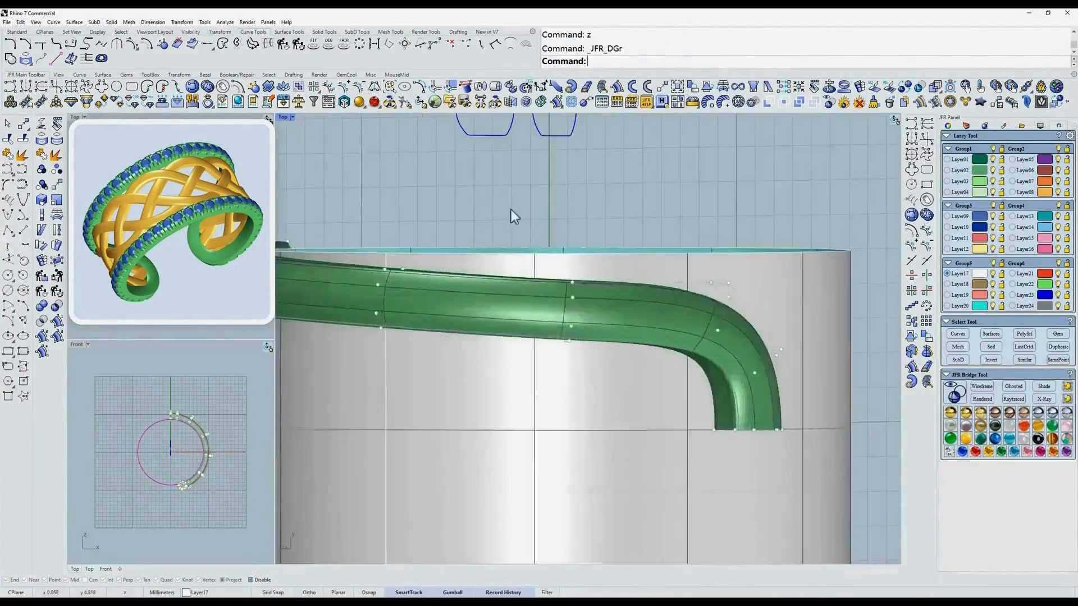
text(w)
drag(596, 362, 541, 275)
text(s)
ctrl+shift+right_drag(542, 280, 575, 284)
scroll(575, 284, up, 4)
drag(570, 299, 569, 293)
Step: Move the surface control points midway along the band's side slightly outward and hide the points
scroll(563, 298, down, 4)
right_drag(564, 314, 734, 314)
drag(501, 221, 637, 336)
scroll(573, 286, up, 4)
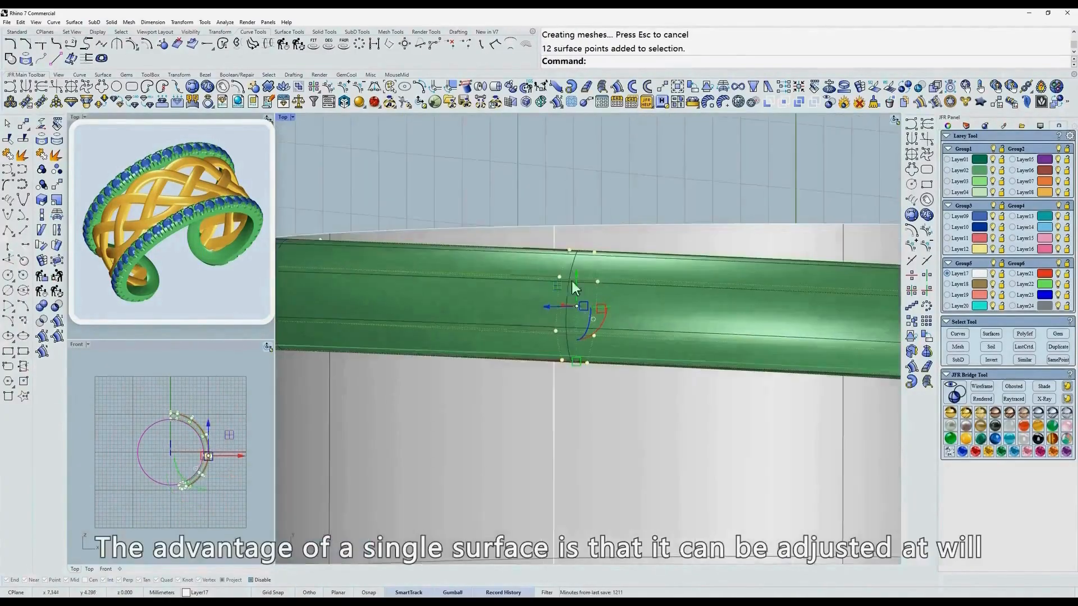
drag(579, 276, 578, 272)
scroll(587, 279, down, 5)
key(Escape)
key(Escape)
text(t)
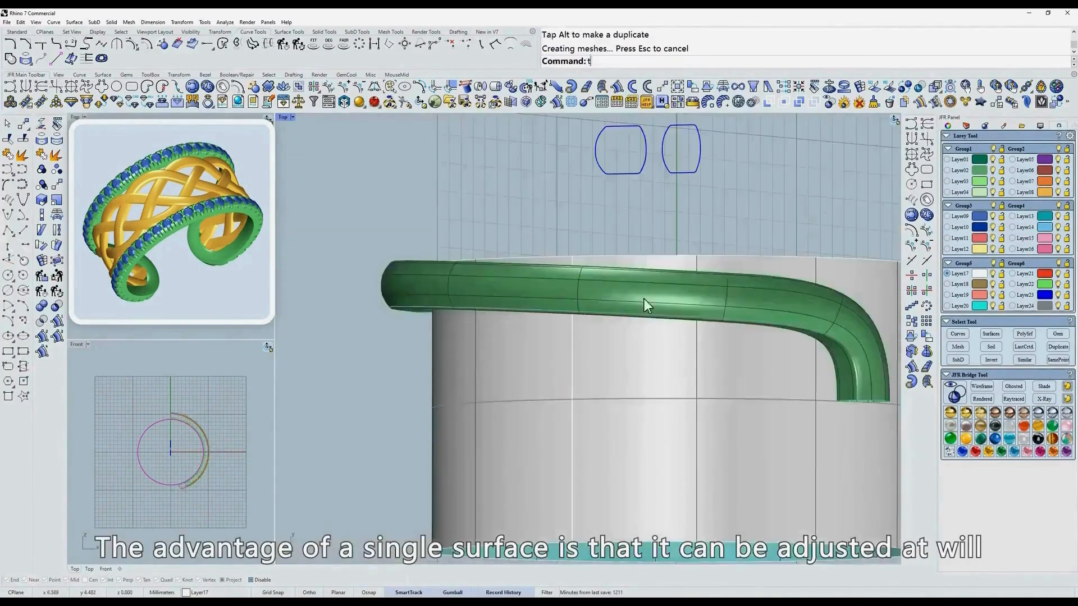
Step: Mirror the adjusted half band in both directions to complete the outer frame
click(662, 288)
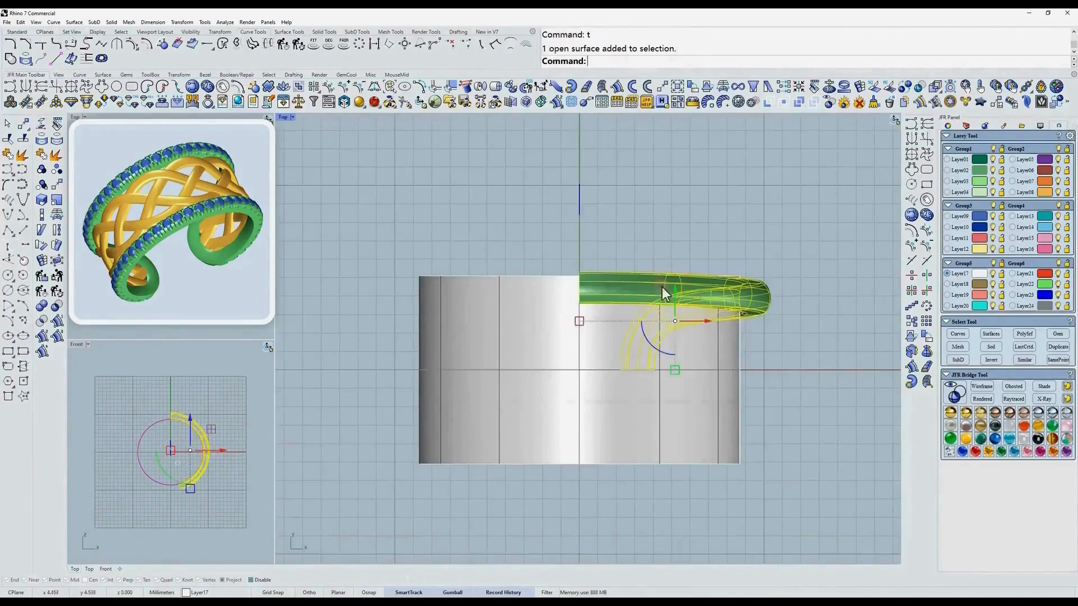
click(910, 291)
right_drag(876, 287, 782, 322)
Step: In Front view, move the outer surface control points beside the frame's top centre horizontally by about 0.08 mm
text(f)
scroll(723, 271, up, 6)
text(w)
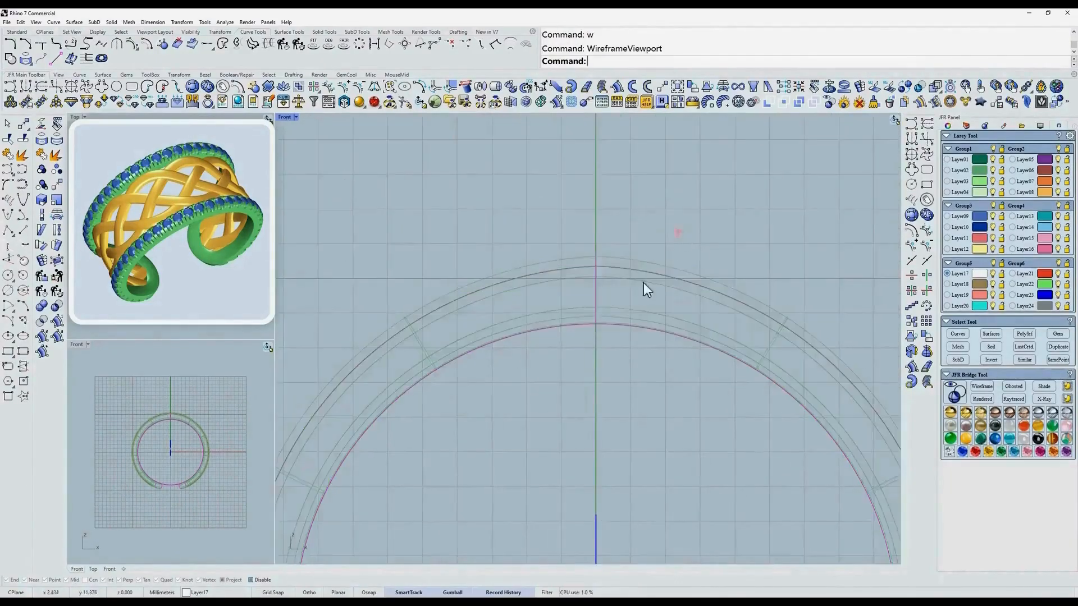
click(643, 282)
text(z)
scroll(639, 251, up, 4)
drag(624, 253, 745, 332)
text(s m)
click(687, 337)
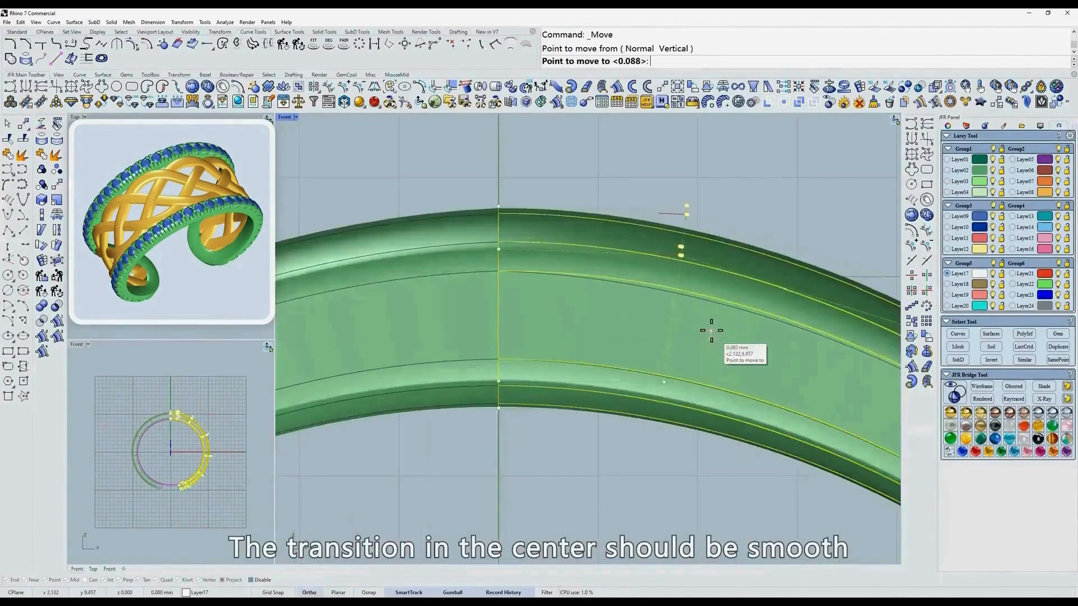
click(712, 330)
Step: Move the next group of outer surface control points along the arc slightly sideways, hide the points and inspect the frame
right_drag(764, 288, 583, 237)
drag(626, 215, 747, 321)
key(space)
click(738, 299)
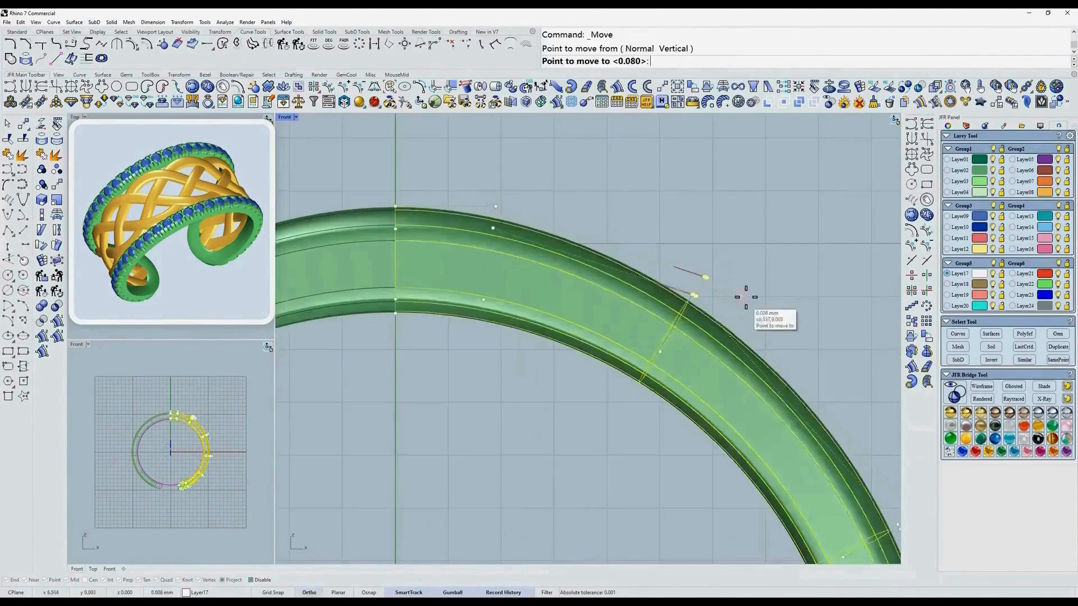
click(747, 299)
text(x)
click(745, 297)
click(745, 294)
scroll(746, 294, down, 3)
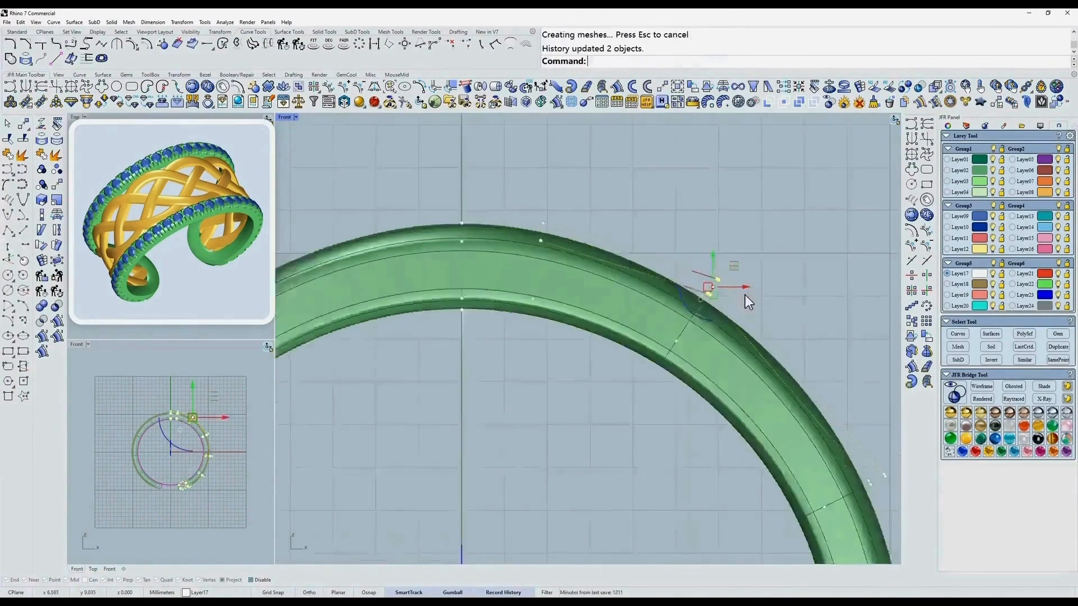
key(Escape)
key(Escape)
scroll(740, 286, down, 3)
ctrl+shift+right_drag(760, 325, 640, 335)
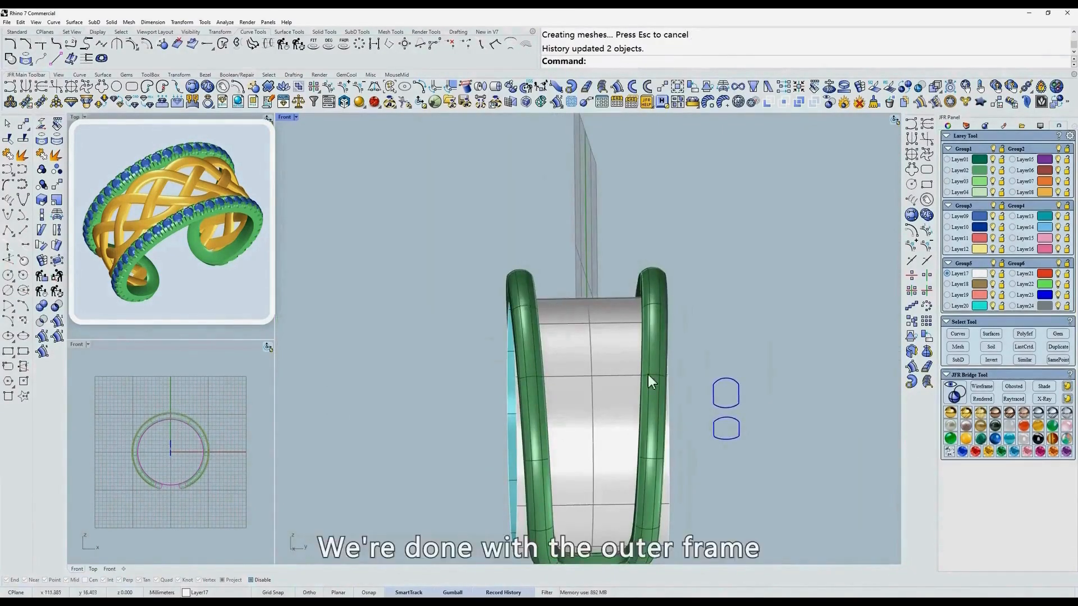
right_drag(609, 361, 602, 276)
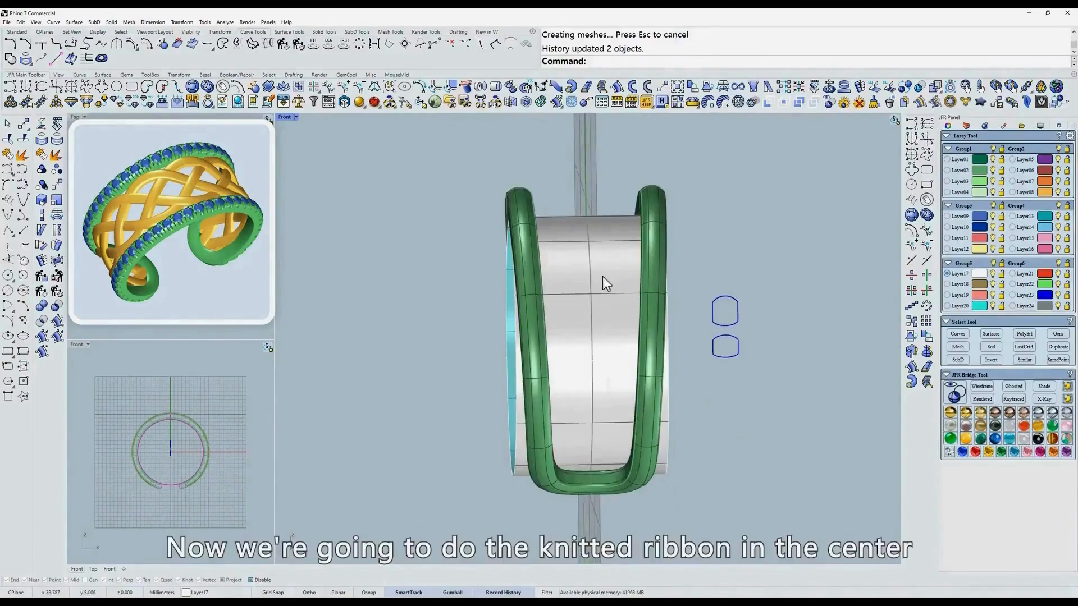
Step: In Right view wireframe, duplicate the half rail curve a short distance inward
text(w)
key(Return)
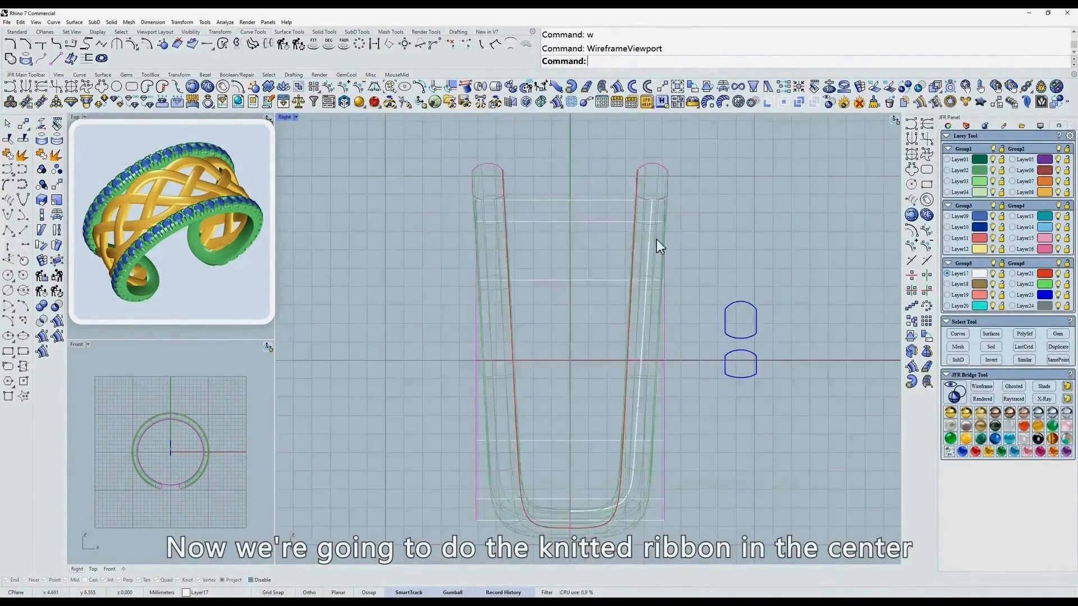
click(642, 214)
scroll(642, 242, down, 6)
ctrl+shift+right_drag(632, 376, 642, 326)
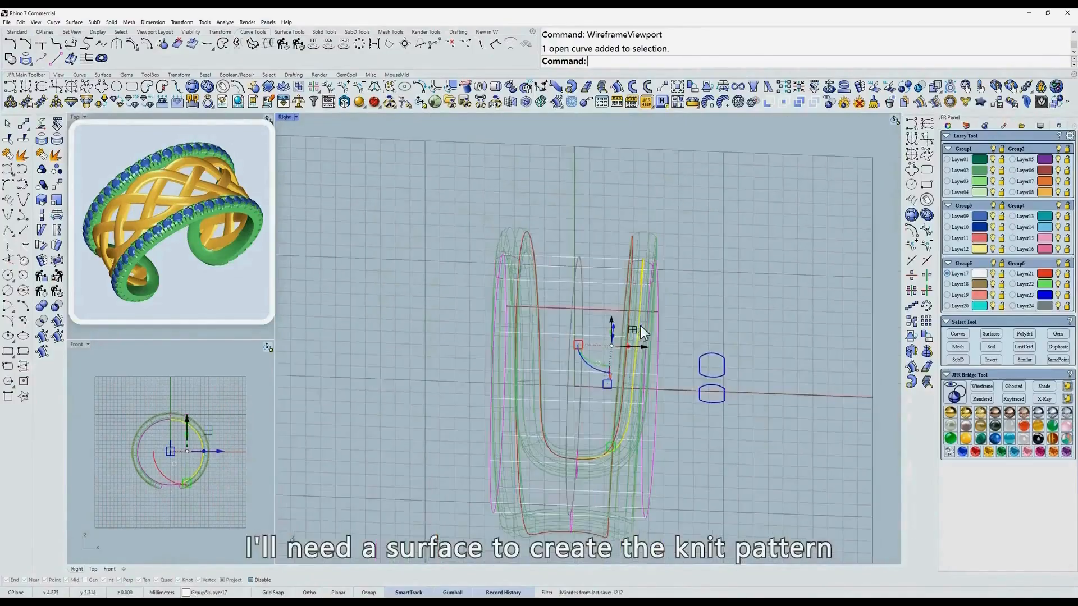
text(r)
key(Return)
scroll(614, 344, up, 5)
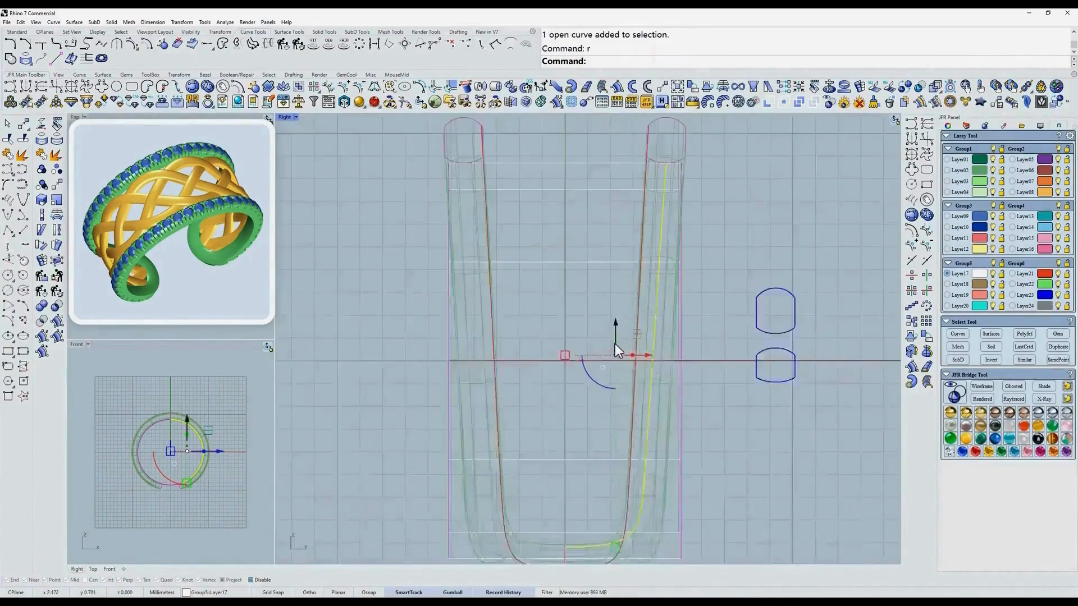
alt+drag(648, 360, 641, 359)
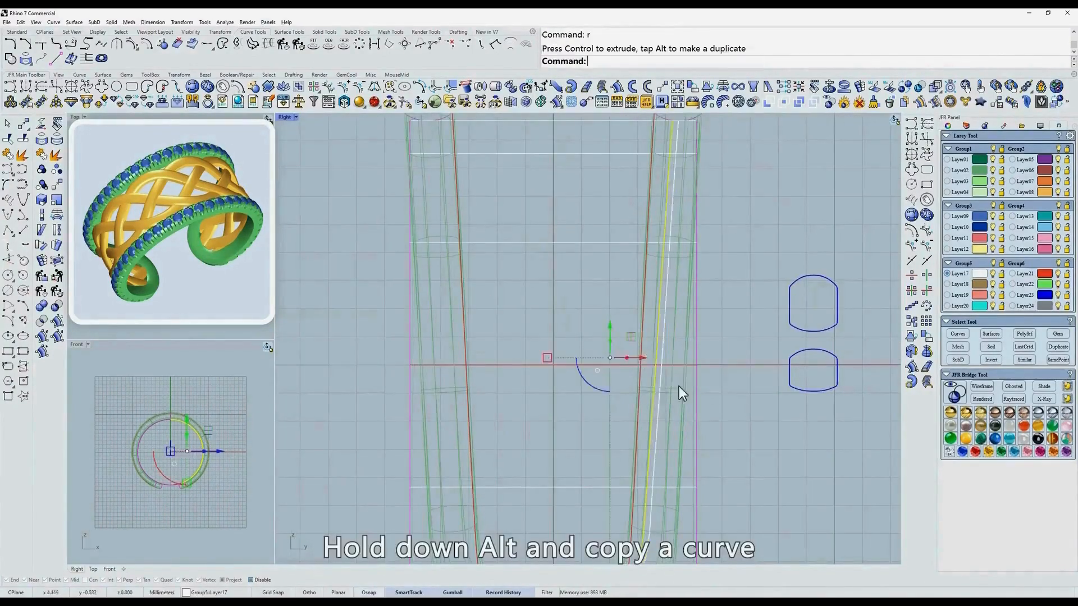
scroll(624, 327, down, 2)
right_drag(624, 327, 639, 285)
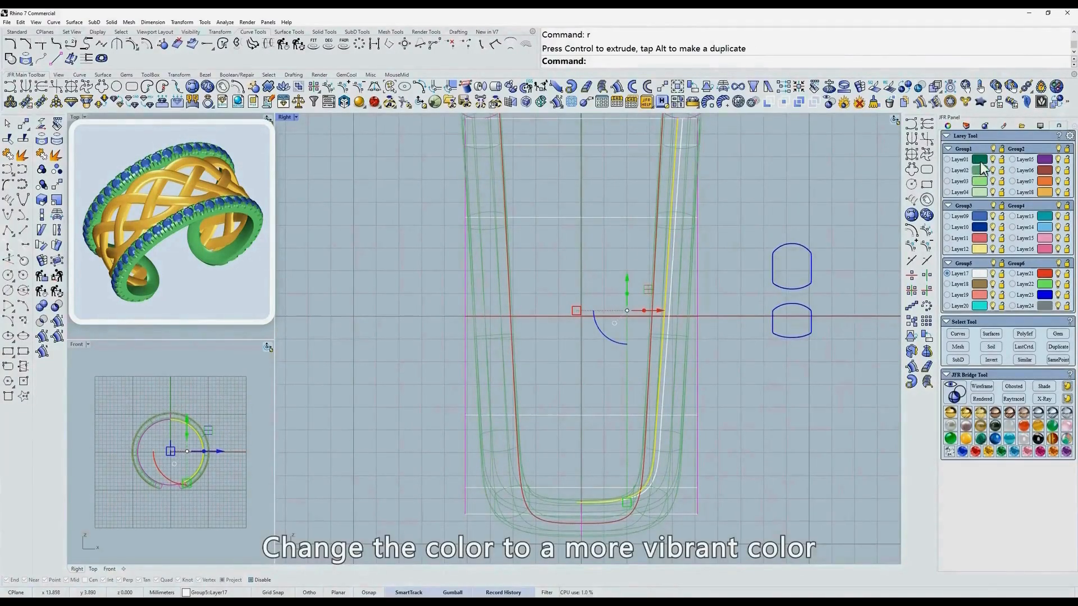
Step: Assign the duplicated rail curve to Layer11 to give it a more vivid colour
key(Escape)
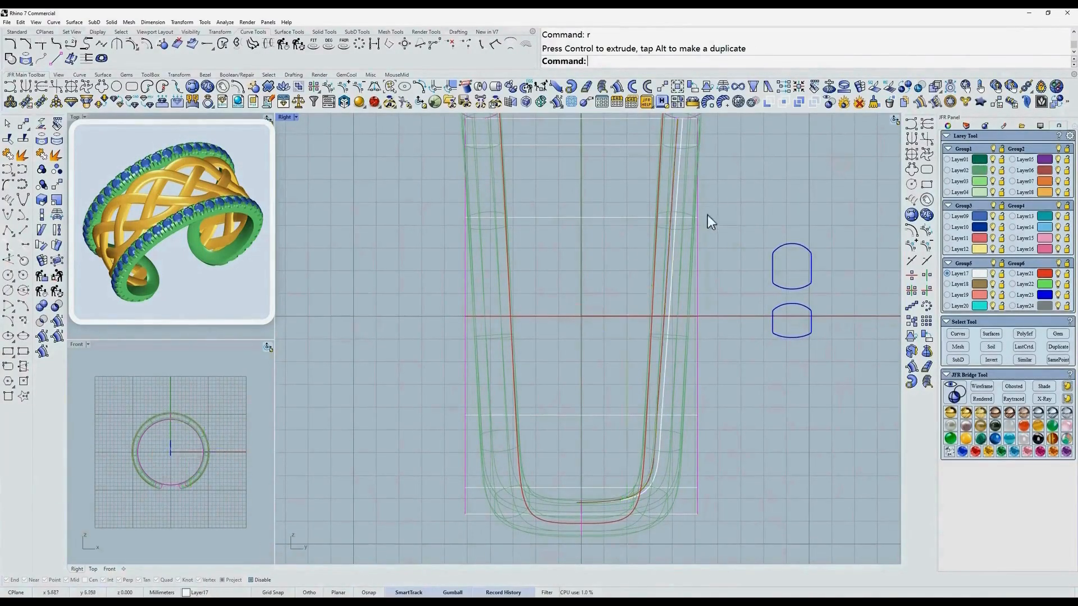
click(670, 231)
click(670, 231)
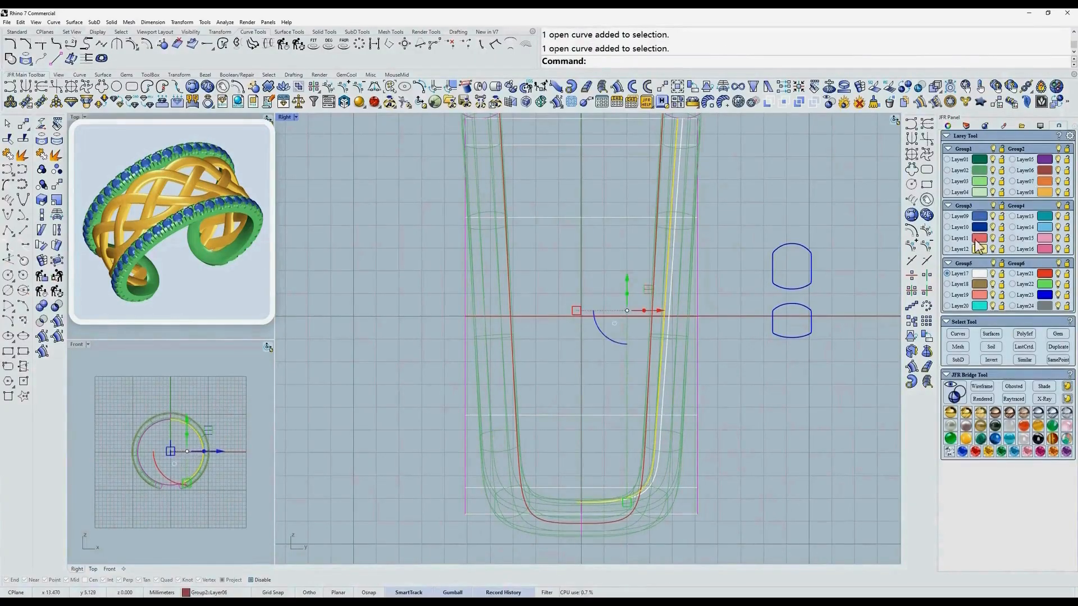
key(Escape)
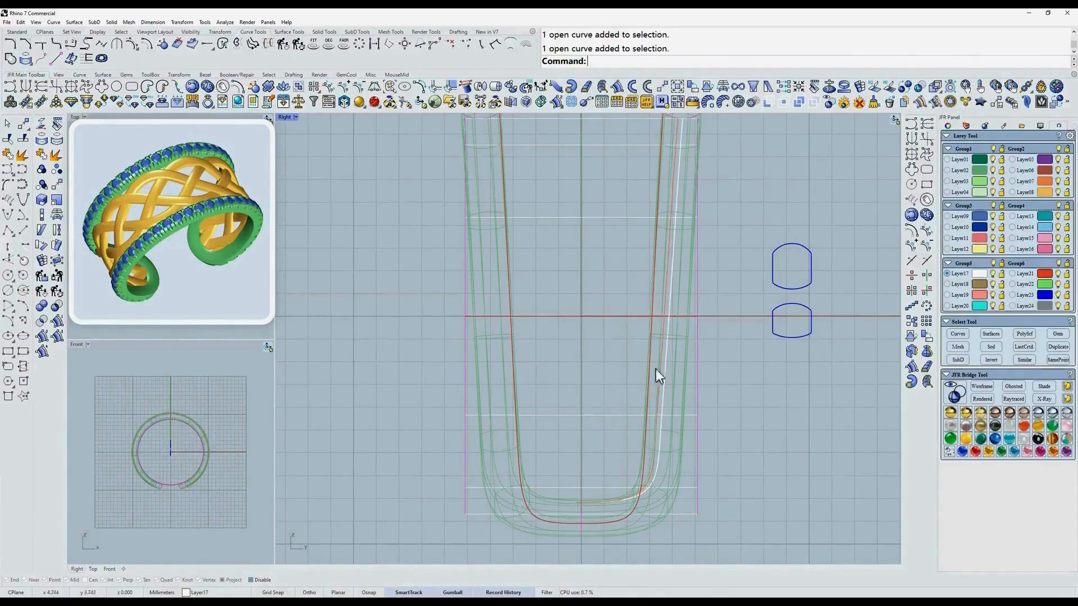
click(656, 433)
click(625, 474)
Step: Show the duplicated curve's numbered control points and delete point 0 at the base centre
ctrl+shift+right_drag(624, 473, 631, 387)
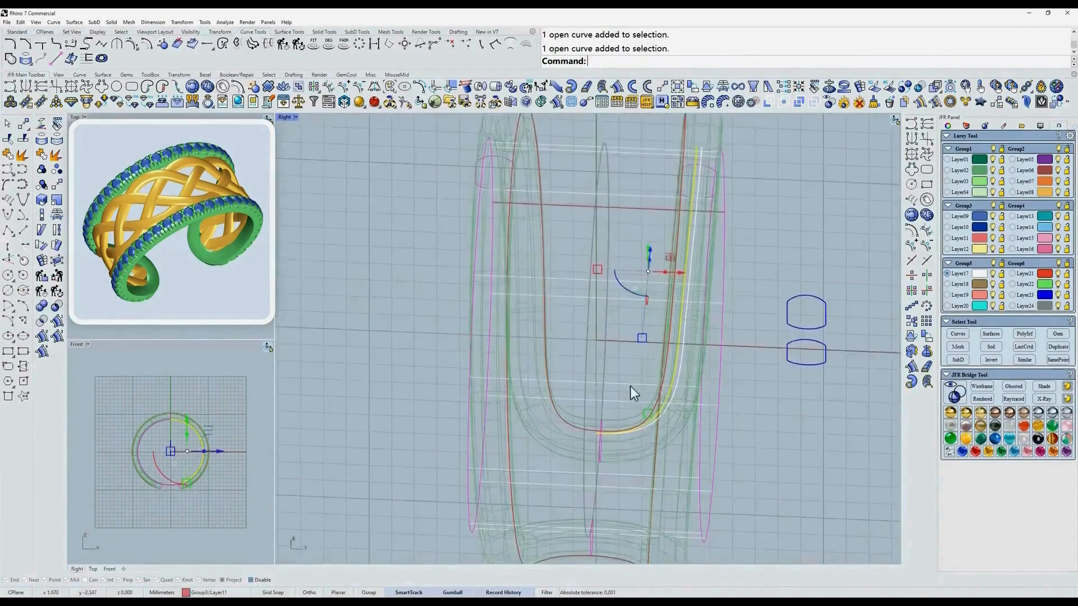
text(z)
key(Return)
click(597, 440)
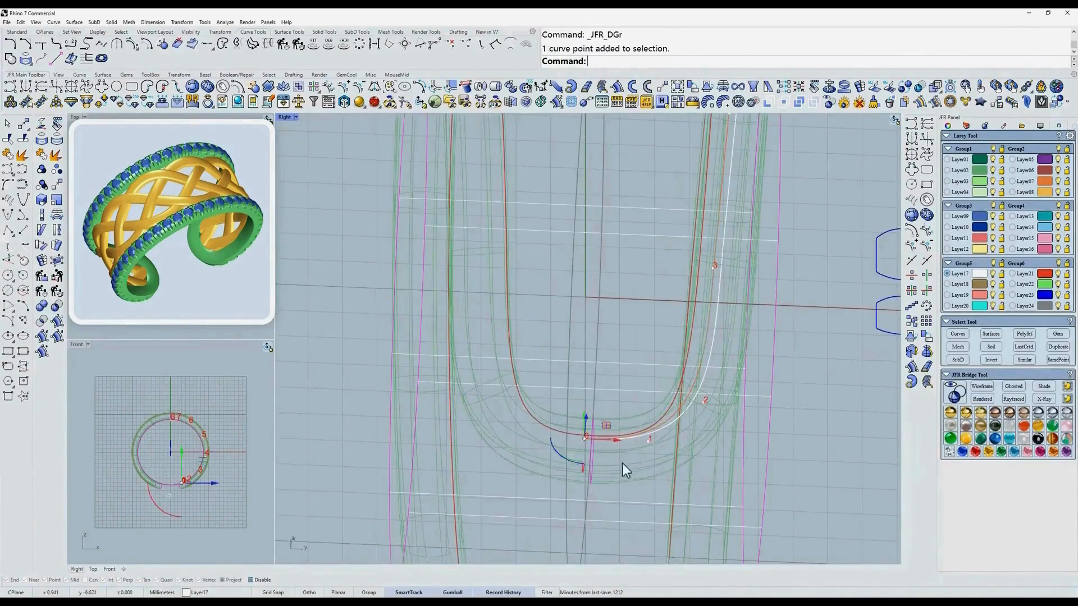
key(Delete)
Step: Reposition the shortened curve's new end point sideways in Right view, check it in Front view and hide the points
drag(648, 413, 661, 456)
text(r)
key(Return)
right_drag(661, 456, 572, 284)
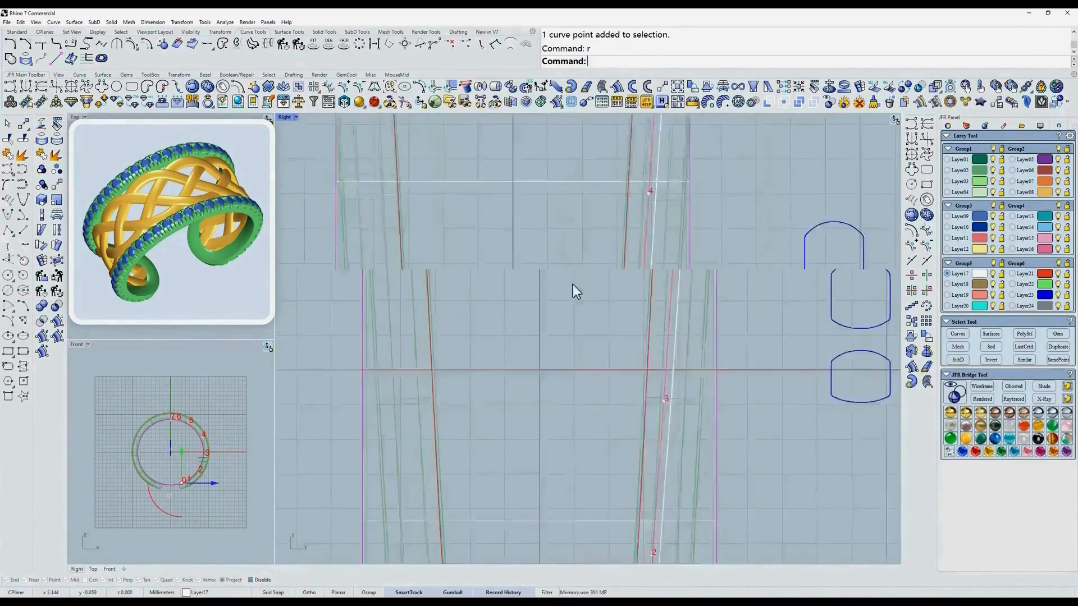
scroll(573, 284, down, 3)
scroll(615, 437, up, 4)
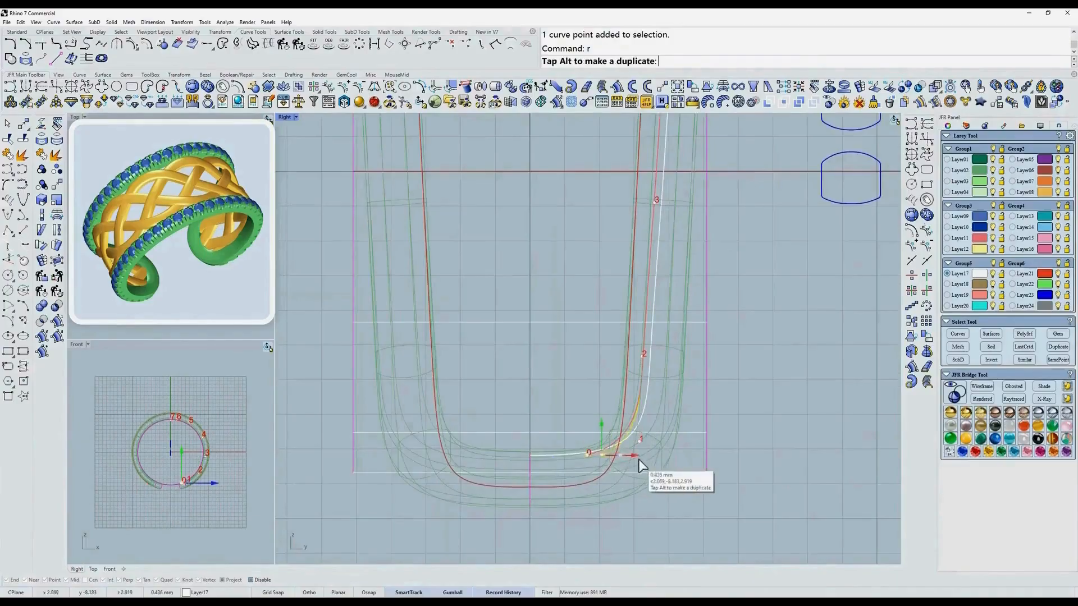
text(f)
key(Return)
right_drag(635, 467, 655, 371)
scroll(651, 427, up, 4)
text(m)
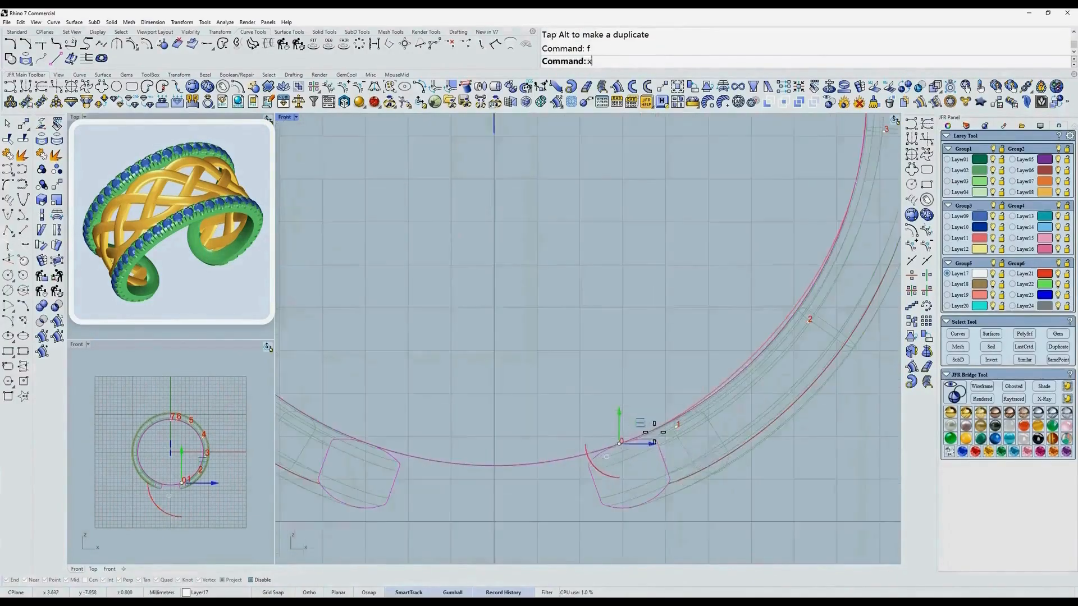
key(Return)
key(Escape)
key(Escape)
Step: Mirror the shortened curve across the vertical axis in Right view and isolate the two curves
text(r)
key(Return)
key(s)
key(Return)
key(w)
key(Return)
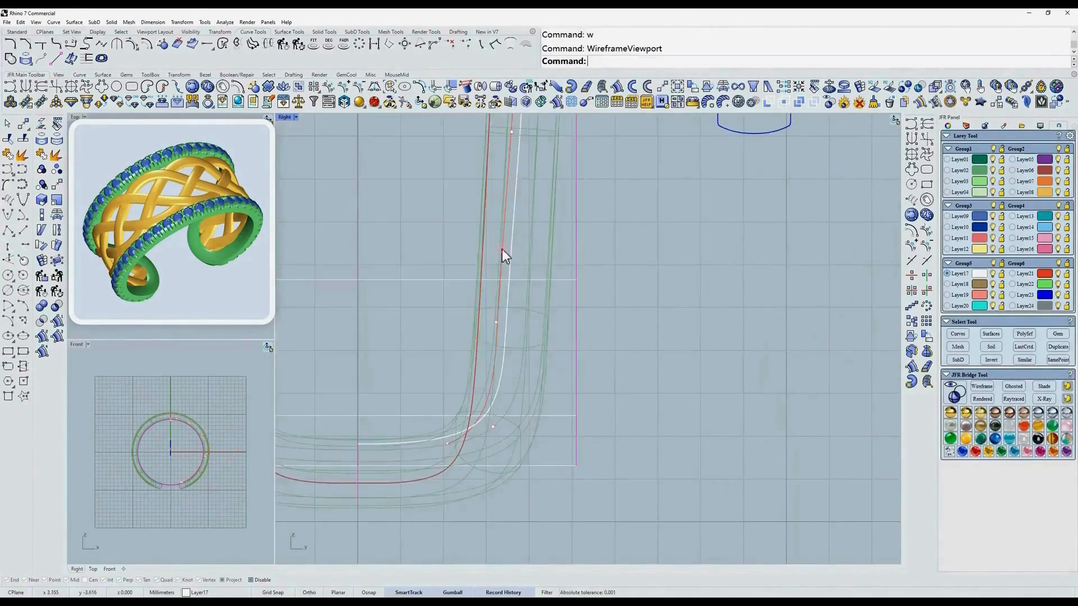
click(505, 249)
scroll(503, 255, down, 5)
text(S)
key(Return)
right_drag(503, 258, 649, 323)
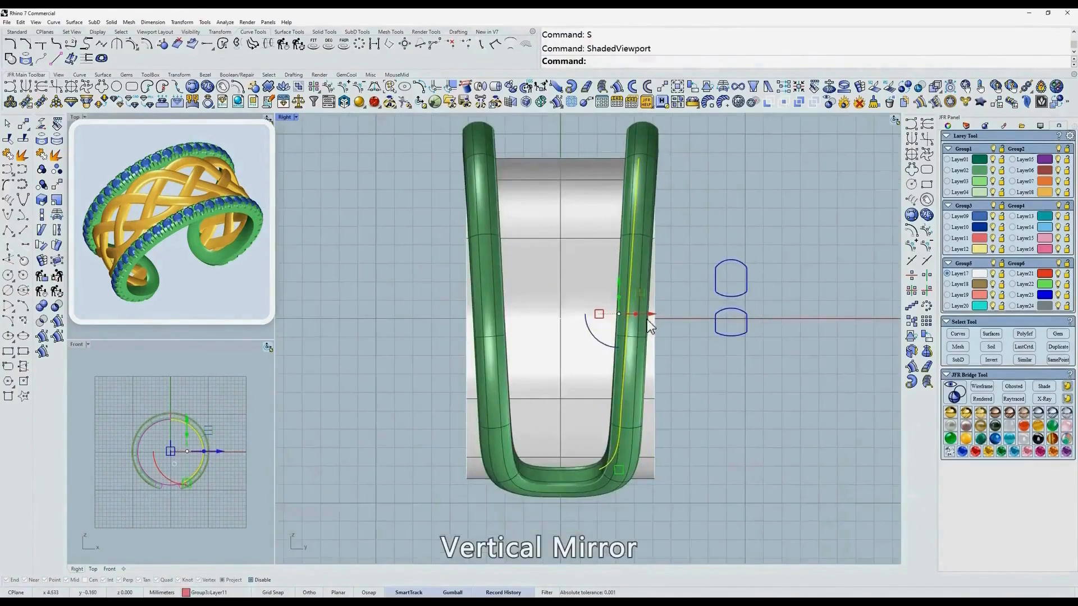
click(927, 275)
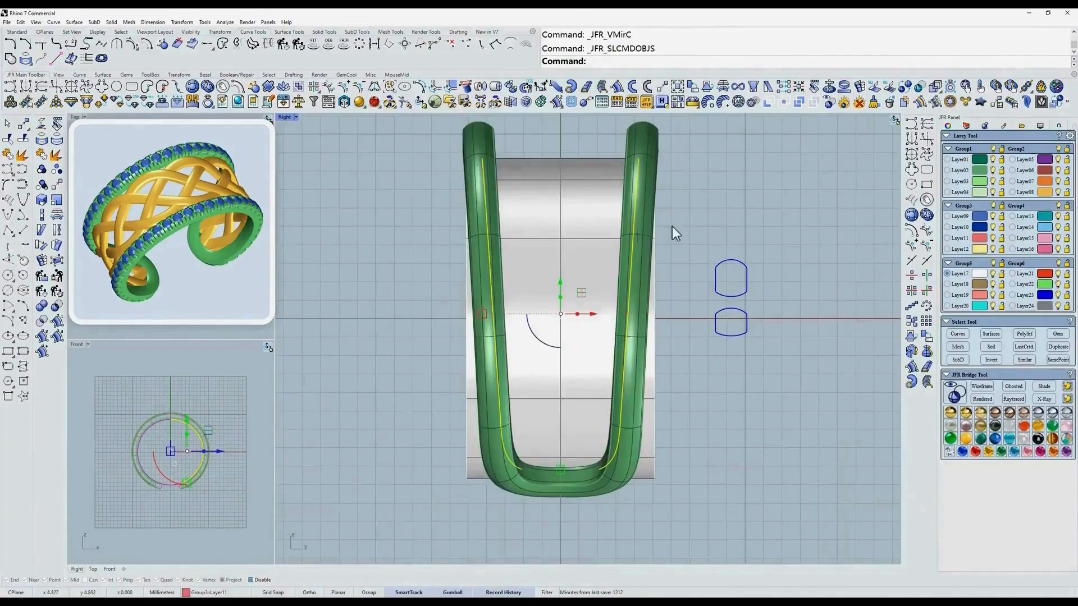
key(ctrl+shift+h)
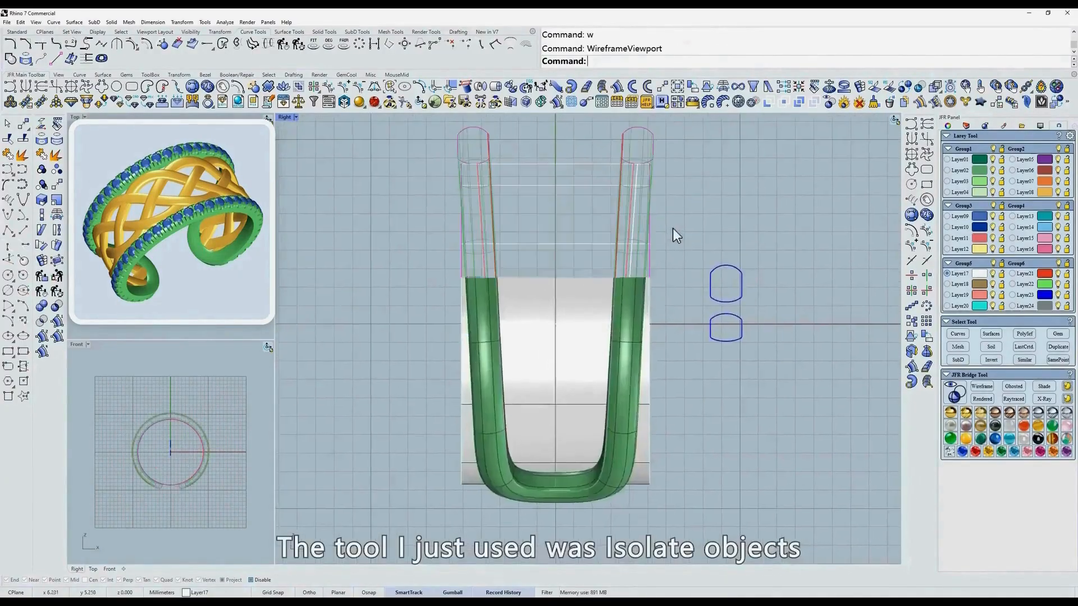
Step: Shade the Right view with the two curves selected and bring up the visibility tools to locate Isolate Objects
click(635, 230)
text(S)
key(Return)
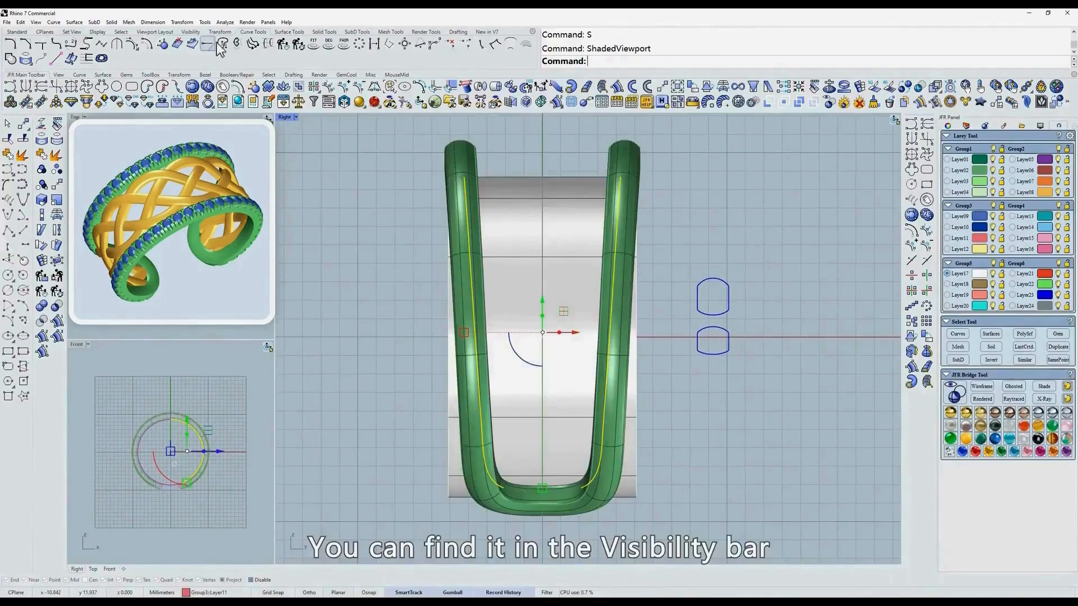
click(190, 32)
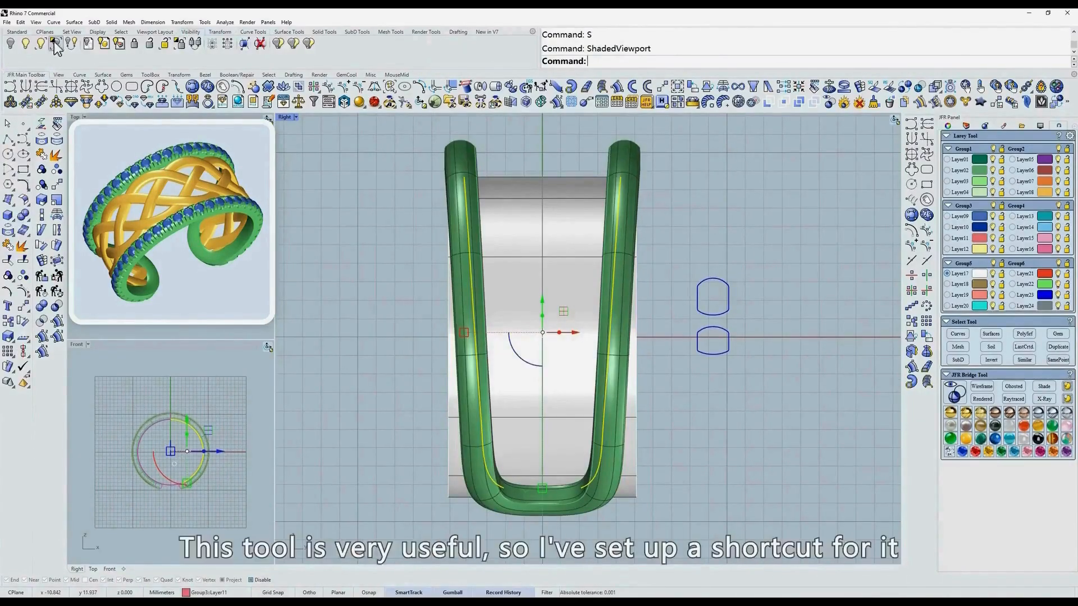
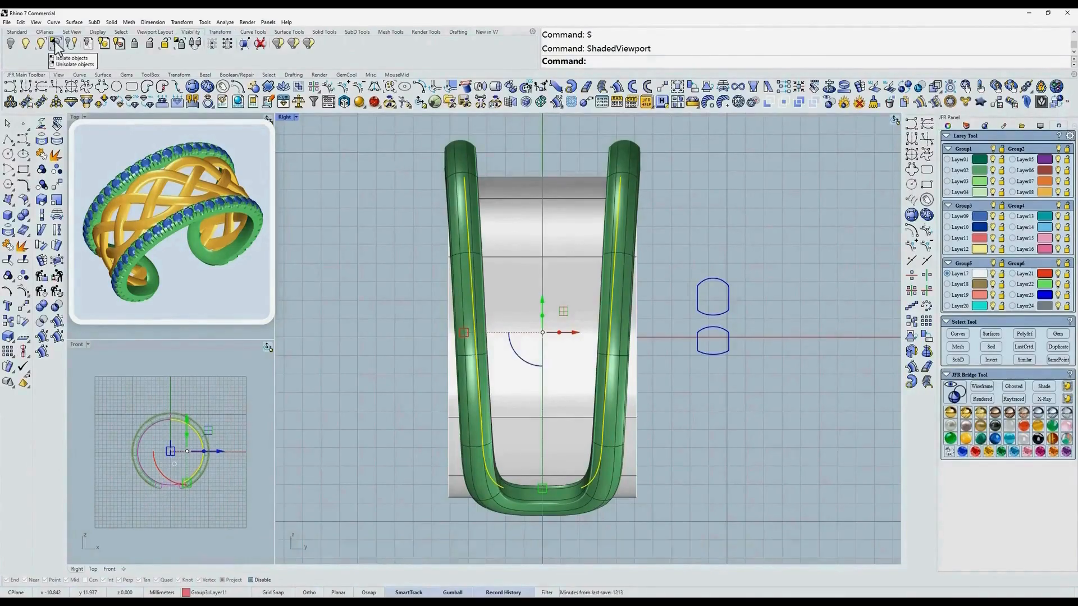
Step: Isolate the two selected rail curves and bring all the hidden objects back
right_drag(501, 288, 525, 295)
text(e)
key(Return)
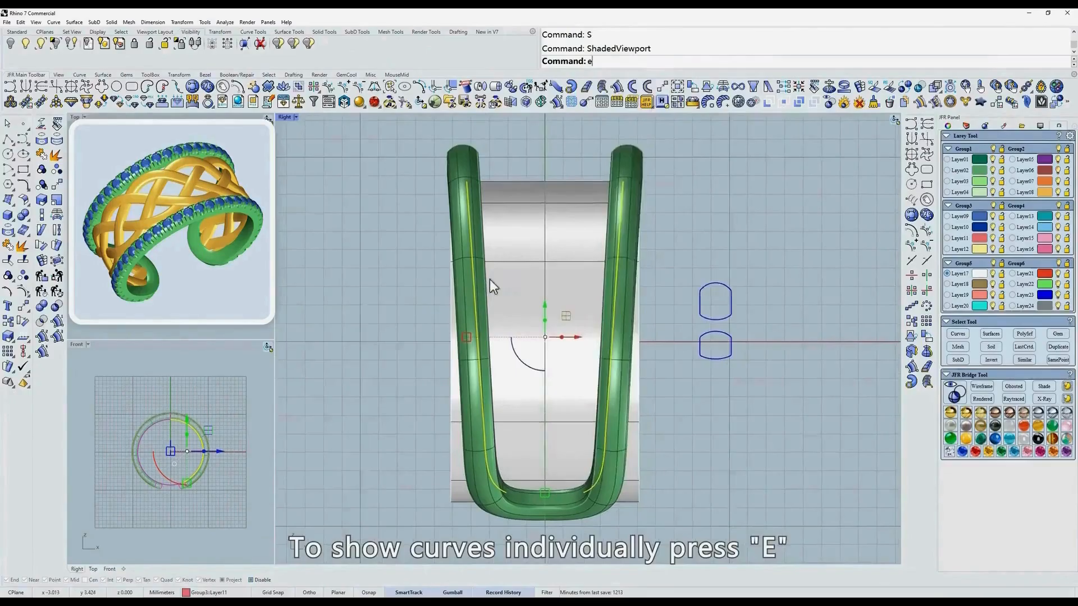
text(e)
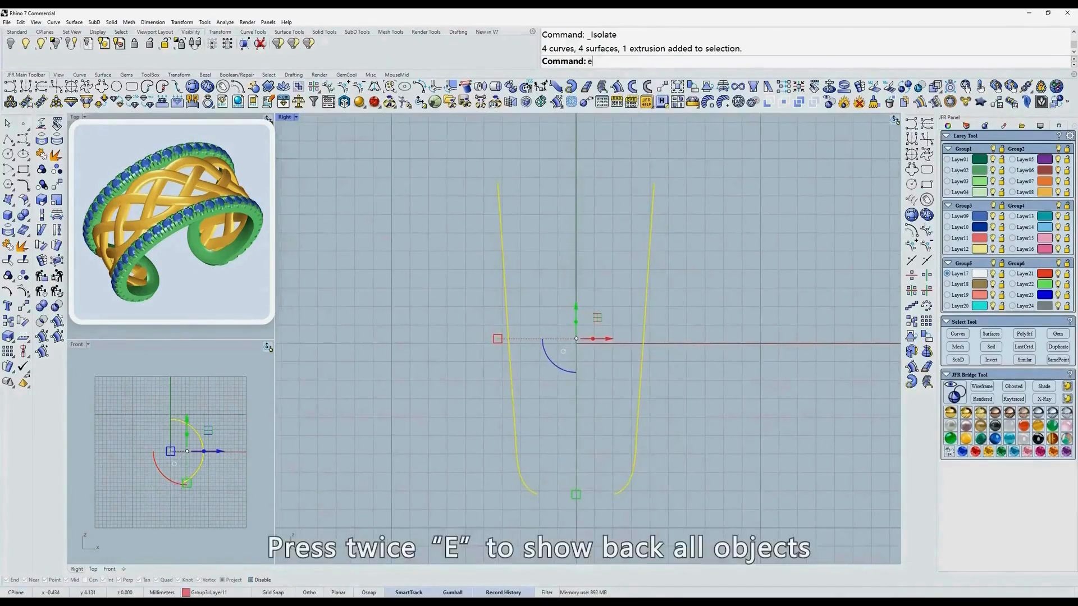
key(Return)
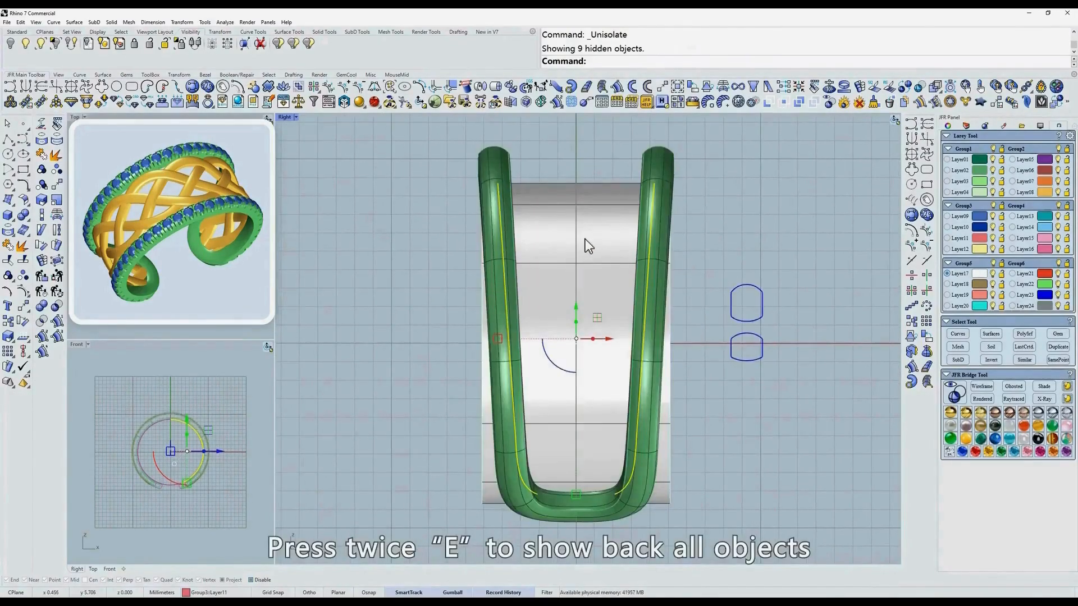
right_drag(587, 246, 586, 234)
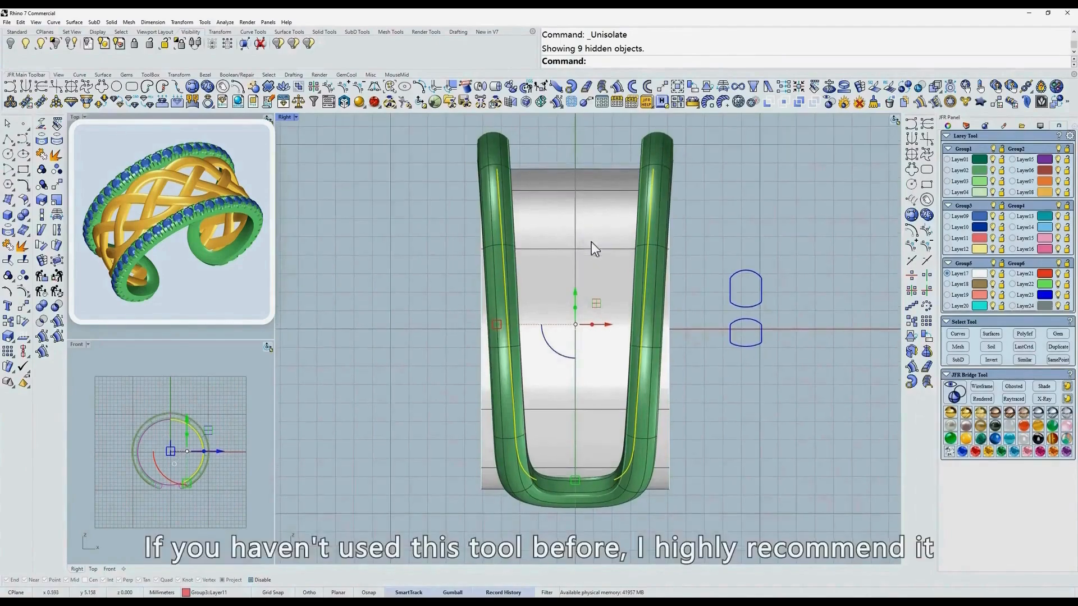
Step: Isolate the two mirrored curves and loft a Normal-style surface between them without simplifying the cross sections
key(e)
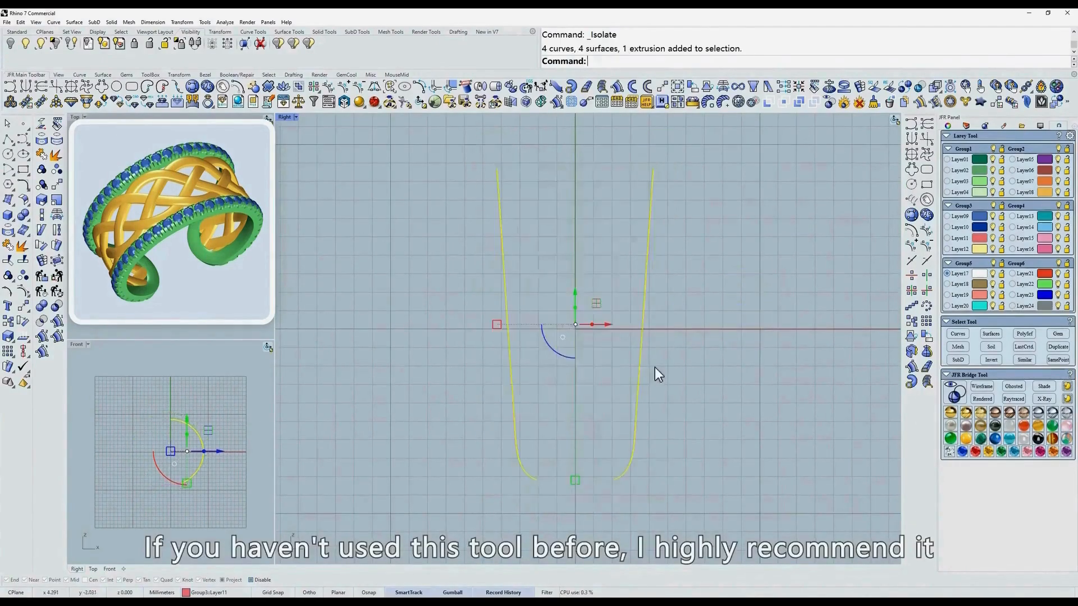
ctrl+shift+right_drag(654, 367, 668, 335)
click(700, 298)
drag(700, 298, 480, 322)
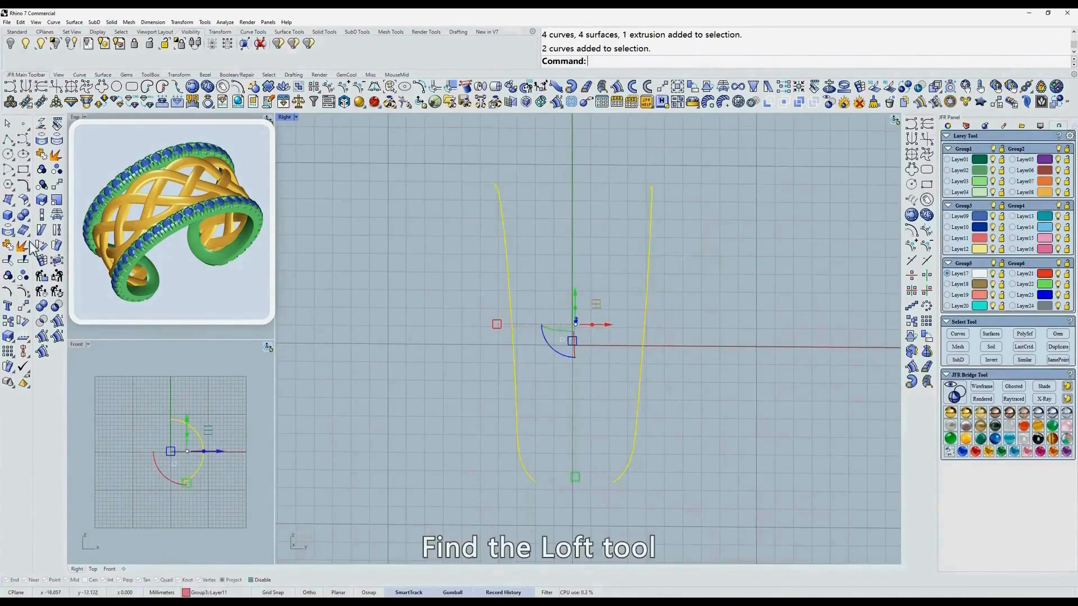
click(12, 238)
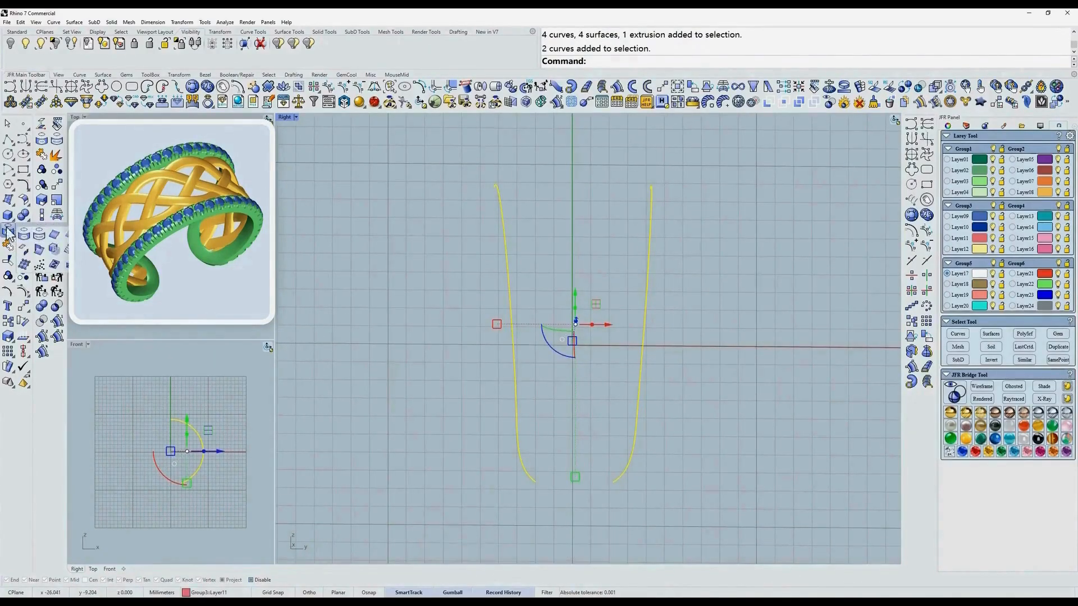
click(14, 206)
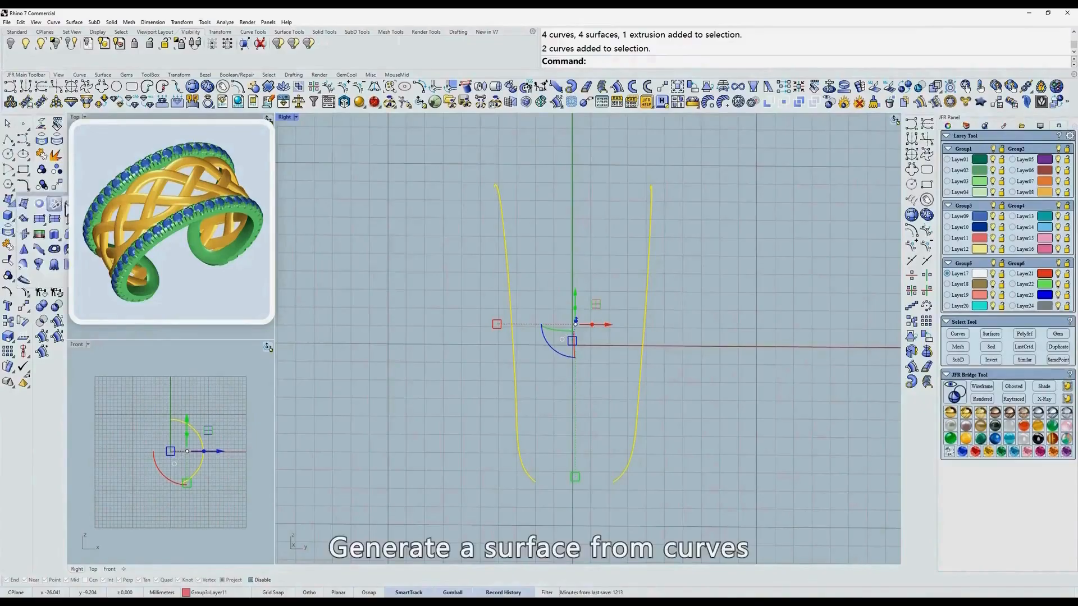
click(58, 206)
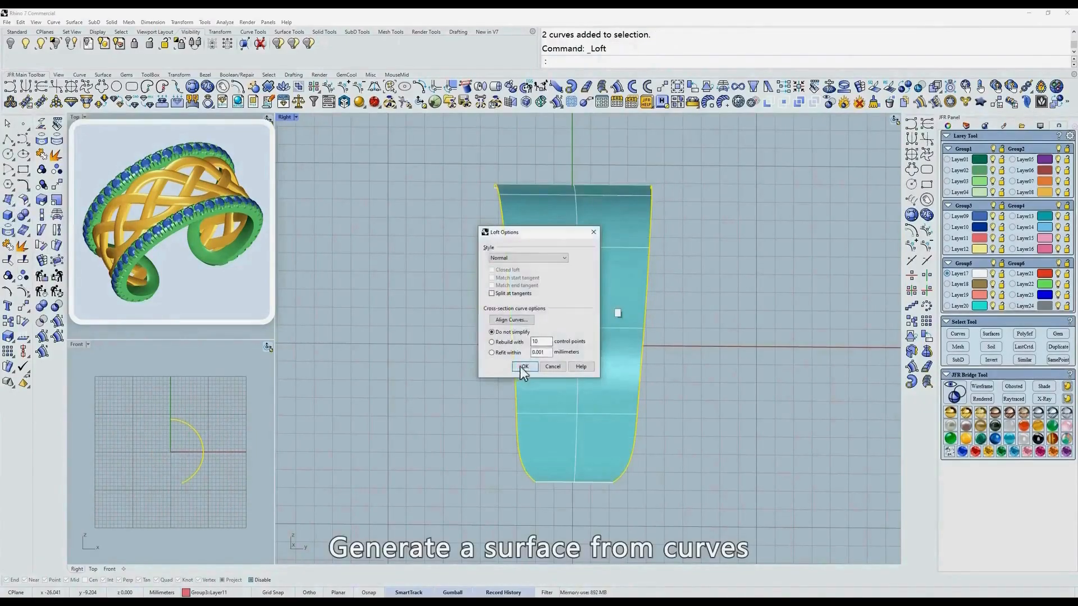
click(522, 367)
click(419, 88)
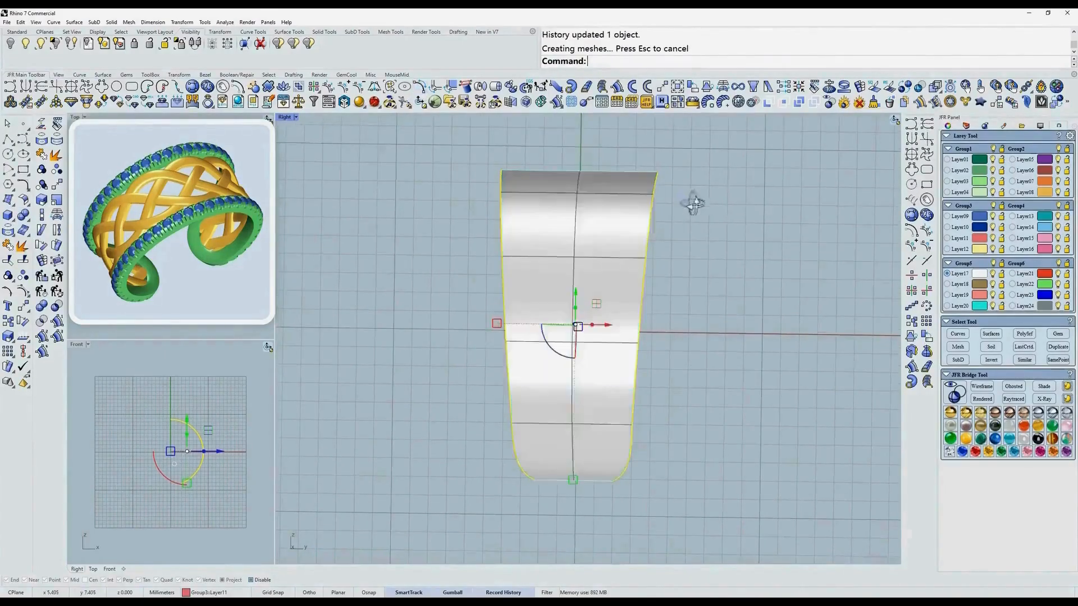
Step: Mirror the lofted surface across the vertical axis in Front view to get the opposite half of the band
click(728, 223)
ctrl+shift+right_drag(693, 203, 698, 242)
text(t)
key(Return)
scroll(646, 326, up, 2)
ctrl+shift+right_drag(643, 328, 580, 249)
click(568, 319)
text(f)
key(Return)
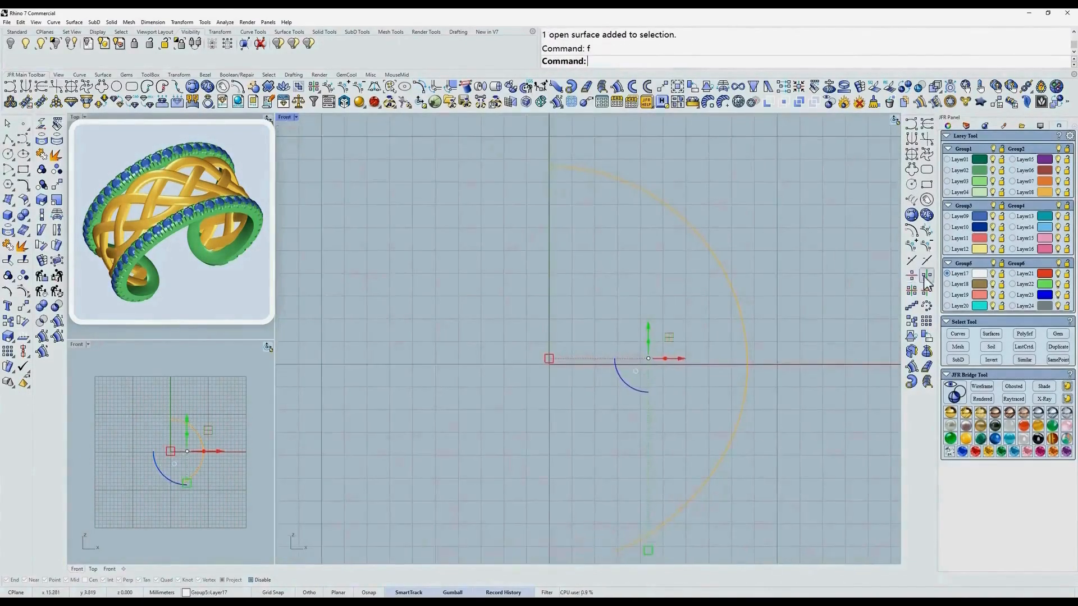
click(924, 276)
Step: Show the control points of both half surfaces and delete the central ones where the halves meet
ctrl+shift+right_drag(568, 191, 621, 289)
scroll(585, 209, up, 2)
text(d)
key(Return)
text(f)
key(Return)
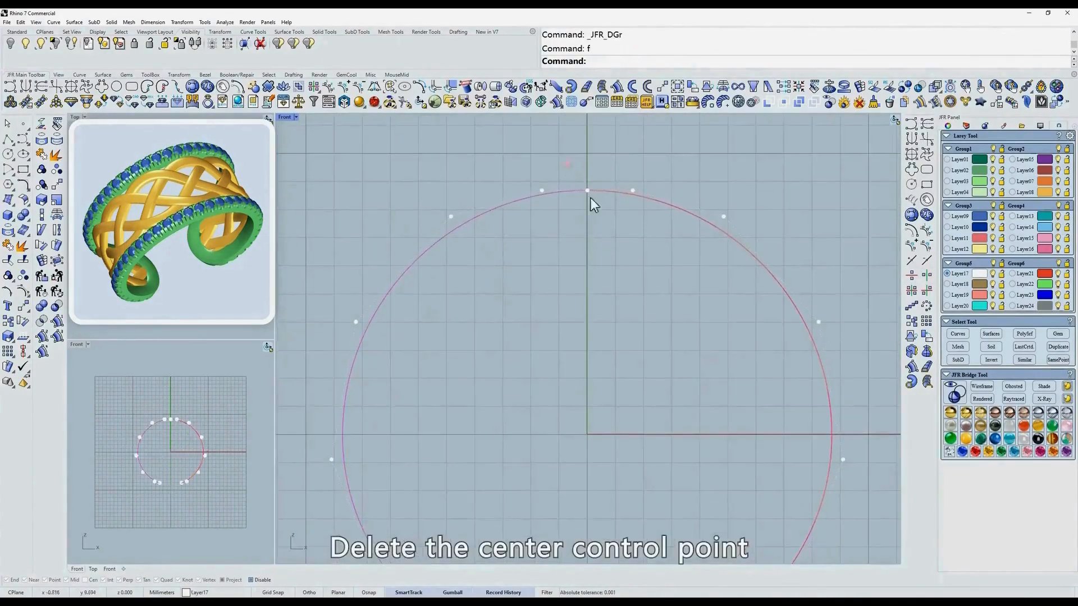
drag(567, 171, 615, 225)
key(Delete)
ctrl+shift+right_drag(616, 211, 611, 272)
key(ctrl+alt+s)
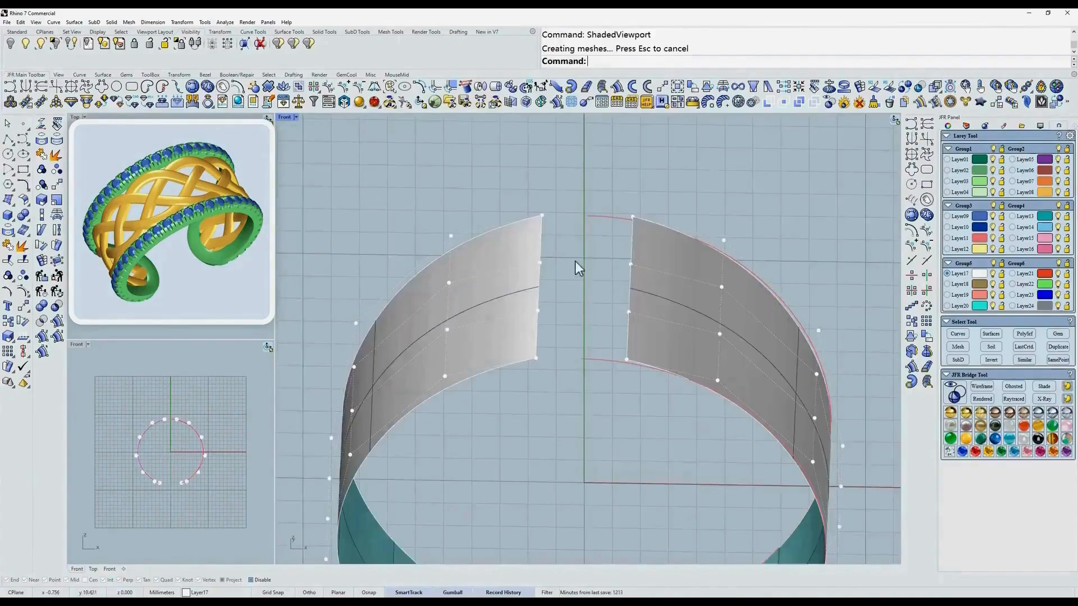
Step: Join the two half surfaces across the gap with JFR Loft Surface, reversing U on the first one
click(602, 87)
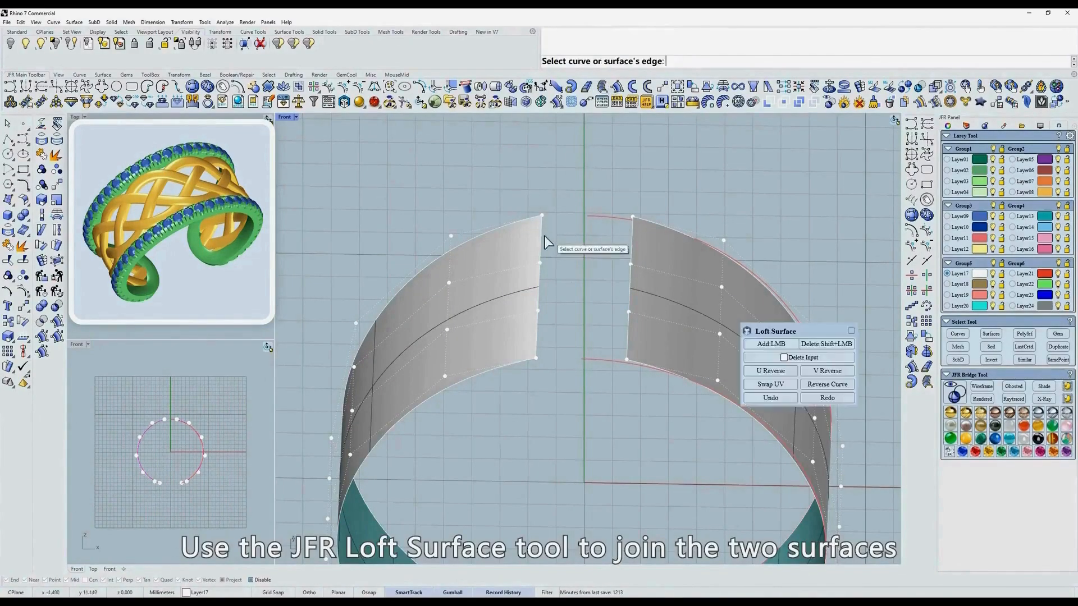
click(541, 238)
click(781, 370)
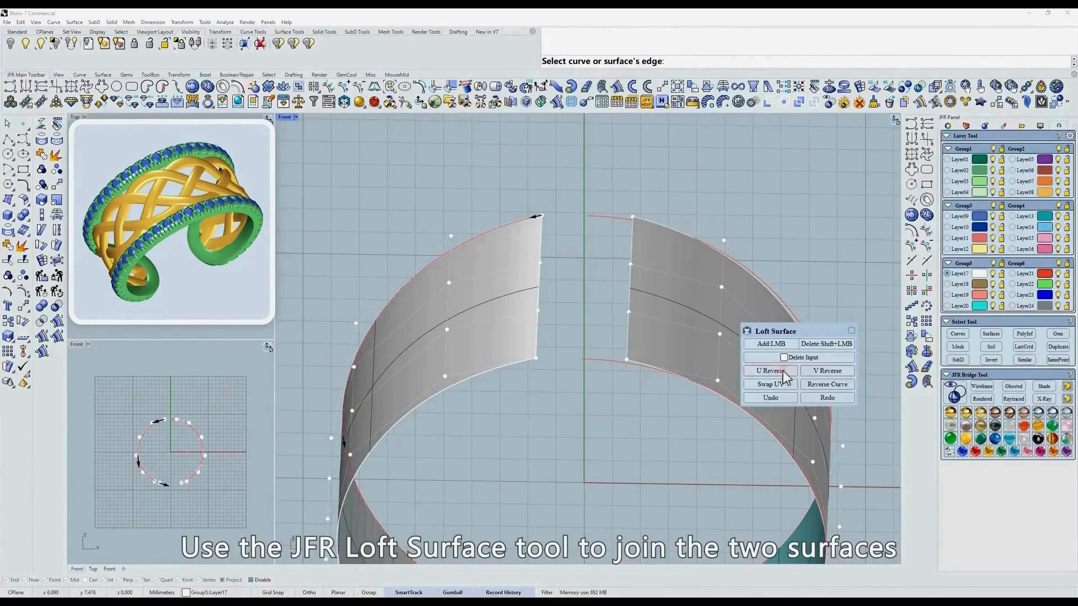
click(631, 241)
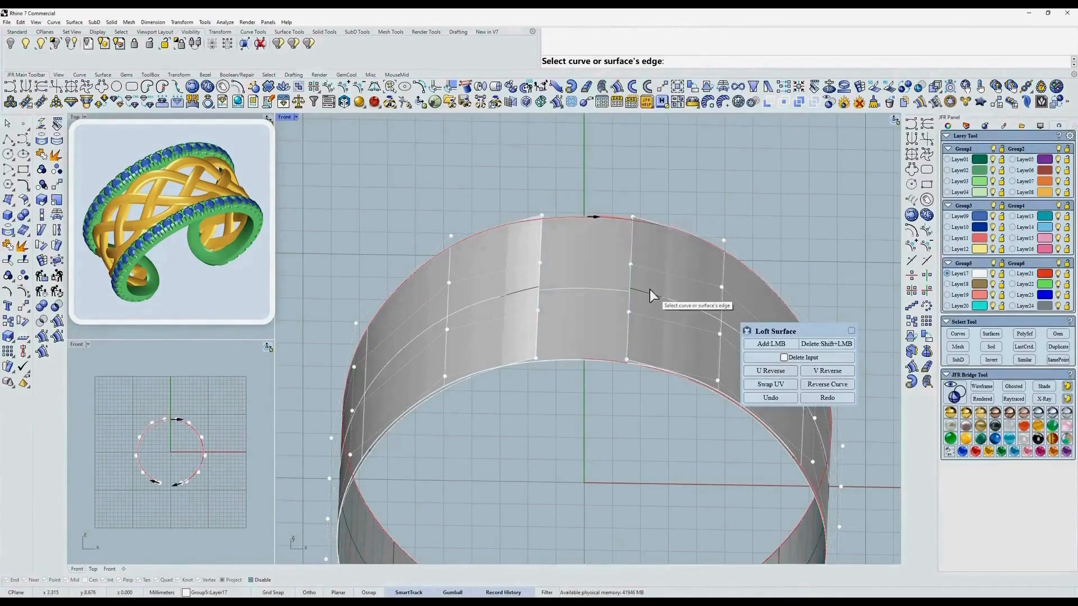
right_click(611, 284)
Step: Delete the two original half surfaces and flip the joined band surface
click(536, 228)
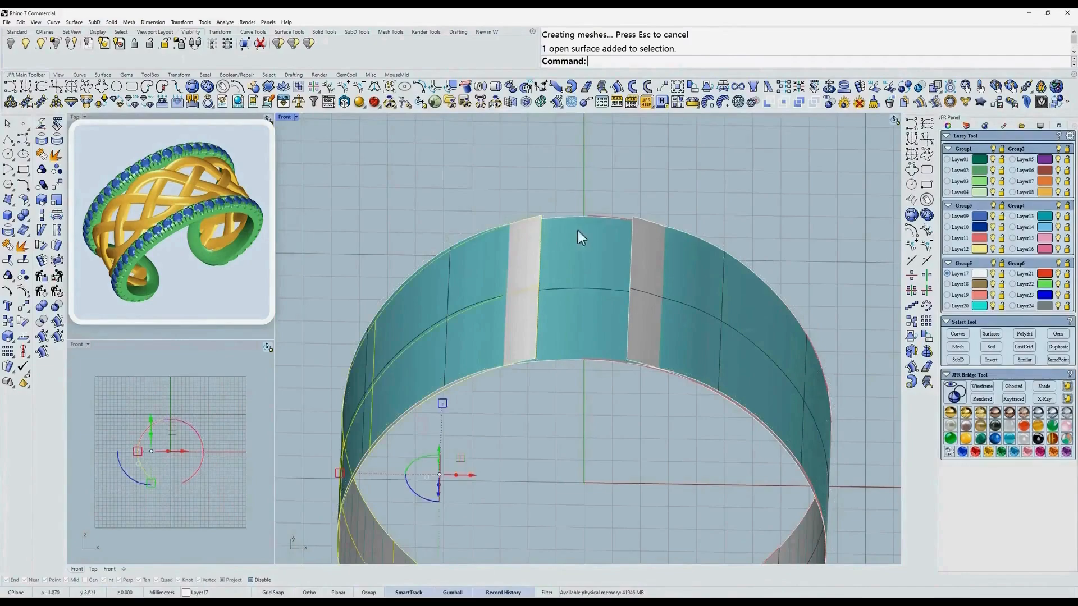
key(Delete)
click(636, 225)
key(Delete)
click(580, 261)
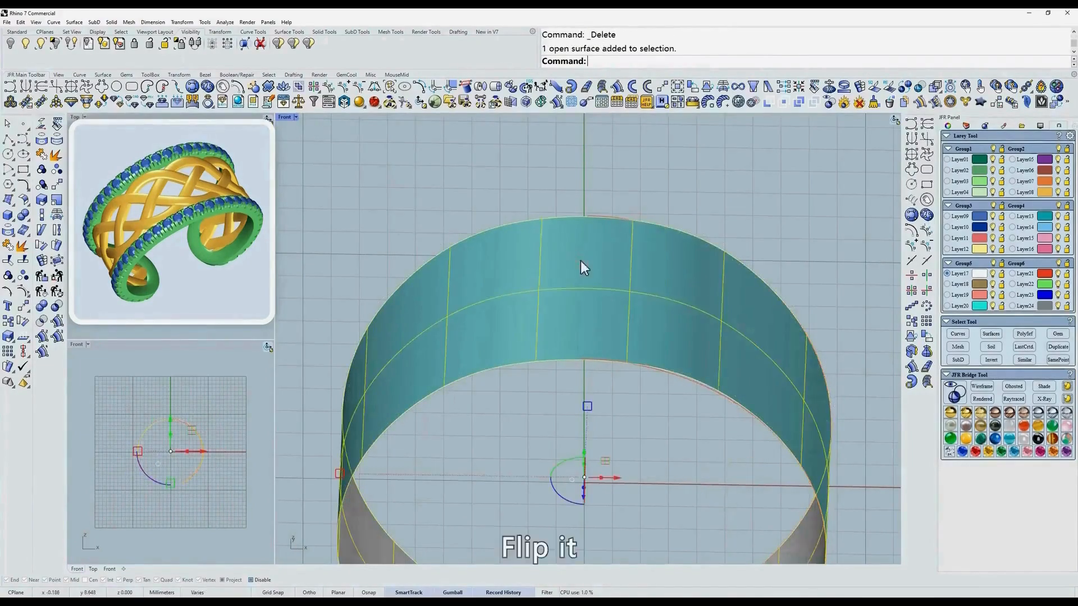
right_click(20, 335)
Step: Inspect the joined band surface's profile in Front view in wireframe and shaded display
text(f)
key(Return)
text(w)
key(Return)
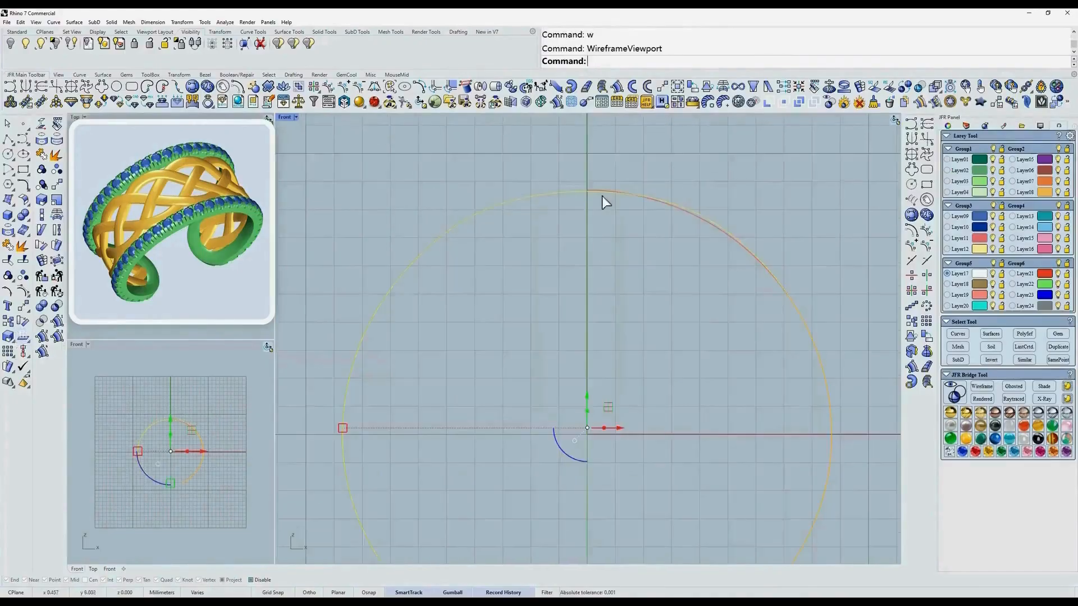
text(z)
key(Return)
scroll(604, 209, down, 1)
text(S)
key(Return)
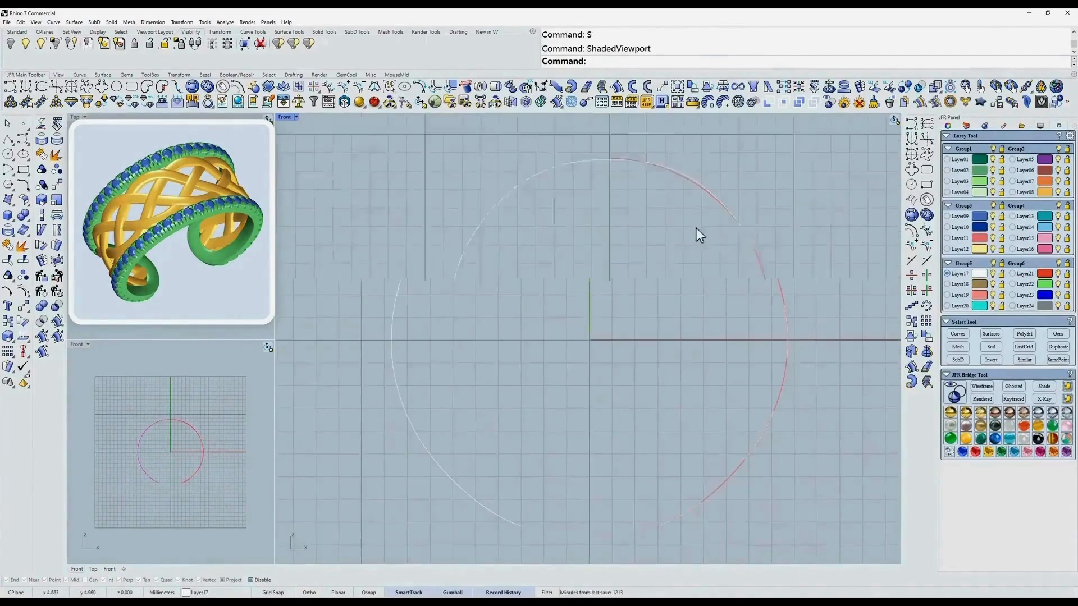
Step: Restore all hidden objects in wireframe display and lock Layer24 with the inner reference circle selected
scroll(698, 234, down, 3)
text(ee)
key(Return)
scroll(696, 241, up, 3)
text(w)
key(Return)
scroll(604, 414, up, 3)
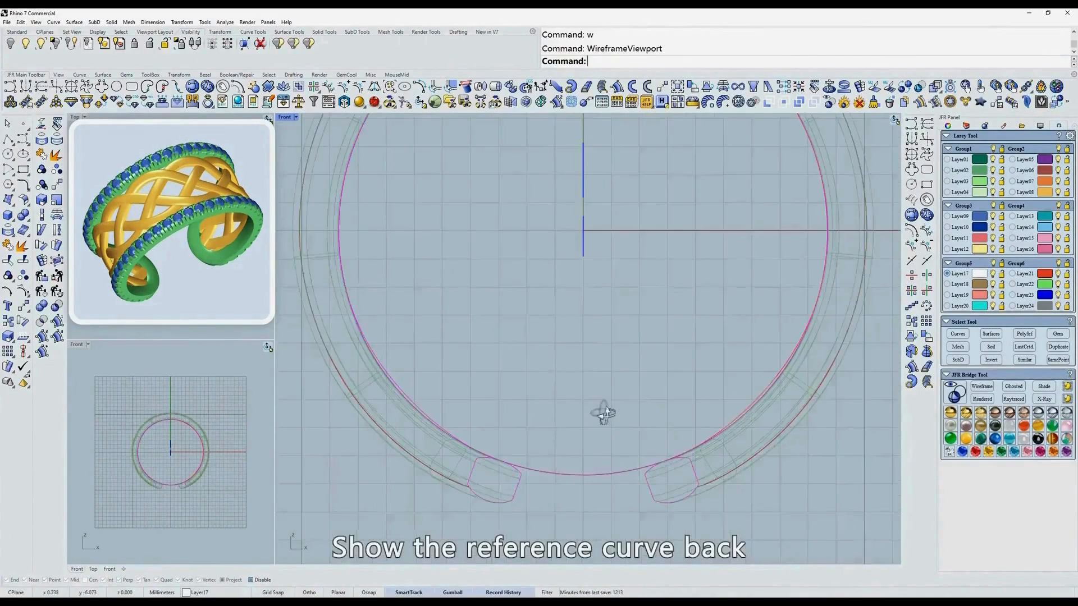
click(602, 502)
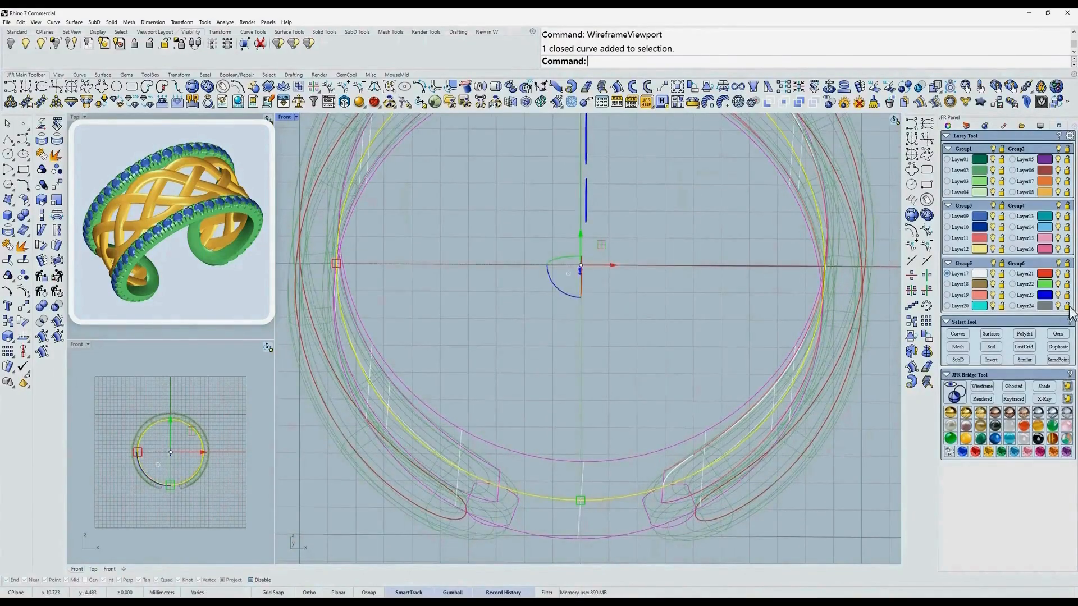
click(1068, 307)
Step: Compare the band surface with the green outer frame around the upper arch in shaded and wireframe display
scroll(669, 257, down, 2)
text(F)
key(Return)
right_drag(669, 378, 681, 561)
text(S)
key(Return)
scroll(616, 217, up, 5)
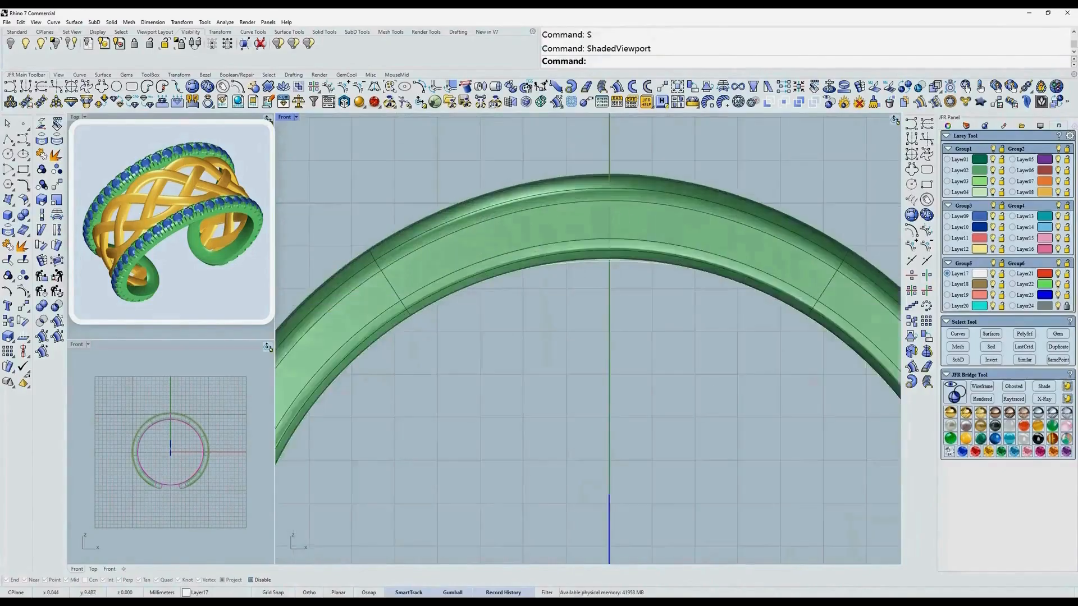
text(w)
key(Return)
scroll(628, 284, down, 3)
mouse_move(629, 284)
right_down()
mouse_move(628, 316)
mouse_move(652, 284)
right_up()
text(S)
key(Return)
Step: Isolate the joined band surface and display it in wireframe Front view
click(652, 284)
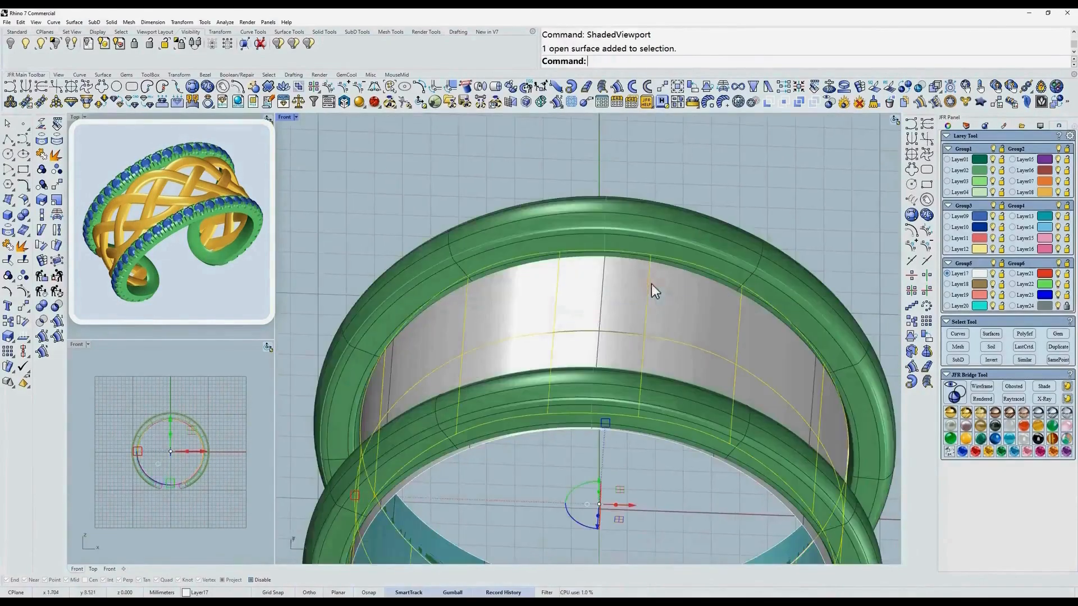
key(ctrl+i)
right_drag(737, 265, 685, 278)
text(F)
key(Return)
text(w)
key(Return)
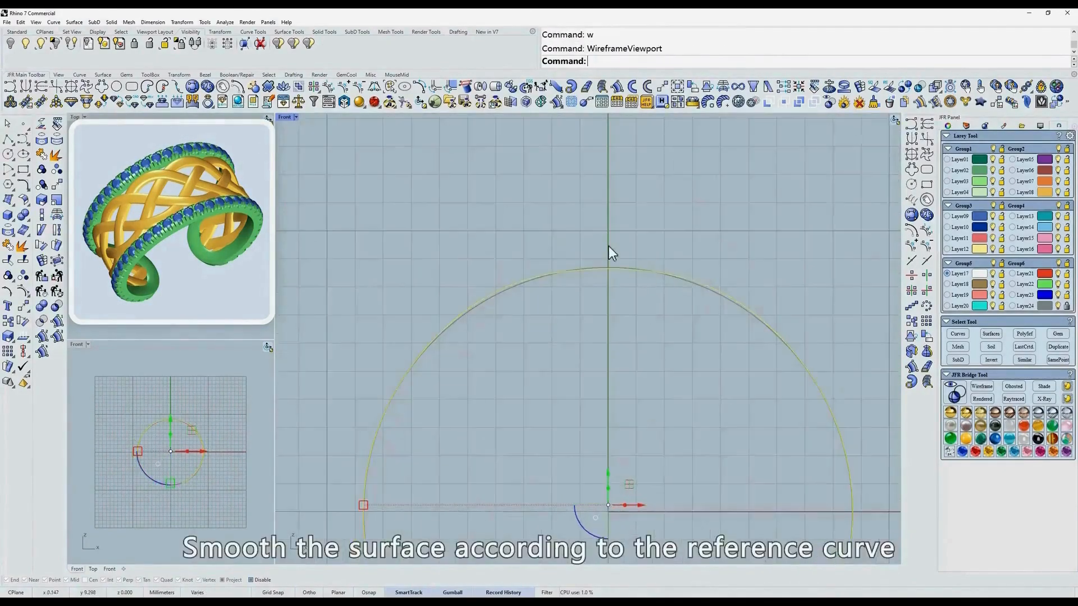
Step: Show the band surface's control points and move the eight central ones at the top to follow the reference circle
scroll(608, 246, up, 4)
text(z)
key(Return)
drag(501, 232, 702, 306)
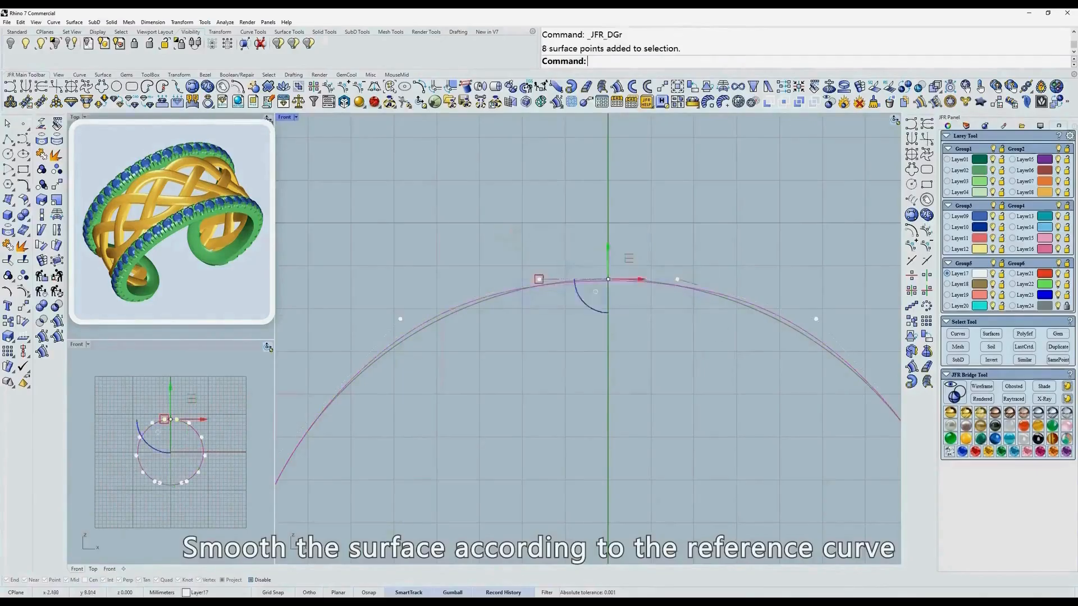
scroll(670, 284, up, 6)
text(m)
key(Return)
click(670, 283)
click(670, 281)
drag(423, 272, 466, 340)
scroll(626, 257, down, 8)
key(ctrl+z)
Step: Lower the next control points on both sides of the arch and scale them slightly apart to fit the reference circle
drag(730, 348, 804, 263)
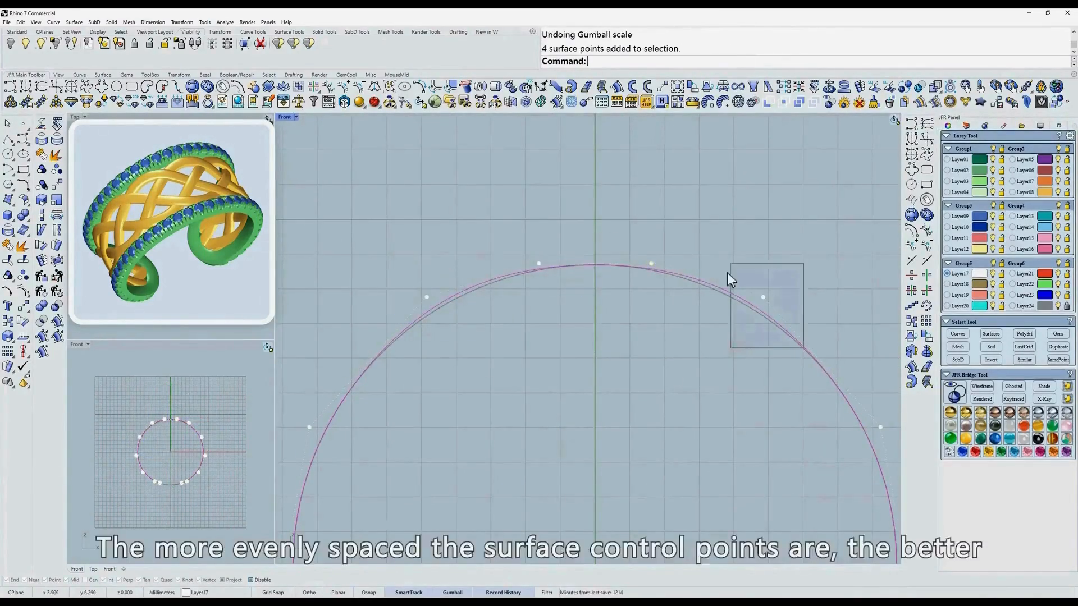
shift+drag(371, 241, 470, 348)
scroll(474, 329, up, 6)
text(x)
key(Return)
click(524, 300)
click(524, 315)
scroll(487, 309, down, 4)
right_drag(466, 323, 503, 325)
scroll(466, 303, up, 6)
drag(440, 291, 433, 291)
scroll(453, 284, down, 10)
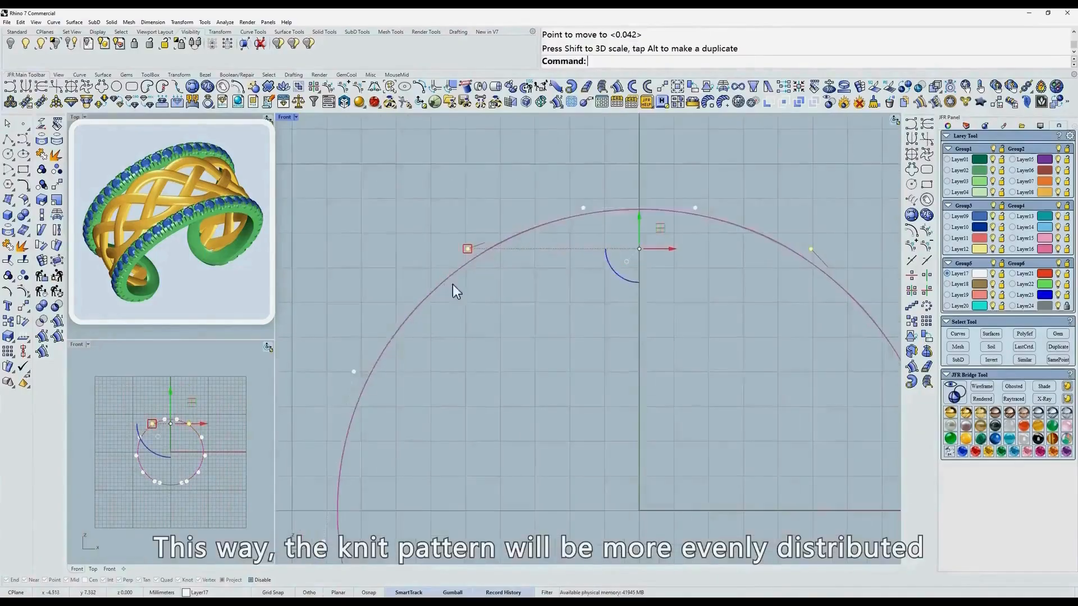
Step: Hide the control points and check the smoothed band surface in shaded display from an angle
key(Escape)
text(s)
key(Return)
key(Escape)
mouse_move(682, 268)
ctrl+shift+right_down()
mouse_move(662, 311)
mouse_move(621, 302)
mouse_move(634, 332)
mouse_move(625, 298)
ctrl+shift+right_up()
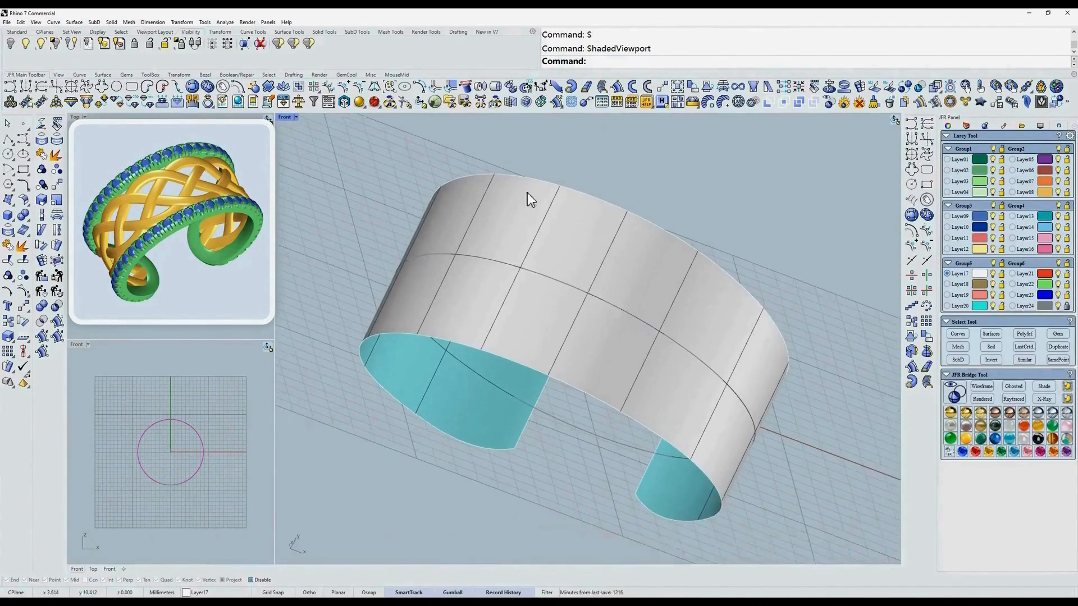
Step: Open Grasshopper and place the Knit pattern component from the pattern tools on the empty canvas
click(434, 103)
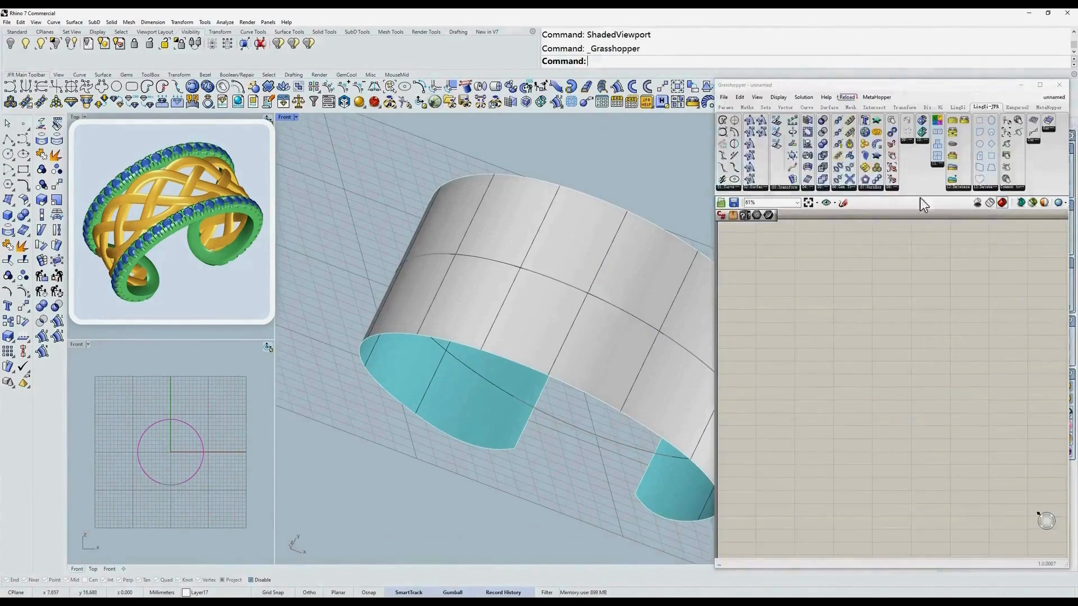
click(942, 172)
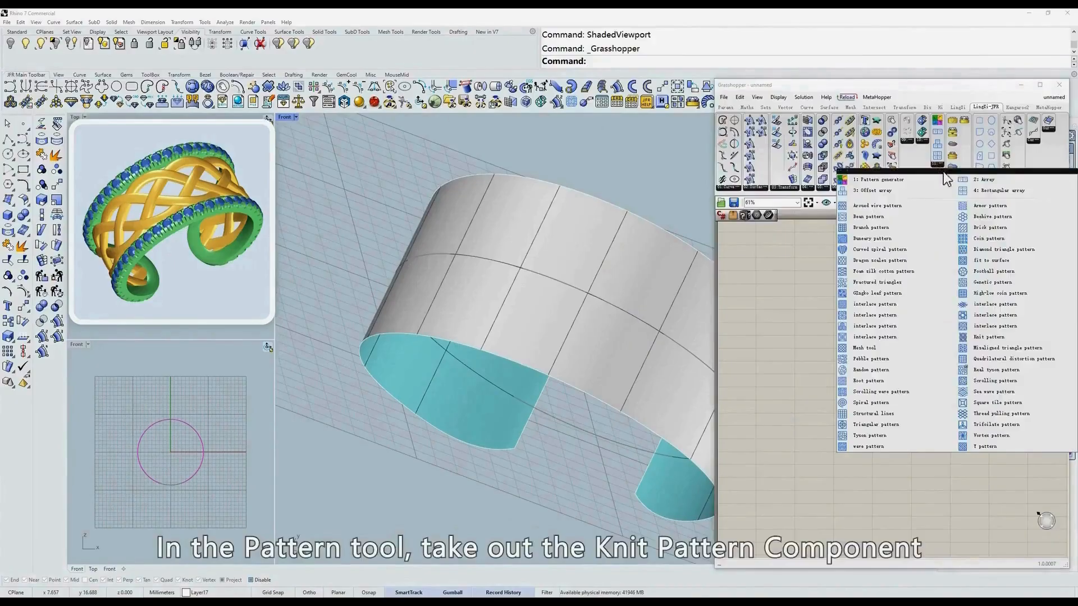
click(987, 337)
click(922, 342)
scroll(951, 340, up, 3)
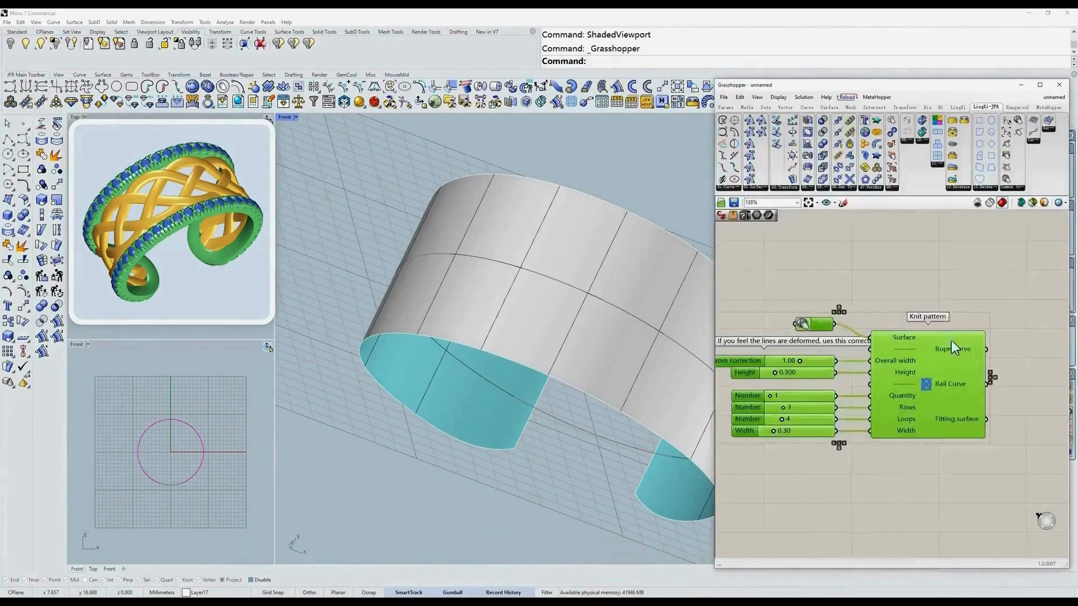
Step: Assign the band surface as the Knit pattern component's surface input and show the generated curves in a maximized wireframe viewport
click(558, 285)
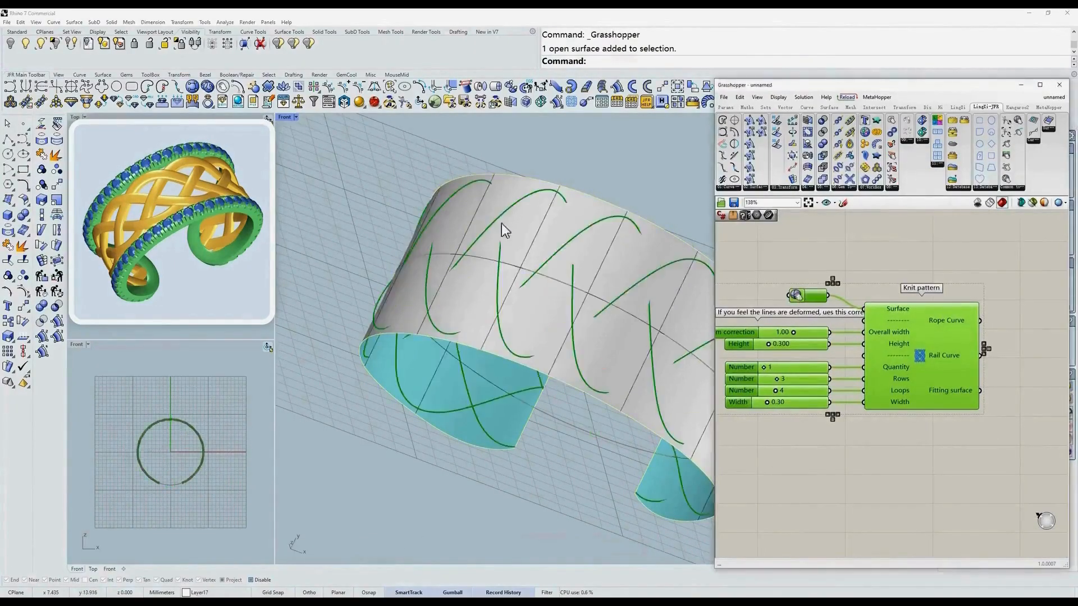
scroll(501, 223, down, 2)
right_drag(502, 224, 537, 189)
double_click(281, 117)
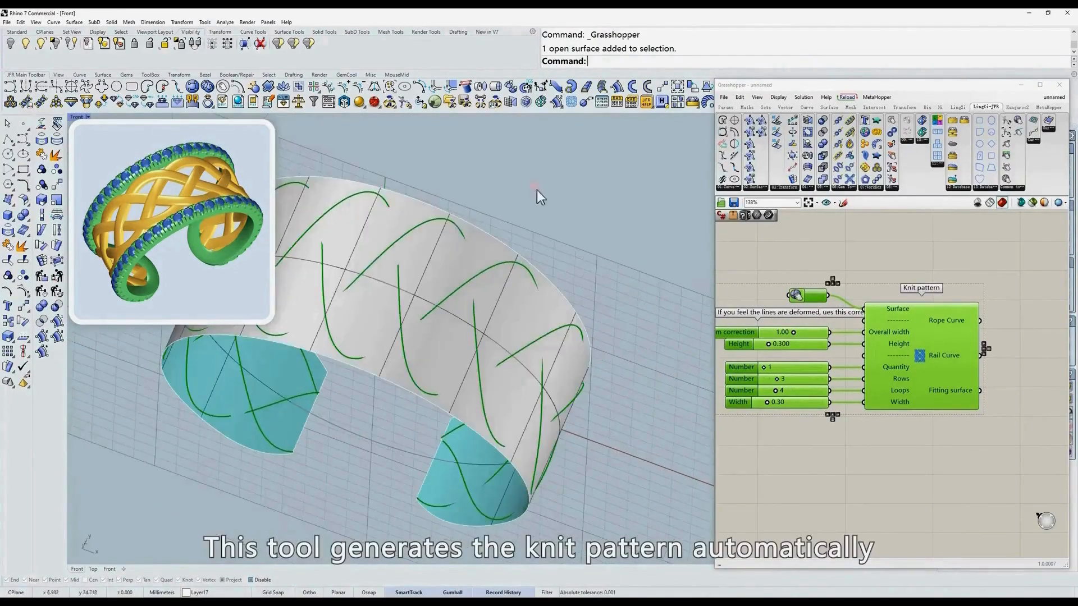
click(795, 250)
text(w)
key(Return)
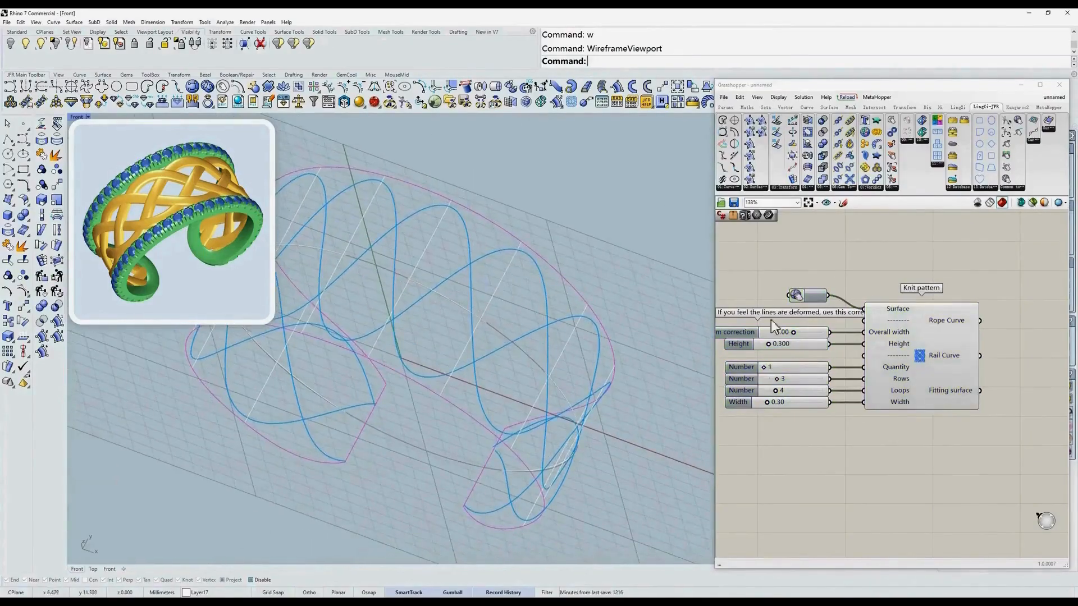
Step: Set the knit pattern's loops to 3, rows to 4 and width to 0.83
scroll(813, 361, up, 2)
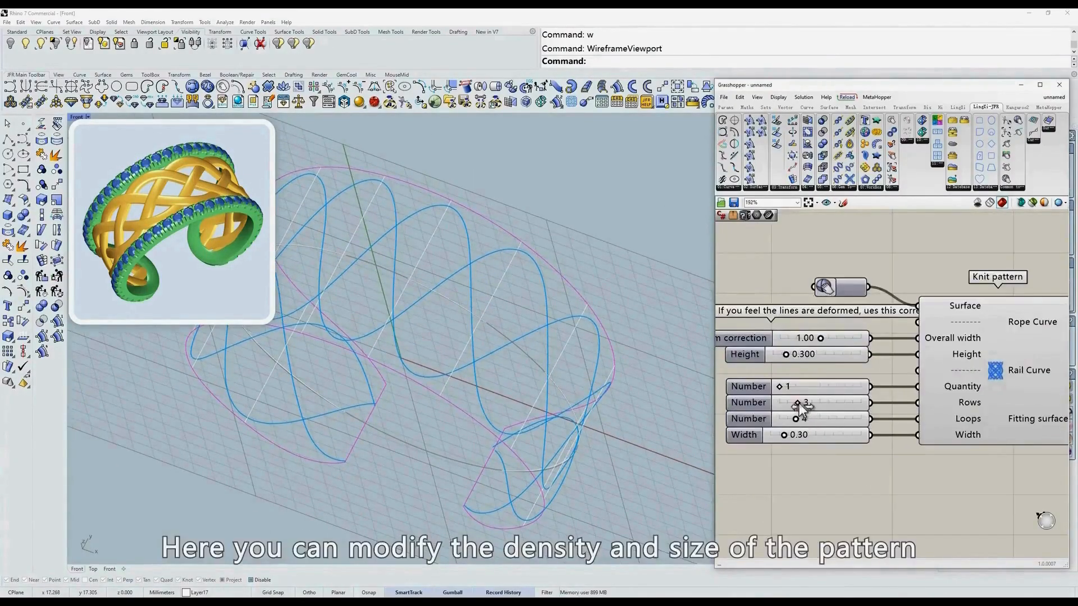
drag(804, 404, 790, 419)
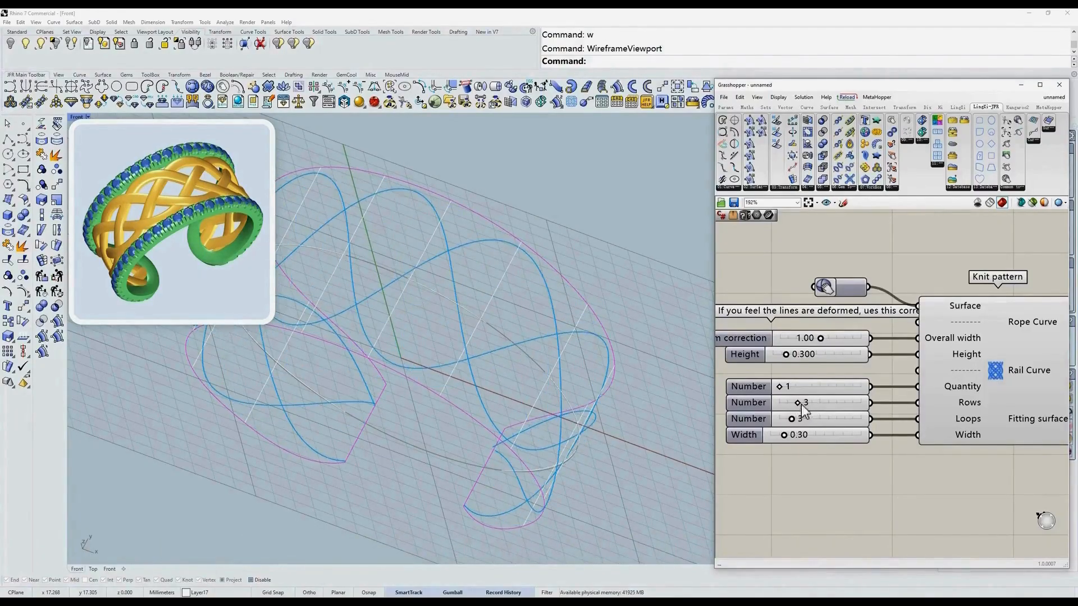
drag(797, 403, 806, 403)
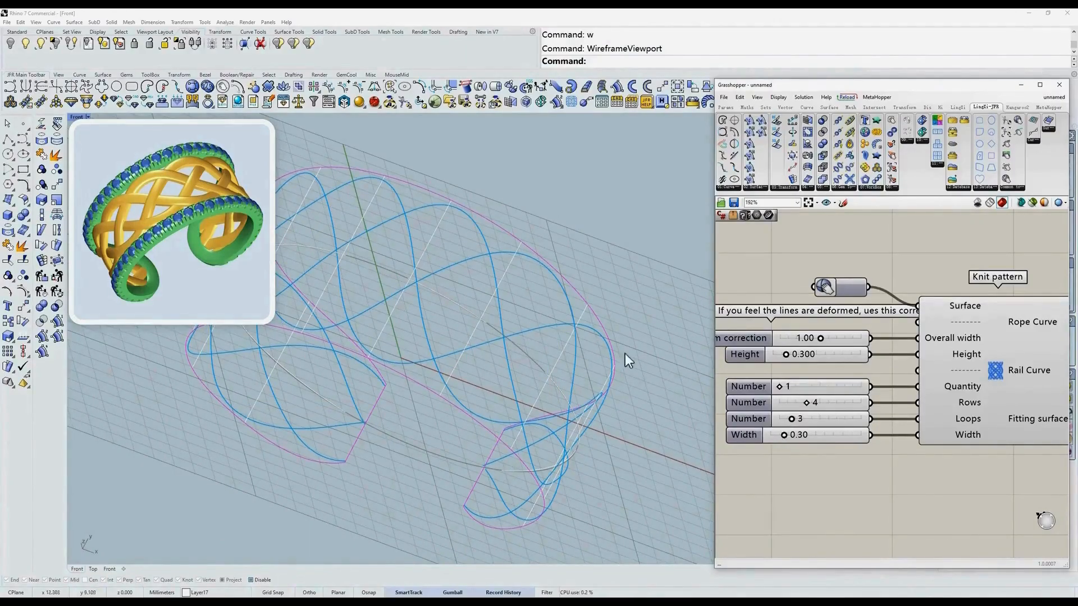
drag(785, 433, 810, 433)
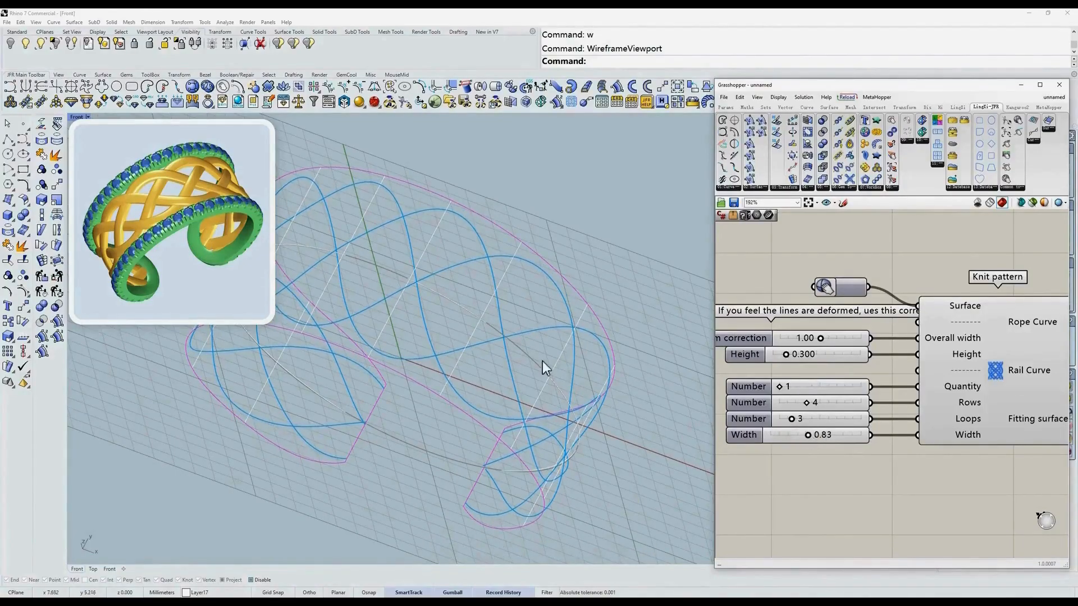
Step: Raise the knit pattern's height to 0.600 while viewing the ring from the front
text(f)
key(Return)
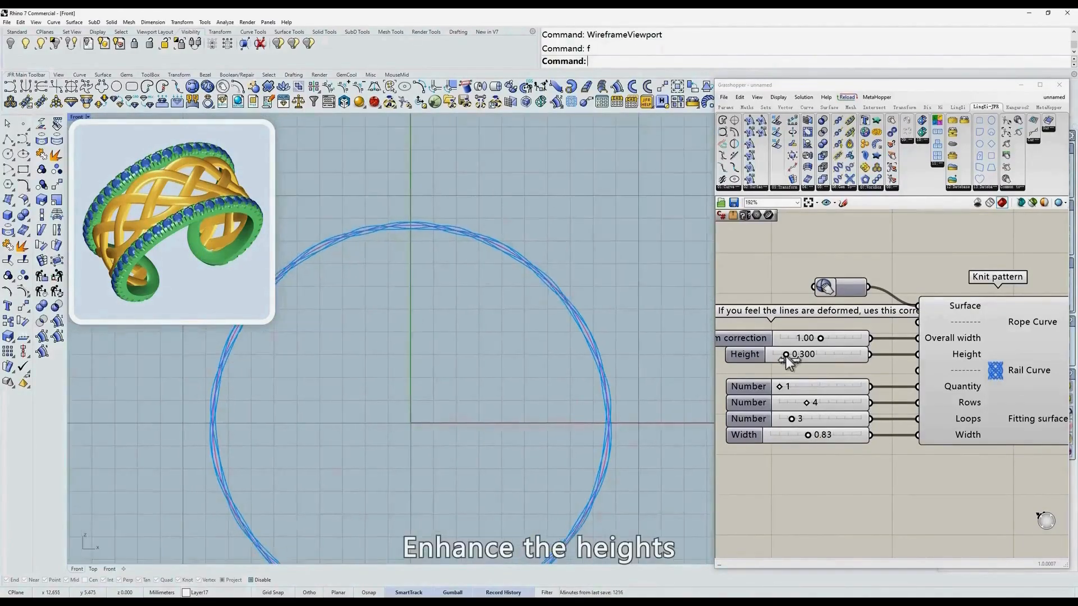
drag(787, 356, 799, 355)
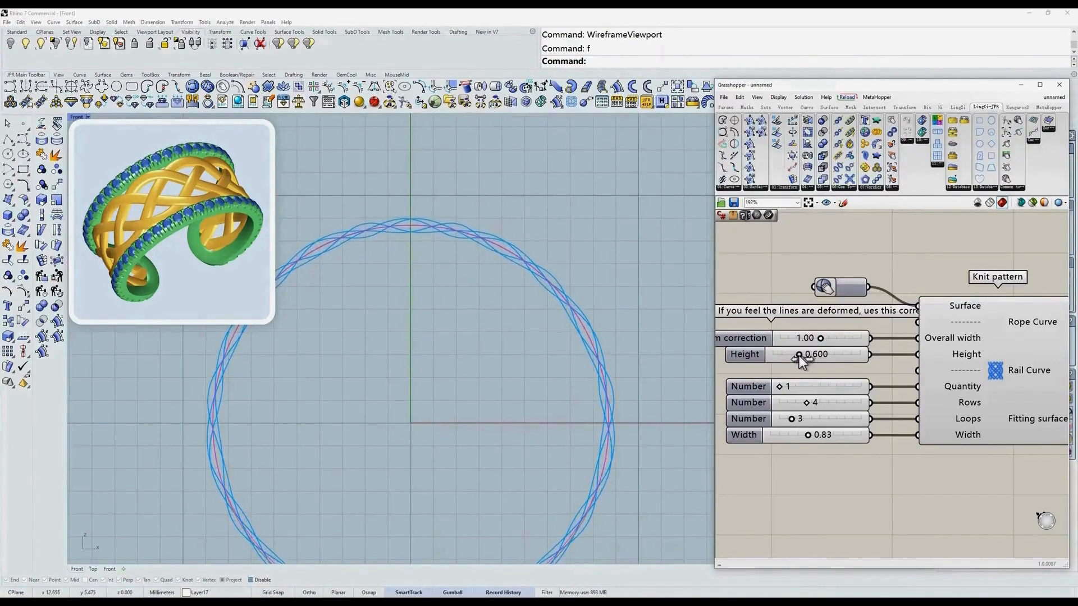
Step: Bring back the green side rails around the band in shaded display at an angle and undo the last 2D scaling
scroll(413, 296, down, 4)
mouse_move(454, 289)
ctrl+shift+right_down()
mouse_move(459, 329)
mouse_move(476, 247)
mouse_move(493, 229)
ctrl+shift+right_up()
text(ee)
key(Return)
text(S)
key(Return)
key(ctrl+z)
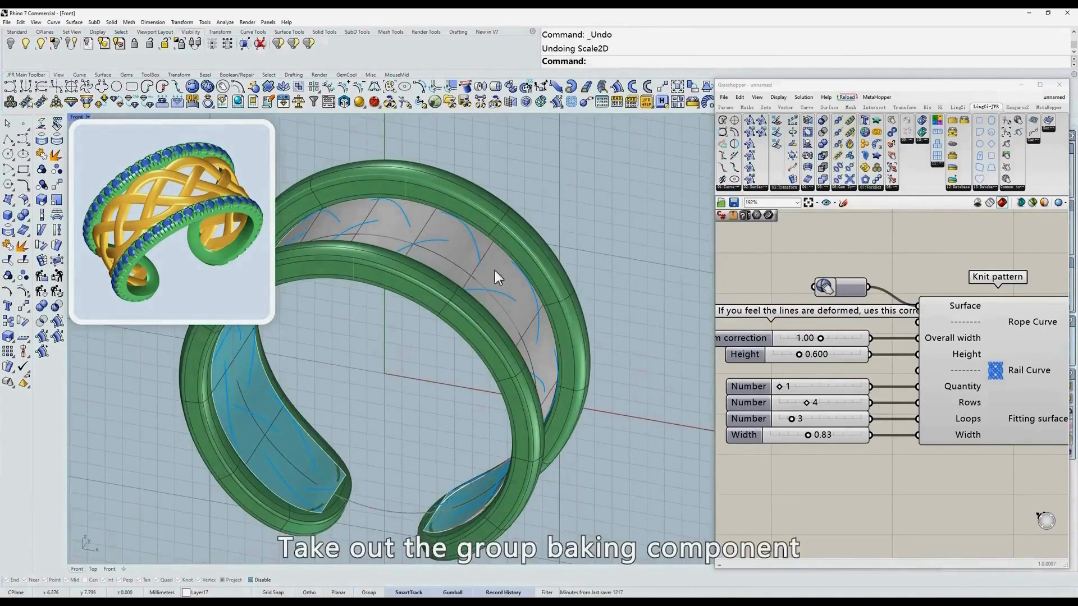
Step: Add a group baking component beside the Knit pattern component and wire the Rail Curve output into it
scroll(968, 378, down, 3)
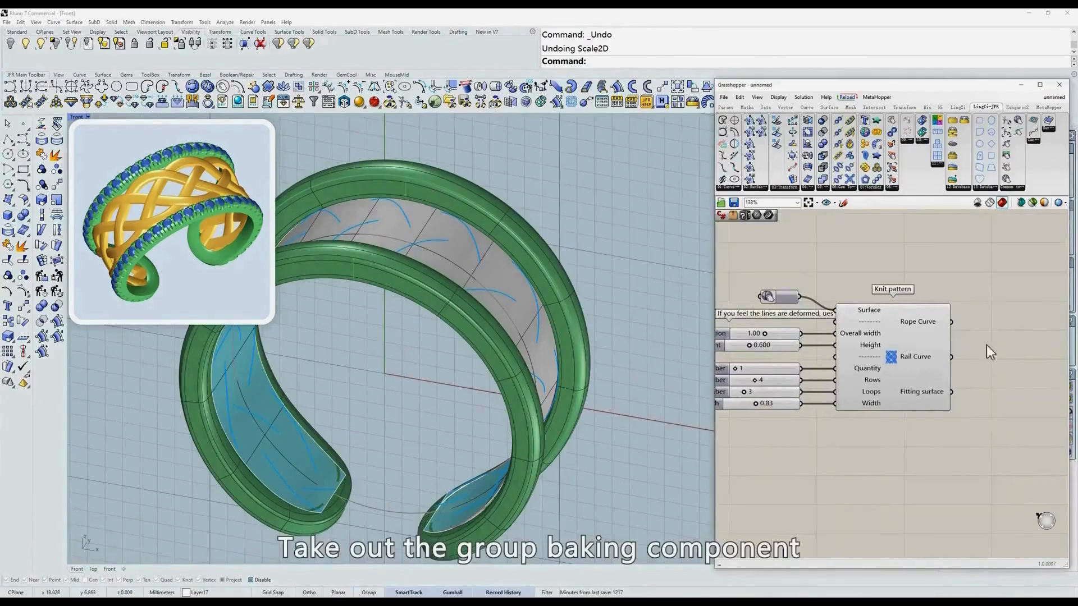
click(995, 394)
right_drag(1027, 364, 989, 352)
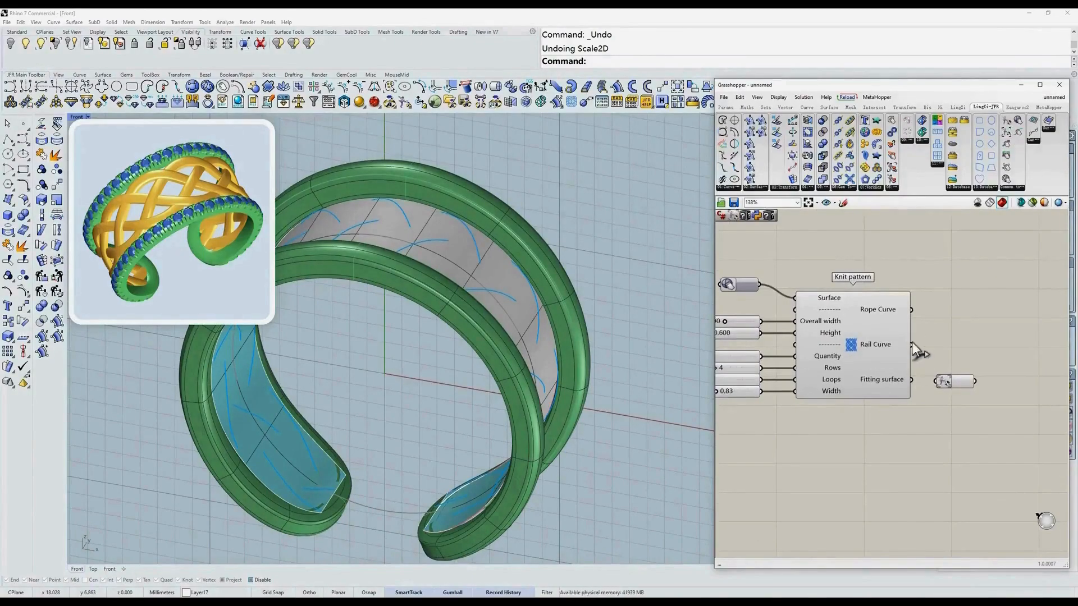
Step: Set the Knit pattern's Width slider to 2.00 while checking the curves against the band in Top view
right_drag(522, 215, 420, 305)
text(t)
key(Return)
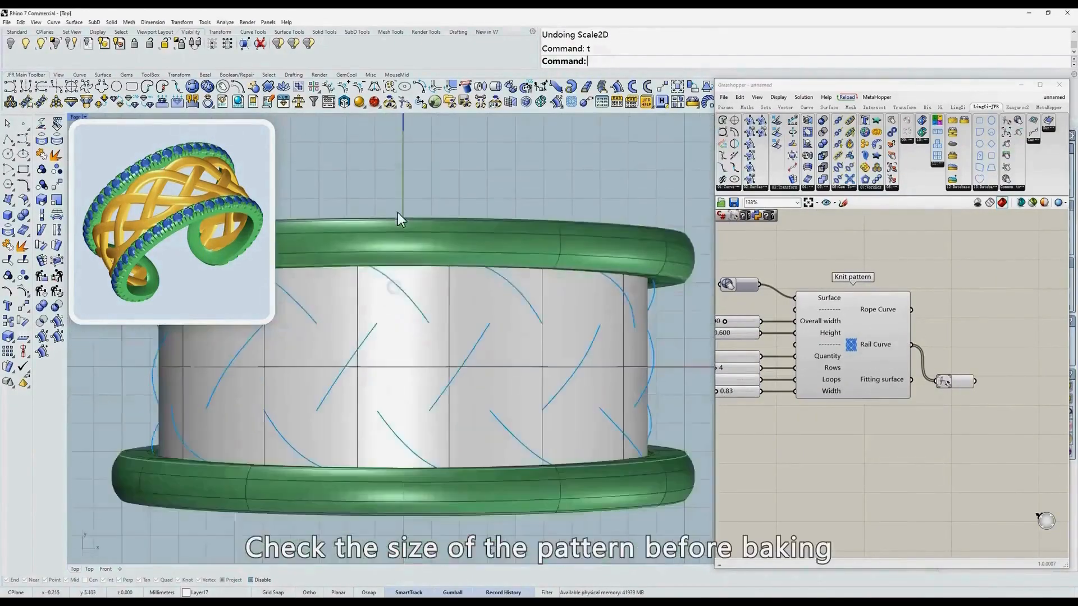
text(w)
key(Return)
right_drag(916, 333, 1026, 339)
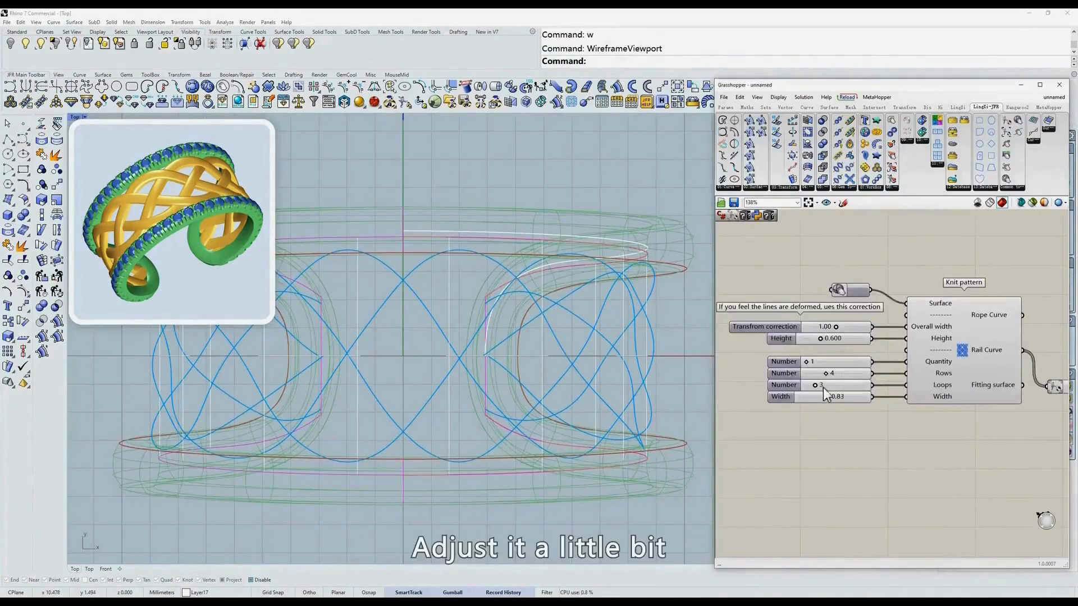
drag(828, 396, 853, 396)
right_drag(484, 281, 456, 282)
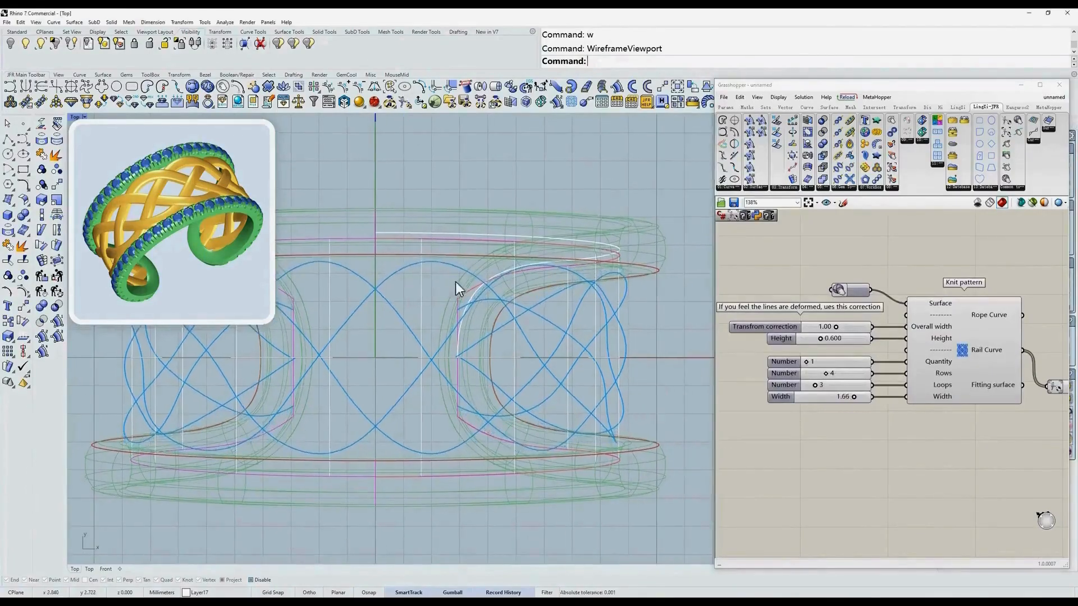
text(S)
key(Return)
drag(853, 397, 874, 397)
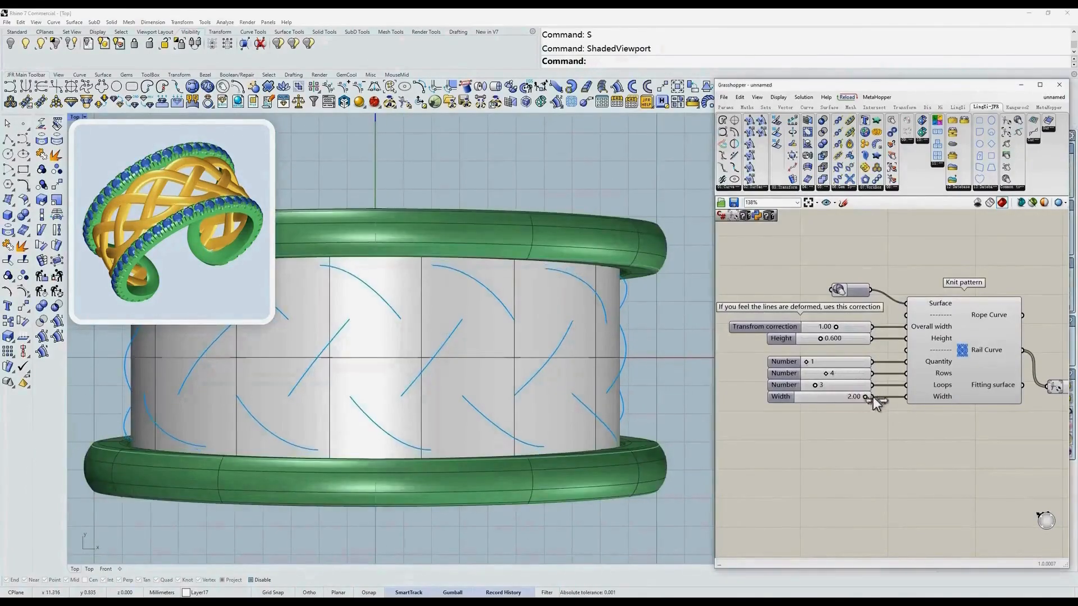
Step: Scale the base surface slightly narrower across the width of the bracelet in Top view
click(402, 378)
click(376, 473)
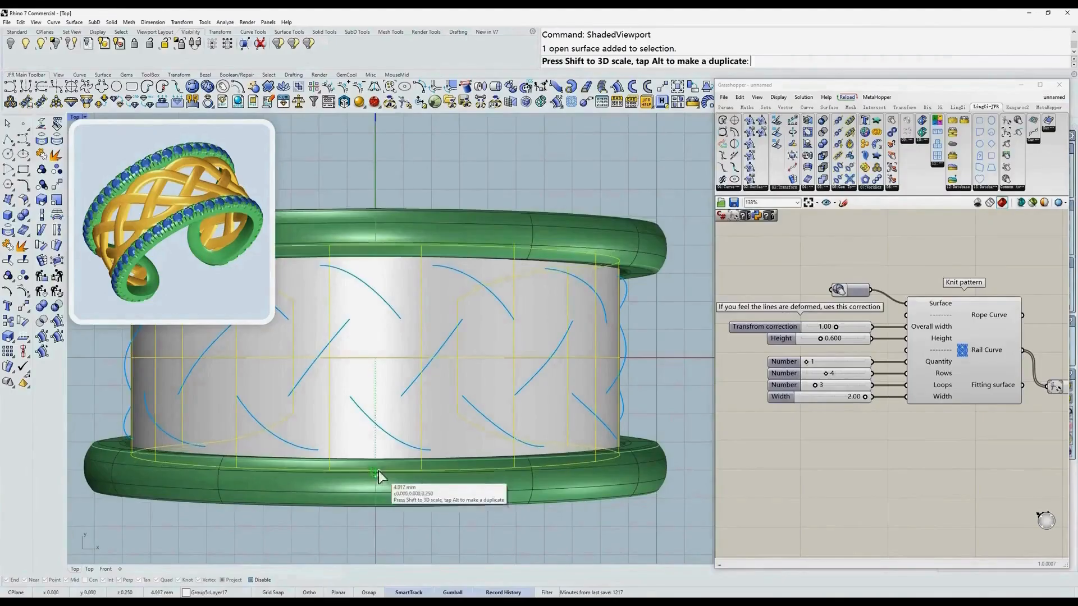
scroll(513, 345, down, 6)
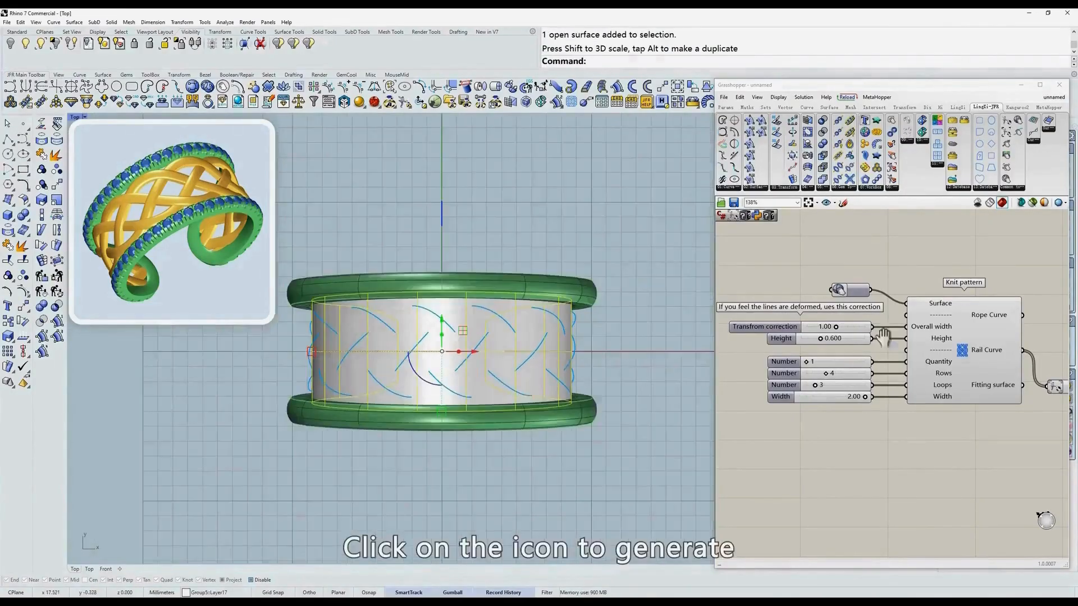
Step: Bake the knit pattern's rail curves into the model and close the Grasshopper window
right_drag(883, 337, 771, 300)
click(940, 354)
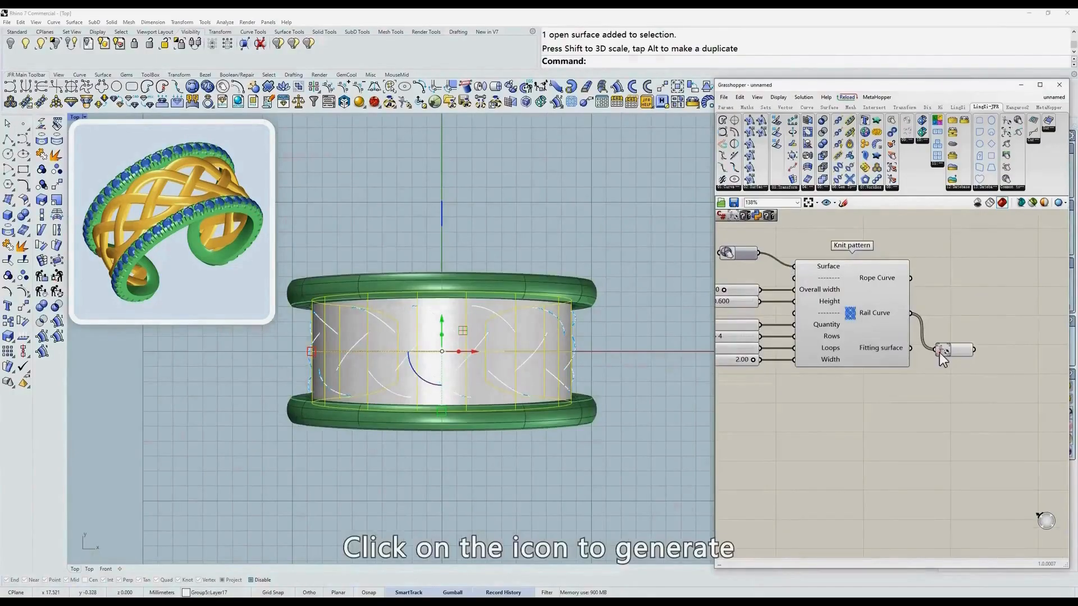
click(1059, 85)
Step: Select the baked knit curves and examine how they lie on the base surface in wireframe and shaded display
click(531, 227)
scroll(523, 305, up, 6)
click(523, 305)
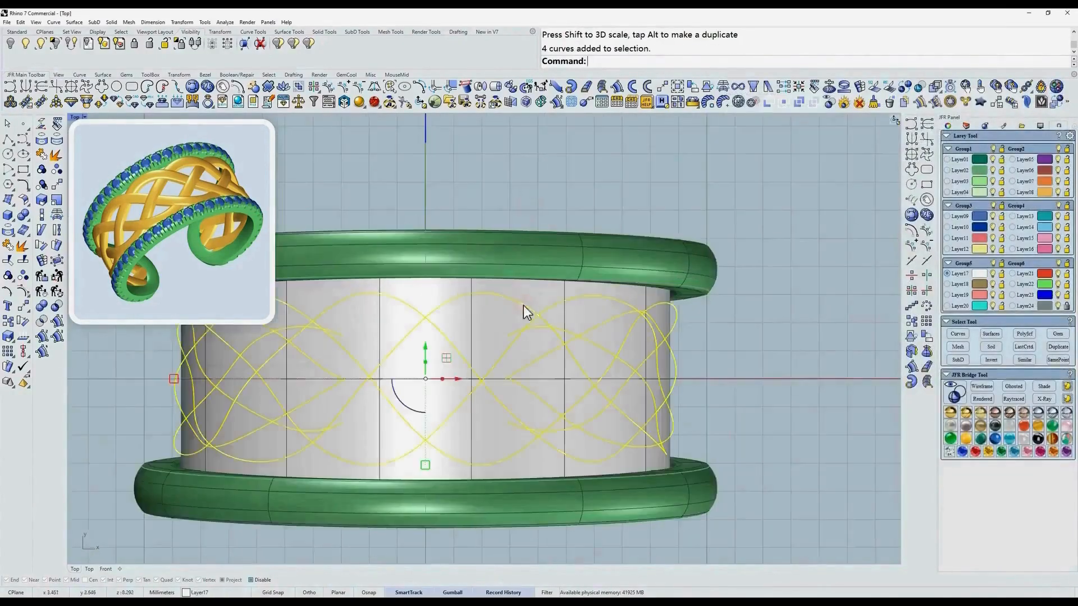
text(w)
key(Return)
scroll(524, 305, down, 2)
ctrl+shift+right_drag(513, 324, 473, 278)
text(S)
key(Return)
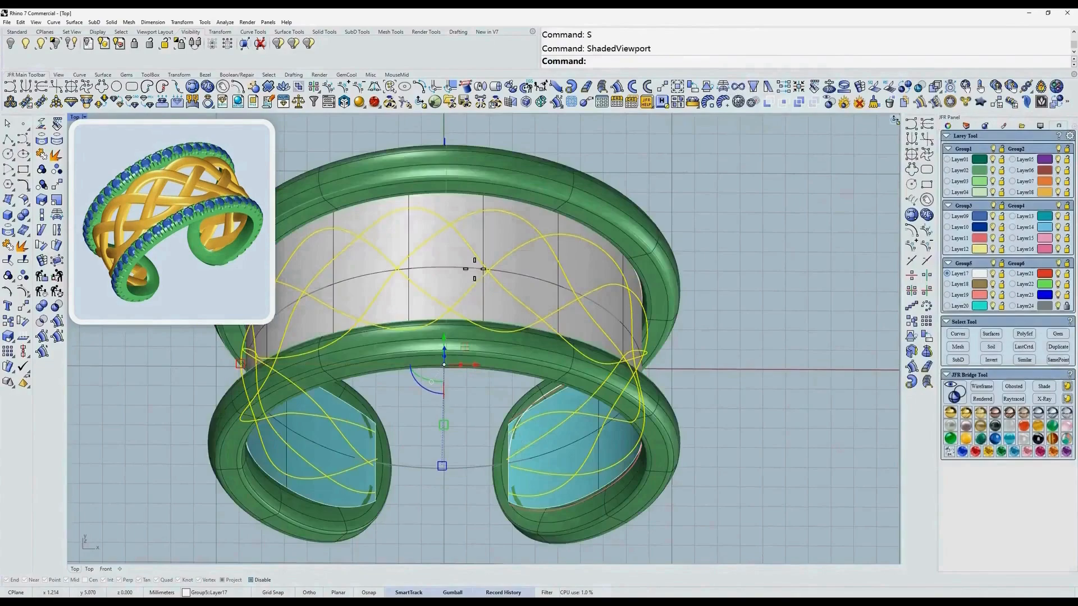
Step: In Right view, duplicate the lower closed profile curve and place the copy below the two existing profiles
text(r)
key(Return)
click(620, 312)
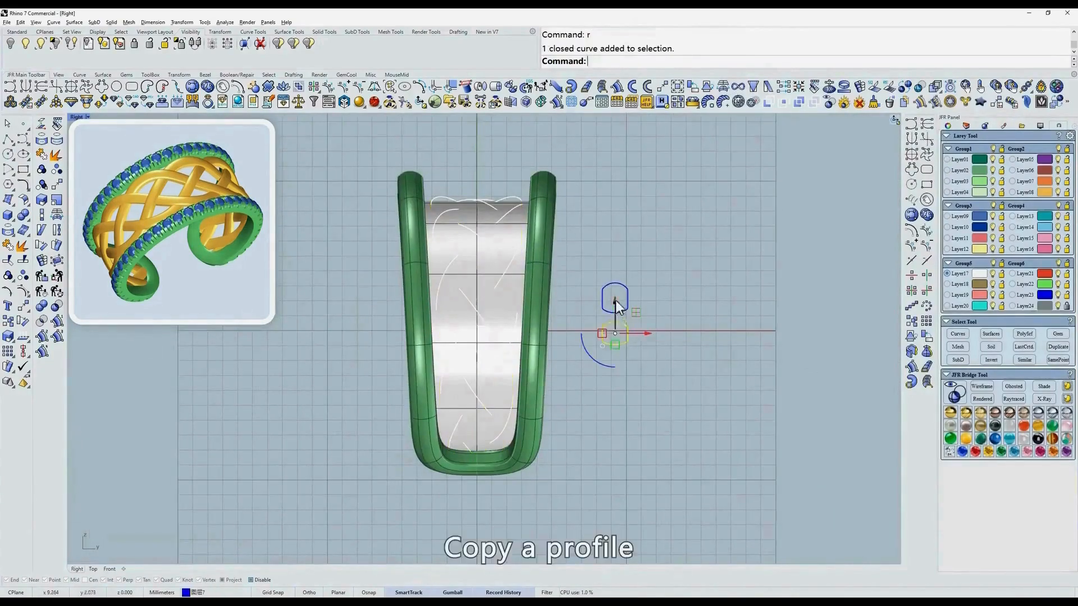
alt+drag(616, 301, 614, 346)
click(629, 352)
scroll(629, 353, up, 6)
right_drag(628, 352, 648, 372)
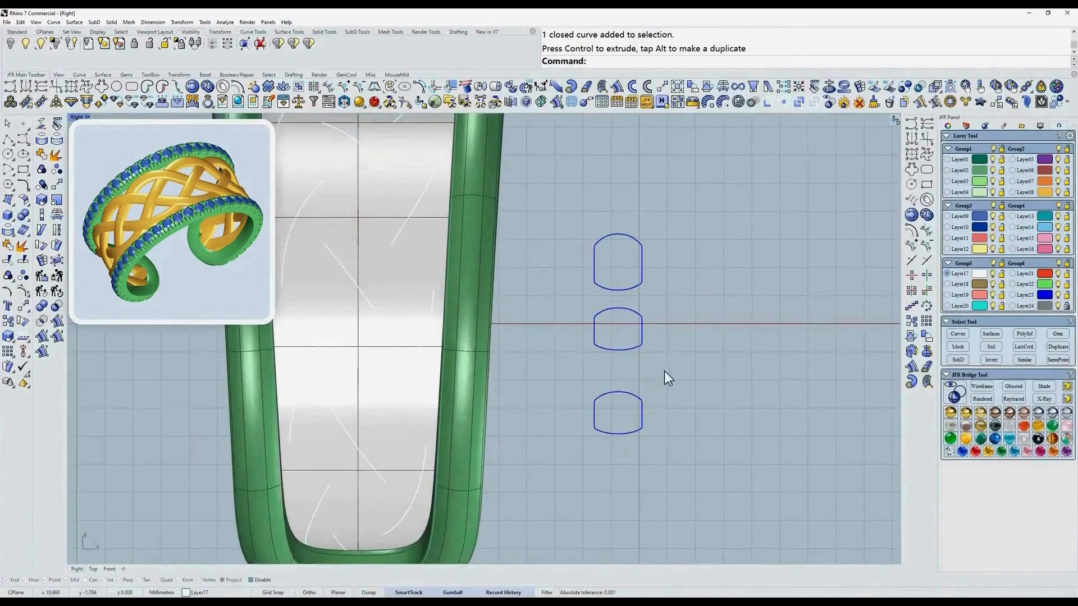
Step: Resize the copied profile with the box edit tool to 1.2 mm in Y and 0.9 mm in Z
click(602, 102)
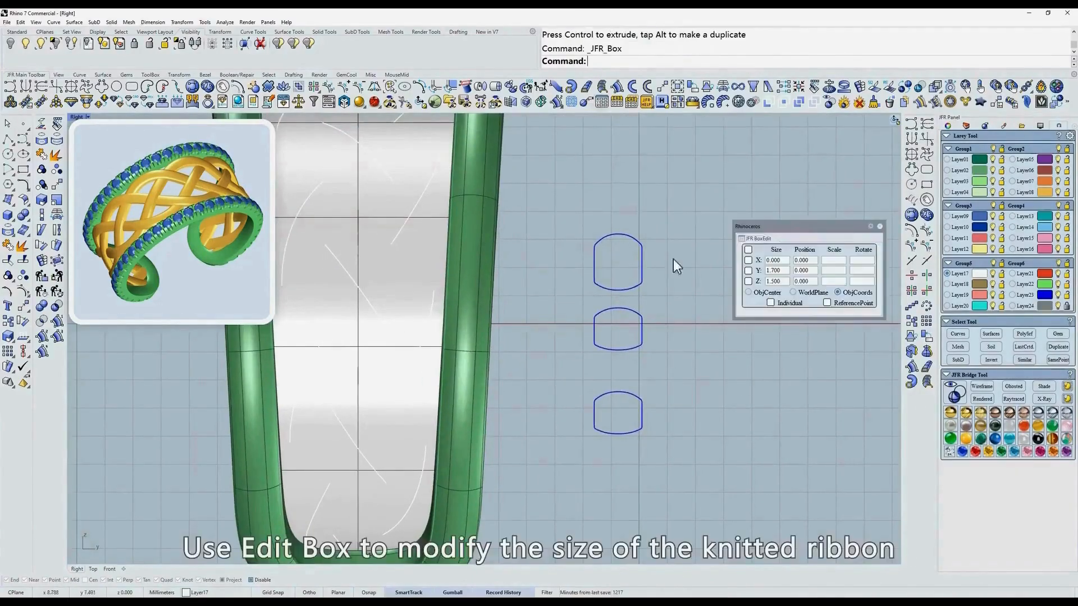
click(603, 430)
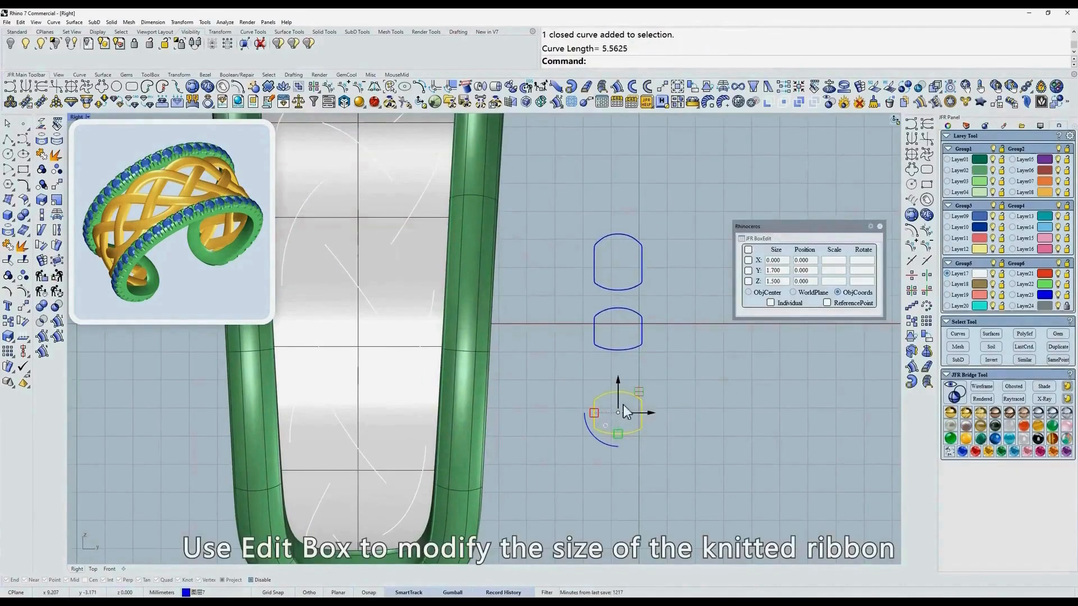
double_click(780, 271)
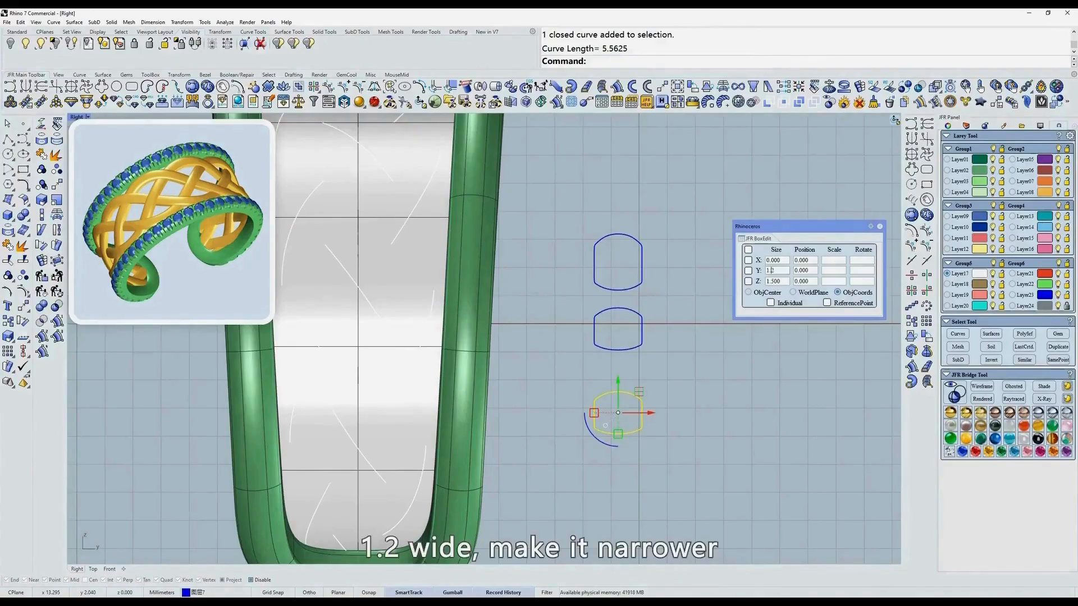
key(Return)
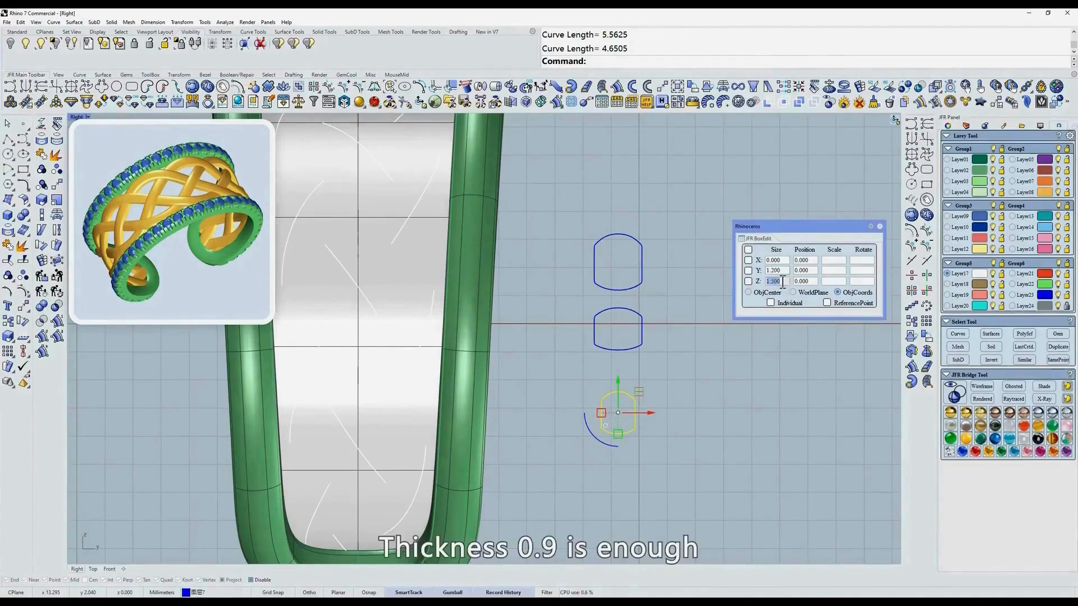
key(Return)
click(723, 426)
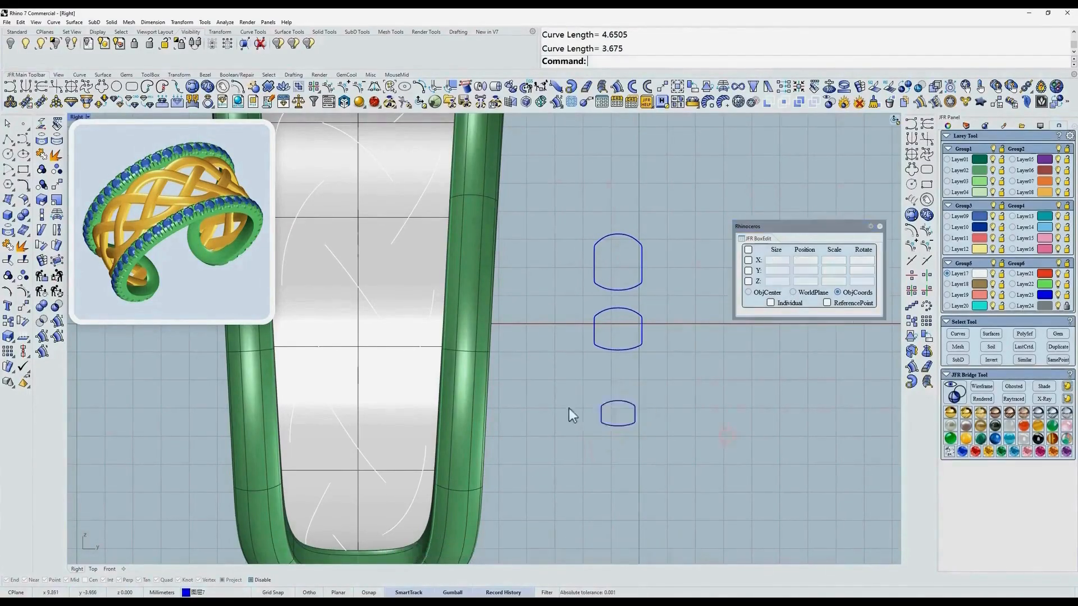
scroll(553, 387, down, 4)
ctrl+shift+right_drag(553, 388, 530, 349)
click(879, 226)
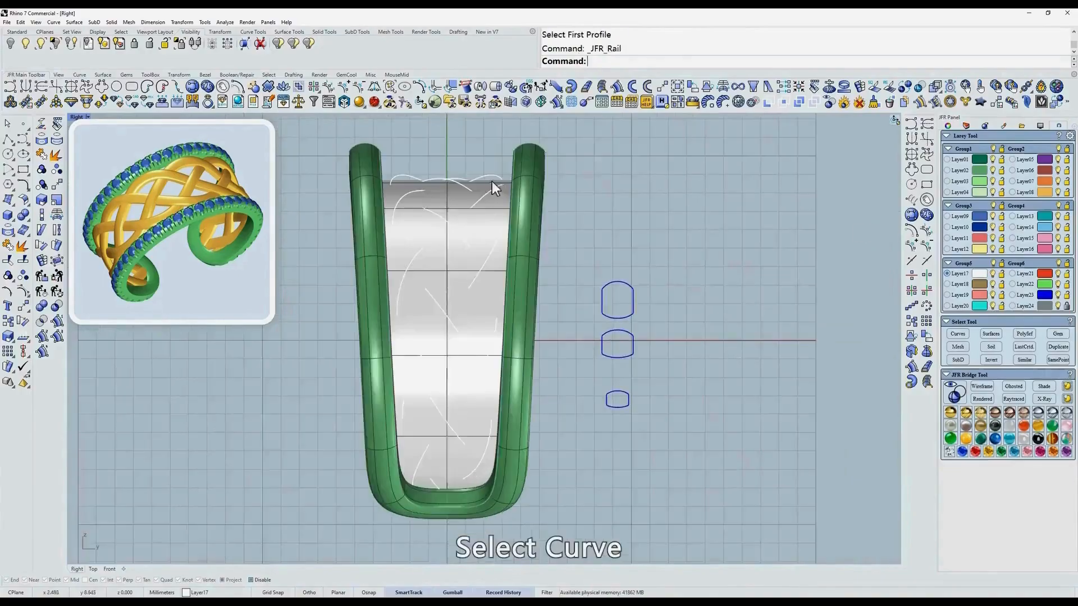
Step: Sweep the small profile along the four knit curves with the Rail tool, using the middle profile position and fitting to the base surface
click(491, 181)
click(618, 102)
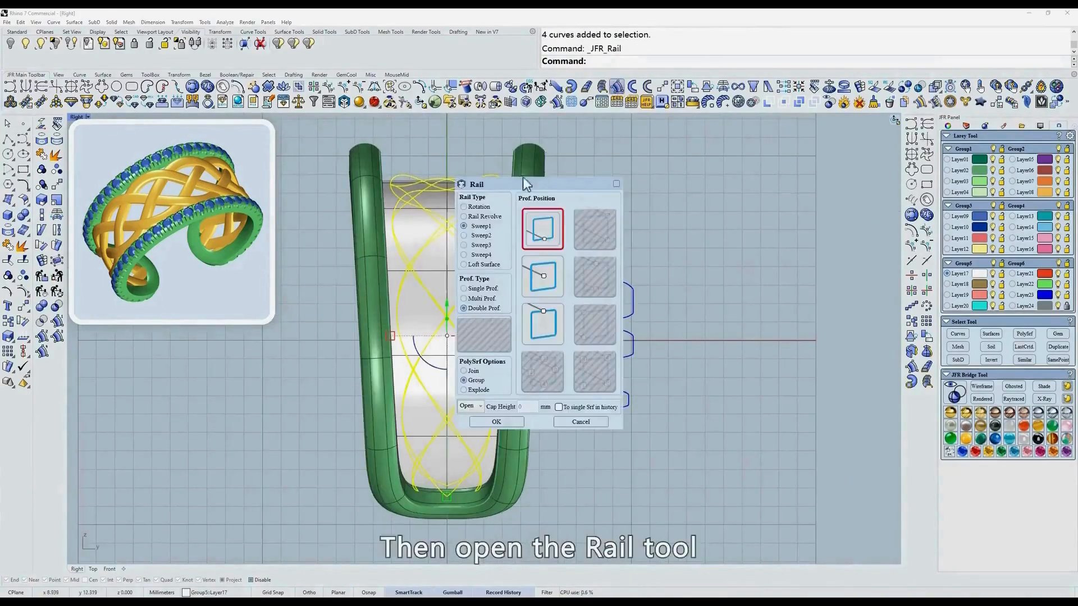
drag(524, 118, 743, 176)
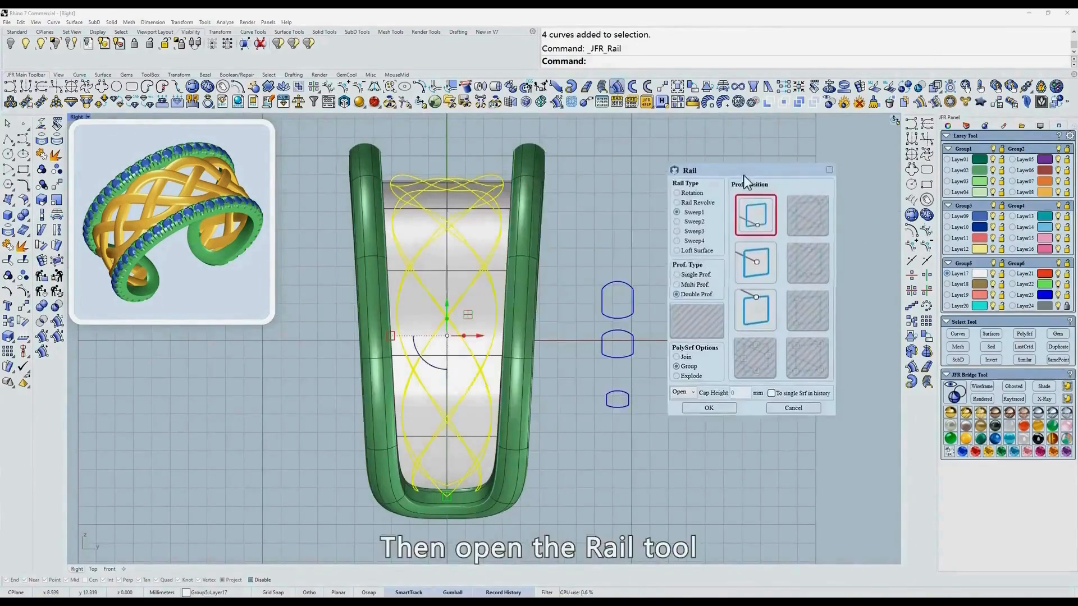
click(759, 262)
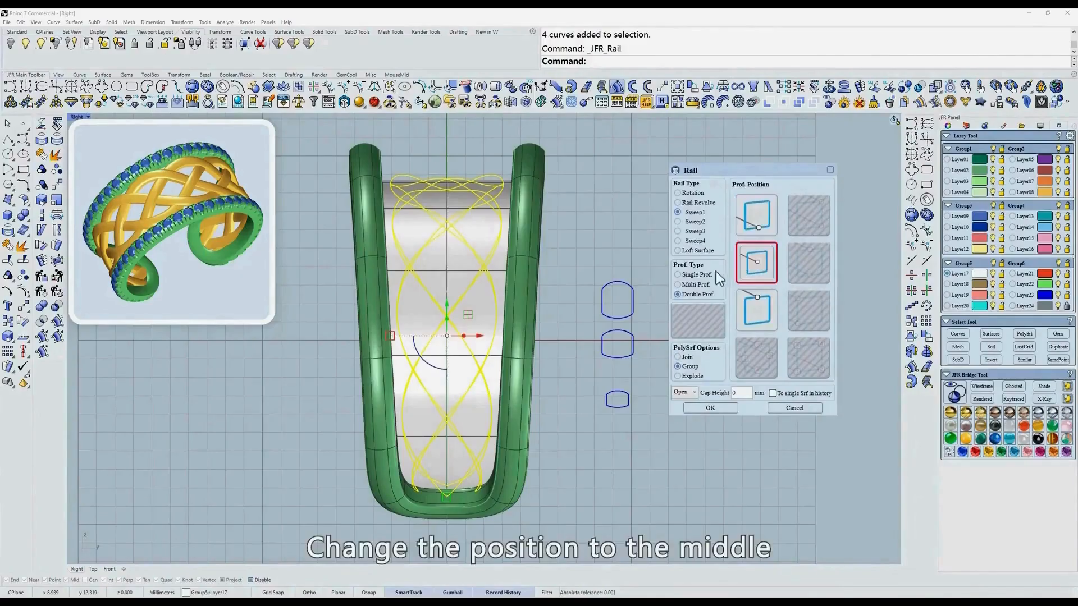
click(710, 409)
drag(646, 391, 592, 422)
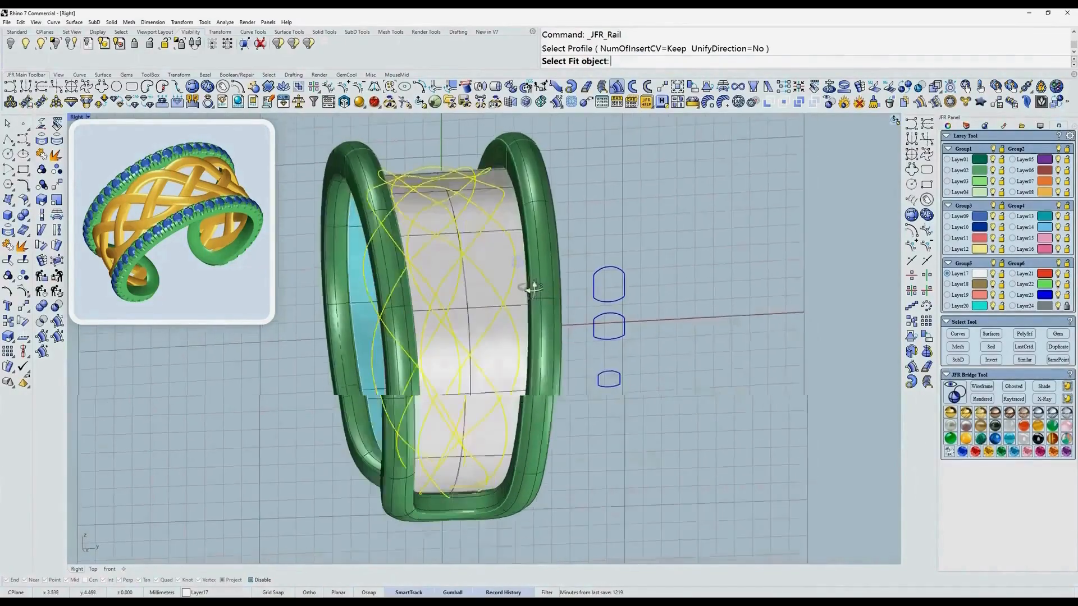
click(496, 262)
key(Return)
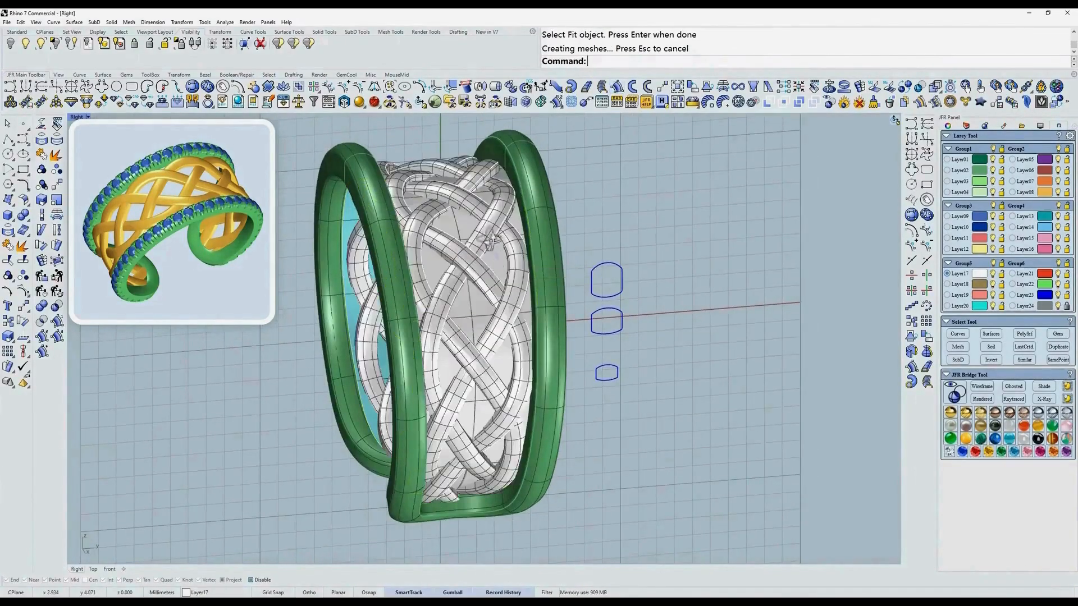
Step: Select the newly swept knit surfaces and assign them to the gold Layer08
ctrl+shift+right_drag(493, 257, 471, 244)
click(462, 219)
click(770, 215)
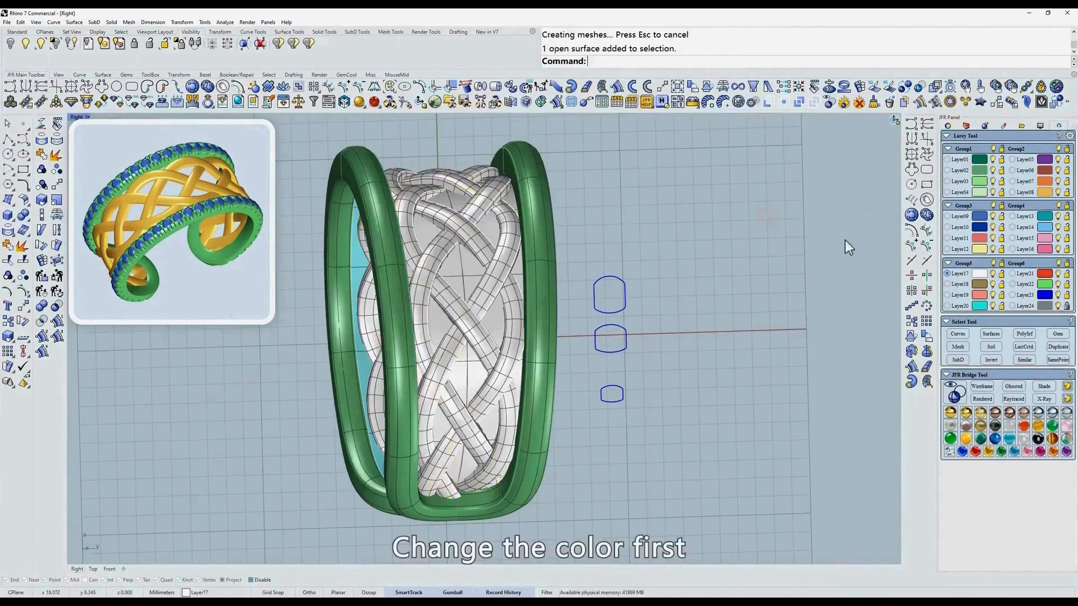
click(1024, 347)
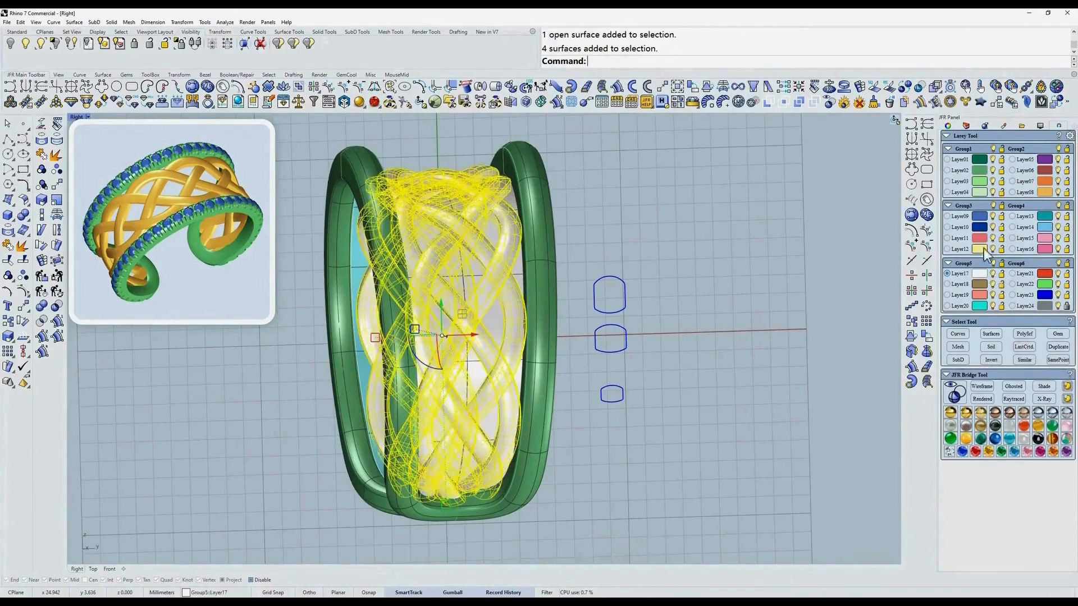
click(980, 180)
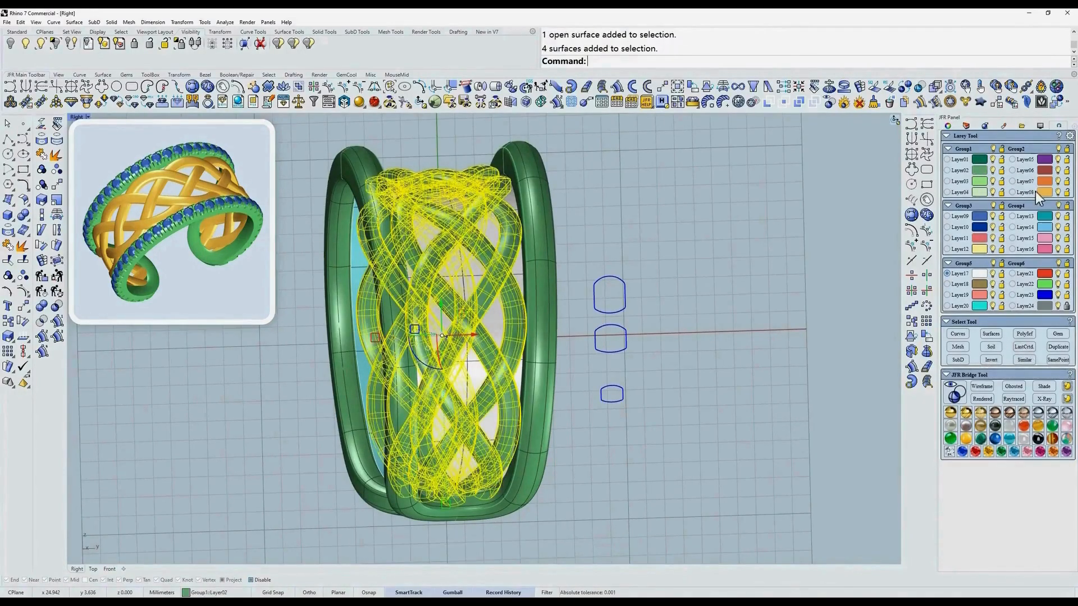
mouse_move(504, 237)
ctrl+shift+right_down()
mouse_move(470, 230)
mouse_move(507, 243)
mouse_move(541, 283)
mouse_move(508, 248)
ctrl+shift+right_up()
Step: In Top view, stretch the four knit curves slightly across the band width so the woven surfaces widen with them
text(d)
key(Return)
text(t)
key(Return)
scroll(507, 248, up, 10)
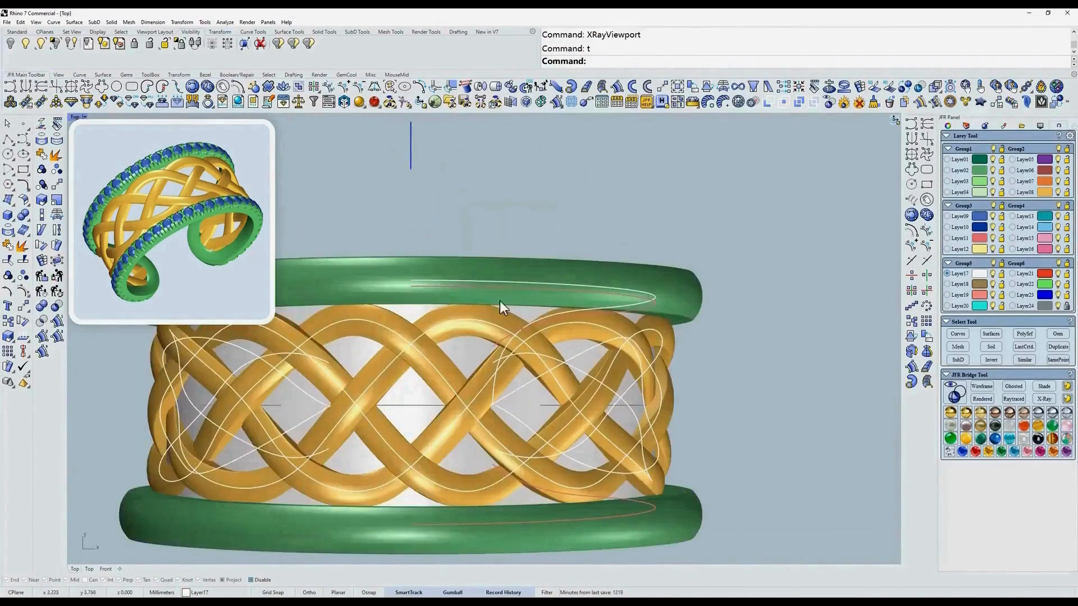
text(w)
key(Return)
click(470, 296)
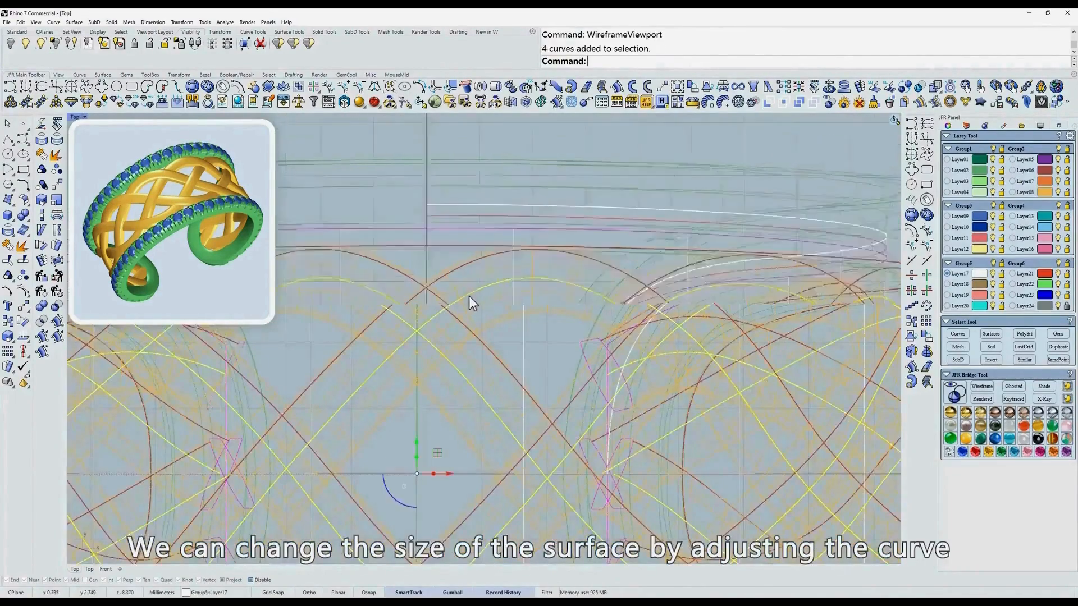
text(s)
key(Return)
scroll(474, 463, up, 3)
drag(447, 453, 450, 470)
scroll(445, 439, up, 6)
scroll(450, 469, down, 12)
Step: Examine how the knit band sits between the green rails in Right and Front views with X-ray display
text(r)
key(Return)
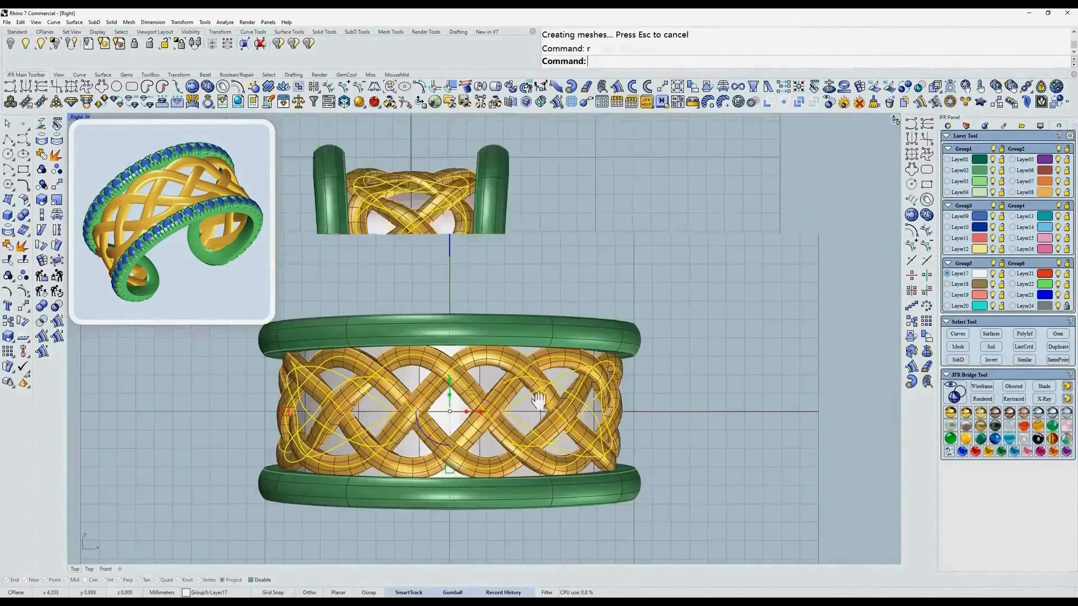
right_drag(481, 401, 511, 331)
key(ctrl+alt+x)
text(f)
key(Return)
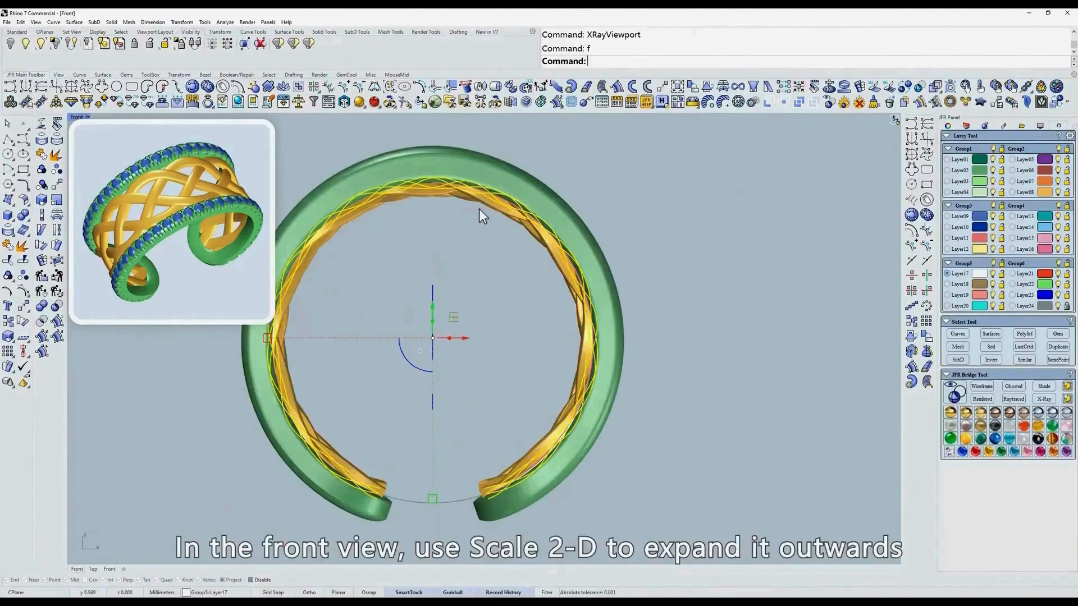
right_drag(479, 209, 511, 212)
Step: Try to scale the knit curves outward about the bracelet's center with Scale 2D
text(s2)
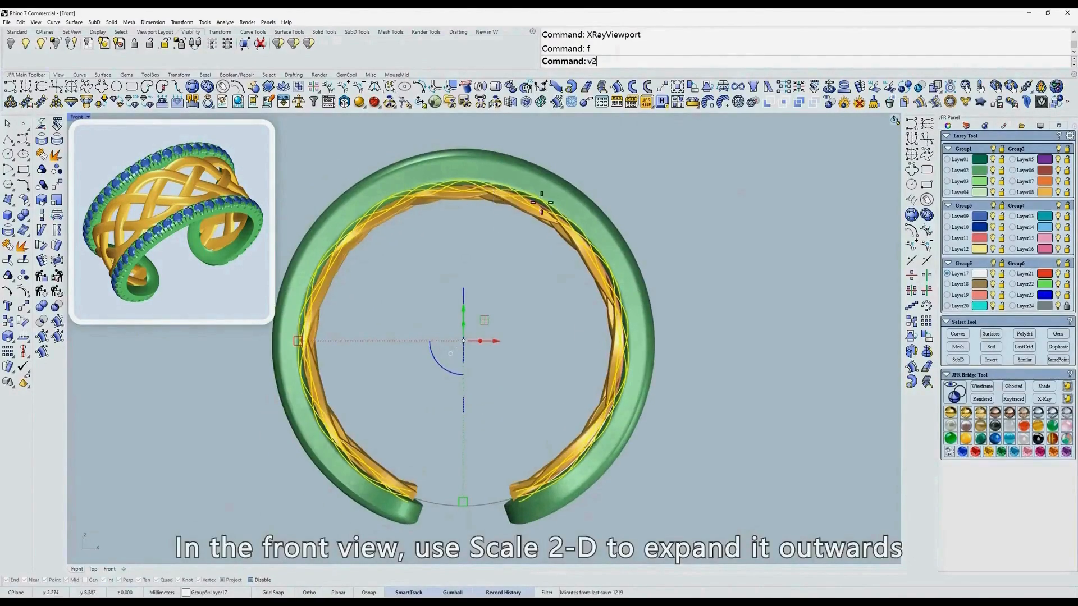
key(Return)
click(668, 243)
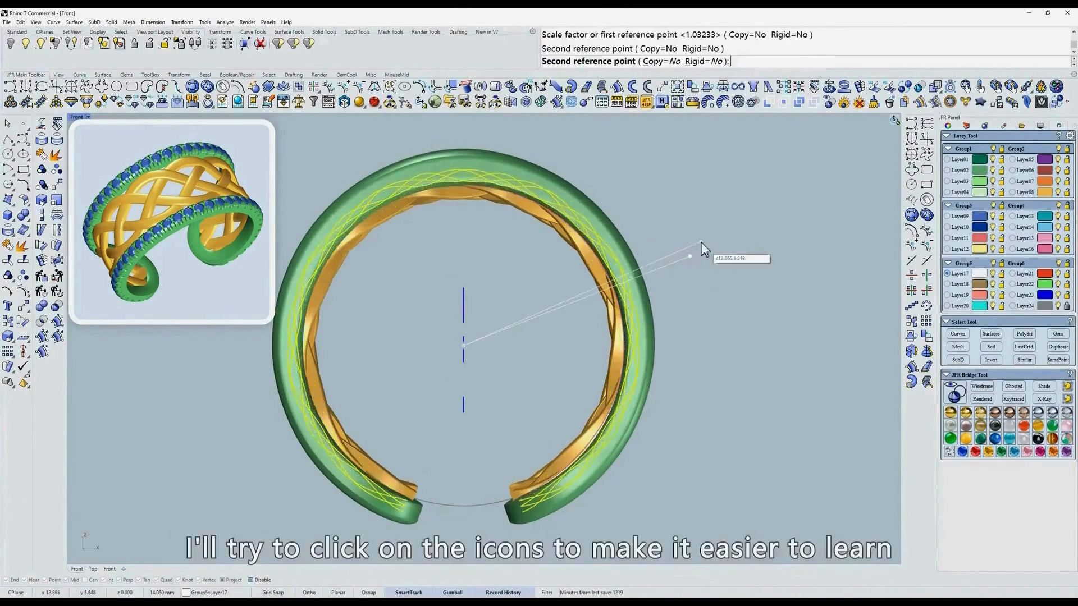
click(702, 241)
Step: In shaded display, scale the knit curves outward toward the rails with Scale2D, using the origin (0) as base point
text(s)
key(Return)
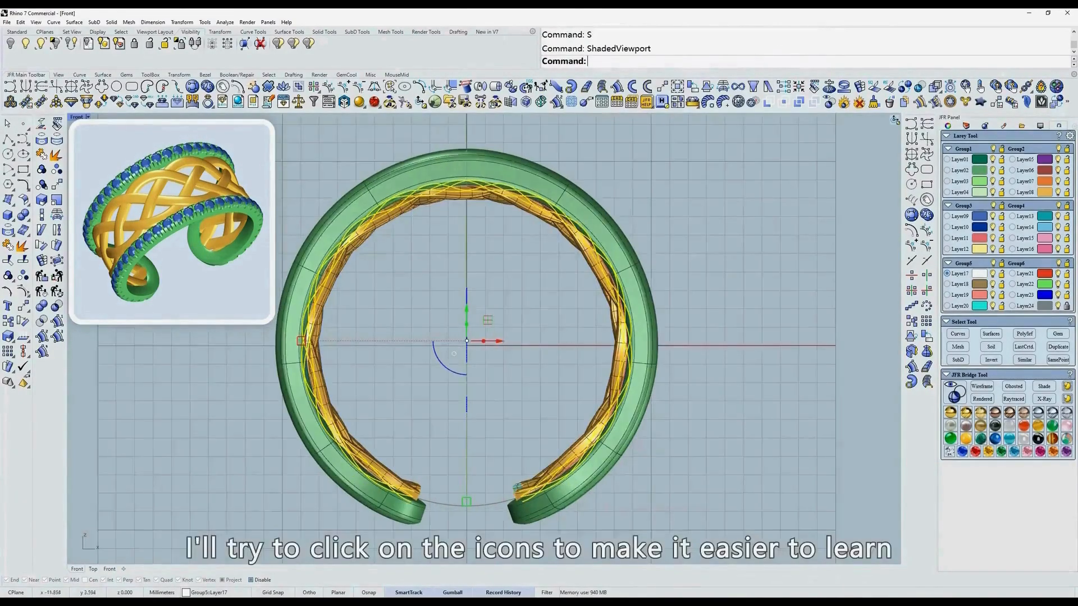
click(56, 216)
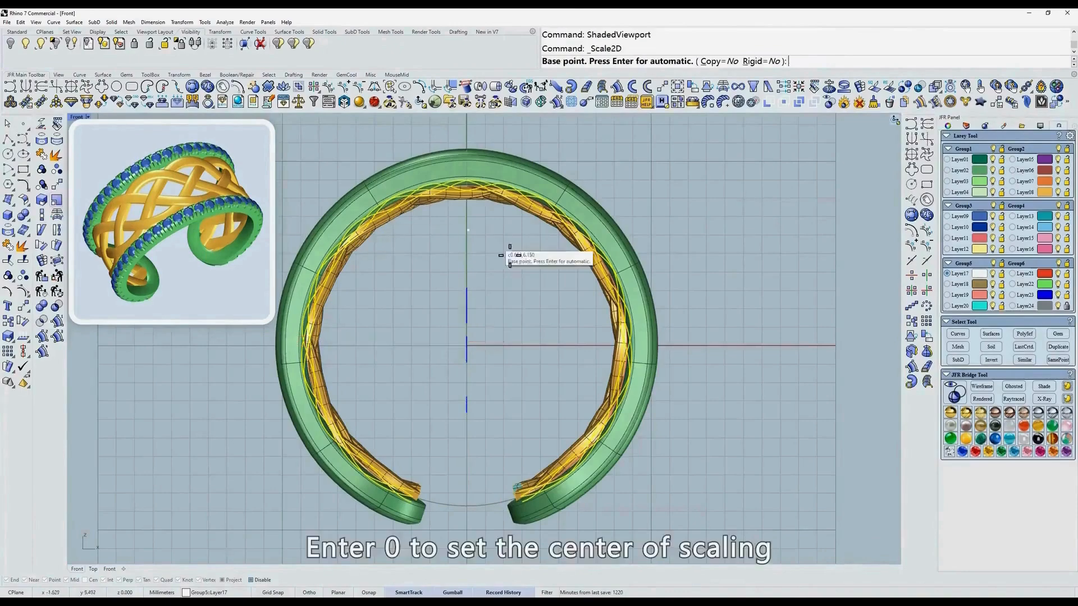
right_drag(550, 274, 577, 276)
text(0)
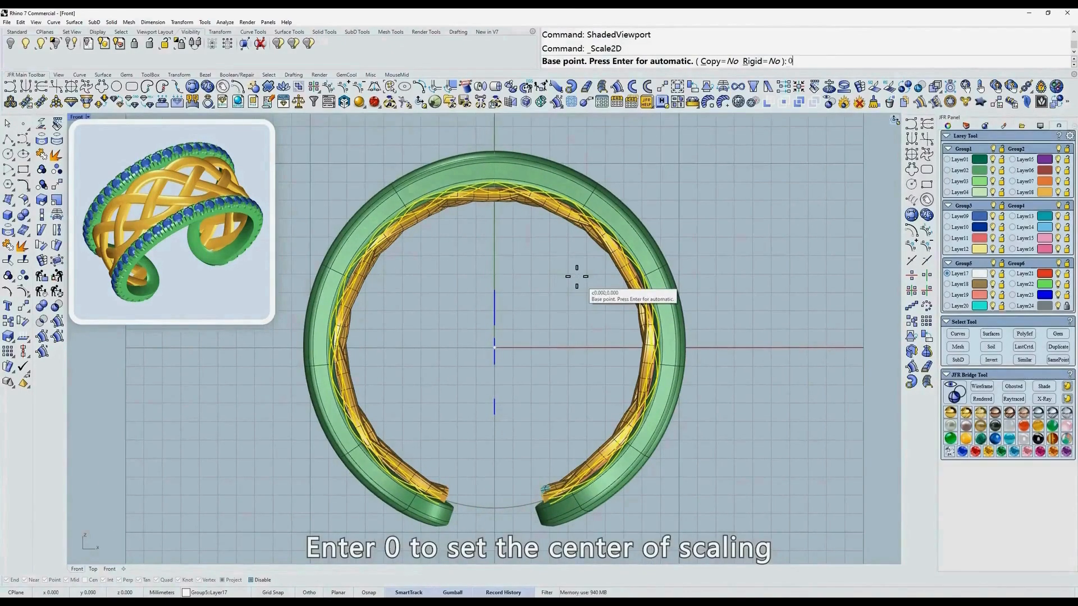
key(Return)
click(615, 280)
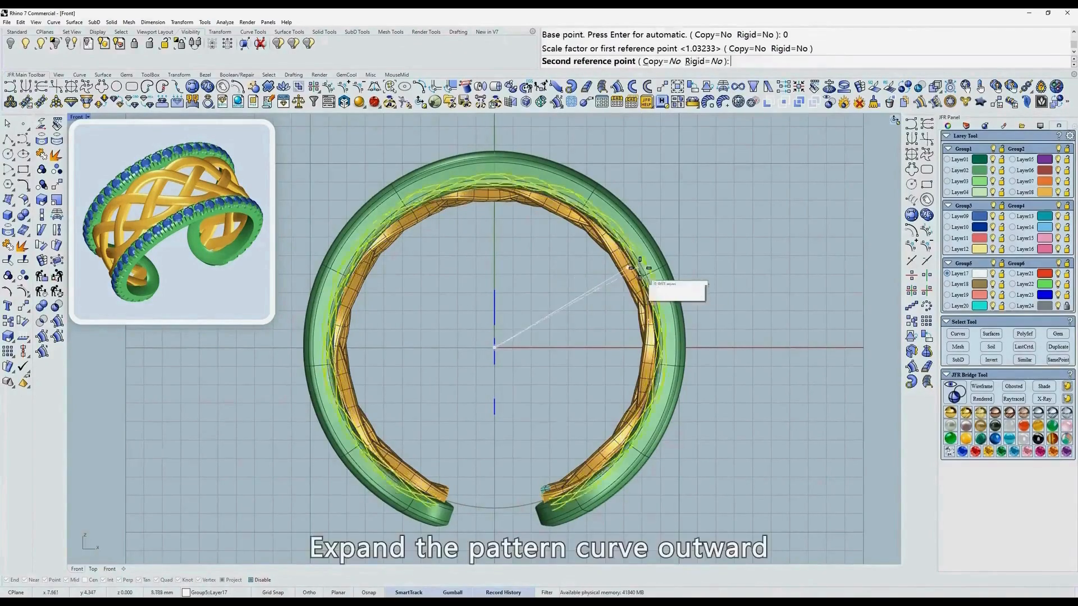
click(646, 268)
Step: Examine how the expanded weave sits between the green rails from an angled view in different display modes
scroll(601, 254, up, 2)
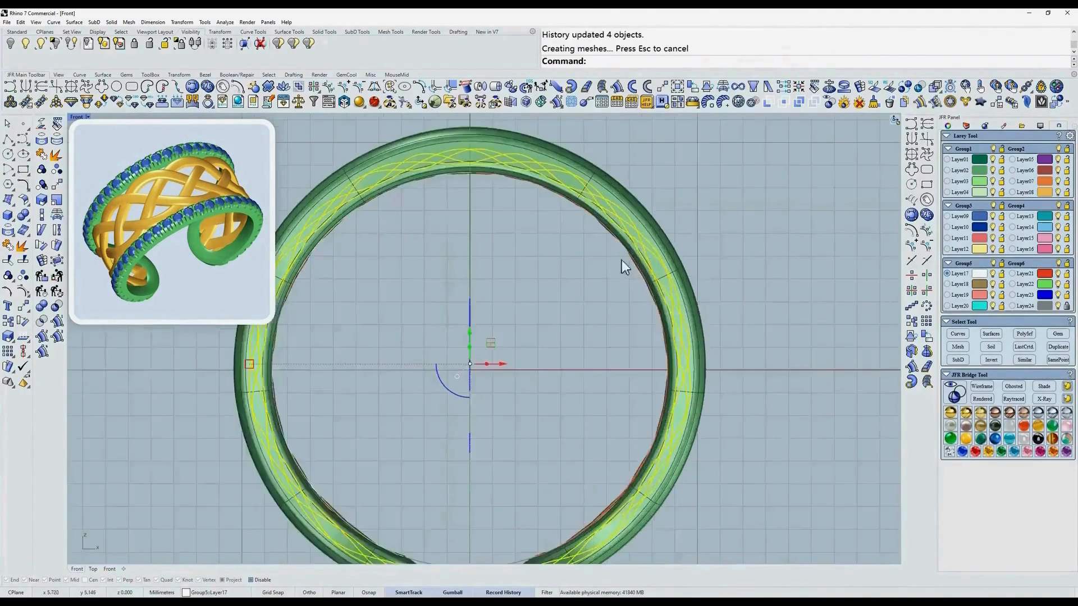
mouse_move(621, 260)
ctrl+shift+right_down()
mouse_move(488, 283)
mouse_move(527, 270)
mouse_move(645, 315)
mouse_move(612, 317)
mouse_move(595, 341)
mouse_move(541, 324)
ctrl+shift+right_up()
scroll(533, 306, down, 2)
text(s)
key(Return)
text(d)
key(Return)
text(s)
key(Return)
Step: In Top view, select the four gold swept knit surfaces and delete them
text(t)
key(Return)
click(510, 230)
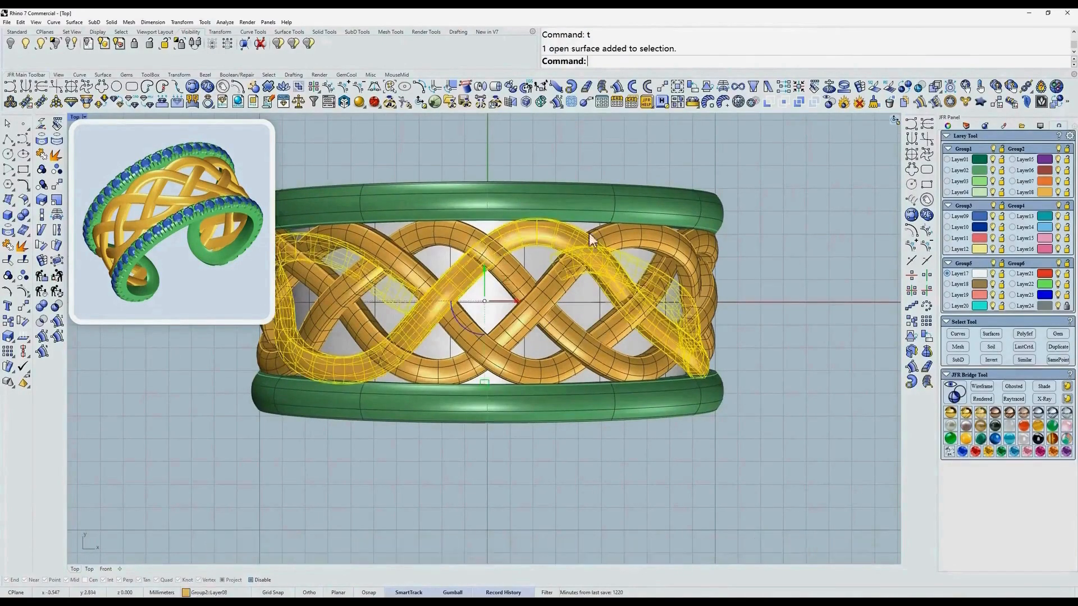
click(825, 238)
click(1043, 194)
right_drag(628, 238, 635, 255)
key(Delete)
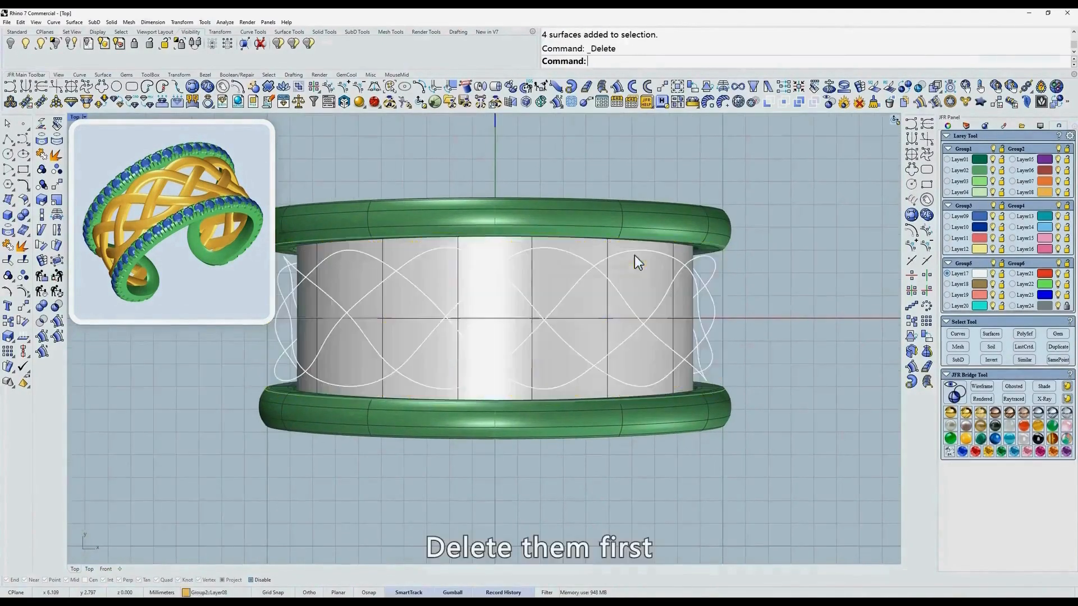
Step: Select the four baked knit pattern curves around the band and delete them
ctrl+shift+right_drag(605, 292, 555, 200)
click(590, 235)
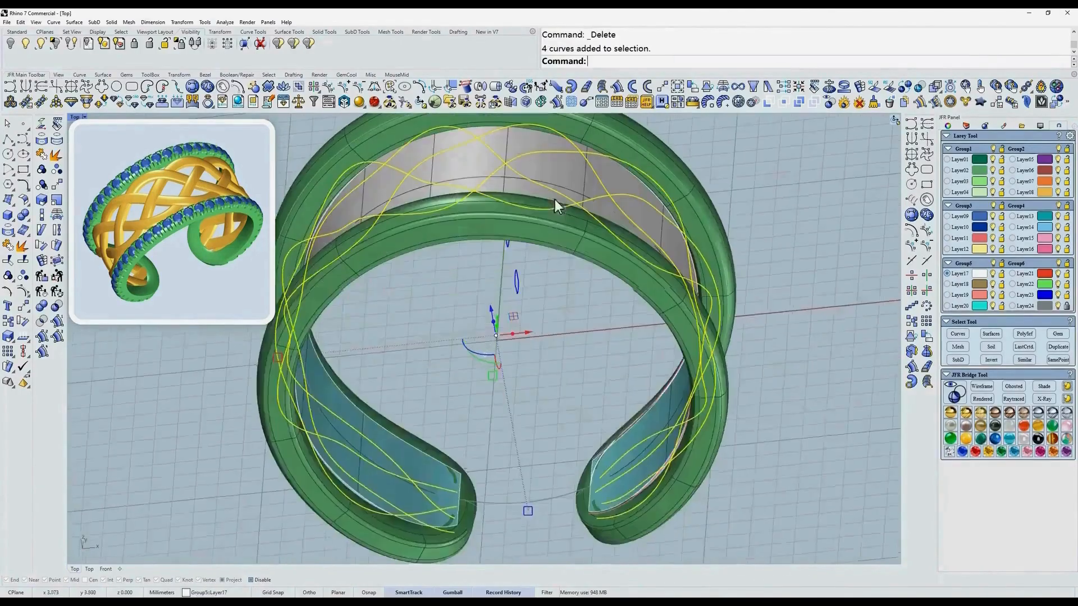
key(Delete)
ctrl+shift+right_drag(563, 252, 564, 327)
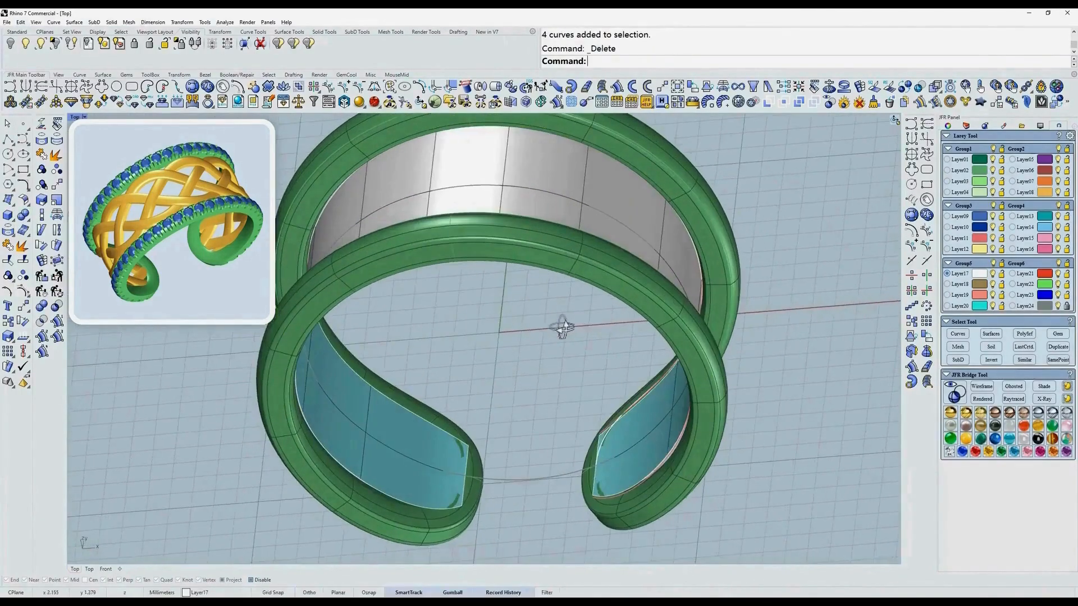
Step: Return to Top view, open Grasshopper and add a Sweep 1 component with its default inputs beside the Knit pattern component
text(t)
key(Return)
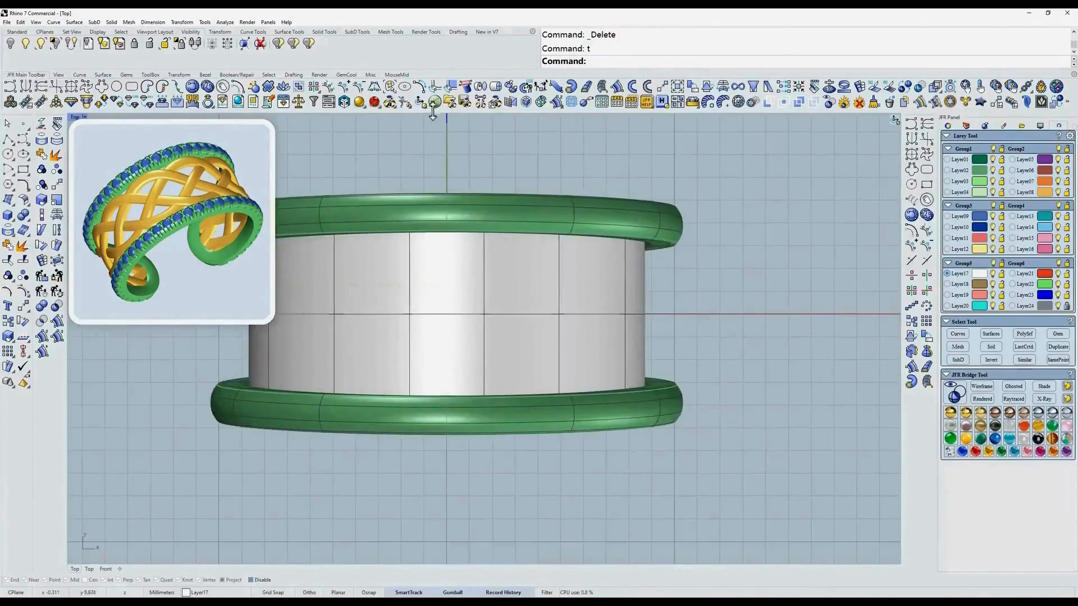
click(435, 103)
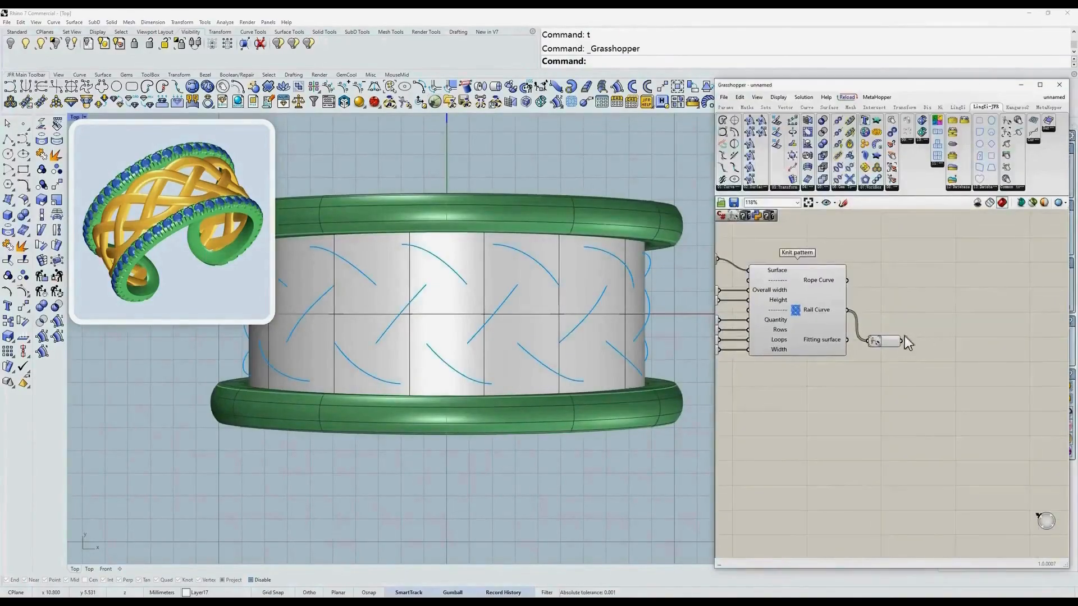
click(766, 188)
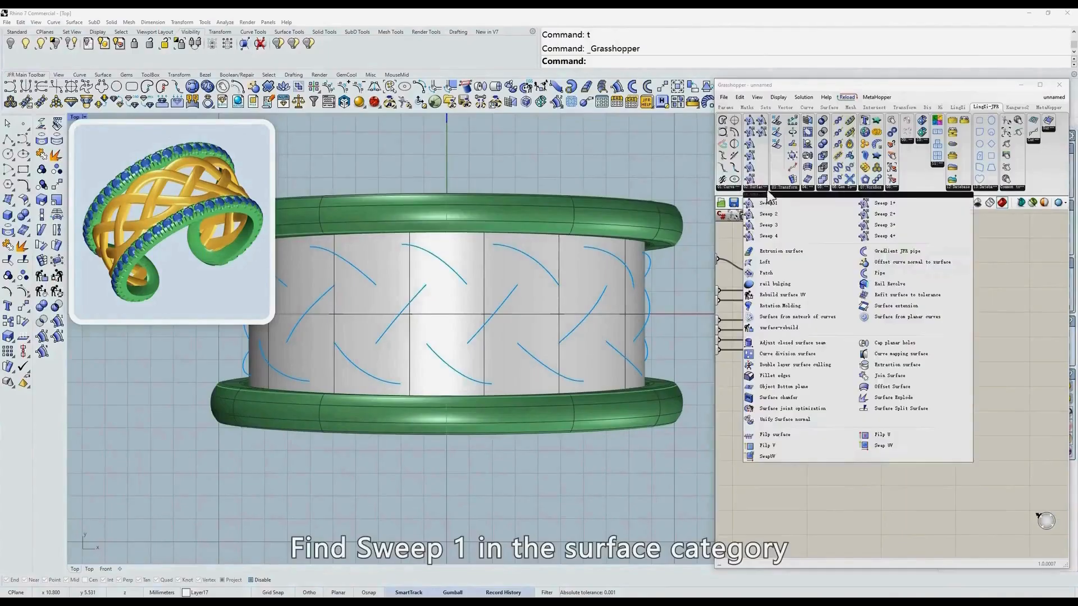
click(778, 205)
click(947, 383)
right_drag(944, 366, 870, 344)
drag(968, 366, 971, 387)
click(946, 281)
right_drag(563, 324, 529, 359)
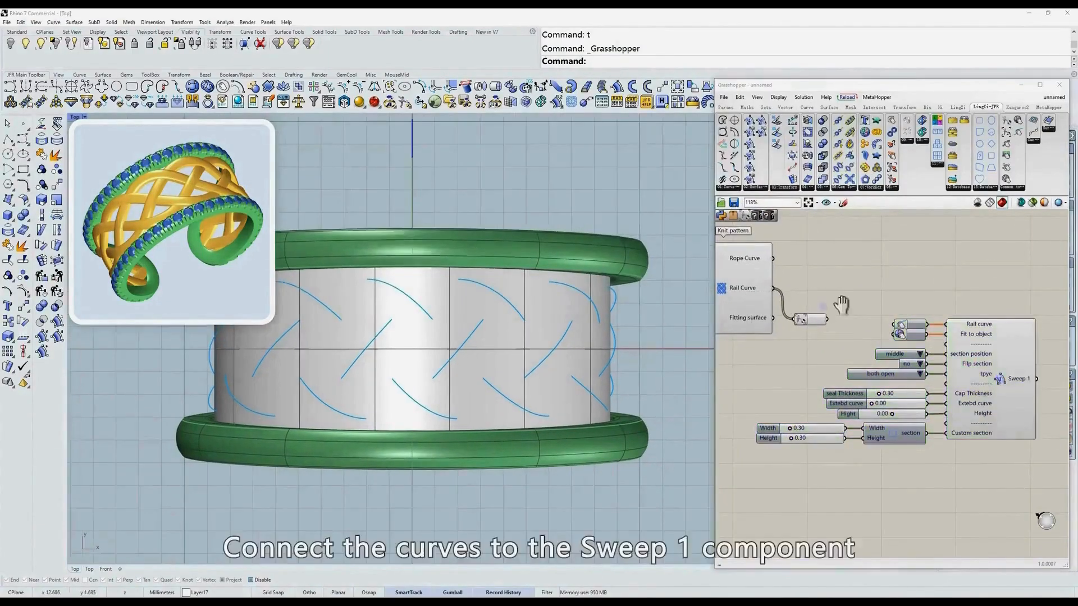
right_drag(841, 305, 898, 305)
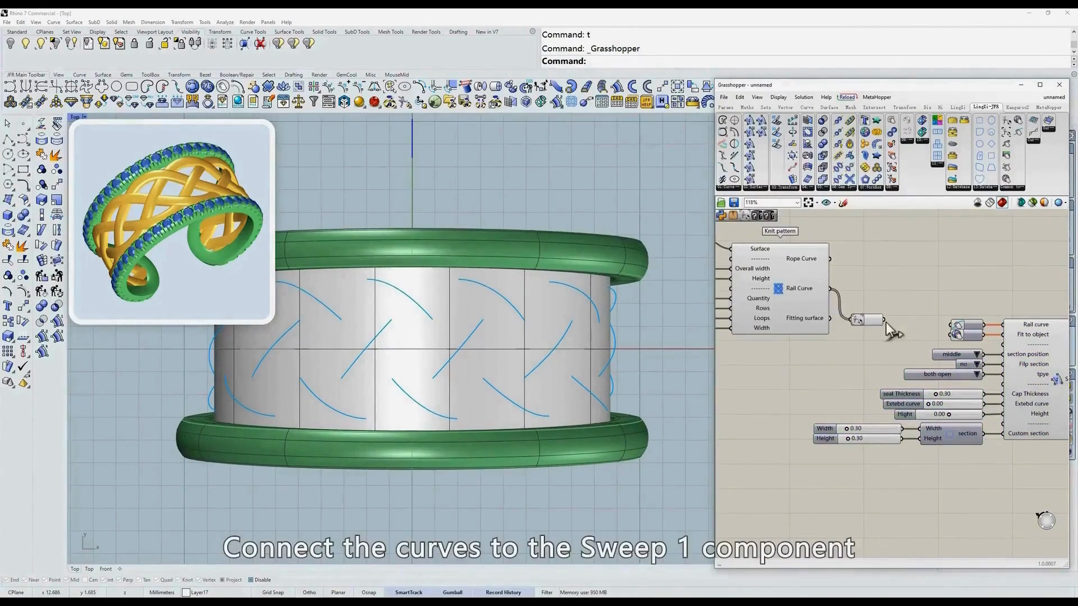
Step: Connect Knit pattern's Rail Curve output directly to Sweep 1's rail curve input and delete the intermediate component
drag(885, 320, 950, 325)
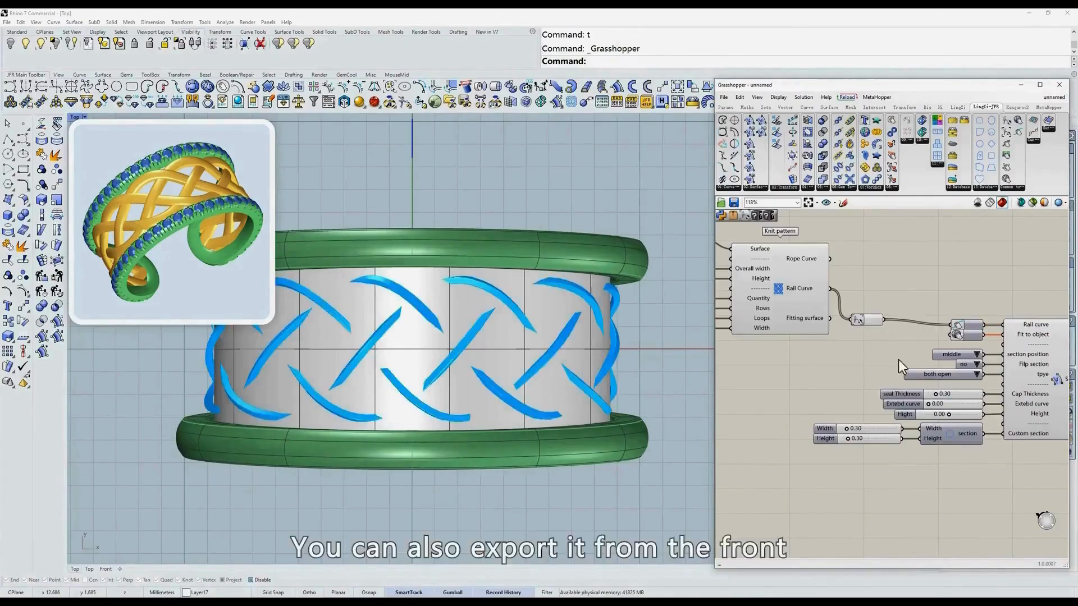
drag(832, 290, 951, 325)
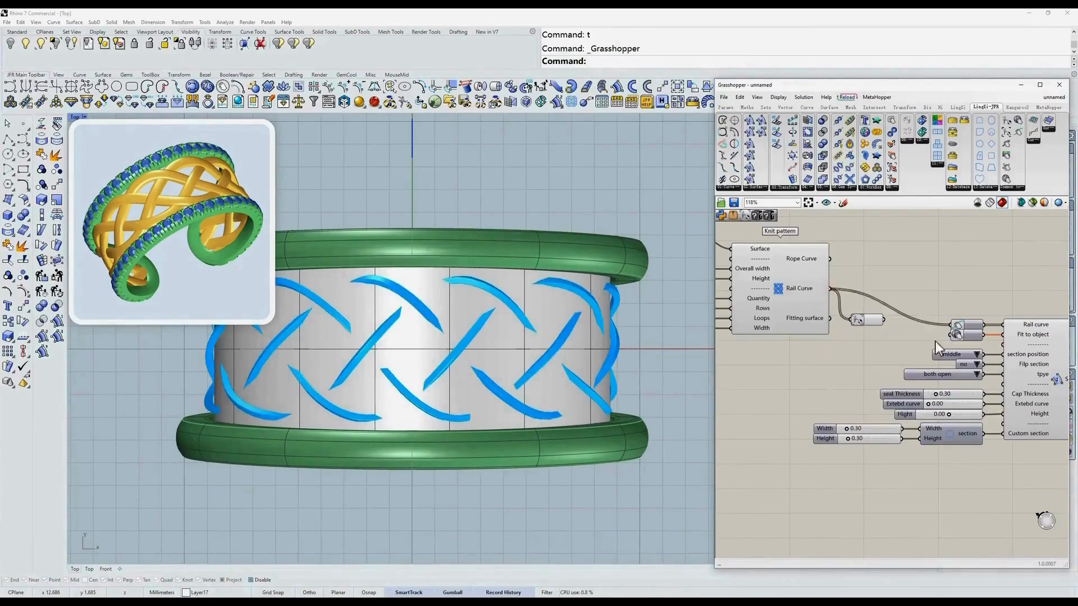
click(874, 321)
key(Delete)
scroll(925, 318, up, 2)
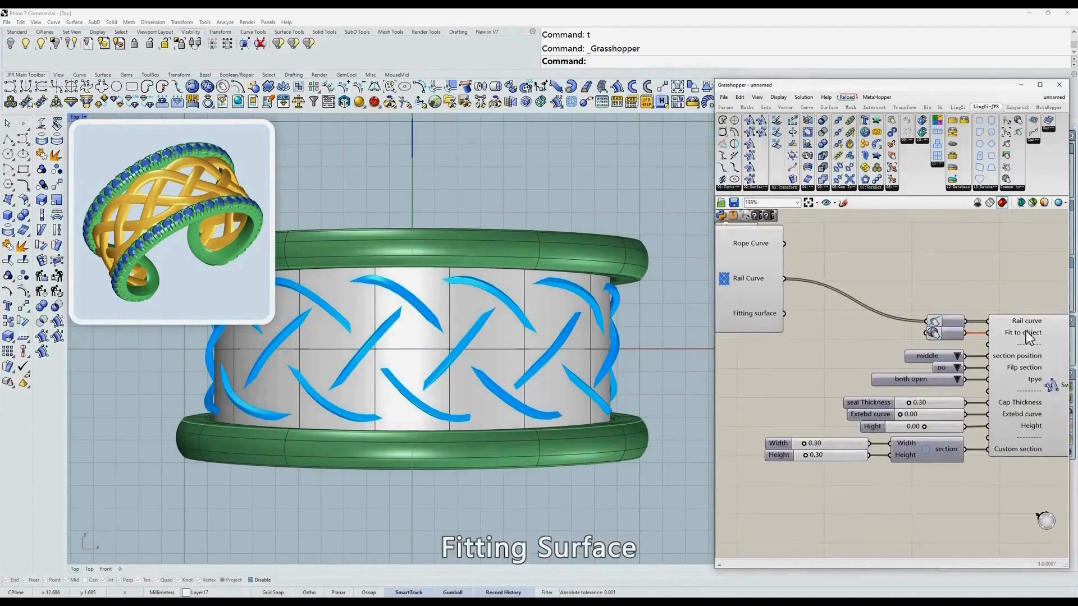
Step: Connect Knit pattern's Fitting surface output to Sweep 1's Fit to object input and check the preview in wireframe and shaded display
drag(785, 313, 927, 333)
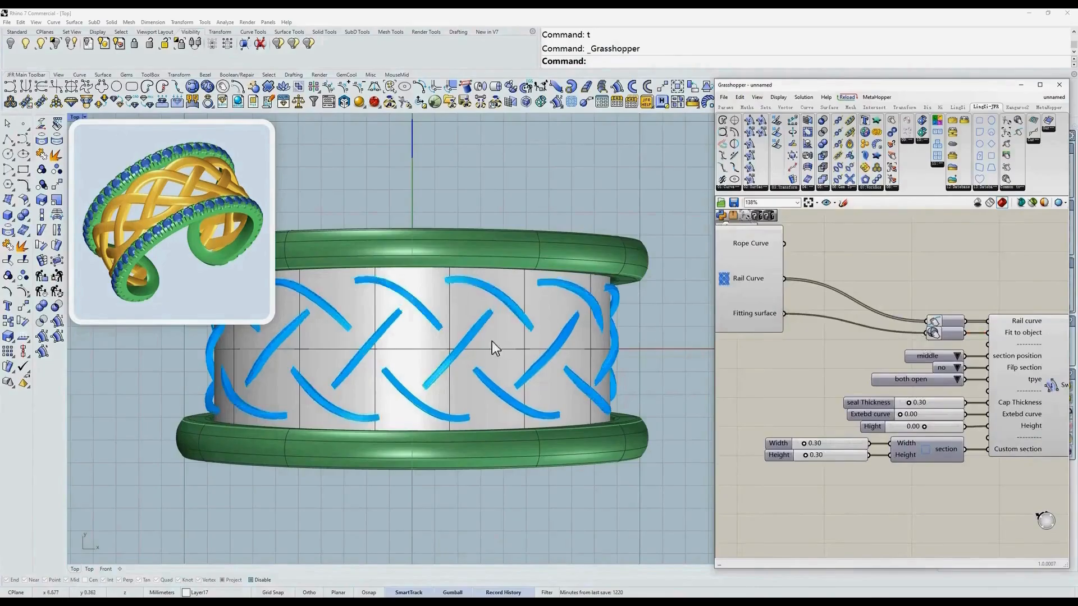
right_drag(530, 310, 447, 247)
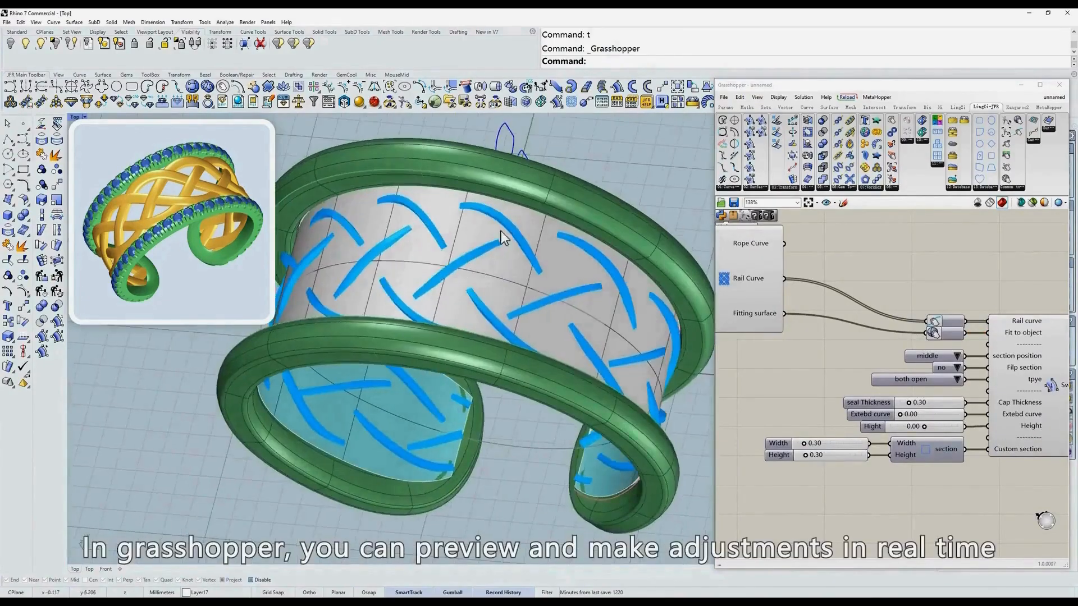
text(w)
key(Return)
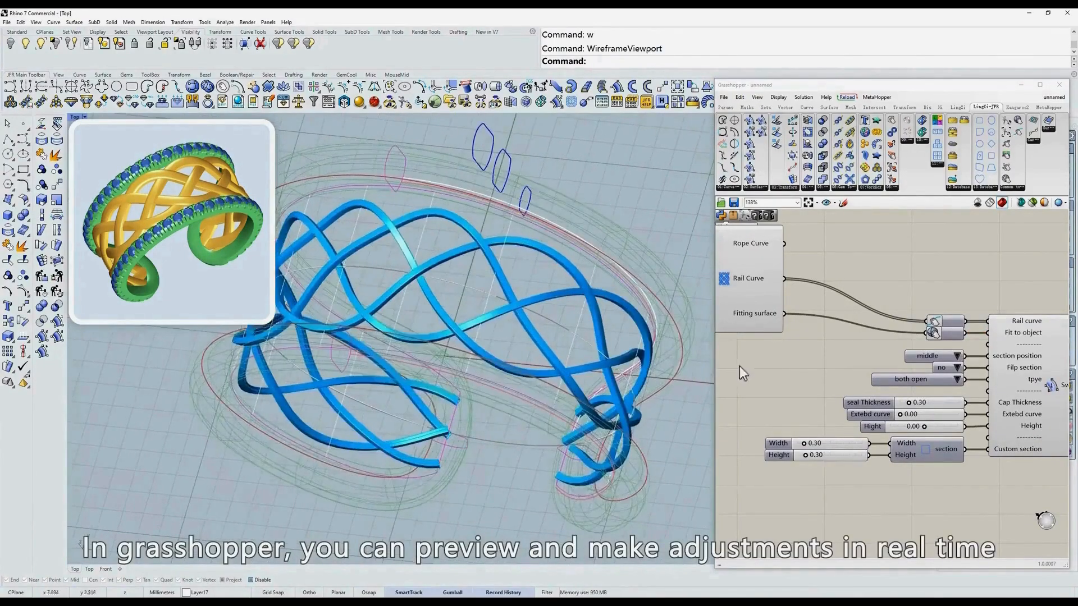
text(S)
key(Return)
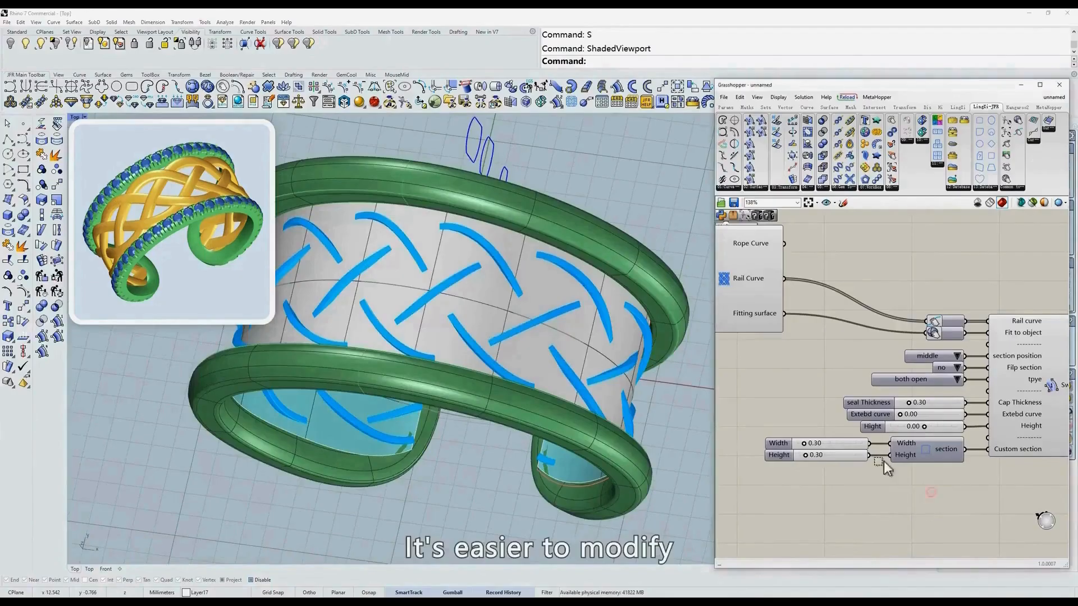
Step: Remove the default Width, Height and section components from Sweep 1 and place a Curve parameter near its Custom section input
drag(879, 461, 844, 442)
key(Delete)
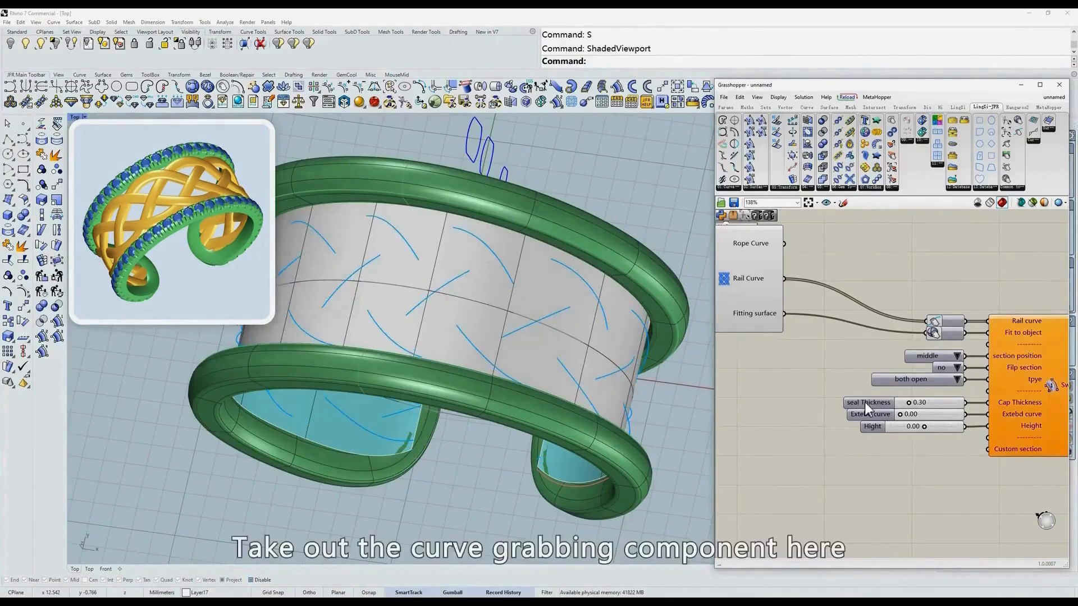
drag(1021, 133, 902, 464)
Step: In Right view, reference the smallest profile curve in the Curve parameter and connect it to Sweep 1's Custom section input
click(574, 181)
text(r)
key(Return)
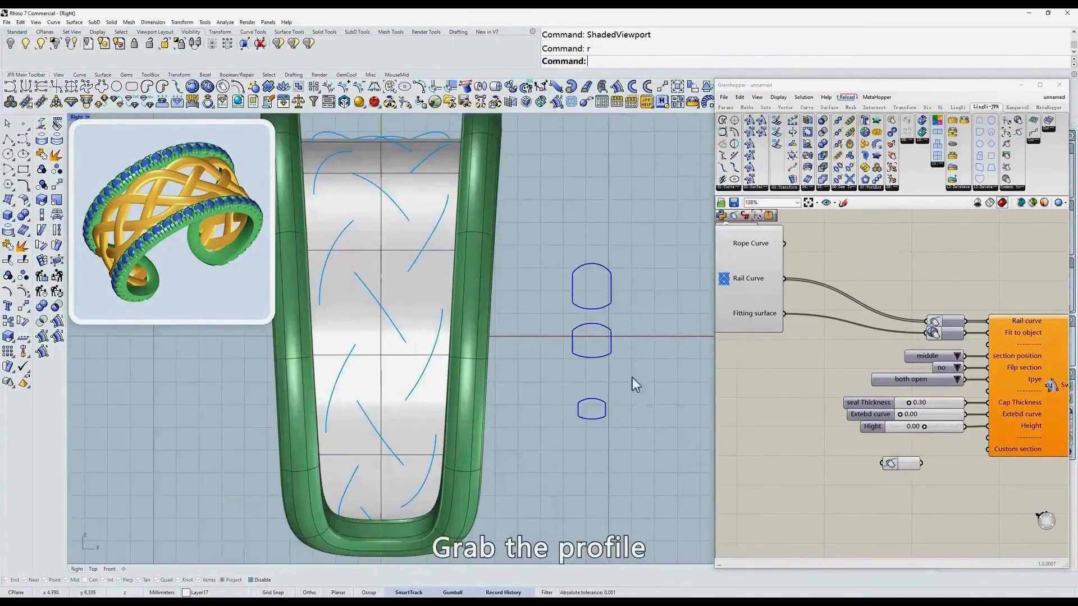
click(579, 415)
click(925, 476)
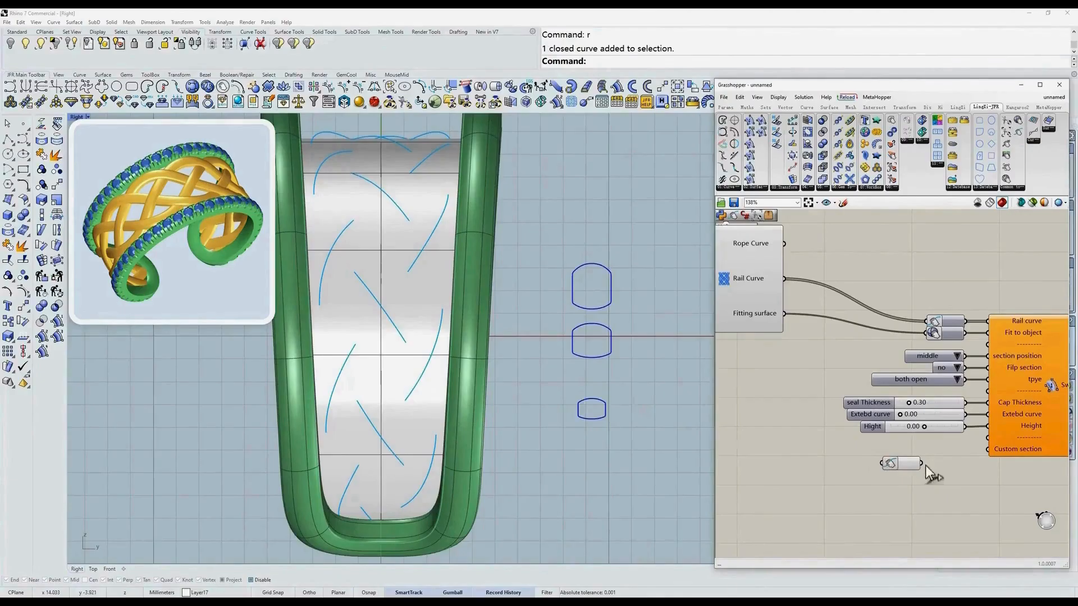
drag(920, 463, 988, 449)
Step: Try scaling the referenced profile curve to test how the woven sweep preview responds
click(584, 400)
scroll(582, 388, up, 3)
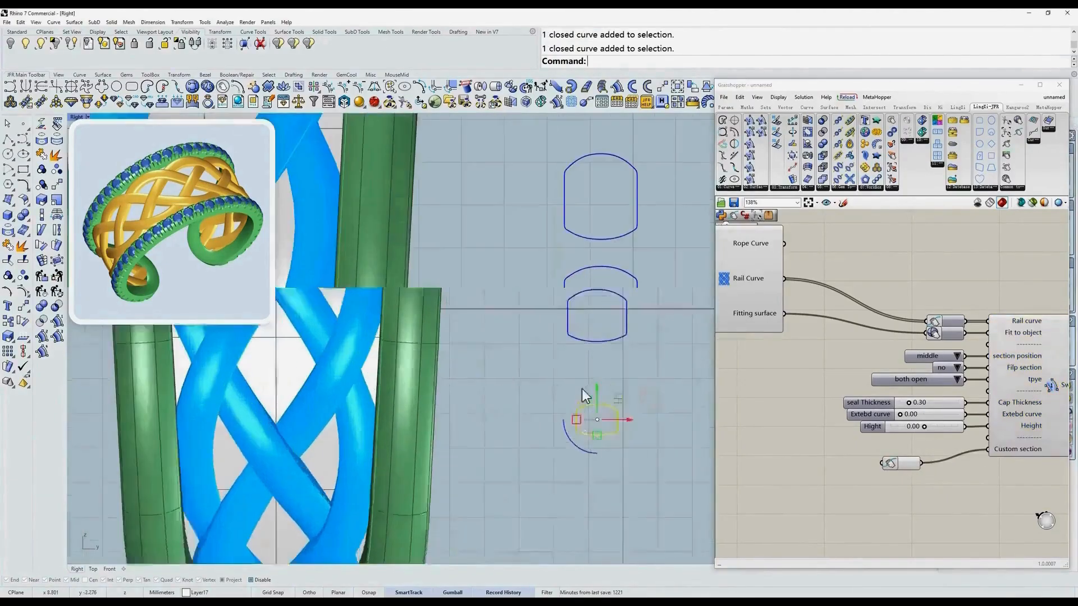
key(ctrl+z)
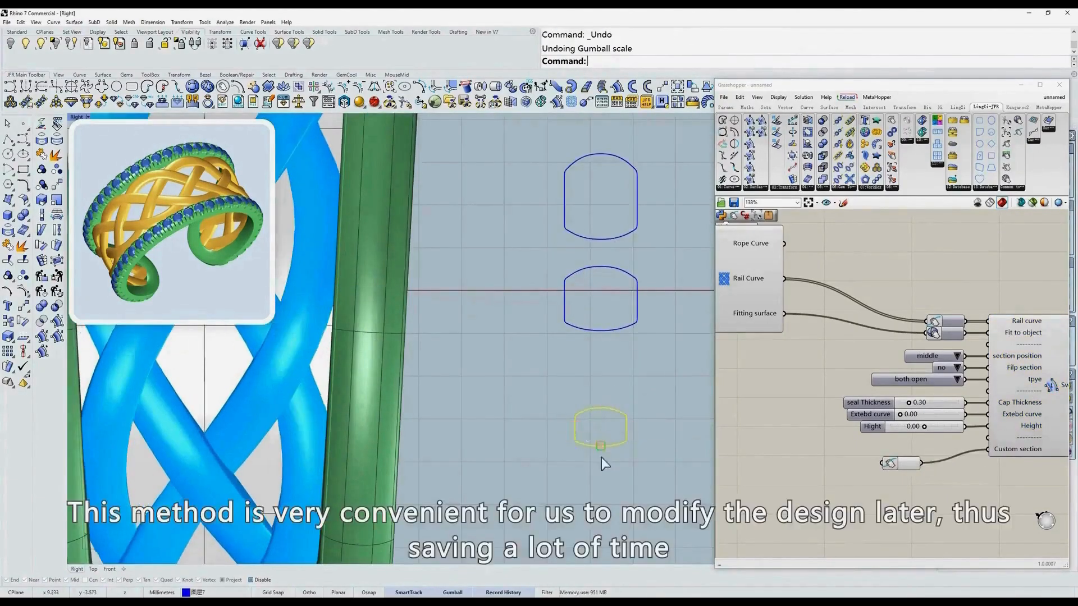
scroll(601, 457, down, 5)
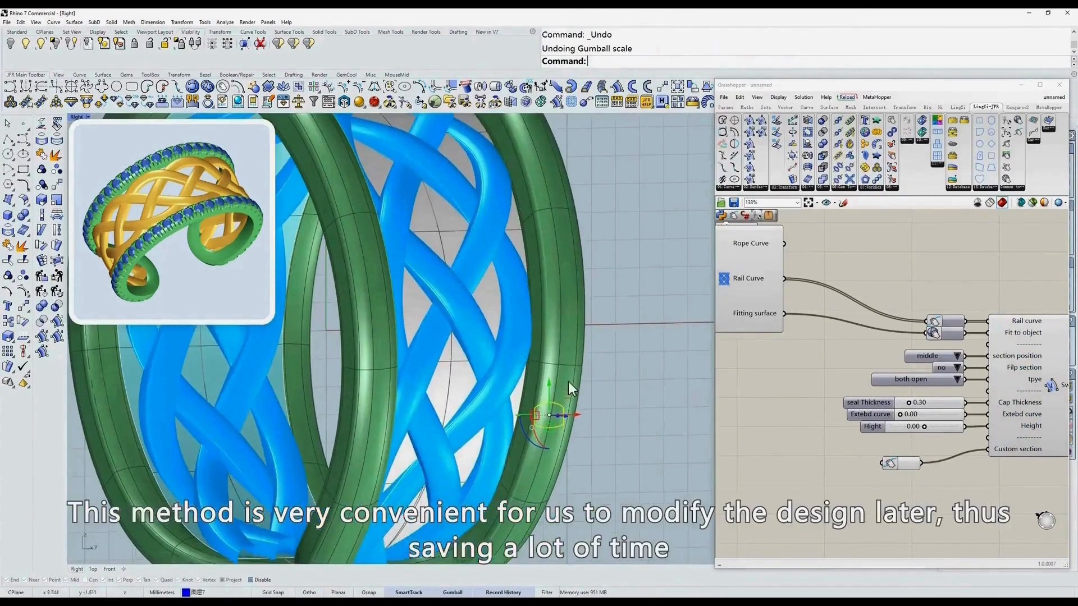
scroll(568, 382, down, 4)
Step: In Front view, set the Sweep 1 height to 0.75 to raise the weave toward the rails
text(f)
key(Return)
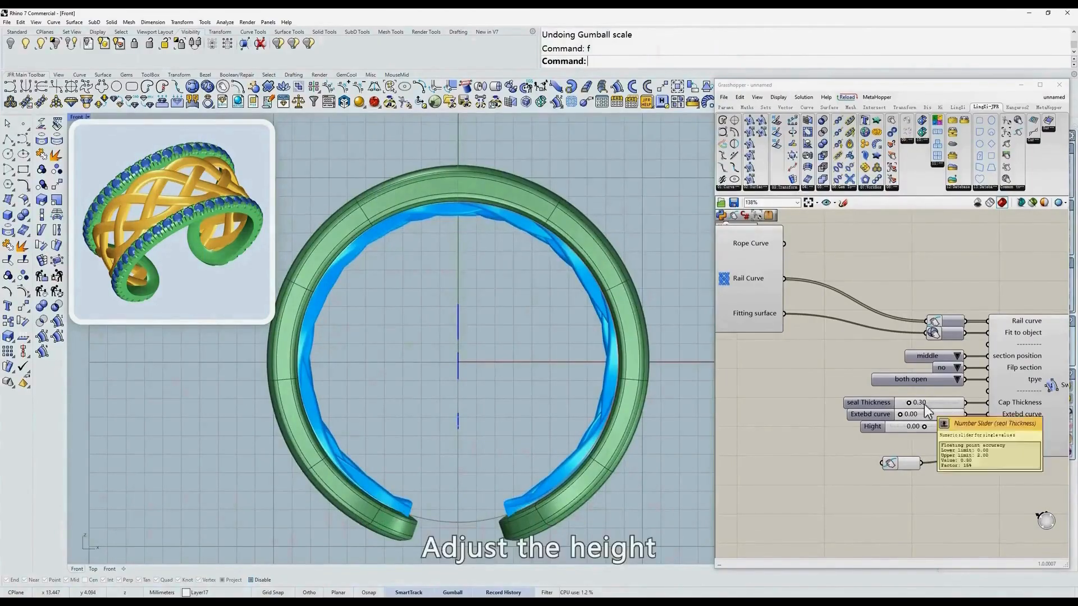
drag(924, 426, 950, 429)
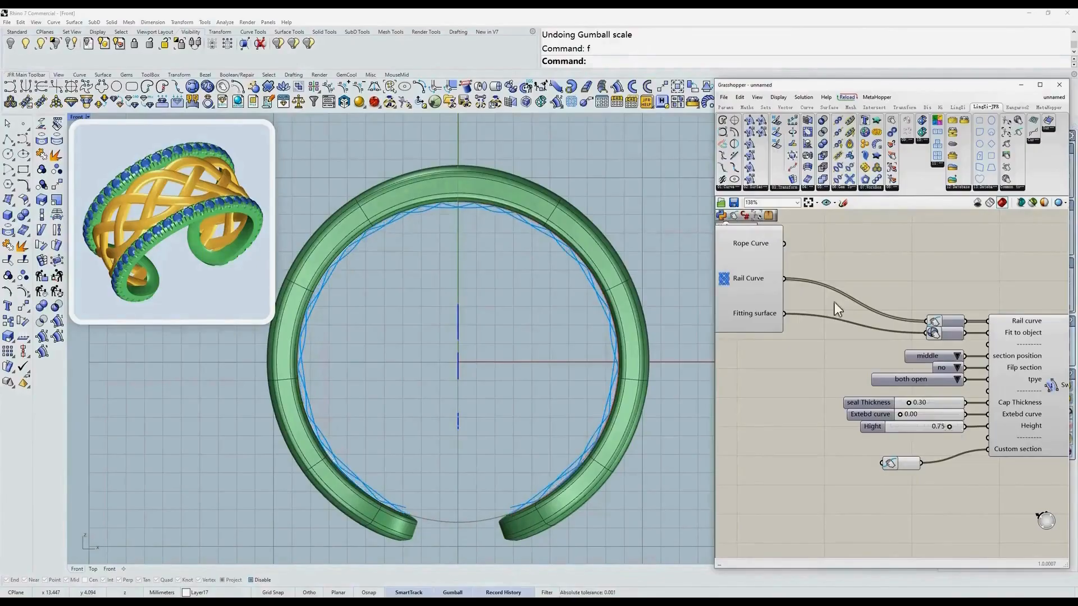
Step: Hide the viewport preview of the Knit pattern component so its curves are not displayed
right_drag(846, 264, 911, 297)
middle_click(803, 312)
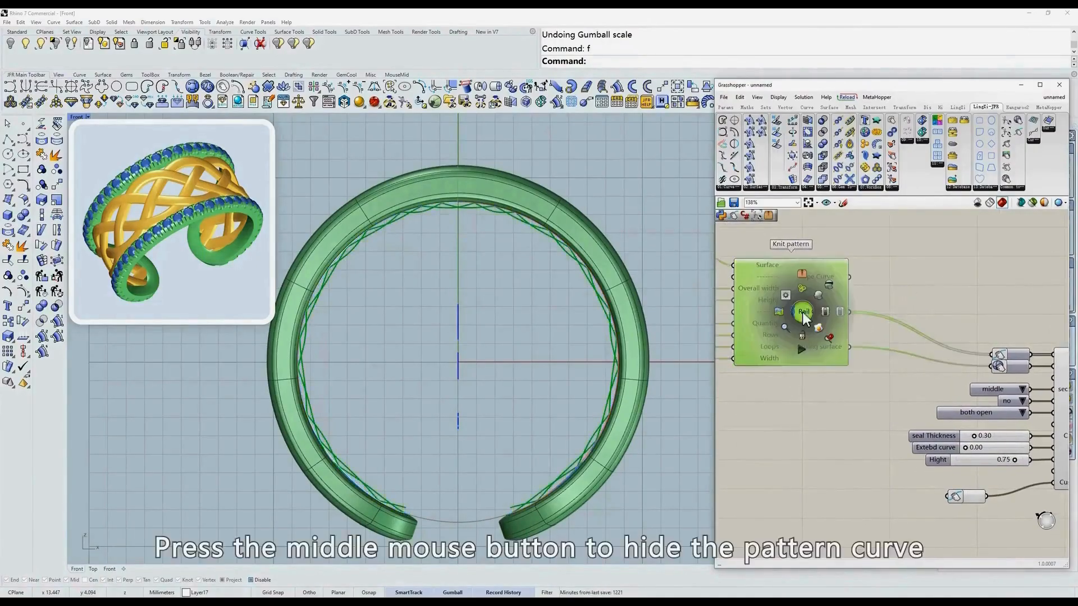
click(831, 290)
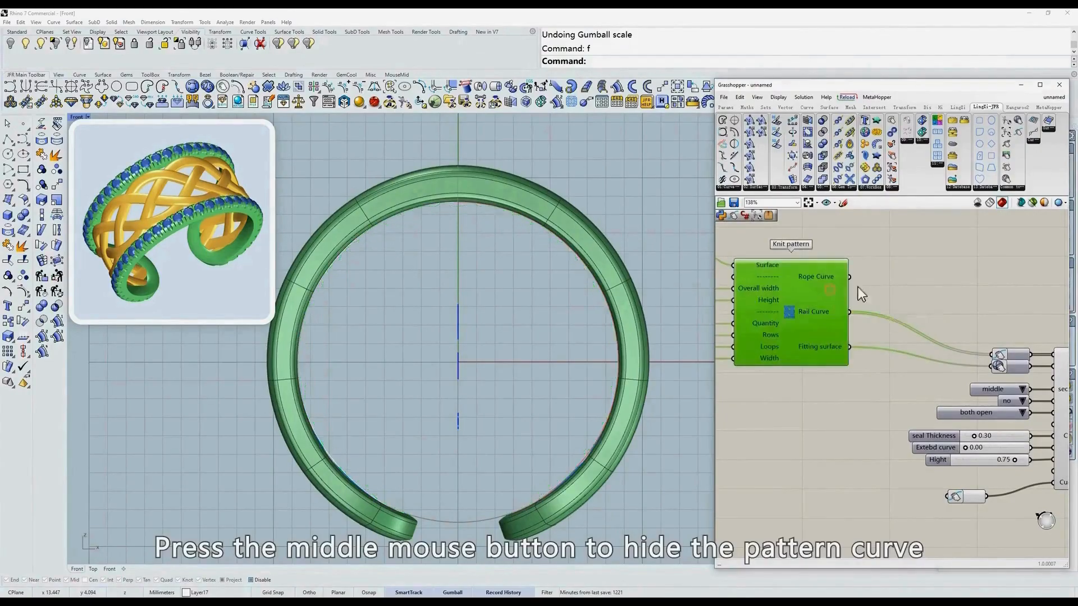
click(858, 288)
Step: Inspect the weave from angled views and set the Knit pattern height to 0.460
ctrl+shift+right_drag(567, 277, 476, 248)
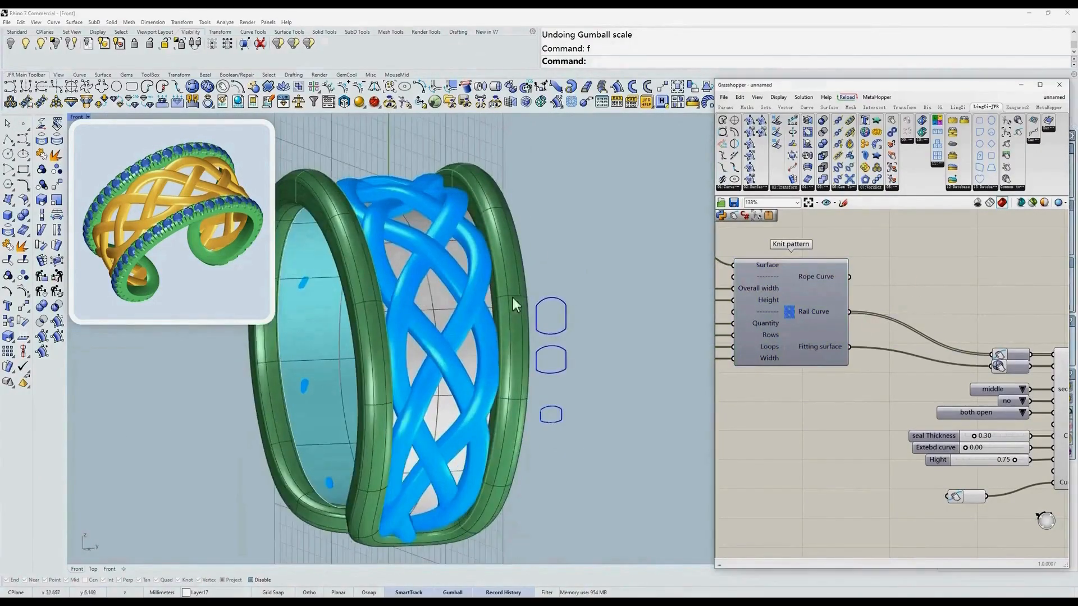
ctrl+shift+right_drag(513, 298, 577, 269)
scroll(547, 264, up, 5)
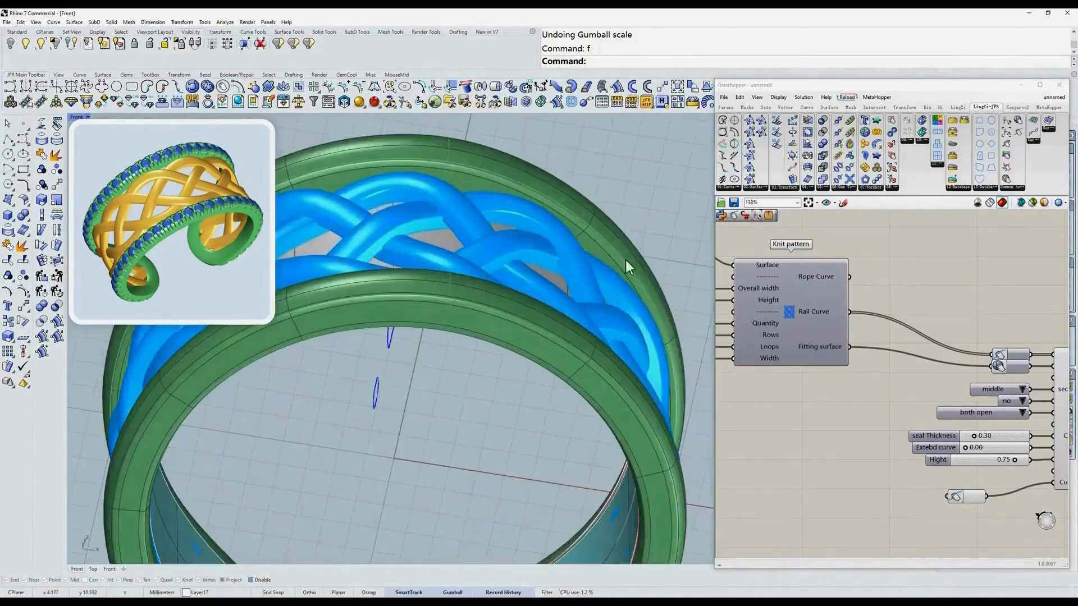
scroll(810, 341, up, 3)
right_drag(810, 342, 849, 354)
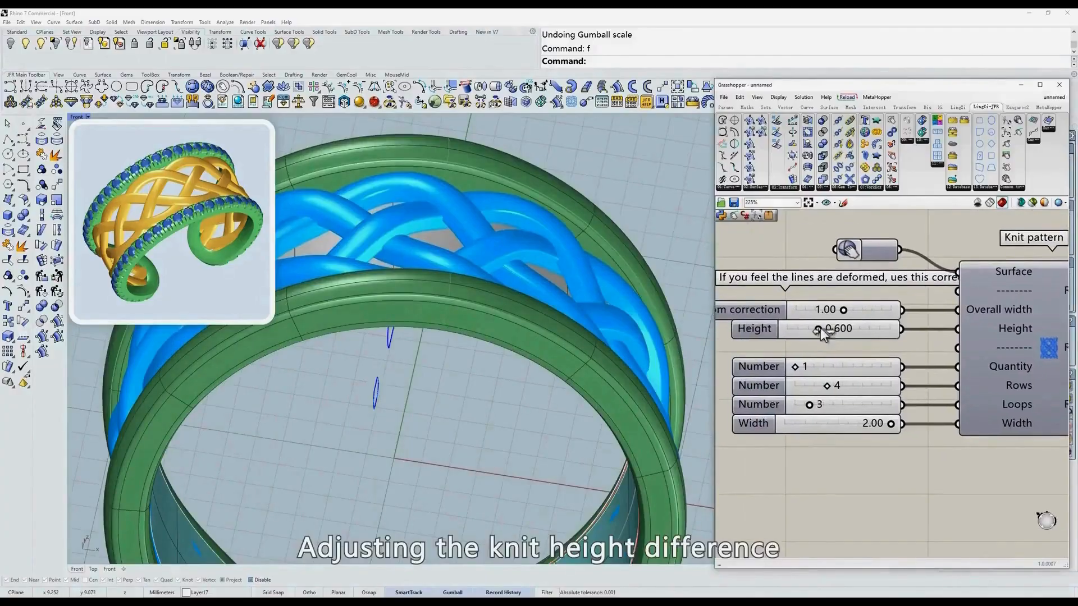
drag(820, 328, 813, 328)
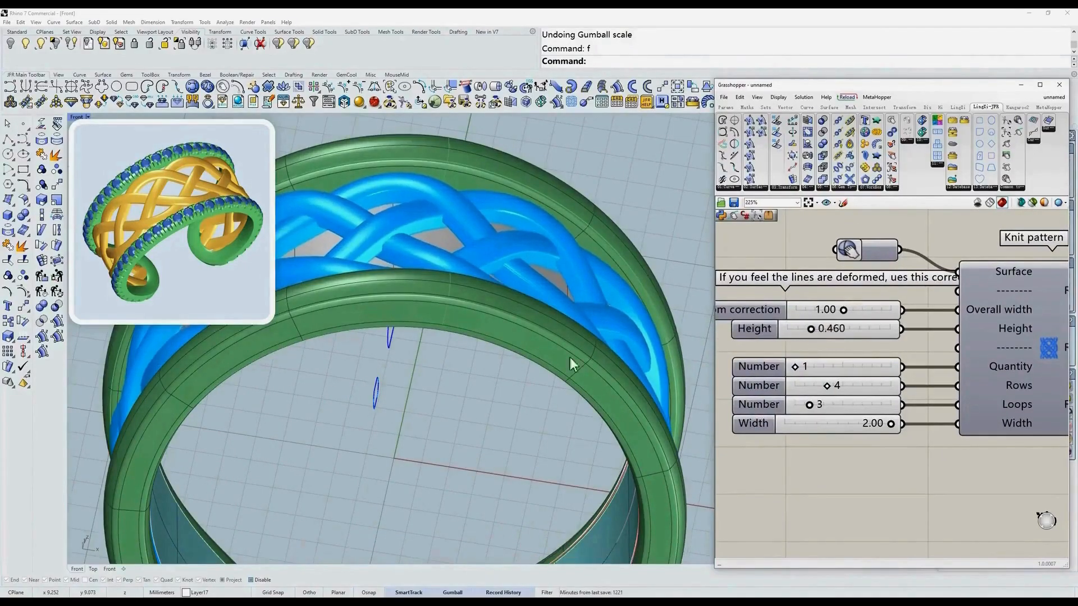
Step: Check the weave in Right and wireframe Front views, and set the Sweep 1 Hight to 0.68 to fit the bracelet's inside
text(r)
key(Return)
text(f)
key(Return)
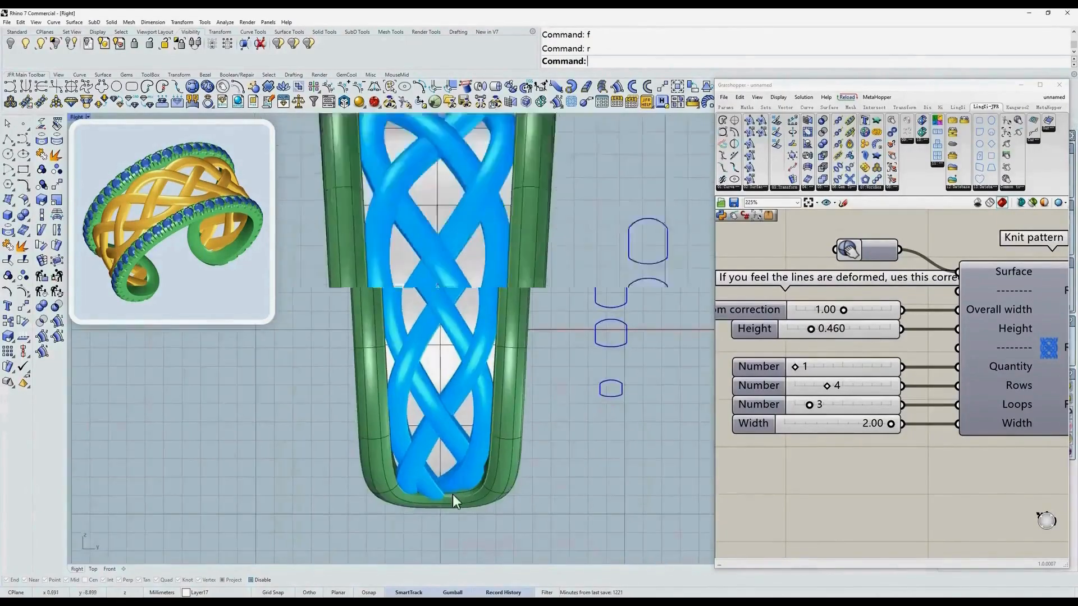
text(w)
key(Return)
scroll(570, 366, up, 6)
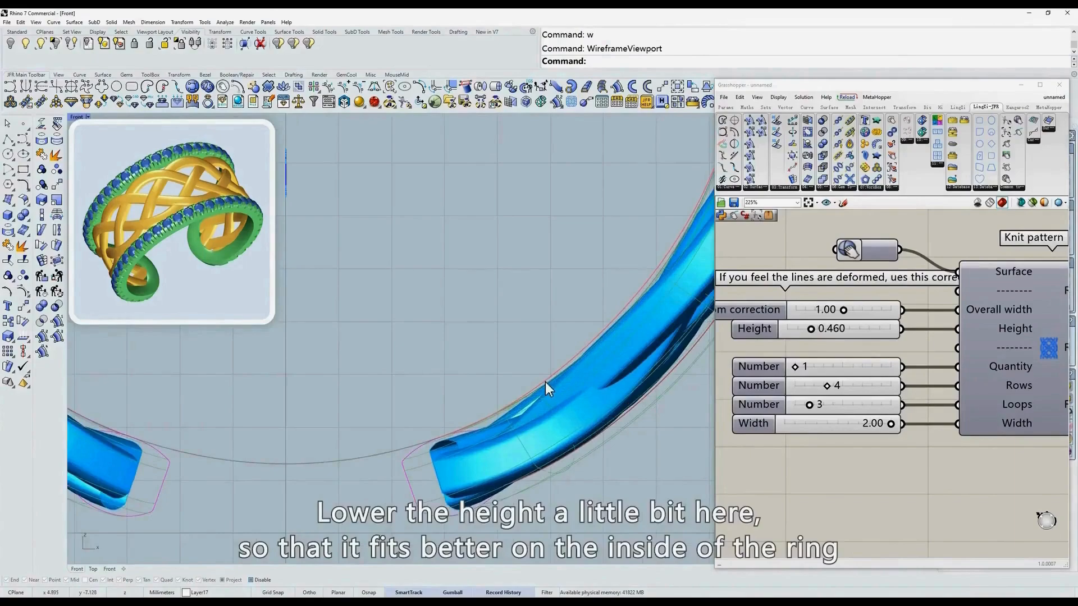
scroll(992, 427, down, 3)
right_drag(1040, 416, 935, 395)
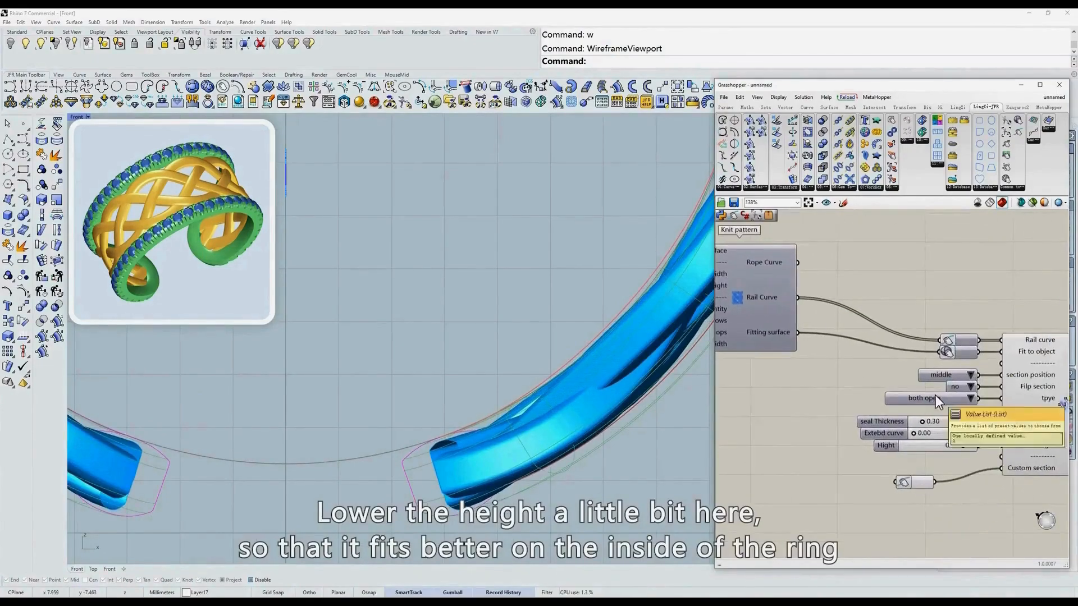
scroll(943, 399, up, 2)
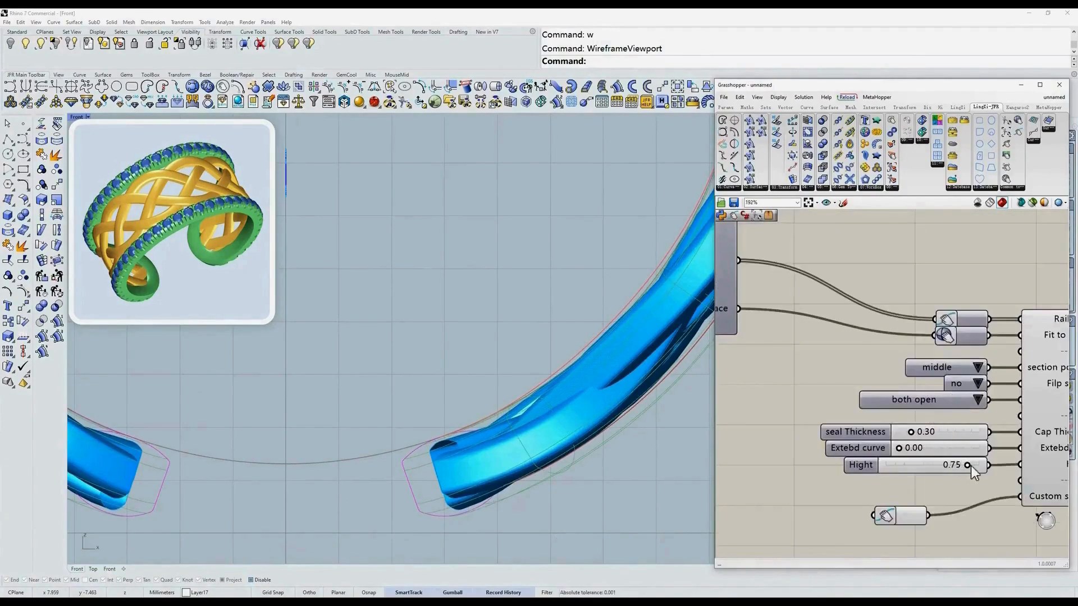
drag(972, 466, 968, 466)
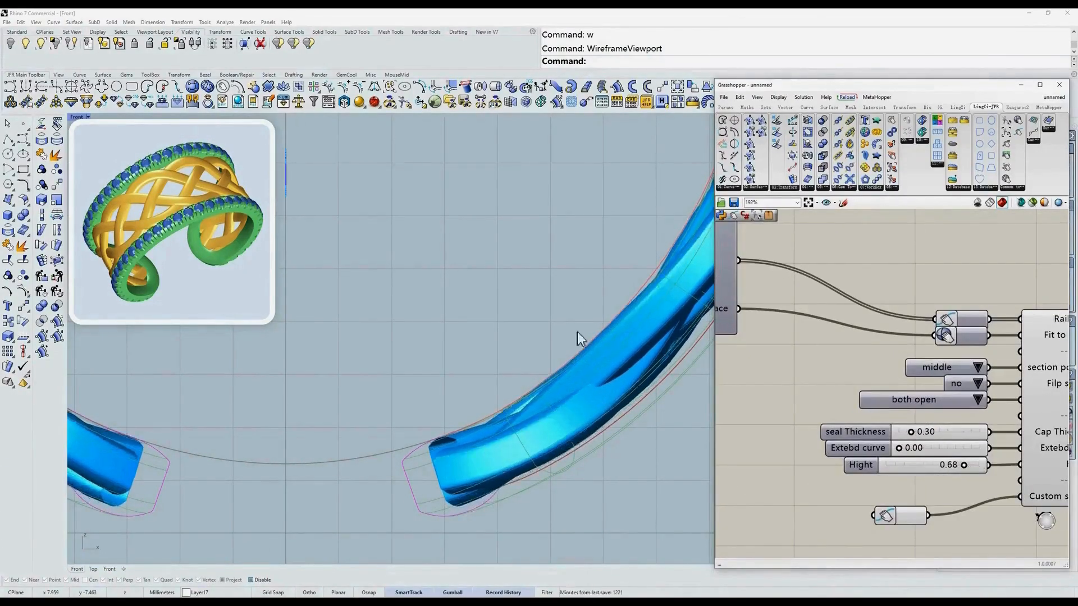
Step: Set the Knit pattern Width to 1.93 and check the weave's fit between the rails in shaded Top and Right views
scroll(578, 332, down, 3)
text(s)
key(Return)
text(t)
key(Return)
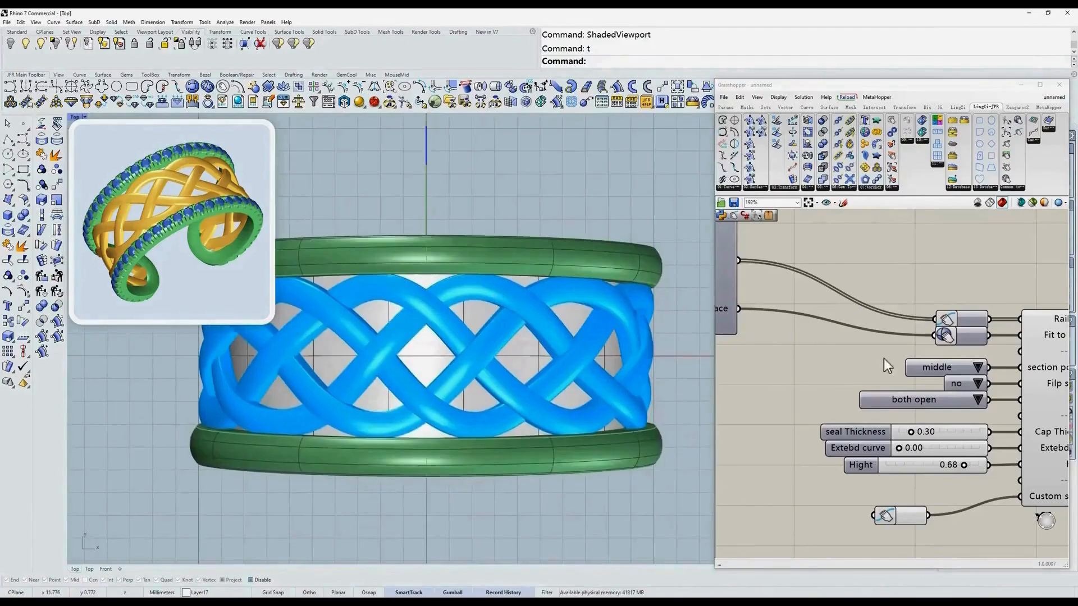
scroll(884, 360, down, 2)
right_drag(733, 337, 949, 379)
scroll(815, 375, up, 3)
drag(851, 384, 847, 384)
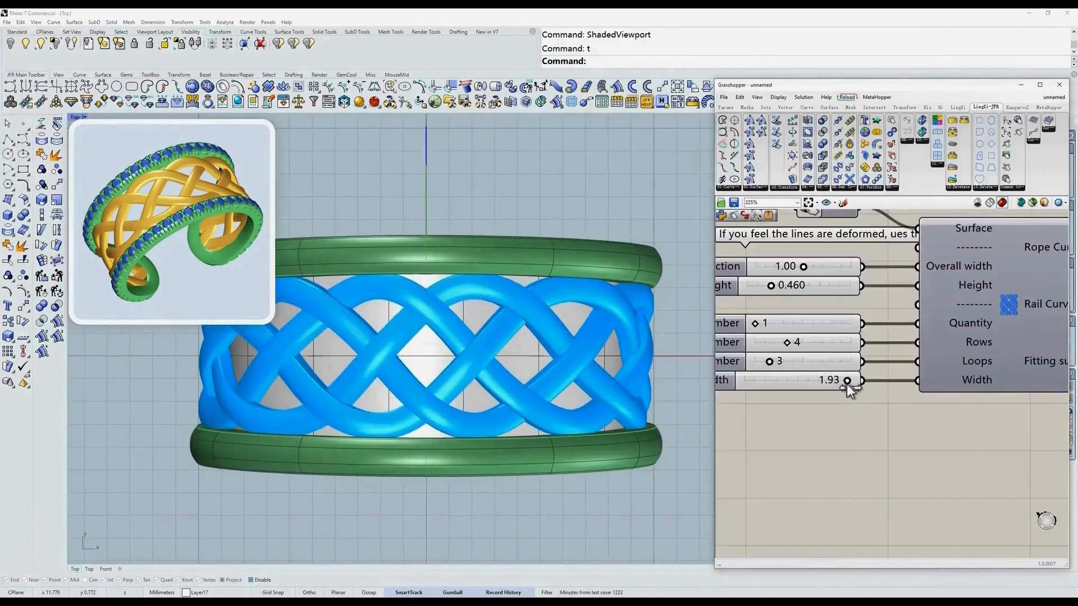
right_drag(525, 359, 487, 332)
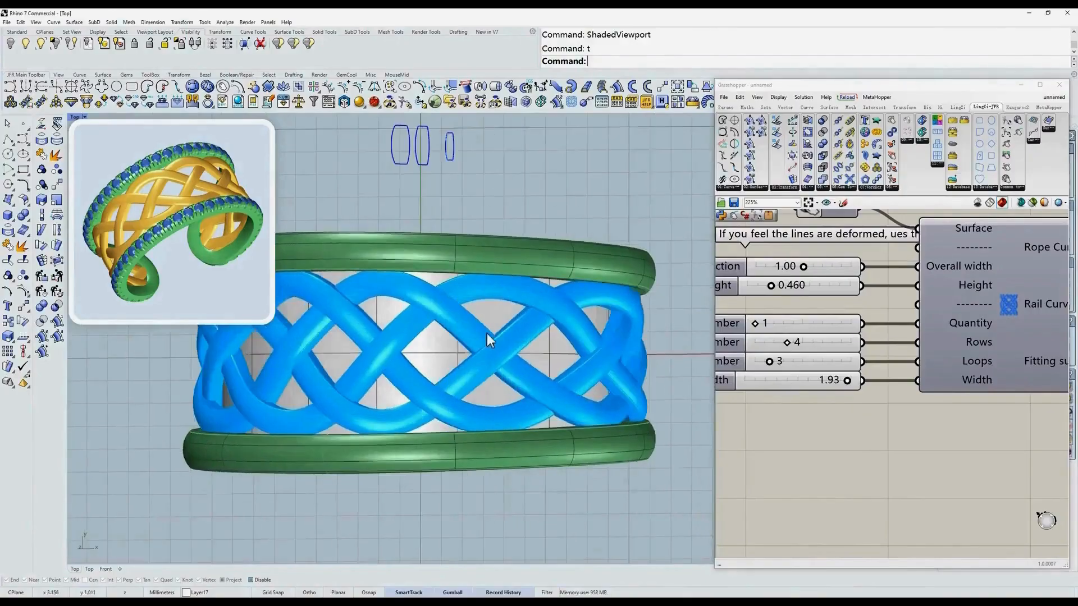
text(r)
key(Return)
text(t)
key(Return)
Step: Try baking the weave through a bake component connected to the Sweep 1 output, and undo that bake
scroll(1035, 397, down, 3)
right_drag(1031, 406, 825, 332)
right_drag(958, 323, 831, 299)
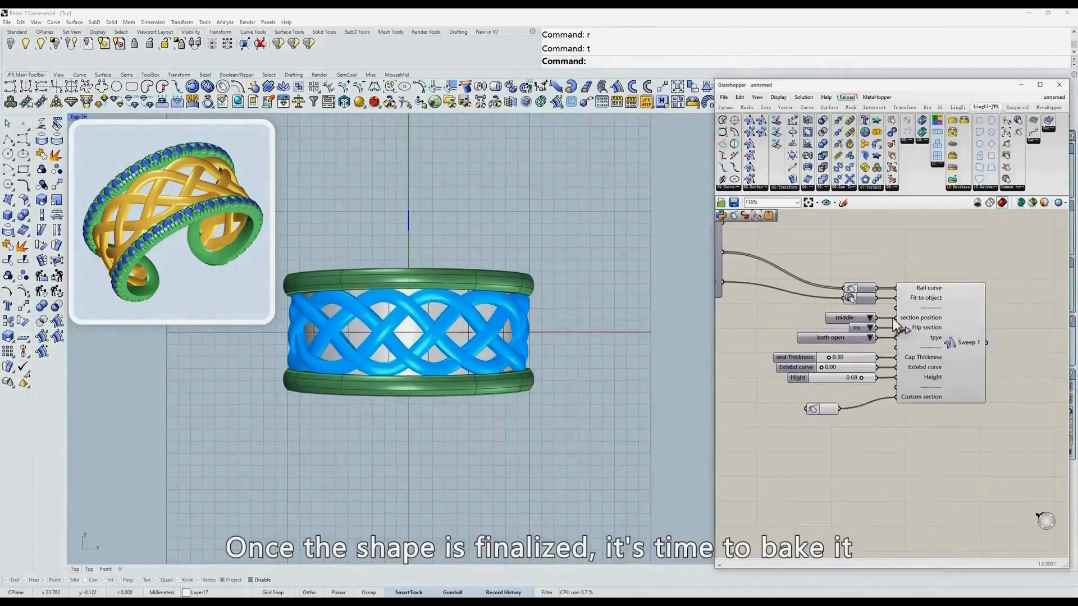
scroll(938, 329, up, 2)
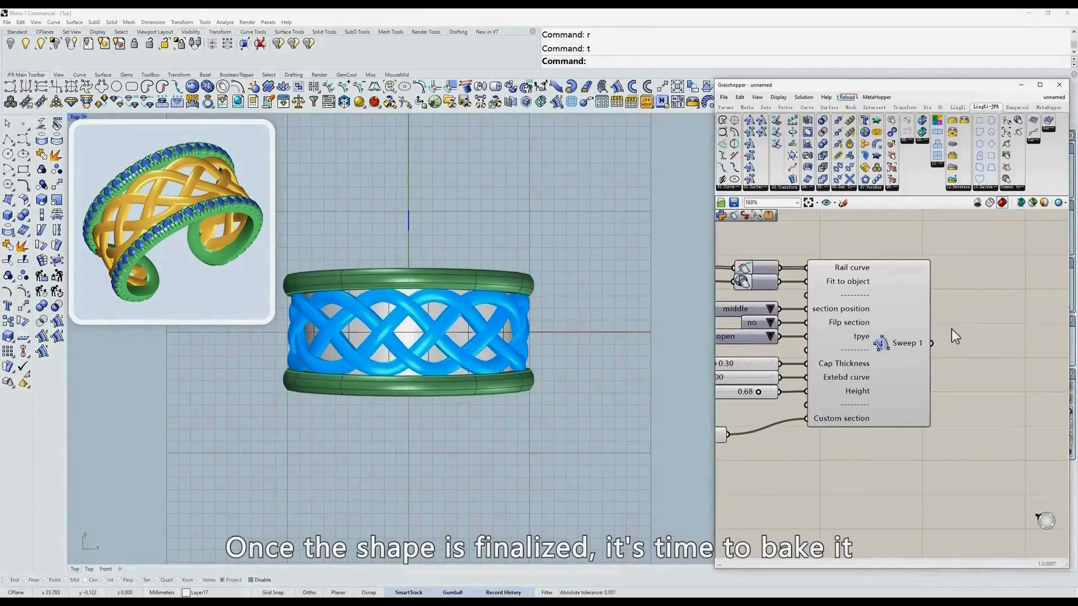
drag(1006, 179, 950, 359)
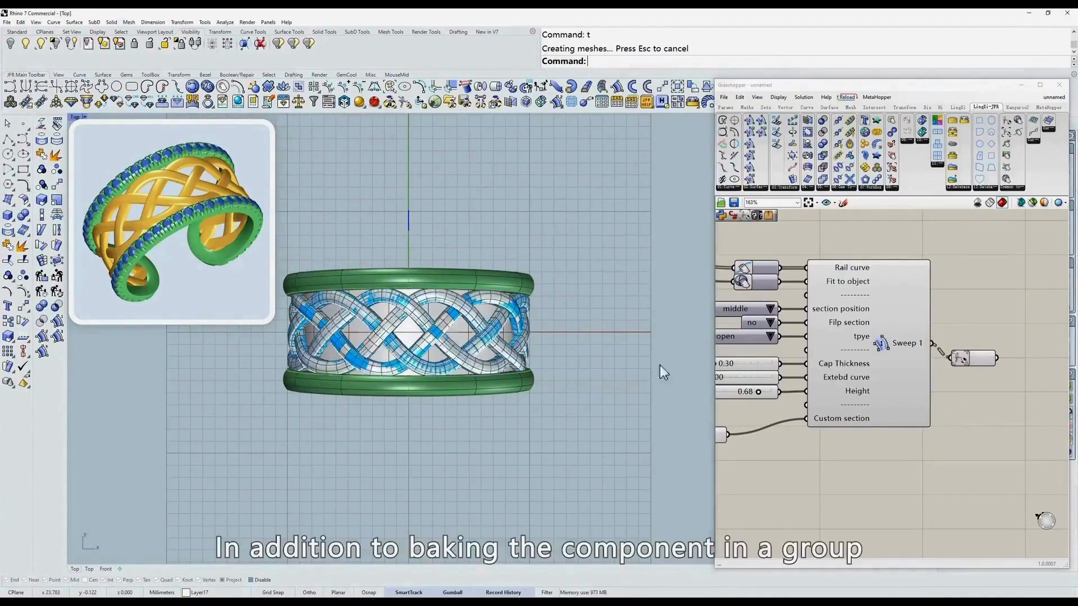
scroll(537, 314, up, 3)
key(ctrl+z)
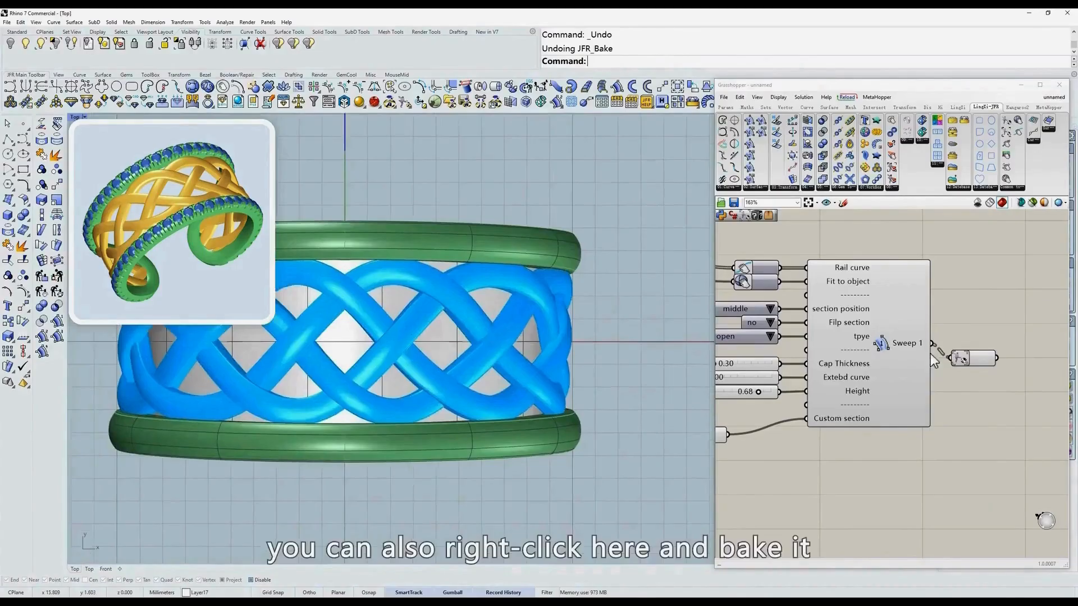
Step: Bake the Sweep 1 output directly to Layer17 with the Group option toggled, and dismiss the Grasshopper window
right_click(909, 344)
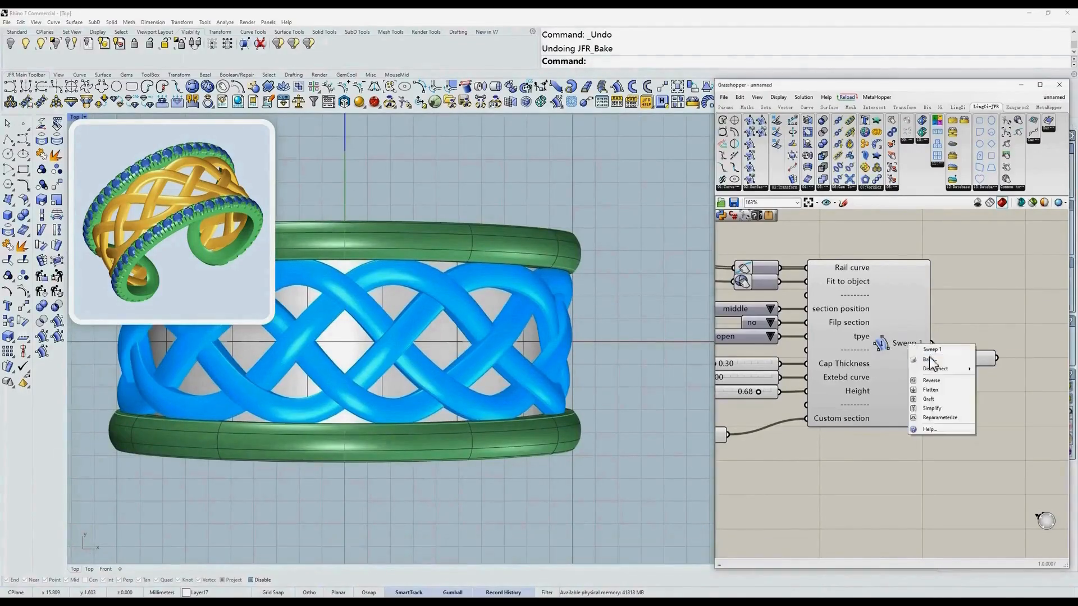
click(929, 360)
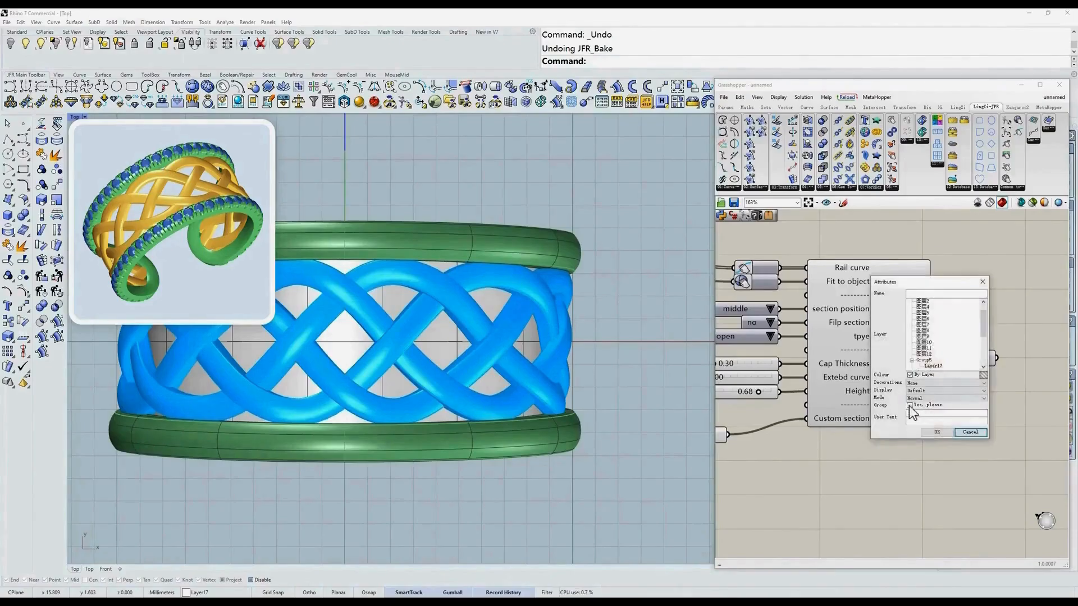
click(910, 405)
click(938, 433)
click(1059, 85)
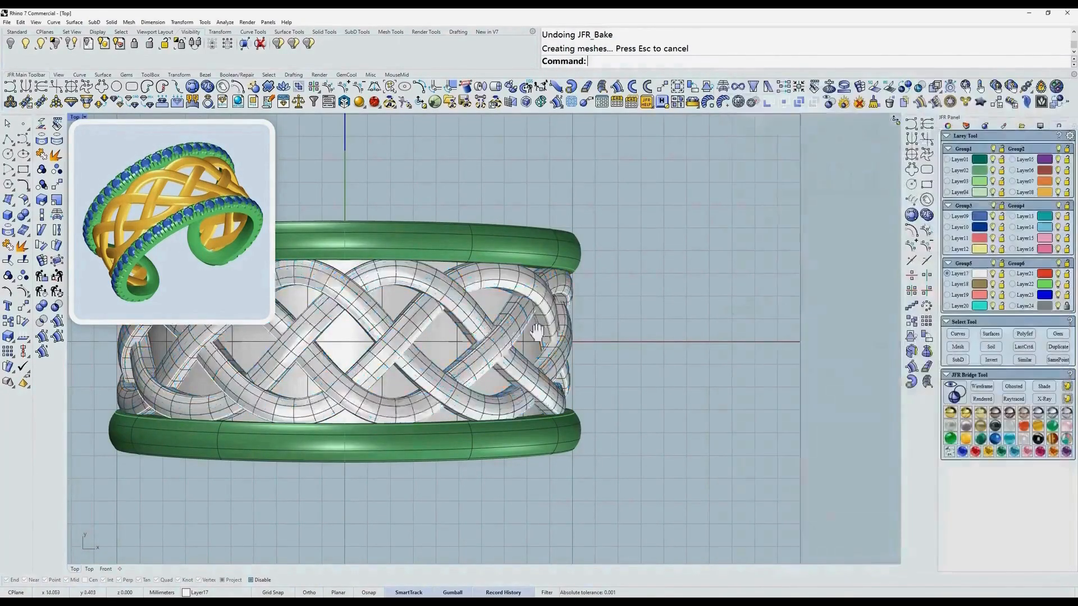
Step: Select the newly baked weave surfaces, move them to Layer08 and group them
right_drag(538, 332, 660, 319)
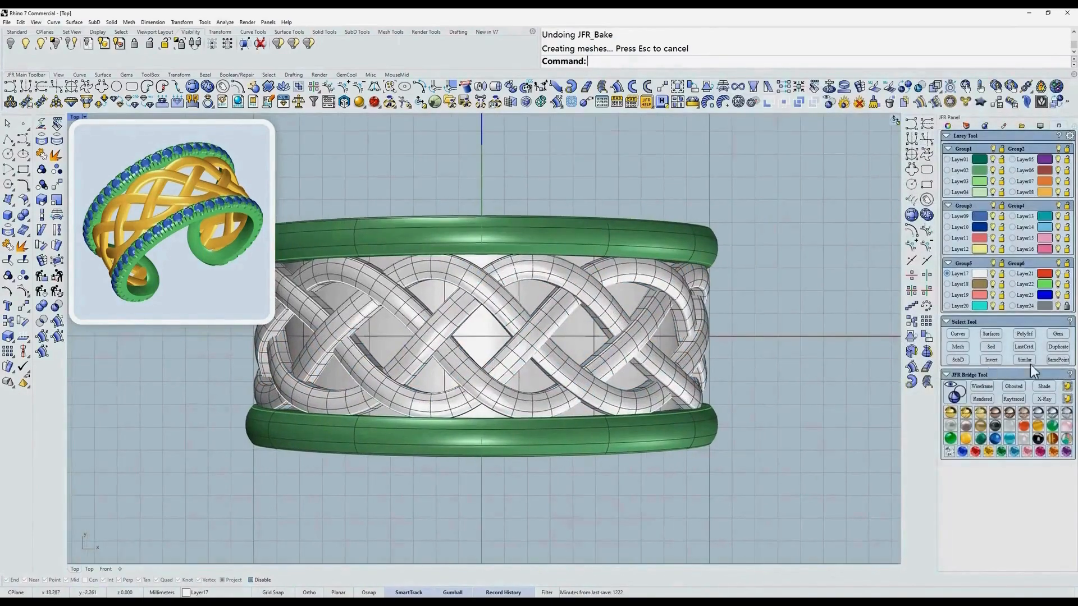
click(1026, 359)
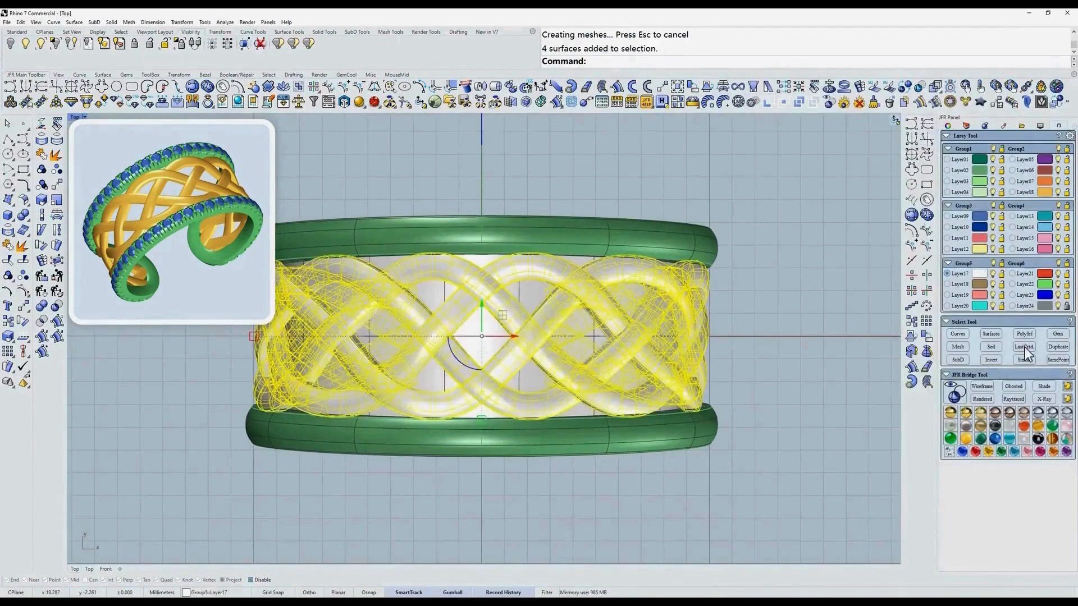
click(1049, 192)
right_drag(640, 254, 661, 251)
key(ctrl+g)
click(590, 199)
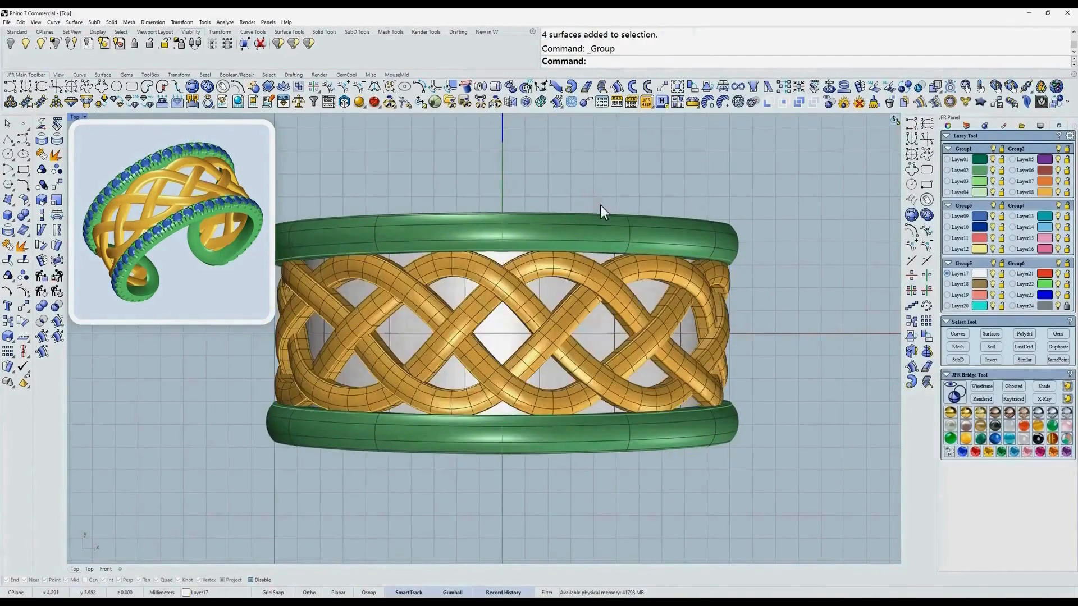
Step: Review the bracelet from several angles in wireframe and shaded display, and hide the inner reference surface behind the weave
text(d)
key(Return)
ctrl+shift+right_drag(614, 245, 501, 320)
text(r)
key(Return)
text(w)
key(Return)
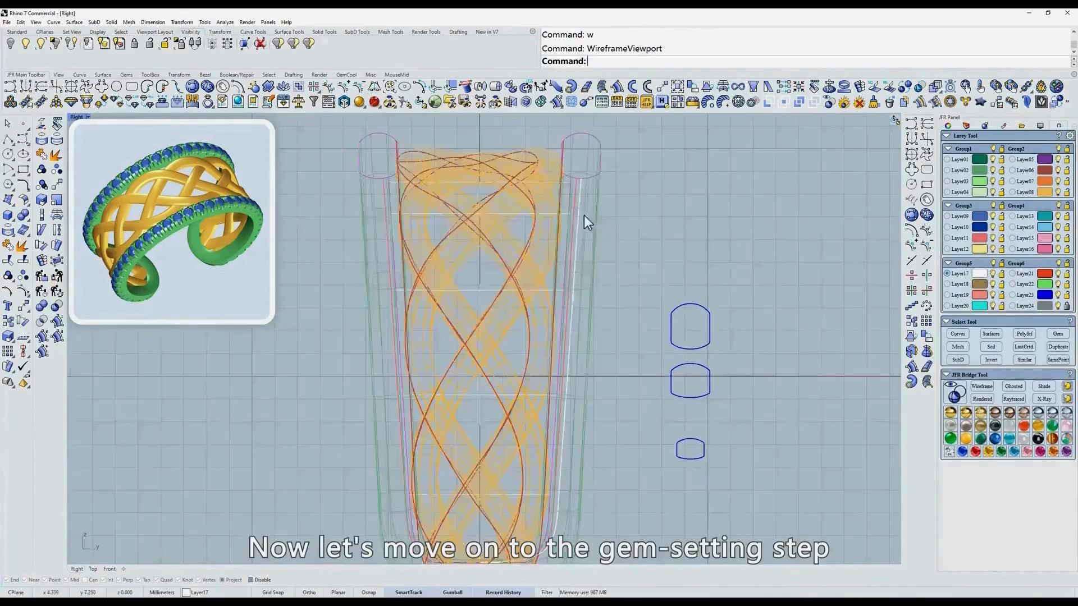
text(s)
key(Return)
mouse_move(584, 215)
ctrl+shift+right_down()
mouse_move(601, 280)
mouse_move(617, 301)
mouse_move(624, 290)
ctrl+shift+right_up()
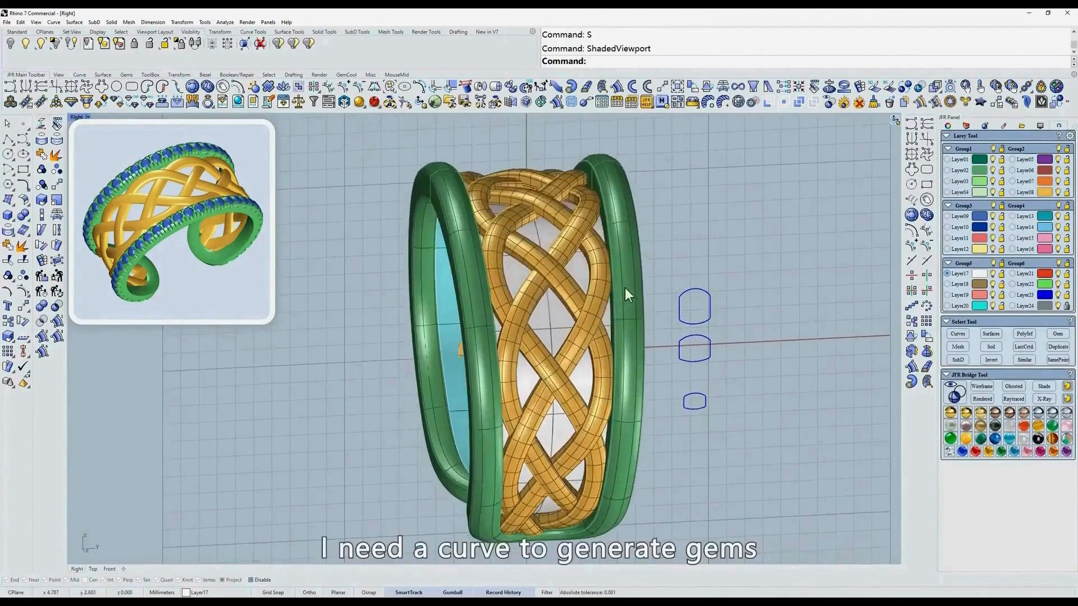
text(r)
key(Return)
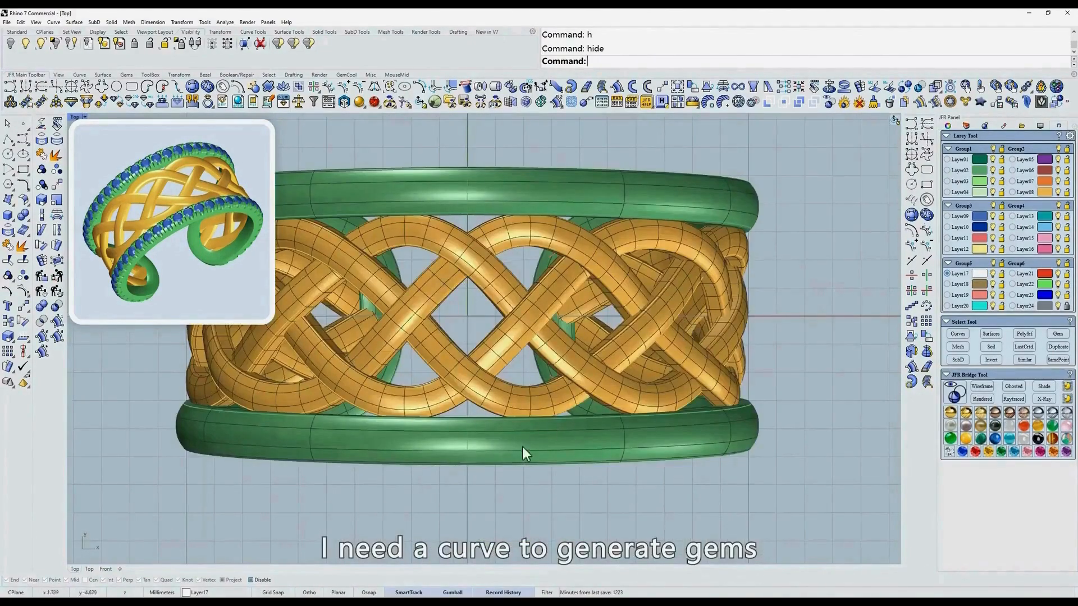
Step: Extract a U-direction isocurve along the middle of the front green rail's outer face
scroll(523, 447, up, 3)
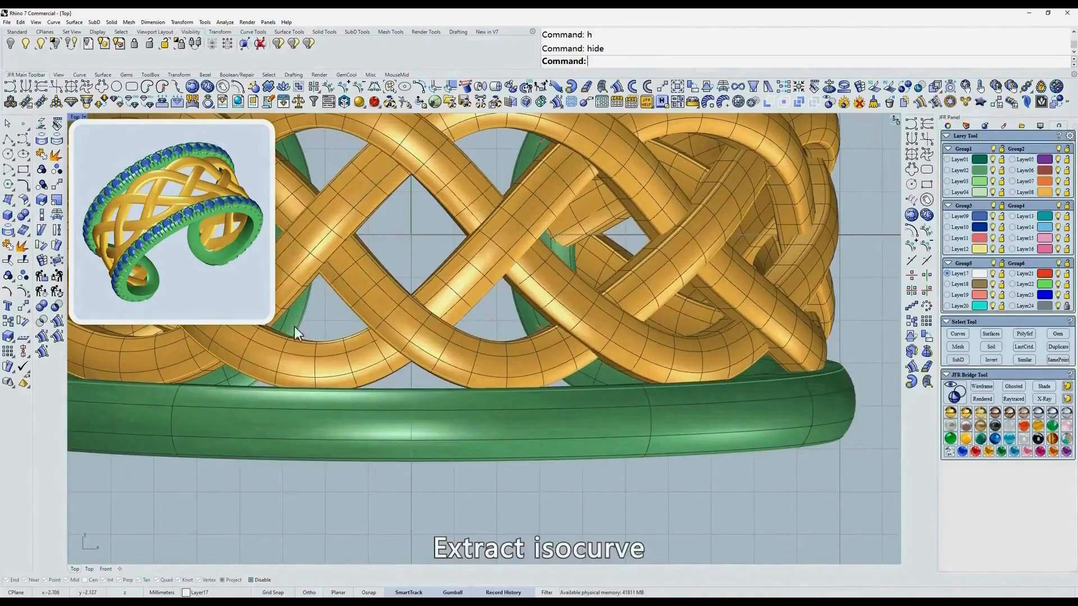
click(12, 235)
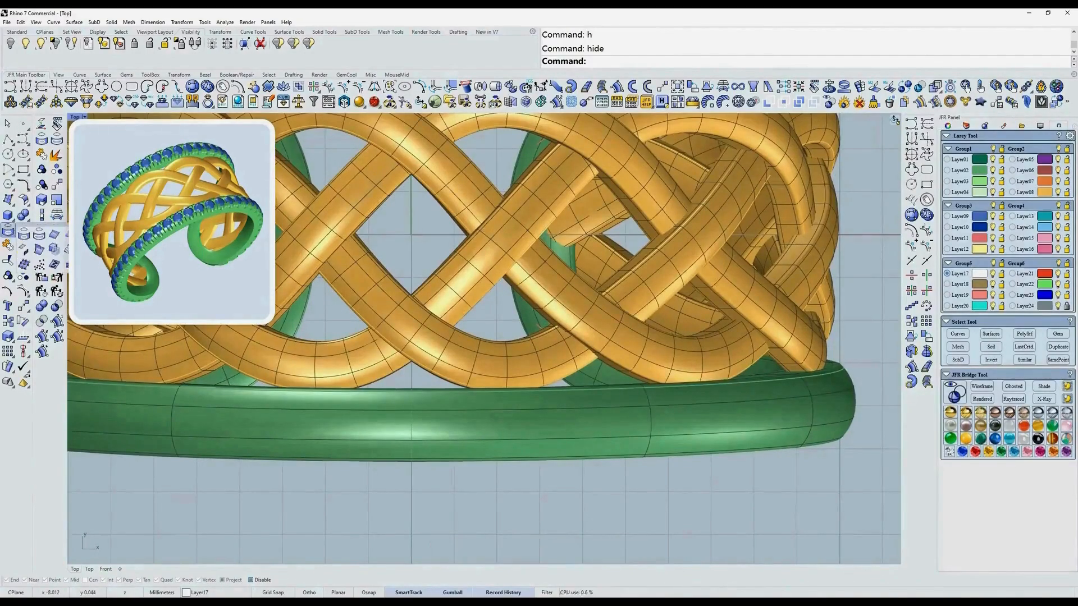
click(66, 235)
click(569, 421)
scroll(570, 417, up, 6)
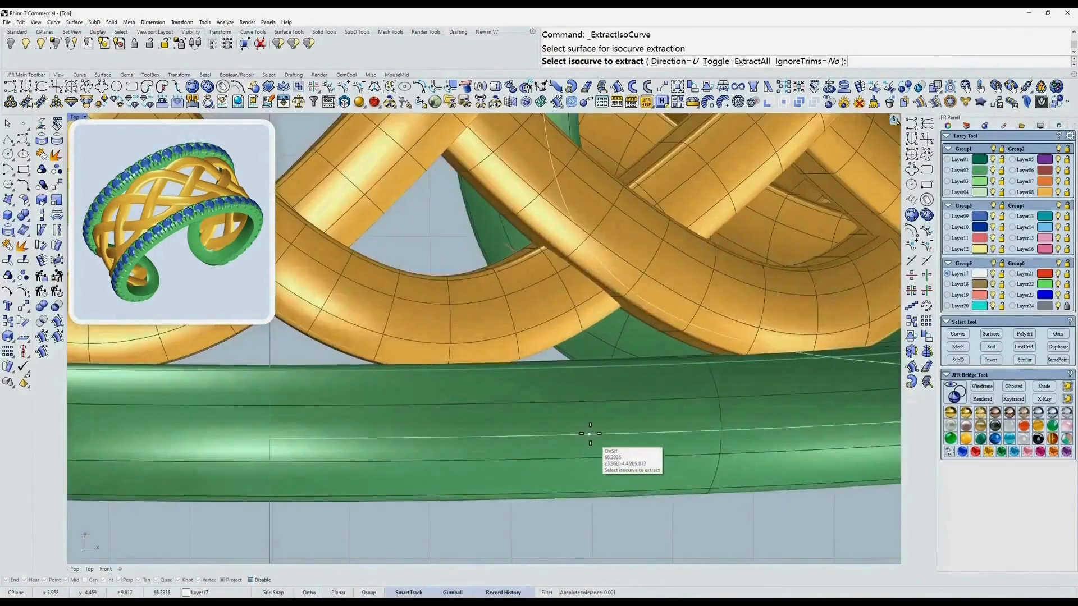
click(592, 429)
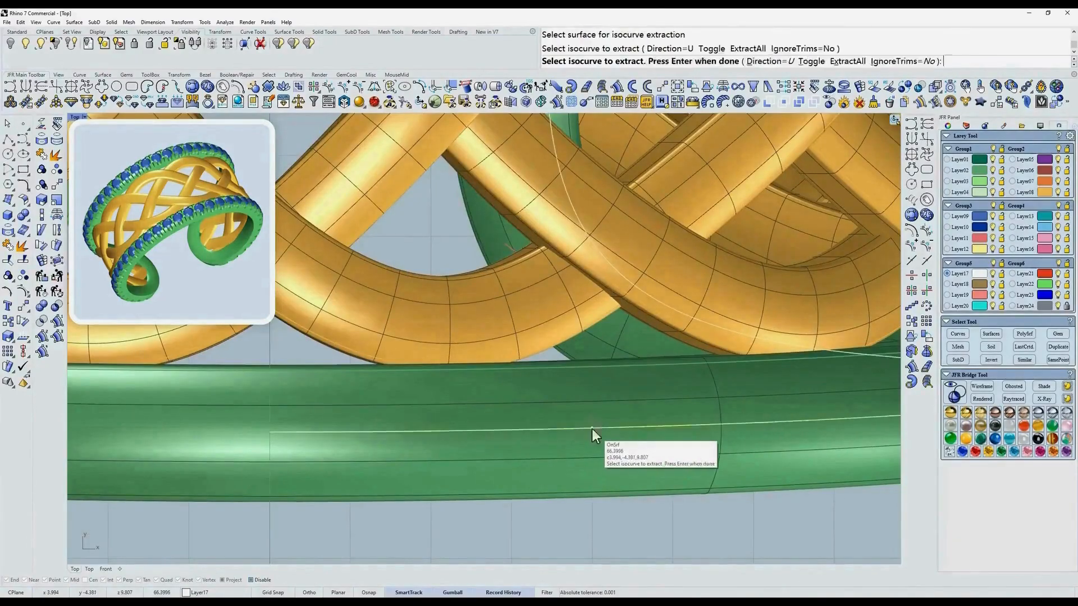
key(Return)
scroll(611, 424, down, 8)
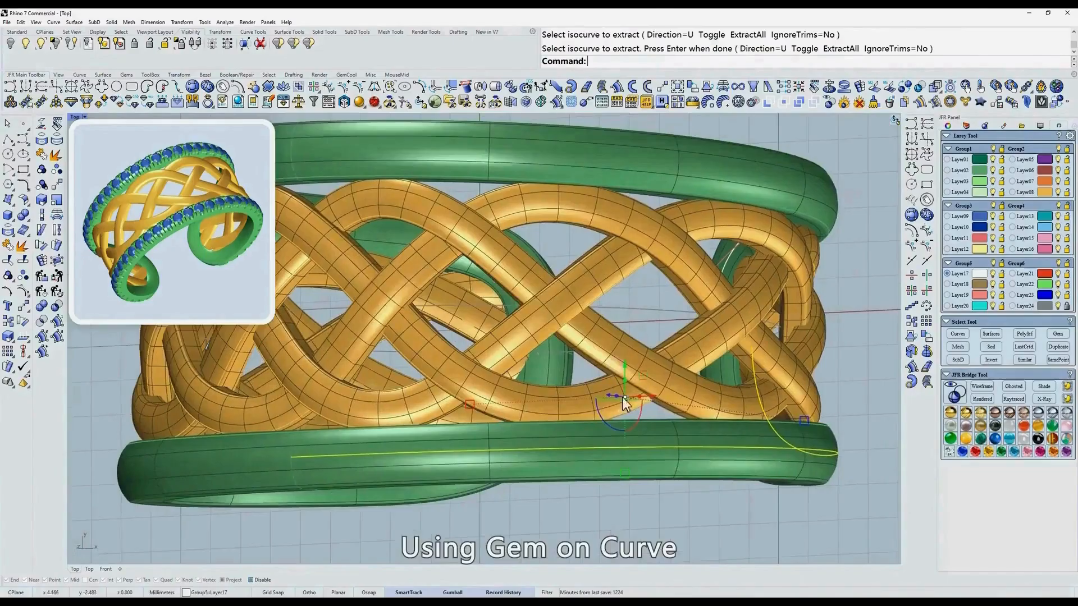
Step: Try Gem on Curve with size 1.10 gems along the extracted isocurve, fitting them to the green rail surface
click(1027, 86)
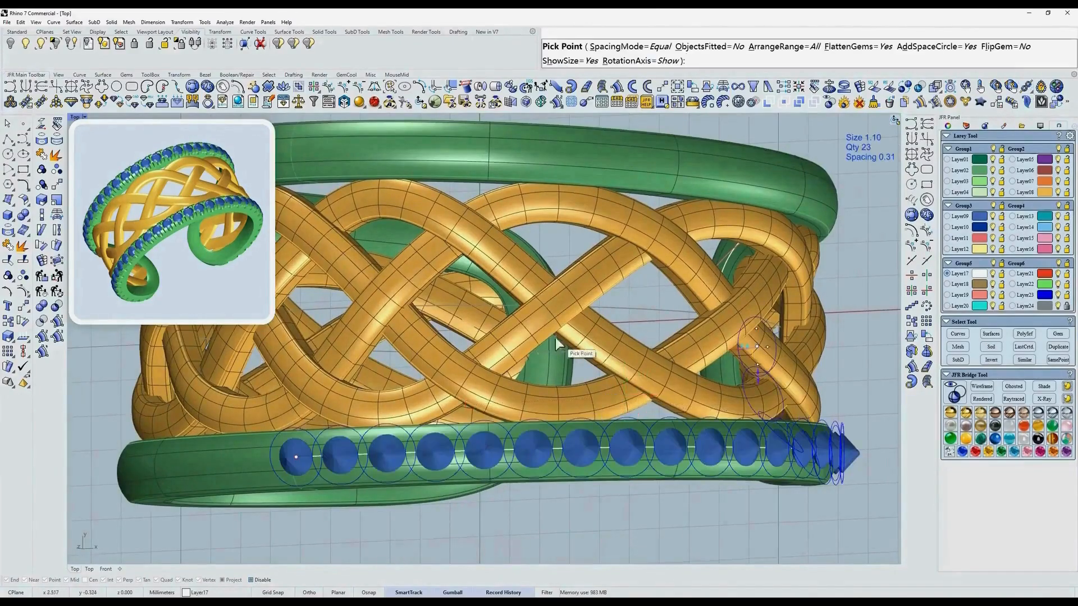
right_drag(555, 338, 621, 301)
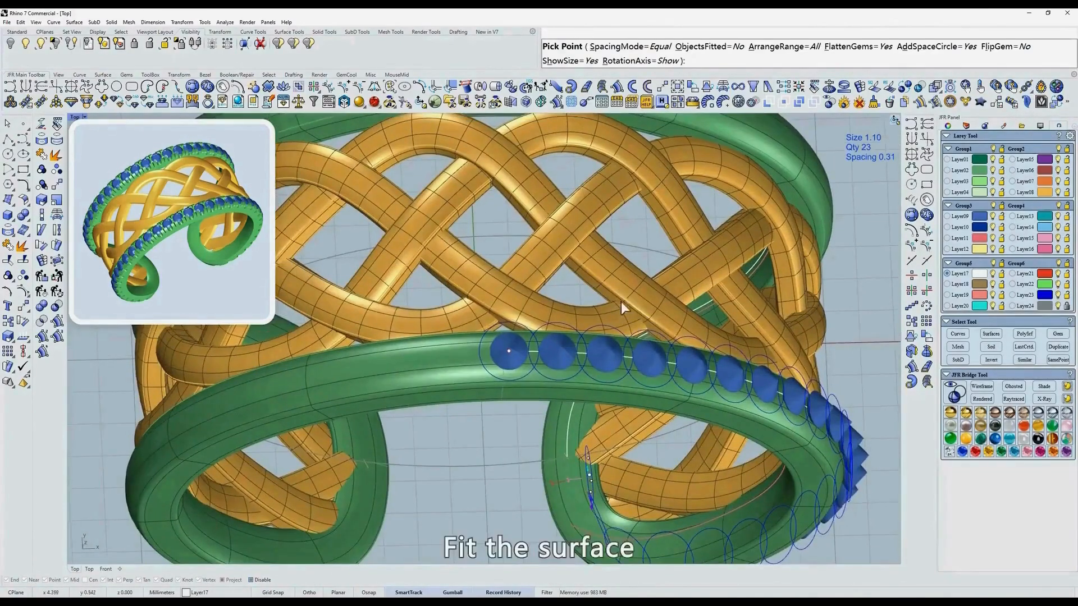
click(721, 49)
click(524, 392)
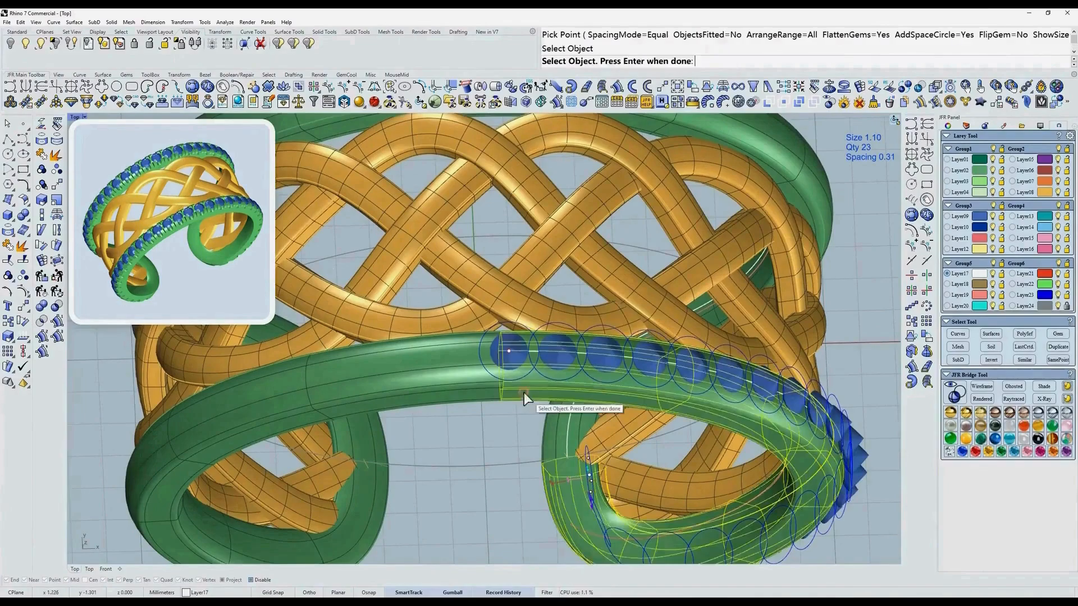
key(Return)
scroll(528, 352, up, 5)
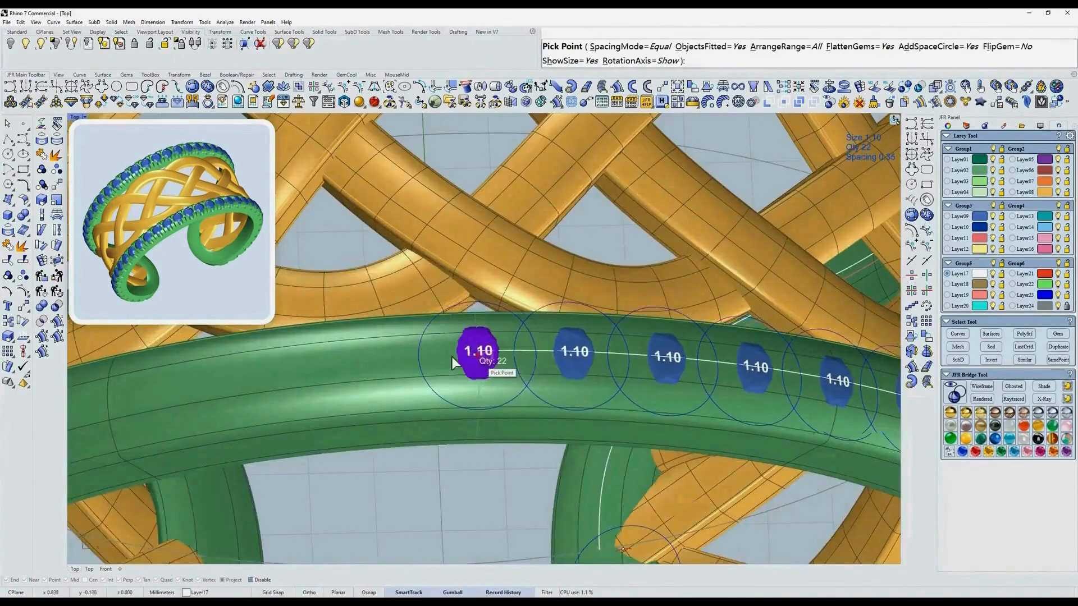
click(477, 357)
Step: Examine the gem row in Ghosted display, checking how the gems sit in the rail and where the gumball lies
scroll(587, 327, down, 5)
right_drag(641, 276, 534, 337)
click(1014, 386)
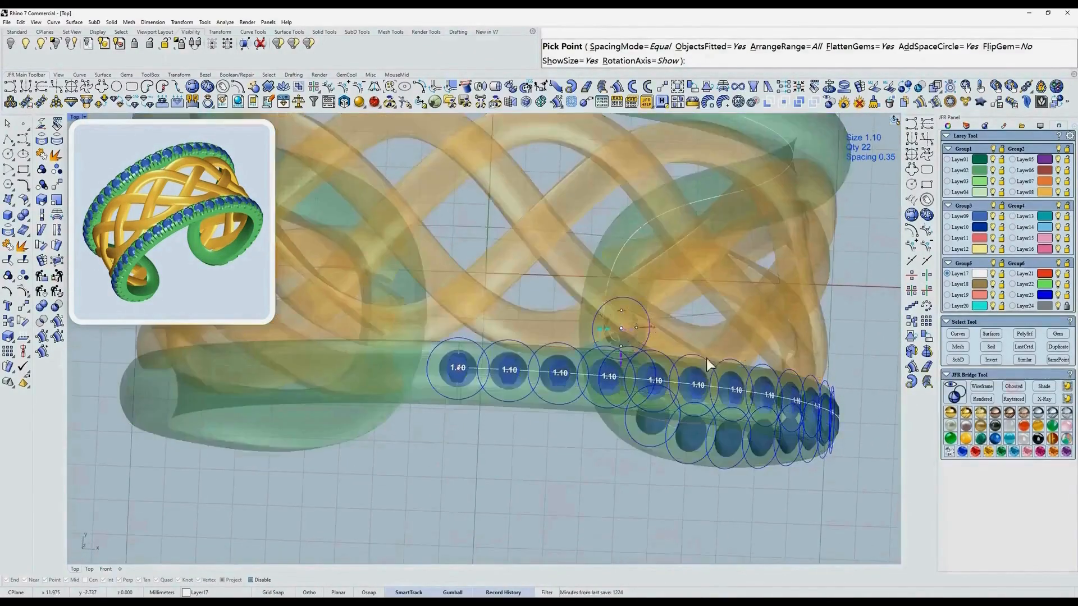
scroll(536, 409, up, 8)
scroll(524, 399, down, 4)
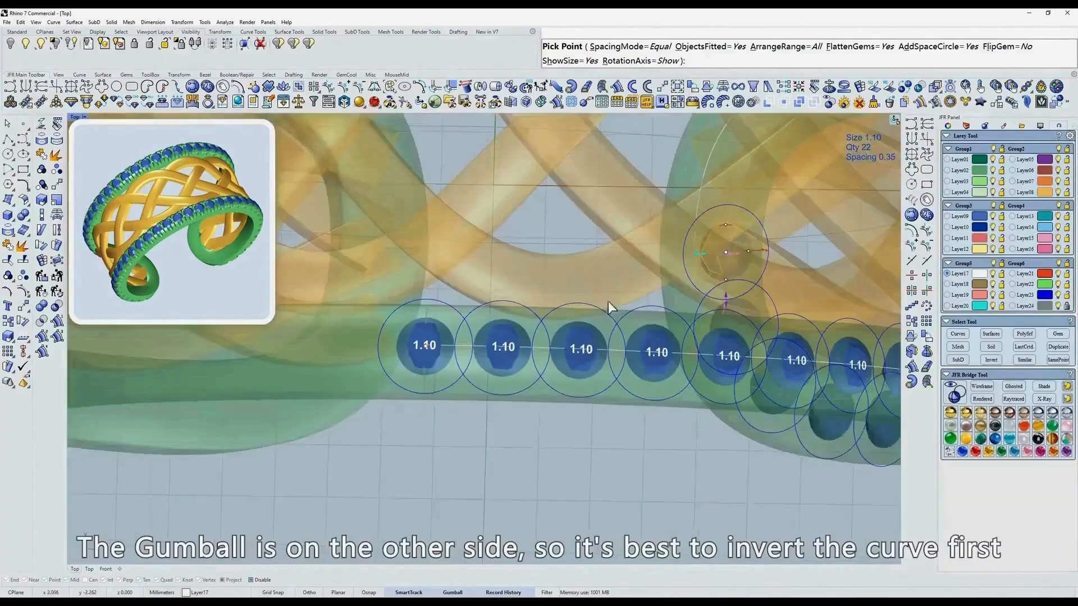
right_drag(740, 264, 676, 298)
scroll(661, 291, down, 2)
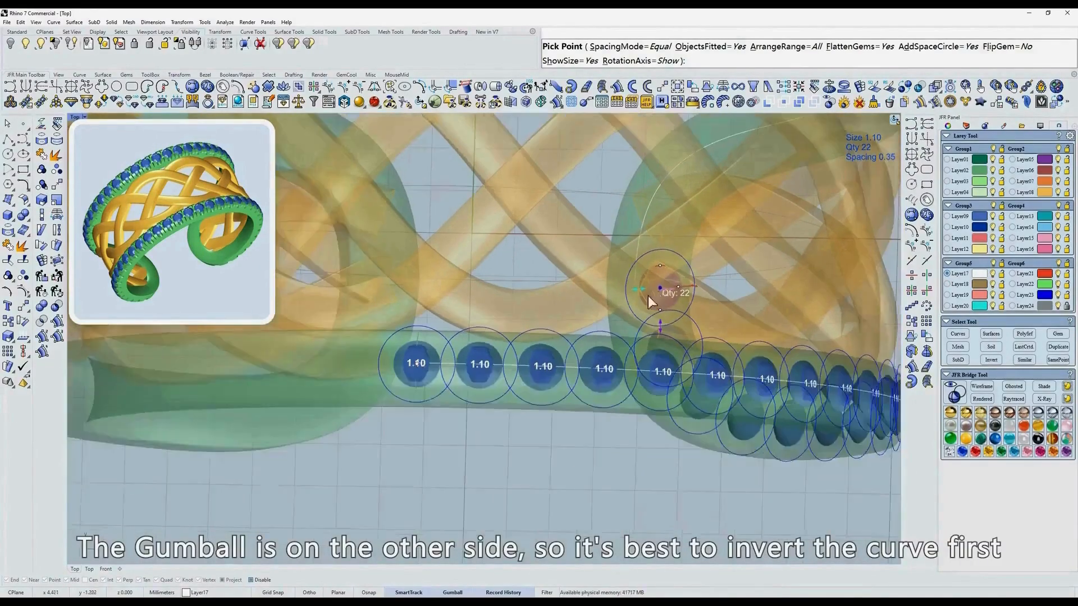
Step: End the Gem on Curve command, return to shaded display and delete the gems with their spacing circles
right_click(648, 295)
text(s)
key(Return)
click(419, 354)
key(Delete)
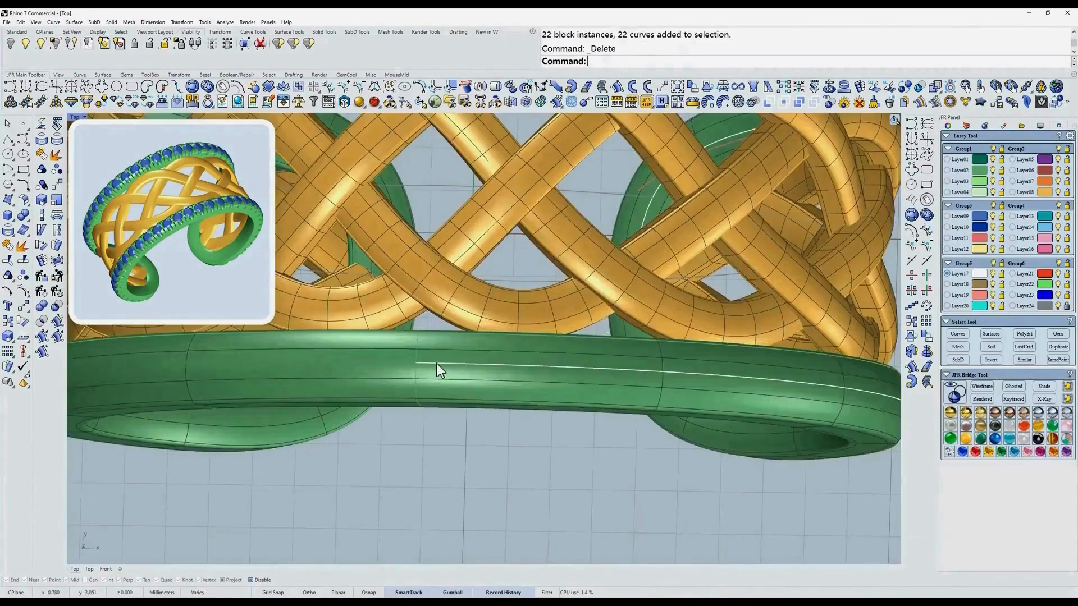
Step: Reverse the direction of the isocurve on the front green rail
click(437, 364)
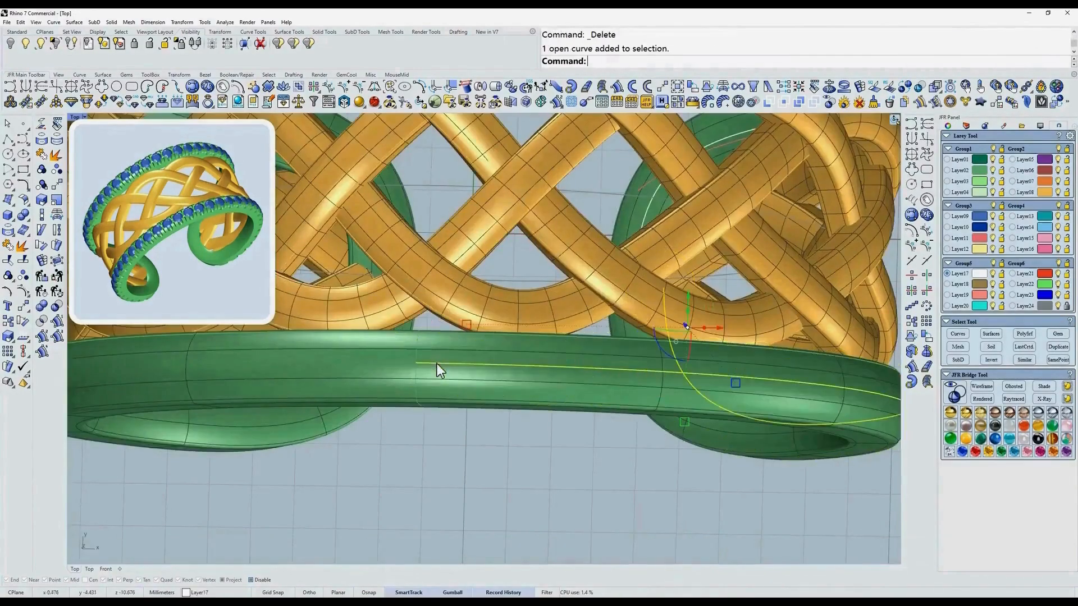
click(420, 86)
scroll(443, 364, up, 2)
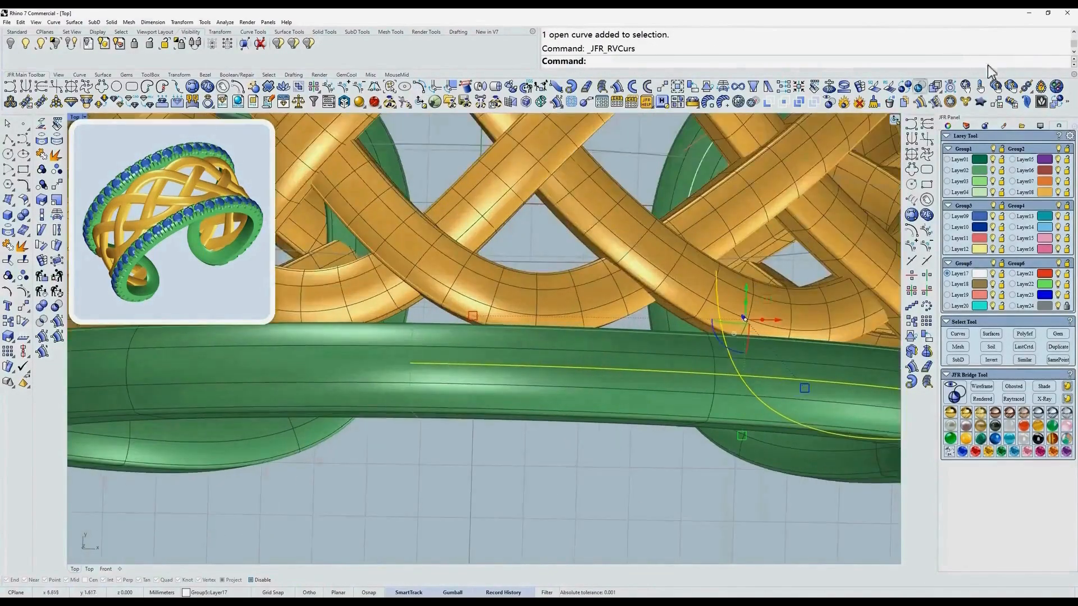
Step: Lay out size 1.10 gems along the reversed isocurve with Gem on Curve, fitting them to the green rail surface
click(1026, 86)
click(709, 46)
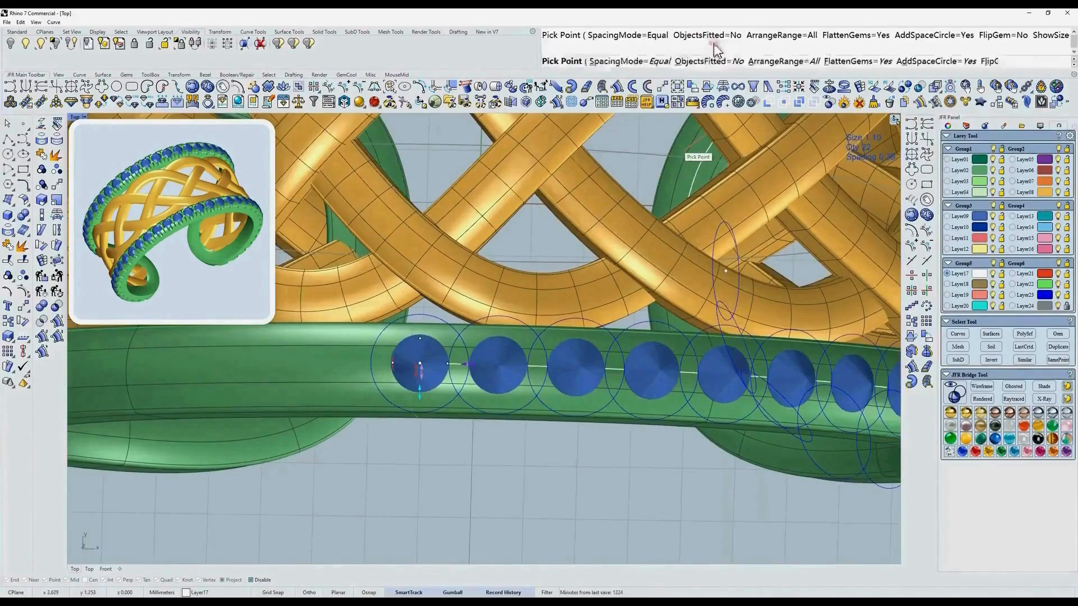
click(464, 395)
key(Return)
scroll(461, 349, up, 2)
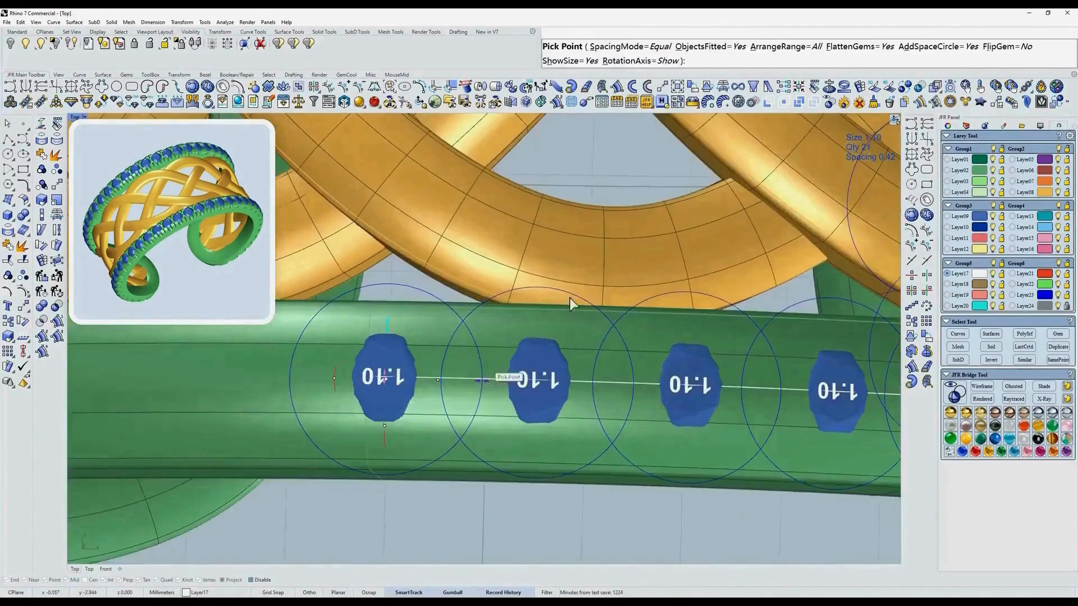
Step: Use Ghosted display and reduce the spacing between the gems to 0.17
click(1013, 386)
drag(482, 381, 465, 381)
right_drag(536, 275, 543, 305)
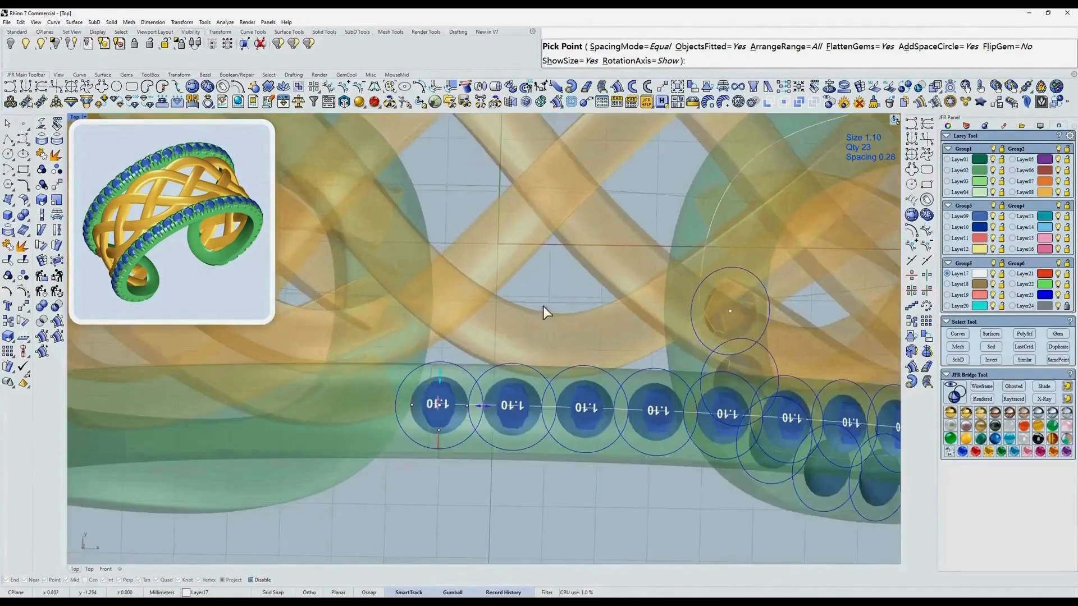
ctrl+shift+right_drag(518, 348, 530, 263)
scroll(508, 385, up, 10)
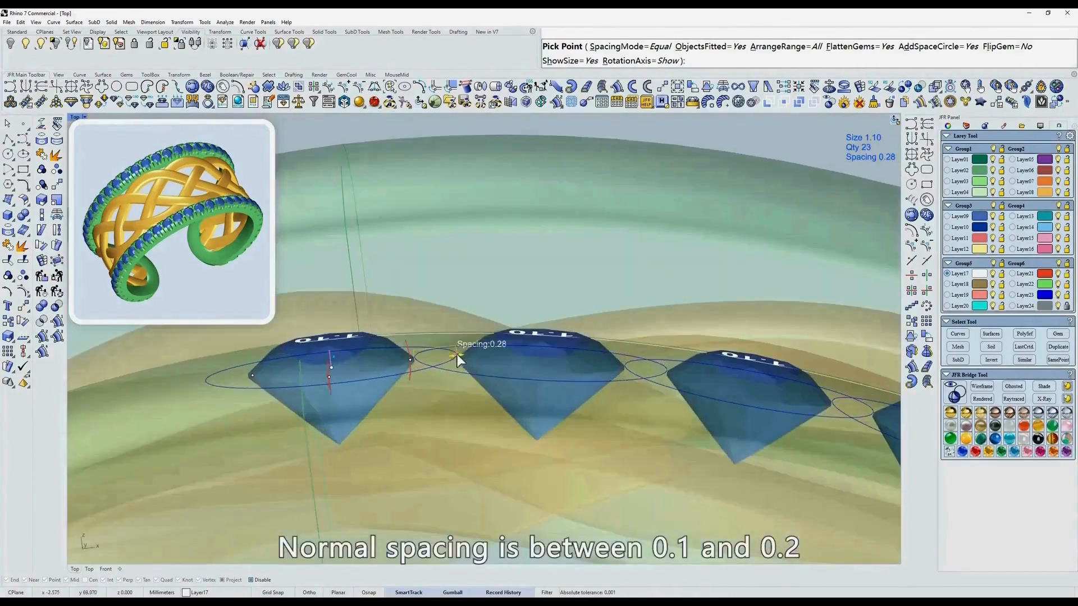
drag(457, 354, 431, 355)
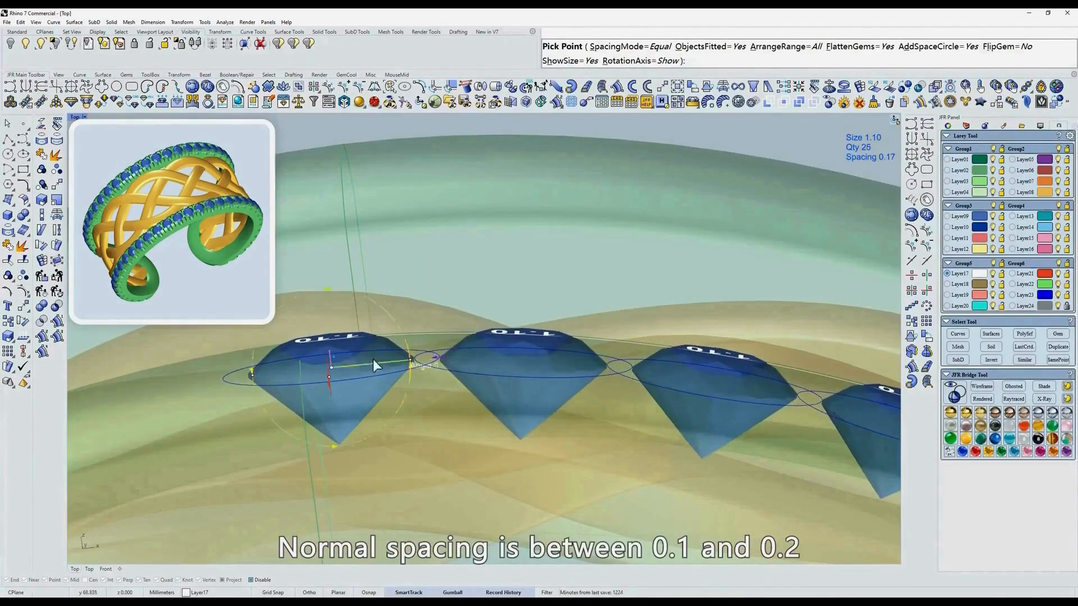
Step: Turn off gem flattening and adjust how deep the gem row sits in the rail
ctrl+shift+right_drag(400, 396, 327, 330)
drag(545, 253, 548, 260)
scroll(548, 260, down, 4)
right_drag(549, 301, 522, 338)
scroll(547, 274, up, 6)
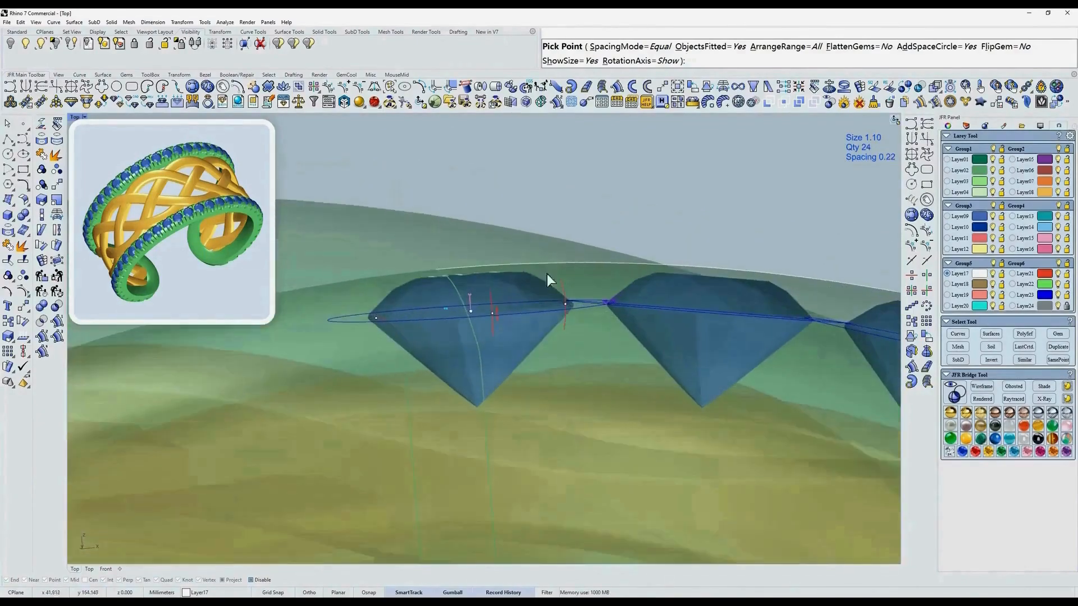
drag(501, 319, 501, 312)
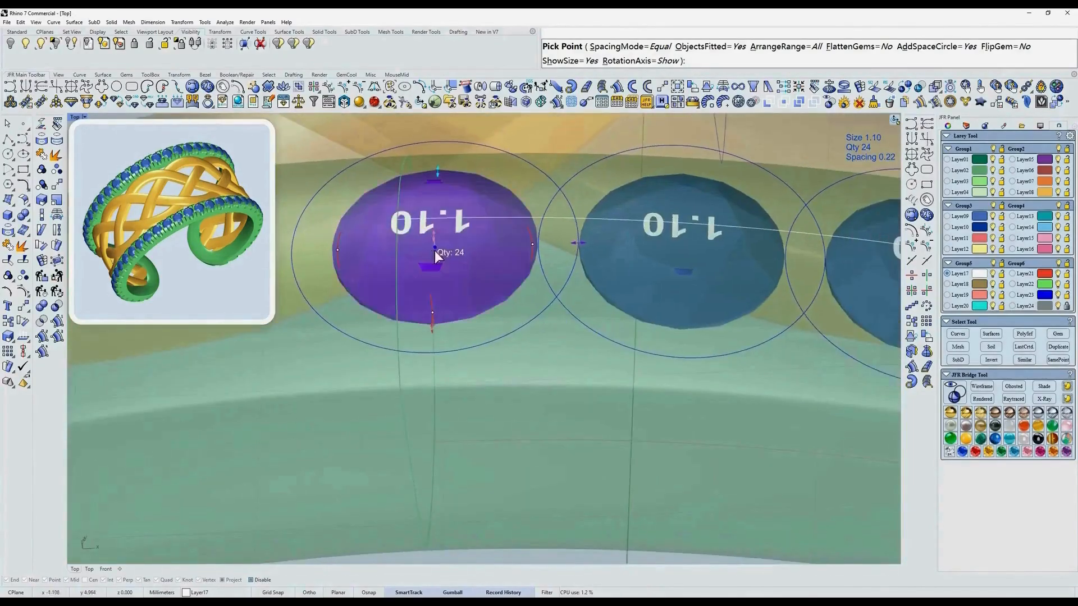
Step: Set the spacing of the unflattened gems to 0.17
drag(402, 249, 379, 248)
scroll(448, 267, down, 6)
right_drag(447, 267, 490, 328)
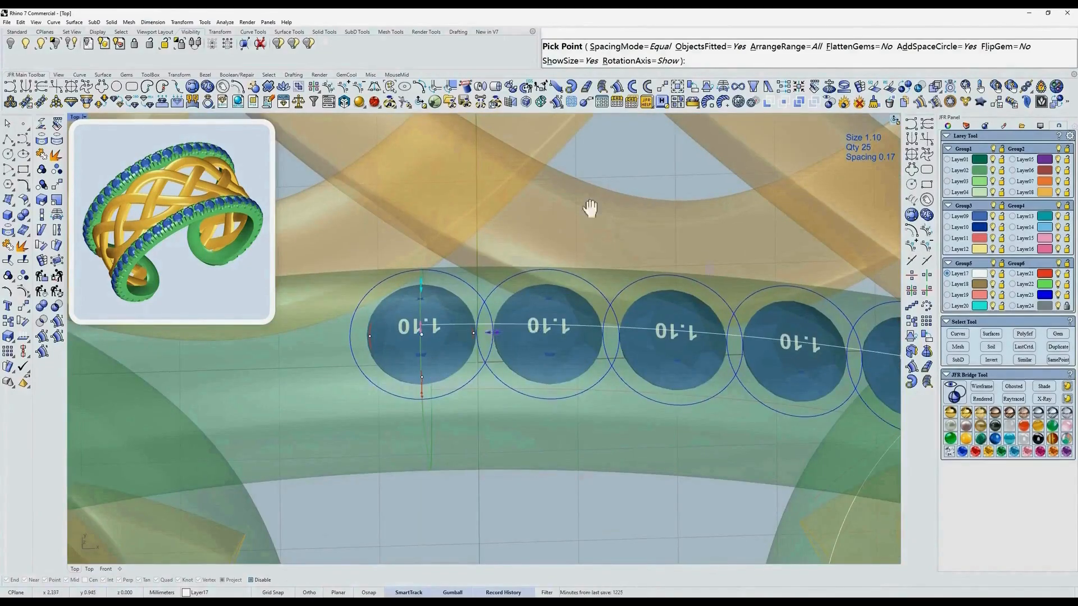
Step: Enlarge the gems to size 1.30 and set their spacing to 0.15
scroll(590, 209, down, 5)
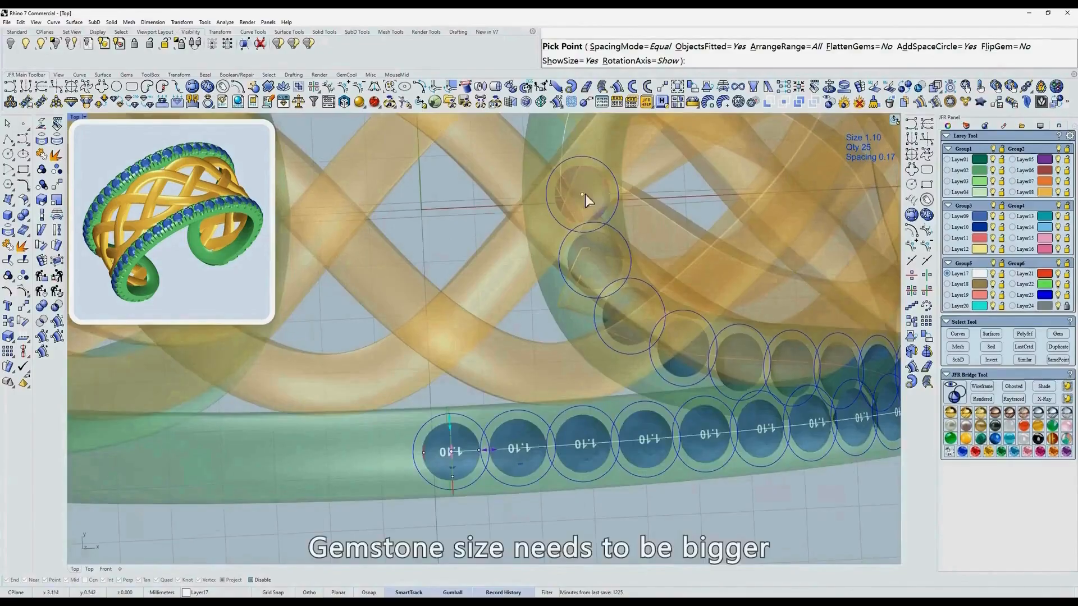
right_drag(586, 230, 625, 251)
scroll(494, 493, up, 4)
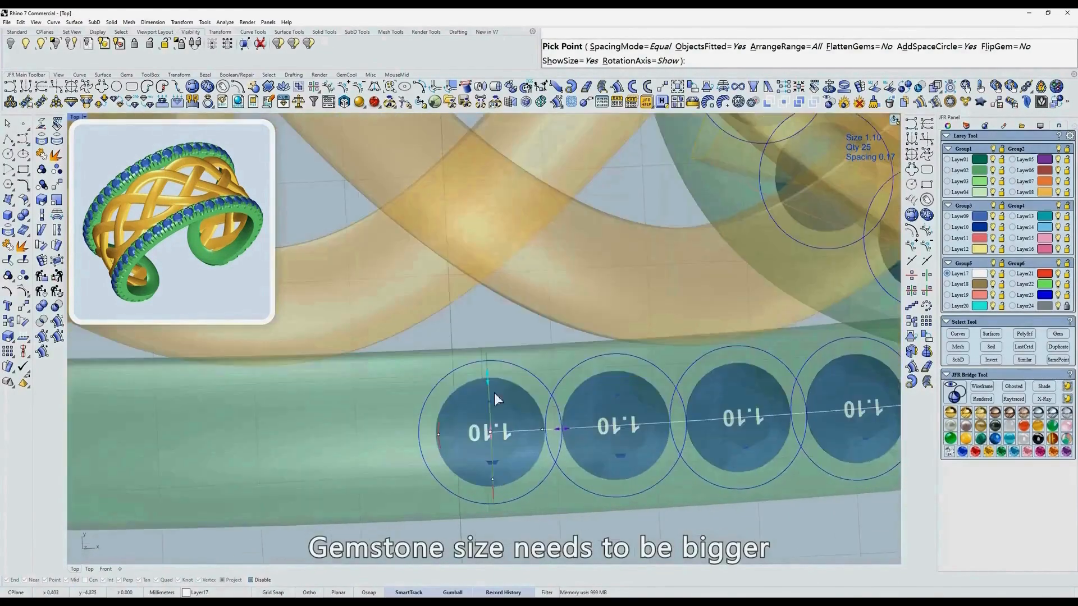
drag(488, 377, 488, 366)
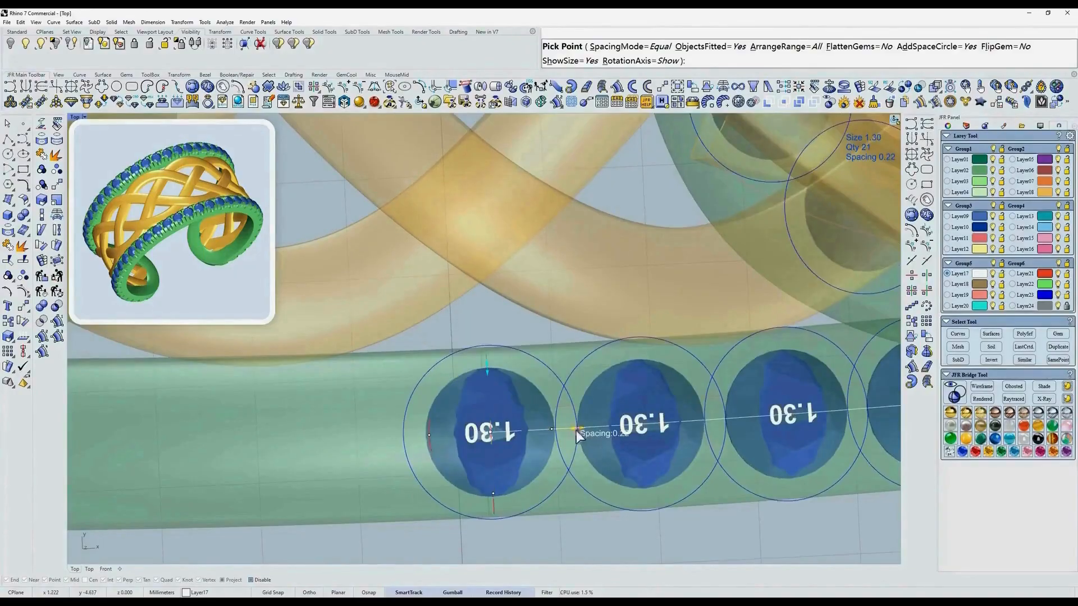
drag(578, 431, 568, 430)
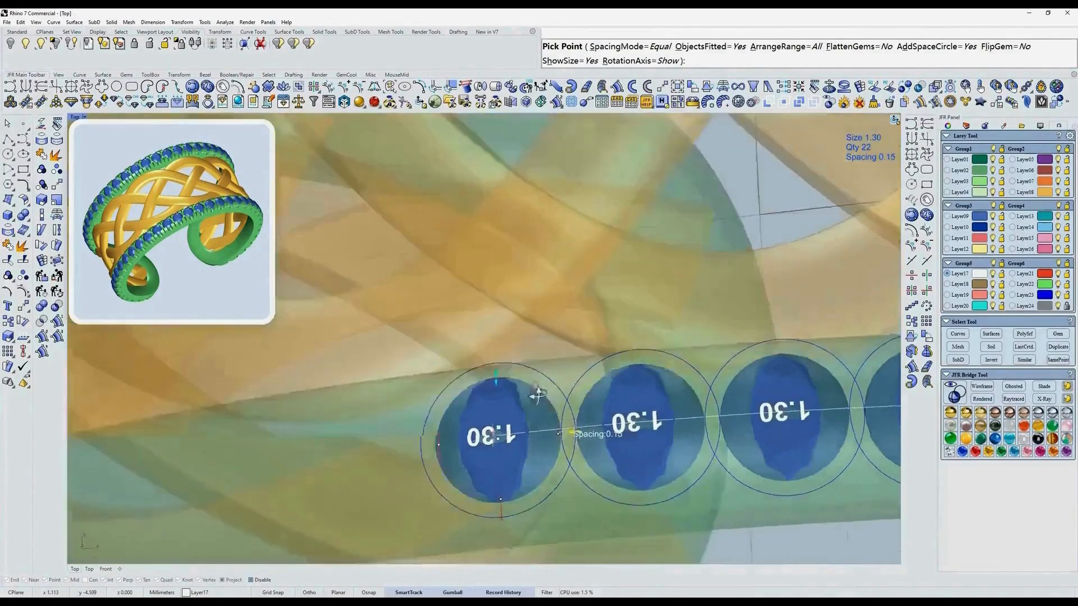
Step: Lower the gem row slightly into the rail and set the gem spacing to 0.22
ctrl+shift+right_drag(537, 395, 662, 361)
scroll(699, 320, down, 4)
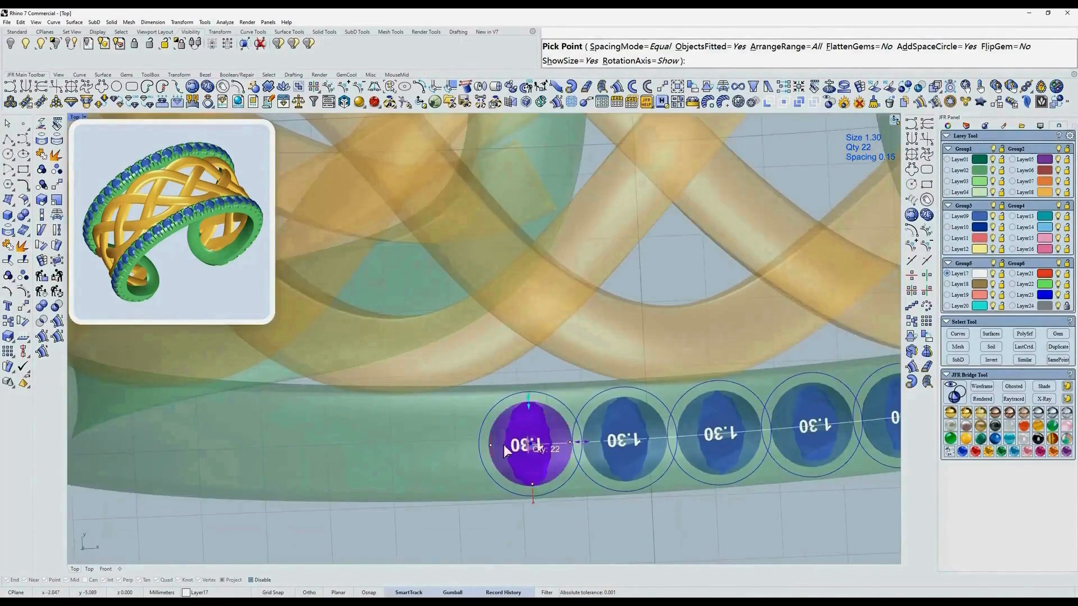
scroll(703, 251, down, 6)
right_drag(703, 252, 611, 334)
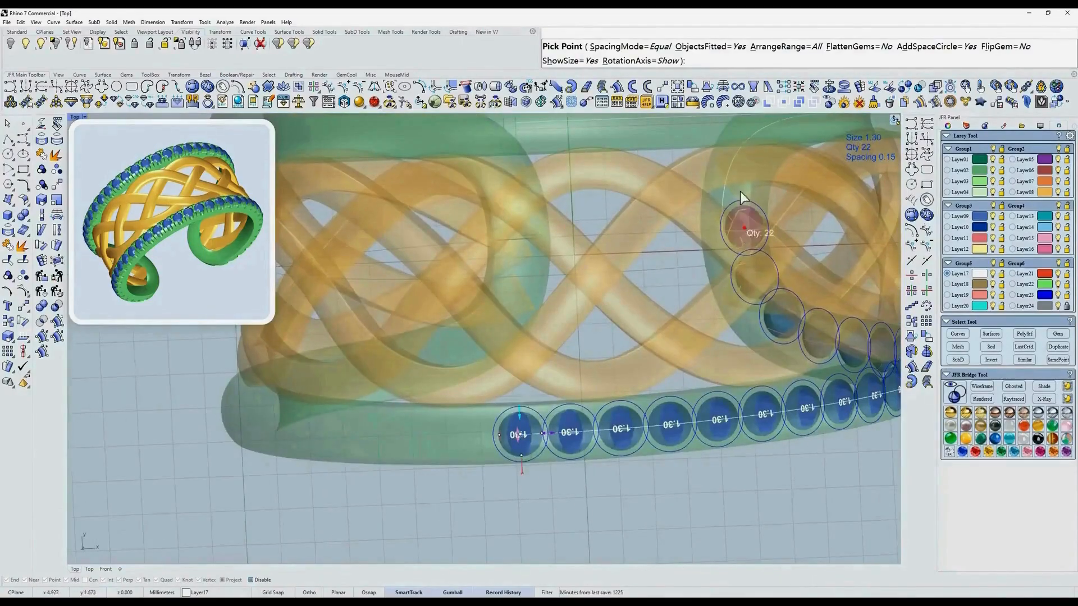
right_drag(657, 374, 654, 241)
scroll(654, 241, up, 3)
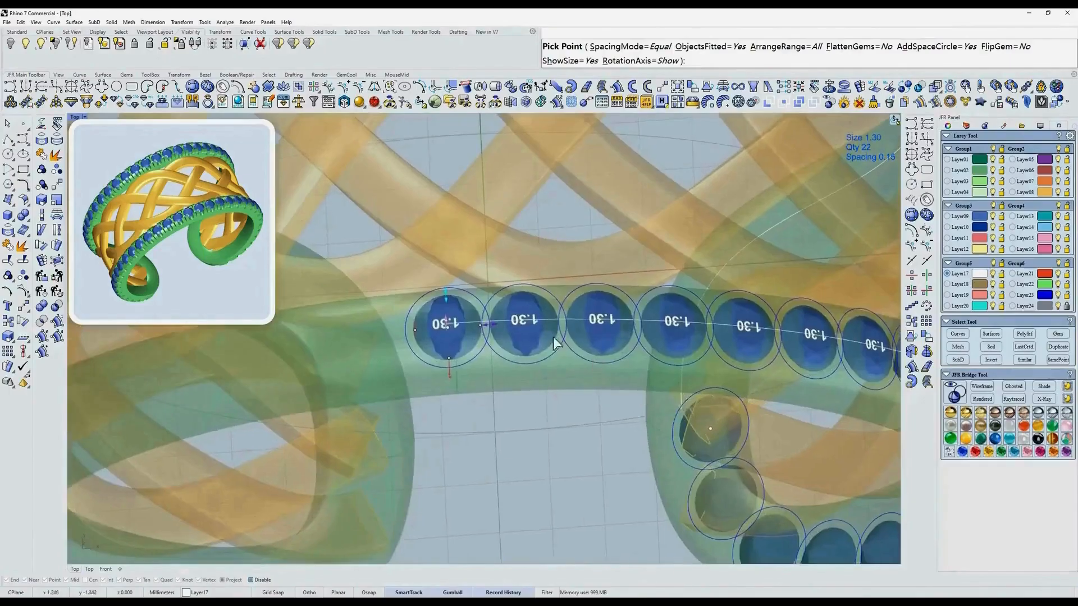
right_drag(553, 337, 609, 331)
scroll(511, 414, up, 5)
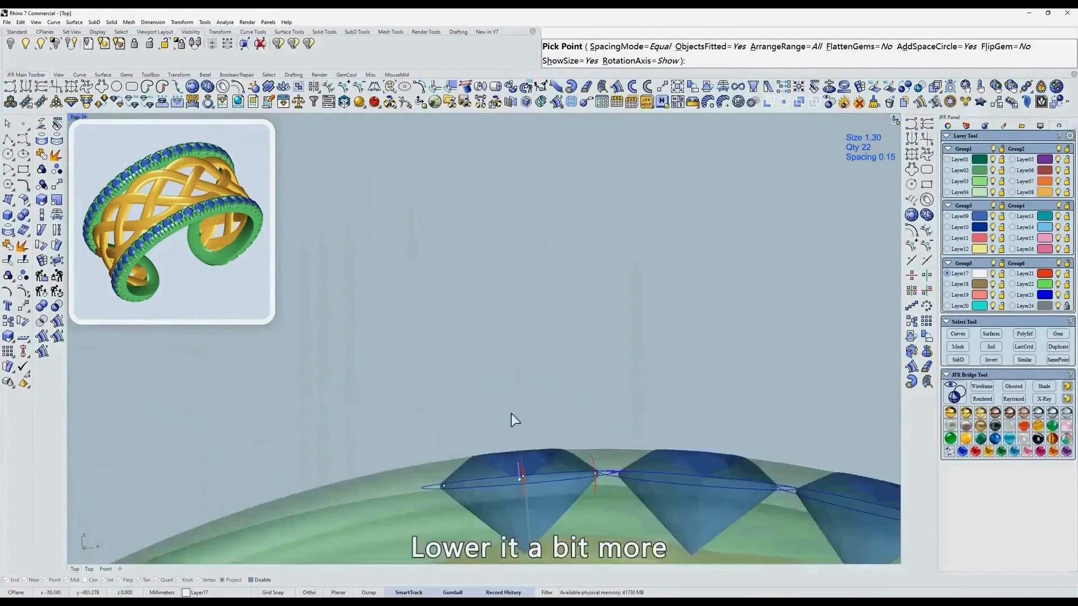
right_drag(599, 489, 460, 454)
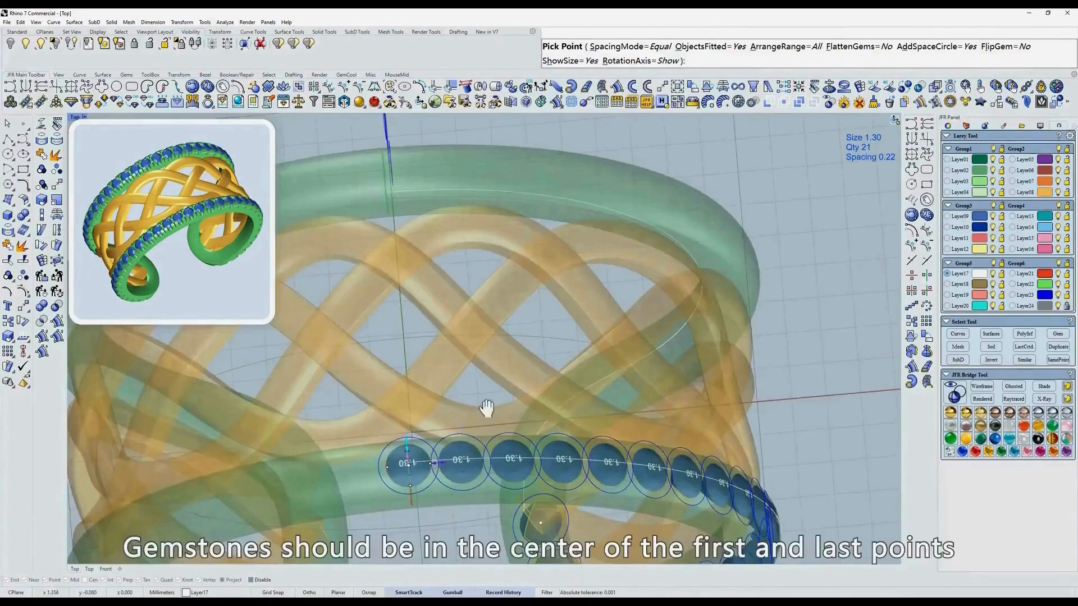
Step: Check from above that the first and last gems are centred on the bracelet's axes, and accept the gem row in shaded display
right_drag(486, 408, 518, 355)
key(ctrl+F1)
scroll(459, 398, up, 6)
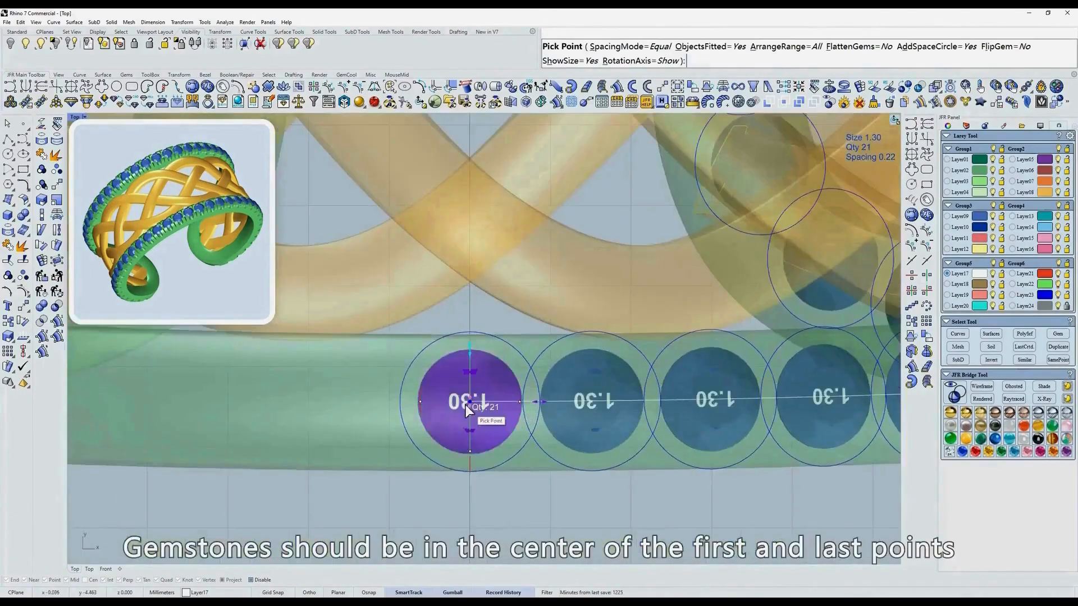
click(469, 402)
scroll(602, 306, down, 2)
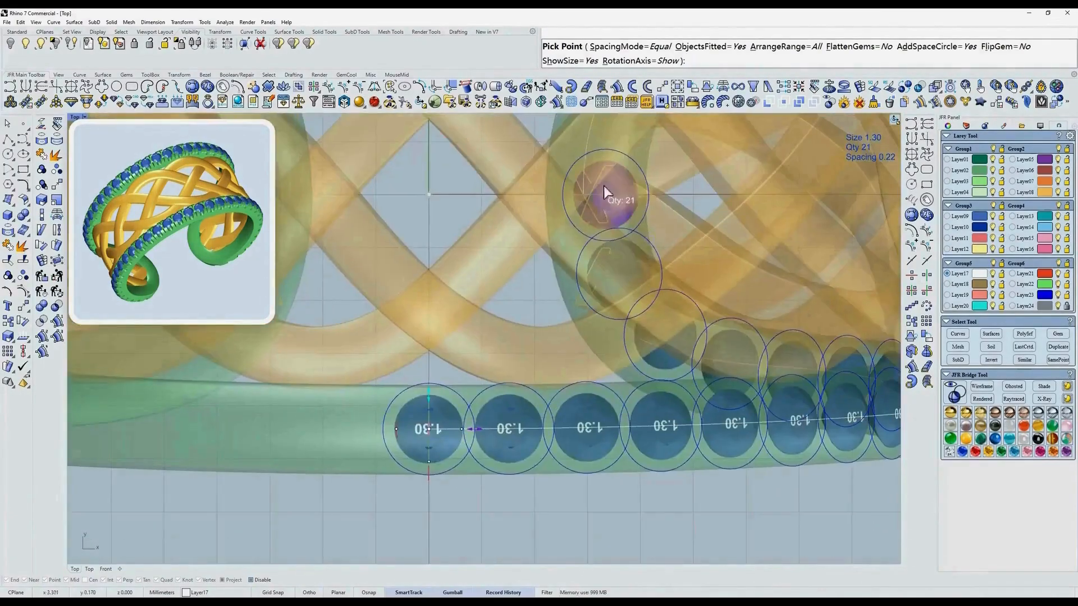
click(1034, 387)
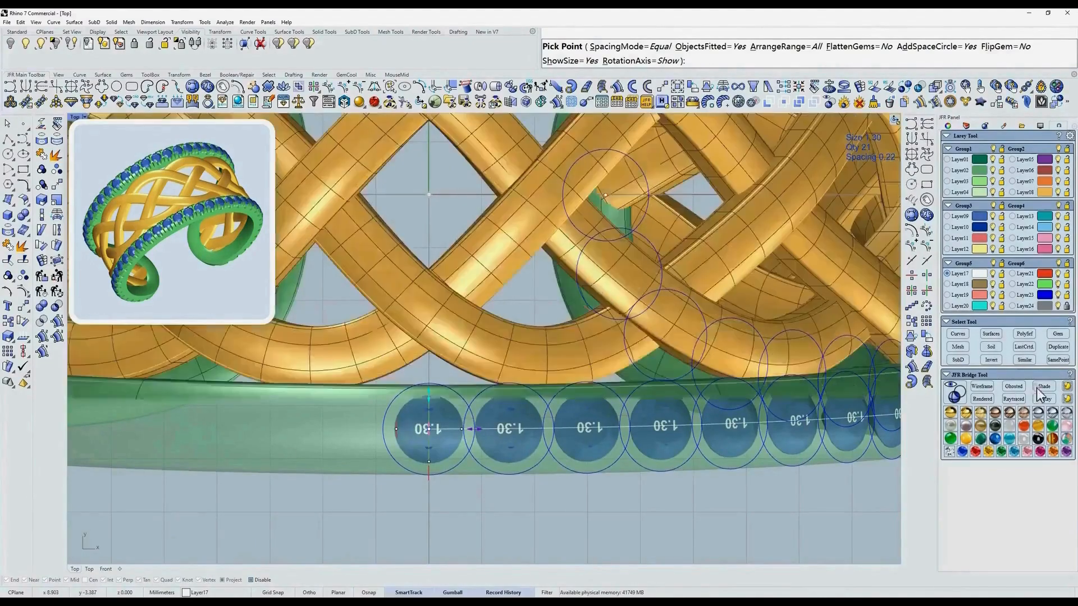
ctrl+shift+right_drag(544, 308, 523, 333)
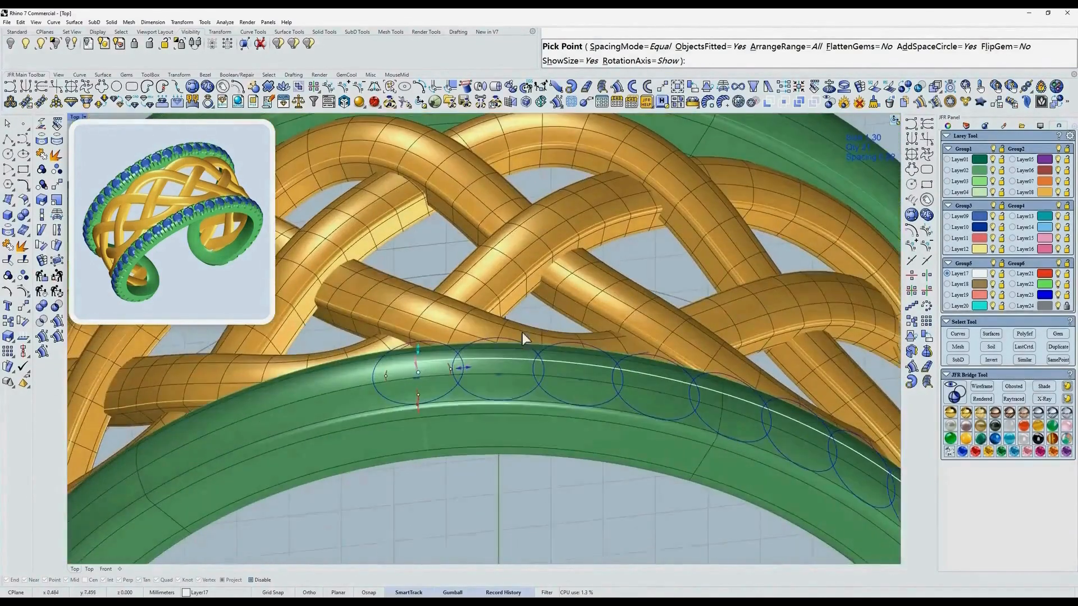
key(space)
Step: Examine the placed gem row from different angles and from above in wireframe, and return to shaded display
scroll(530, 374, down, 3)
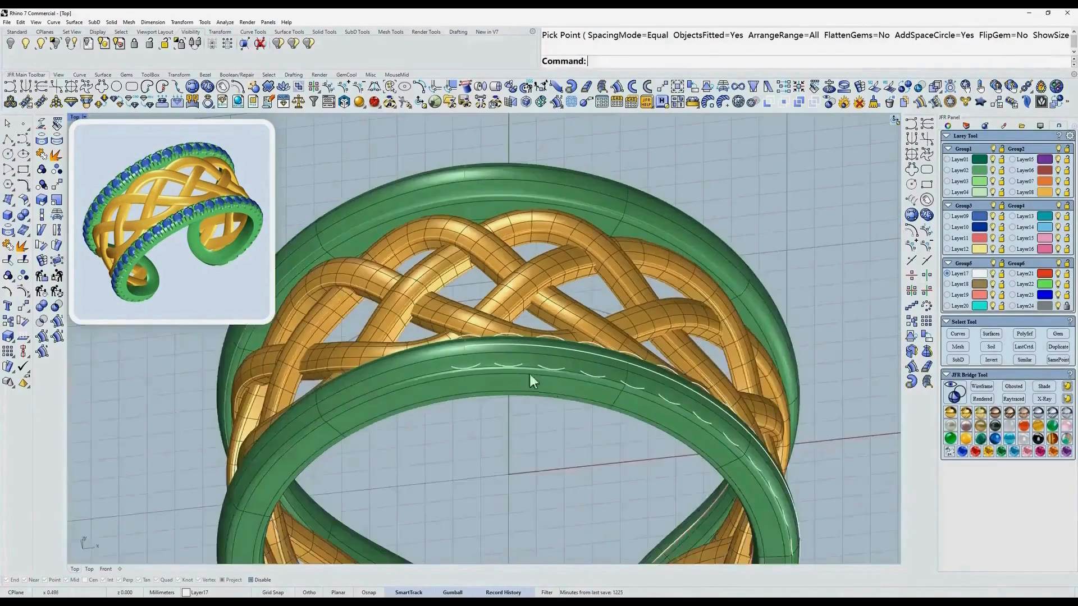
ctrl+shift+right_drag(578, 378, 711, 521)
text(w)
key(space)
ctrl+shift+right_drag(536, 382, 477, 389)
text(t)
key(space)
scroll(534, 325, up, 4)
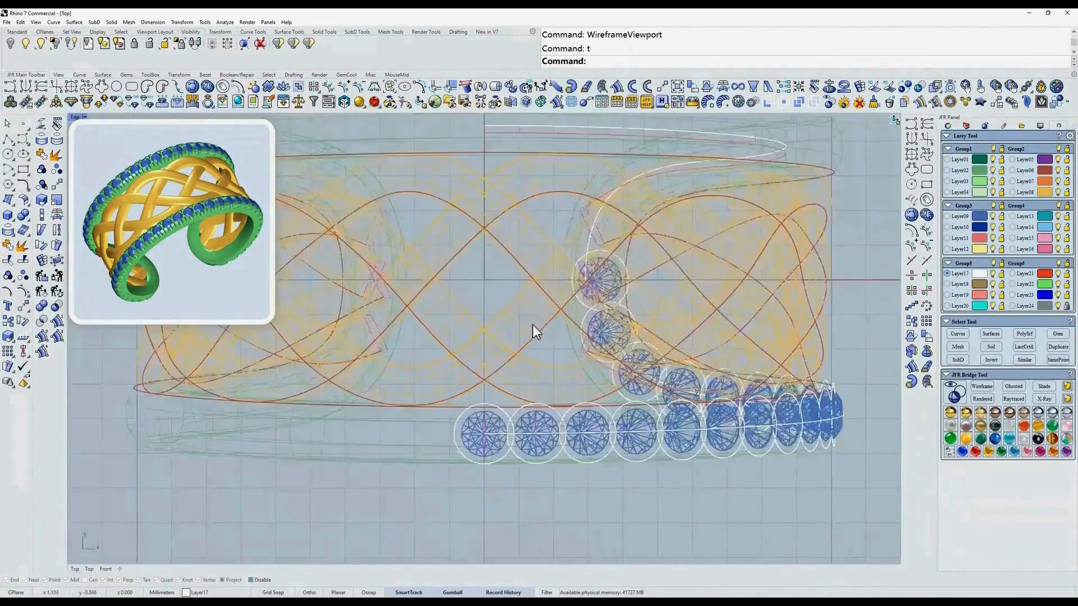
text(s)
key(space)
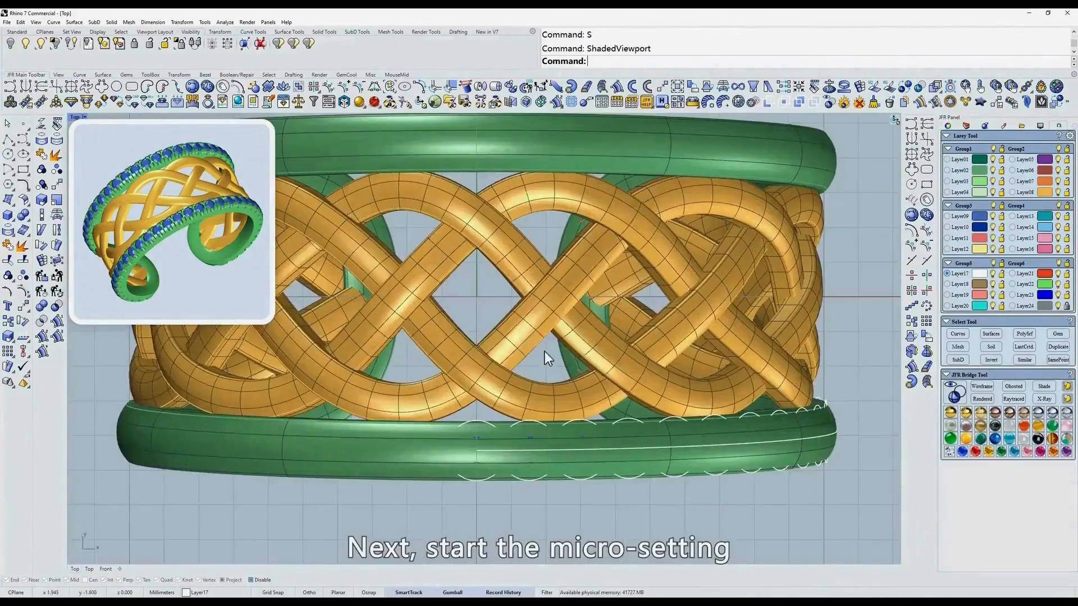
Step: Create U-shaped micro-setting cutters across the front rail at the placed gems
click(1011, 103)
click(469, 458)
key(Return)
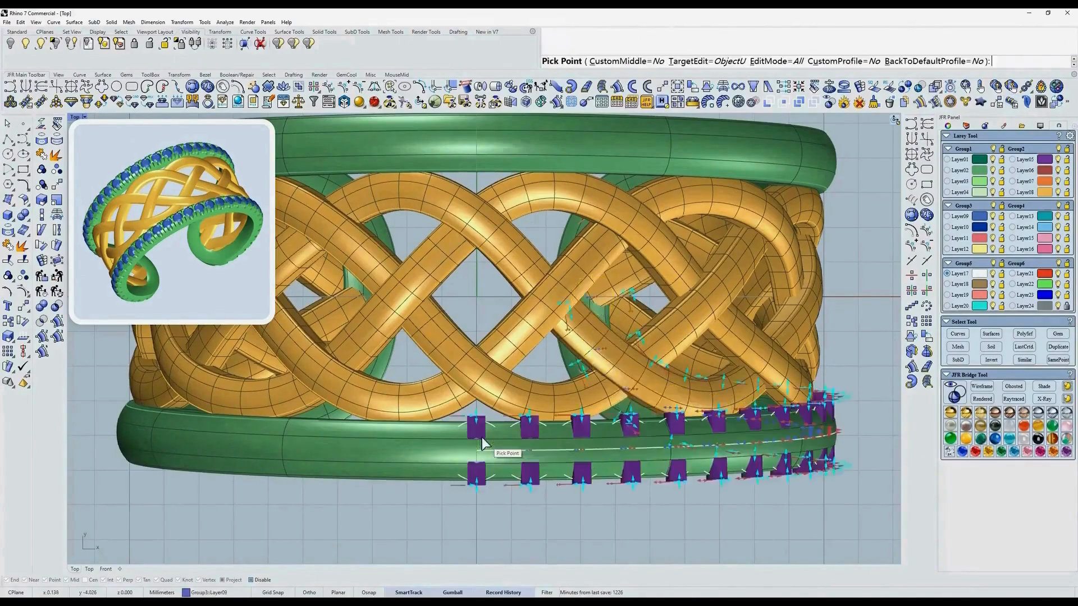
Step: Lengthen the U-shaped cutters on both sides of the rail to about 1.15
scroll(482, 443, up, 6)
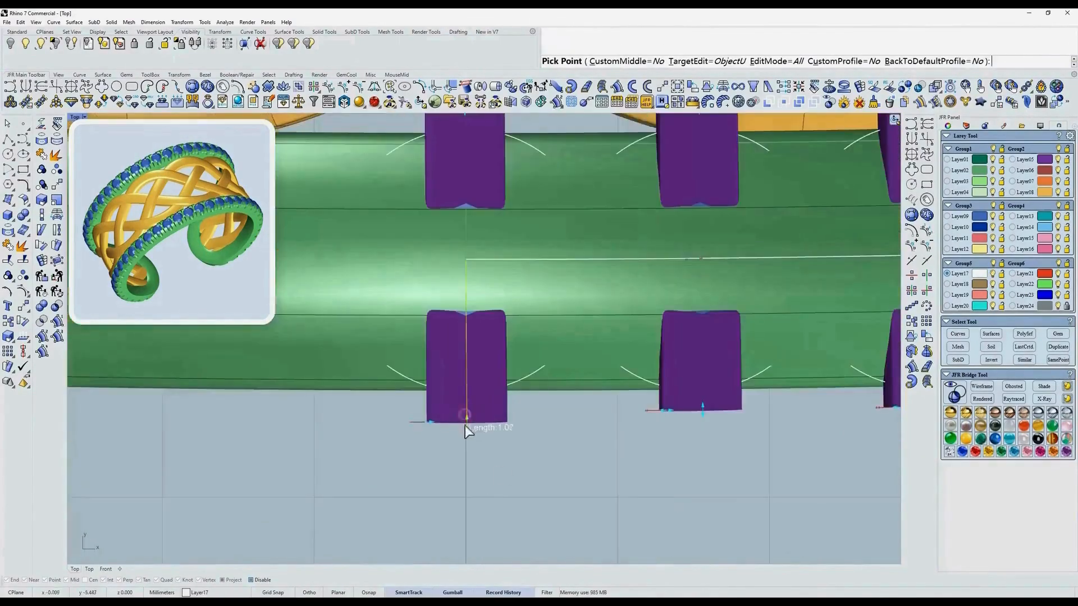
scroll(465, 425, down, 3)
scroll(459, 292, up, 2)
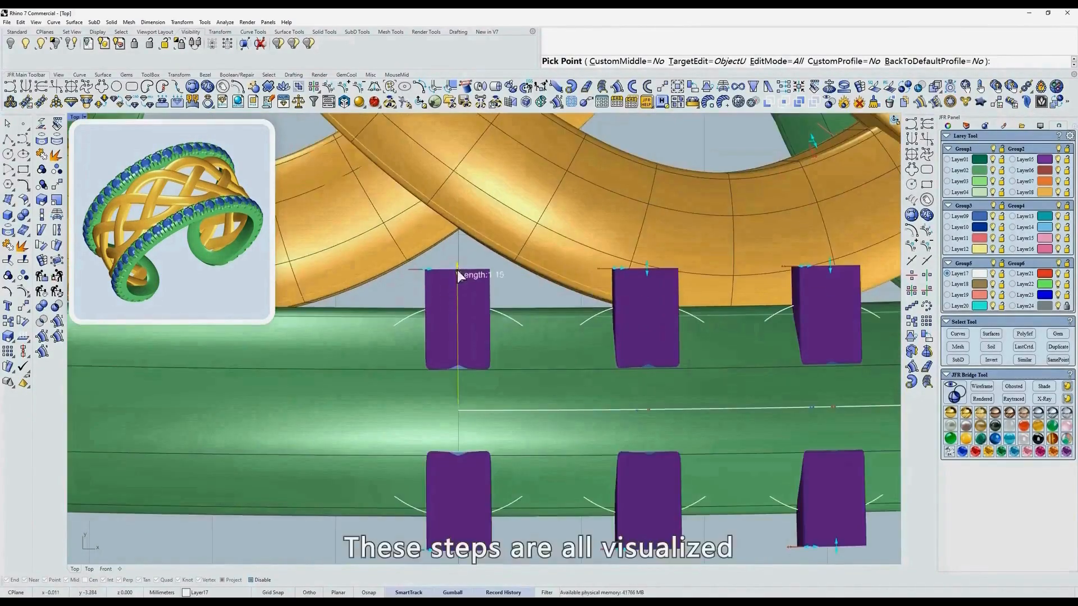
scroll(460, 275, down, 2)
scroll(456, 501, up, 2)
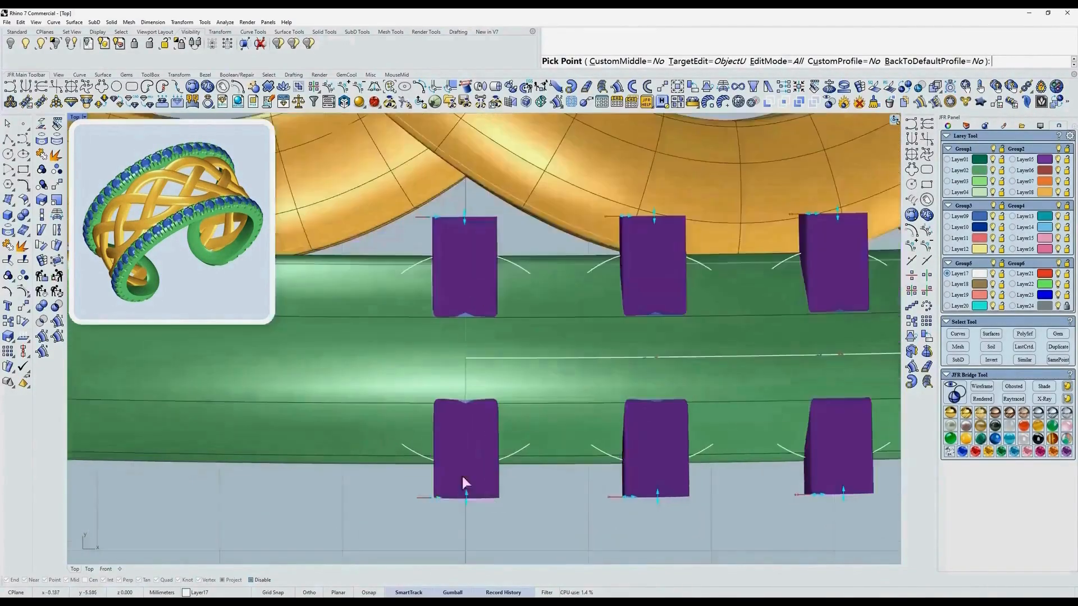
Step: Widen both ends of the U-shaped cutters evenly to about 0.70, using Ghosted display
ctrl+shift+right_drag(461, 476, 557, 460)
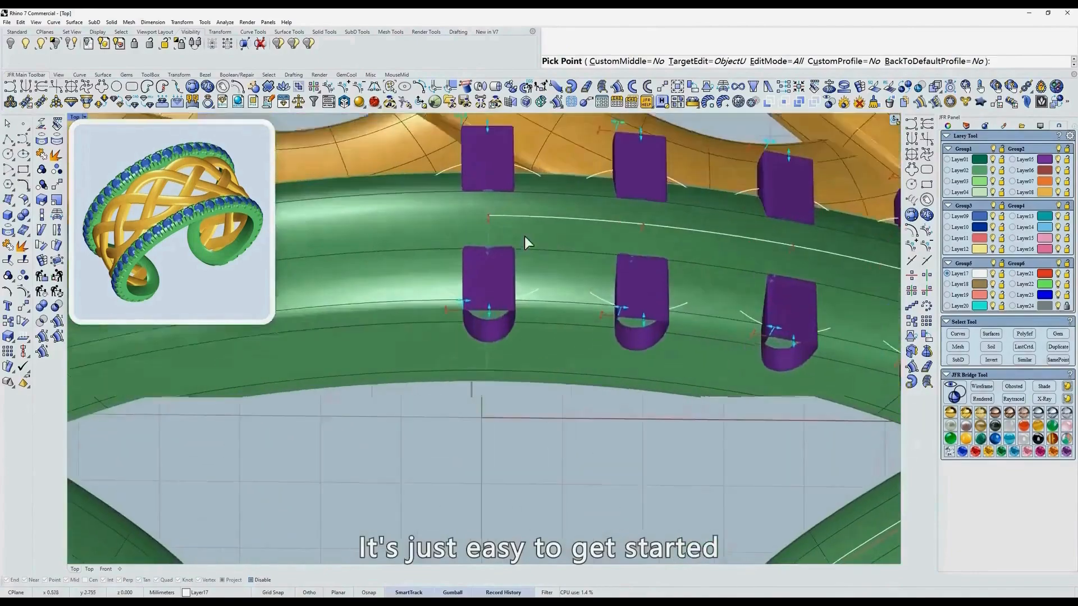
scroll(524, 237, up, 3)
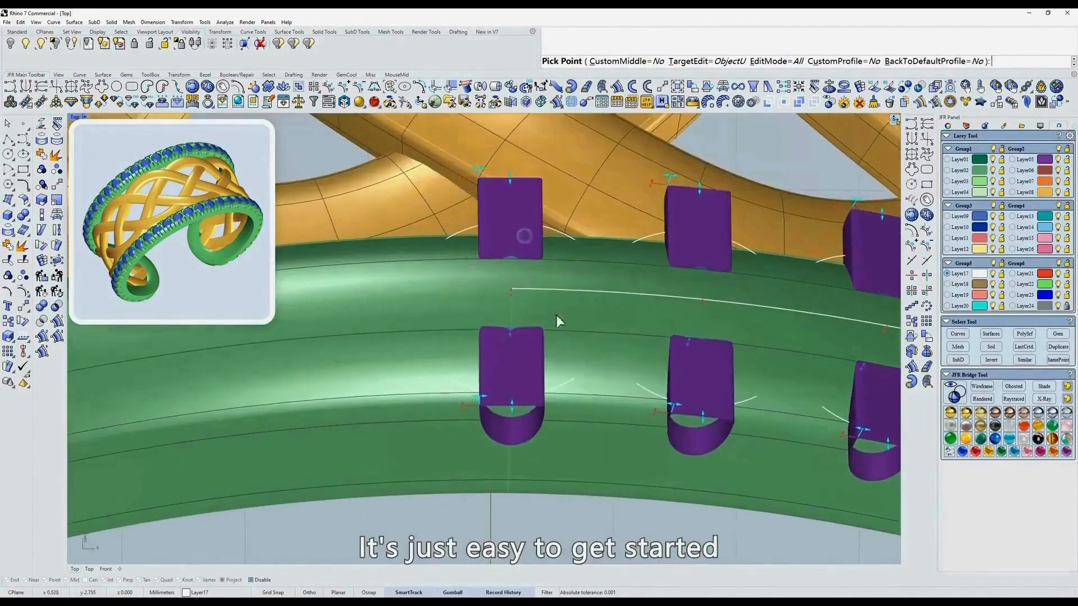
click(1014, 387)
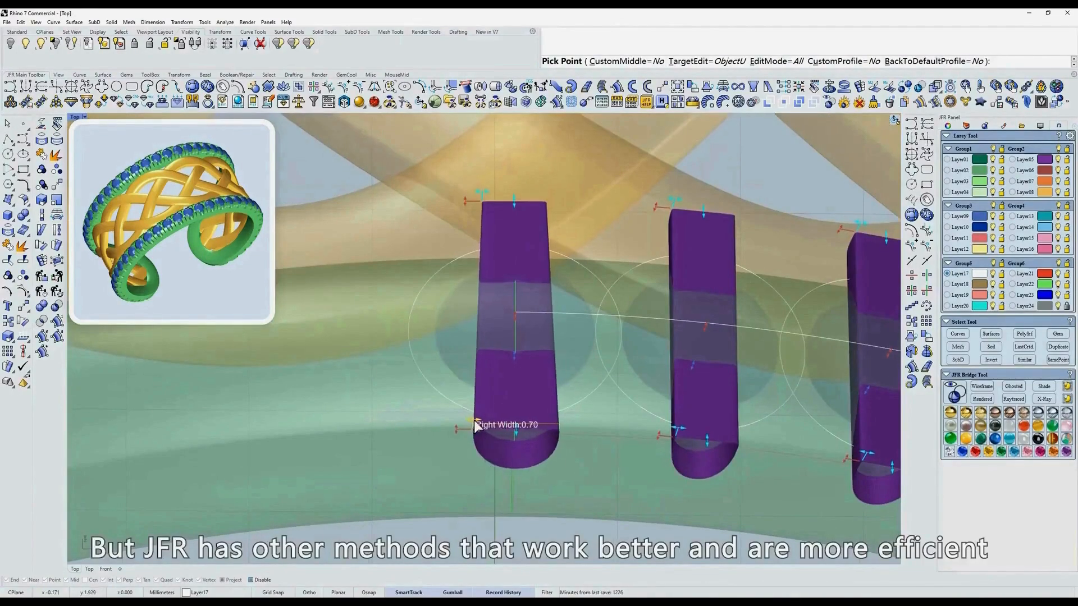
drag(474, 421, 476, 421)
drag(483, 193, 473, 192)
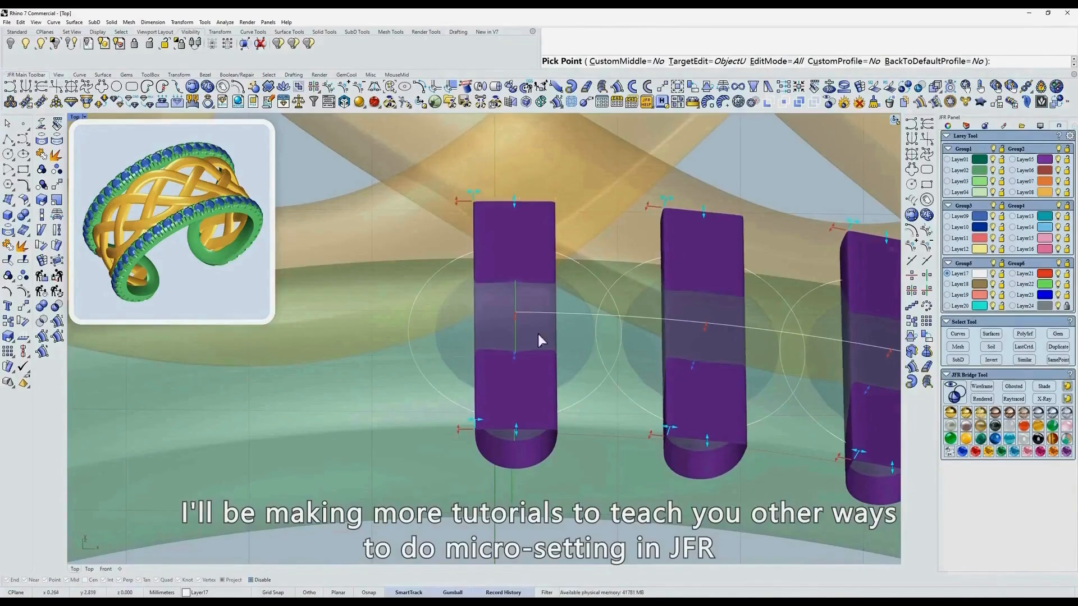
ctrl+shift+right_drag(684, 395, 538, 318)
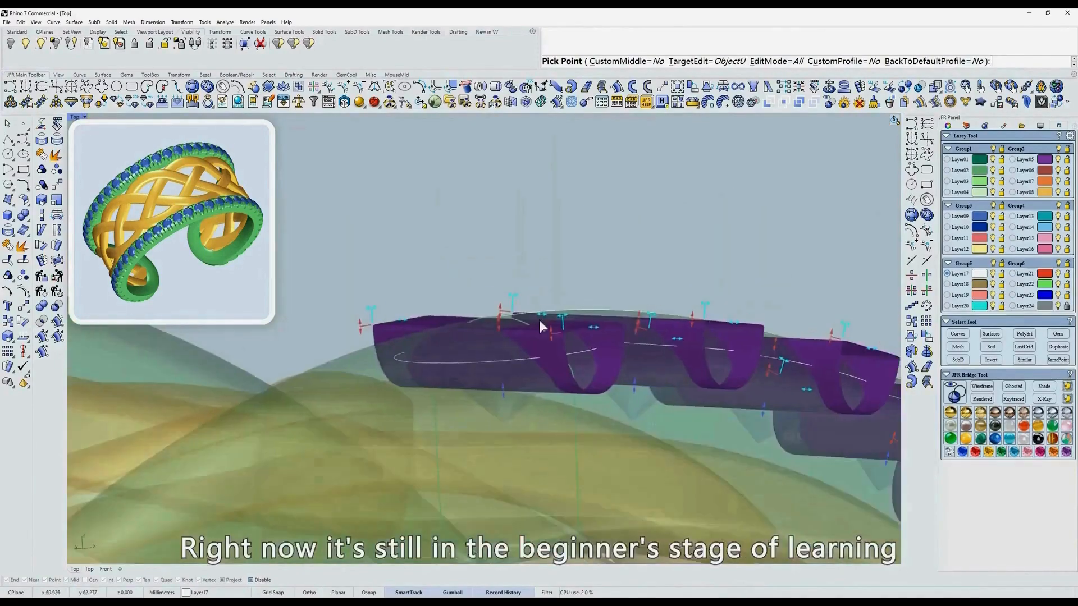
Step: Enable the custom middle in Smooth mode for the U-shaped cutters and arch their centers upward over the rail, using Shaded display
right_drag(653, 317, 664, 289)
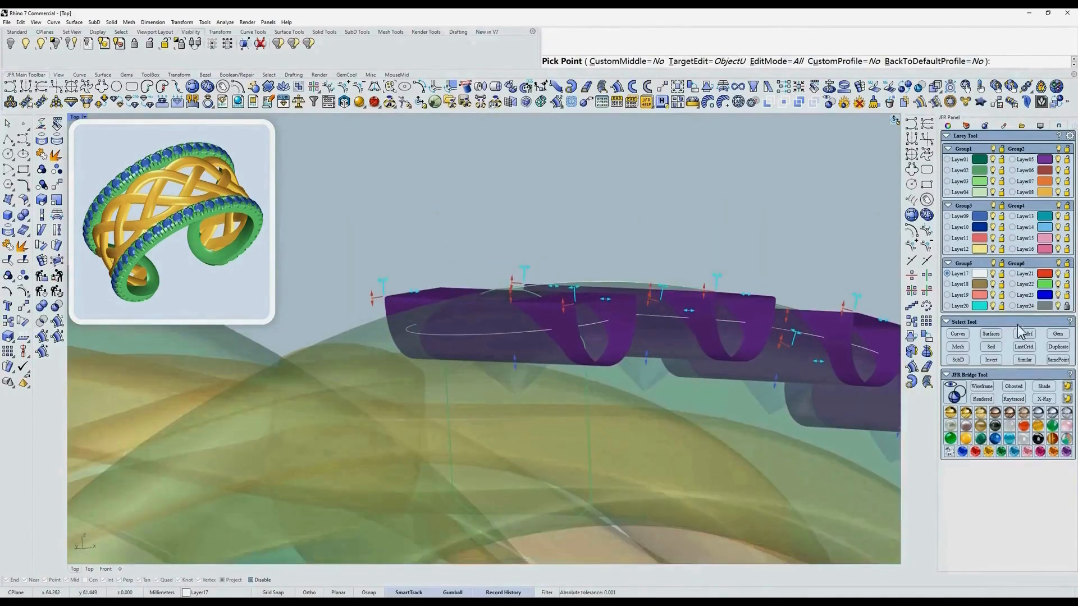
click(1038, 390)
mouse_move(564, 344)
ctrl+shift+right_down()
mouse_move(530, 278)
mouse_move(574, 309)
ctrl+shift+right_up()
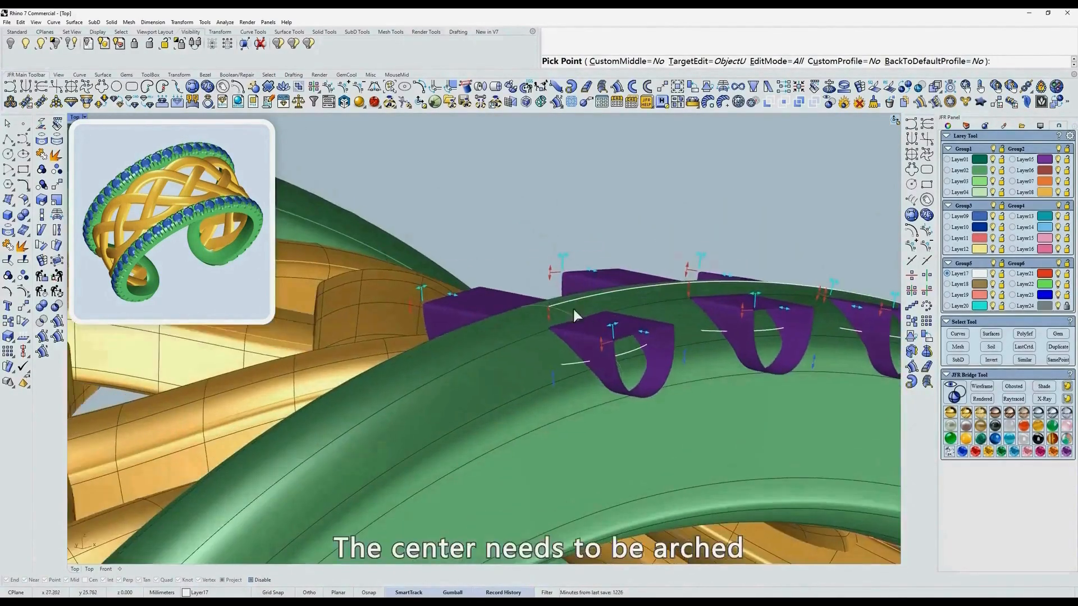
click(623, 61)
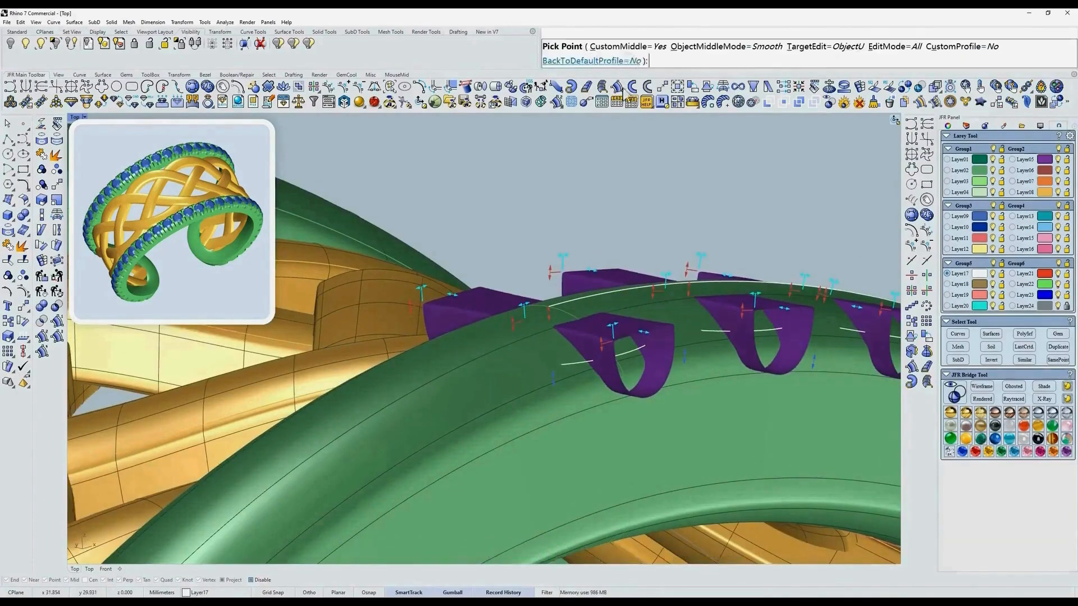
click(518, 307)
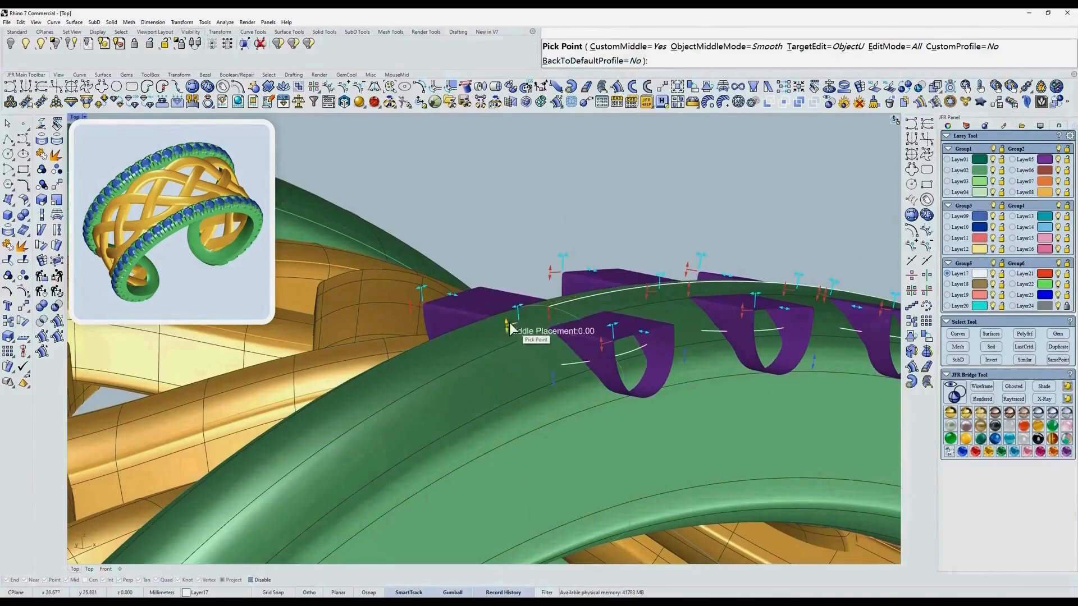
click(504, 274)
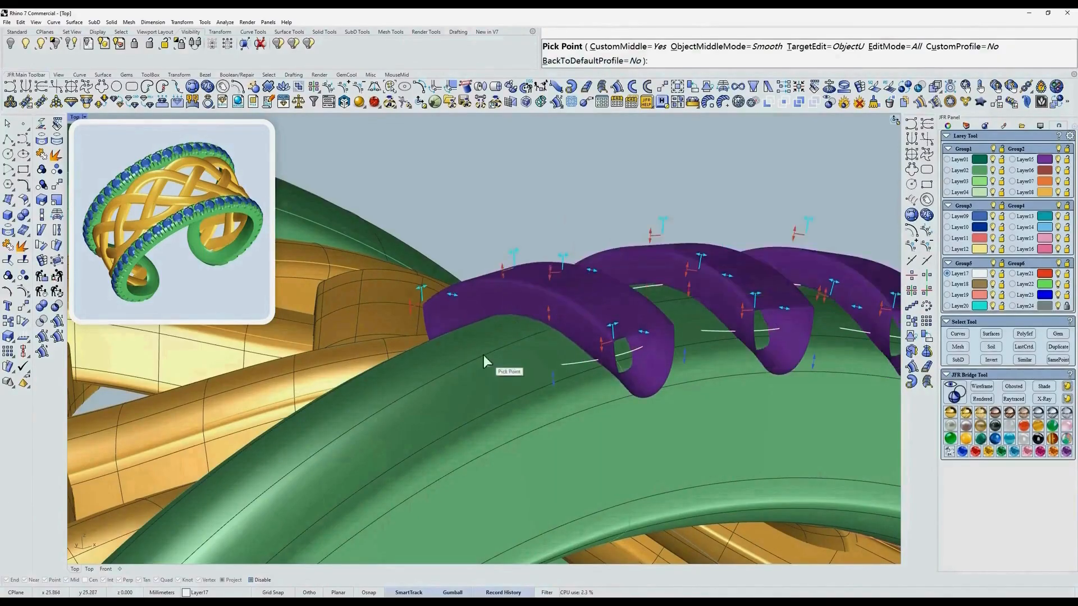
Step: Adjust the arched middle of the U-shaped cutters to a placement of about 0.55 and check the groove depth in Ghosted display
right_drag(558, 258, 381, 281)
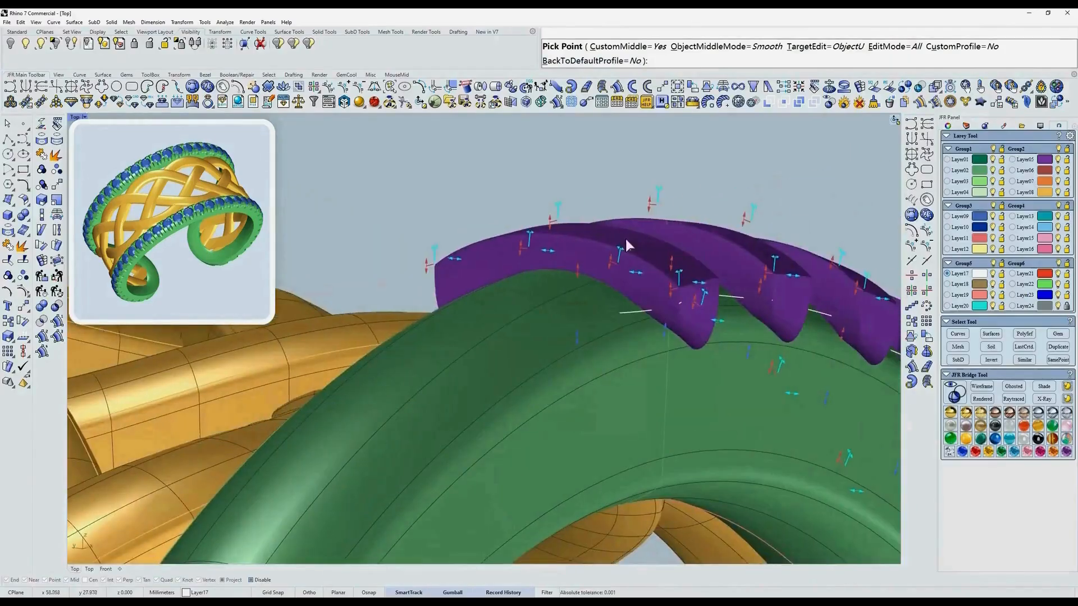
click(579, 291)
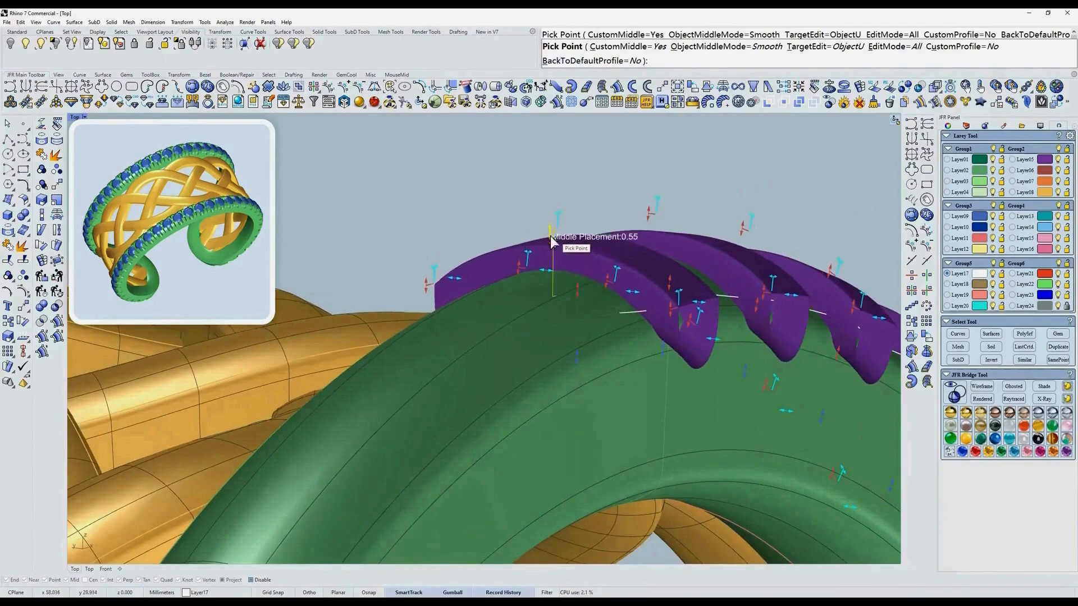
click(578, 298)
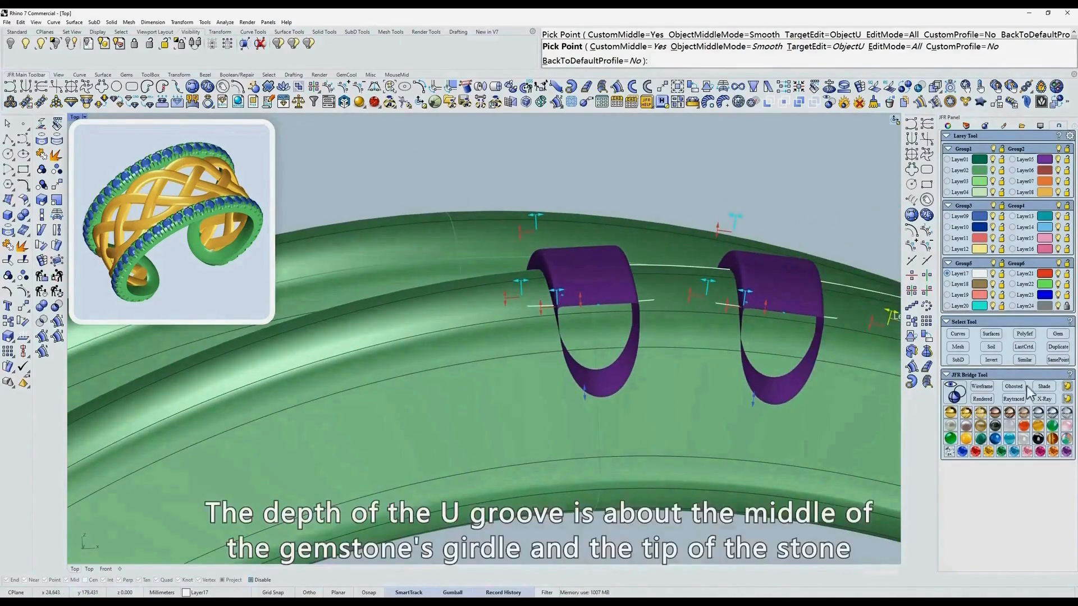
click(1014, 386)
right_drag(541, 298, 612, 329)
click(1048, 387)
right_drag(860, 373, 611, 240)
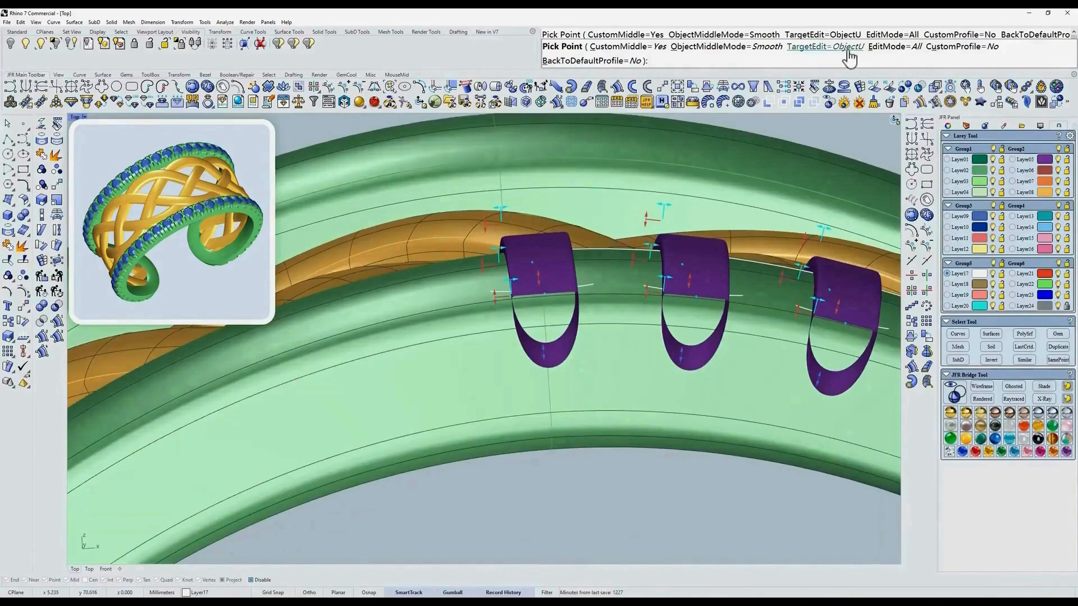
Step: Switch the edit target to ObjectV, arch the middle of the thin V-shaped cutters upward and extend them deeper into the rail
click(830, 47)
right_drag(618, 243, 588, 272)
drag(556, 313, 556, 254)
drag(577, 313, 574, 327)
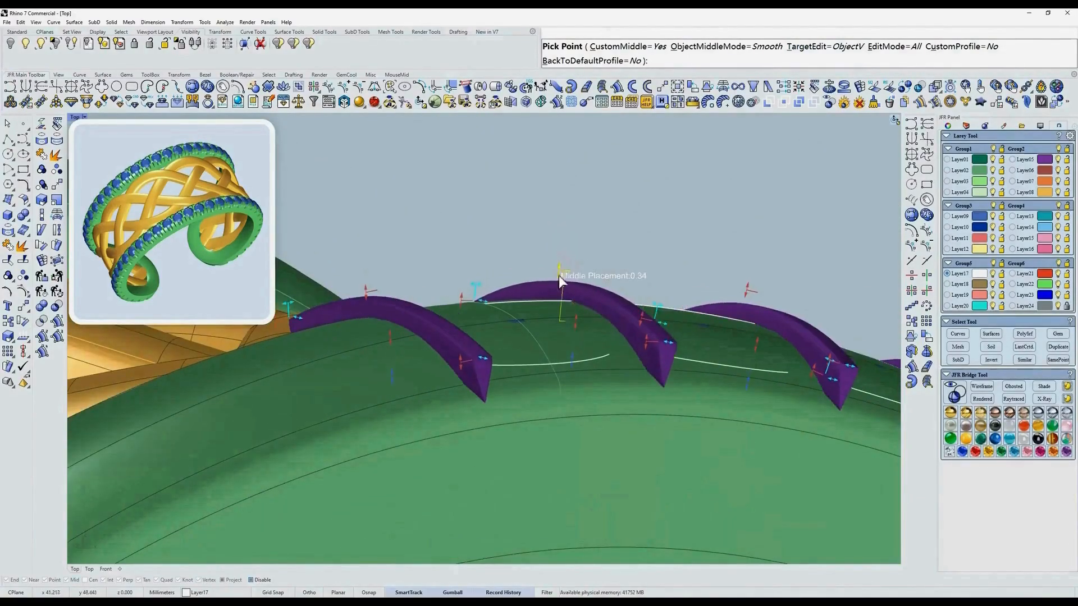
drag(558, 275, 560, 252)
drag(575, 322, 561, 395)
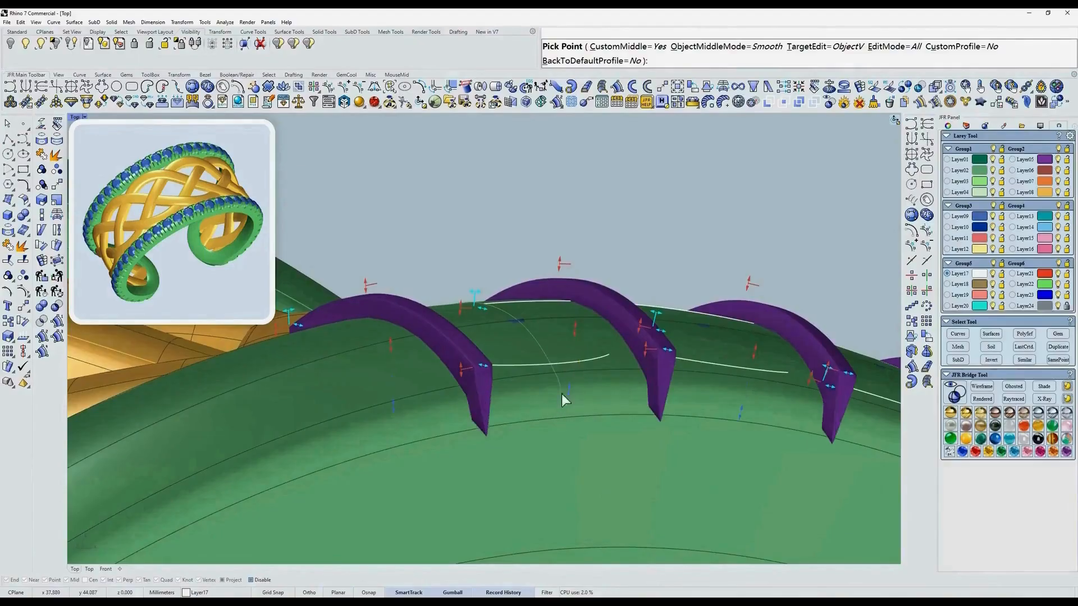
drag(562, 263, 564, 259)
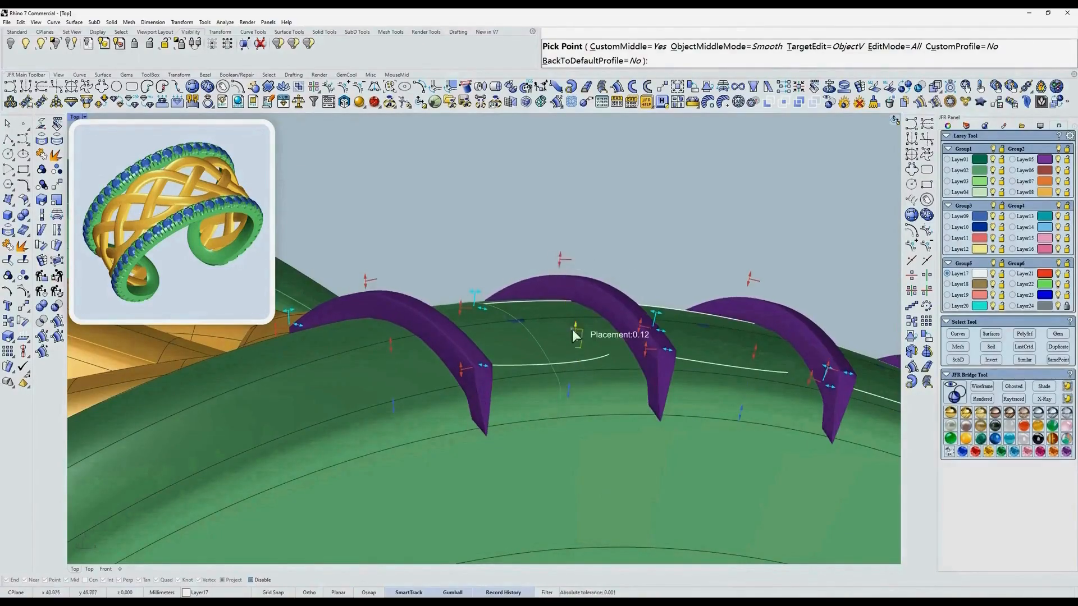
drag(572, 329, 571, 336)
right_drag(602, 336, 628, 234)
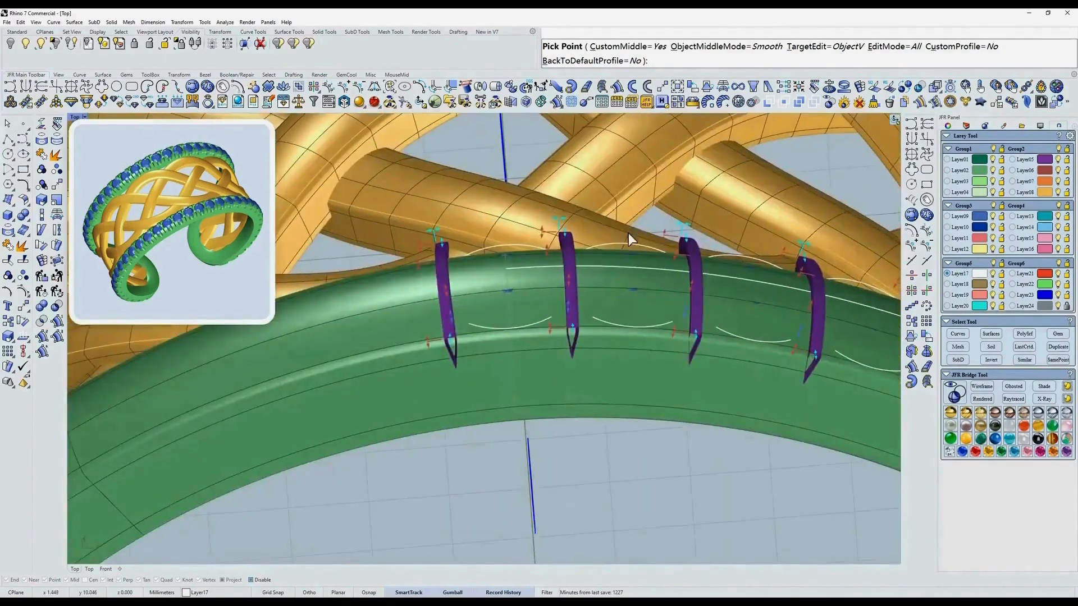
Step: Return the edit target to ObjectU and set the edit mode to Single for the cutters at the rail's end bend
click(824, 50)
scroll(714, 309, down, 6)
ctrl+shift+right_drag(714, 308, 654, 387)
scroll(680, 444, up, 5)
scroll(639, 418, up, 1)
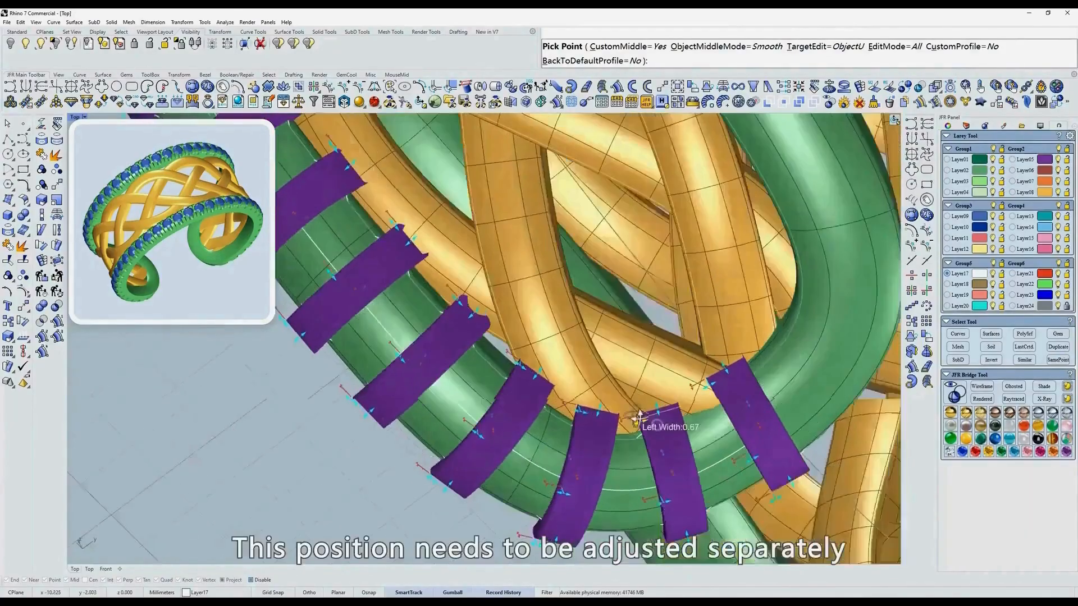
scroll(634, 408, up, 4)
scroll(627, 356, down, 1)
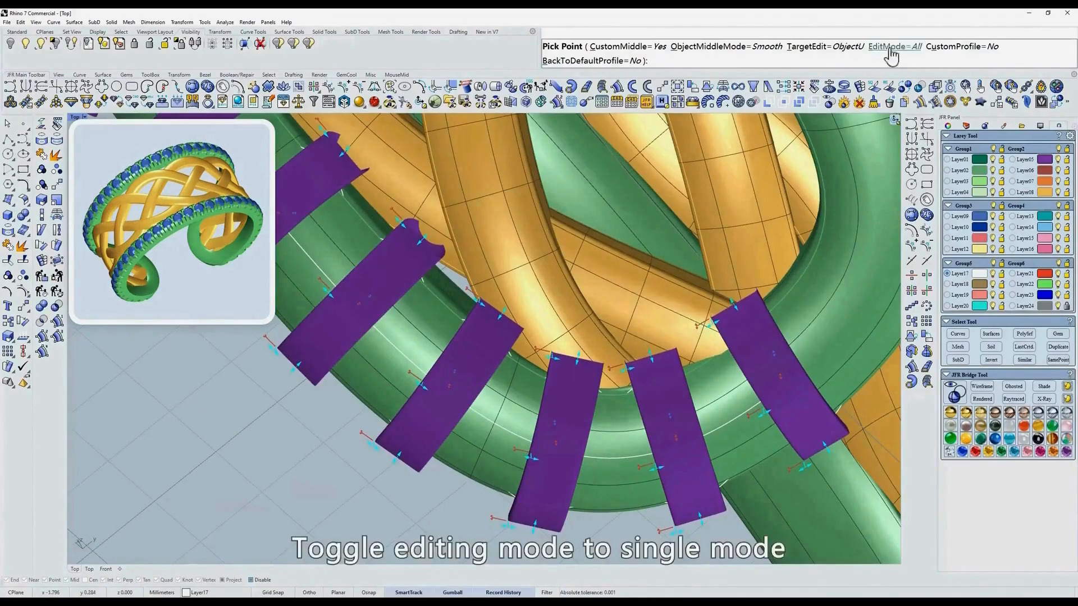
scroll(672, 344, up, 4)
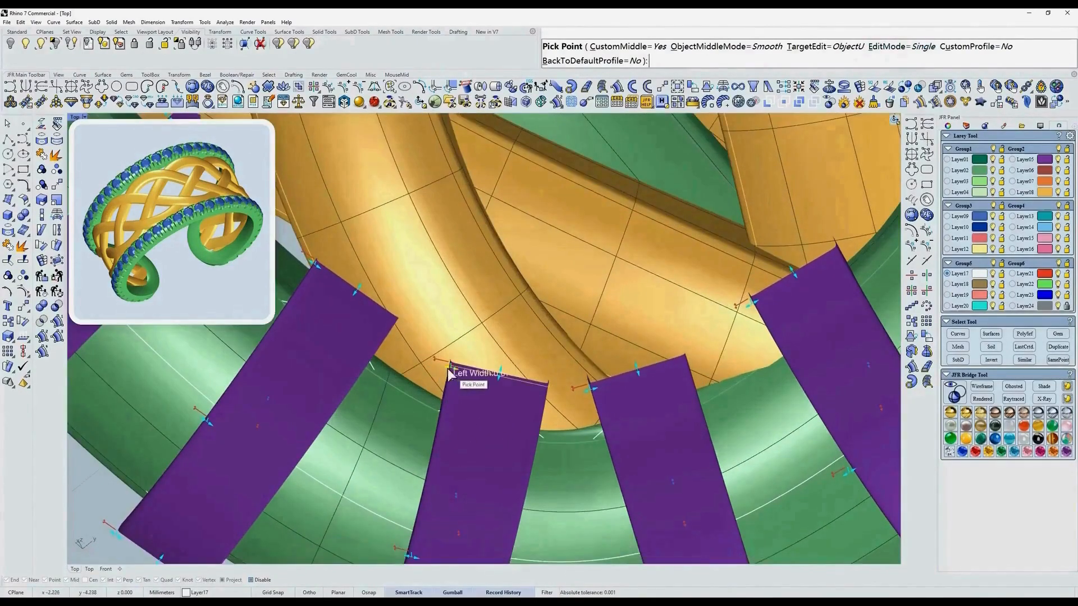
Step: Taper one U-shaped cutter at the bend by narrowing its inner end, widening its outer end and setting its middle width to about 0.70
drag(449, 369, 477, 373)
right_drag(481, 375, 502, 283)
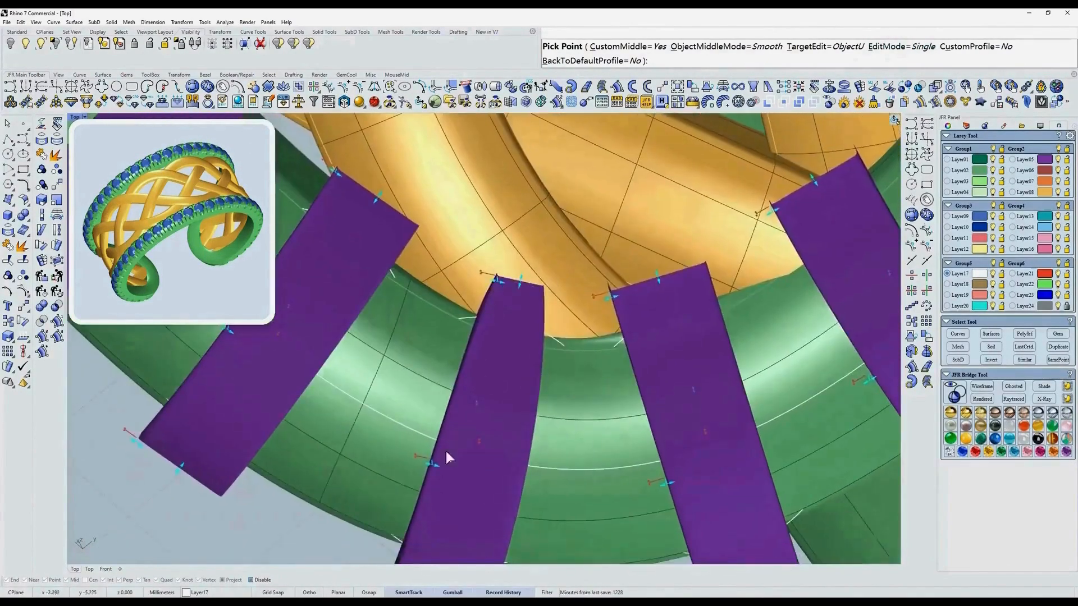
ctrl+shift+right_drag(458, 354, 490, 304)
drag(460, 388, 463, 391)
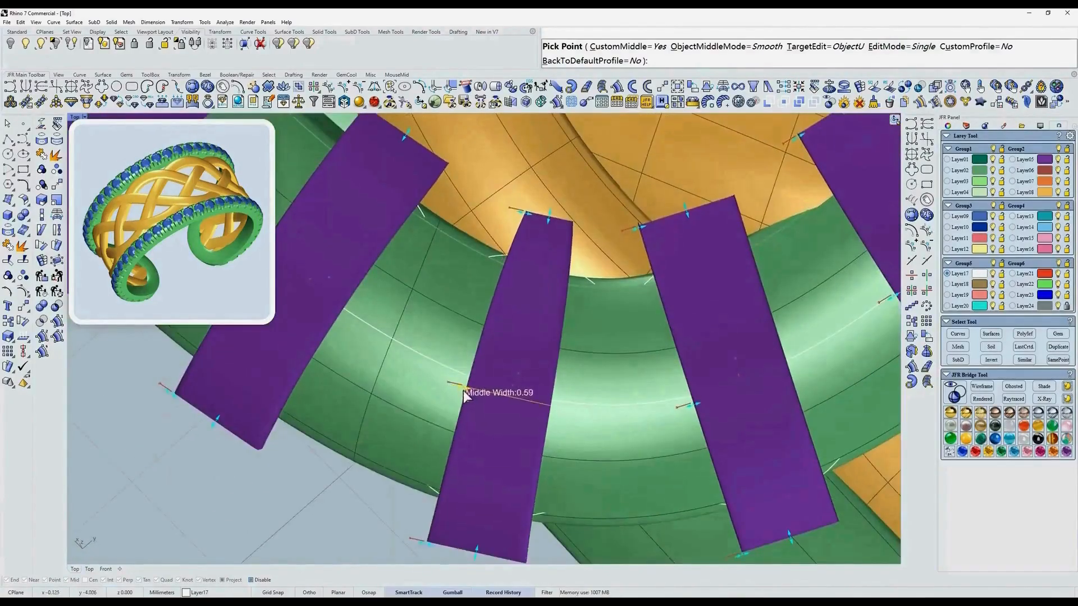
drag(427, 544, 409, 545)
drag(466, 388, 455, 388)
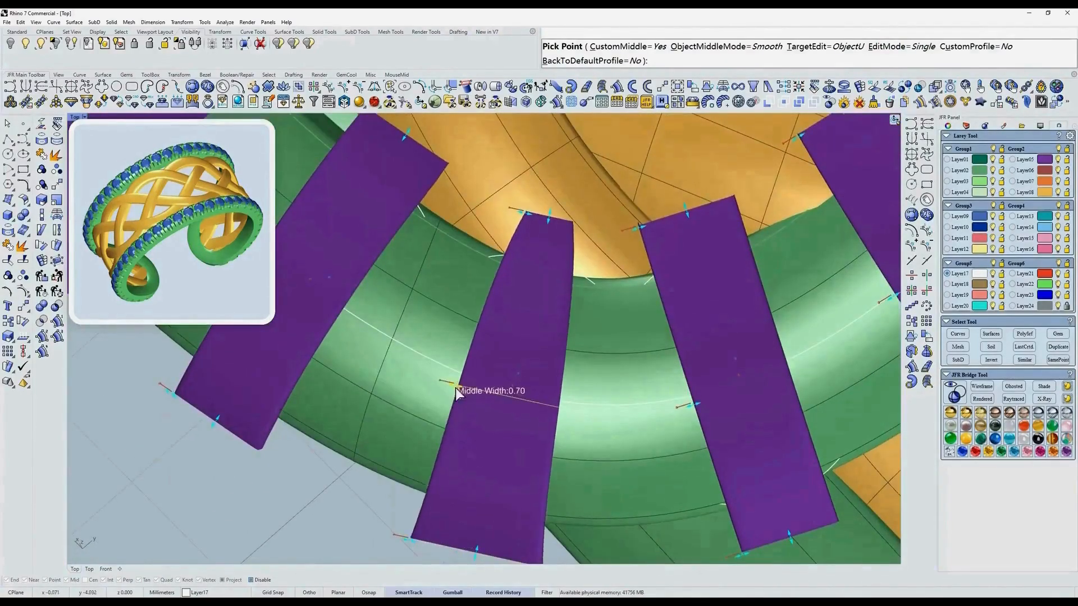
Step: Taper the neighbouring U-shaped cutter in the bend, narrowing its inner end to about 0.43 and adjusting its middle width
drag(637, 228, 658, 224)
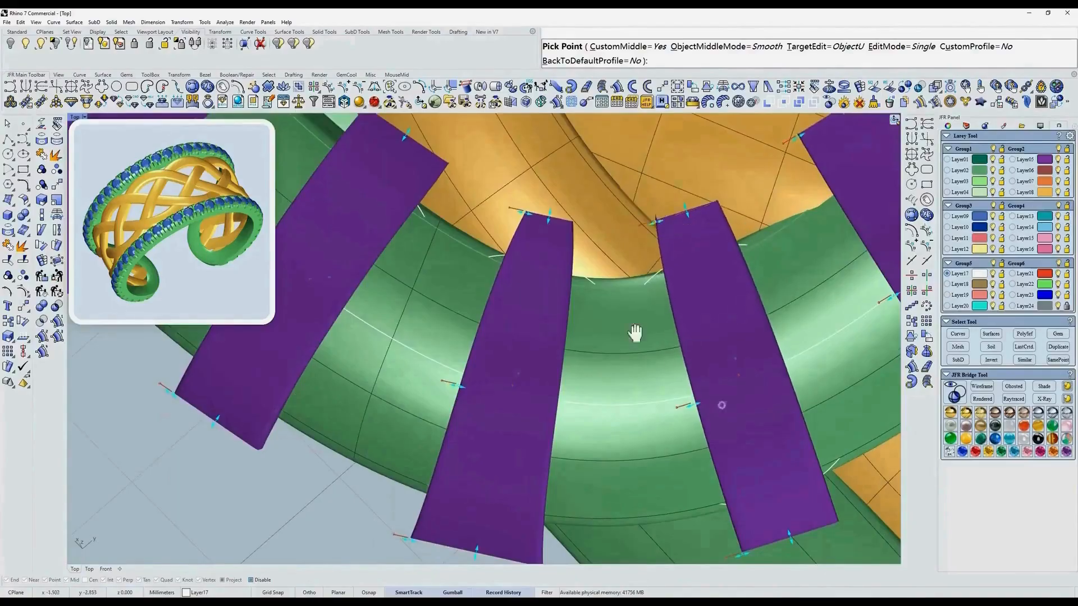
right_drag(635, 333, 608, 433)
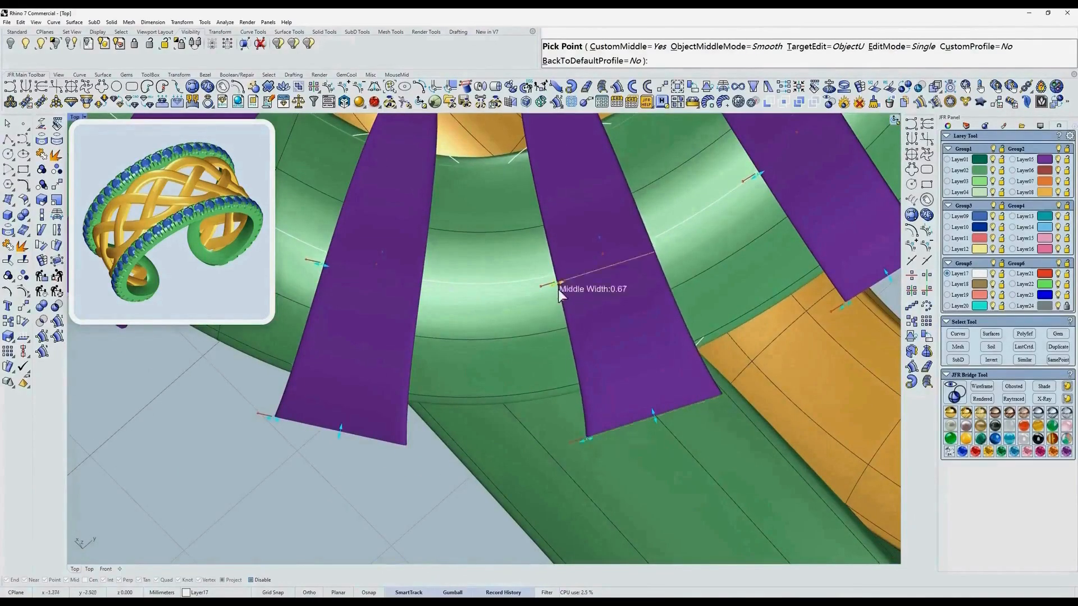
drag(558, 289, 555, 286)
right_drag(564, 243, 538, 329)
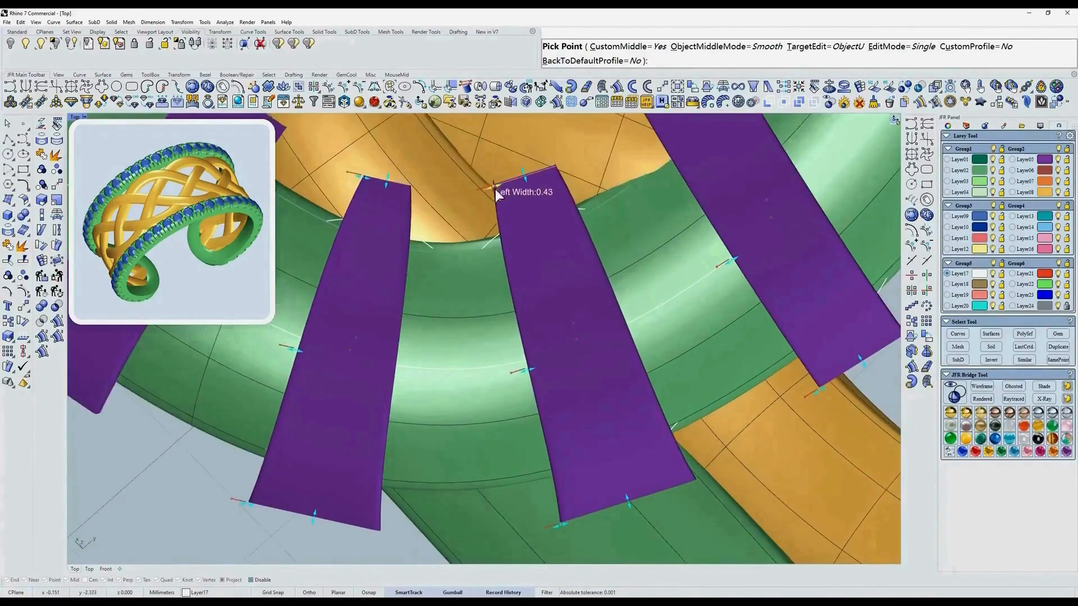
Step: Narrow the inner end of the next U-shaped cutter around the bend to about 0.53 and finish the micro-setting cutters
scroll(590, 247, down, 6)
right_drag(602, 292, 571, 369)
scroll(582, 239, up, 4)
drag(581, 238, 589, 236)
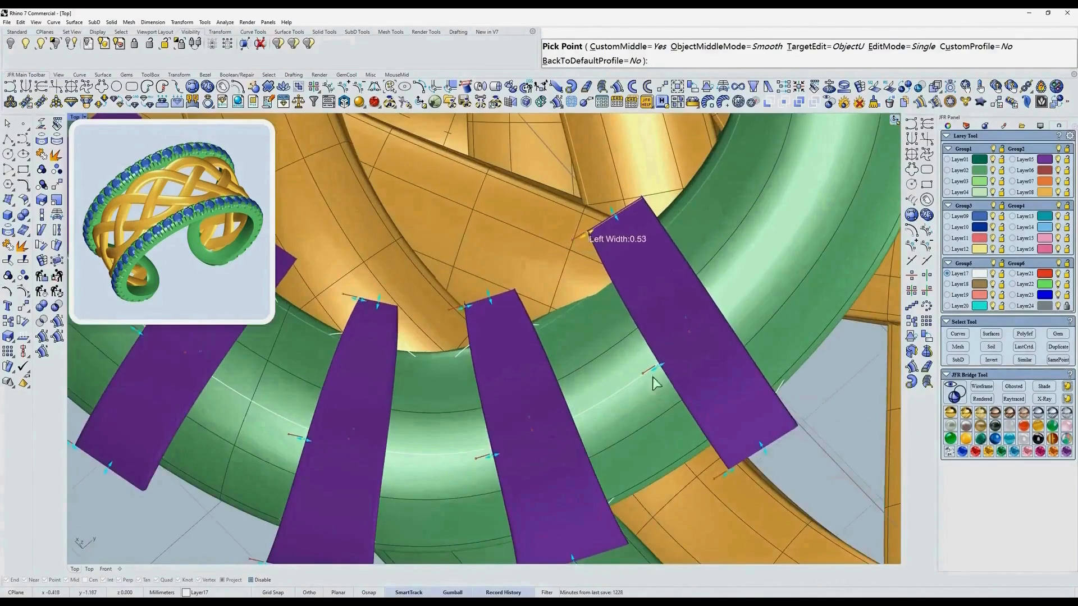
drag(728, 473, 730, 472)
scroll(600, 333, down, 4)
right_drag(601, 332, 689, 364)
scroll(482, 339, down, 6)
ctrl+shift+right_drag(511, 254, 481, 291)
ctrl+shift+right_drag(653, 350, 513, 326)
key(space)
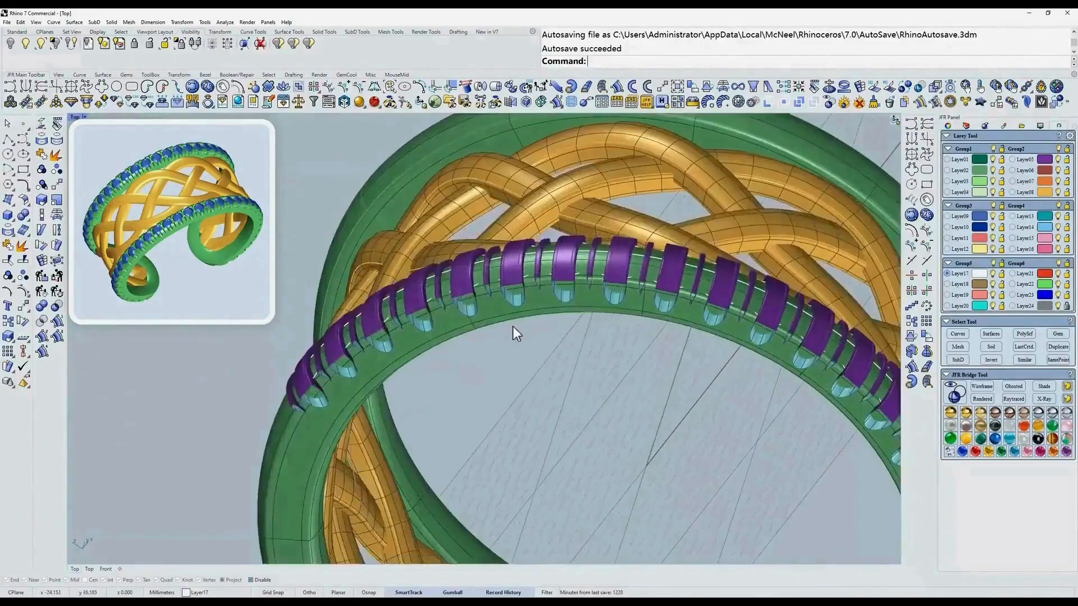
Step: Switch to the Right view and remove the wide U-shaped cutter at the center of the end bend from its group
text(r)
key(Return)
scroll(527, 396, up, 10)
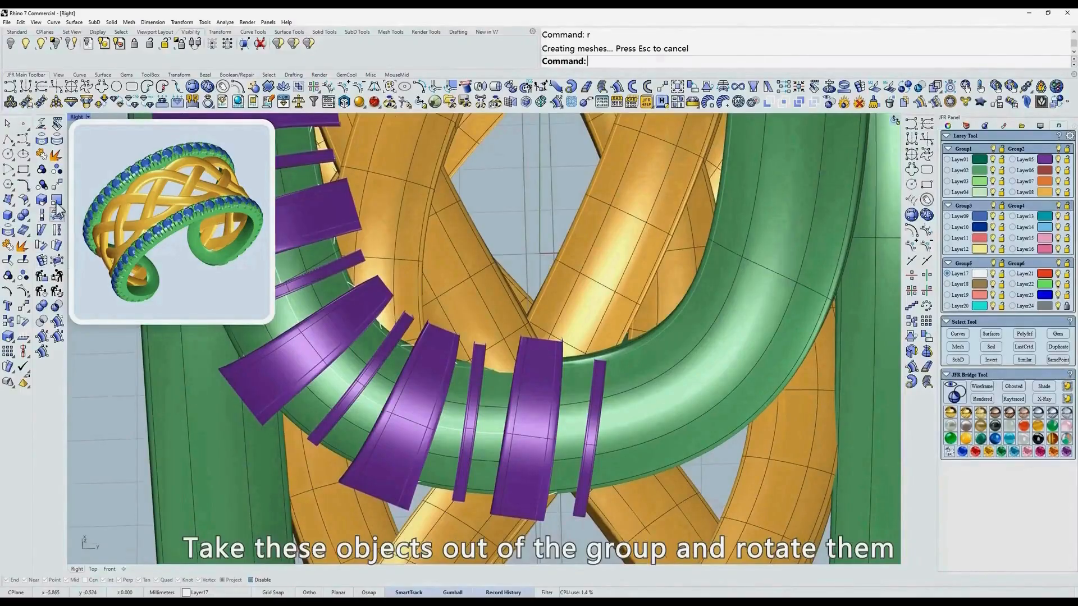
click(45, 188)
click(537, 402)
right_click(536, 403)
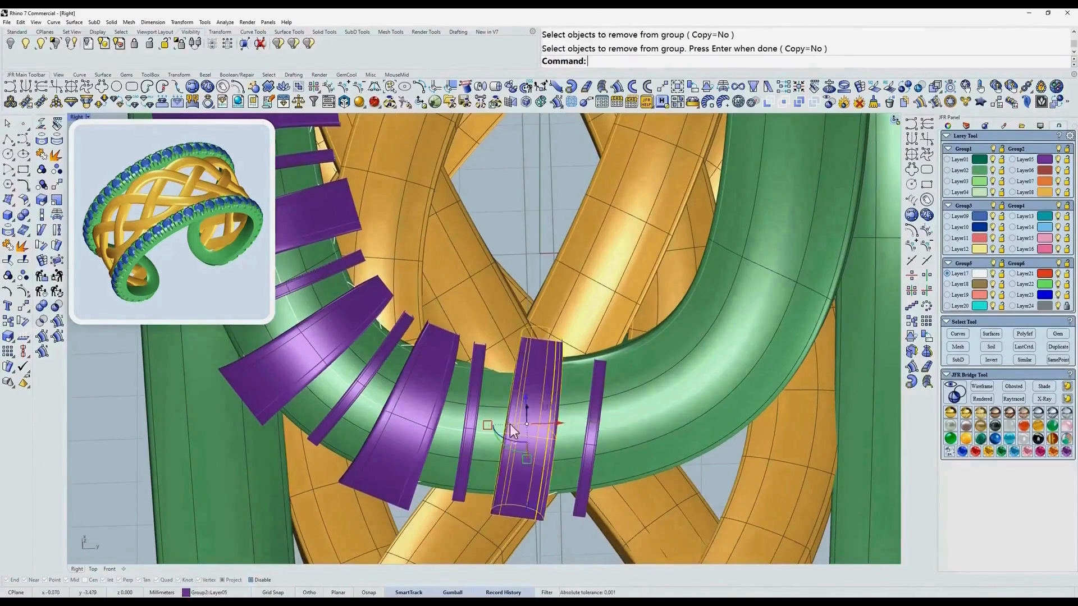
Step: Rotate the ungrouped U-shaped cutter in place with the JFR Roll tool so it sits straight across the center of the bend
scroll(509, 421, down, 6)
text(r)
key(Return)
scroll(561, 325, up, 8)
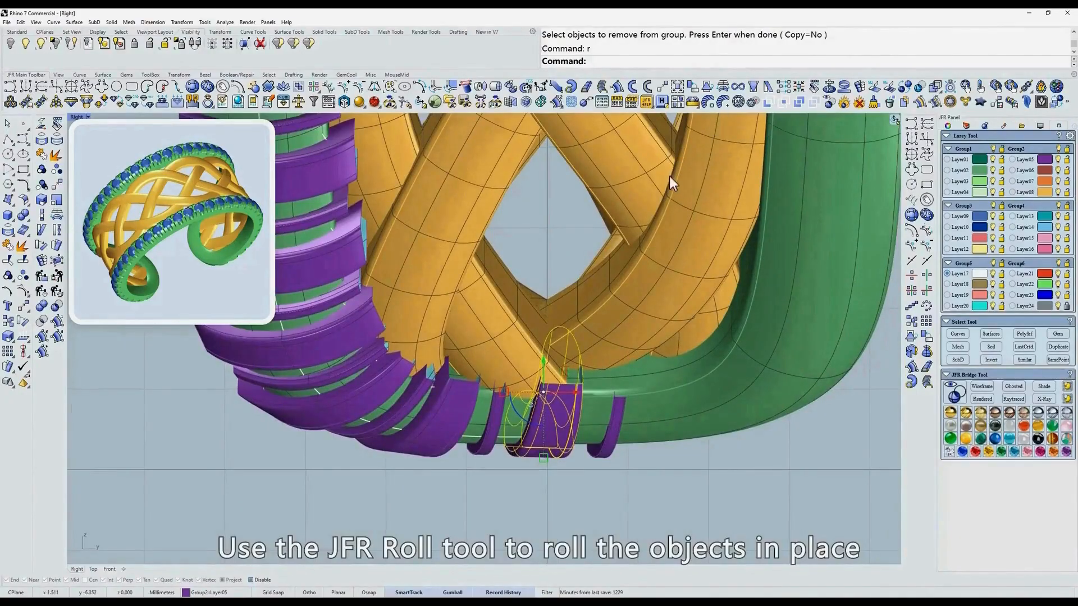
click(707, 86)
click(655, 443)
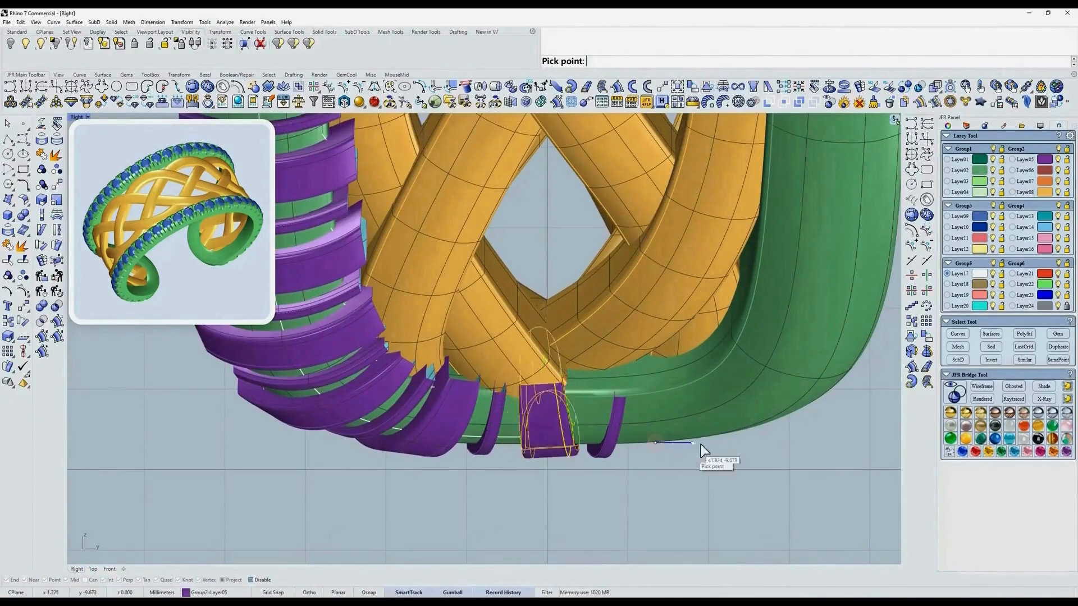
click(680, 444)
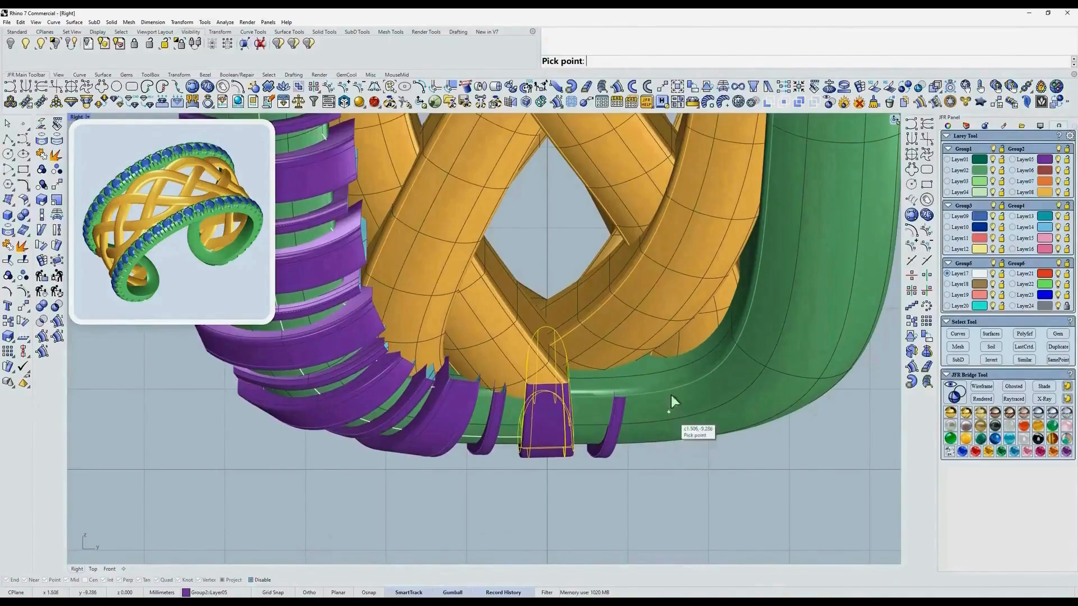
right_click(797, 286)
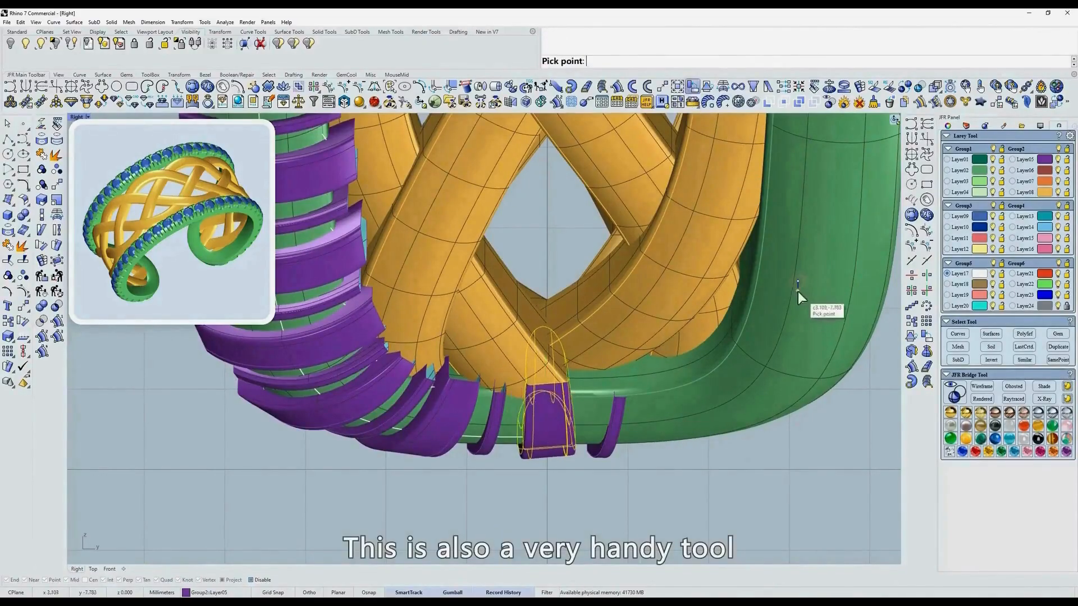
key(Escape)
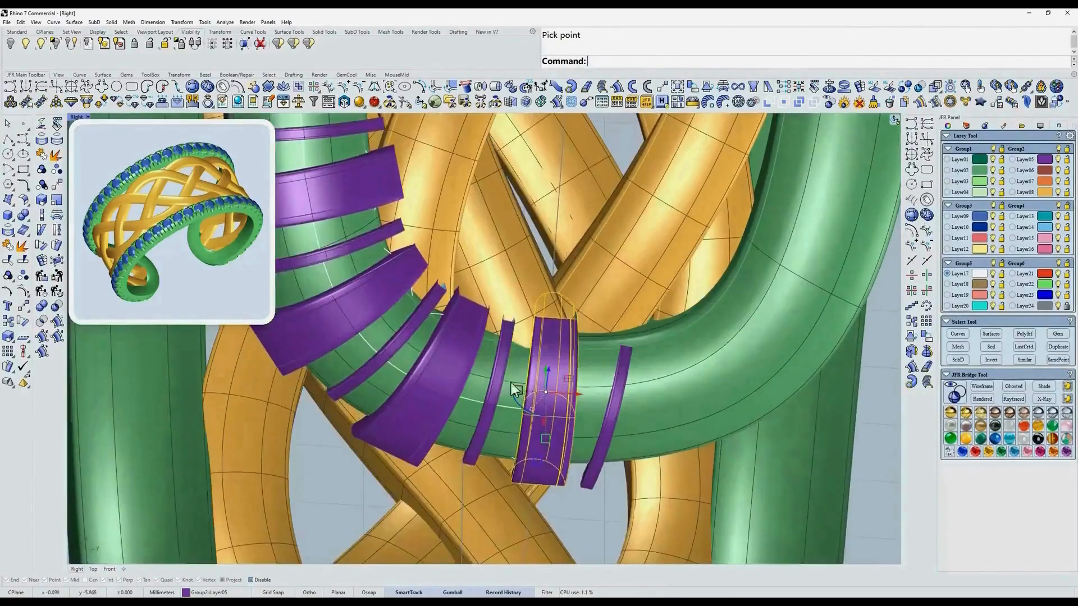
Step: Take the thin V-shaped cutter beside the straightened U-shaped cutter out of its group and move it slightly on the rail
click(501, 348)
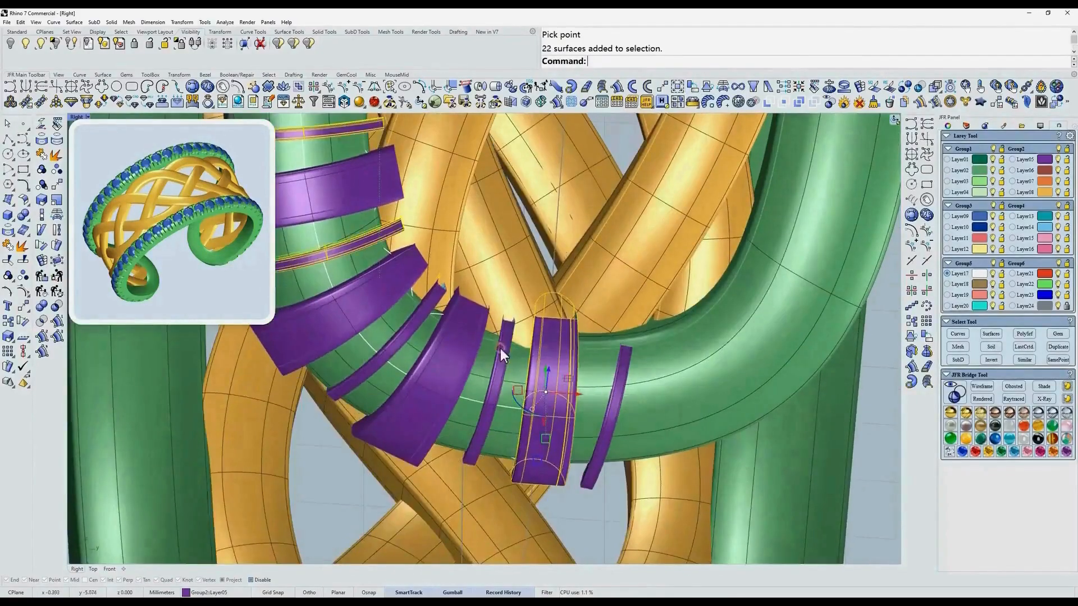
click(56, 185)
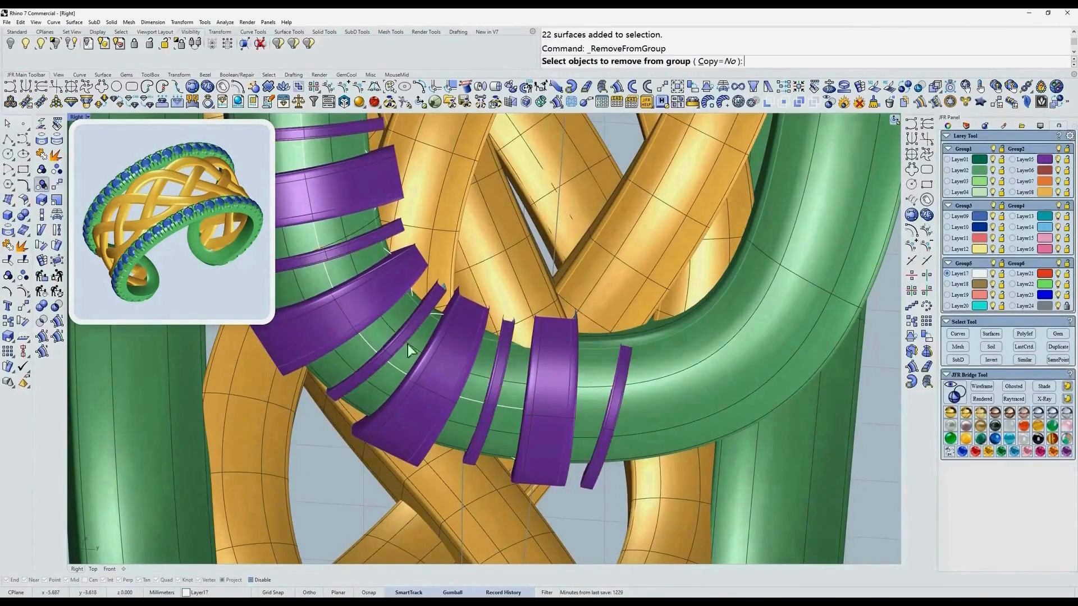
click(499, 369)
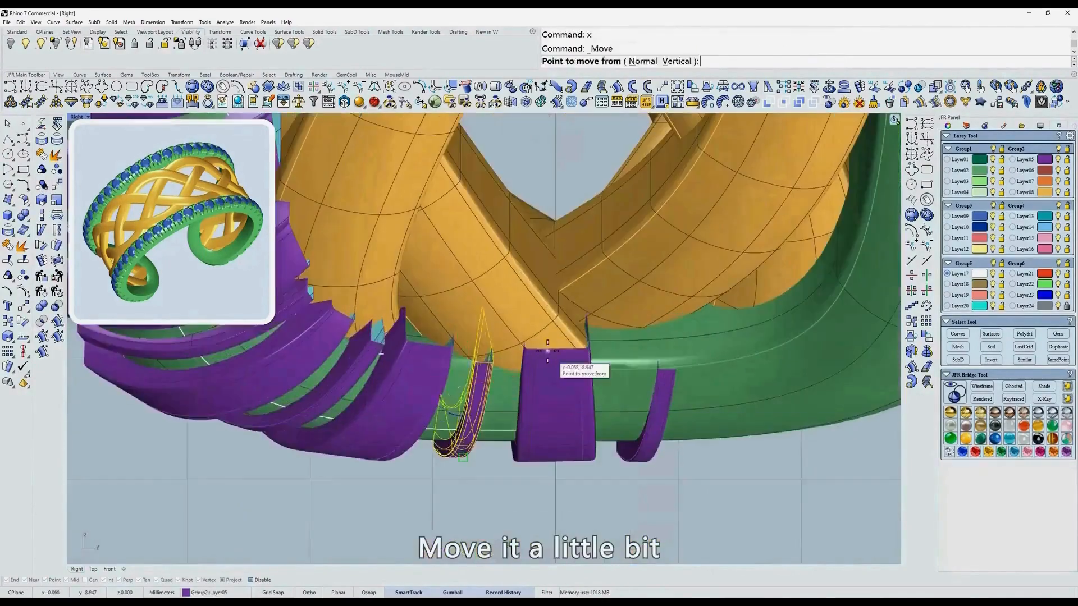
click(561, 365)
click(553, 353)
ctrl+shift+right_drag(597, 315, 584, 262)
scroll(504, 370, down, 2)
click(613, 323)
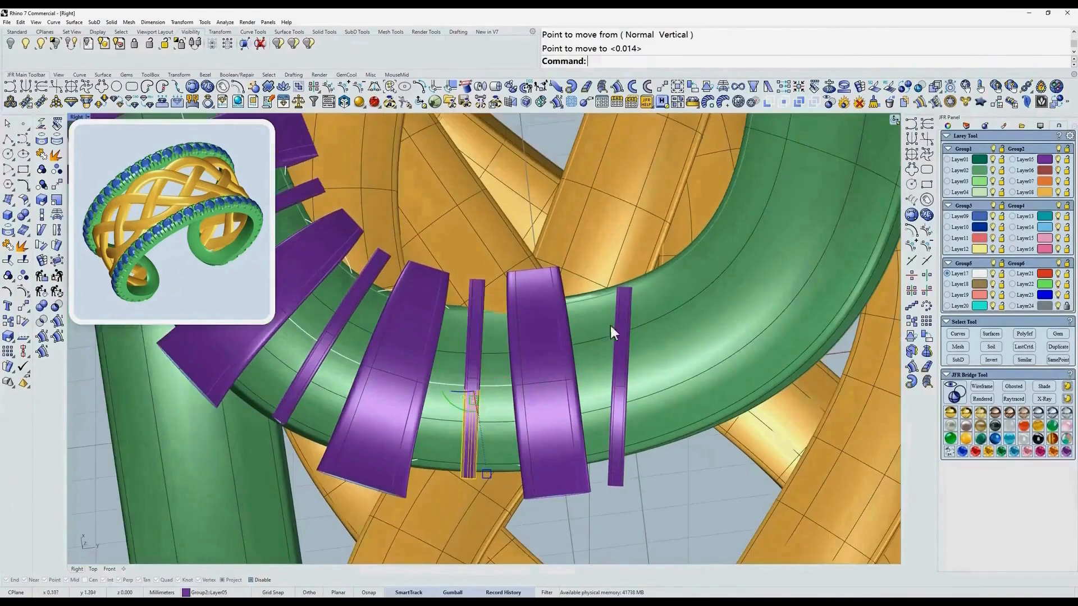
Step: Take the outermost thin V-shaped cutter beside the straightened U-shaped cutter out of its group and delete it
key(Escape)
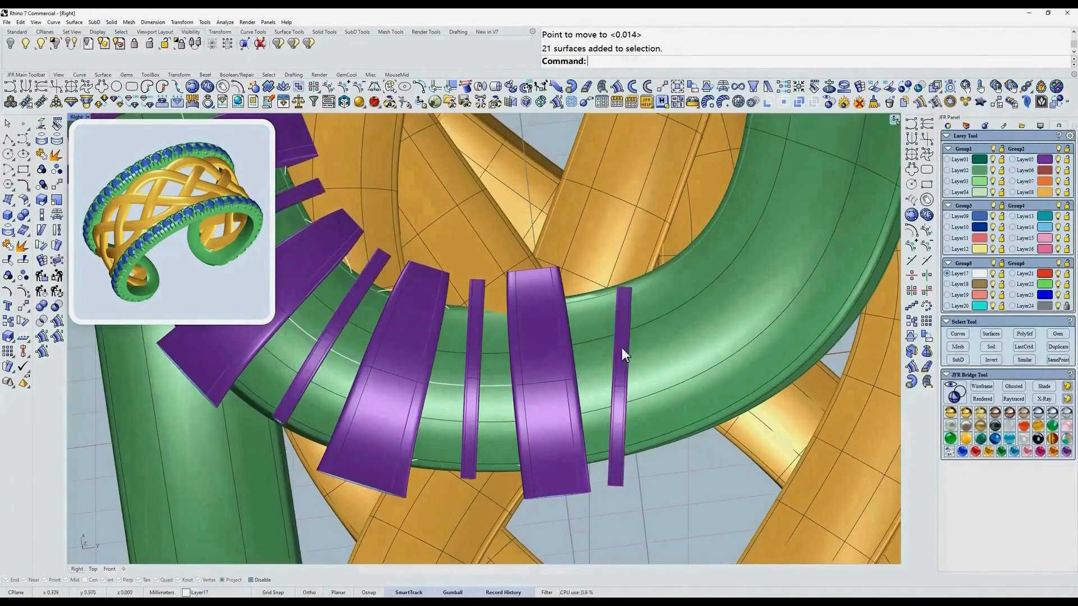
click(42, 186)
key(Return)
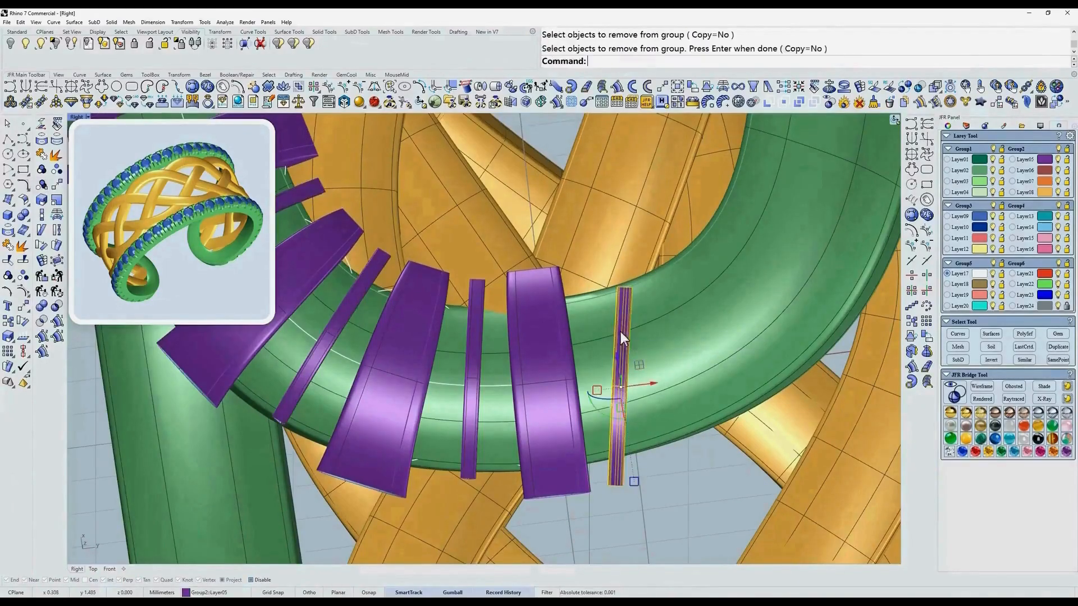
key(Delete)
Step: Show the straightened U-shaped cutter's control points in the Top view and select all except those at its outer end
click(562, 336)
text(t)
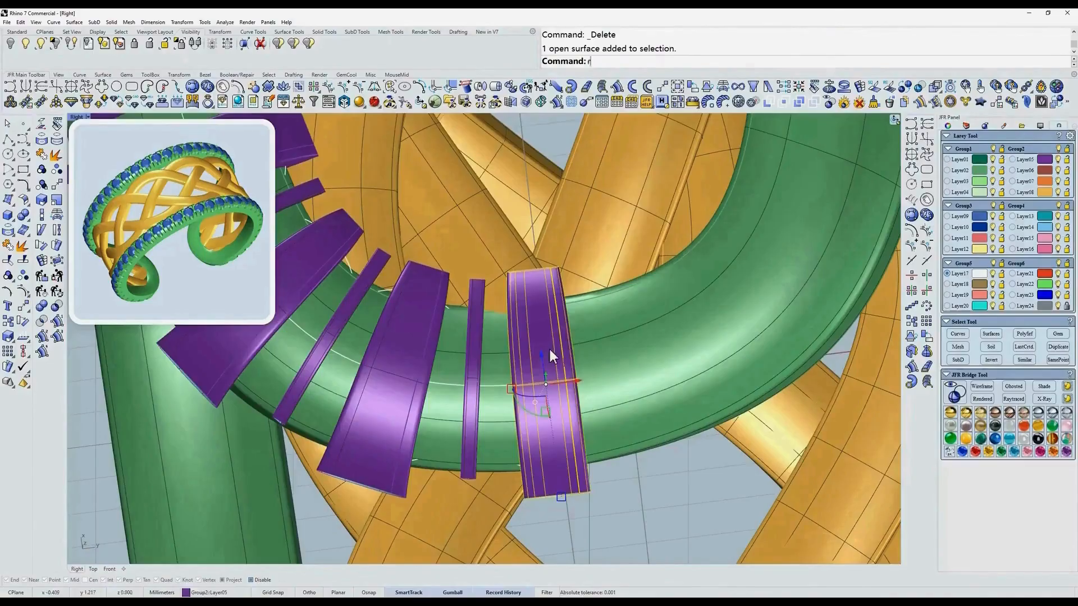
key(Return)
key(F10)
scroll(497, 253, up, 6)
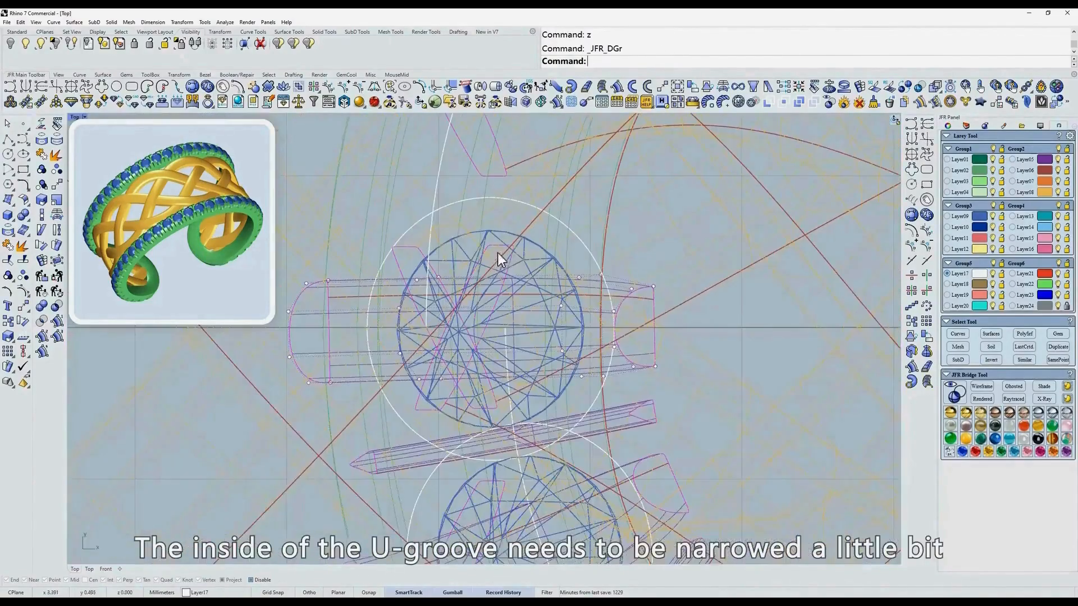
drag(412, 203, 662, 406)
scroll(383, 291, up, 4)
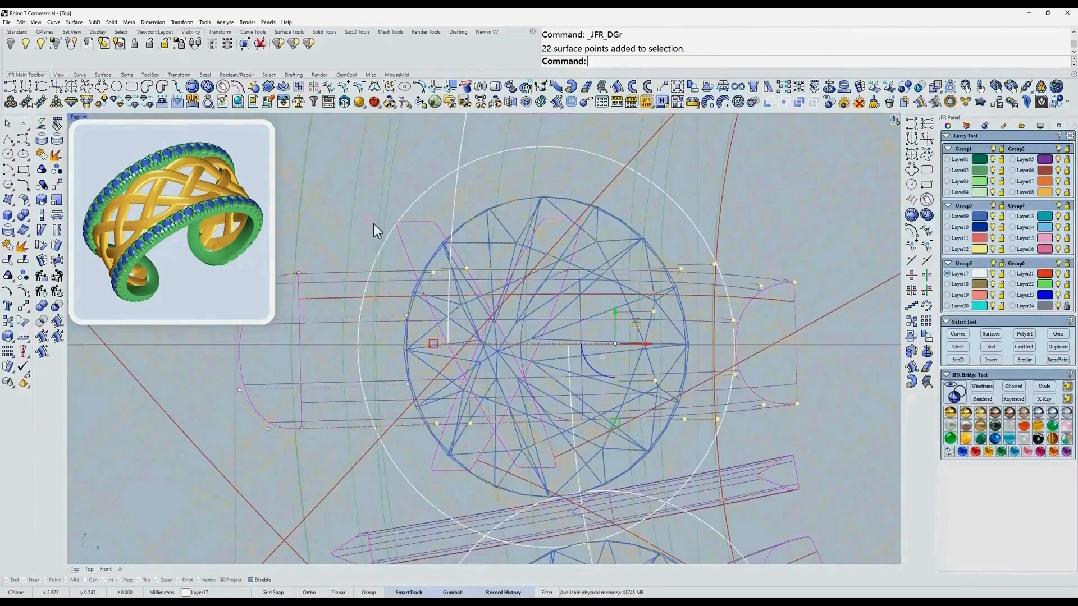
shift+drag(369, 220, 483, 407)
Step: Narrow the straightened U-shaped cutter across its selected control points, working in a shaded Bottom view
scroll(510, 423, down, 6)
text(b)
key(Return)
text(s)
key(Return)
right_drag(300, 351, 465, 346)
scroll(465, 346, up, 7)
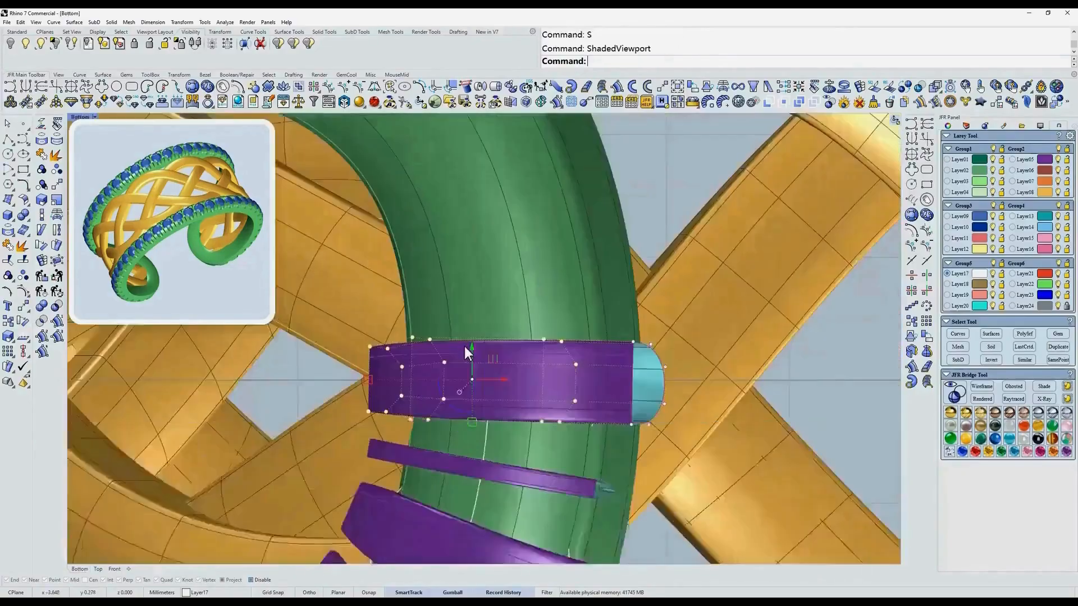
scroll(470, 386, up, 6)
drag(474, 453, 473, 432)
Step: Select the inner middle rows of the same U-shaped cutter's control points and scale them narrower across its width
text(w)
key(Return)
ctrl+shift+right_drag(473, 431, 373, 296)
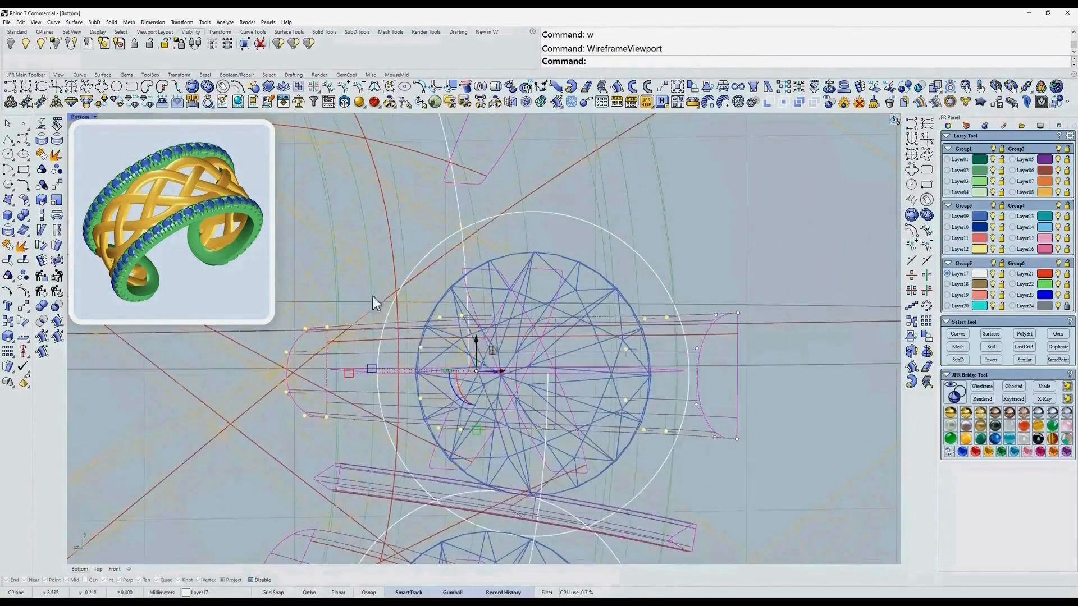
text(s)
key(Return)
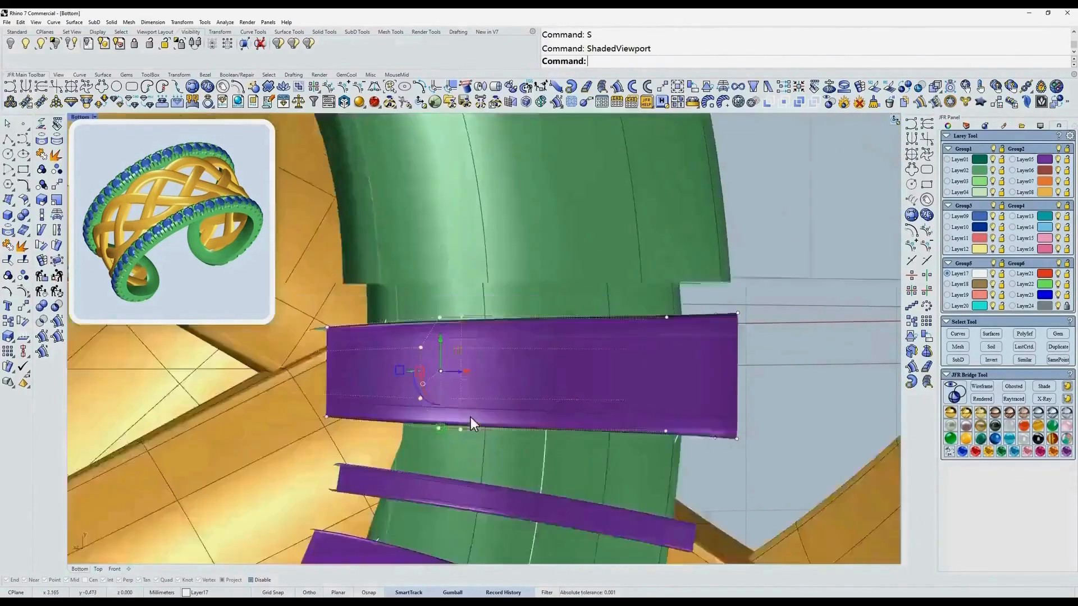
scroll(470, 416, up, 3)
drag(424, 437, 420, 423)
Step: Narrow the inner tip of the straightened U-shaped cutter by scaling its end control points across the width
text(w)
key(Return)
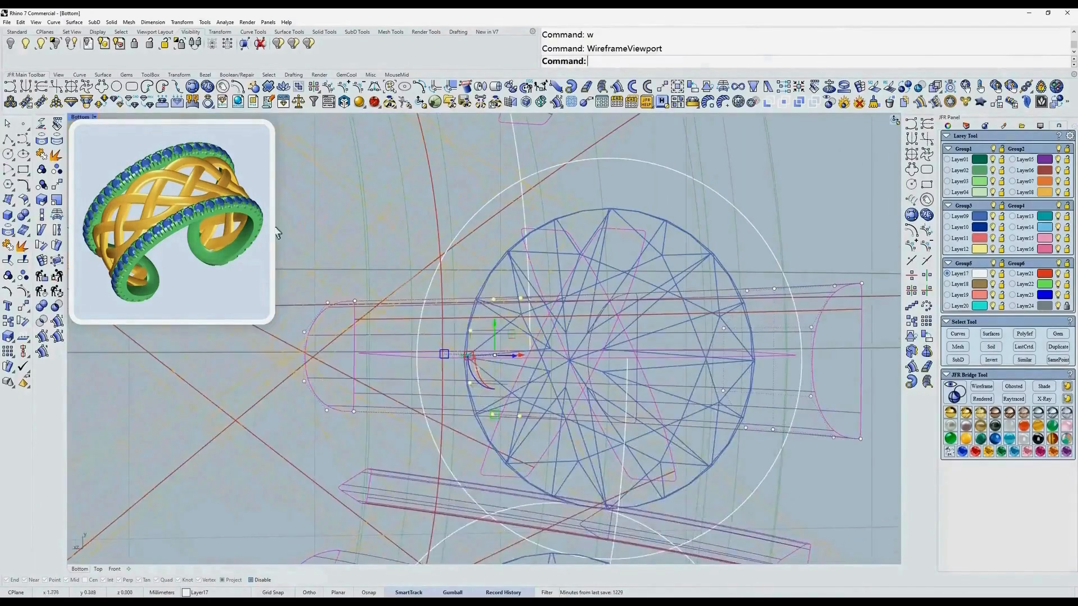
text(s)
key(Return)
drag(328, 411, 329, 401)
Step: Show the control points of the neighboring U-shaped cutters and select the inner-end points of the one next to the straightened cutter
scroll(594, 340, down, 8)
mouse_move(595, 349)
ctrl+shift+right_down()
mouse_move(571, 383)
mouse_move(349, 374)
mouse_move(406, 369)
mouse_move(478, 386)
ctrl+shift+right_up()
scroll(557, 385, up, 6)
click(557, 386)
scroll(349, 374, up, 6)
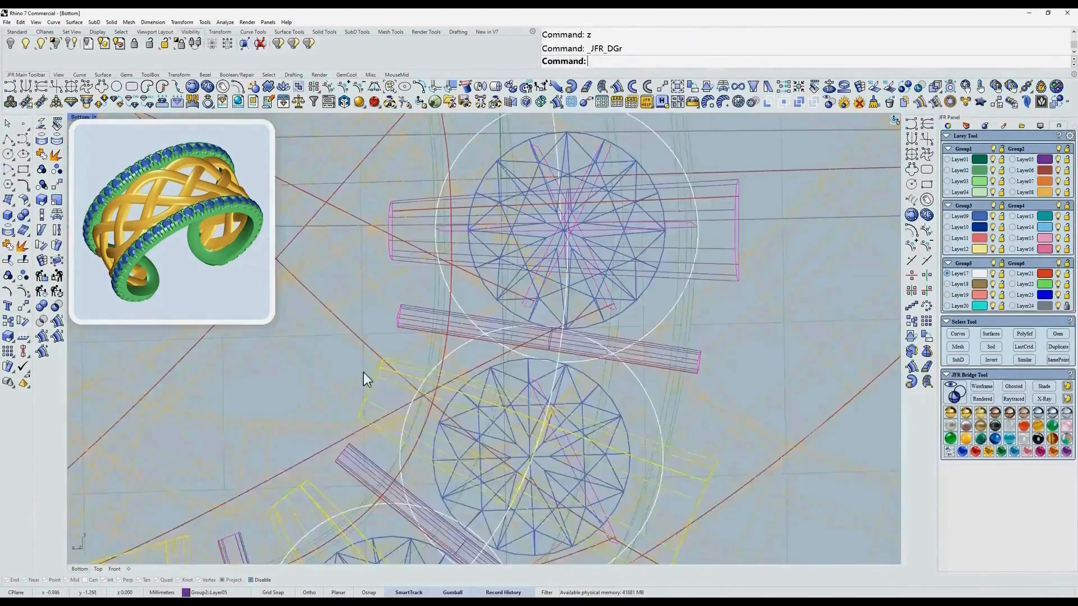
scroll(363, 372, up, 3)
scroll(490, 395, down, 6)
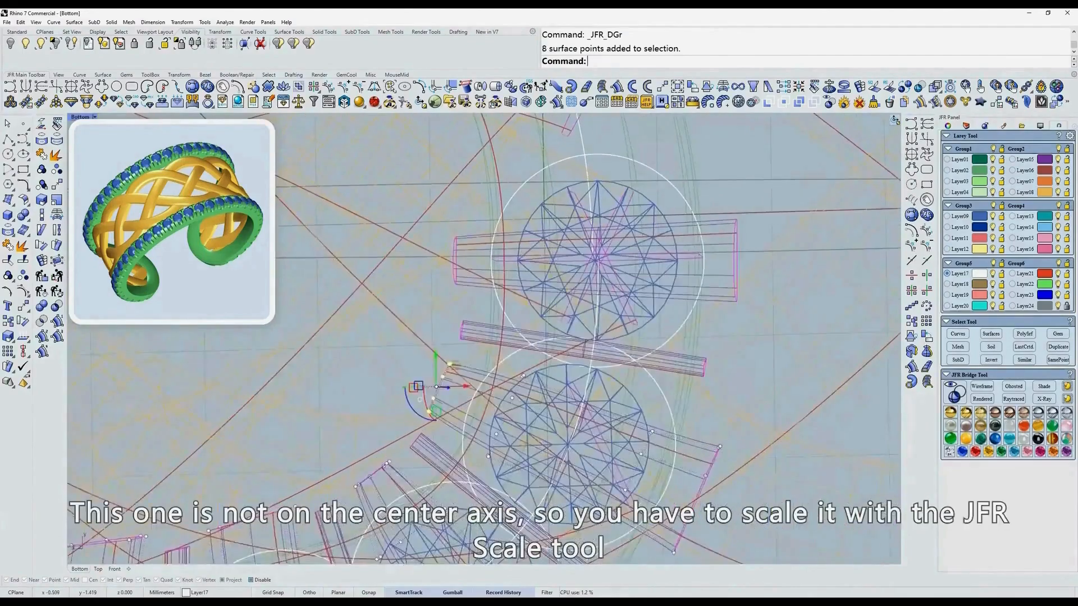
Step: Narrow the selected inner end of this off-axis U-shaped cutter with the JFR Scale tool in a shaded Bottom view
text(T)
key(Return)
text(B)
key(Return)
text(S)
key(Return)
scroll(261, 433, up, 6)
right_drag(261, 432, 460, 325)
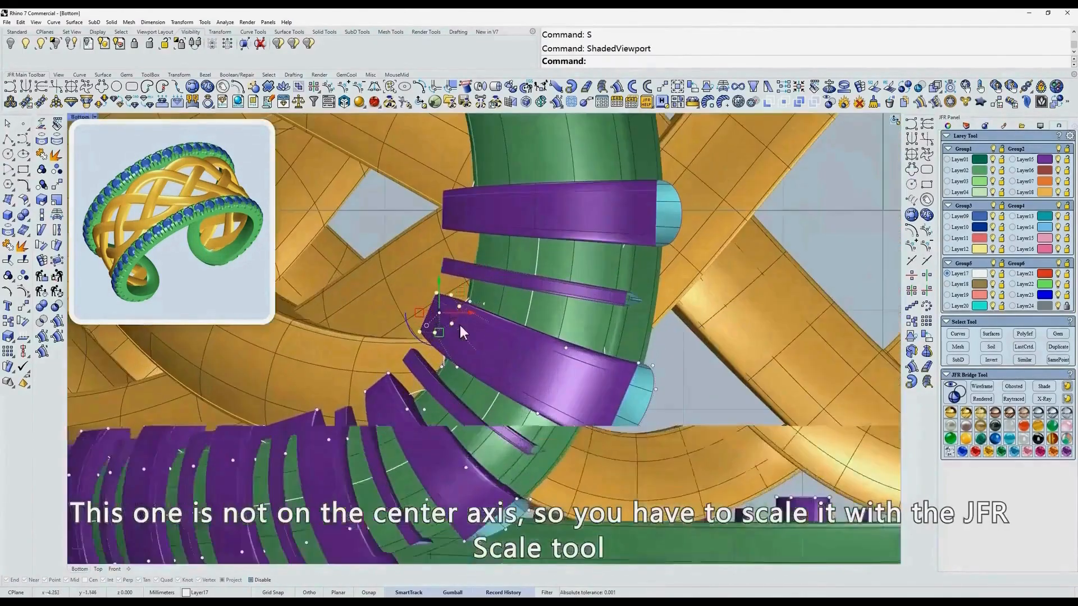
click(677, 87)
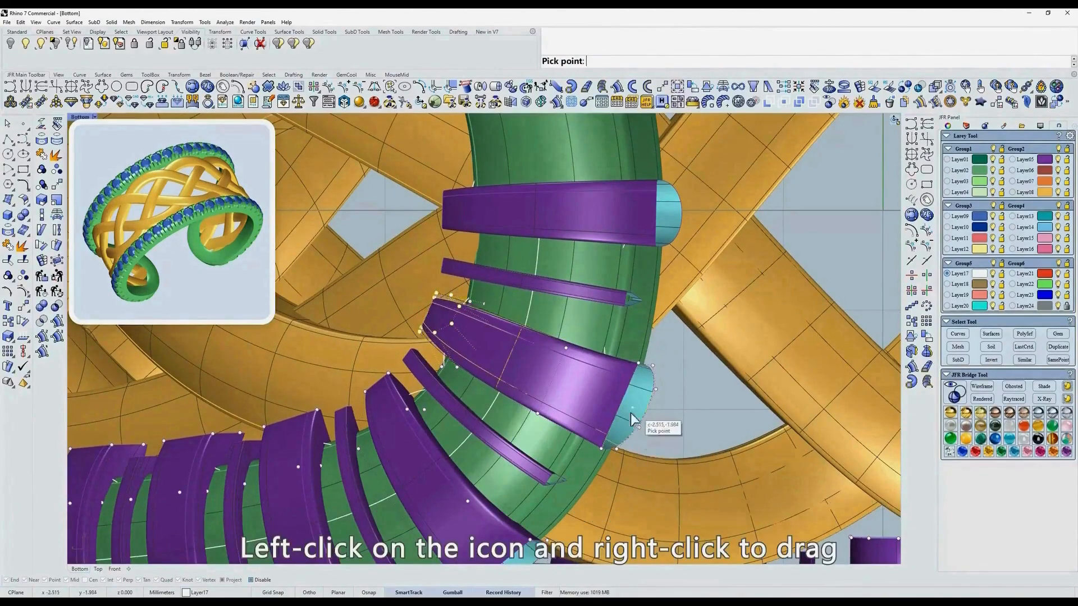
click(634, 440)
Step: Select the next row of control points on the same off-axis U-shaped cutter and narrow it with the JFR Scale tool
text(w)
key(Return)
scroll(499, 298, up, 8)
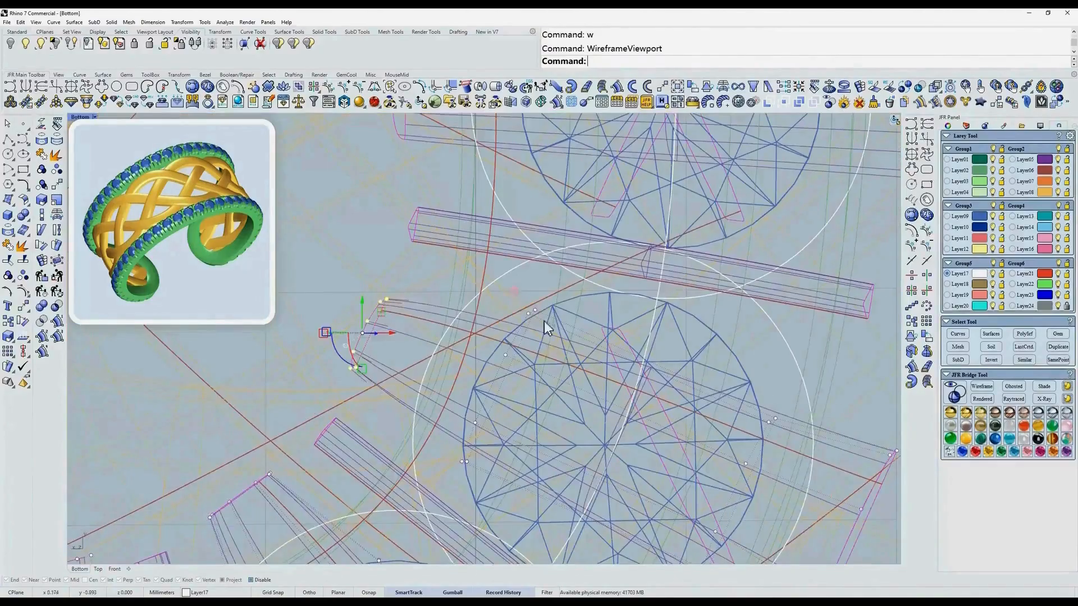
drag(544, 322, 516, 300)
text(zv)
key(Return)
text(s)
key(Return)
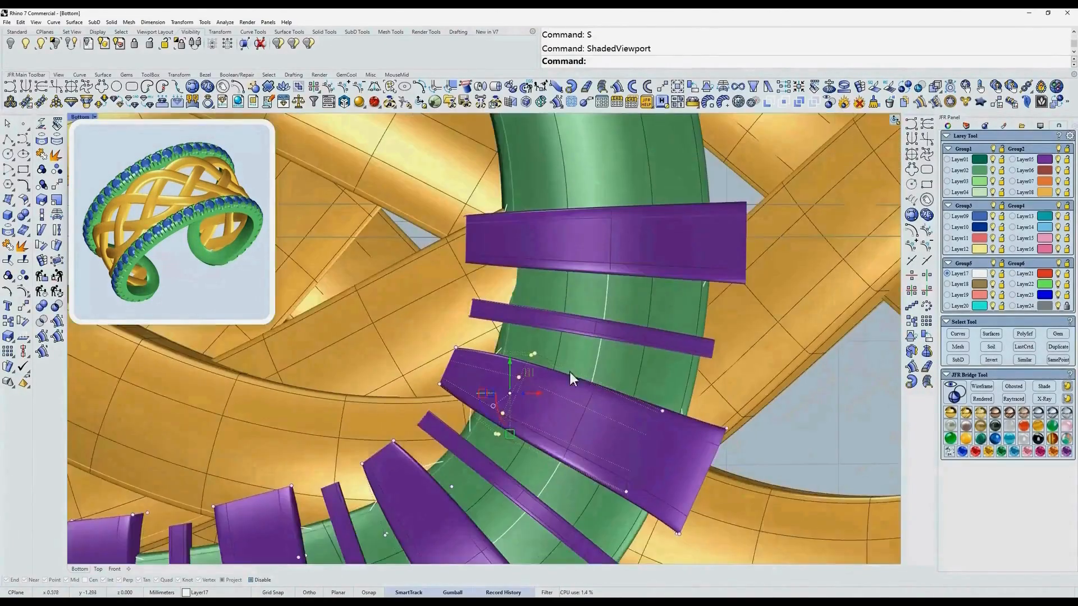
click(680, 89)
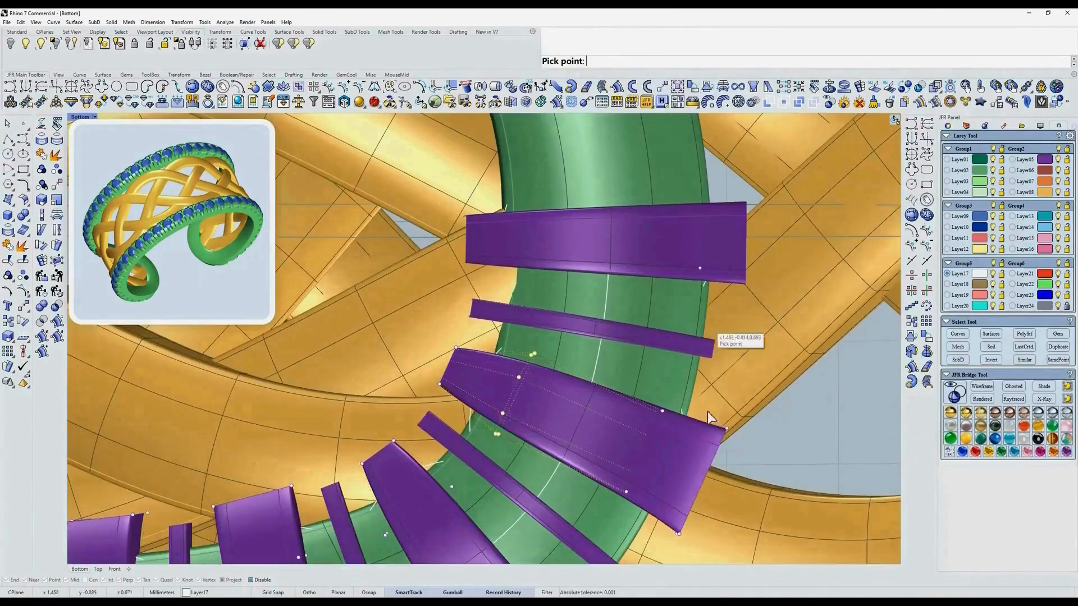
click(699, 413)
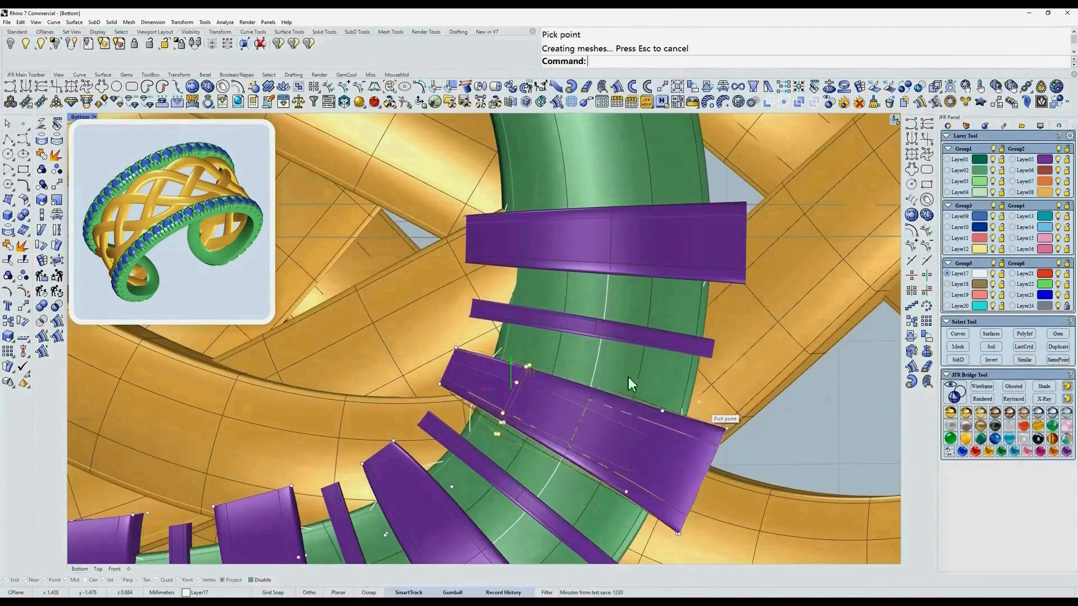
Step: Select inner control points on the next U-shaped cutter around the bend and narrow them with the JFR Scale tool
scroll(461, 386, up, 3)
text(w)
key(Return)
text(s)
key(Return)
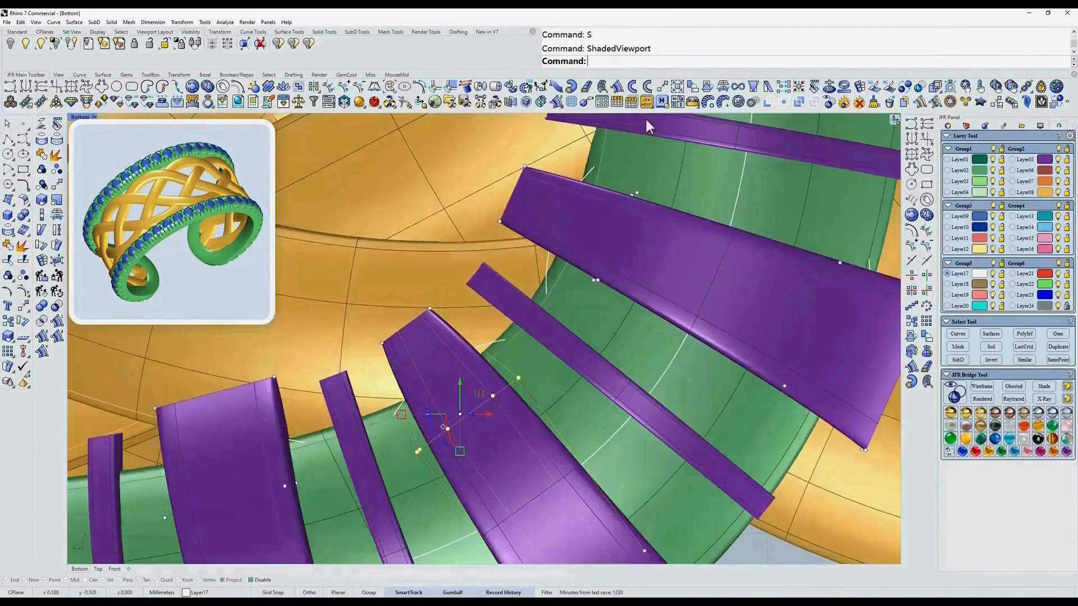
click(677, 102)
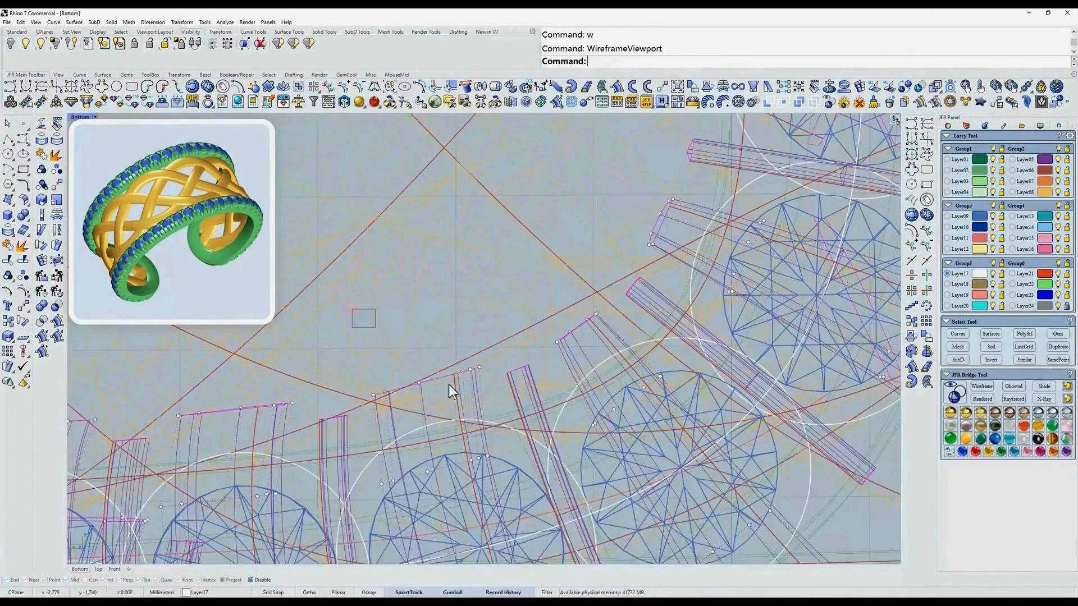
Step: Select the inner-end control points of the following U-shaped cutter and narrow that end with the JFR Scale tool
drag(450, 385, 493, 424)
text(s)
key(Return)
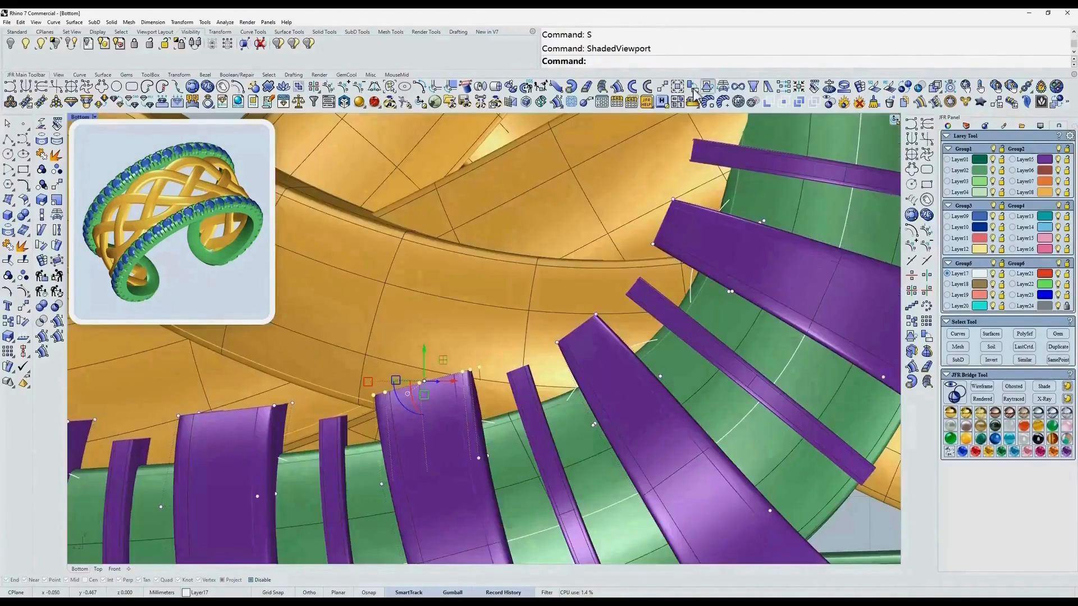
click(678, 87)
click(740, 468)
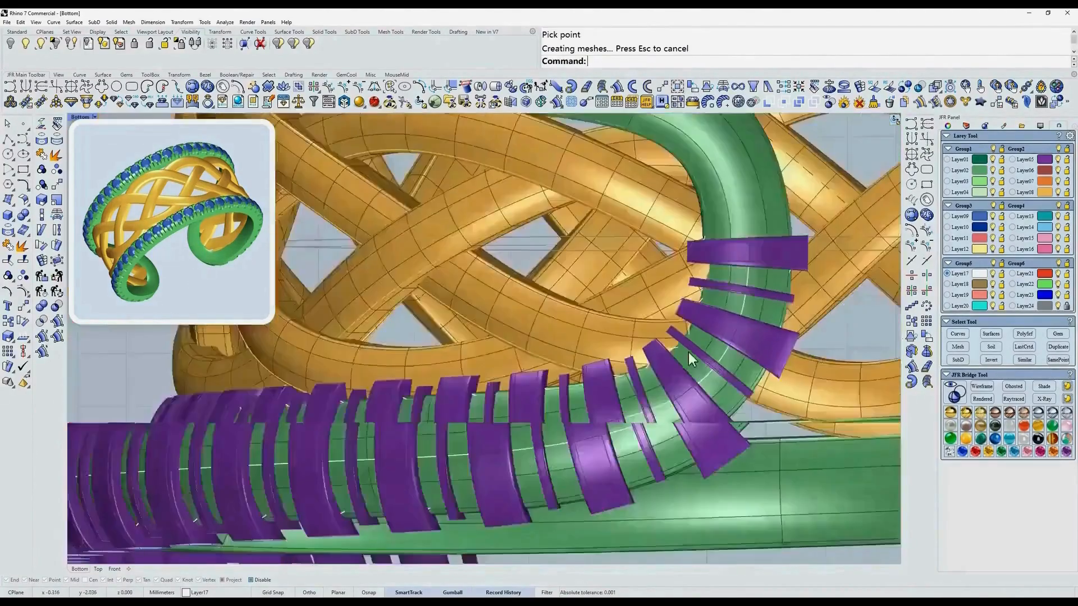
Step: Extract two lengthwise U isocurves from the green rail surface in the Top view, one near each side of the cutter row
text(t)
key(Return)
scroll(506, 371, up, 4)
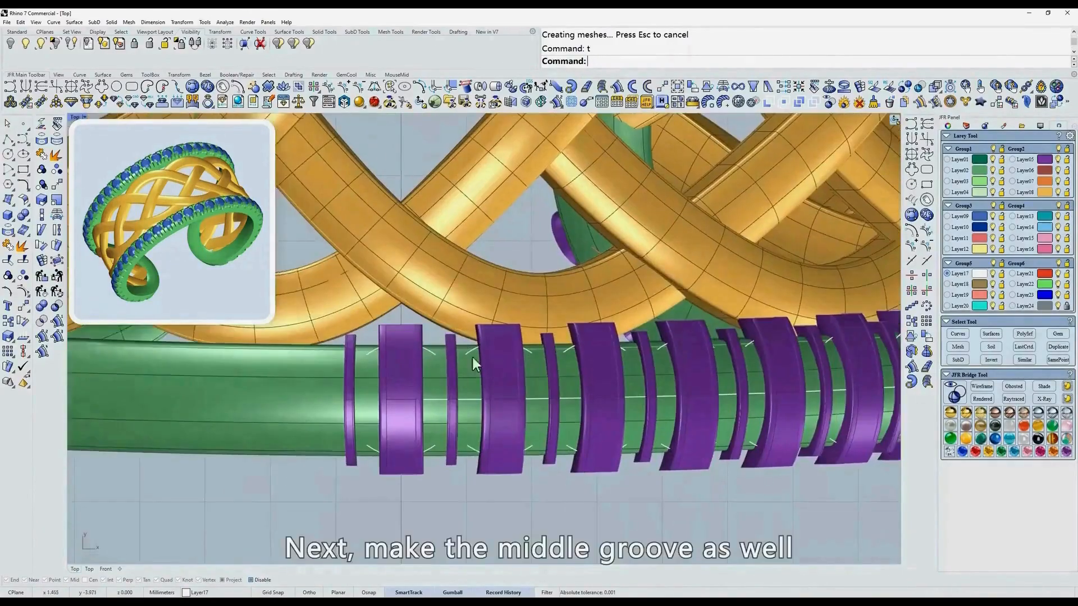
scroll(432, 376, up, 5)
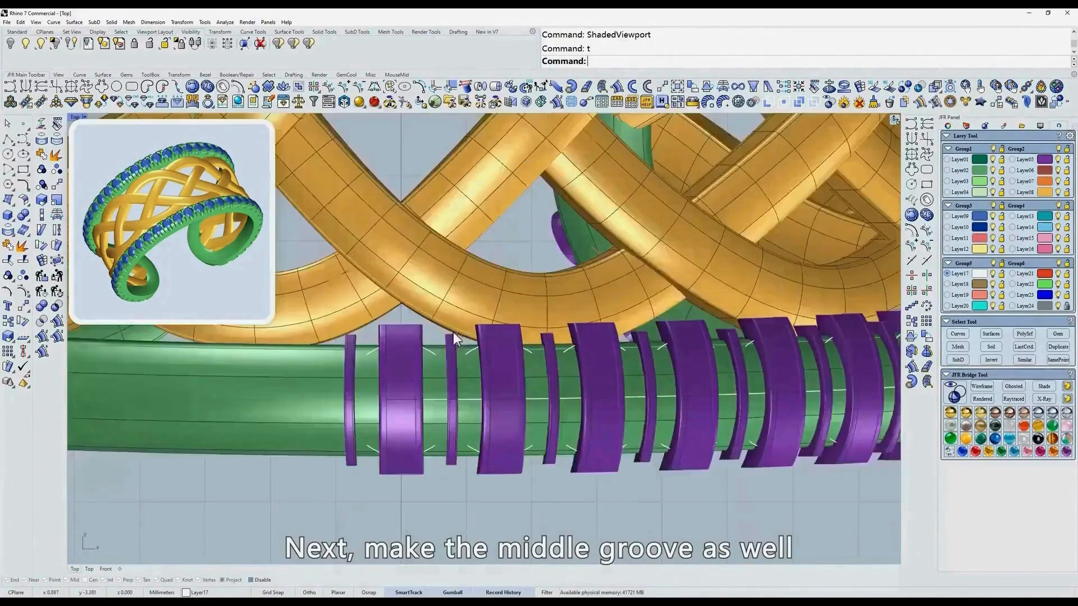
scroll(435, 382, down, 2)
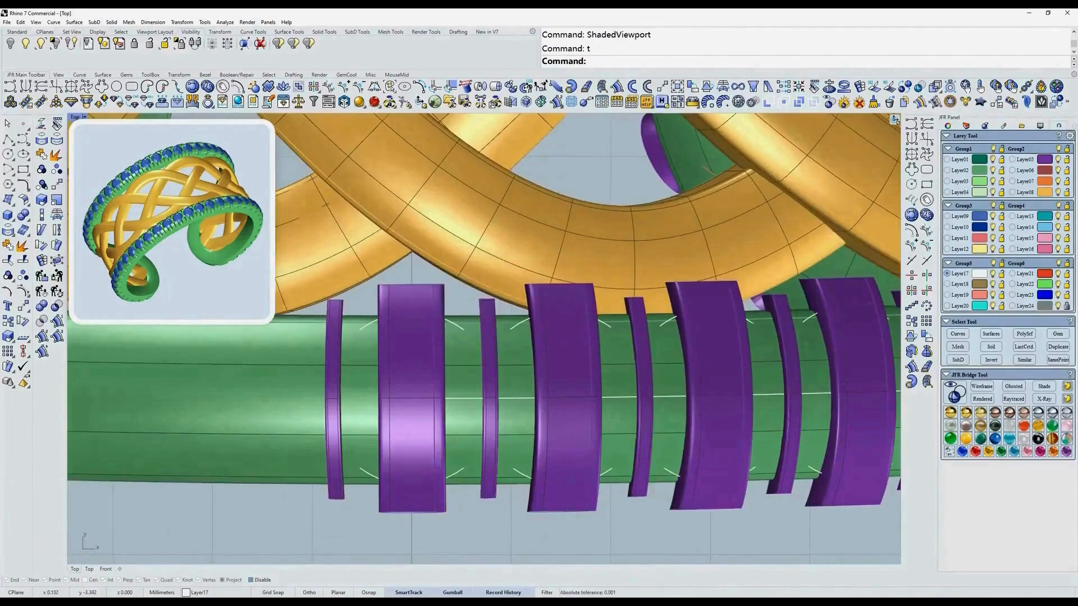
click(11, 233)
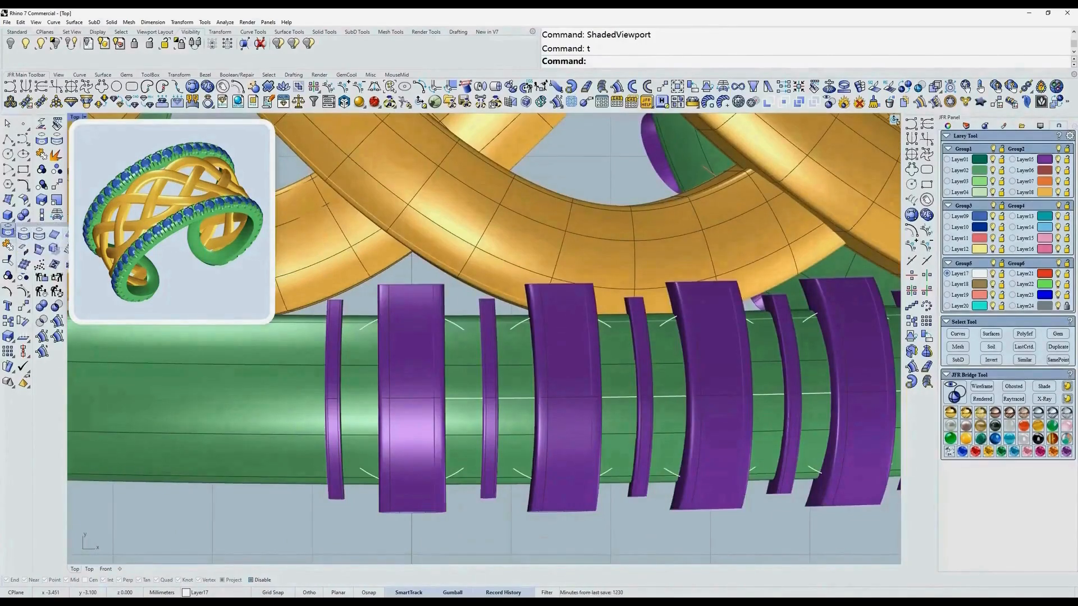
click(39, 249)
click(467, 330)
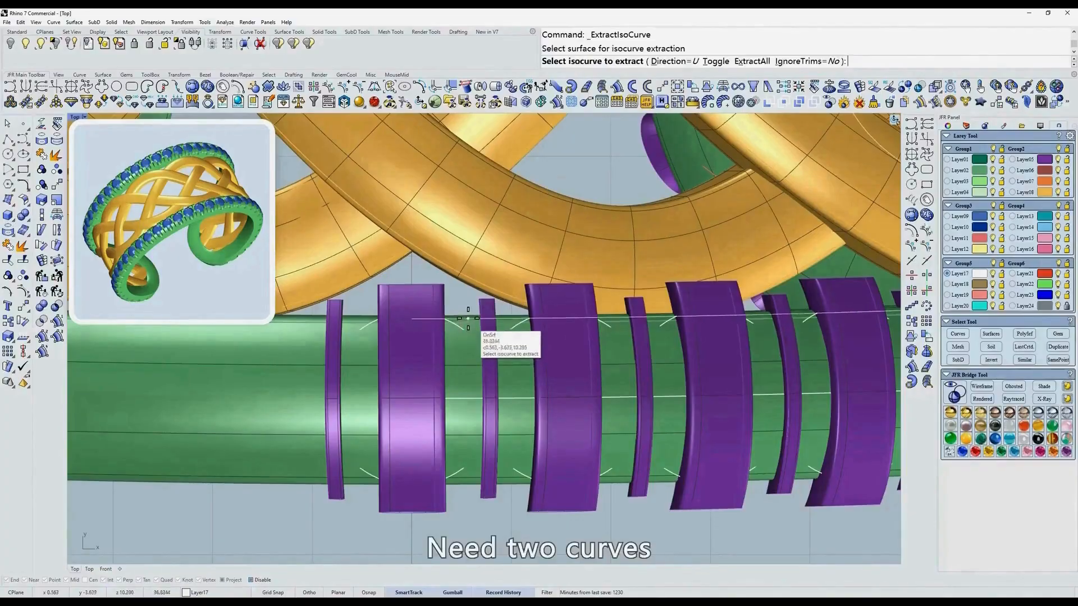
click(468, 319)
click(467, 479)
key(Return)
scroll(484, 393, down, 5)
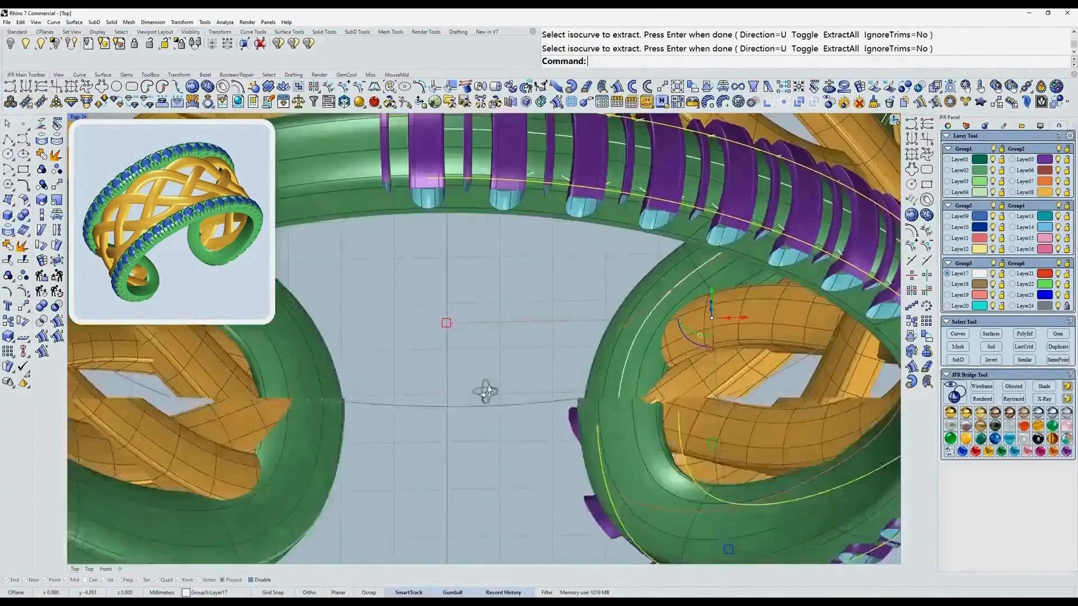
Step: Start a Grooving Micro Prong channel between the two extracted curves and switch the display to Ghosted
scroll(464, 272, up, 3)
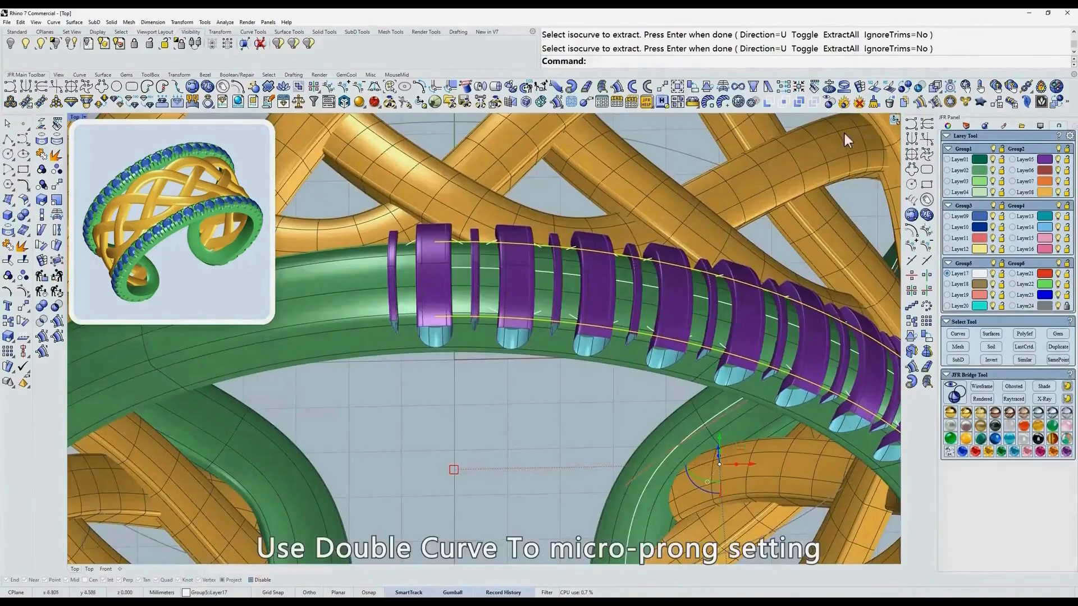
click(934, 103)
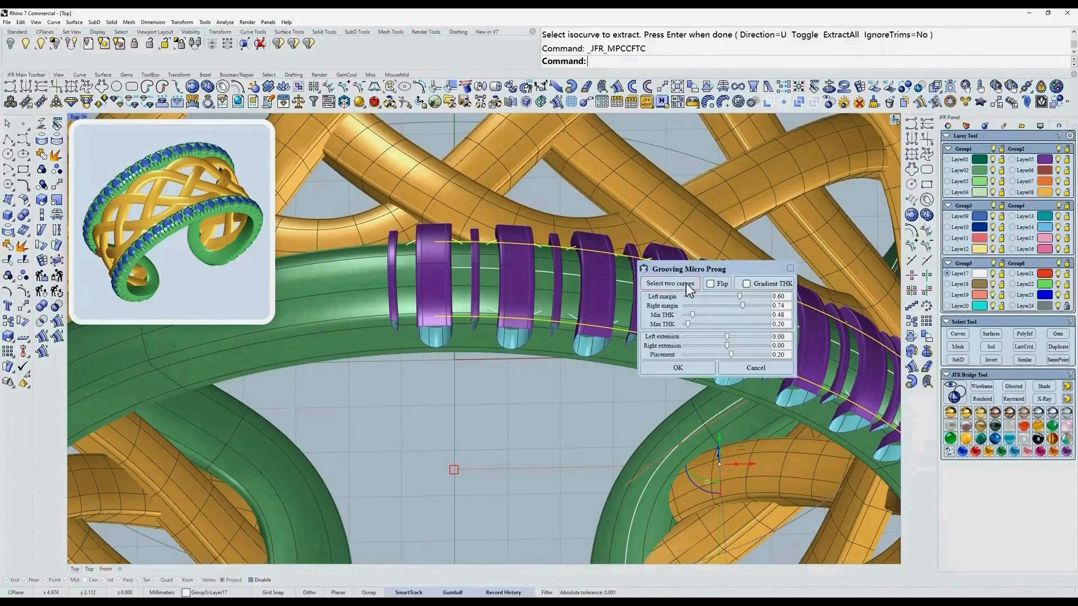
ctrl+shift+right_drag(533, 382, 359, 306)
click(1013, 387)
scroll(390, 258, up, 6)
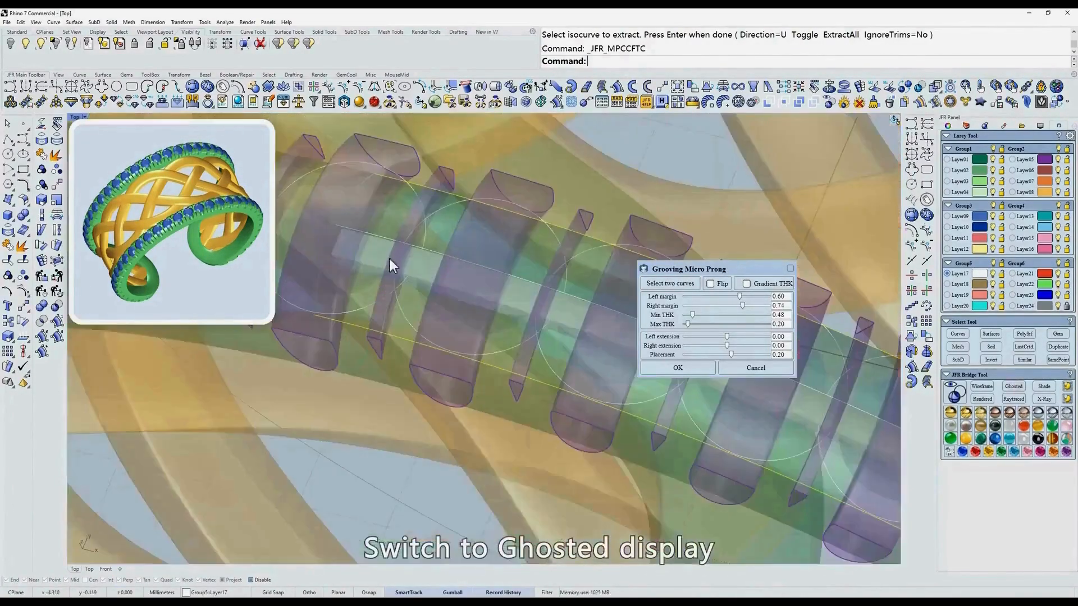
right_drag(389, 258, 599, 483)
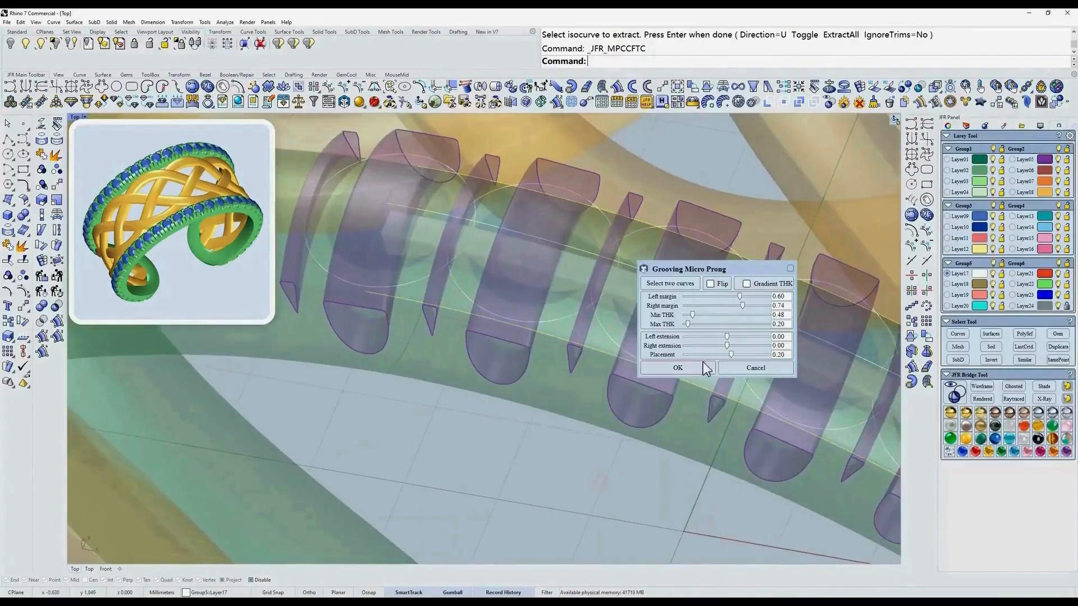
Step: Set the middle groove's placement to 0.66 and its minimum thickness to 0.80
drag(731, 355, 742, 355)
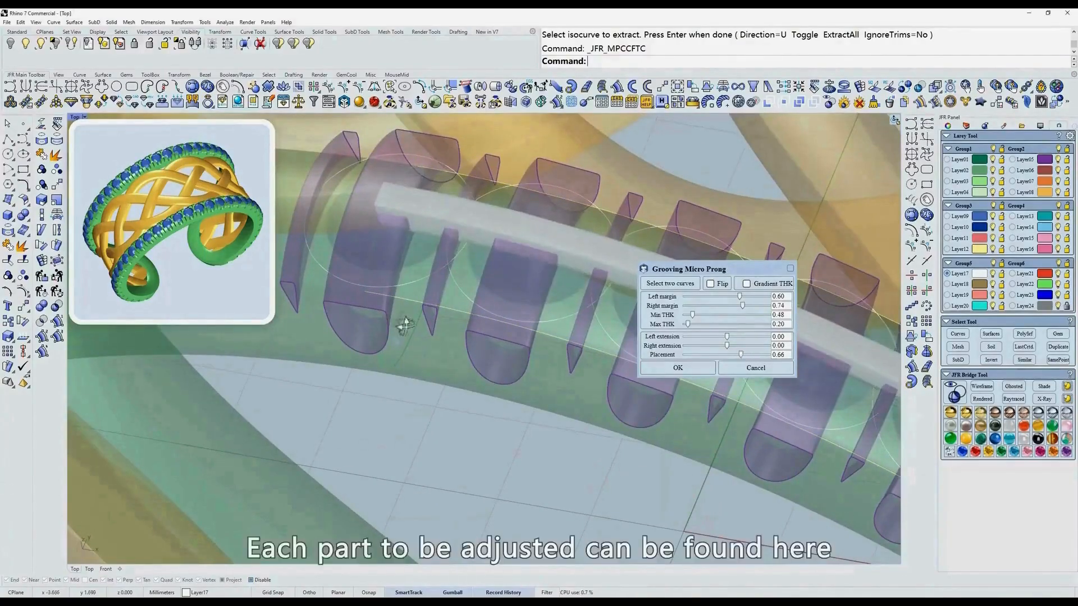
ctrl+shift+right_drag(404, 320, 467, 265)
scroll(470, 284, up, 4)
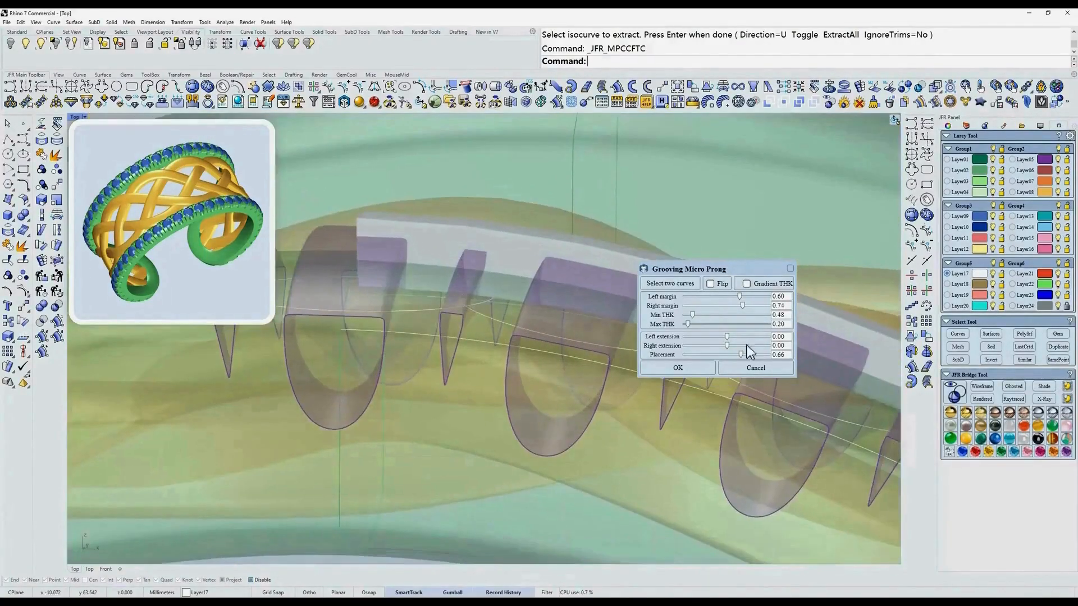
drag(693, 317, 698, 316)
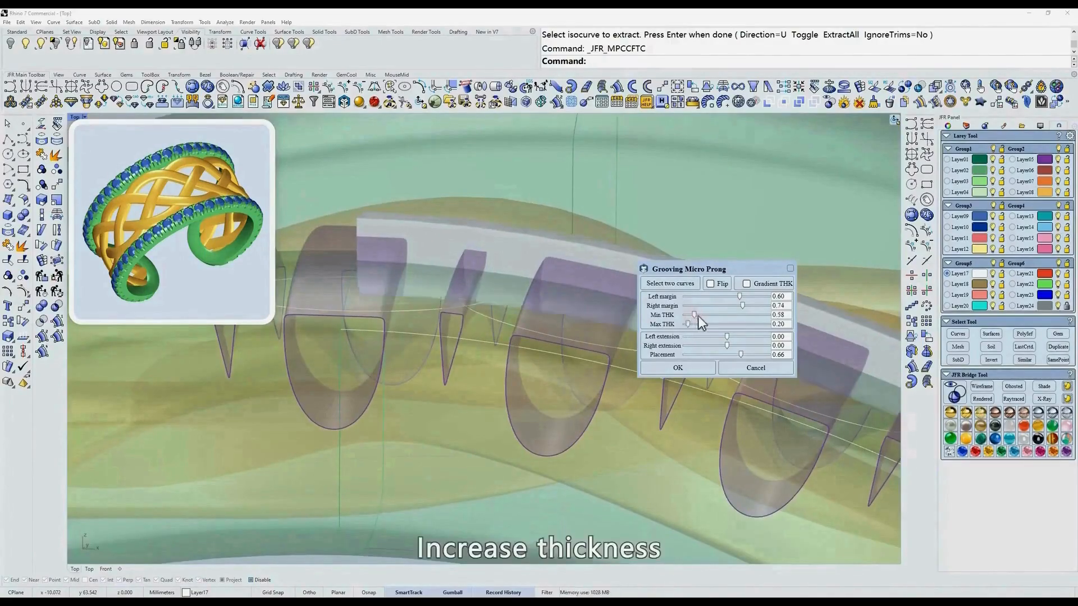
ctrl+shift+right_drag(697, 315, 583, 298)
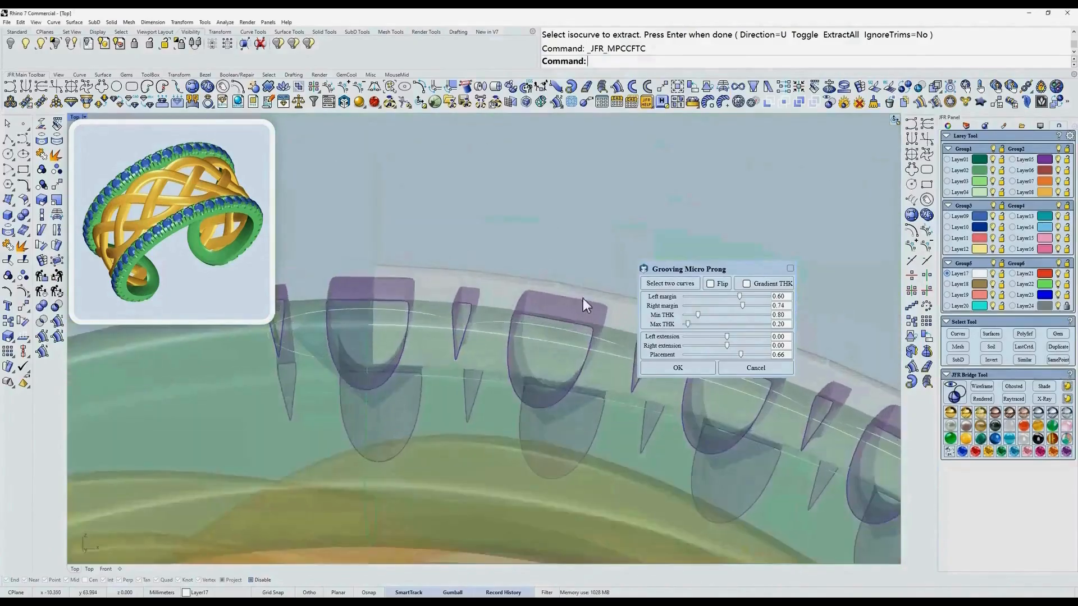
Step: Set the middle groove's minimum thickness to 0.85 to match the depth of the neighbouring cutters
scroll(583, 300, down, 7)
right_drag(583, 416, 428, 318)
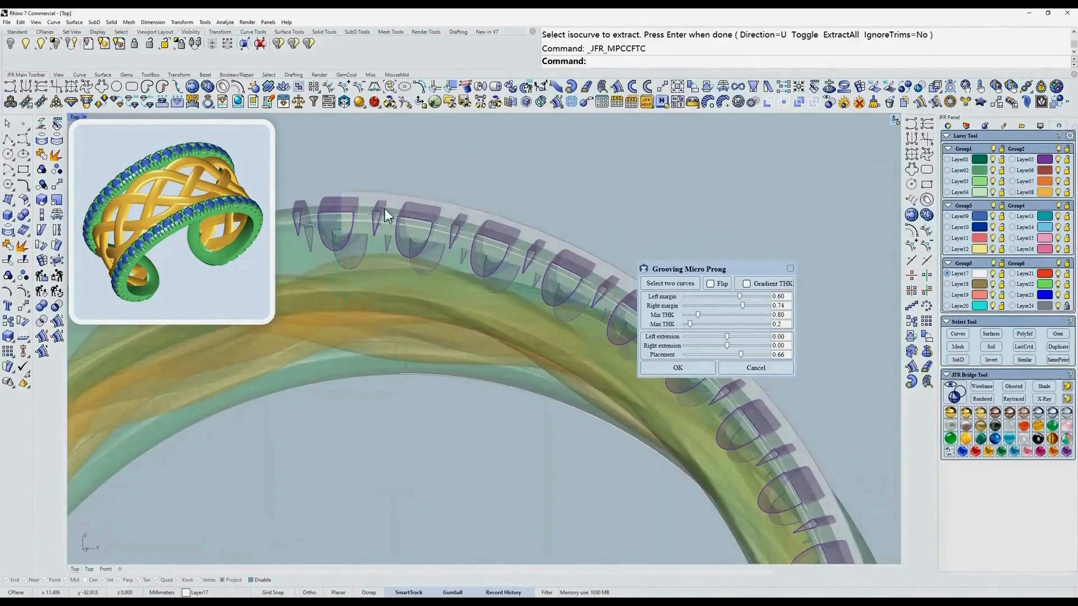
scroll(361, 220, up, 4)
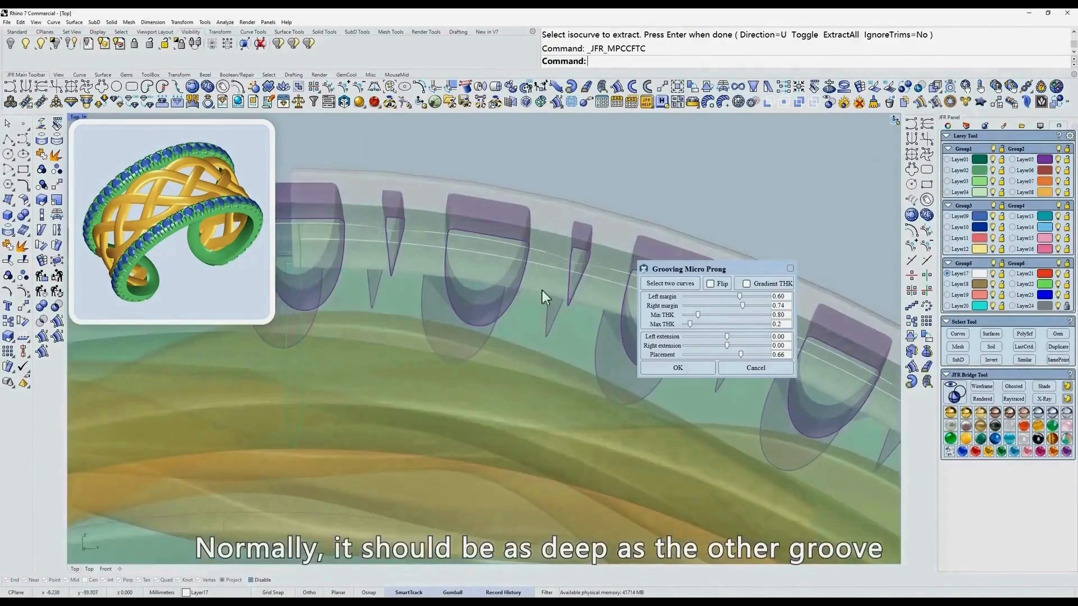
drag(699, 315, 699, 315)
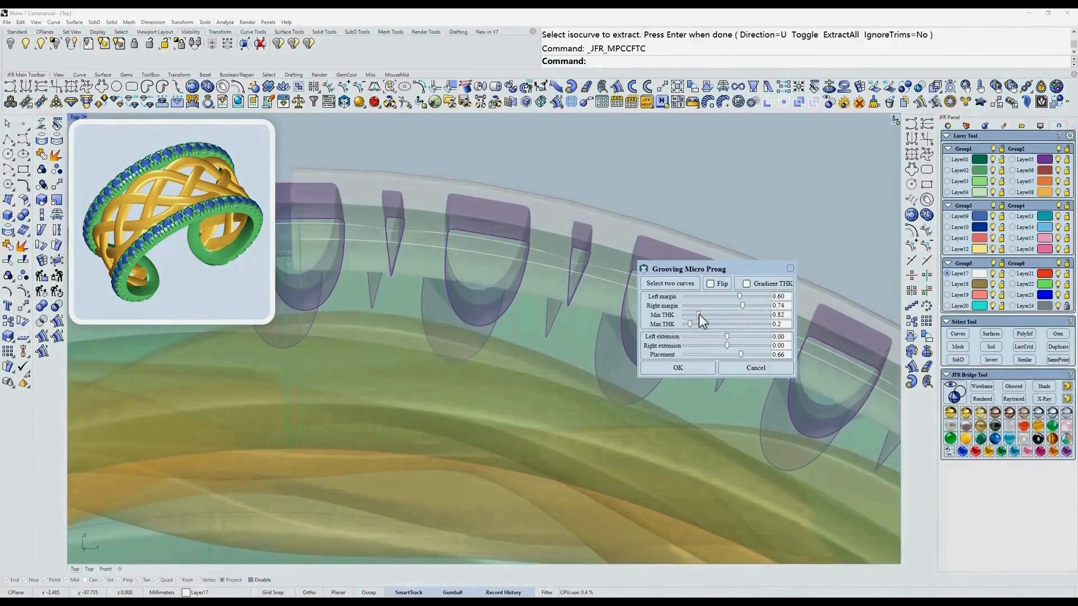
Step: Switch to shaded display and set the middle groove's left margin to 0.36
ctrl+shift+right_drag(500, 271, 400, 345)
right_drag(467, 282, 492, 400)
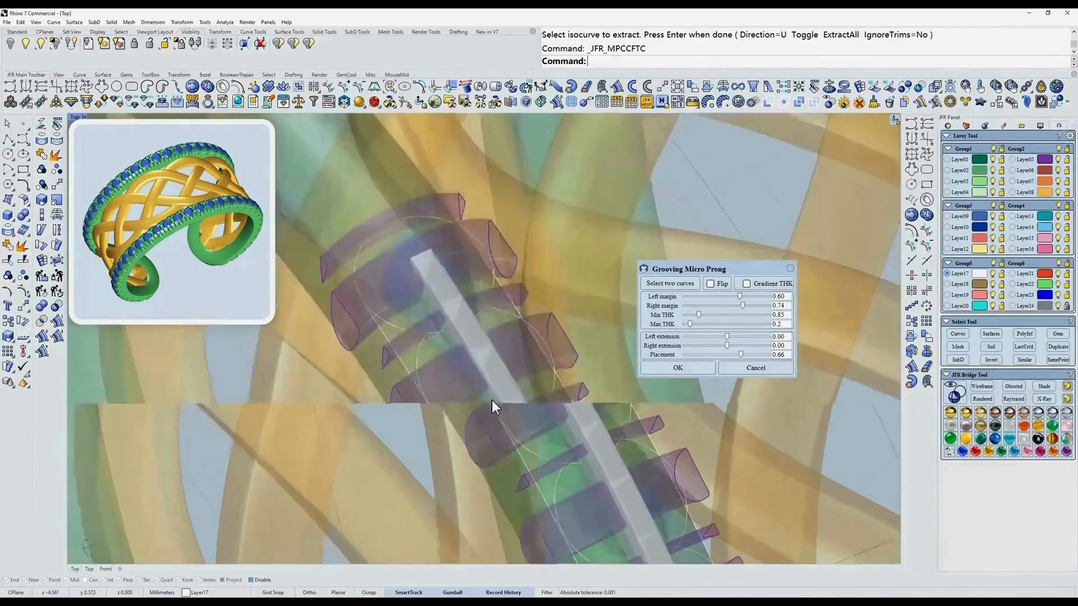
text(s)
key(Return)
drag(739, 298, 735, 298)
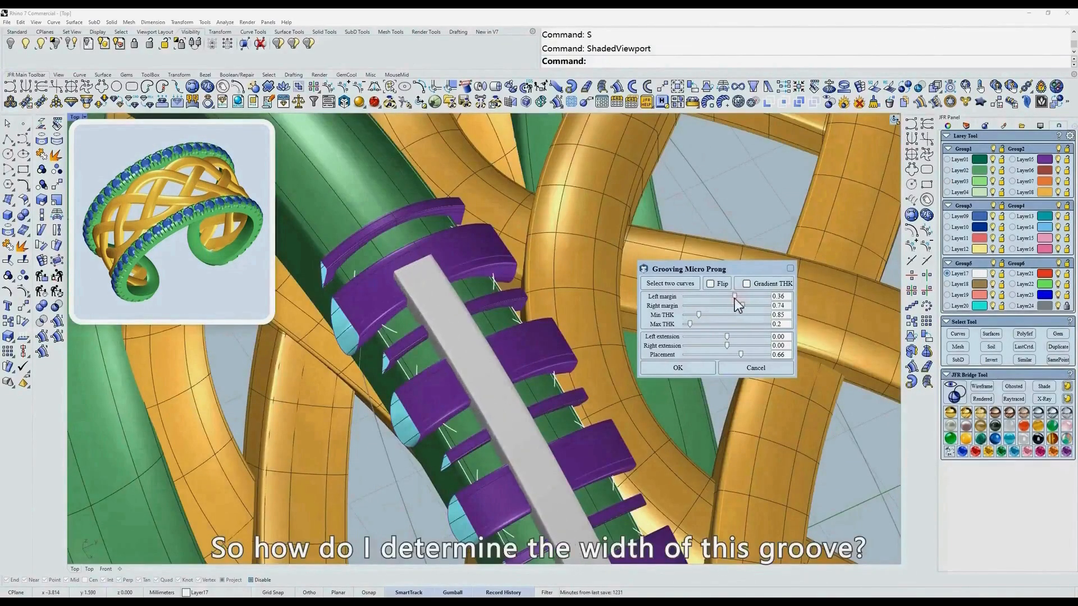
Step: Measure the distance from the groove's edge to the gem's girdle in a wireframe Top view
text(t)
key(Return)
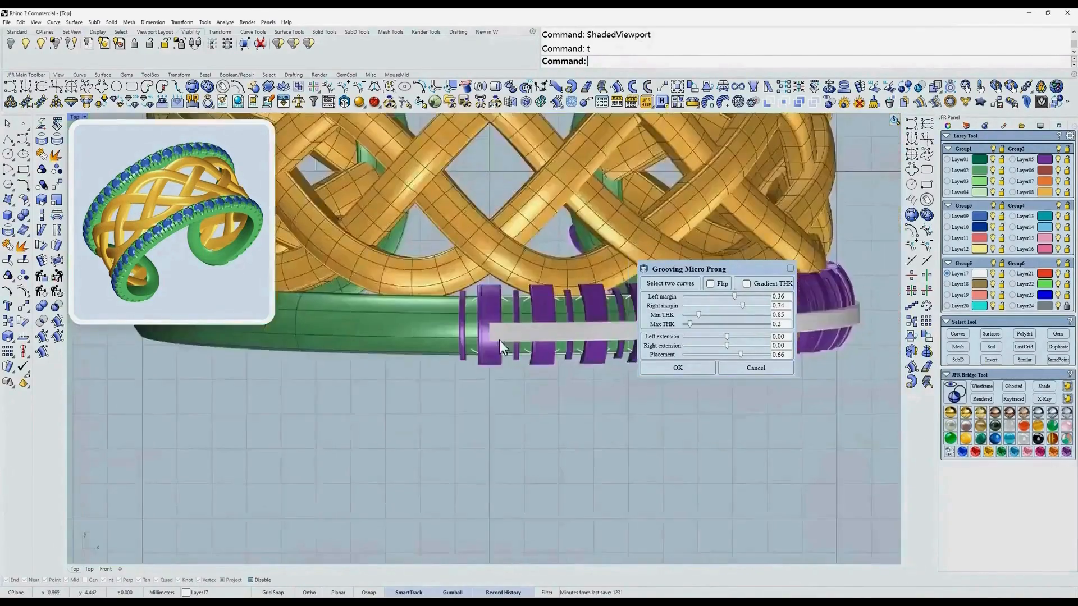
text(w)
key(Return)
scroll(524, 334, up, 3)
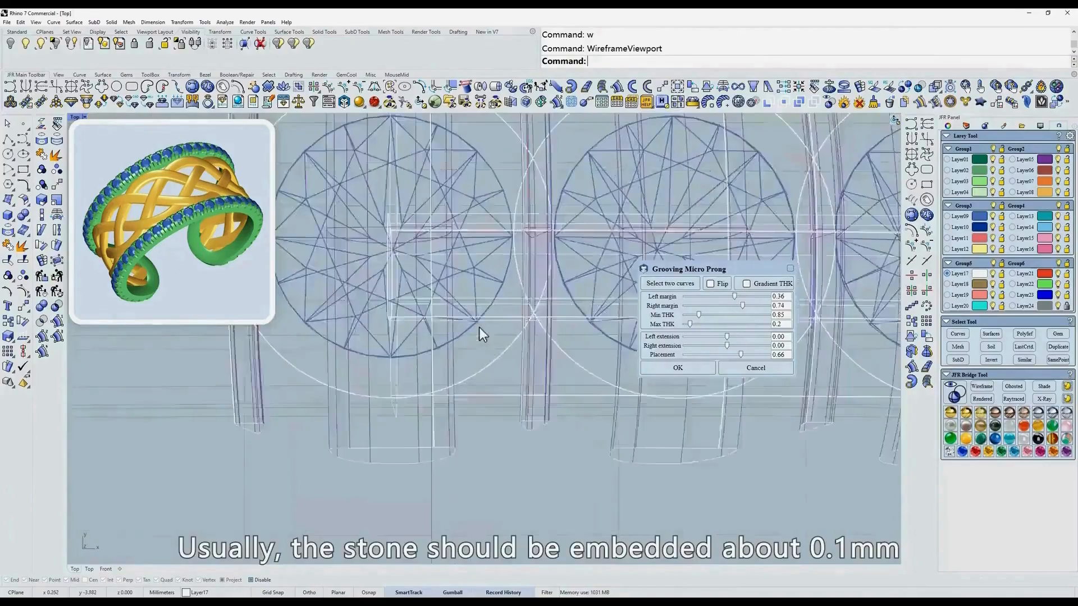
text(d)
key(Return)
click(439, 316)
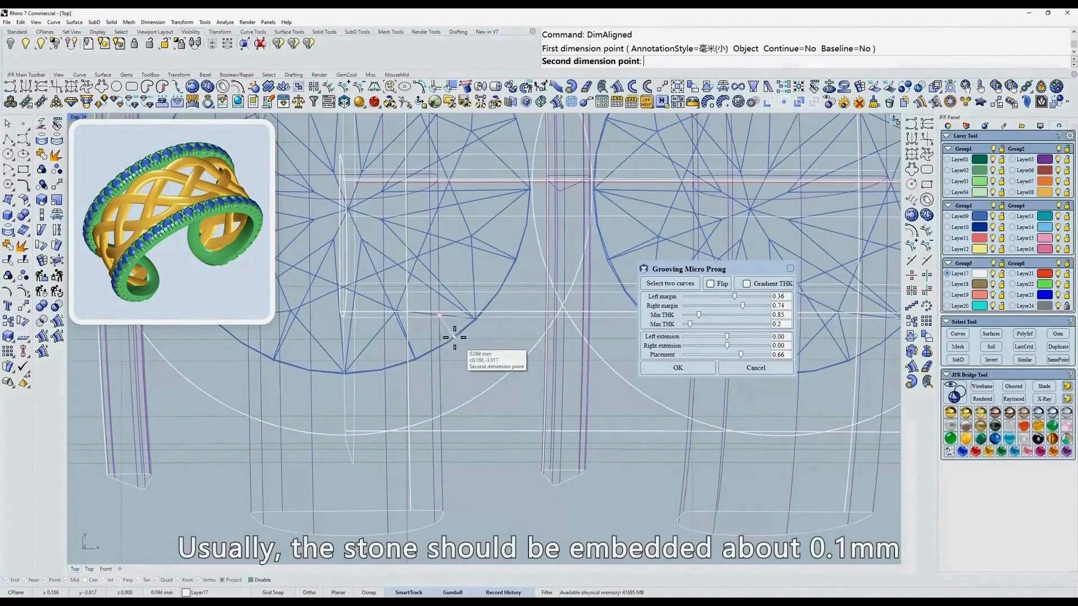
key(Escape)
Step: Set the middle groove's left margin to 0.38
text(s)
key(Return)
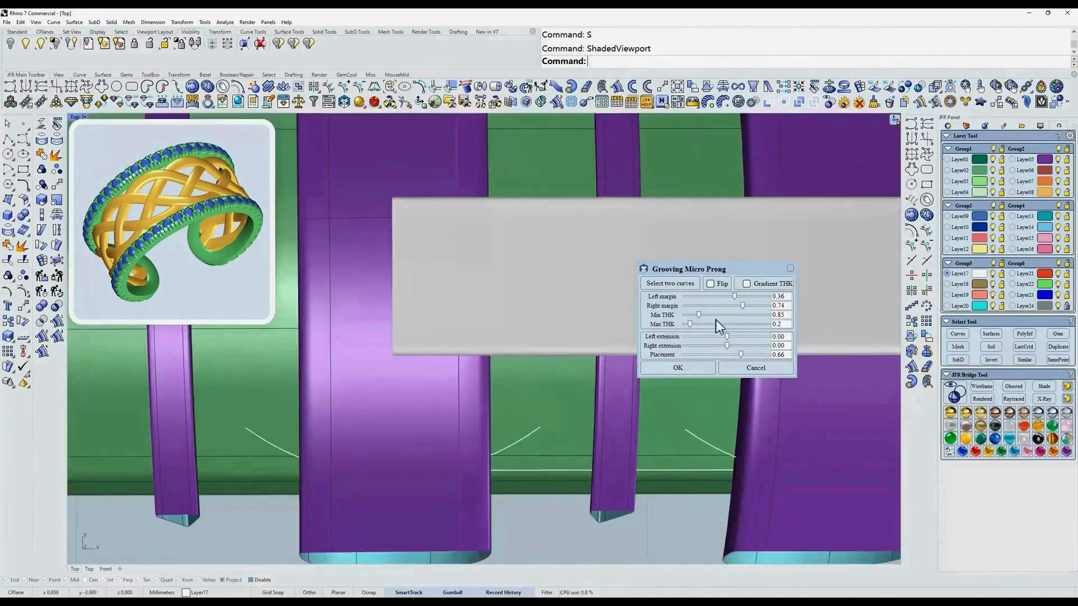
click(735, 298)
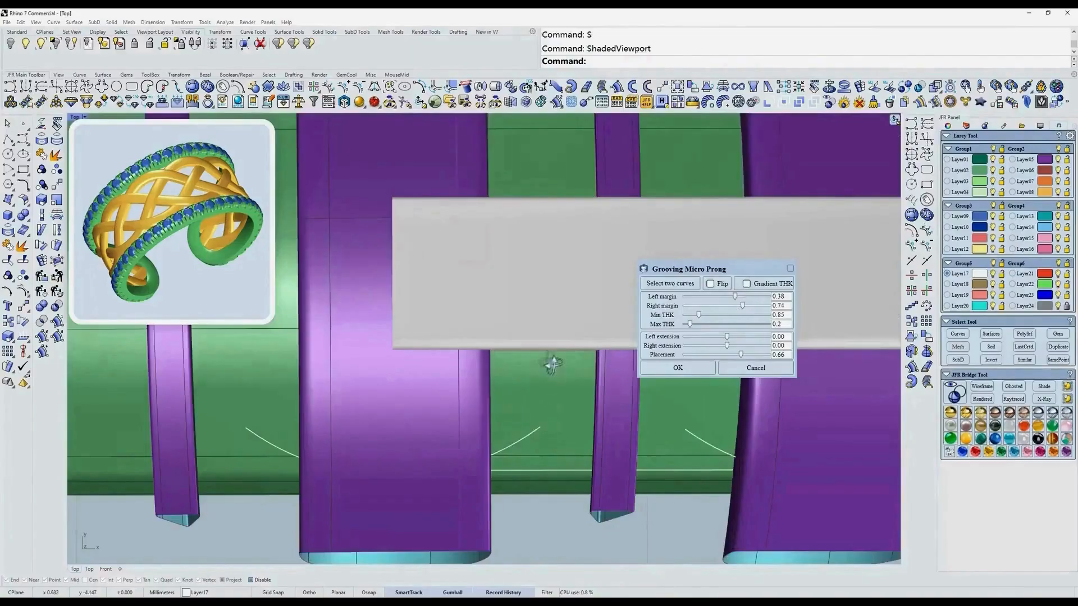
Step: Measure the stone's embedding at the adjusted groove edge again in wireframe display
text(w)
key(Return)
text(d)
key(Return)
click(441, 314)
key(Escape)
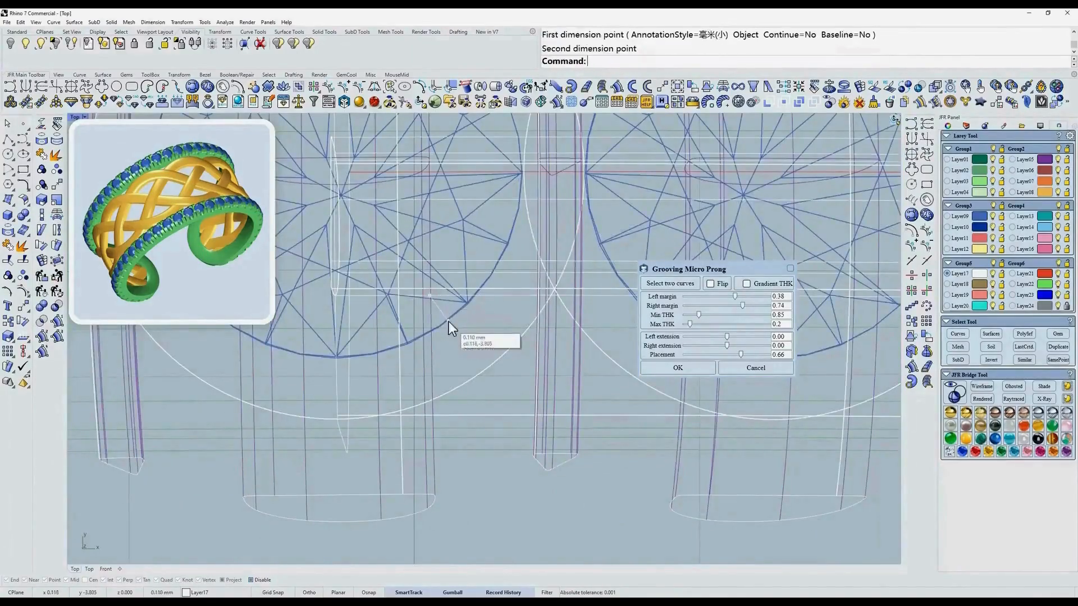
Step: Return to shaded display and set the middle groove's right margin to 0.38
text(s)
key(Return)
drag(743, 306, 742, 289)
text(0)
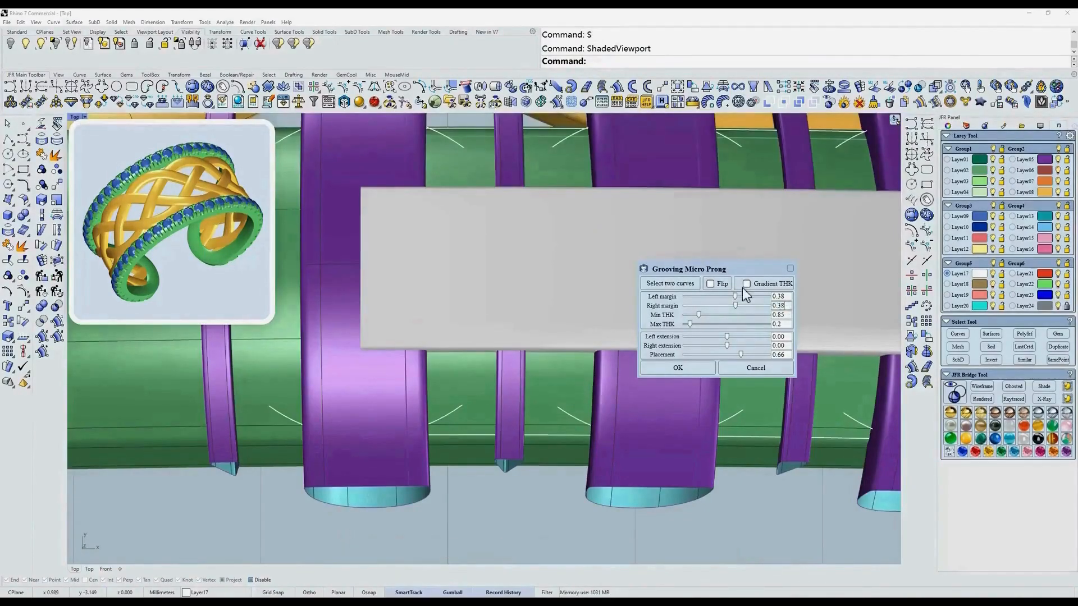
key(Return)
Step: Examine the groove's depth and width against the gems and cutters in shaded and Ghosted display
scroll(534, 317, down, 4)
mouse_move(534, 318)
ctrl+shift+right_down()
mouse_move(513, 328)
mouse_move(568, 305)
mouse_move(581, 279)
mouse_move(537, 318)
ctrl+shift+right_up()
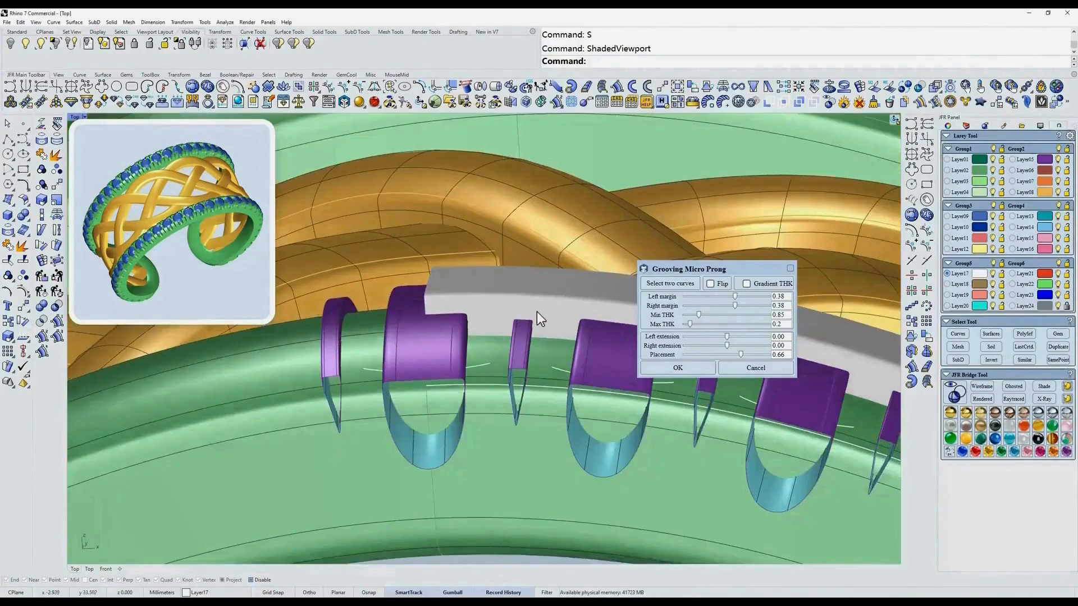
text(t)
key(Return)
scroll(501, 421, down, 8)
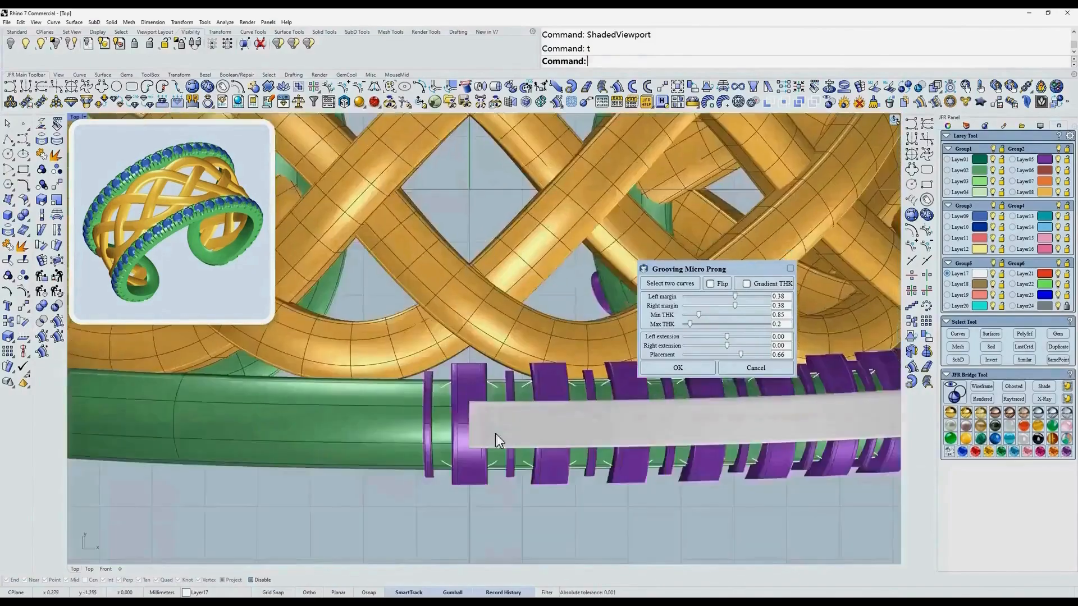
scroll(496, 434, up, 8)
click(1014, 387)
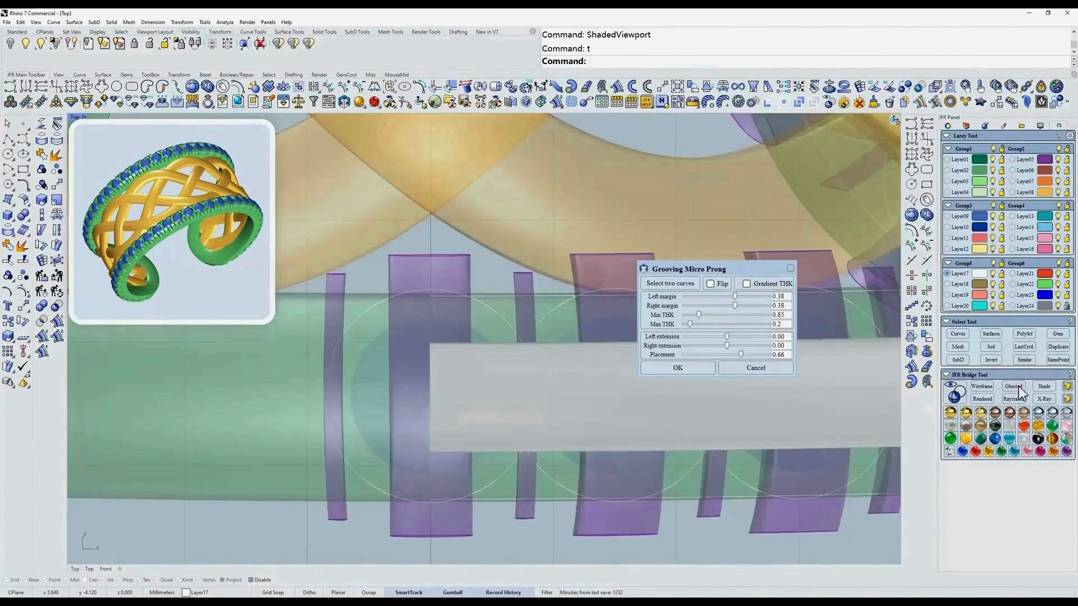
text(f)
key(Return)
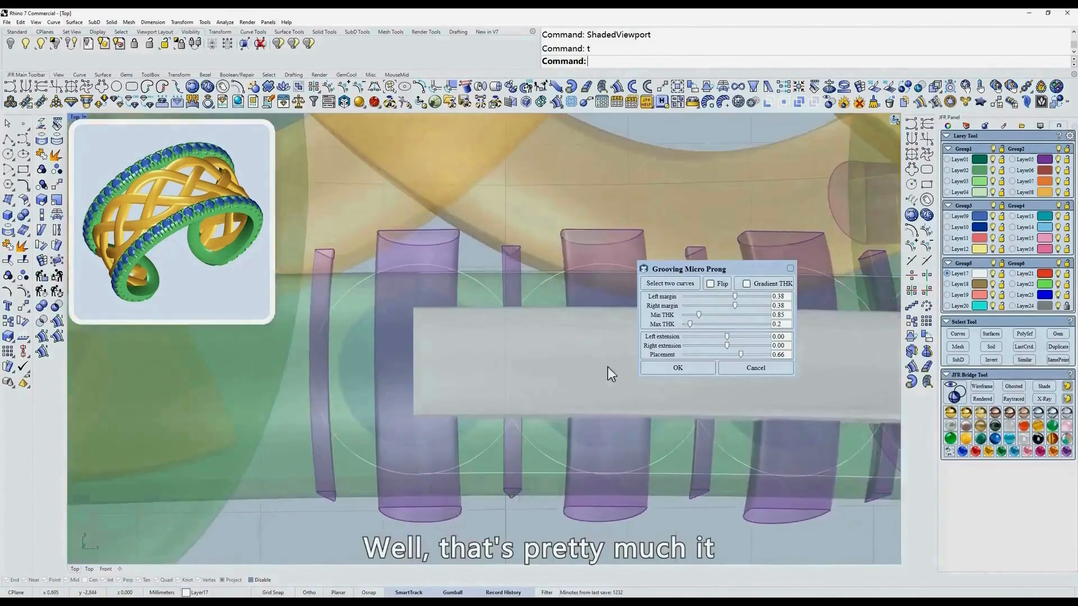
text(t)
key(Return)
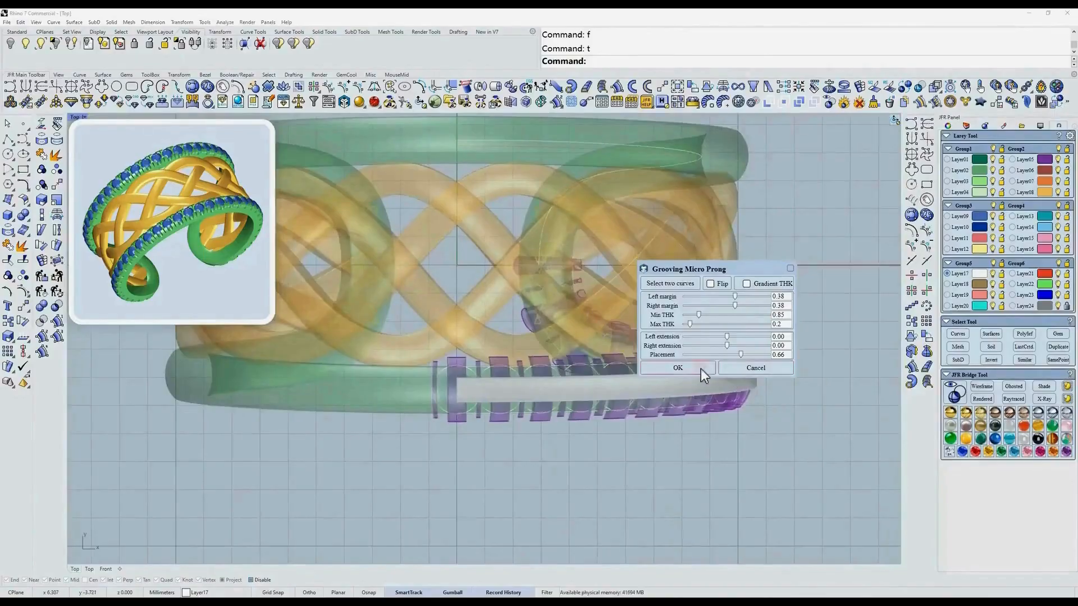
Step: Accept the Grooving Micro Prong settings to create the middle groove and switch back to shaded display
click(700, 368)
text(s)
key(Return)
scroll(540, 376, down, 2)
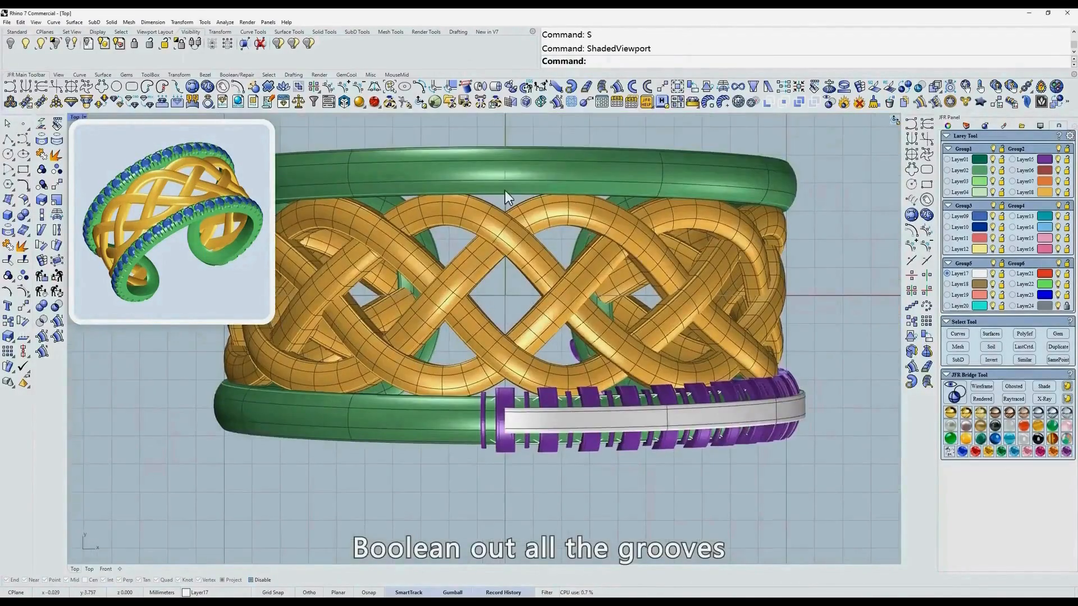
Step: Remove the extra V-shaped cutter beyond the row's end from its group and delete it
scroll(525, 393, up, 6)
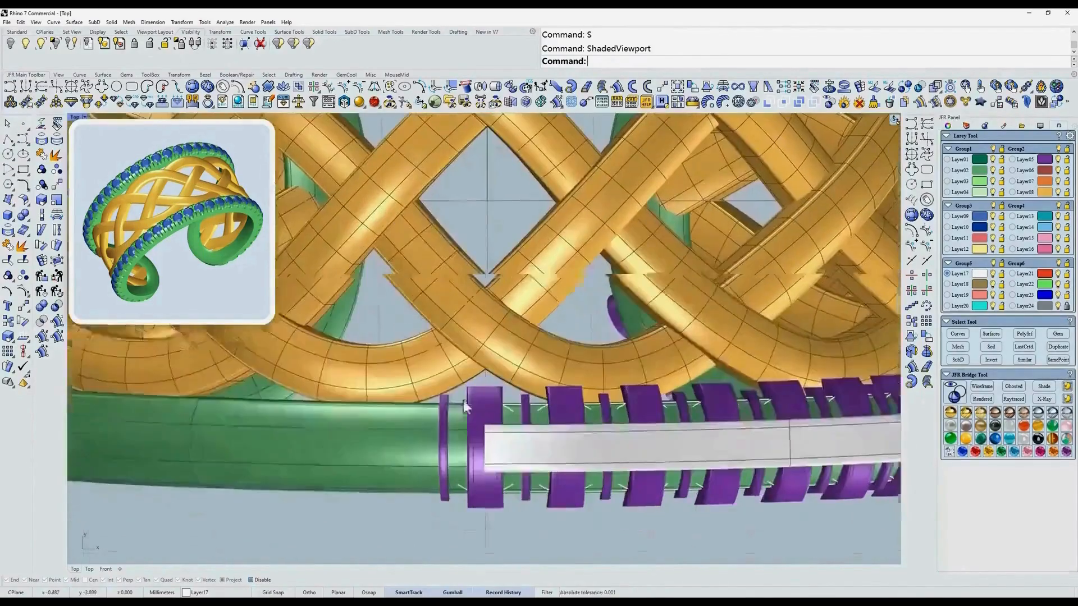
right_drag(449, 397, 453, 381)
click(446, 383)
key(Escape)
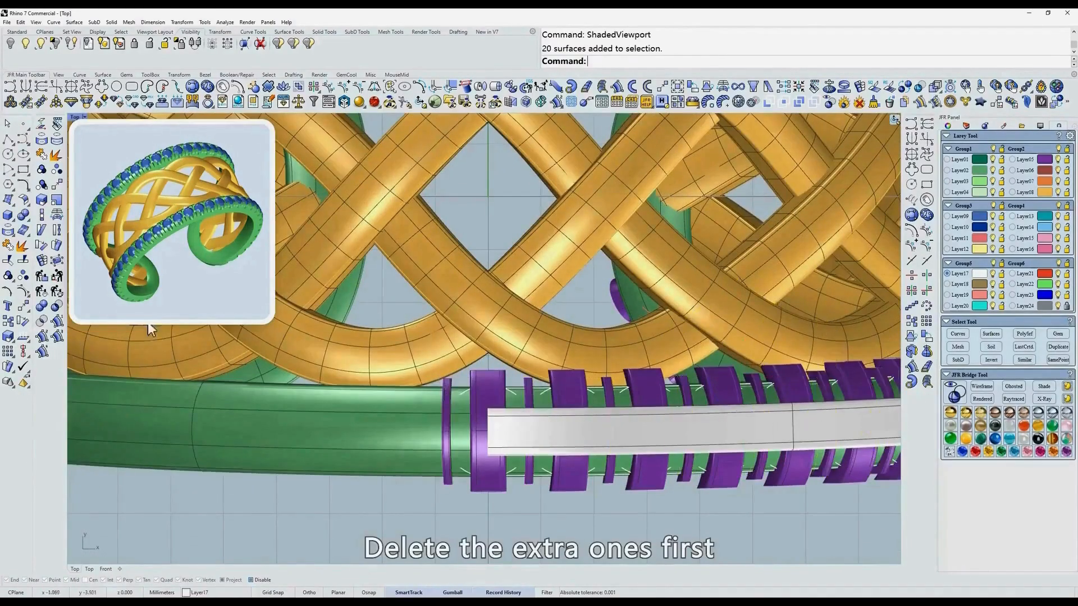
click(41, 184)
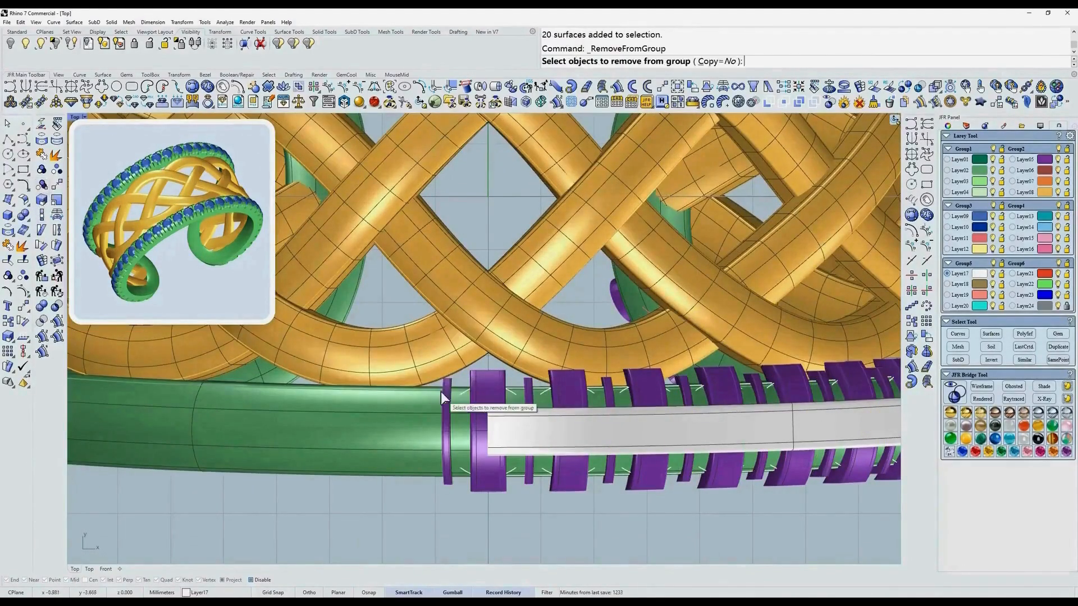
click(443, 393)
key(Return)
key(Delete)
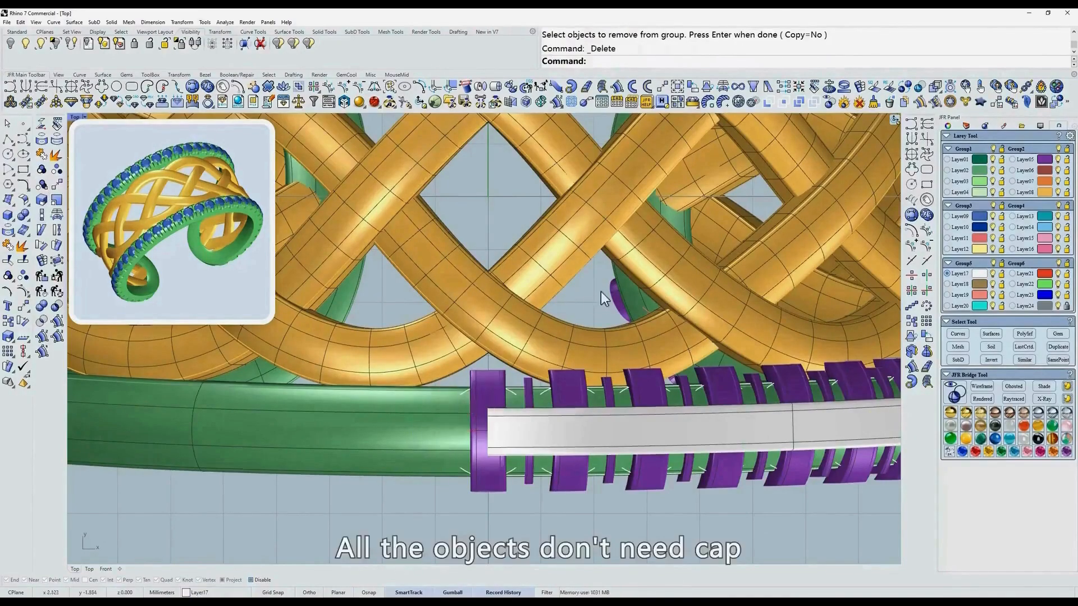
Step: Subtract the U- and V-shaped cutter groups from the green rail half using JFR Boolean Difference
click(936, 87)
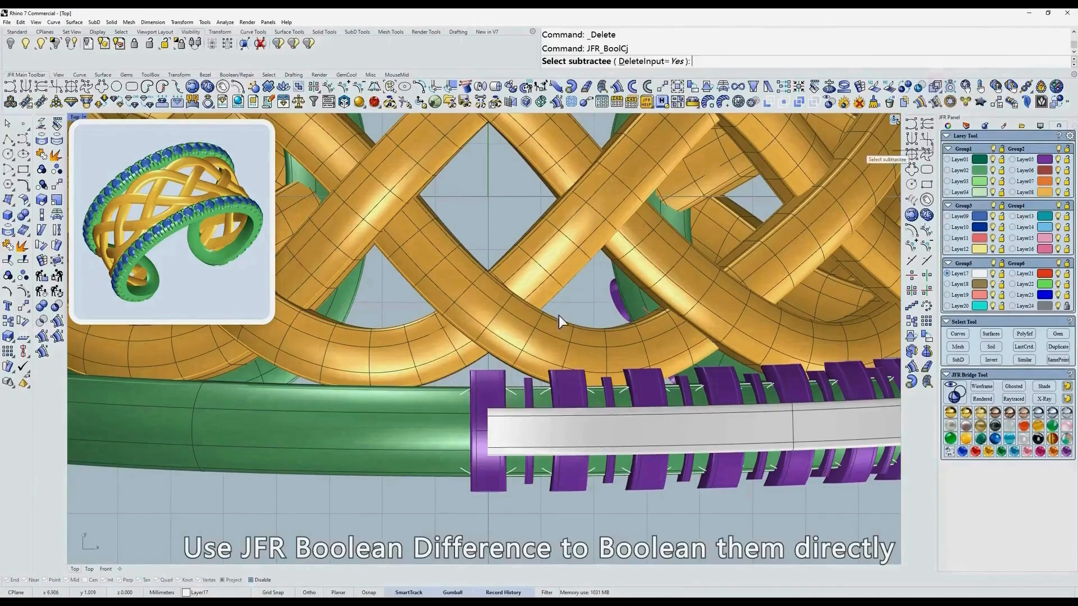
click(513, 406)
key(Return)
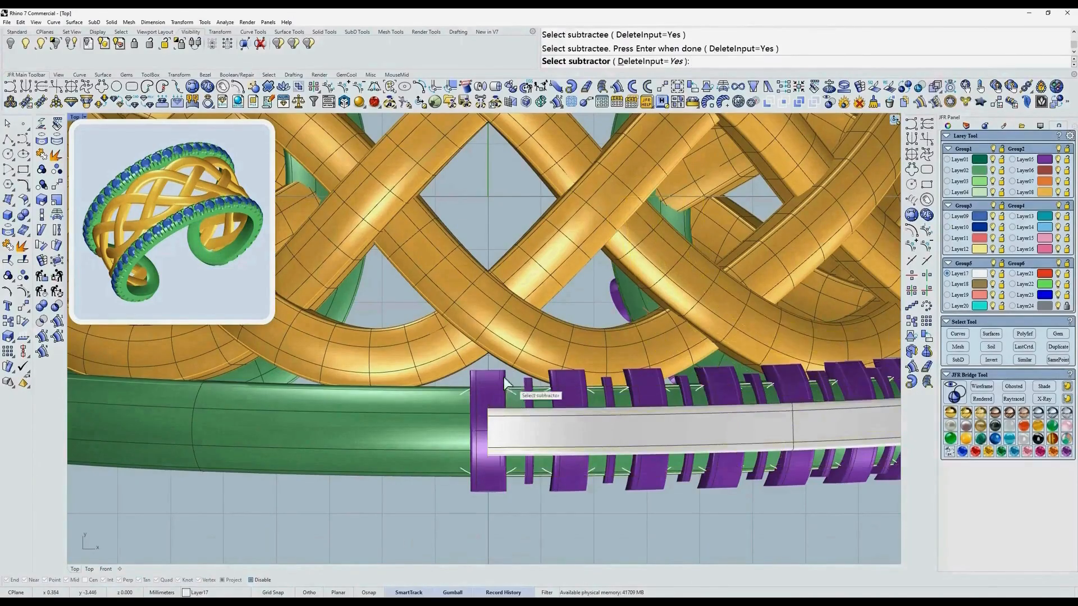
click(494, 375)
click(529, 382)
scroll(529, 382, down, 3)
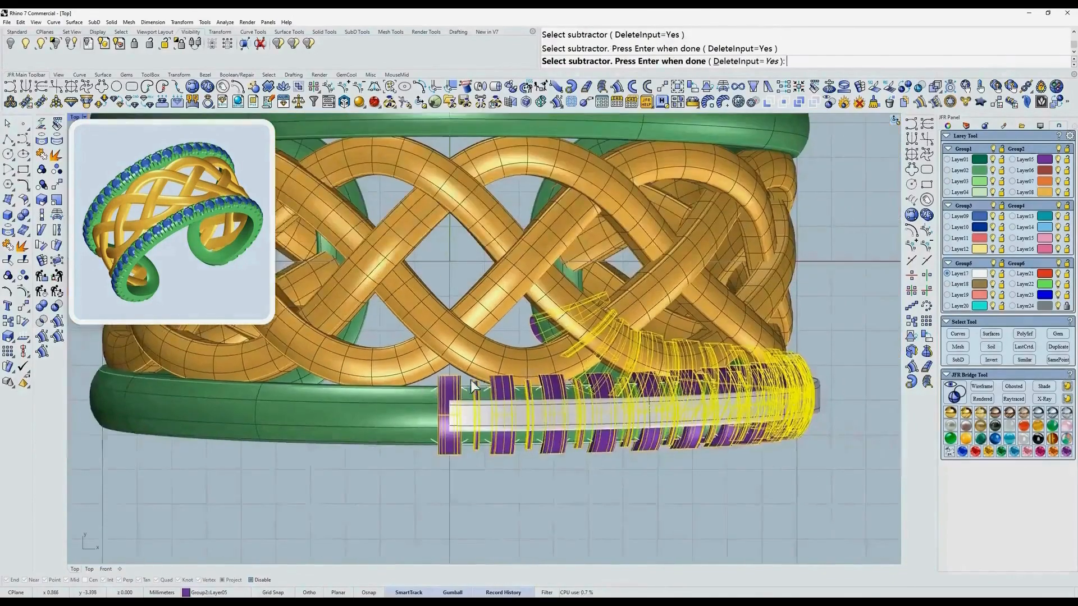
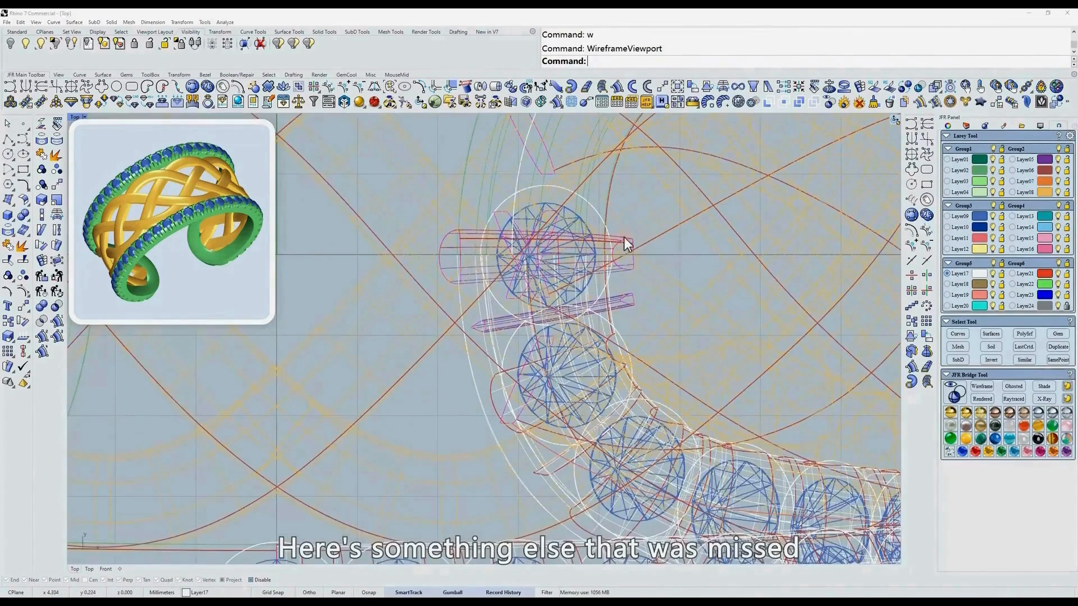
Step: Subtract the missed U- and V-shaped cutters at the rail's inner end using JFR Boolean Difference
click(625, 237)
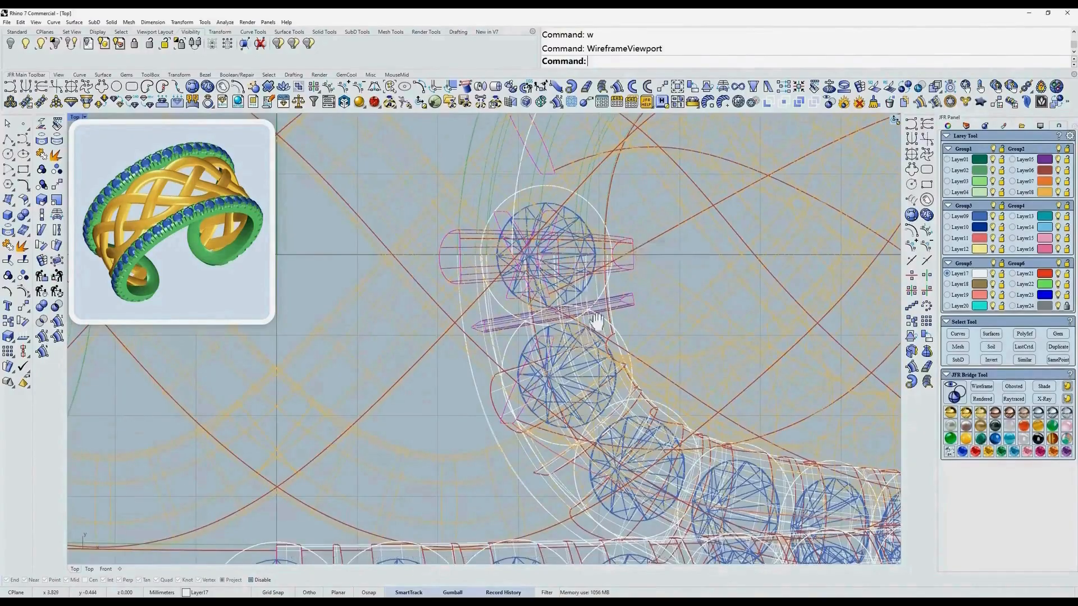
text(S)
key(Return)
mouse_move(597, 320)
right_down()
mouse_move(638, 308)
mouse_move(555, 334)
right_up()
scroll(554, 337, down, 5)
scroll(710, 278, up, 4)
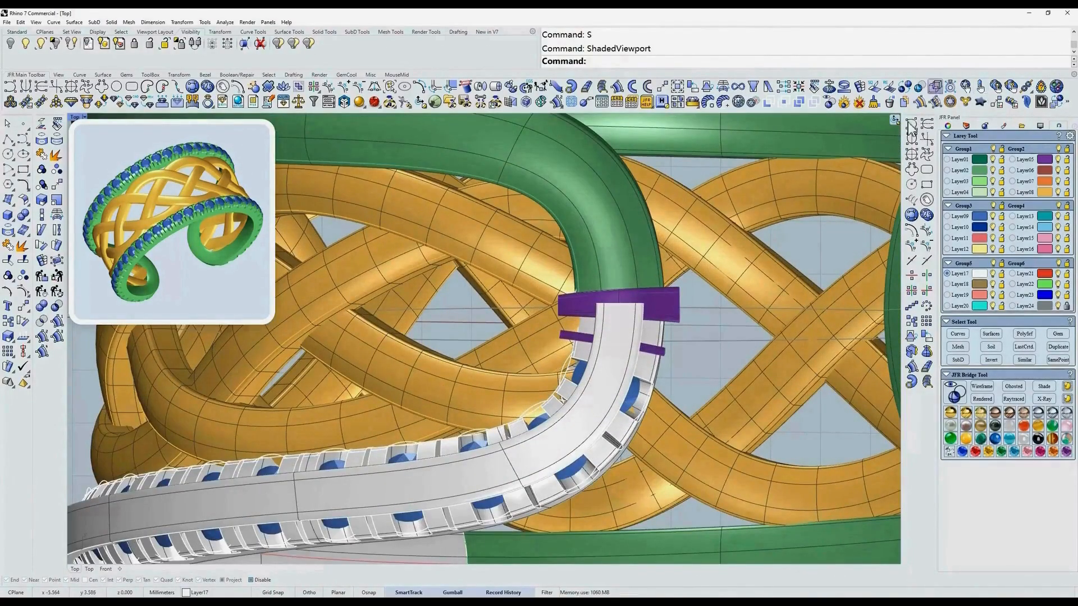
click(934, 85)
click(652, 364)
scroll(652, 366, down, 4)
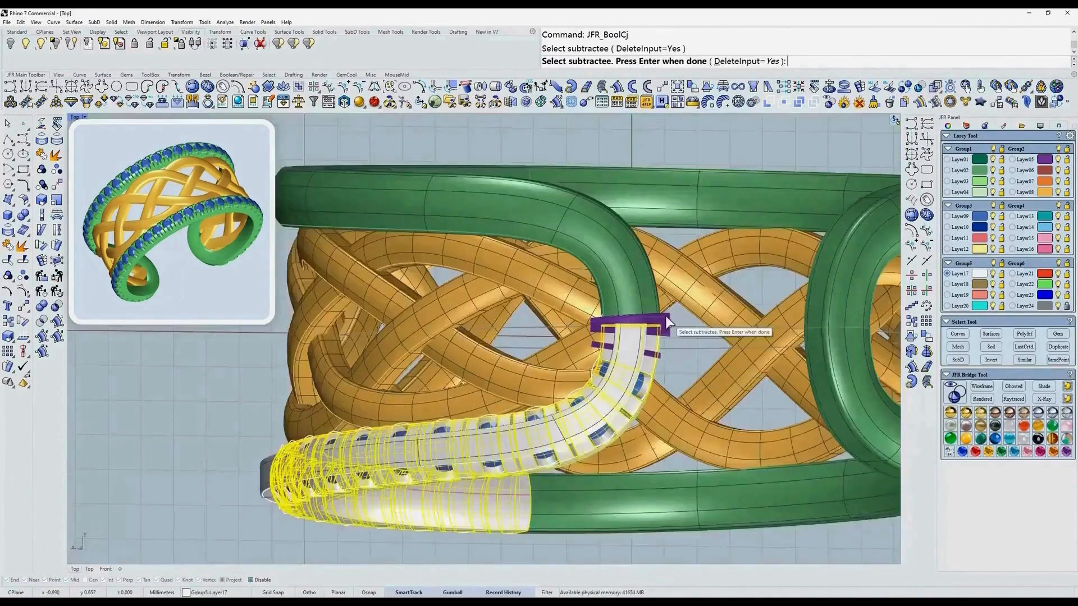
scroll(668, 316, up, 4)
key(Return)
click(667, 319)
click(655, 375)
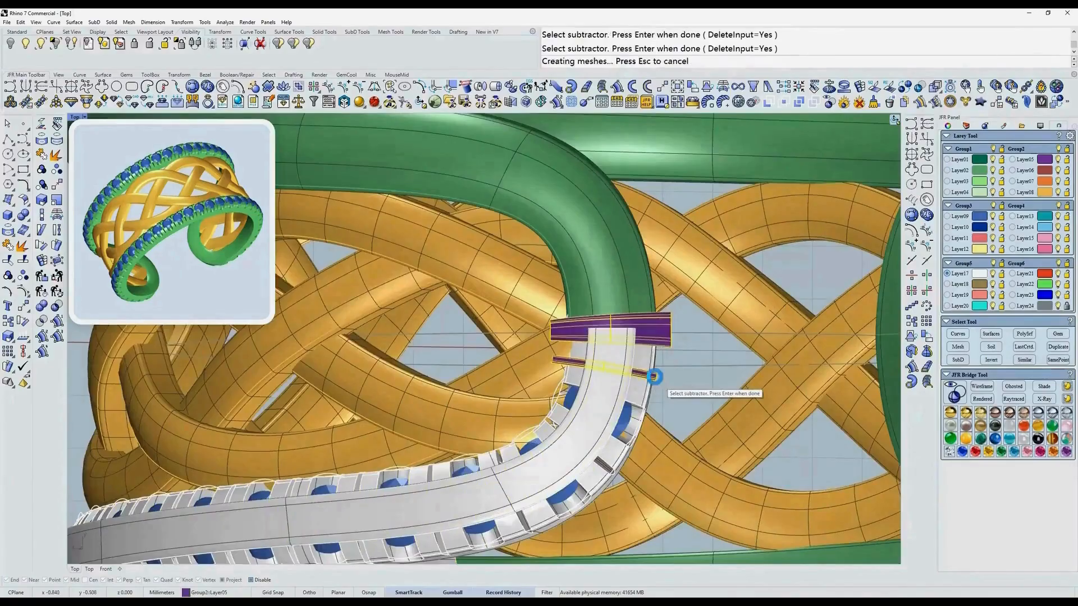
key(Return)
Step: Return to the shaded Top view and delete the ungrooved green half of the gem-set rail
scroll(655, 377, down, 5)
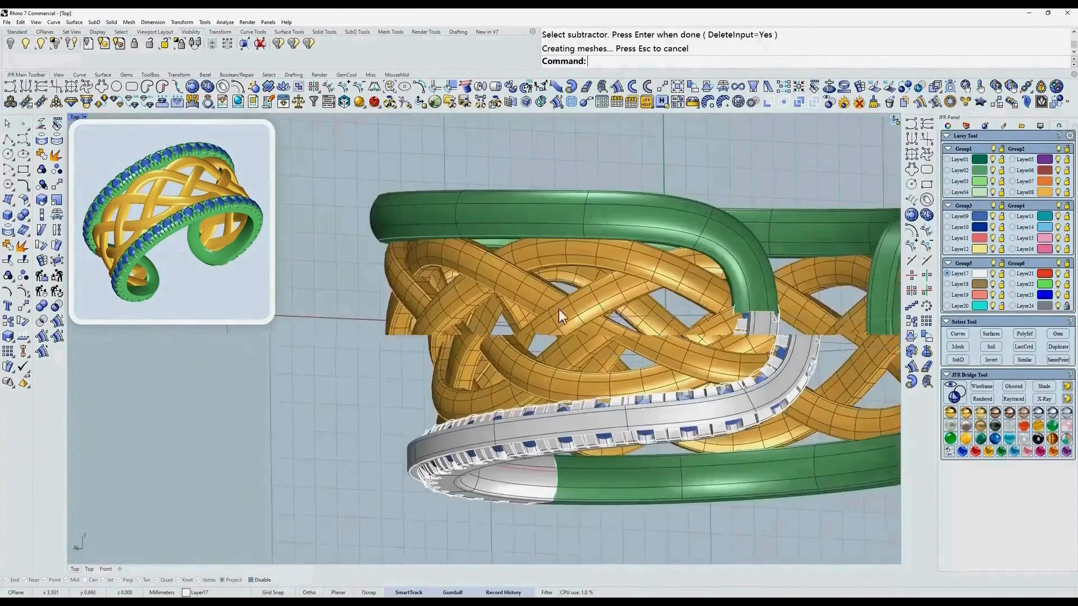
text(w)
key(Return)
text(t)
key(Return)
right_drag(469, 228, 550, 216)
text(s)
key(Return)
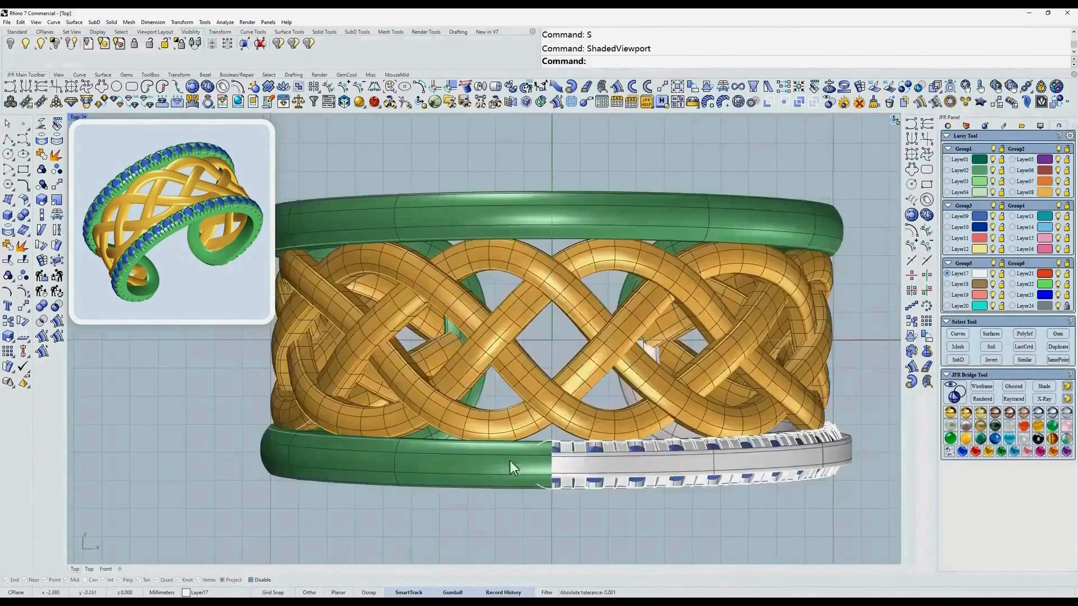
scroll(436, 352, up, 2)
key(ctrl+z)
click(498, 356)
key(Delete)
Step: Subtract the middle groove from the notched rail half using JFR Boolean Difference
scroll(557, 409, up, 3)
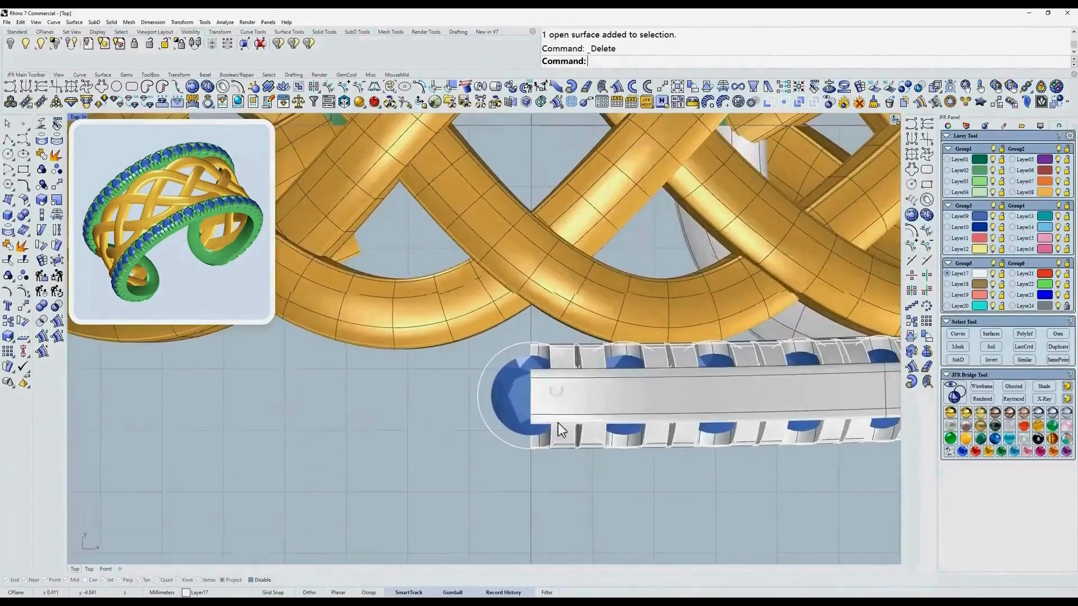
right_drag(558, 423, 559, 426)
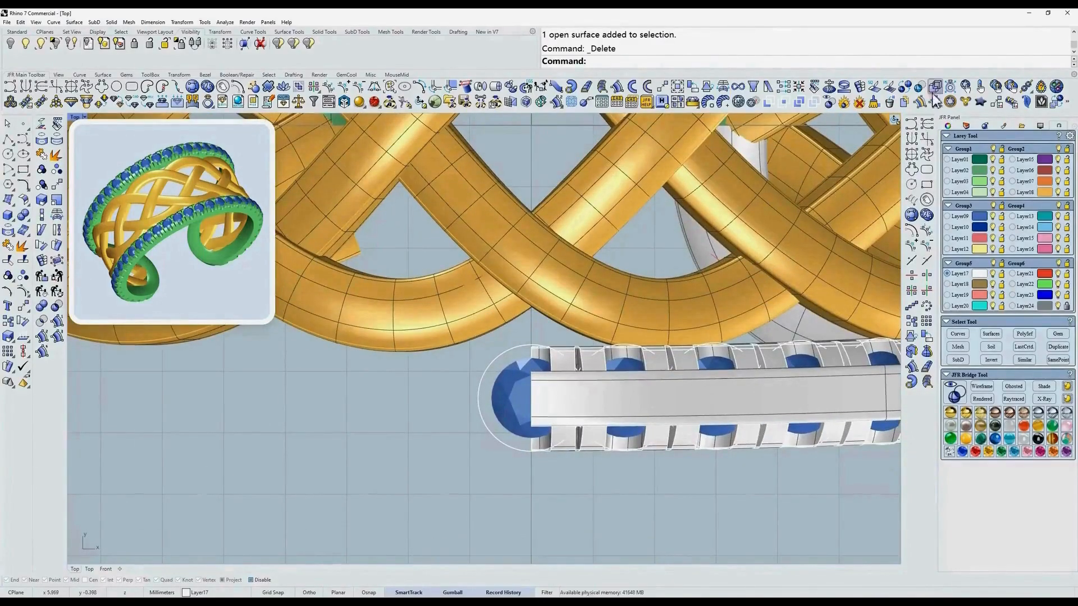
click(921, 87)
click(569, 355)
right_click(569, 355)
click(565, 386)
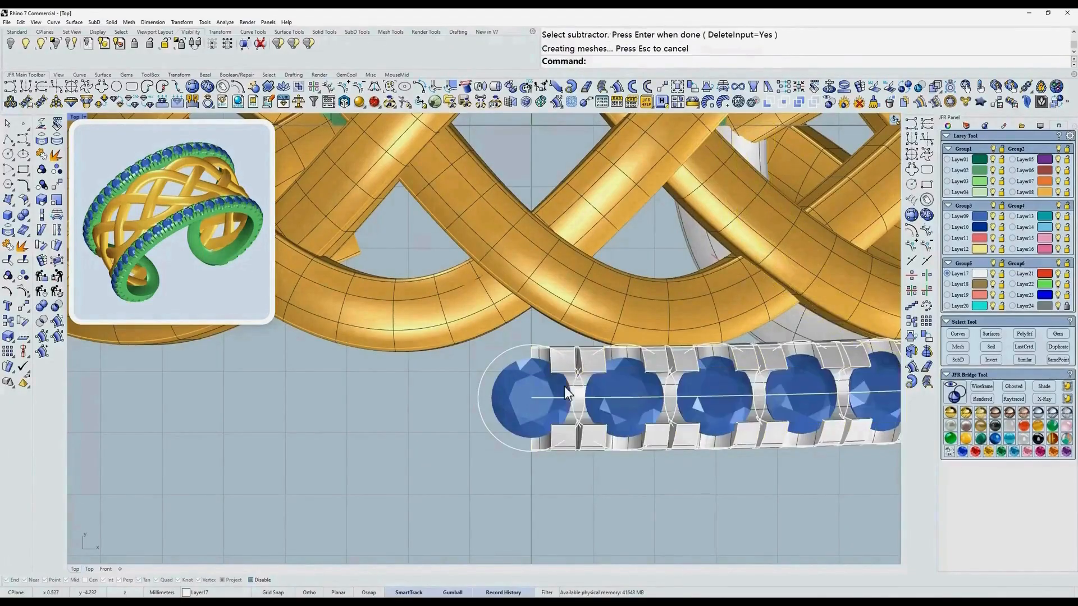
Step: In the Front view, create gem-hole cutters for all the gems set along the white rail half
scroll(610, 461, down, 8)
ctrl+shift+right_drag(610, 461, 609, 316)
scroll(550, 290, up, 5)
text(f)
key(Return)
scroll(613, 313, up, 3)
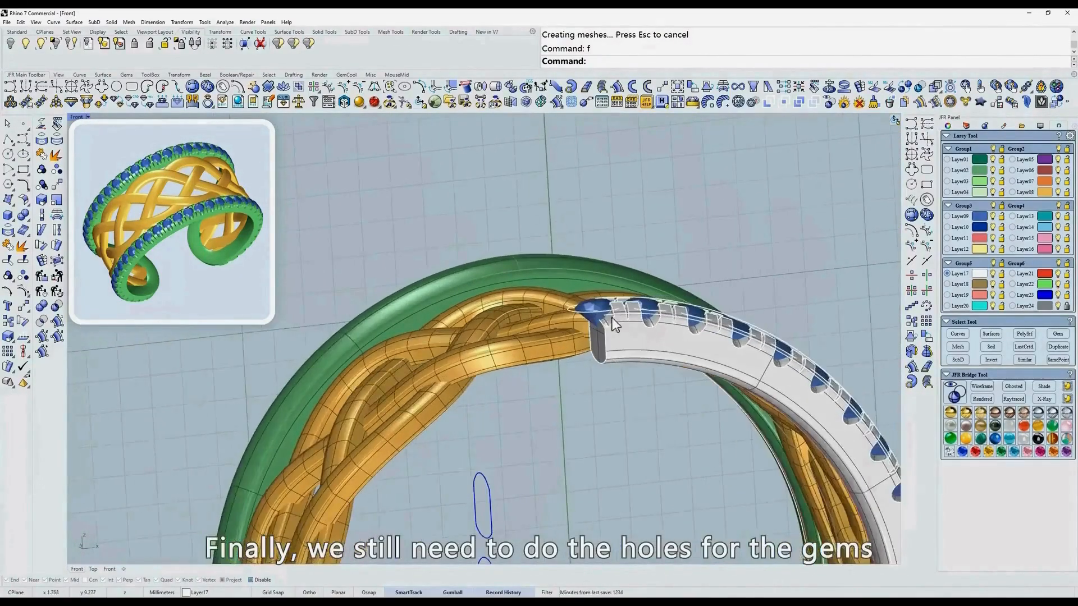
scroll(594, 301, up, 5)
click(594, 298)
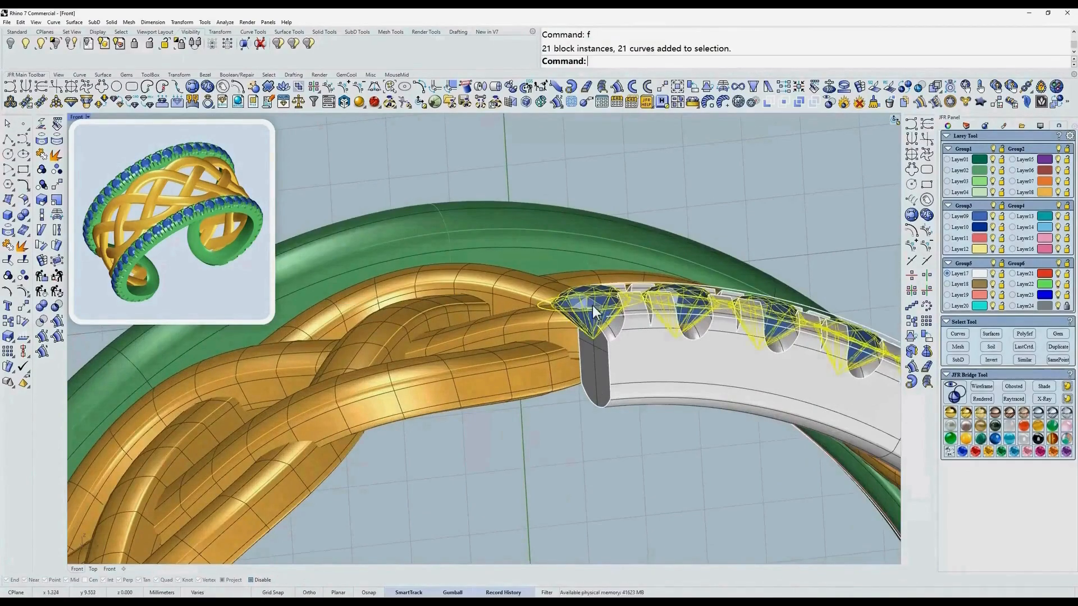
click(87, 102)
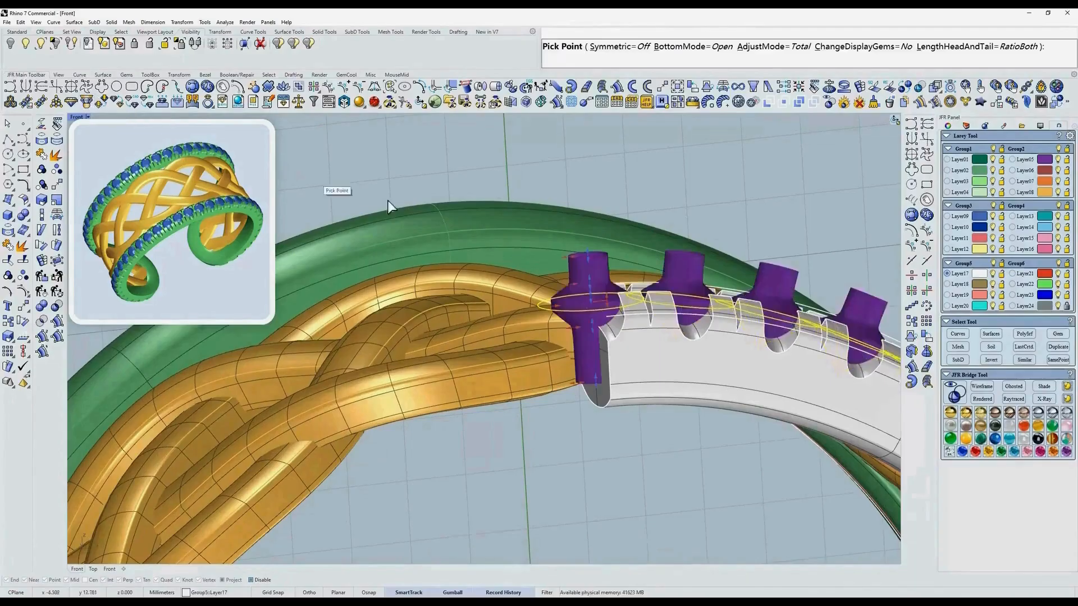
Step: Switch to the ghosted display and set the gem-hole cutters' bottom mode to Round
scroll(584, 314, up, 5)
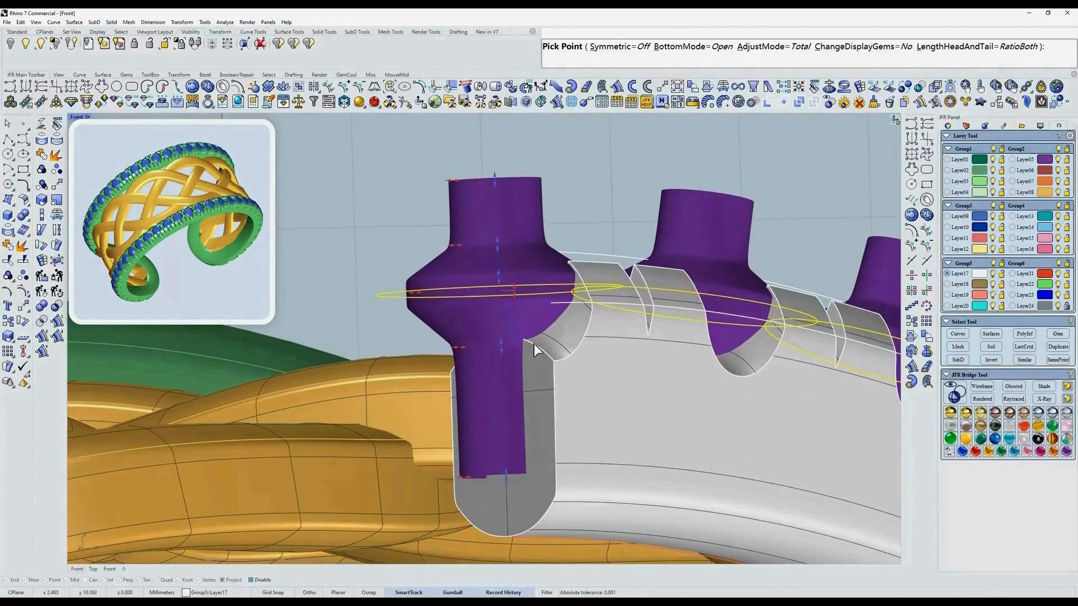
right_drag(568, 340, 584, 324)
click(1012, 387)
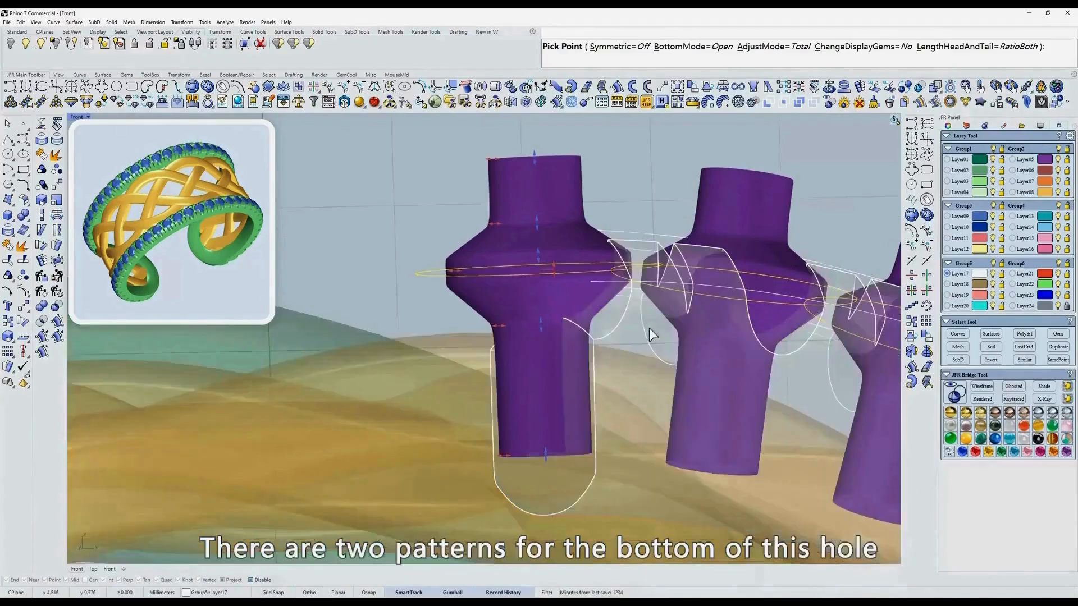
right_drag(649, 332, 644, 330)
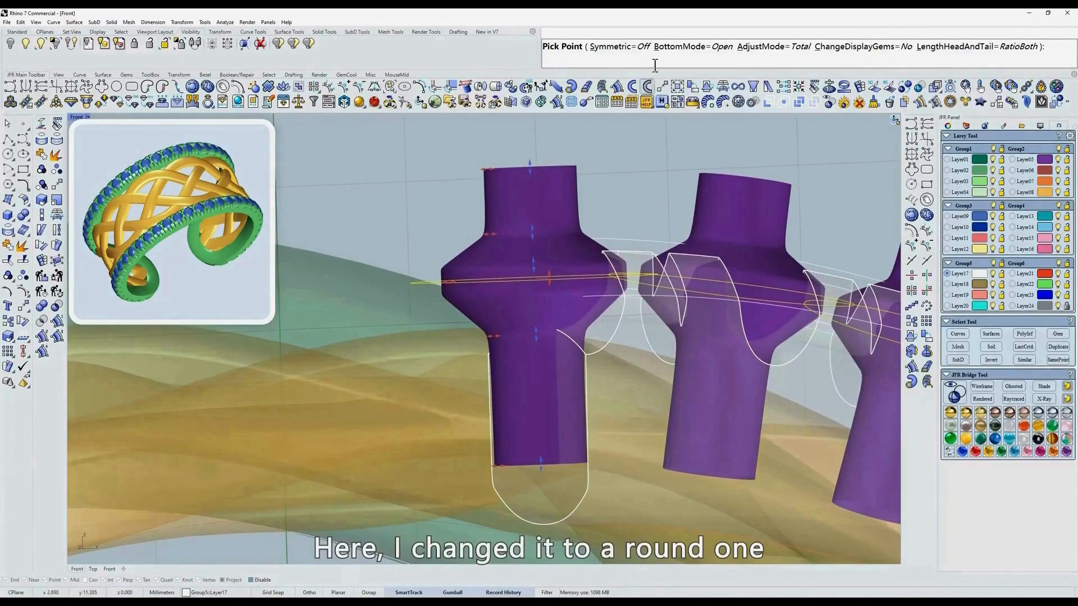
click(675, 47)
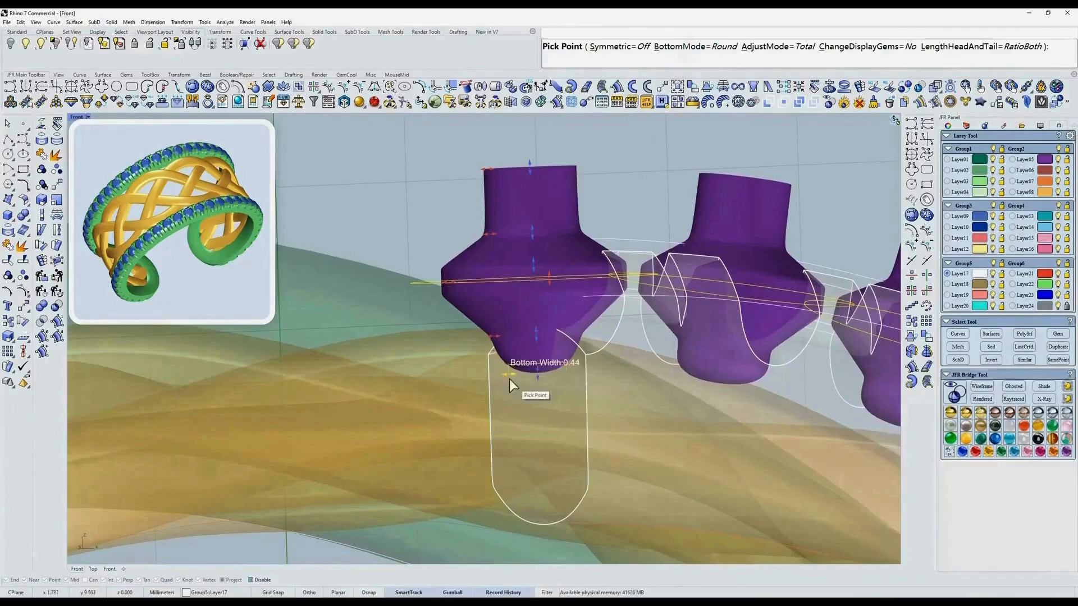
Step: Reduce the gem-hole cutters' girdle thickness to about 0.04
scroll(464, 257, up, 4)
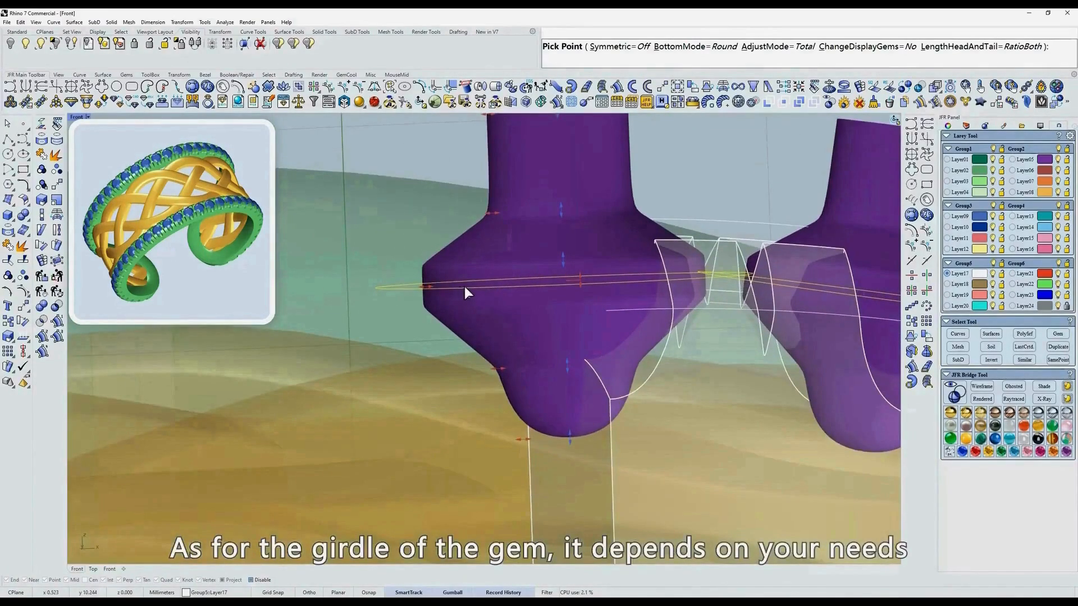
scroll(623, 289, down, 2)
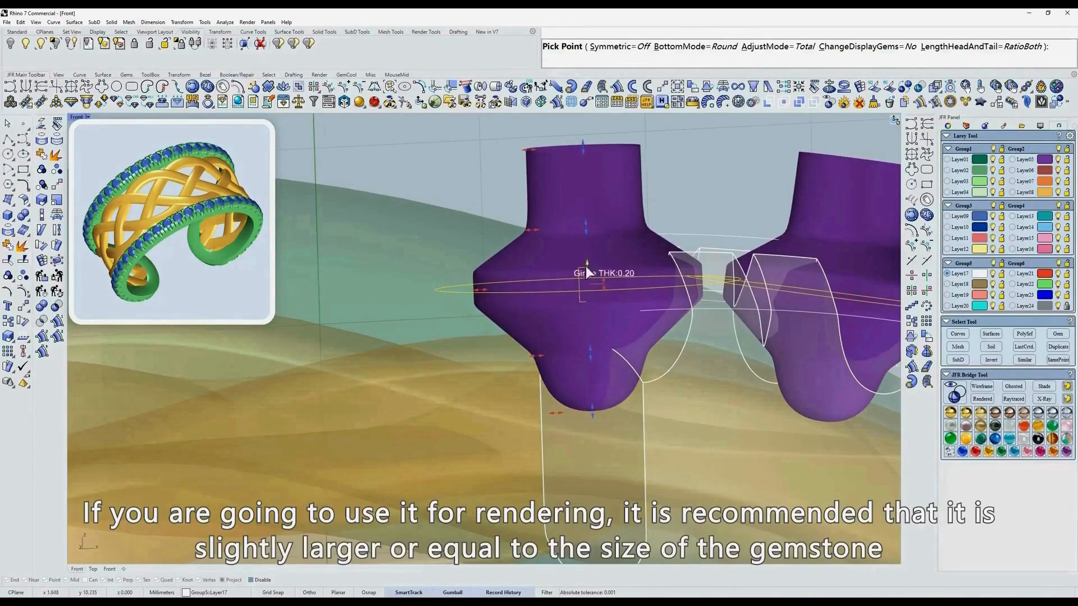
drag(586, 267, 587, 282)
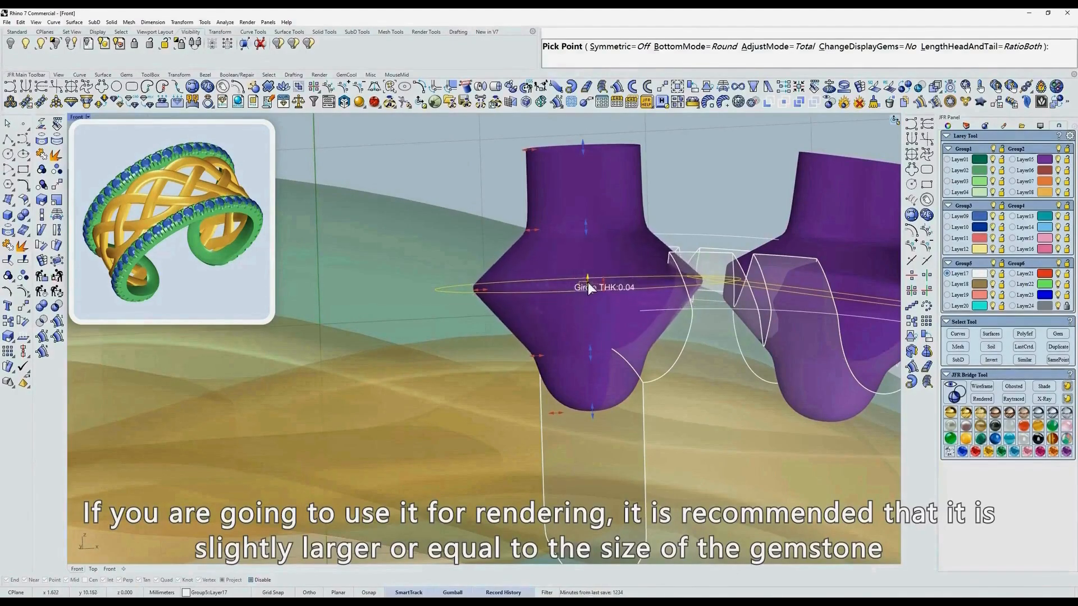
right_drag(585, 302, 502, 305)
scroll(548, 257, up, 4)
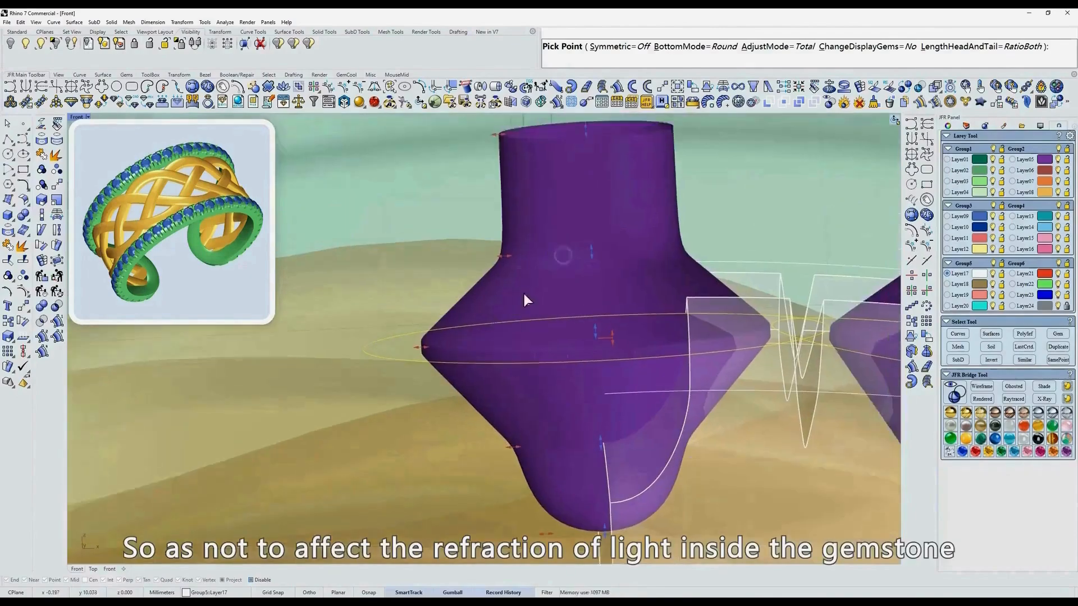
Step: Return to the shaded display and narrow the cutters' girdle so it sits inside the gemstones
scroll(527, 298, down, 2)
mouse_move(638, 322)
right_down()
mouse_move(768, 356)
mouse_move(513, 298)
right_up()
click(1037, 387)
mouse_move(607, 293)
ctrl+shift+right_down()
mouse_move(543, 292)
mouse_move(610, 304)
ctrl+shift+right_up()
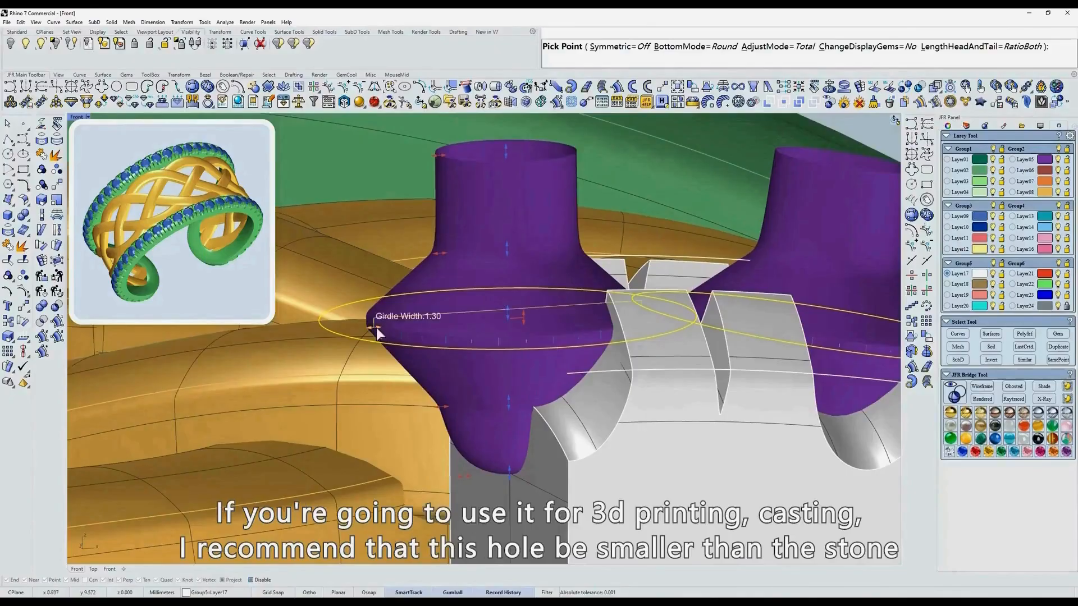
drag(375, 327, 456, 324)
ctrl+shift+right_drag(597, 325, 534, 313)
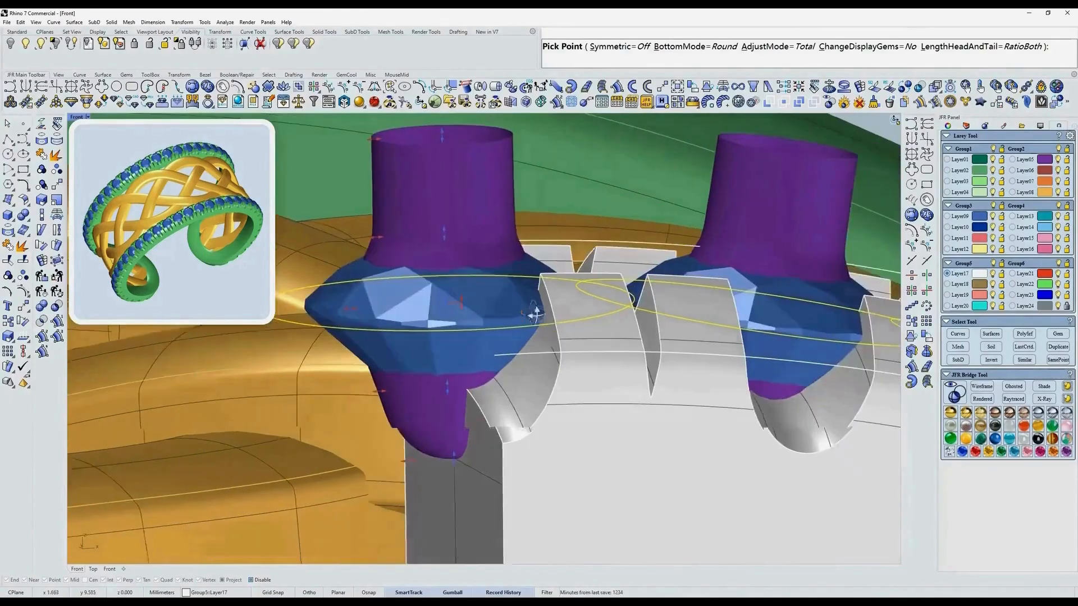
Step: Try the Individual adjust mode for the cutters and return to Total
key(a)
key(Return)
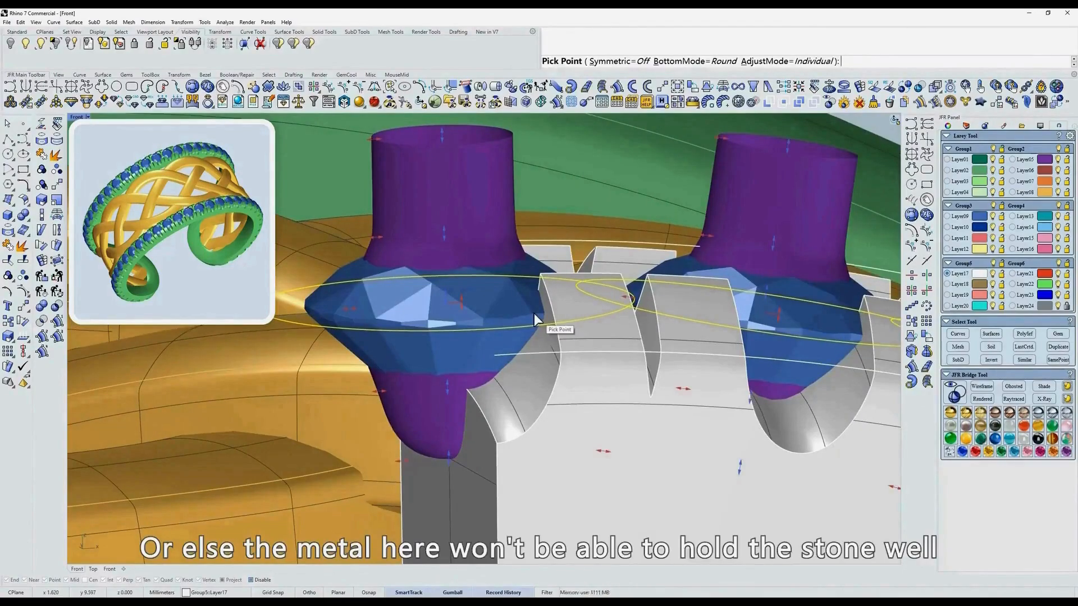
key(a)
key(Return)
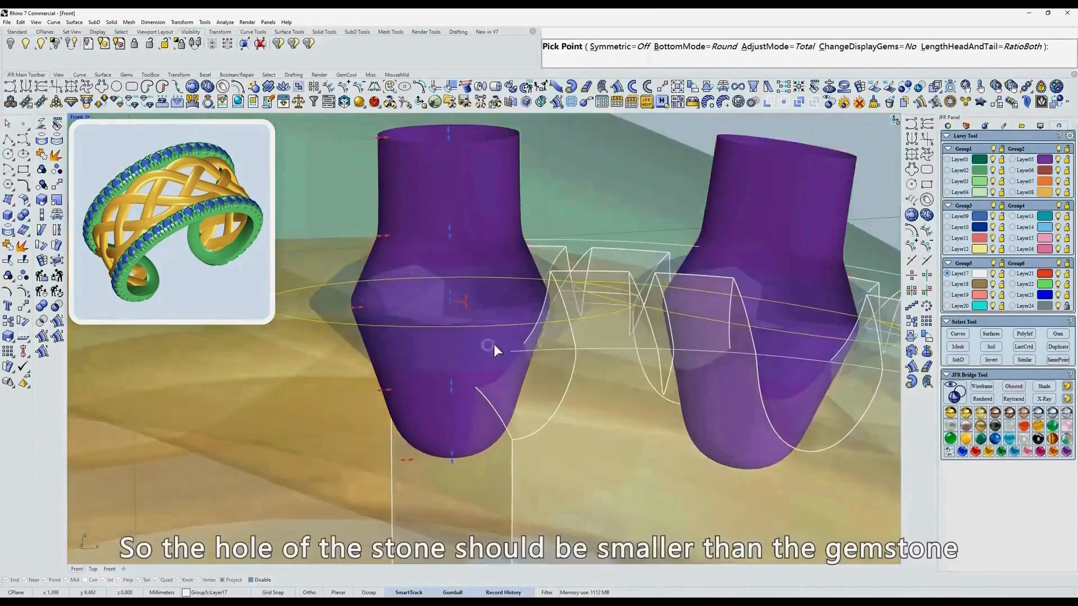
Step: Set the cutters' girdle width to about 0.79 and widen the shoulder and top above it
mouse_move(412, 320)
ctrl+shift+right_down()
mouse_move(528, 361)
mouse_move(404, 337)
ctrl+shift+right_up()
drag(341, 335, 357, 336)
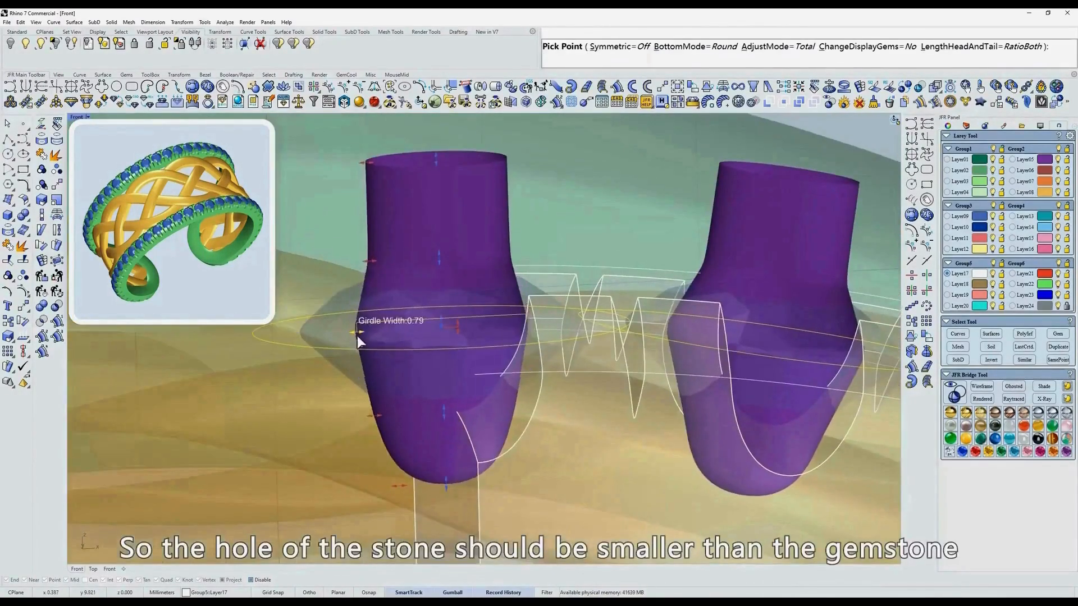
drag(364, 269, 355, 261)
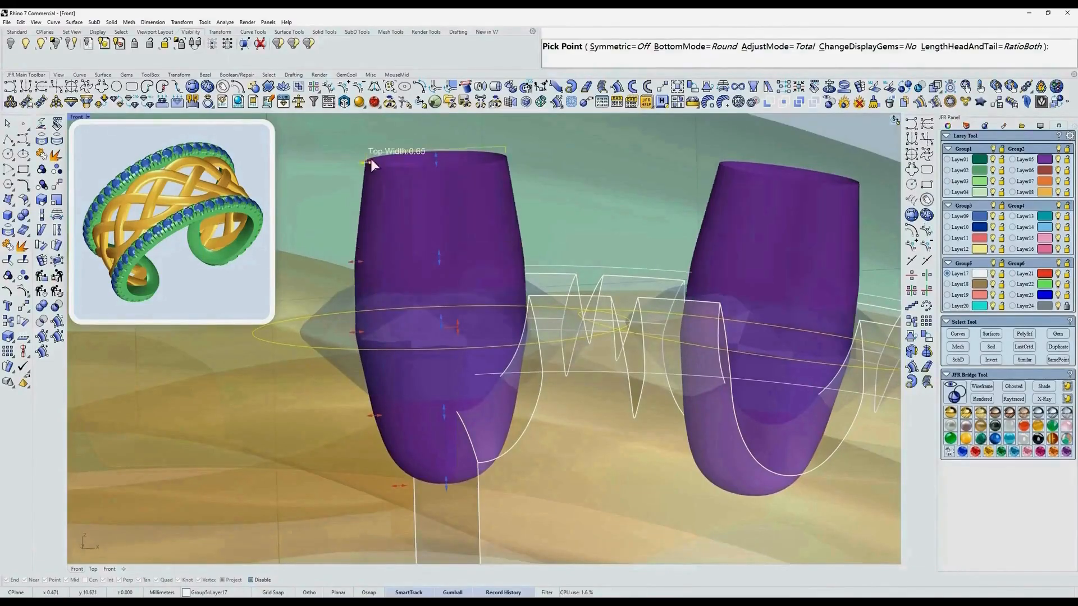
drag(368, 163, 356, 164)
right_drag(379, 533, 393, 484)
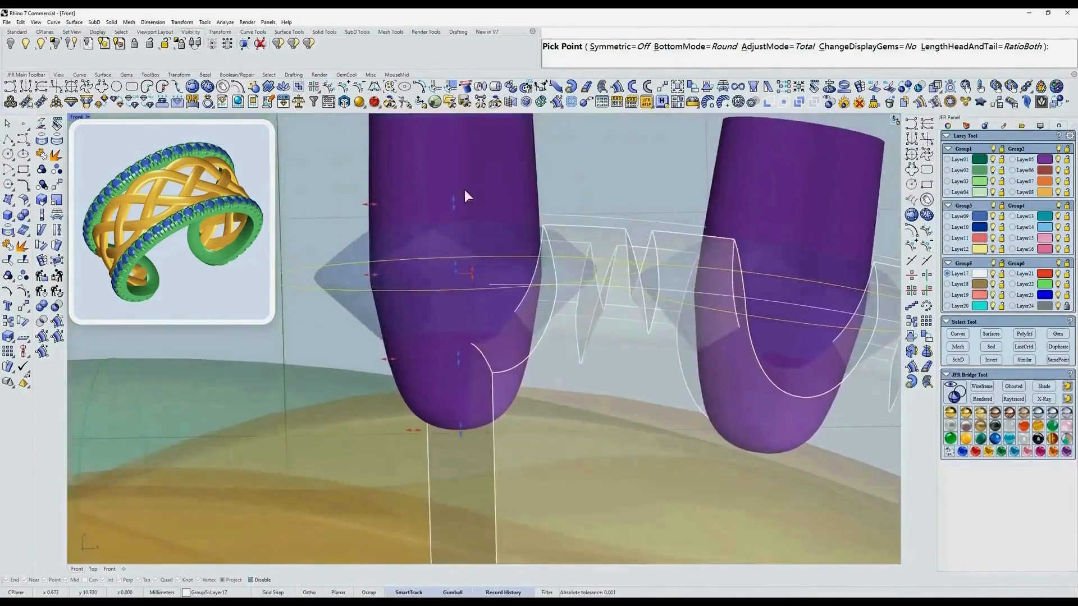
Step: Shorten the cutters' upper shaft and fine-tune the widths along their profile
scroll(464, 189, down, 2)
drag(457, 128, 457, 180)
ctrl+shift+right_drag(442, 276, 430, 379)
drag(424, 328, 428, 329)
drag(400, 261, 395, 262)
drag(398, 204, 392, 175)
Step: Check the cutters against the gems in the shaded Top view and generate them
key(ctrl+F1)
mouse_move(591, 397)
right_down()
mouse_move(505, 329)
mouse_move(500, 148)
right_up()
scroll(462, 342, up, 8)
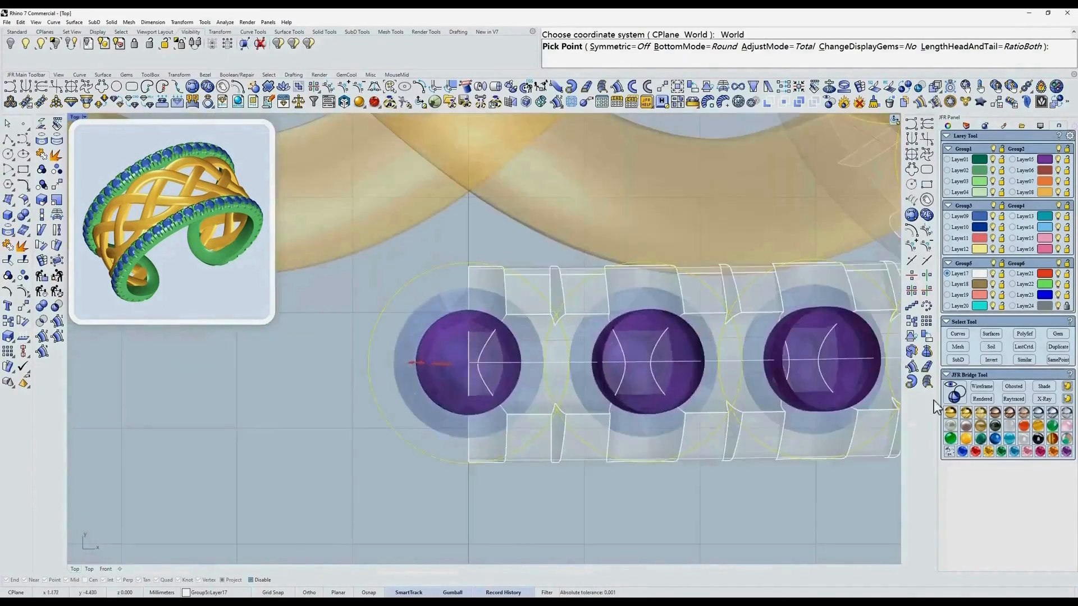
click(1042, 389)
scroll(536, 329, up, 4)
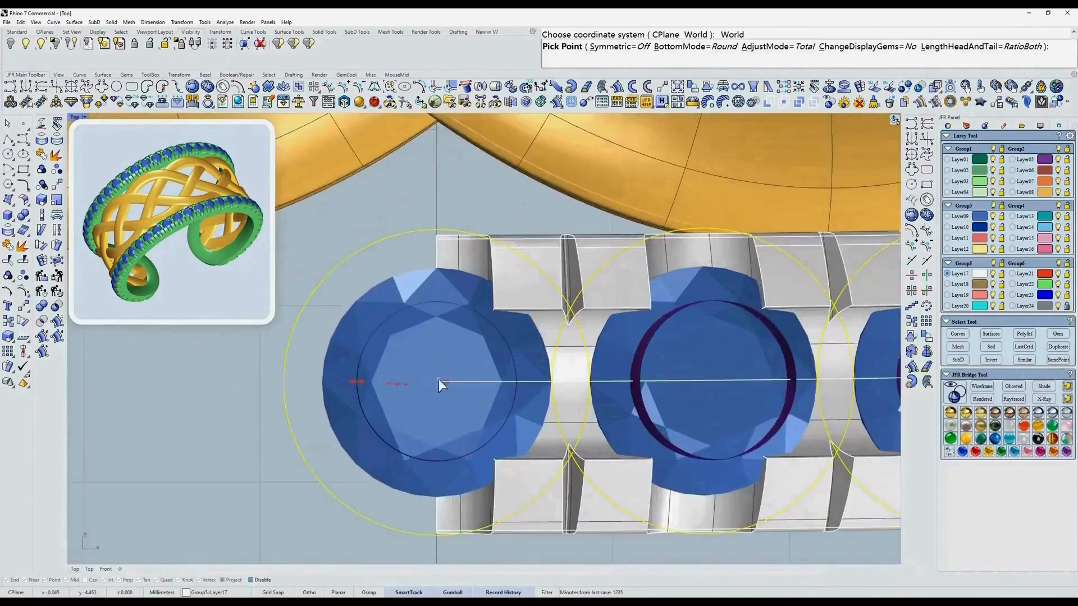
ctrl+shift+right_drag(440, 383, 442, 445)
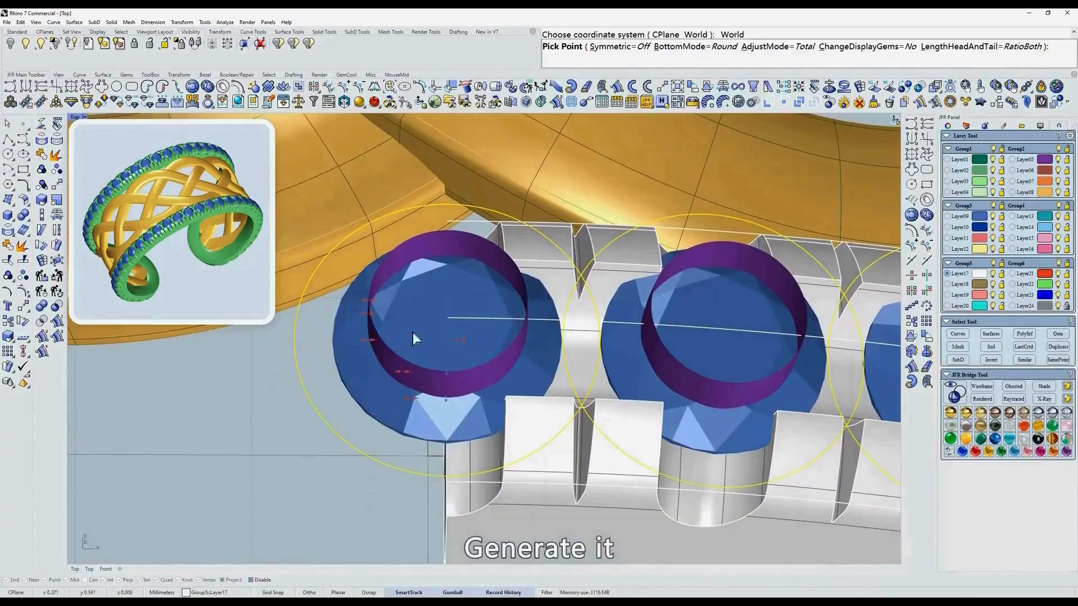
scroll(386, 346, down, 2)
right_click(386, 346)
Step: Subtract the purple gem-hole cutters from the white rail half using JFR Boolean Difference
scroll(386, 346, down, 4)
text(f)
key(Return)
scroll(438, 298, up, 9)
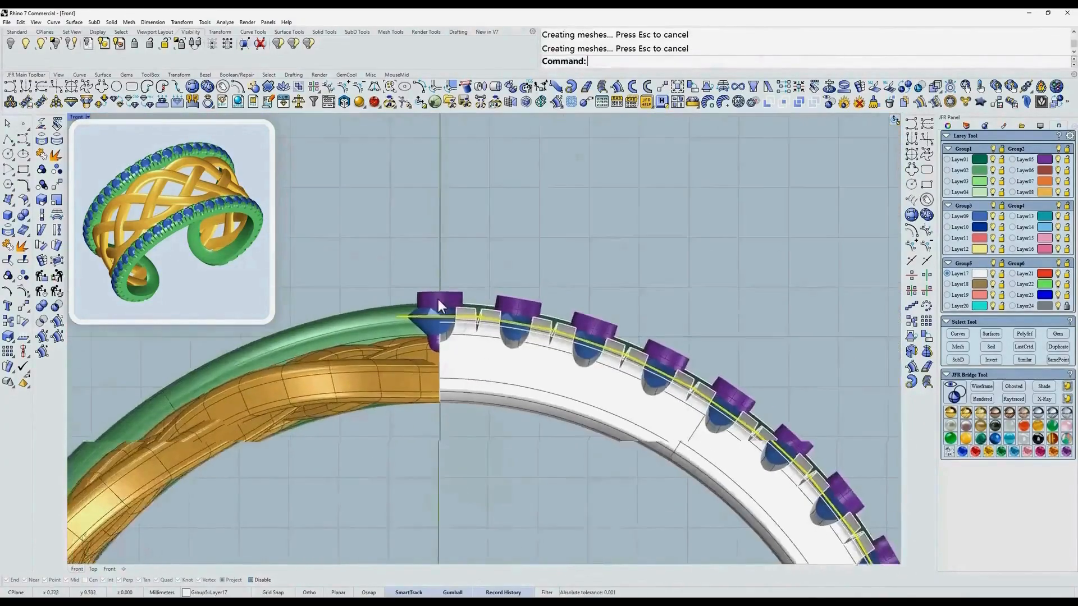
scroll(575, 254, down, 4)
text(t)
key(Return)
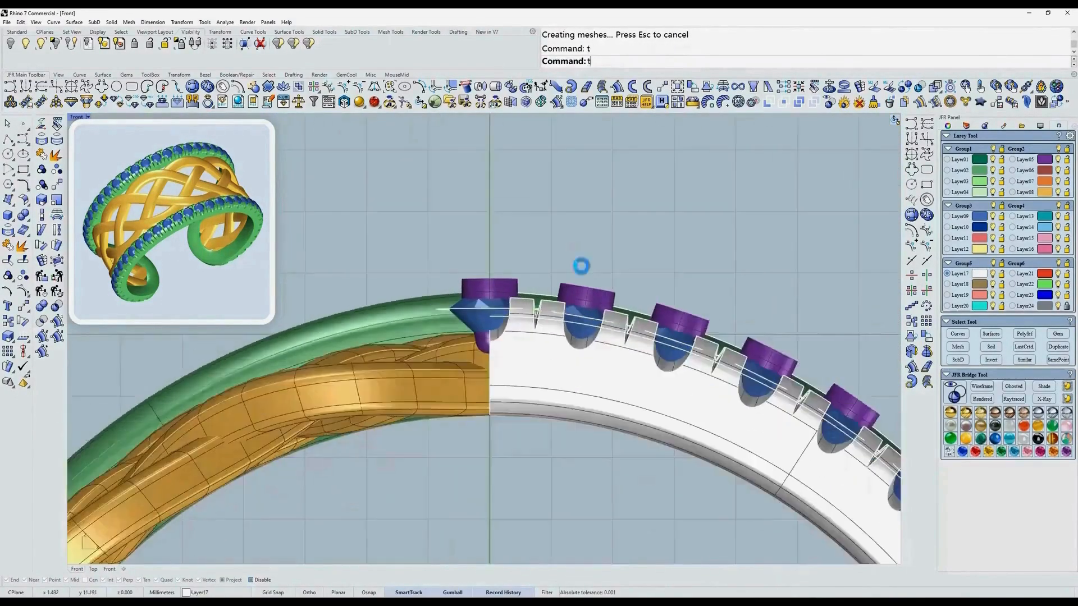
click(920, 86)
scroll(522, 341, up, 3)
click(501, 314)
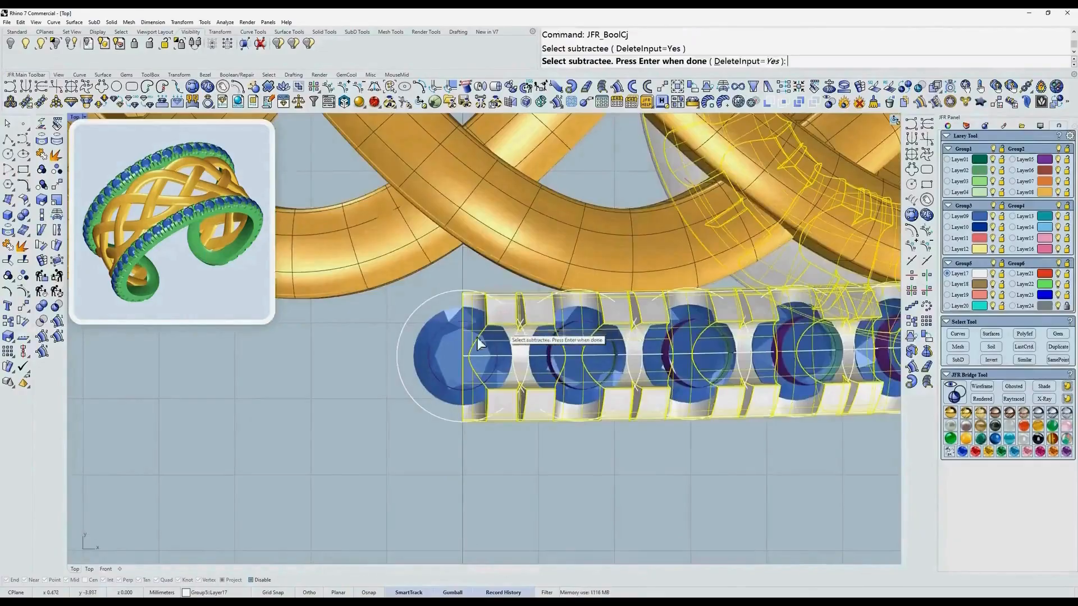
right_click(540, 351)
ctrl+shift+right_drag(540, 352, 459, 278)
click(459, 279)
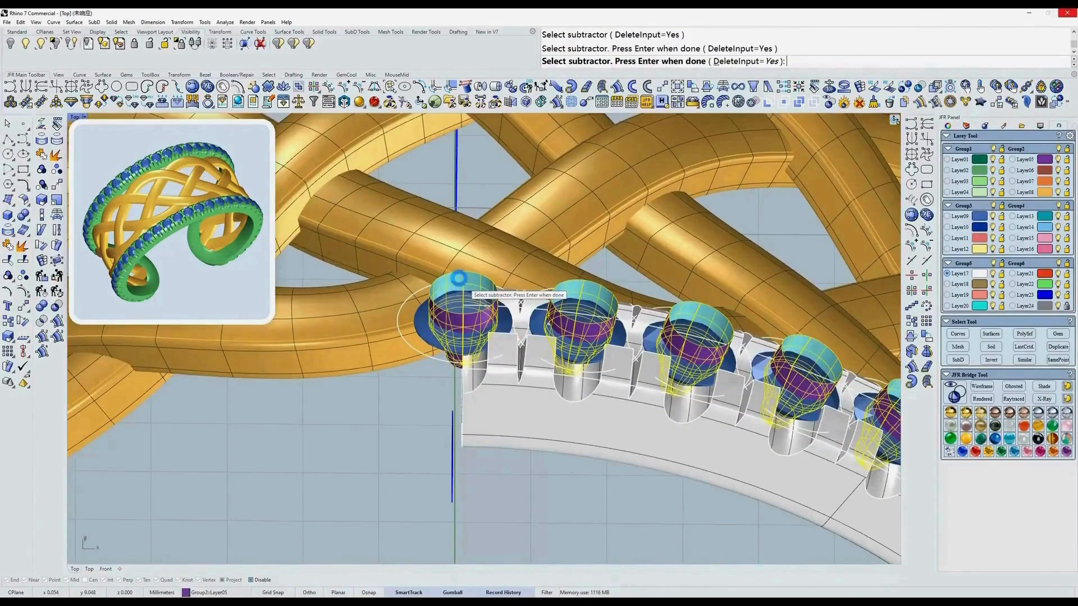
right_click(460, 278)
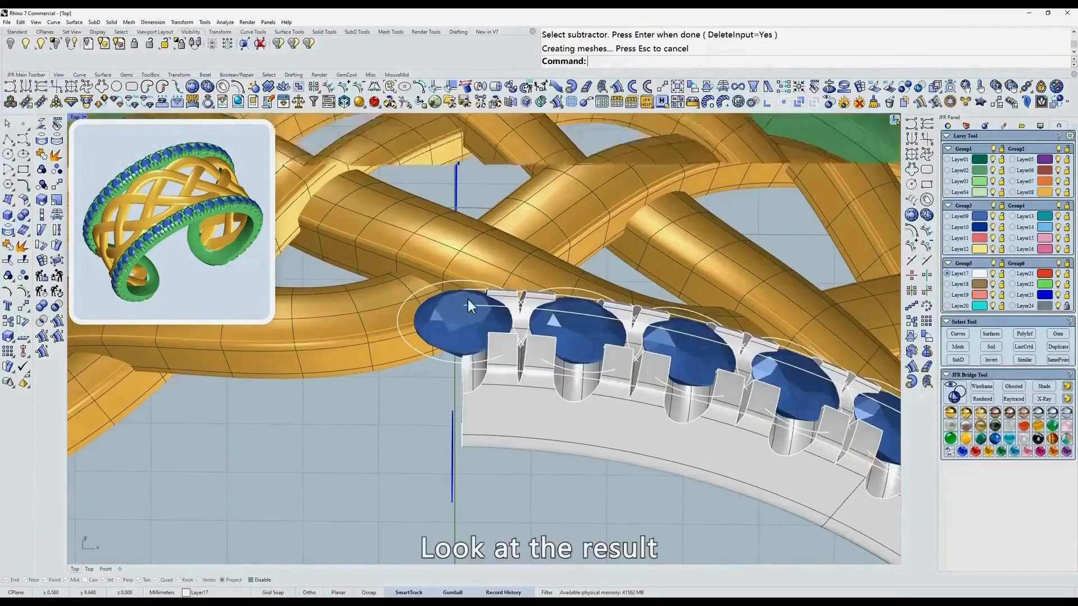
Step: Temporarily hide the gems on Layer09 to examine the holes cut in the rail, and show them again
scroll(467, 299, down, 4)
ctrl+shift+right_drag(493, 289, 513, 331)
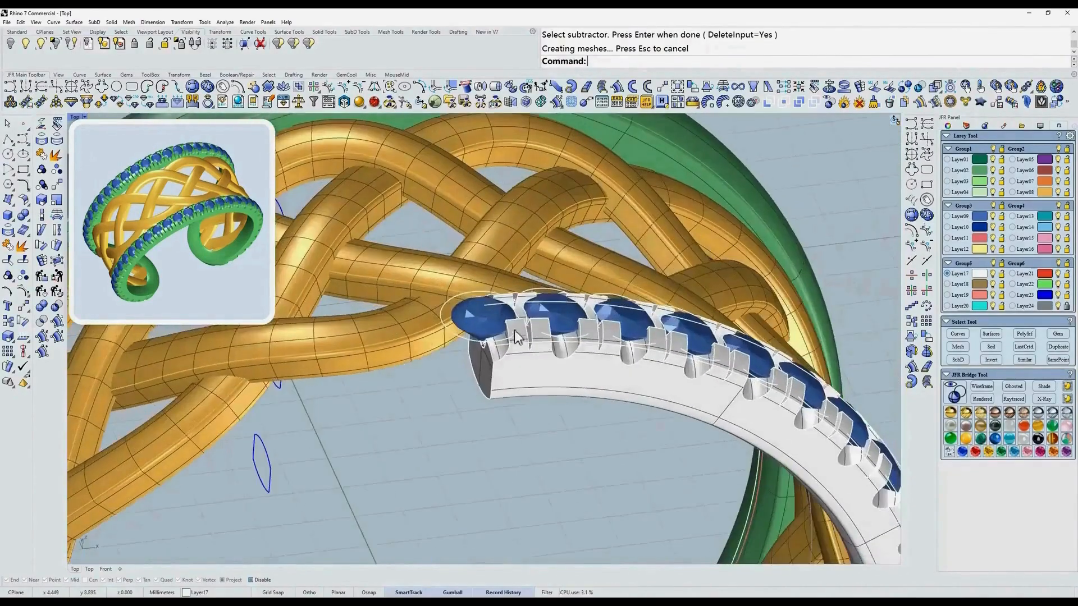
click(980, 218)
click(993, 217)
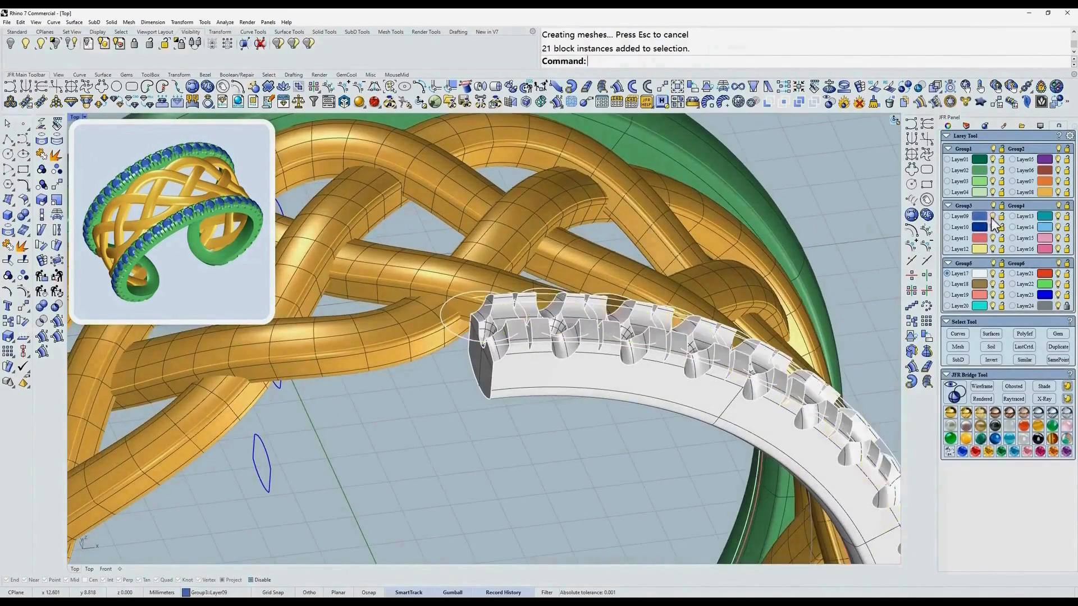
ctrl+shift+right_drag(386, 354, 496, 332)
scroll(494, 326, up, 6)
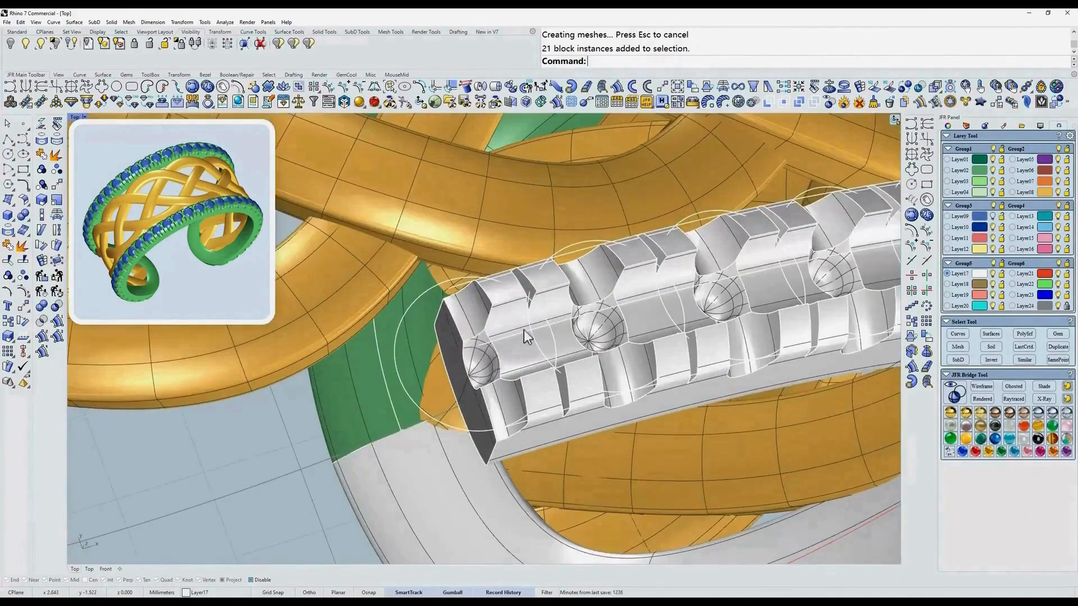
click(993, 216)
Step: In the Top view, move the finished white rail half to the green Layer02
scroll(730, 303, down, 4)
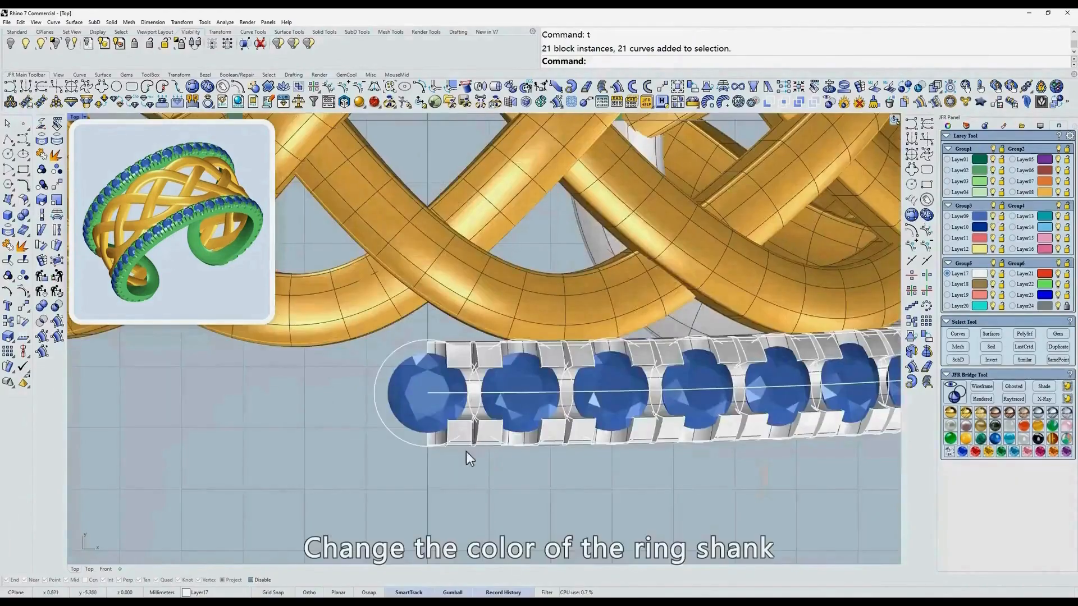
click(468, 443)
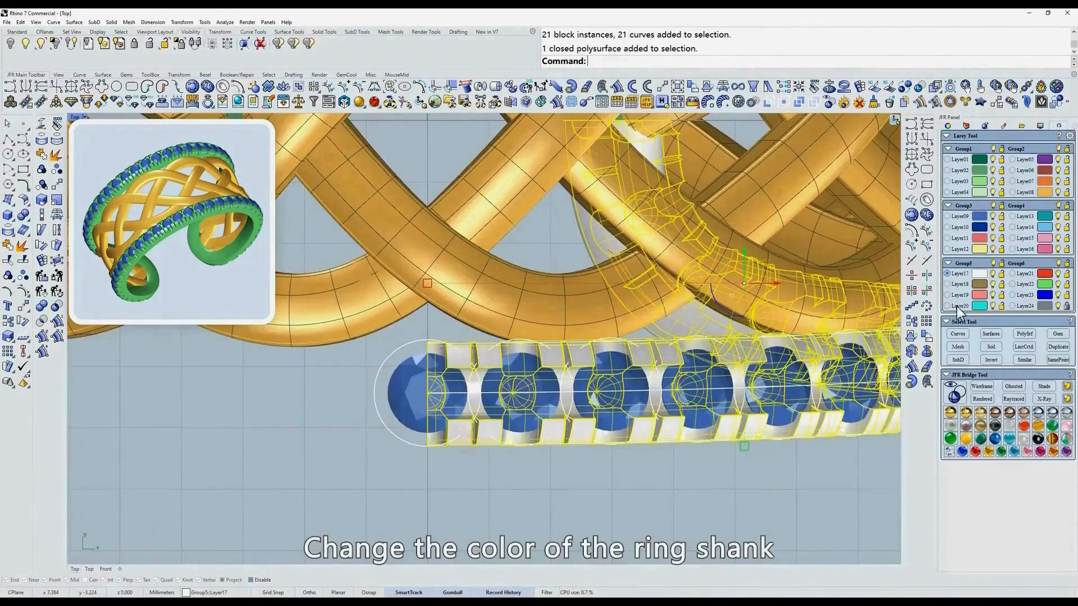
click(983, 171)
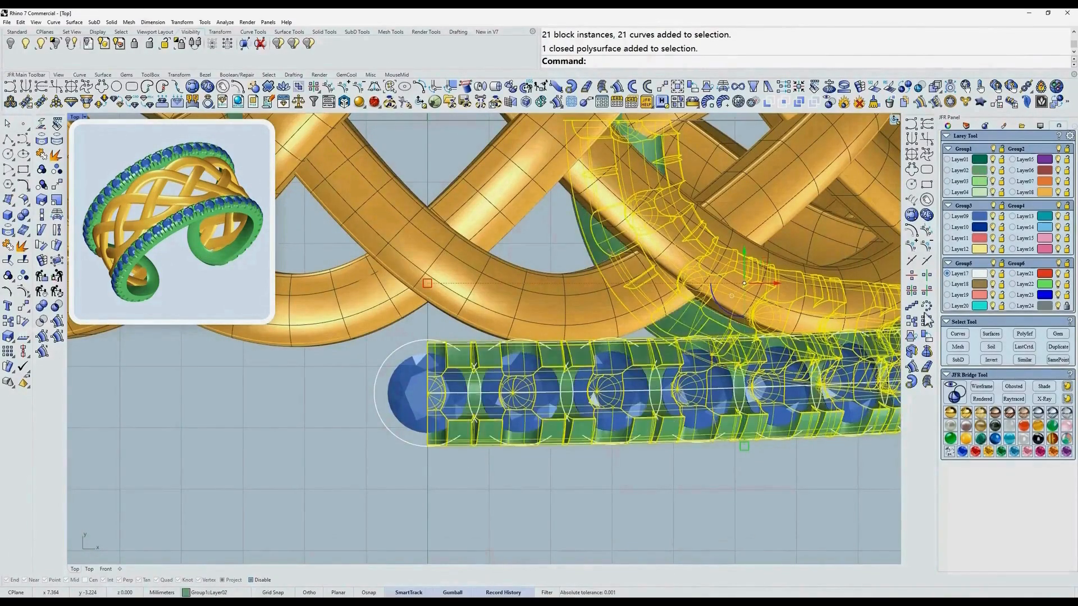
Step: Mirror the finished green rail half to the opposite side of the vertical axis with JFR_CyC
click(911, 291)
scroll(638, 306, down, 8)
right_drag(661, 411, 653, 456)
click(653, 456)
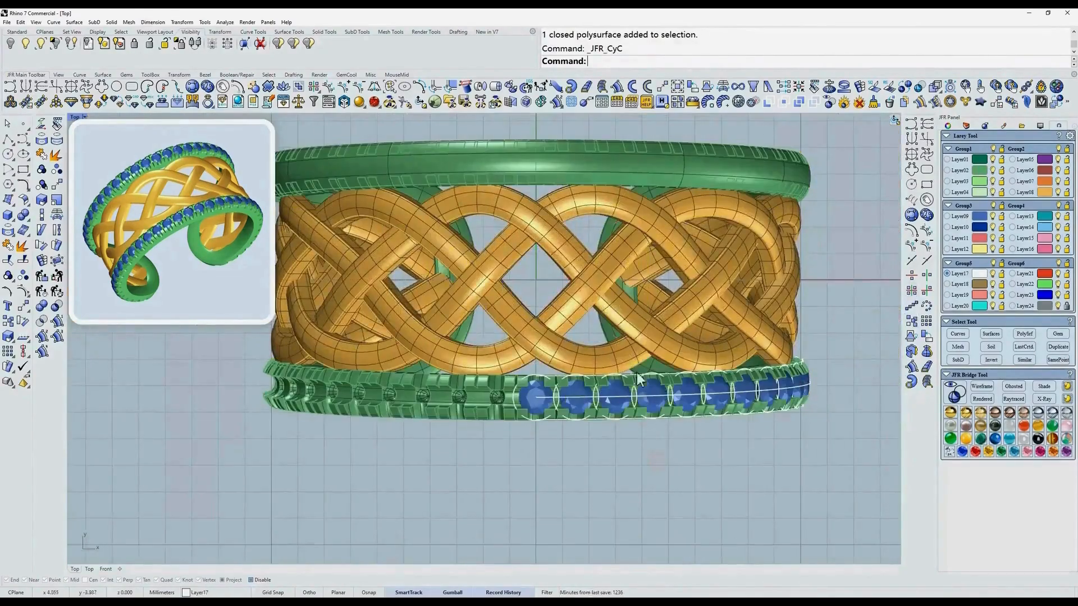
Step: Hide both ungrooved halves of the green rail along the bracelet's upper edge
click(516, 159)
shift+click(551, 163)
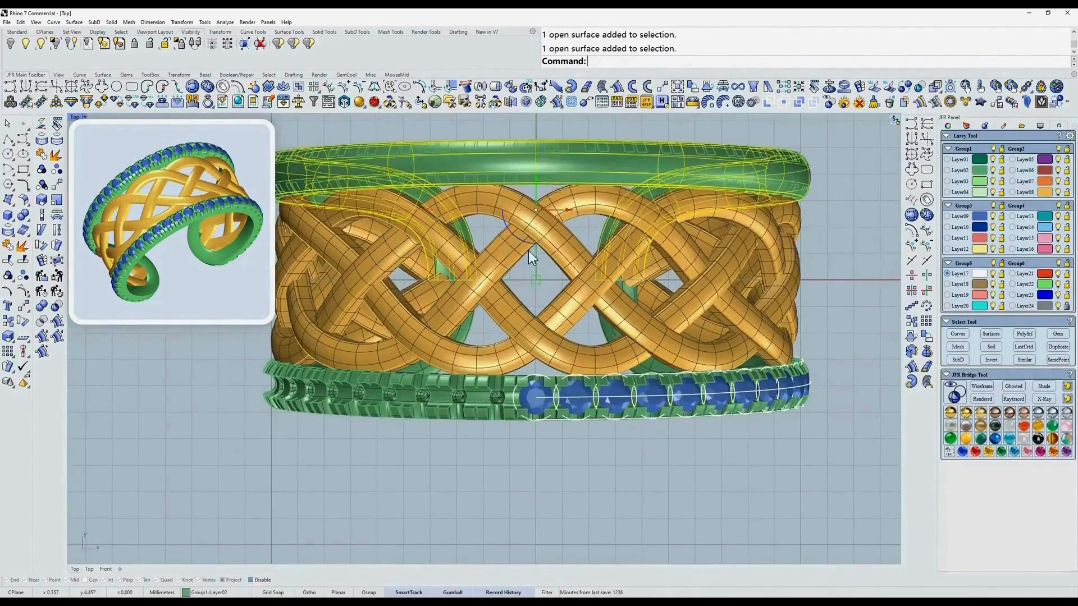
scroll(489, 395, up, 4)
scroll(495, 388, down, 4)
text(h)
key(Return)
scroll(542, 357, up, 4)
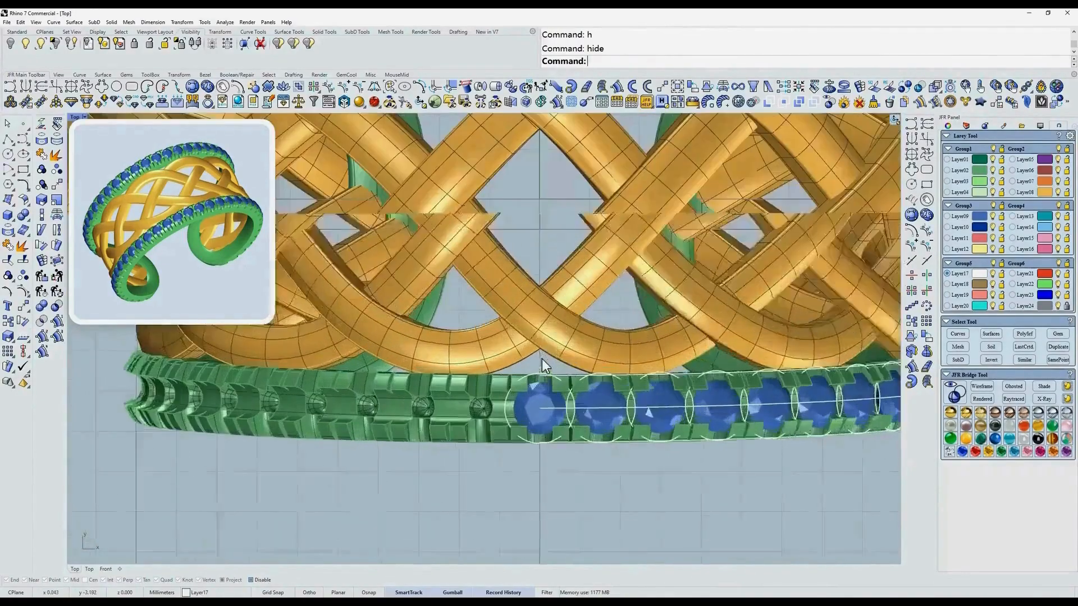
Step: Remove the lower rail's center gem and the end gem on the horizontal axis from the group, and copy both rotated 180° with JFR_R18C
scroll(541, 359, up, 1)
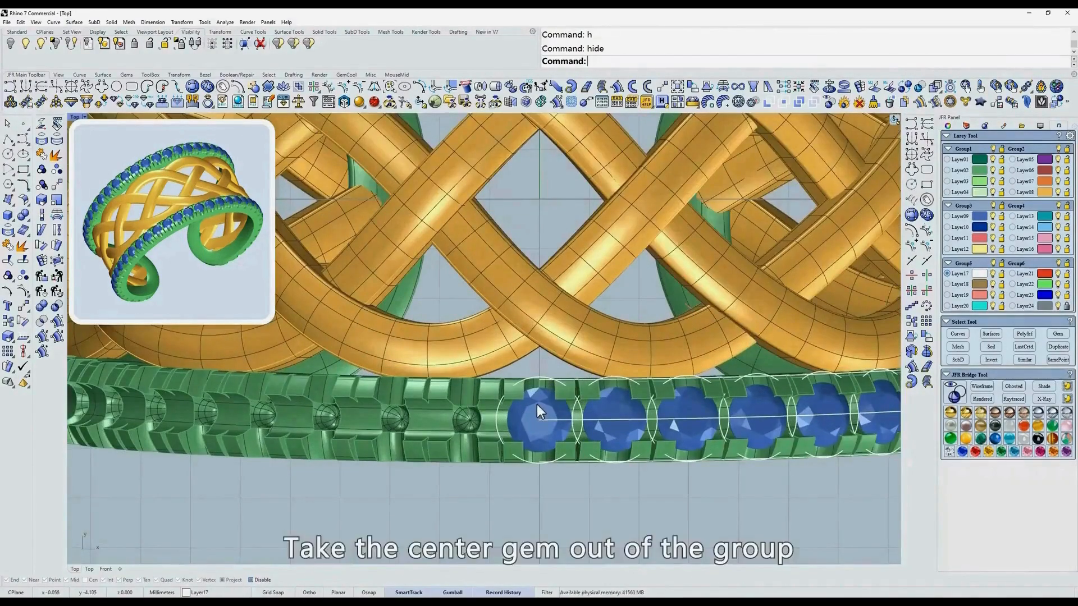
click(41, 184)
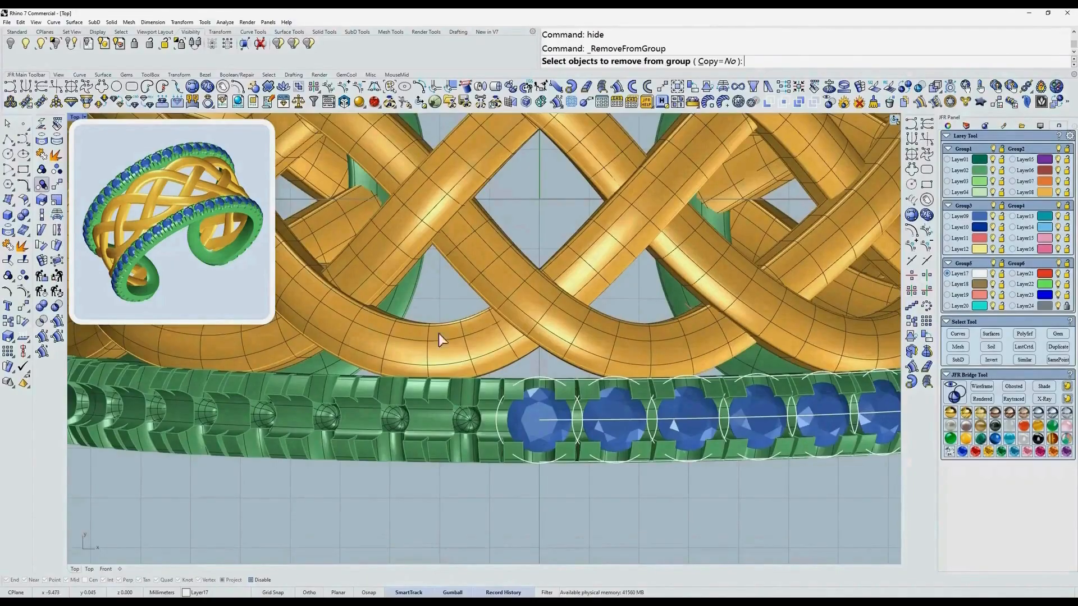
click(540, 416)
scroll(598, 251, down, 2)
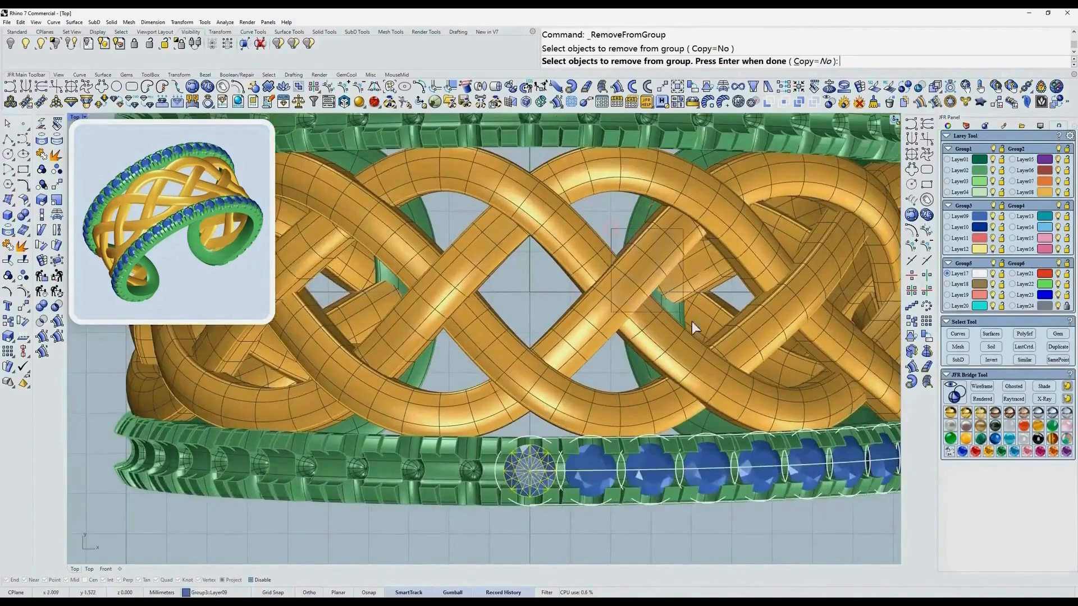
click(702, 331)
key(Return)
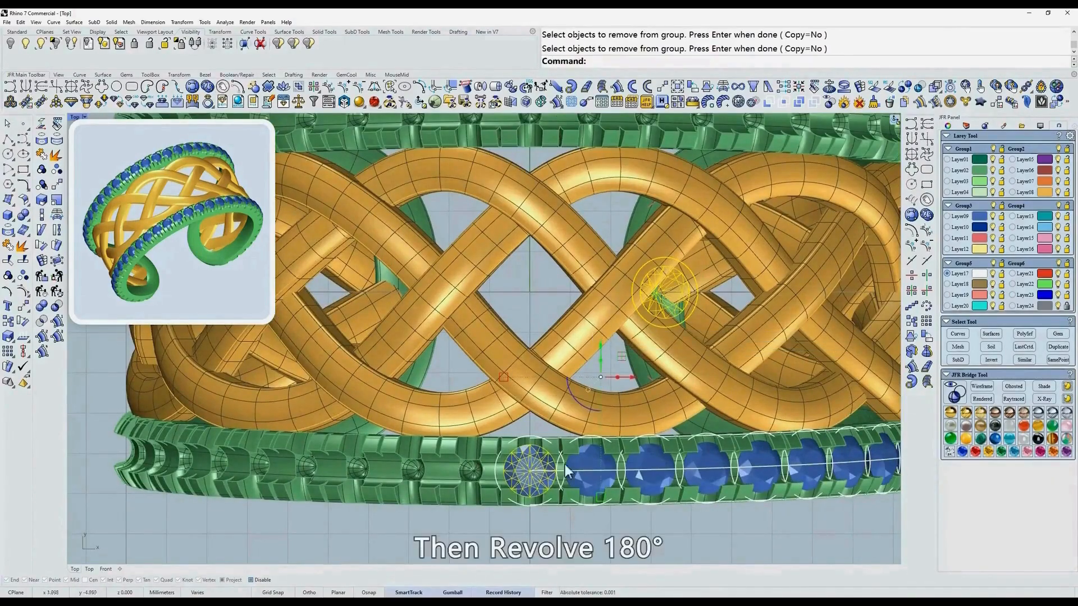
click(928, 297)
scroll(650, 311, down, 2)
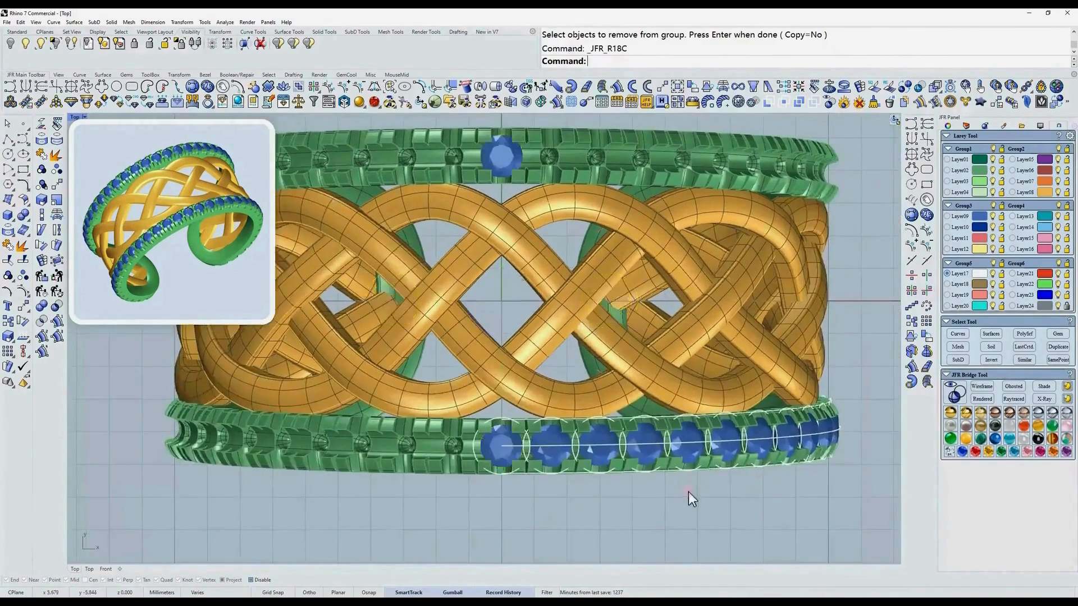
Step: Mirror the remaining gem group with its curves across both axes with JFR_CyC to fill the rest of the green rails
scroll(689, 492, down, 4)
ctrl+shift+right_drag(689, 491, 674, 455)
scroll(609, 438, up, 4)
click(599, 447)
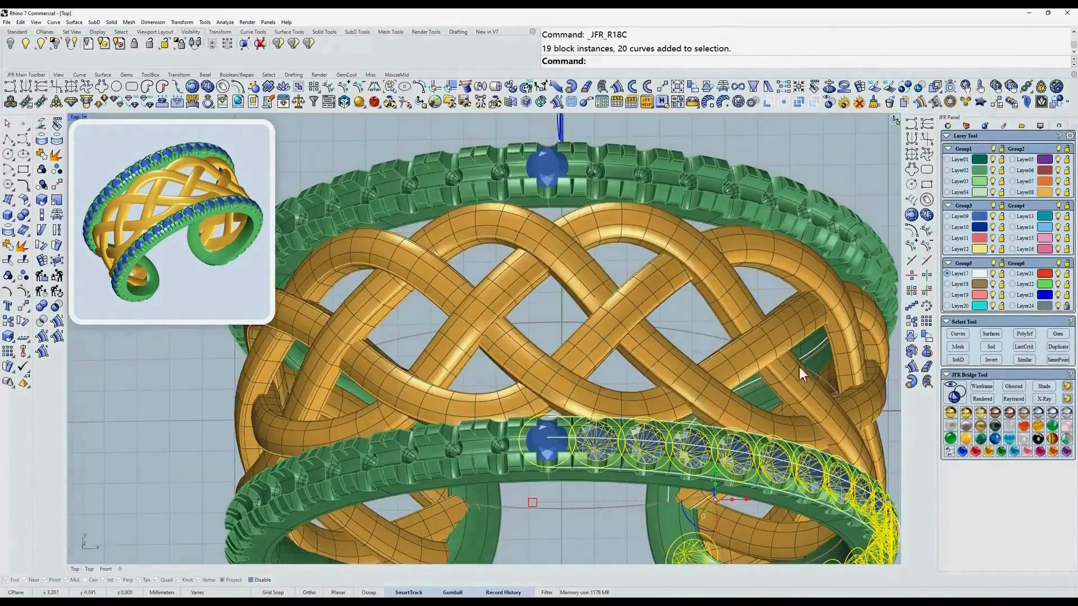
click(908, 293)
scroll(593, 368, down, 2)
ctrl+shift+right_drag(737, 168, 736, 203)
click(737, 203)
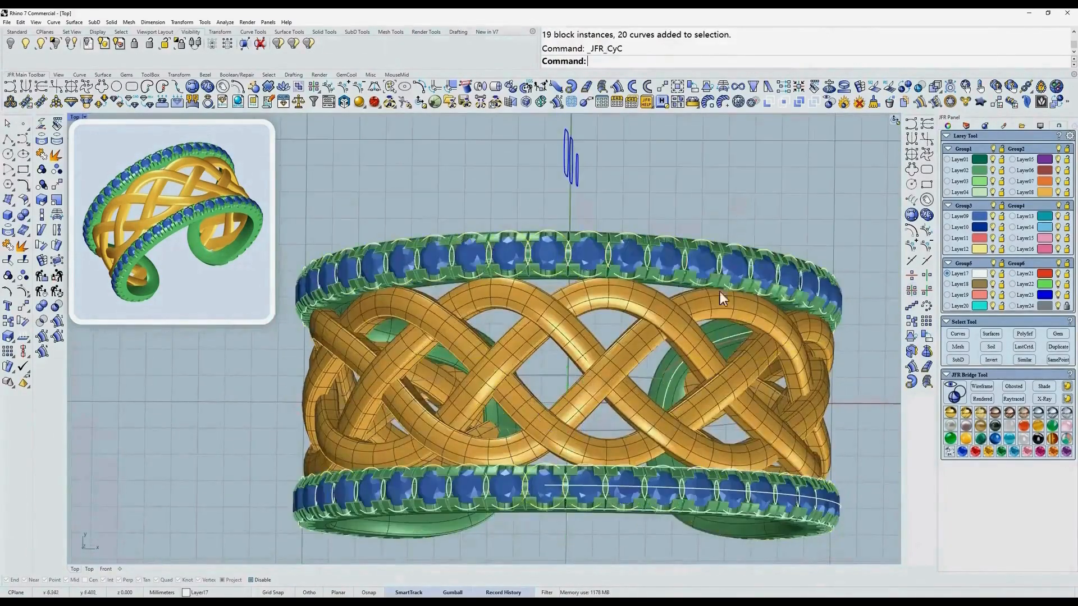
Step: Select all the curves in the model, move them to Layer20 and turn that layer off
click(958, 334)
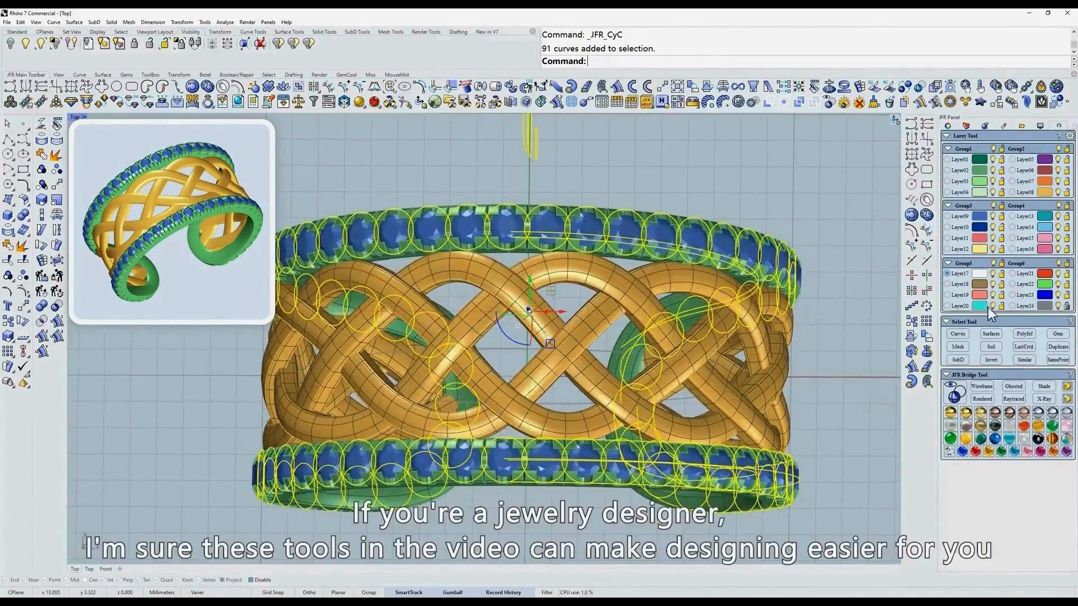
click(985, 307)
click(992, 306)
text(D)
key(Return)
ctrl+shift+right_drag(680, 300, 577, 298)
scroll(594, 382, down, 2)
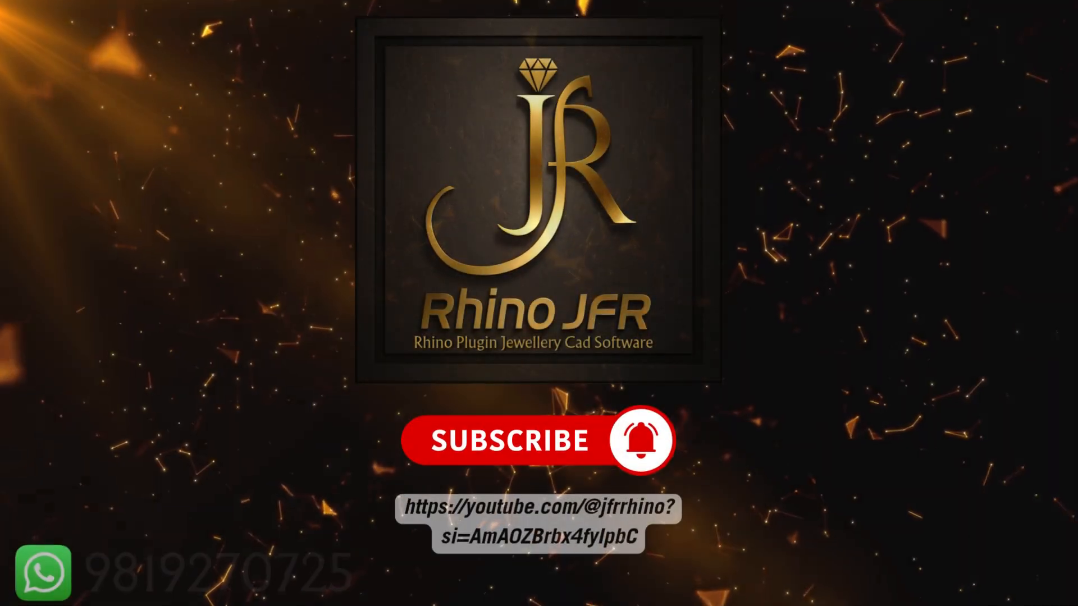